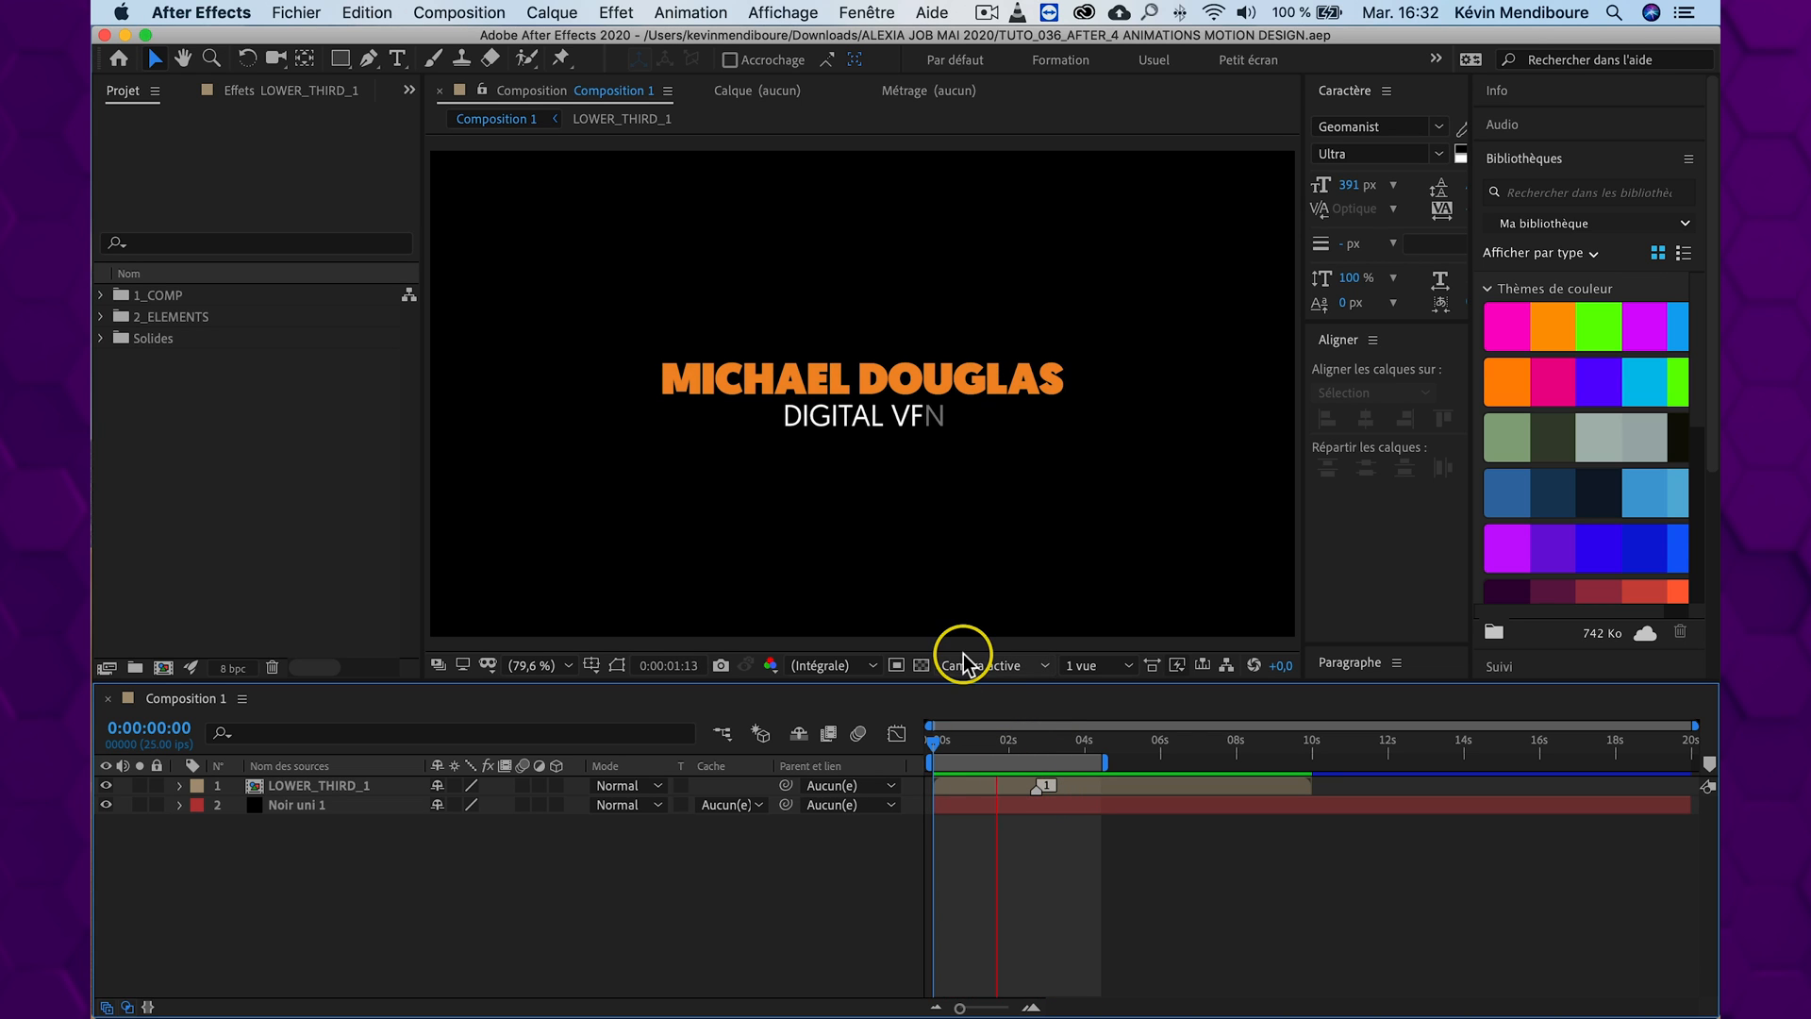
Stop the preview at 0:00:02:02 and activate the Pen tool
key("space")
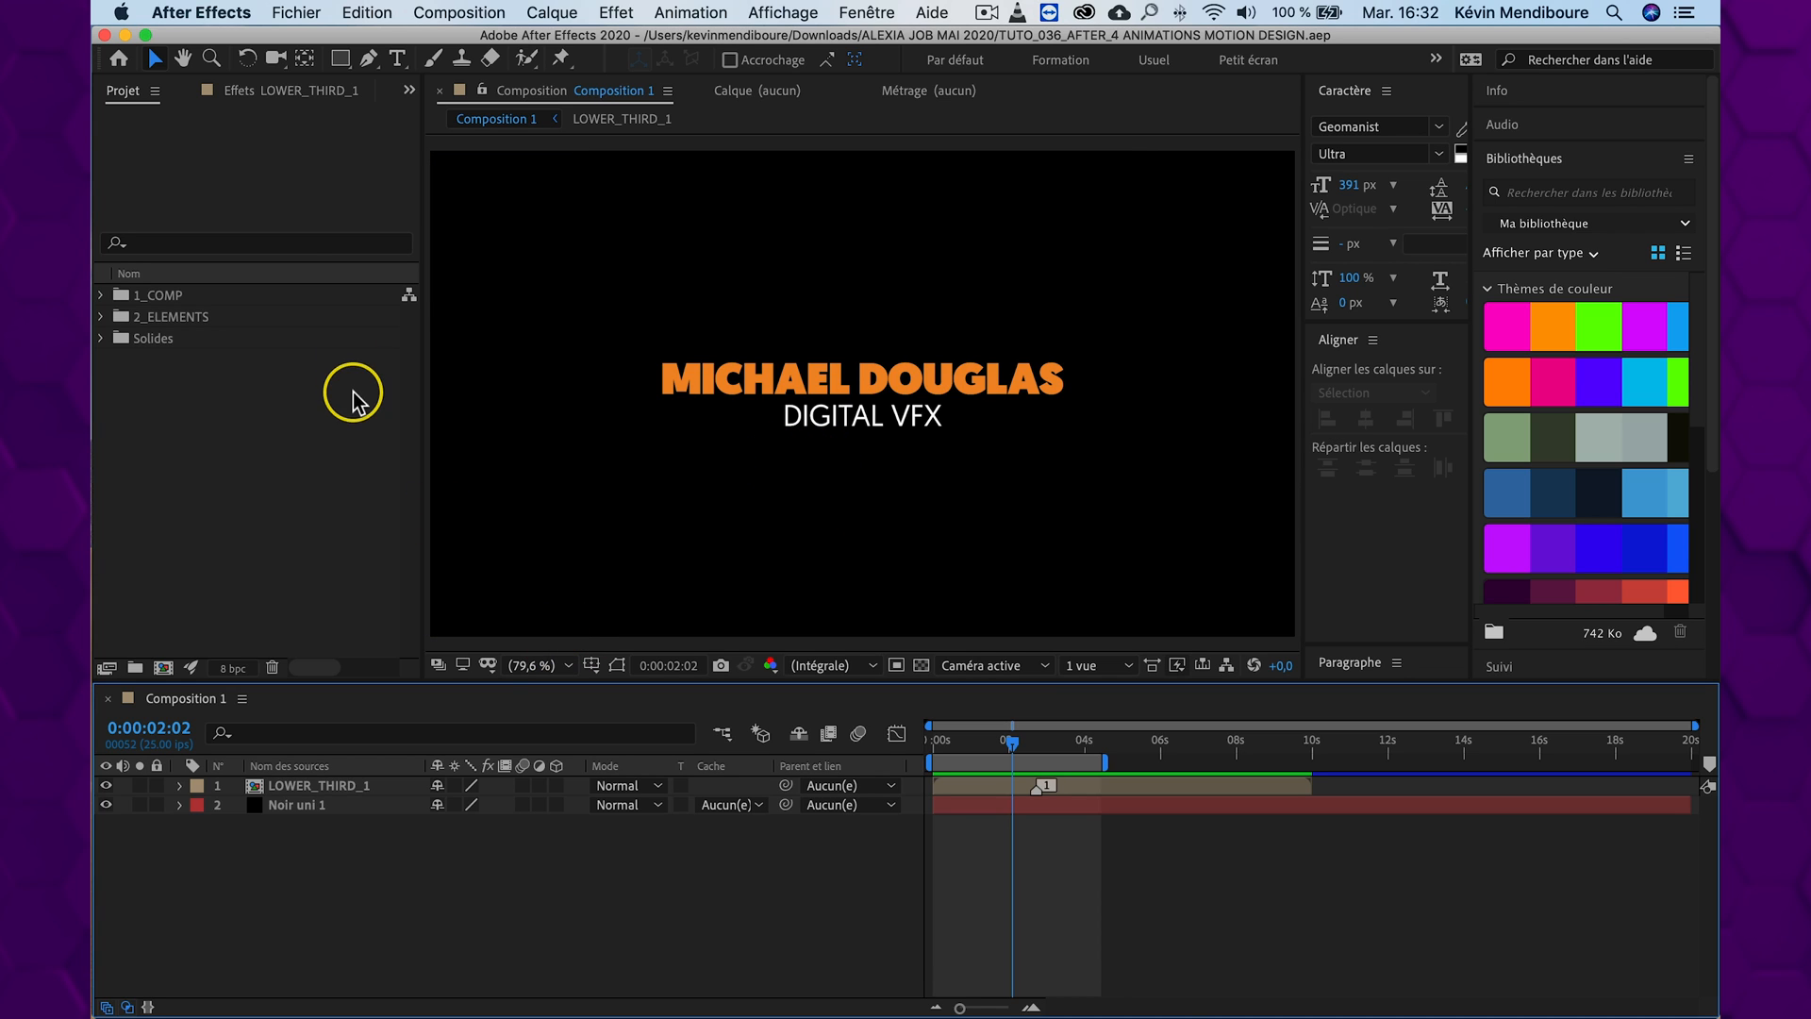
left_click(373, 68)
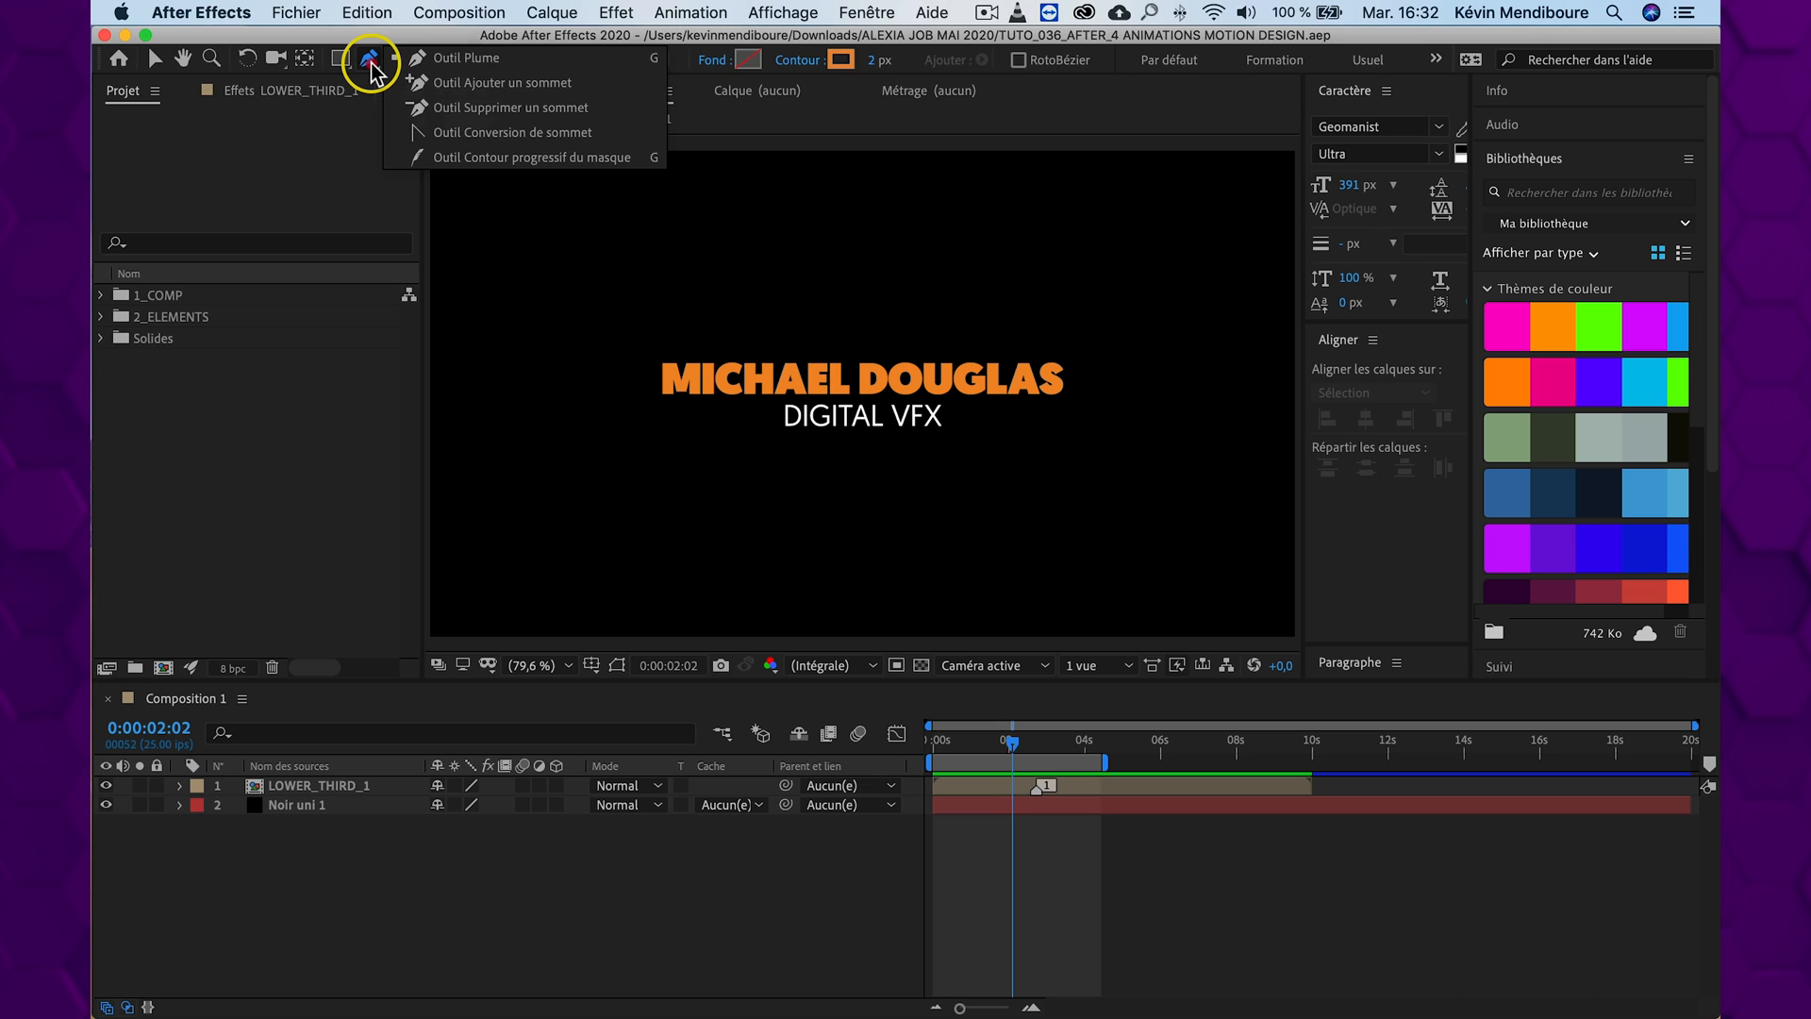
left_click(462, 60)
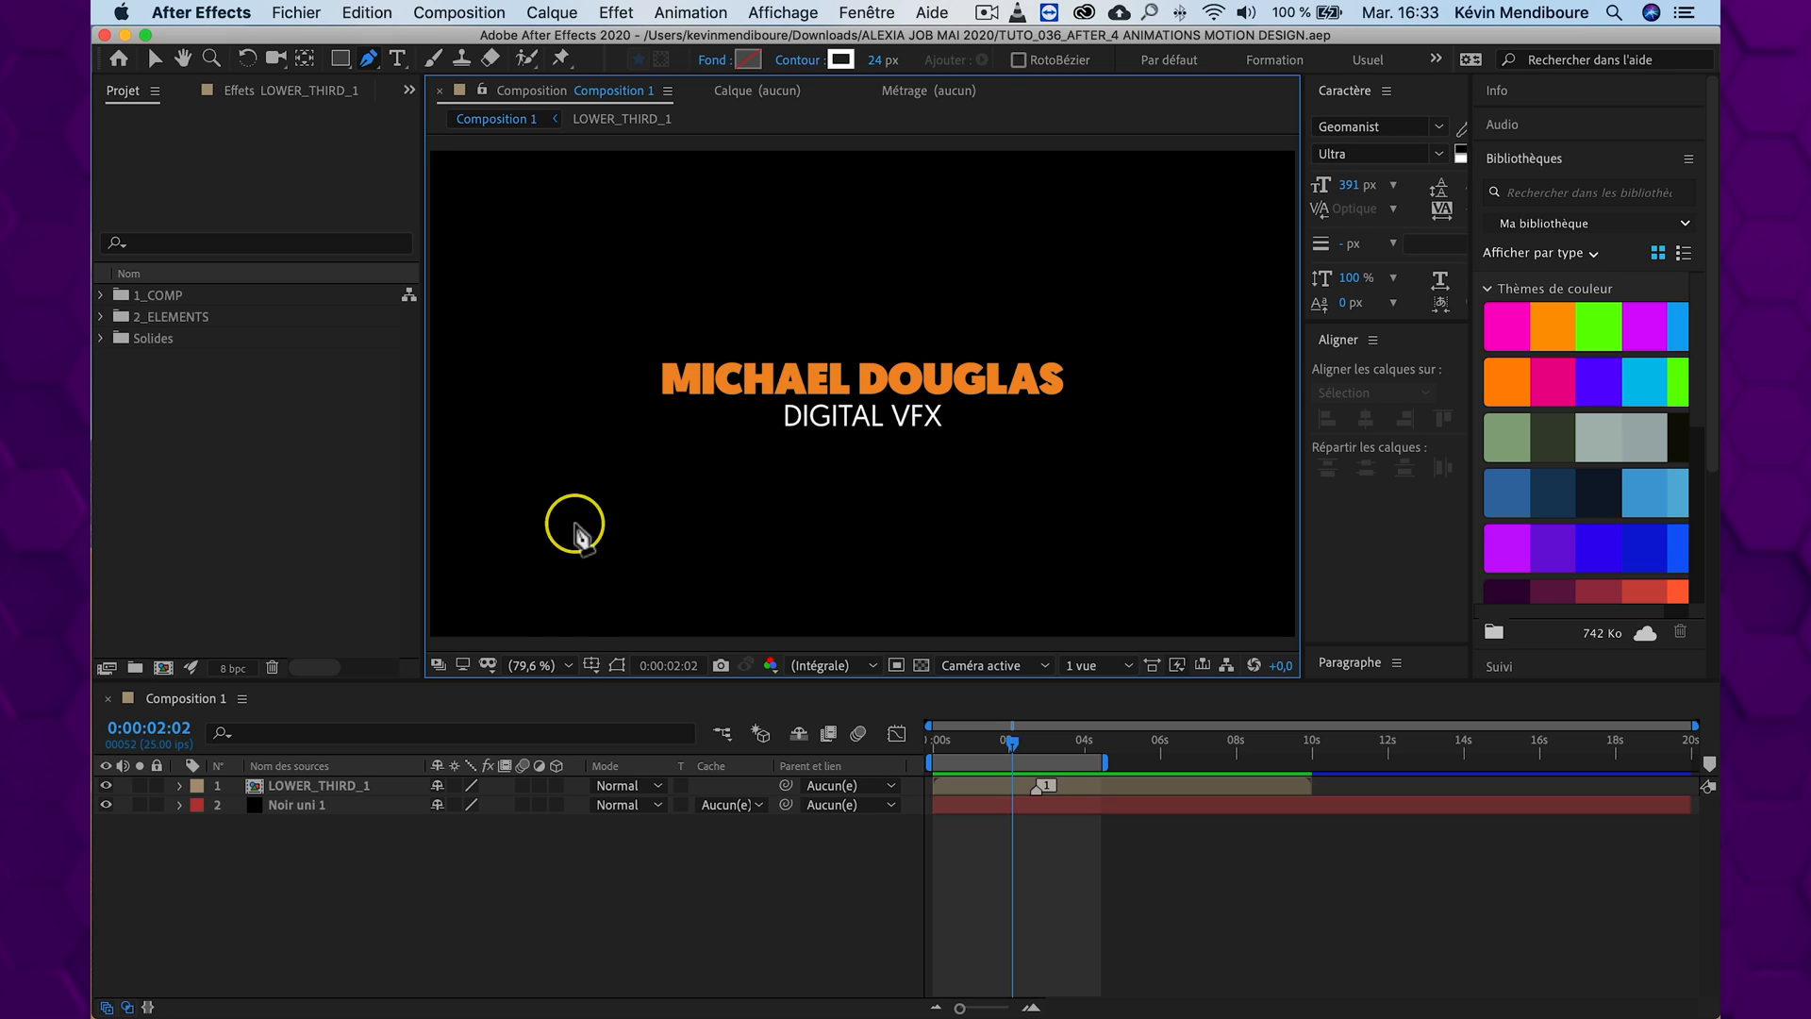
Show the rulers, place three horizontal guides below the DIGITAL VFX text, and lock the guides
left_click(591, 666)
left_click(623, 785)
left_click_drag(808, 143, 812, 452)
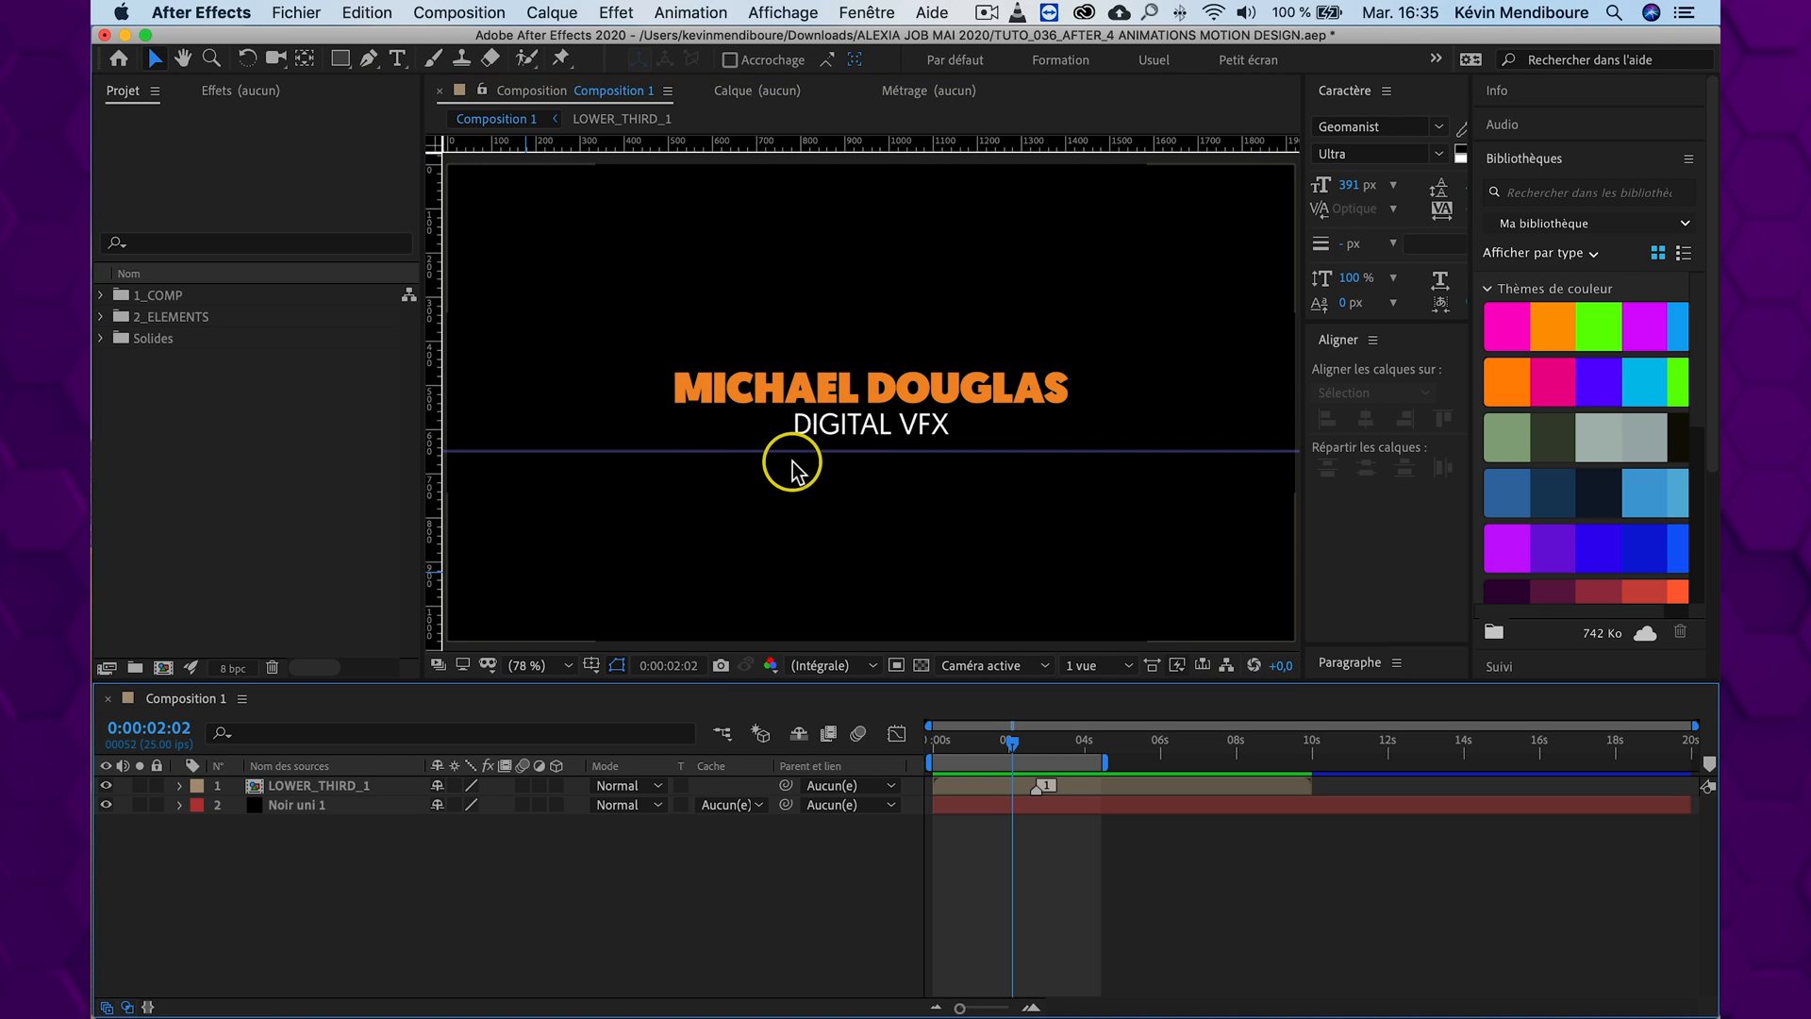
left_click_drag(805, 143, 797, 470)
left_click_drag(802, 146, 779, 500)
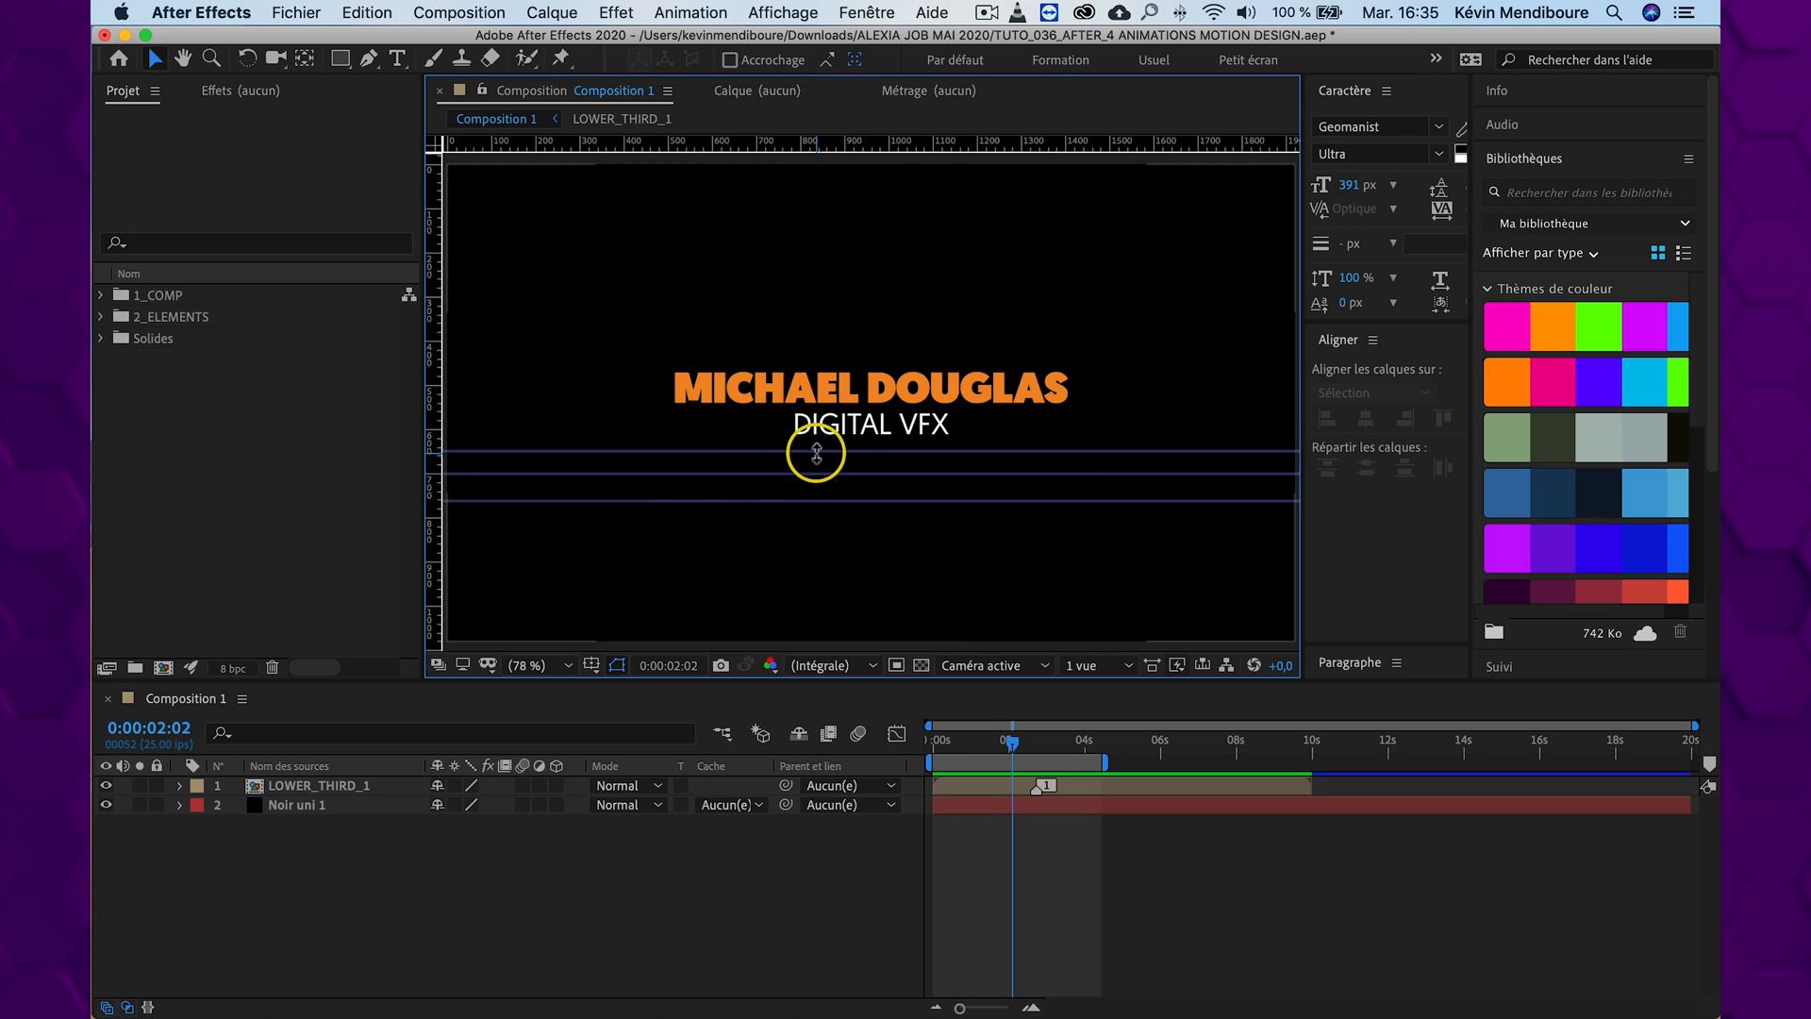
left_click(791, 14)
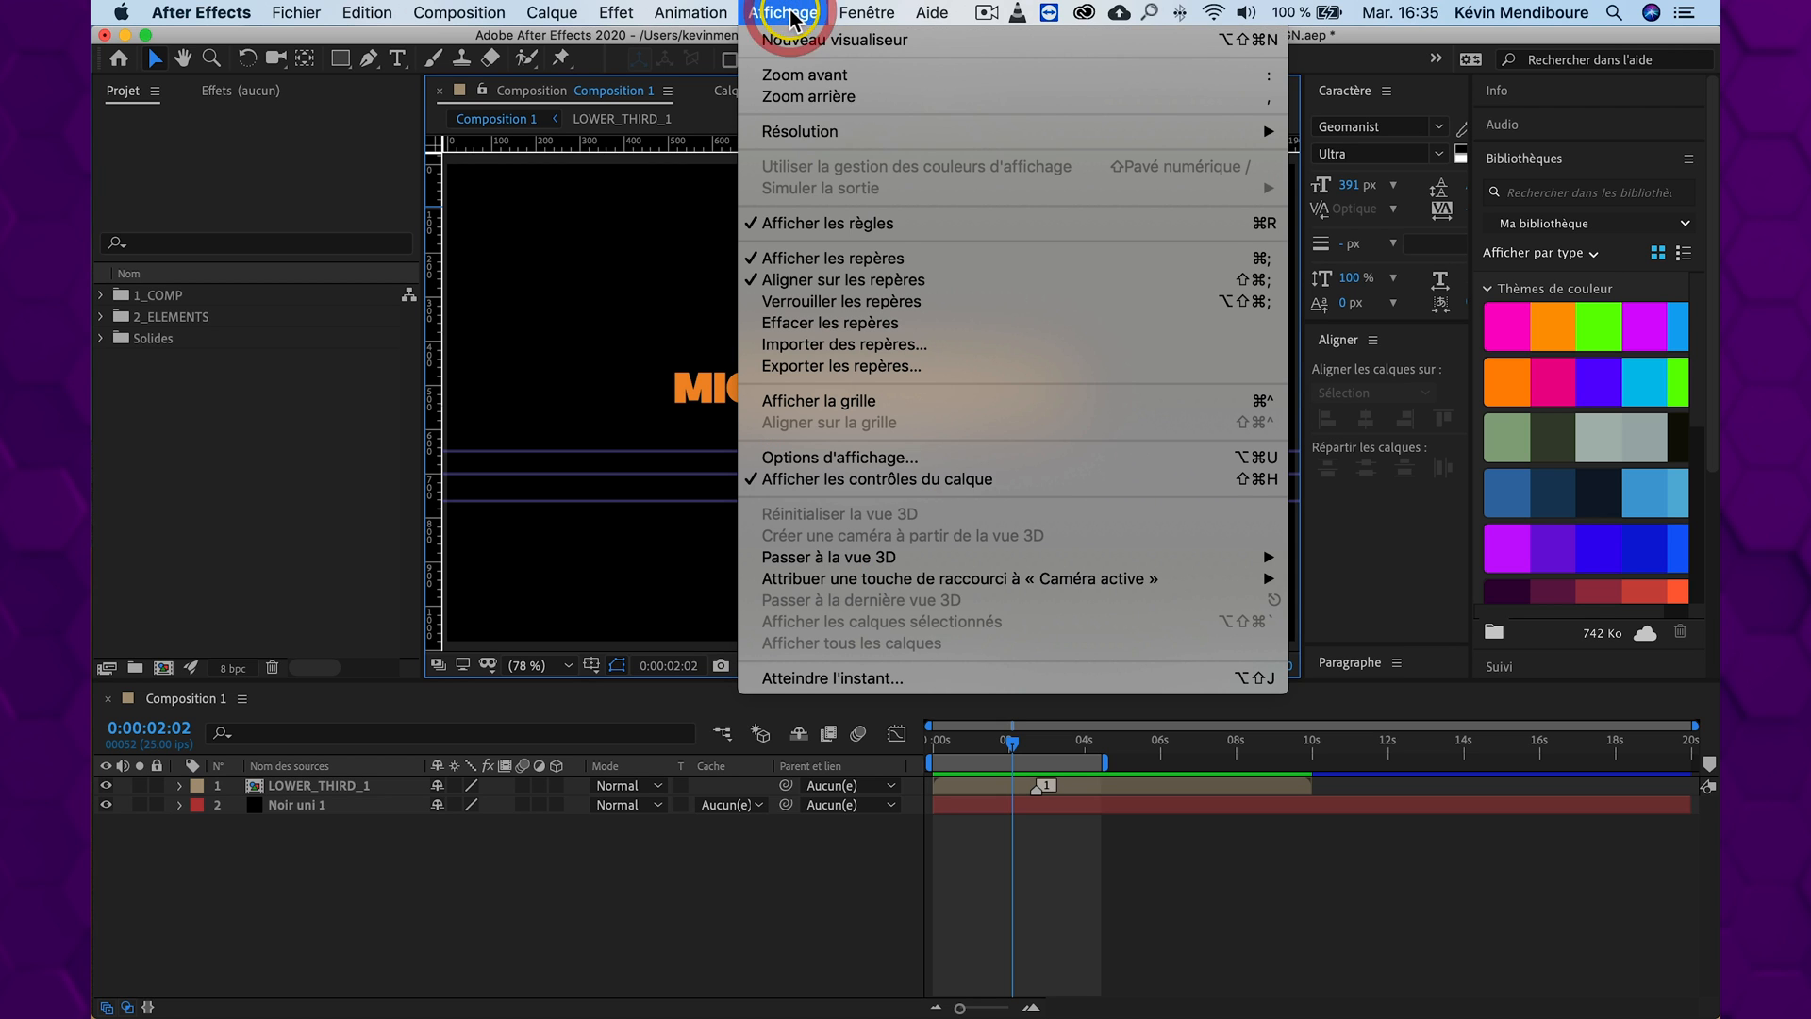
left_click(826, 304)
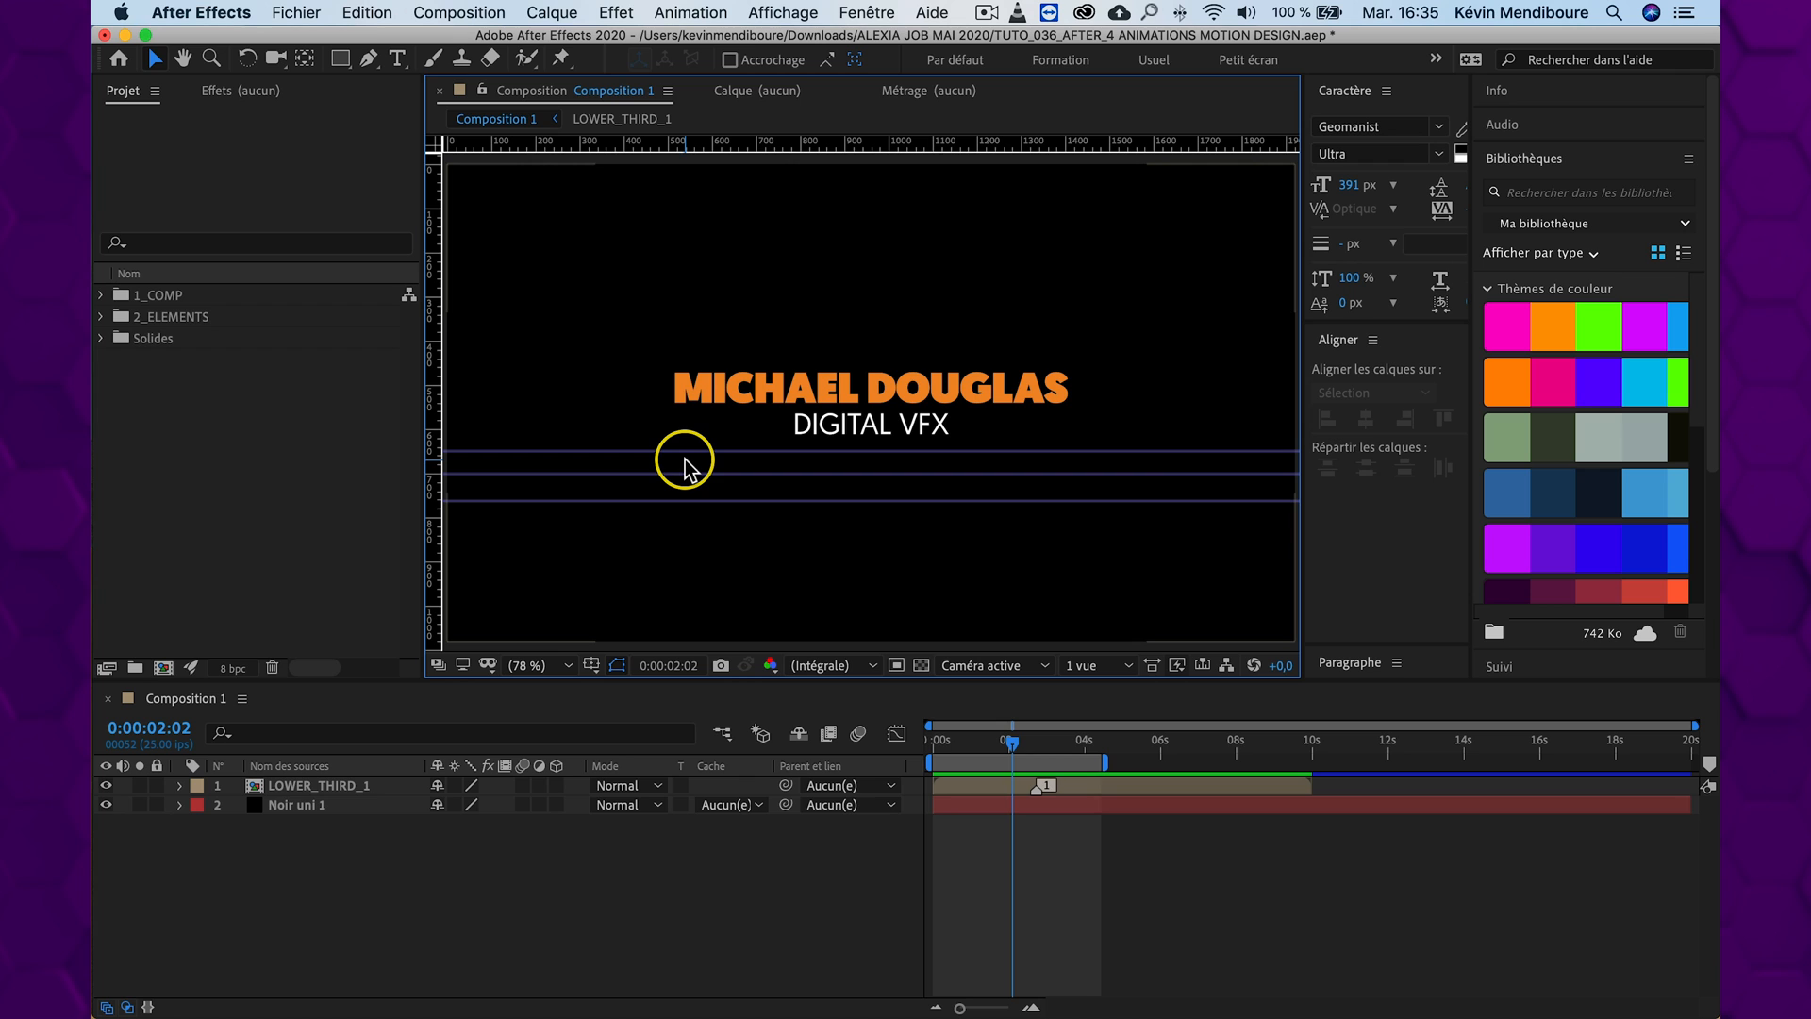
Draw a horizontal 4 px white line with the Pen tool along the highest guide, spanning the width of the orange title
left_click(371, 62)
left_click(454, 60)
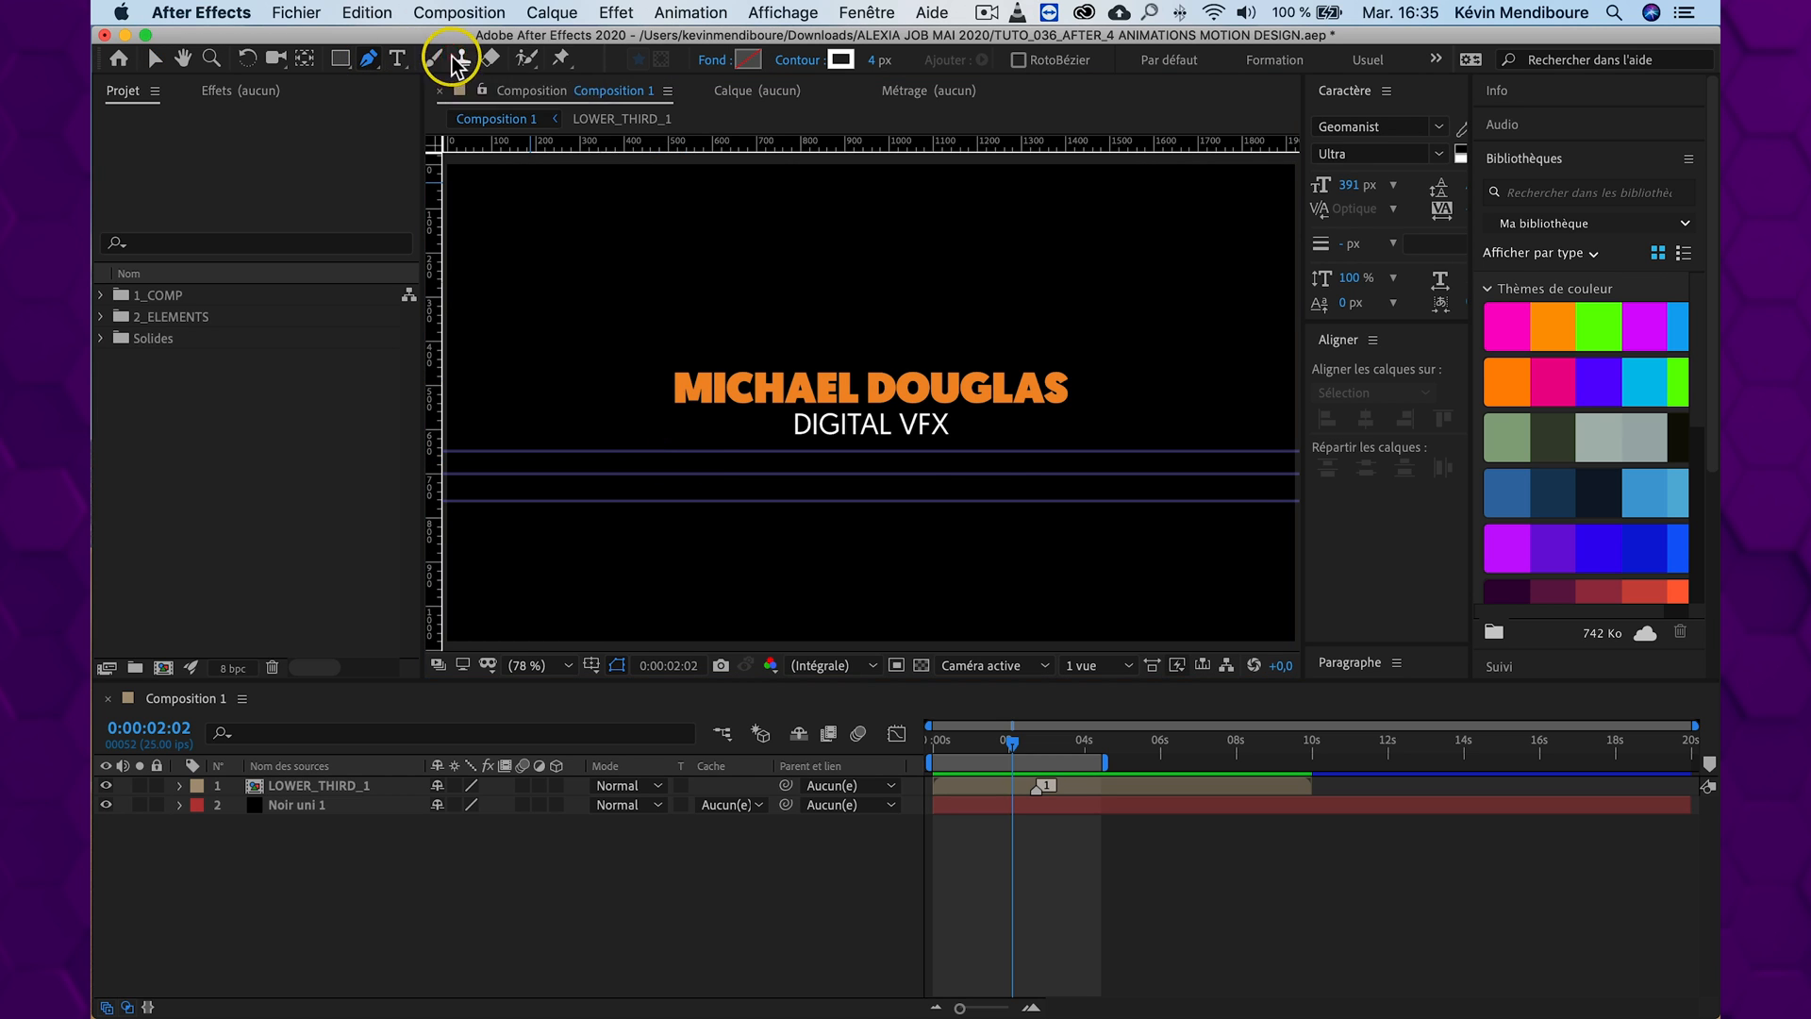
left_click(675, 453)
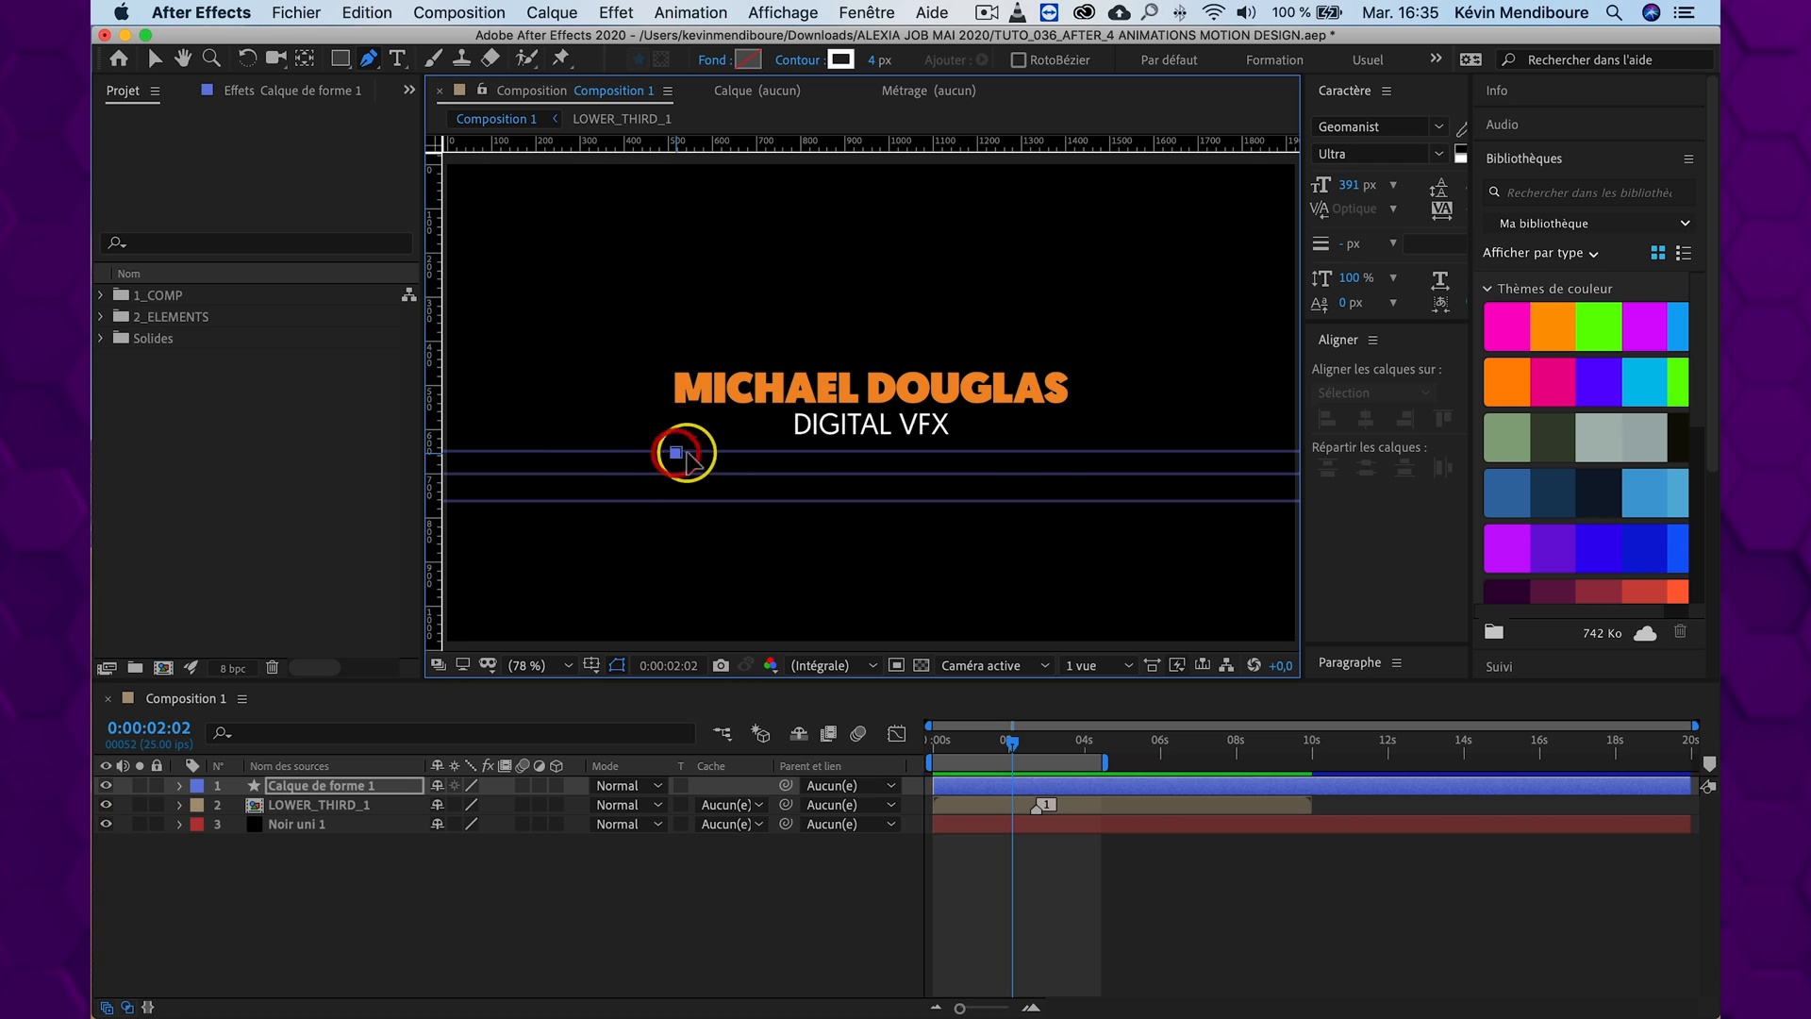
left_click(1070, 451)
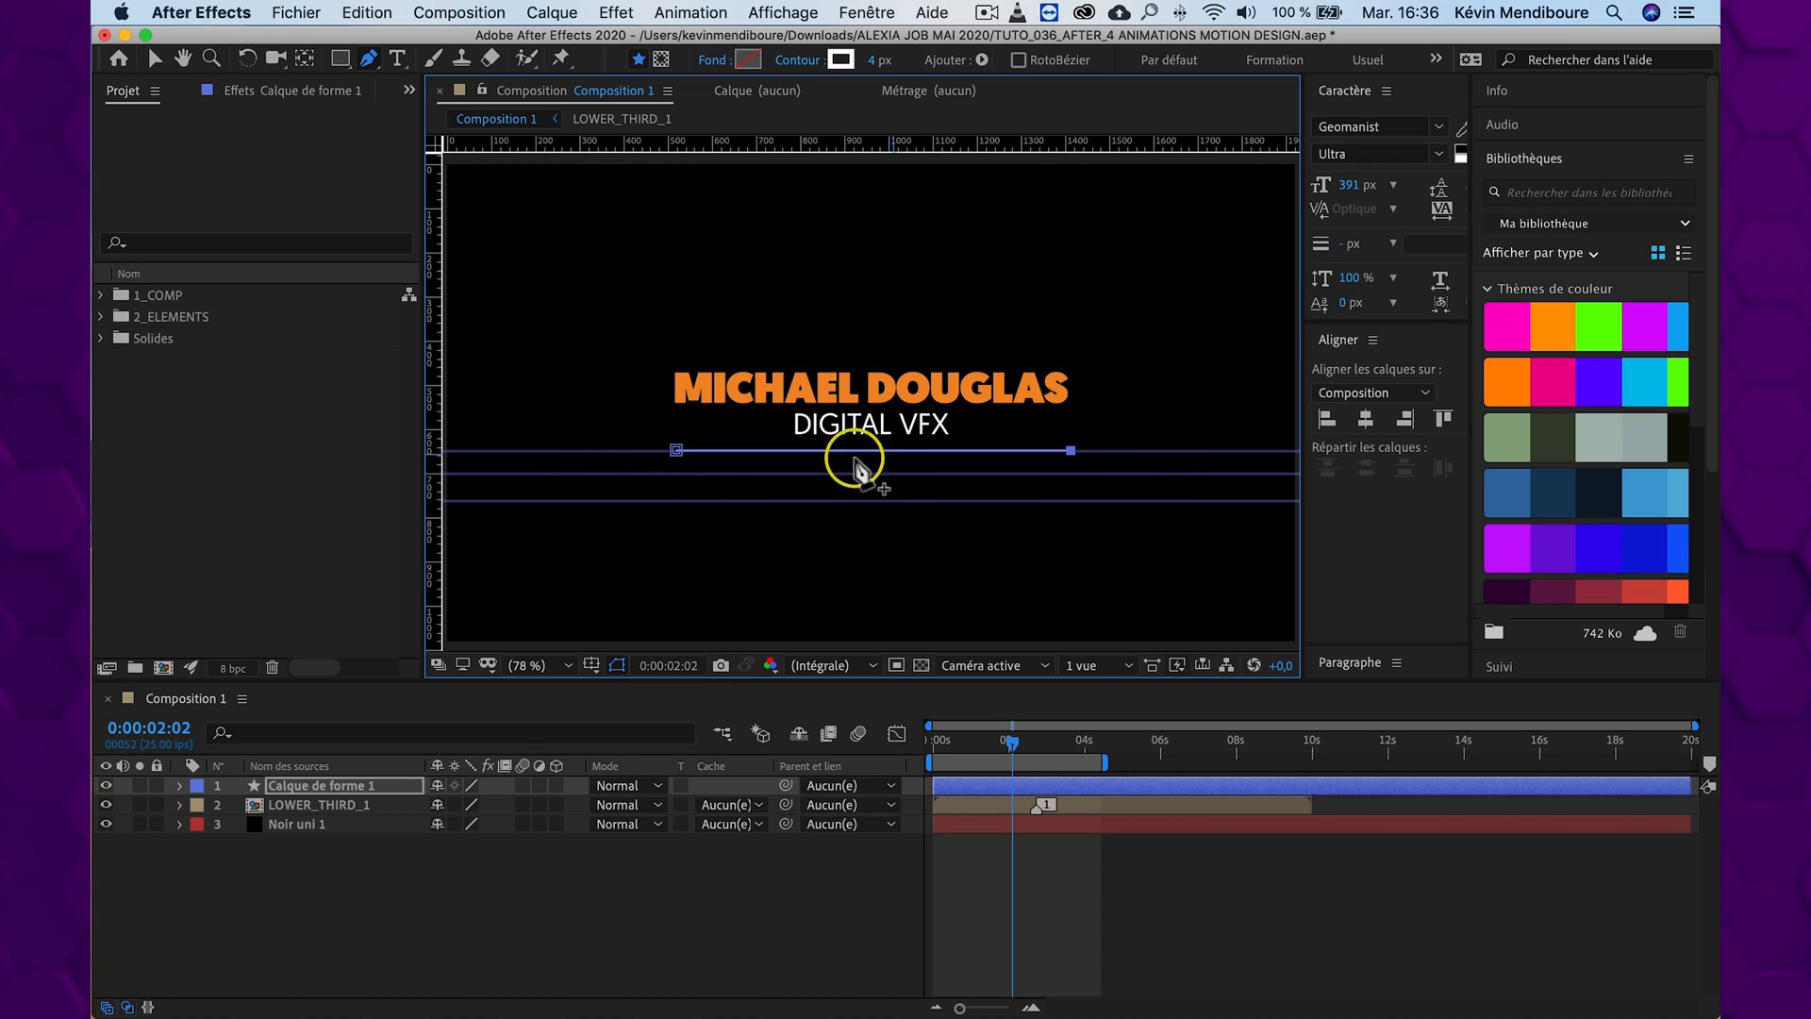
left_click(431, 876)
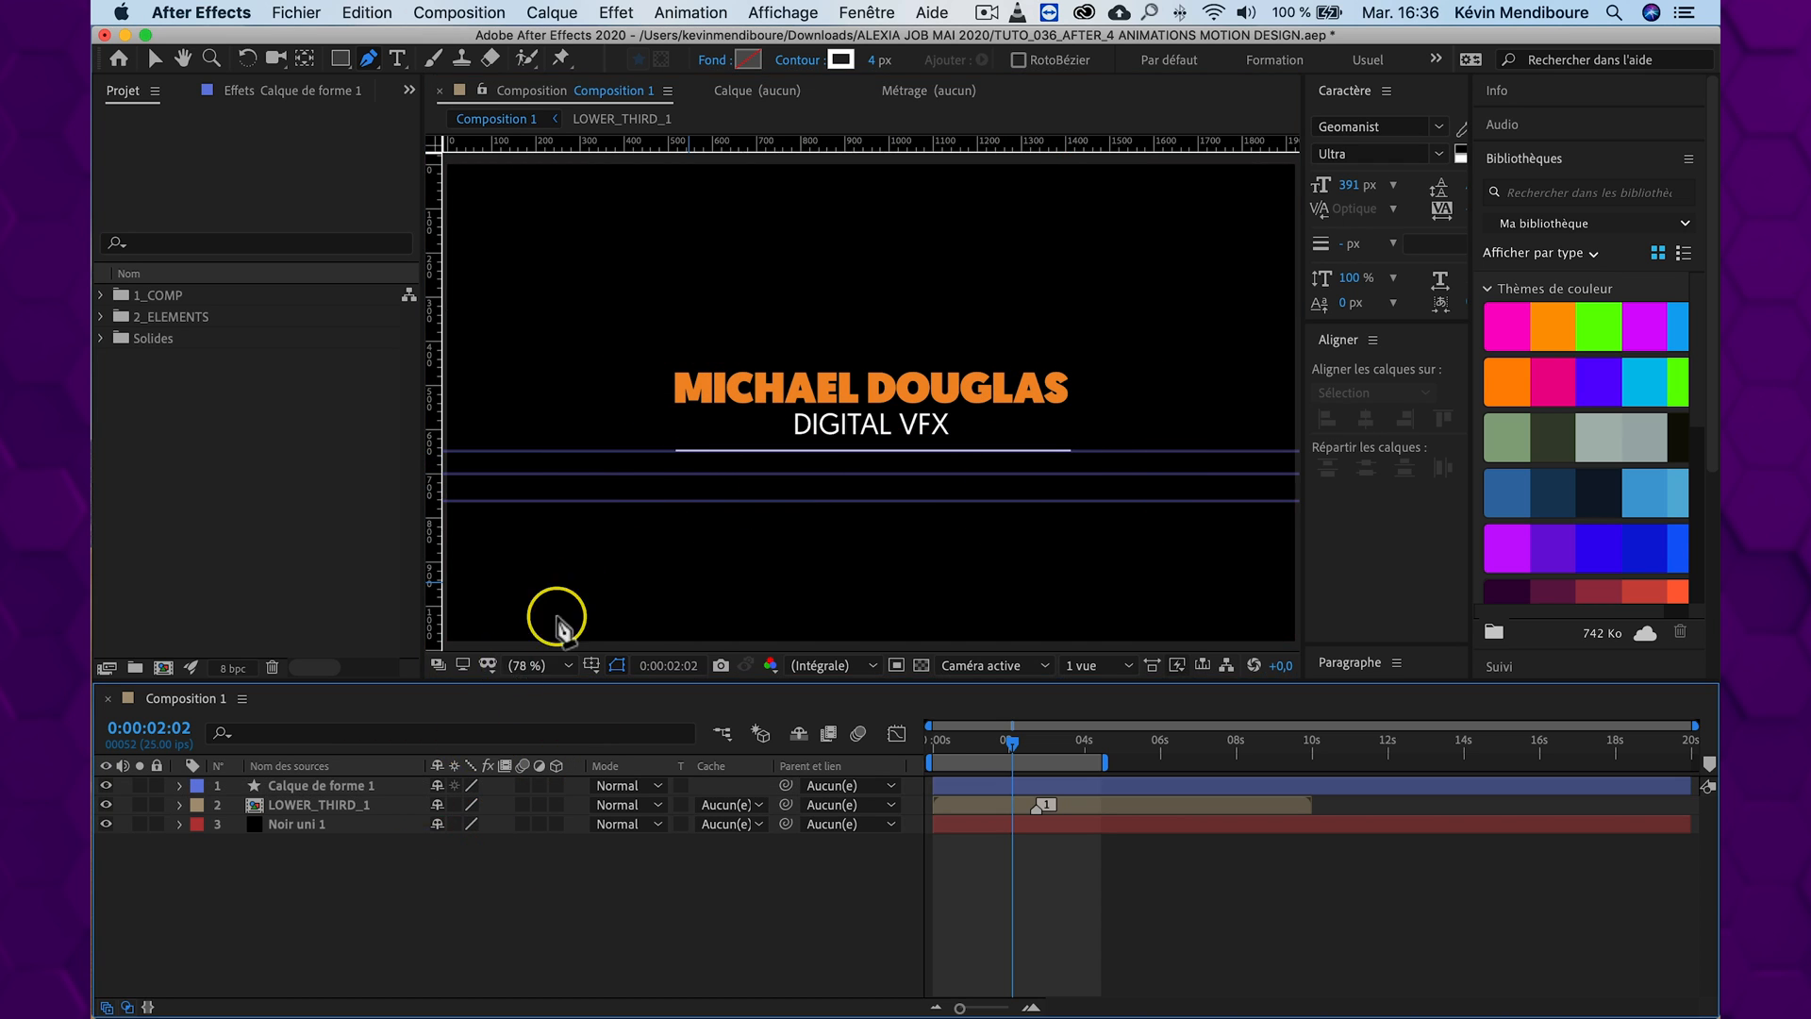
Draw two progressively shorter centred lines along the middle and lowest guides, each on its own shape layer
left_click(726, 475)
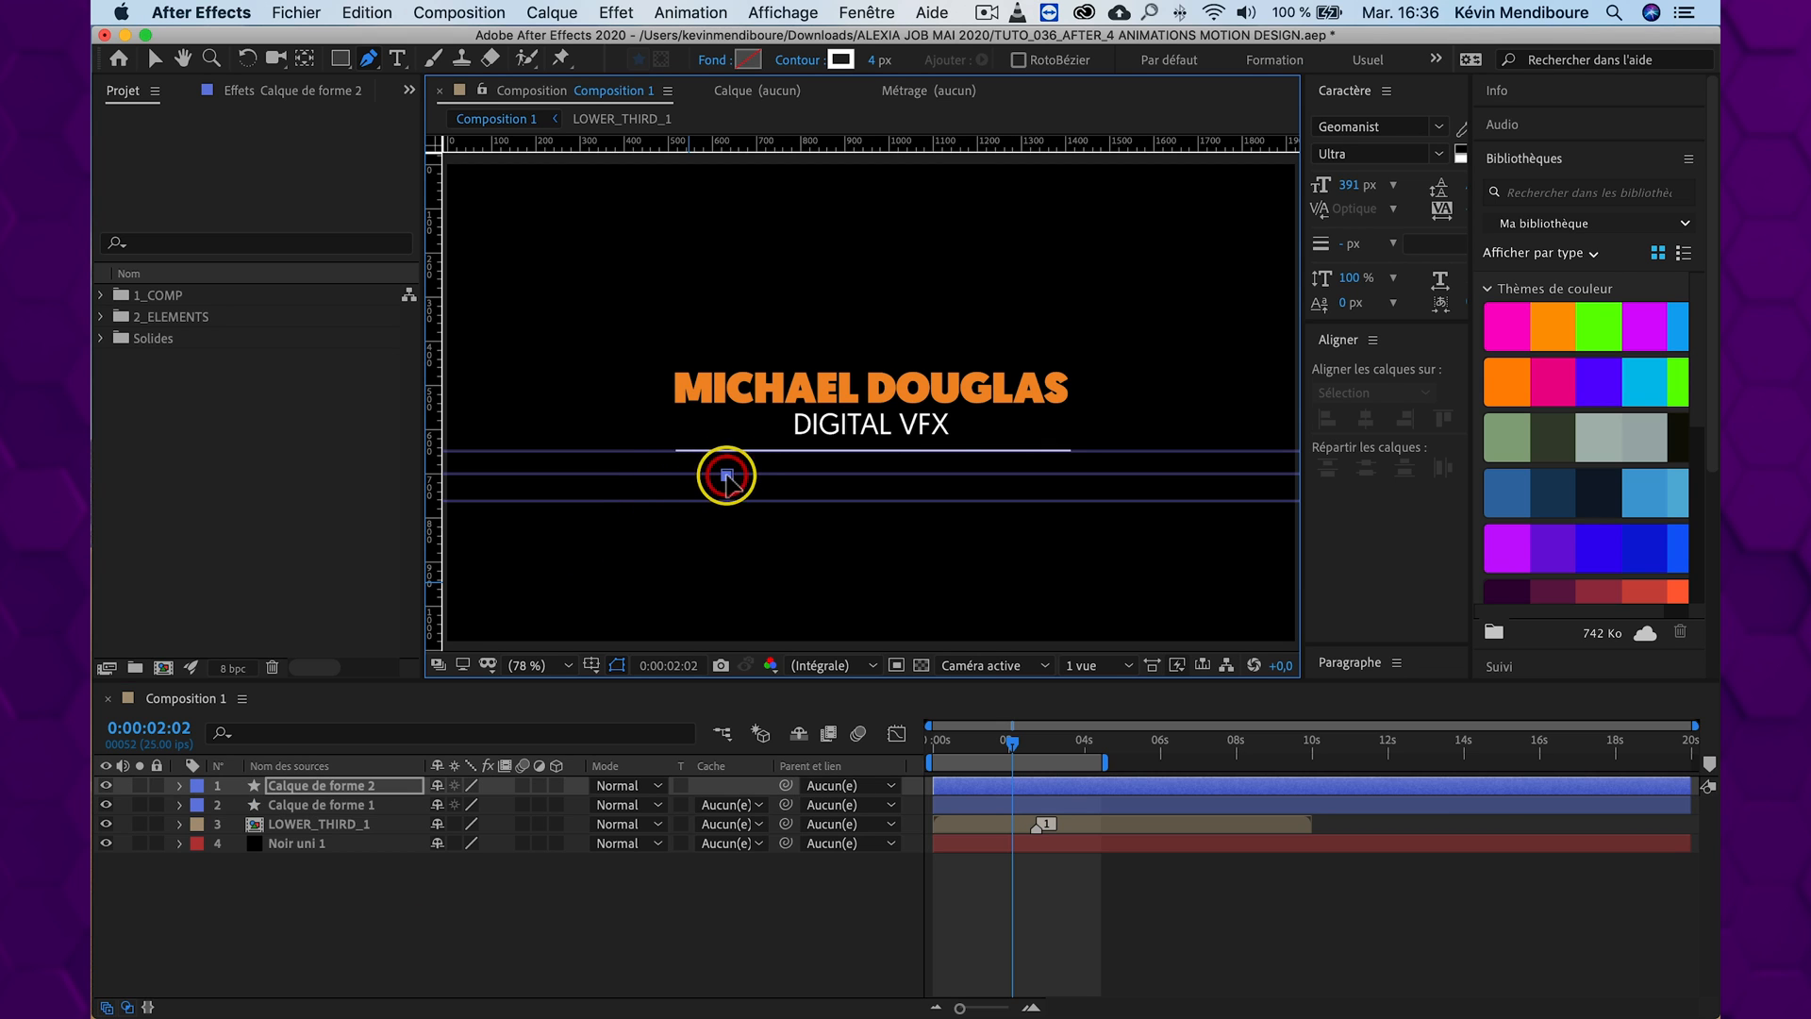
left_click(1030, 474)
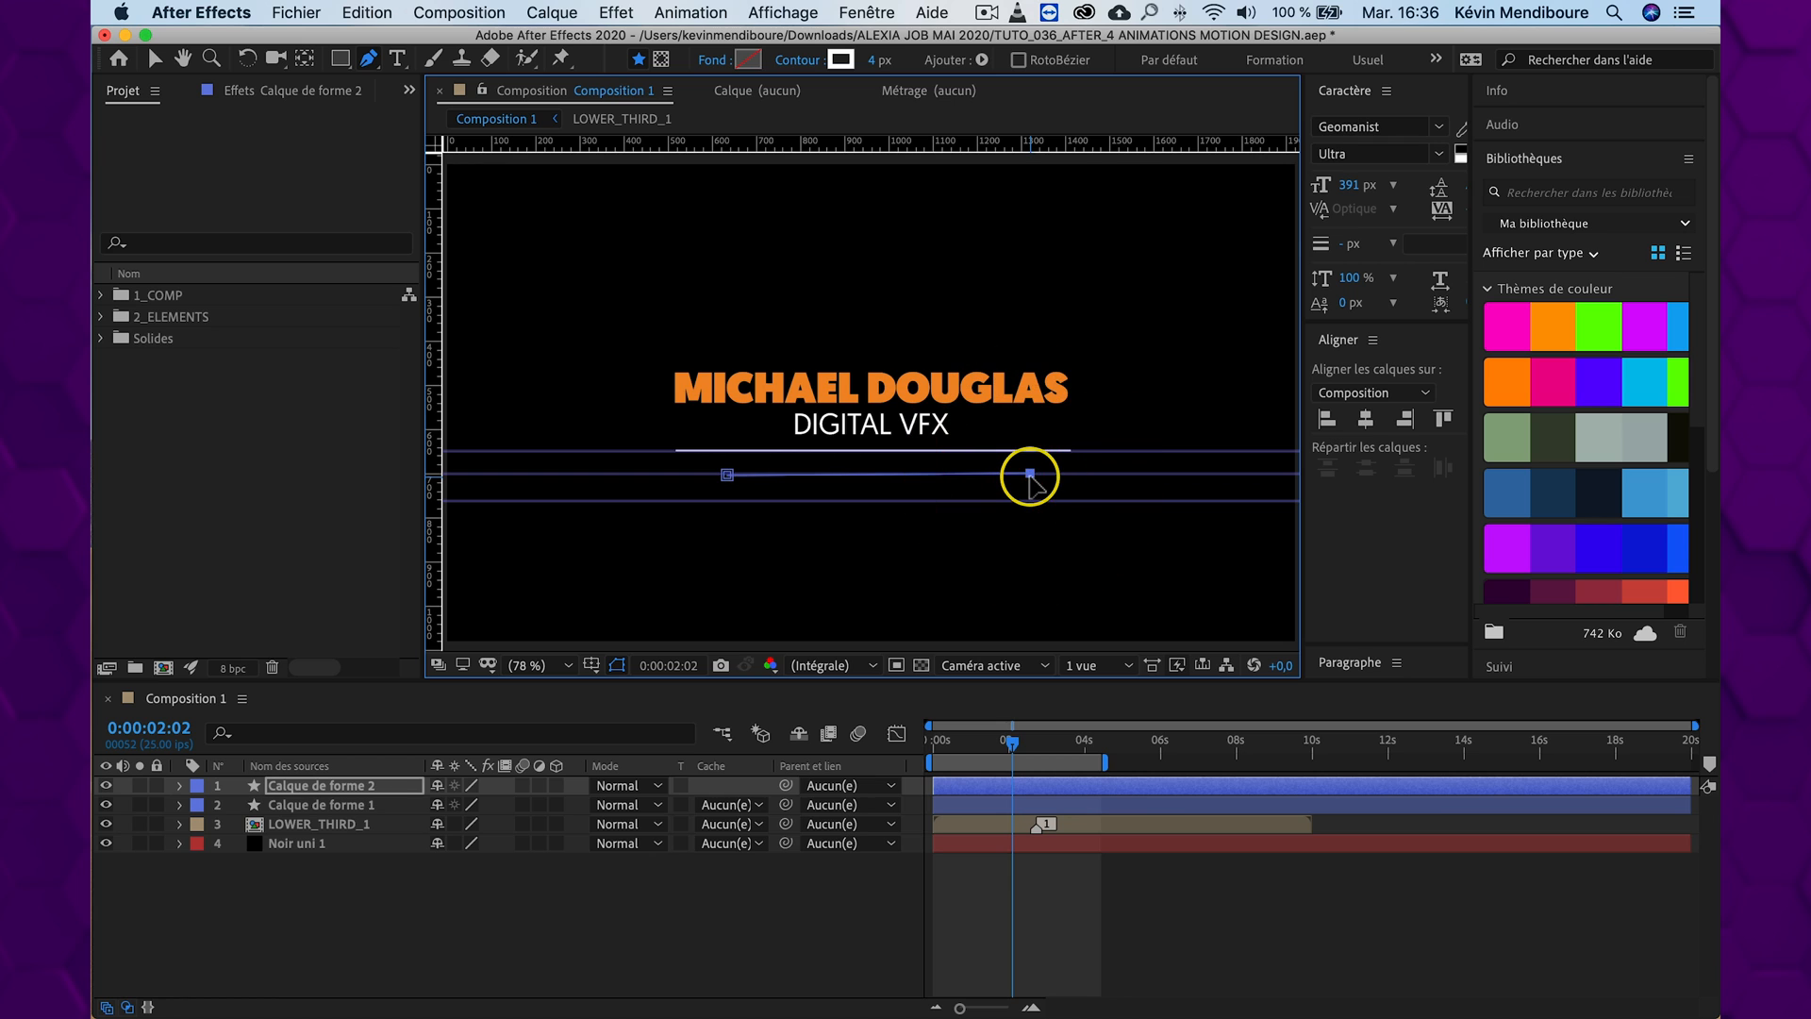
left_click(397, 920)
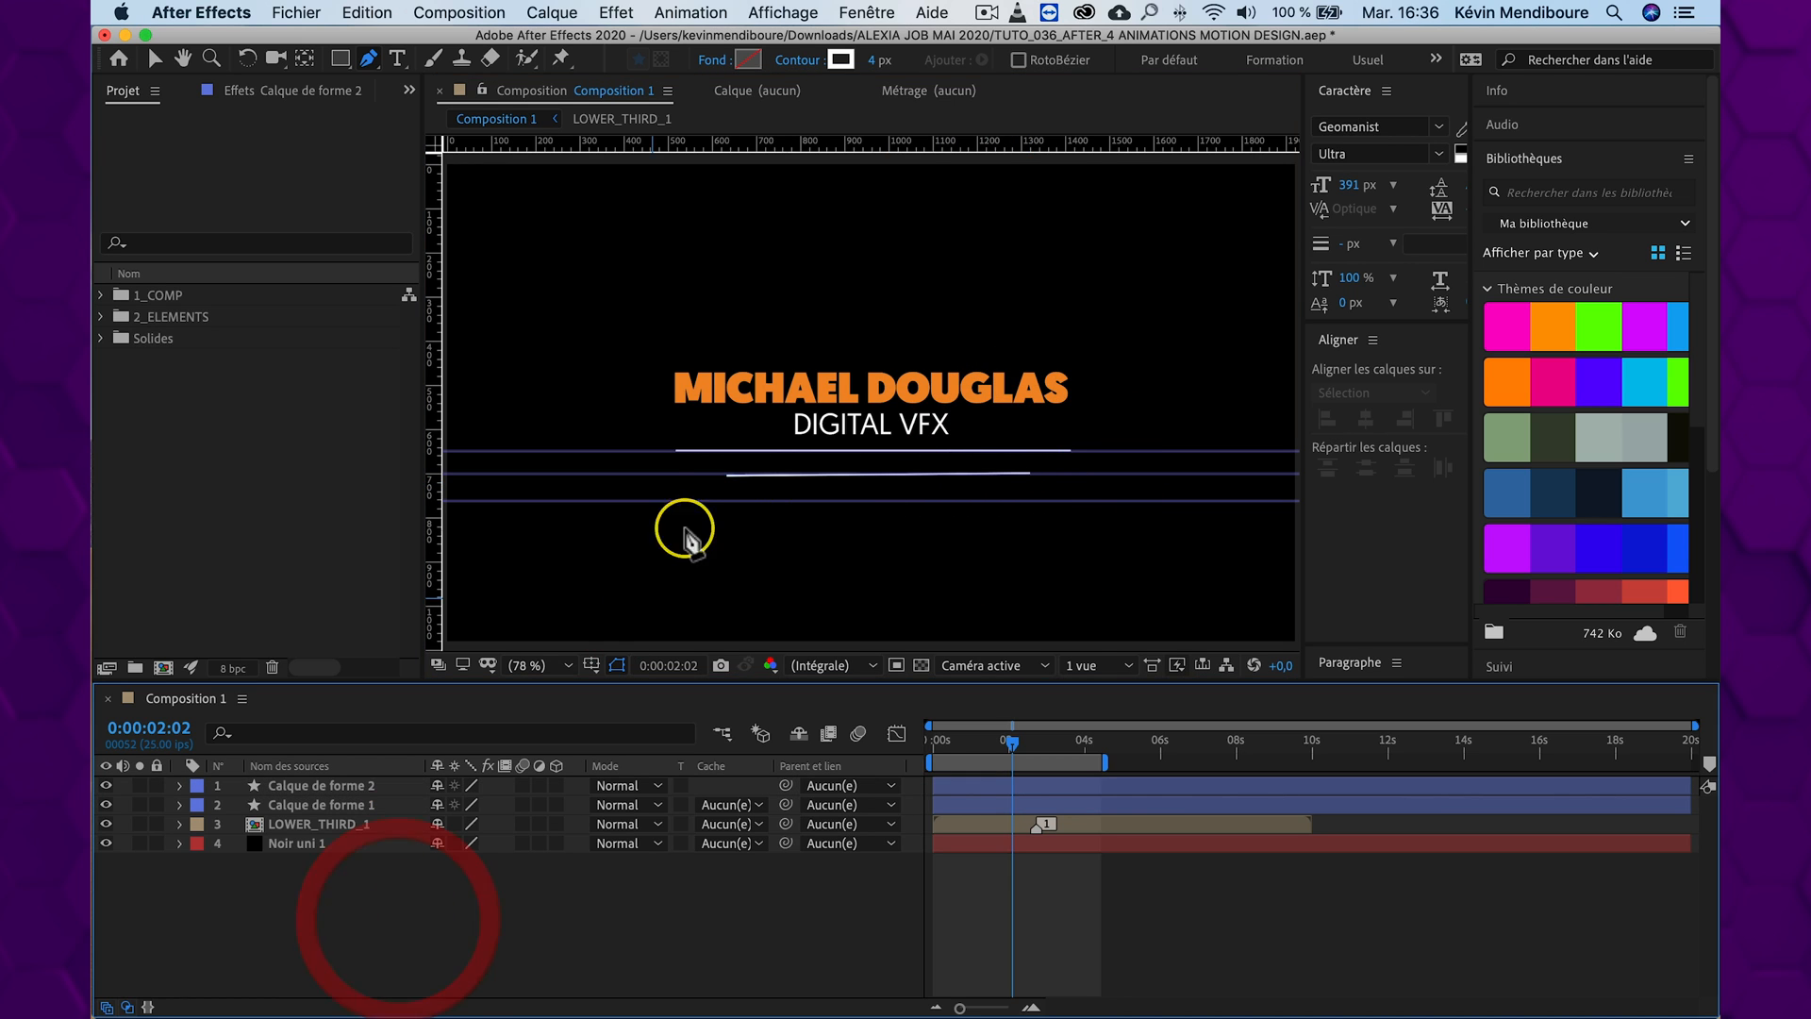
left_click(782, 501)
left_click(979, 505)
left_click(444, 922)
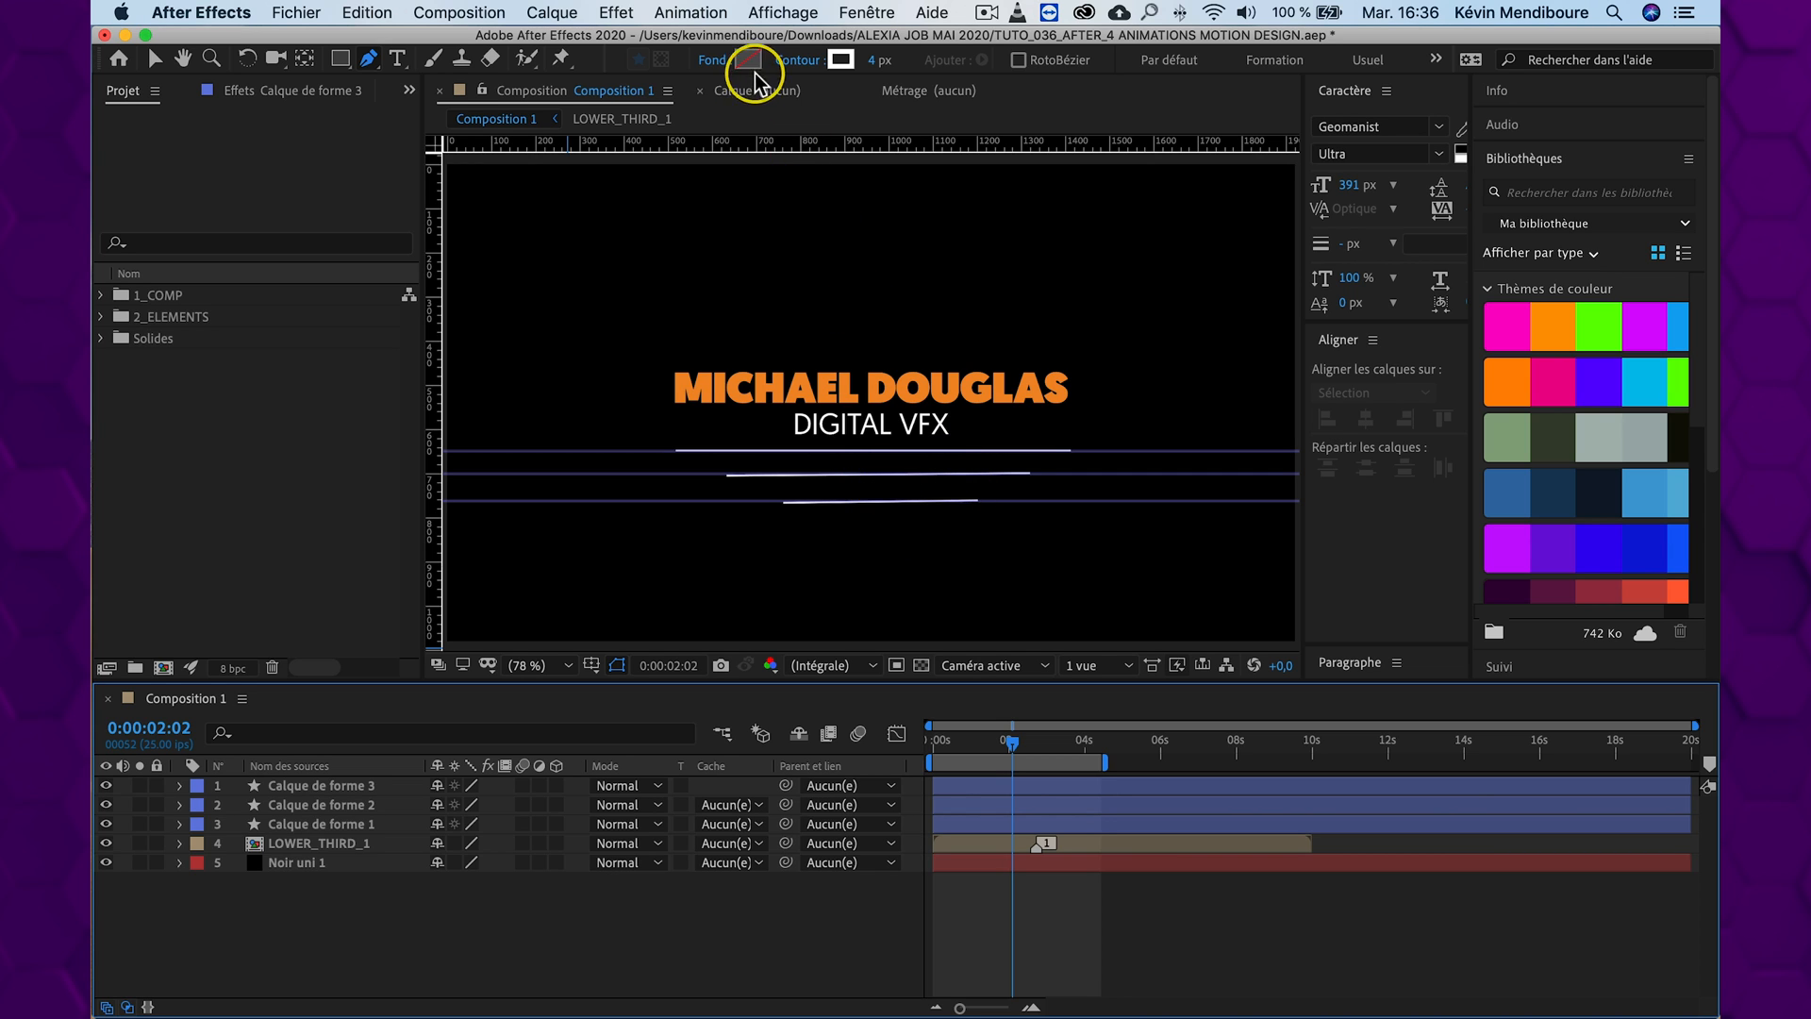
Examine the fill options, the stroke options and the stroke width setting for the drawn lines
left_click(714, 61)
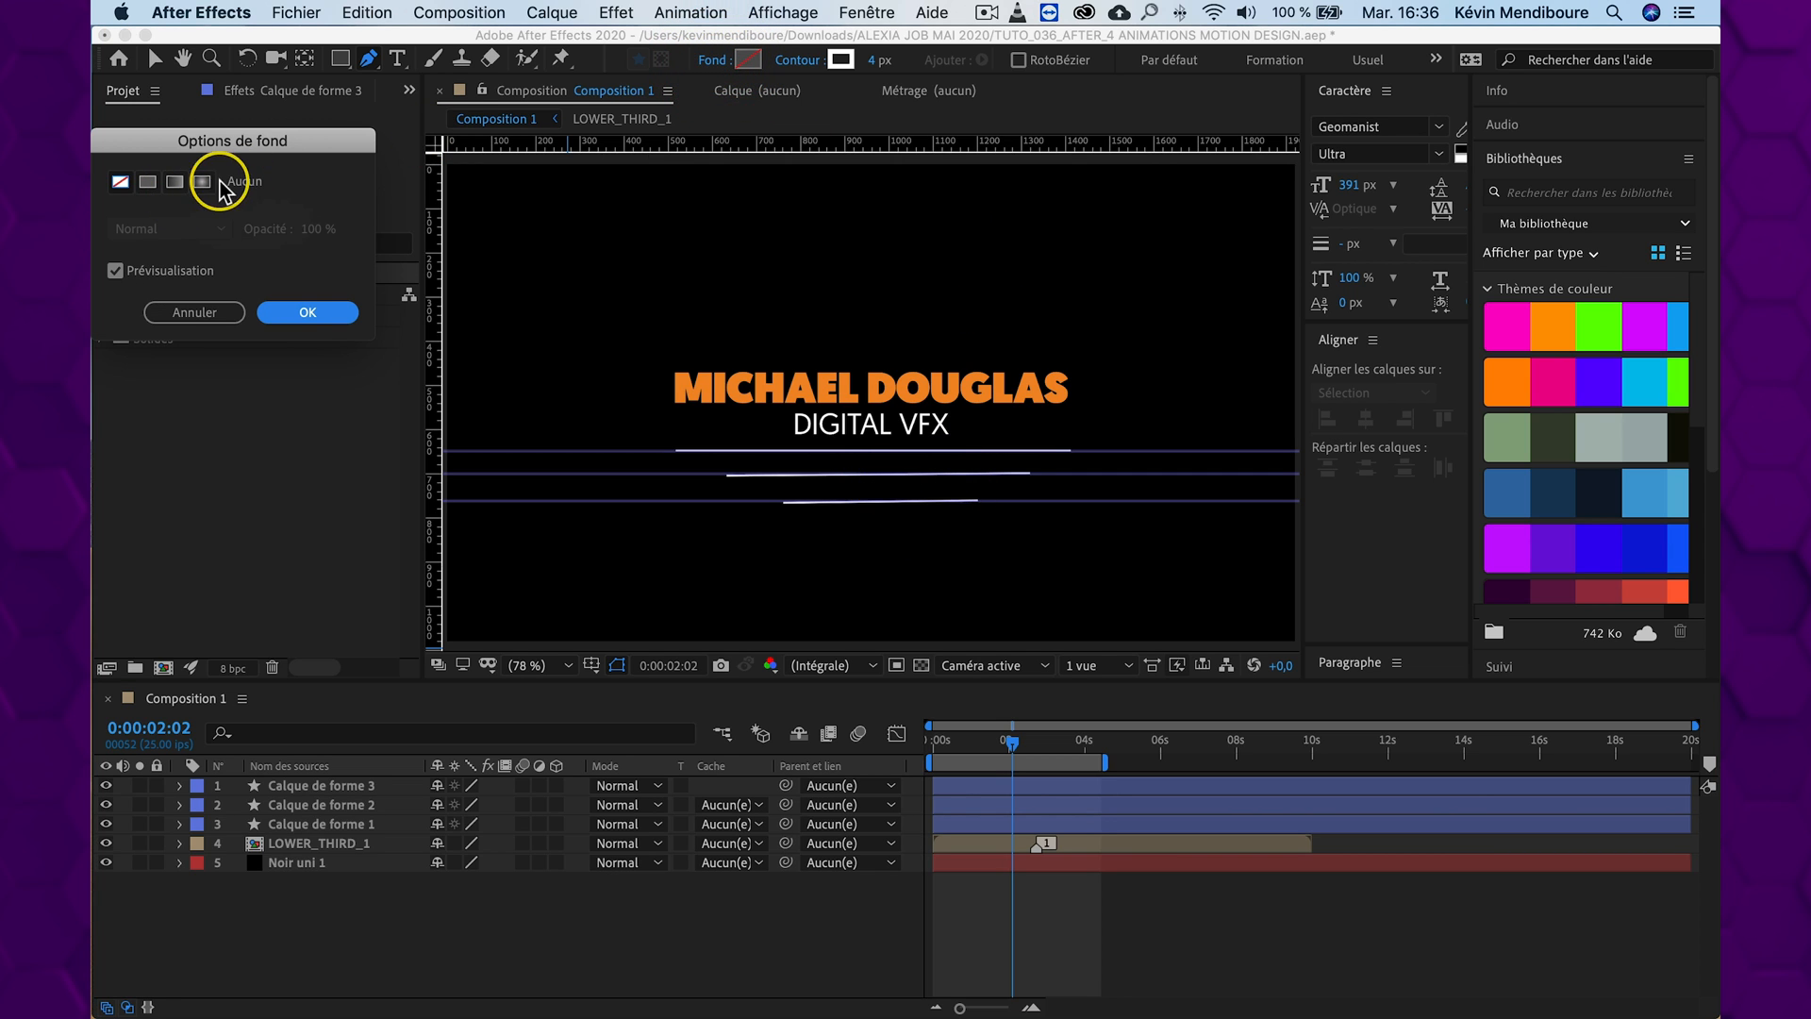
left_click(321, 313)
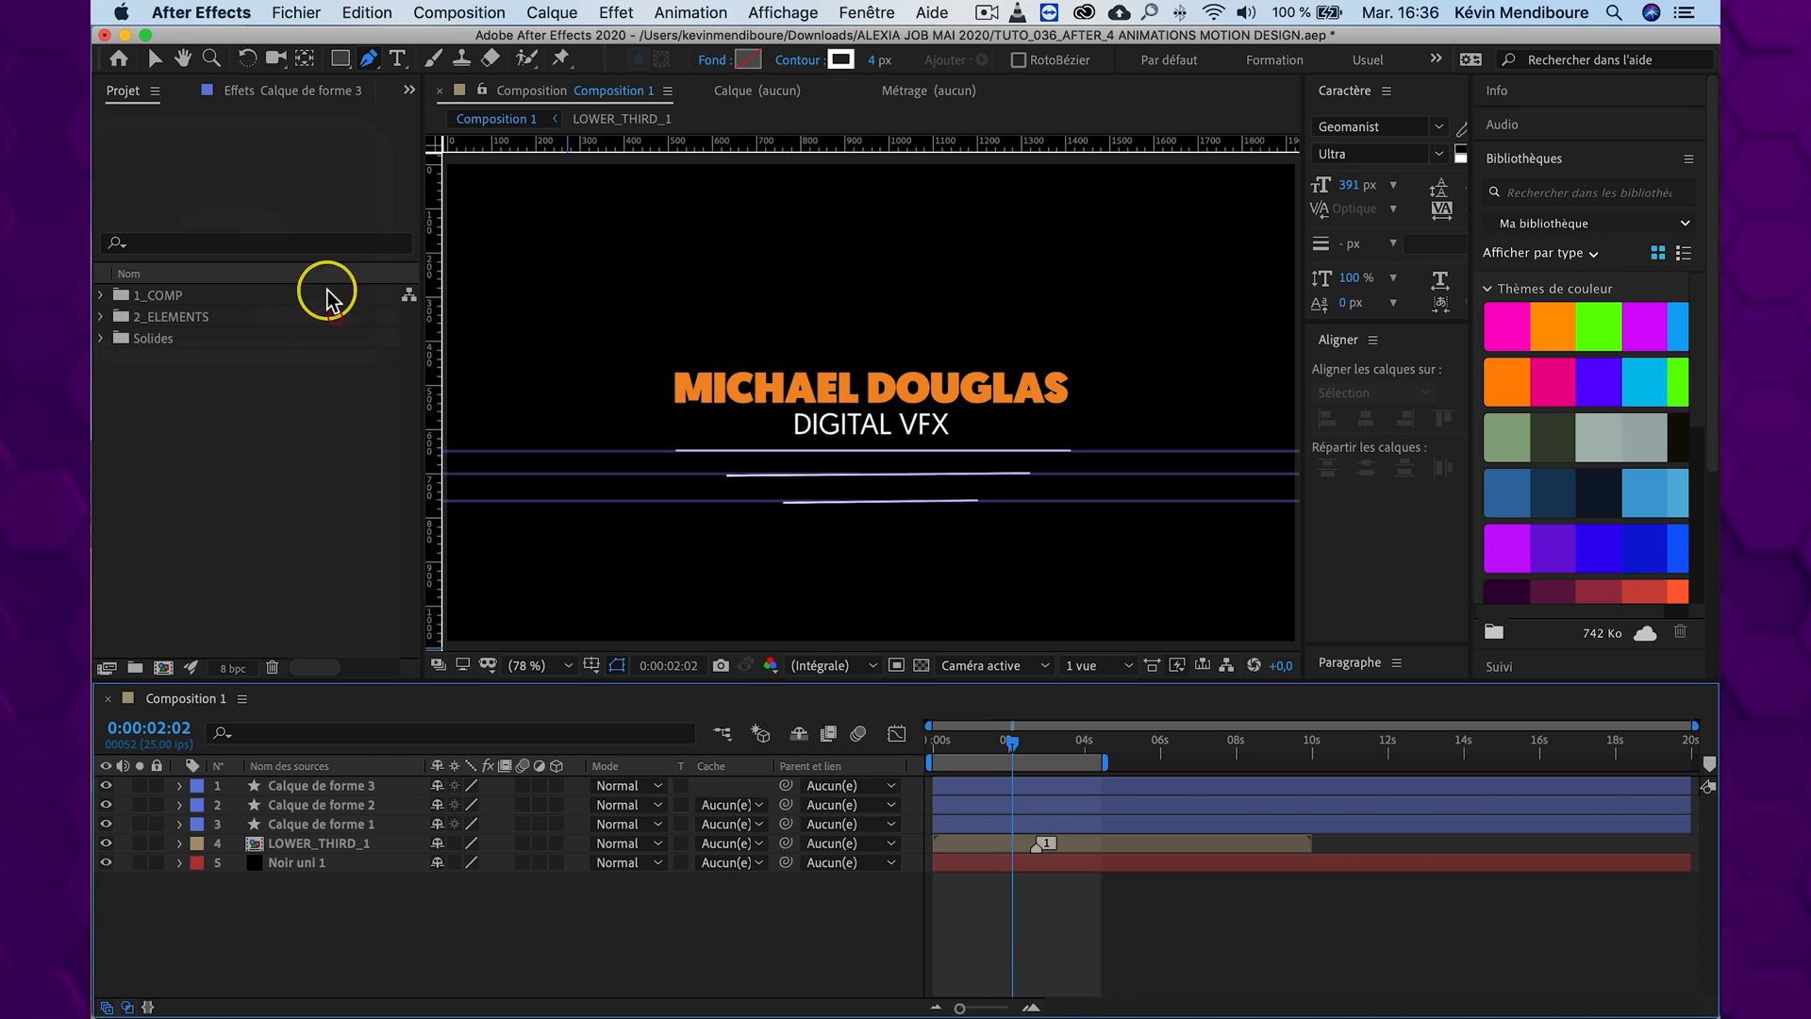
left_click(796, 62)
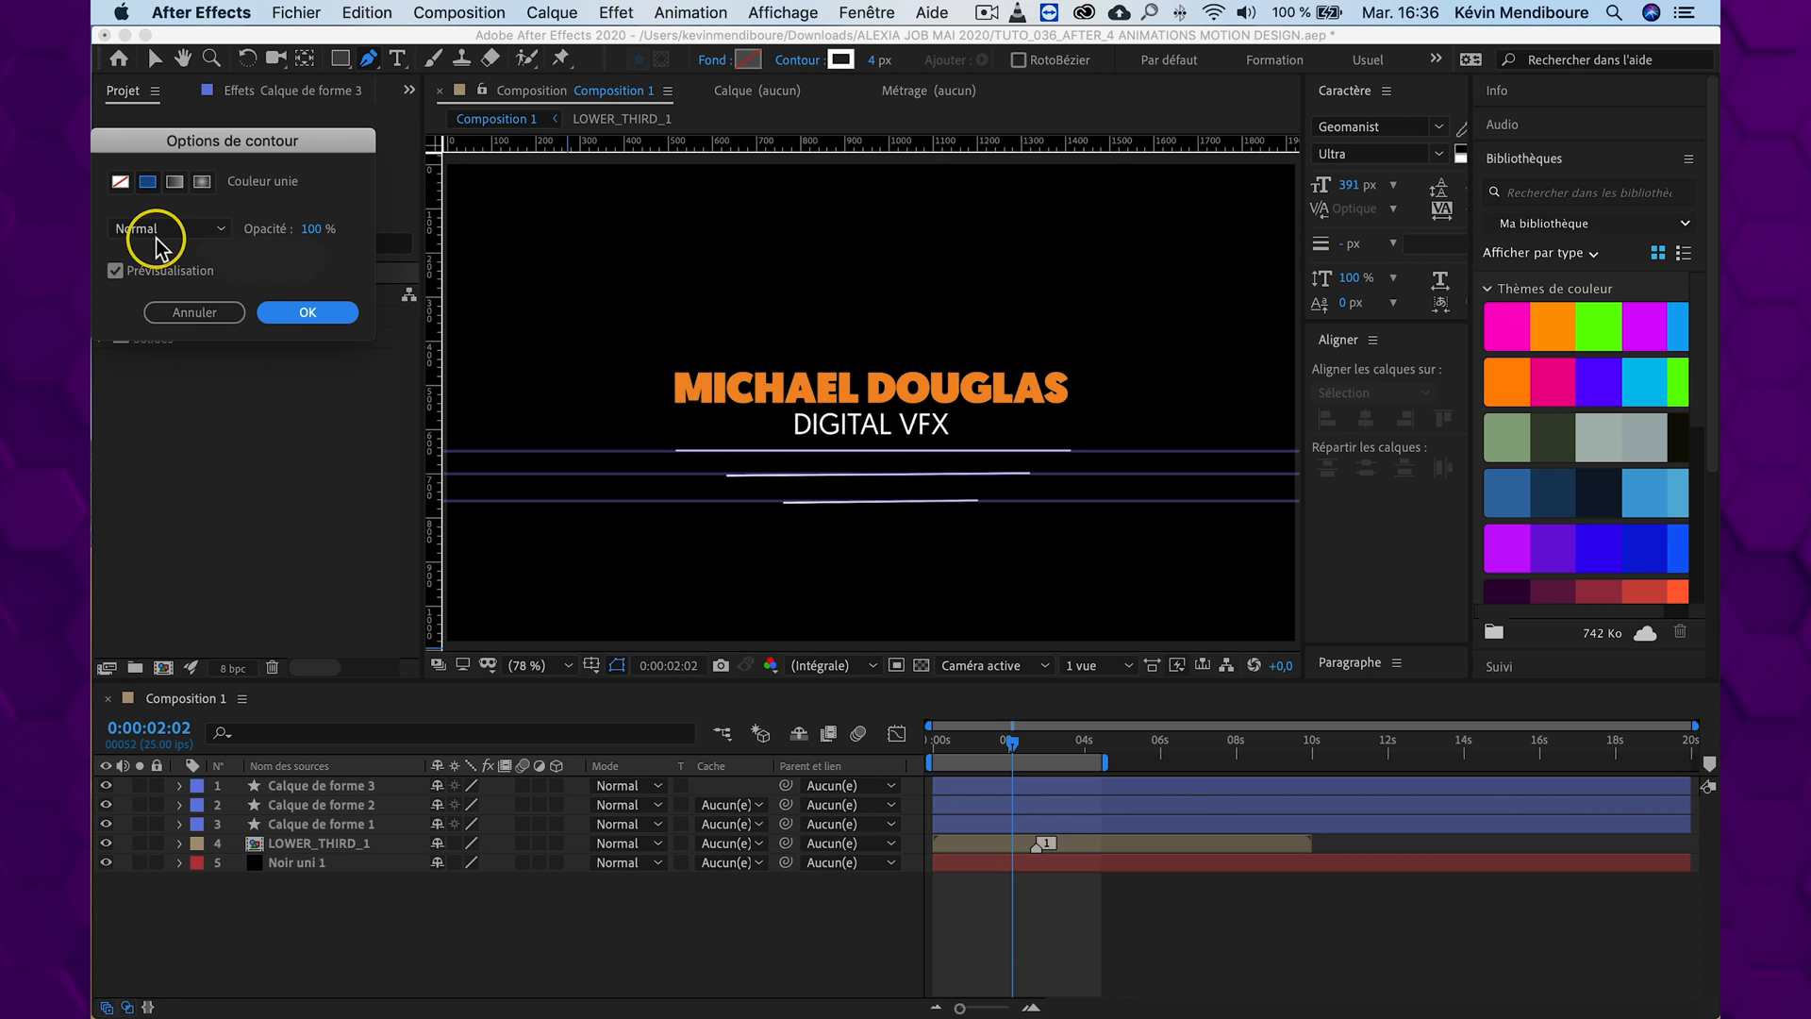
left_click(307, 314)
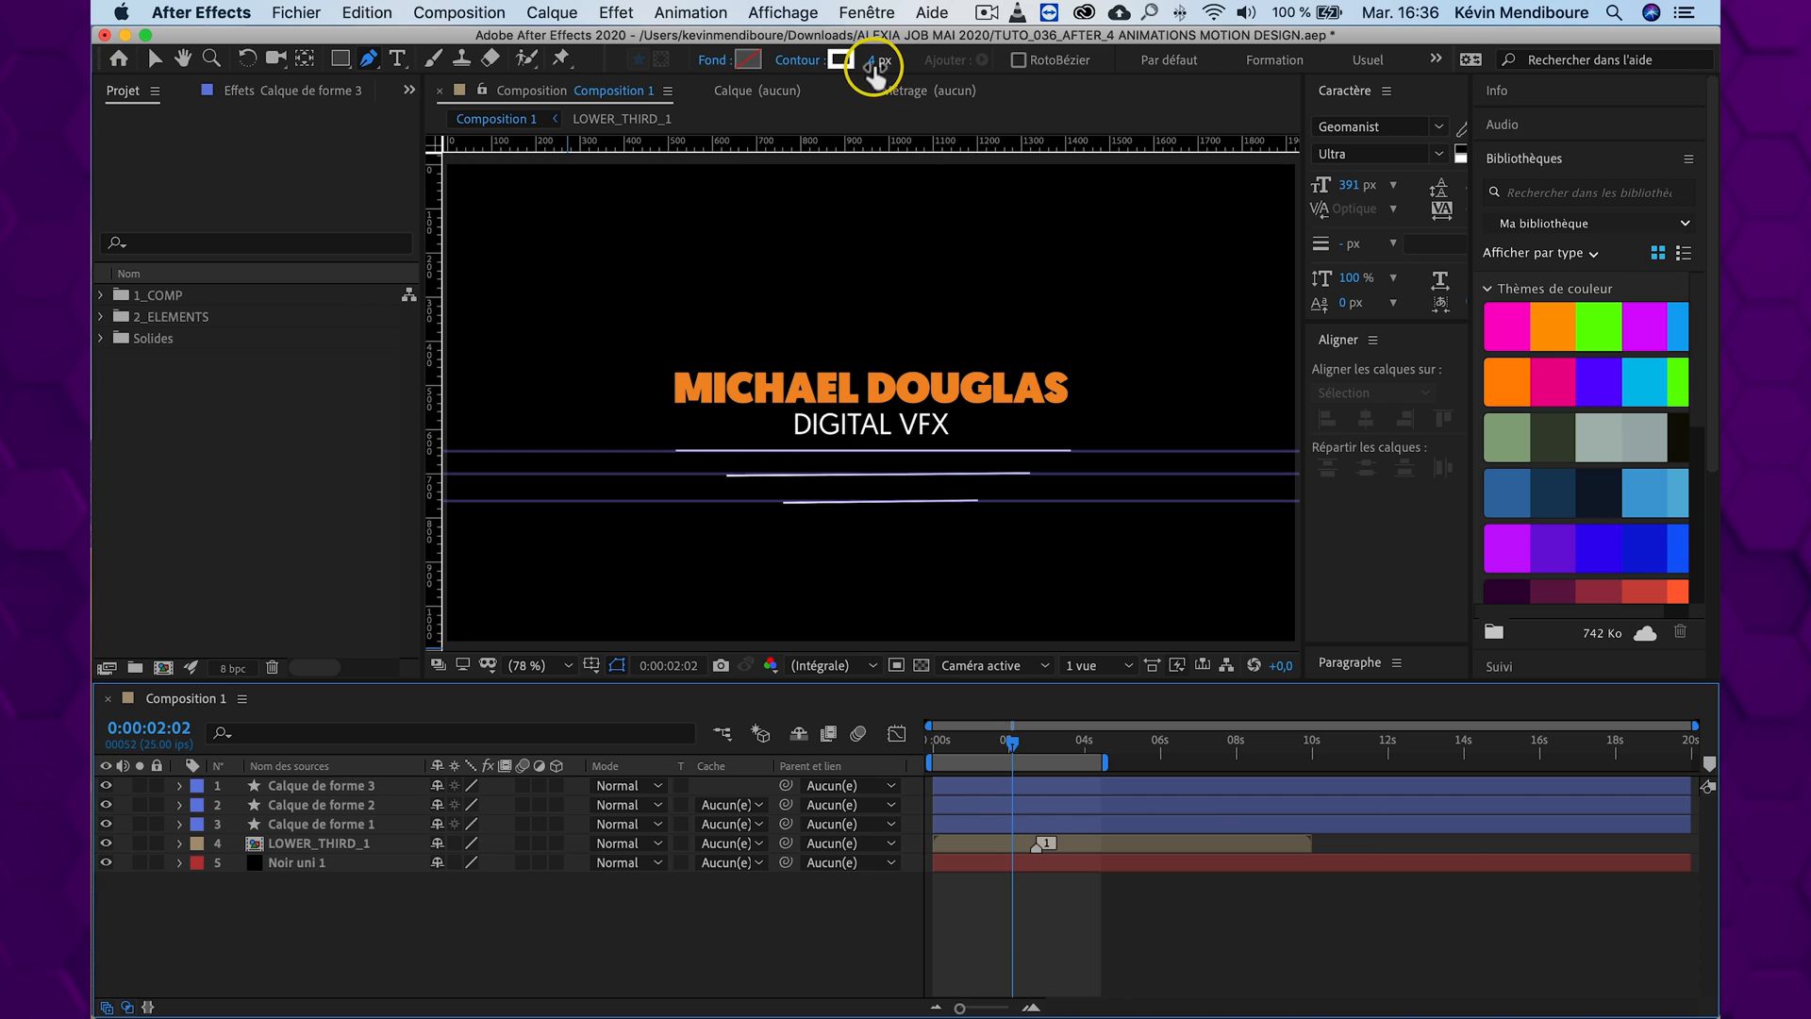
left_click(366, 826)
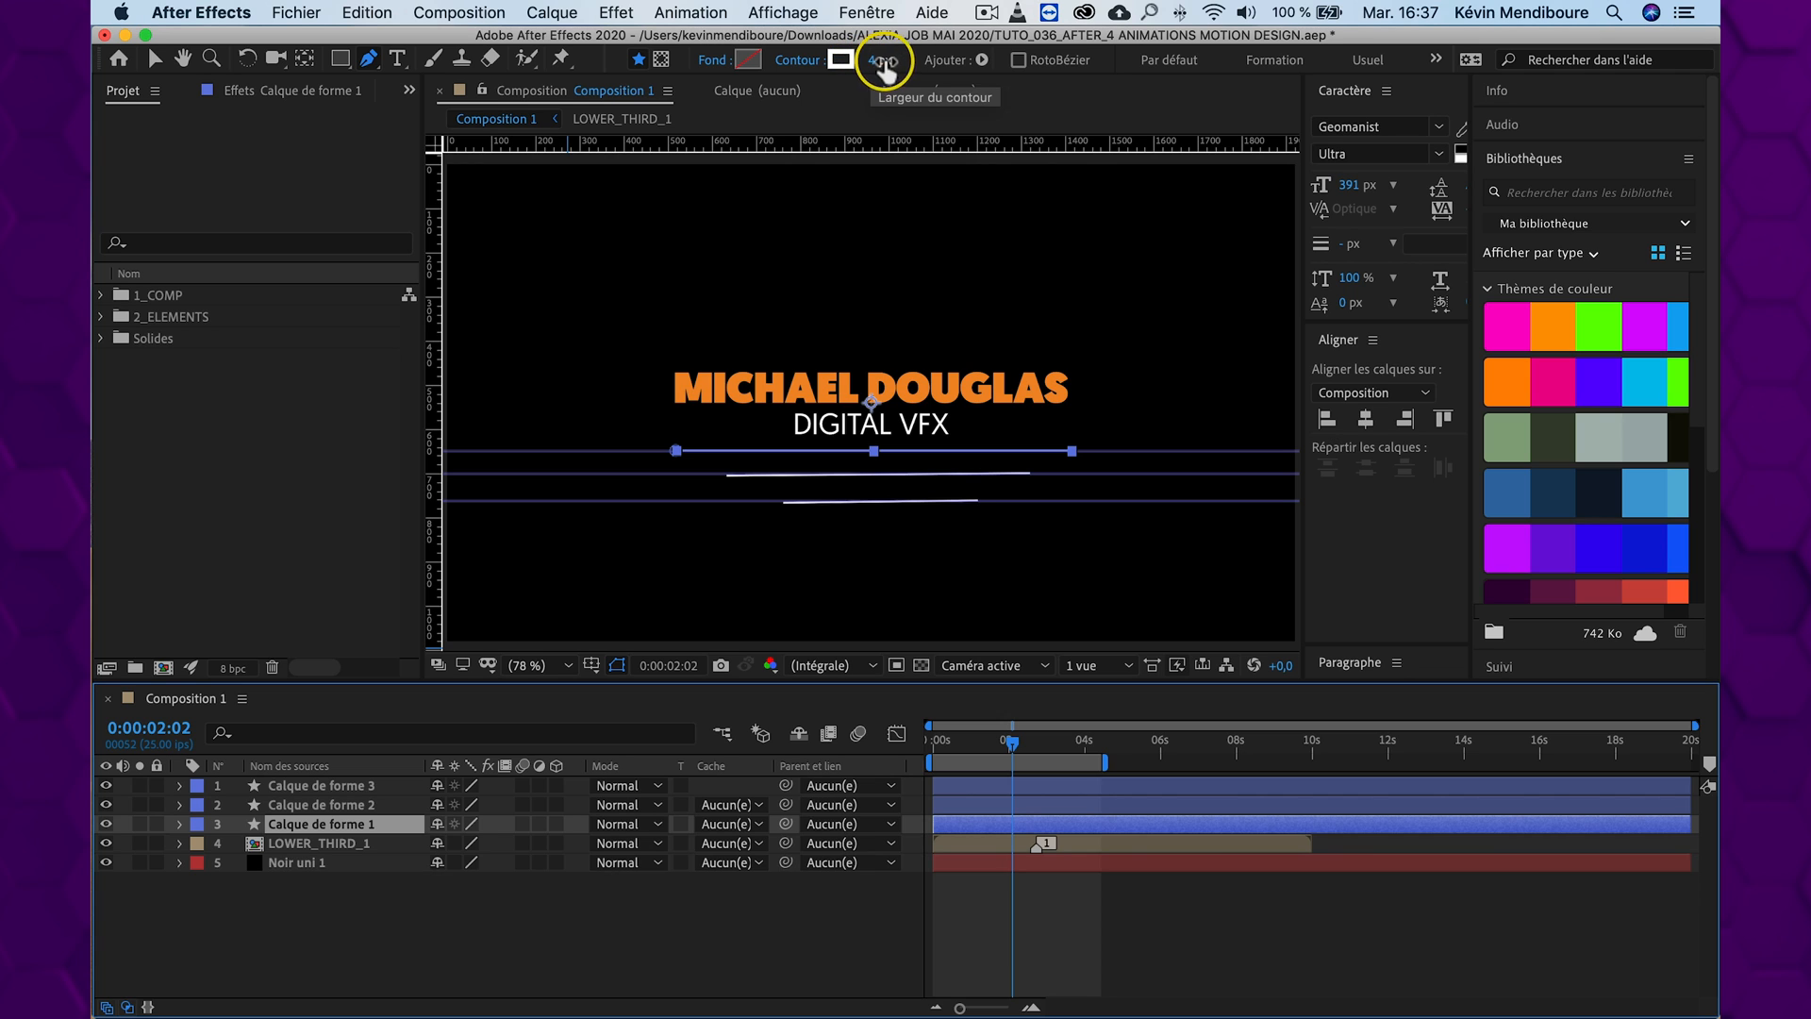
left_click(475, 901)
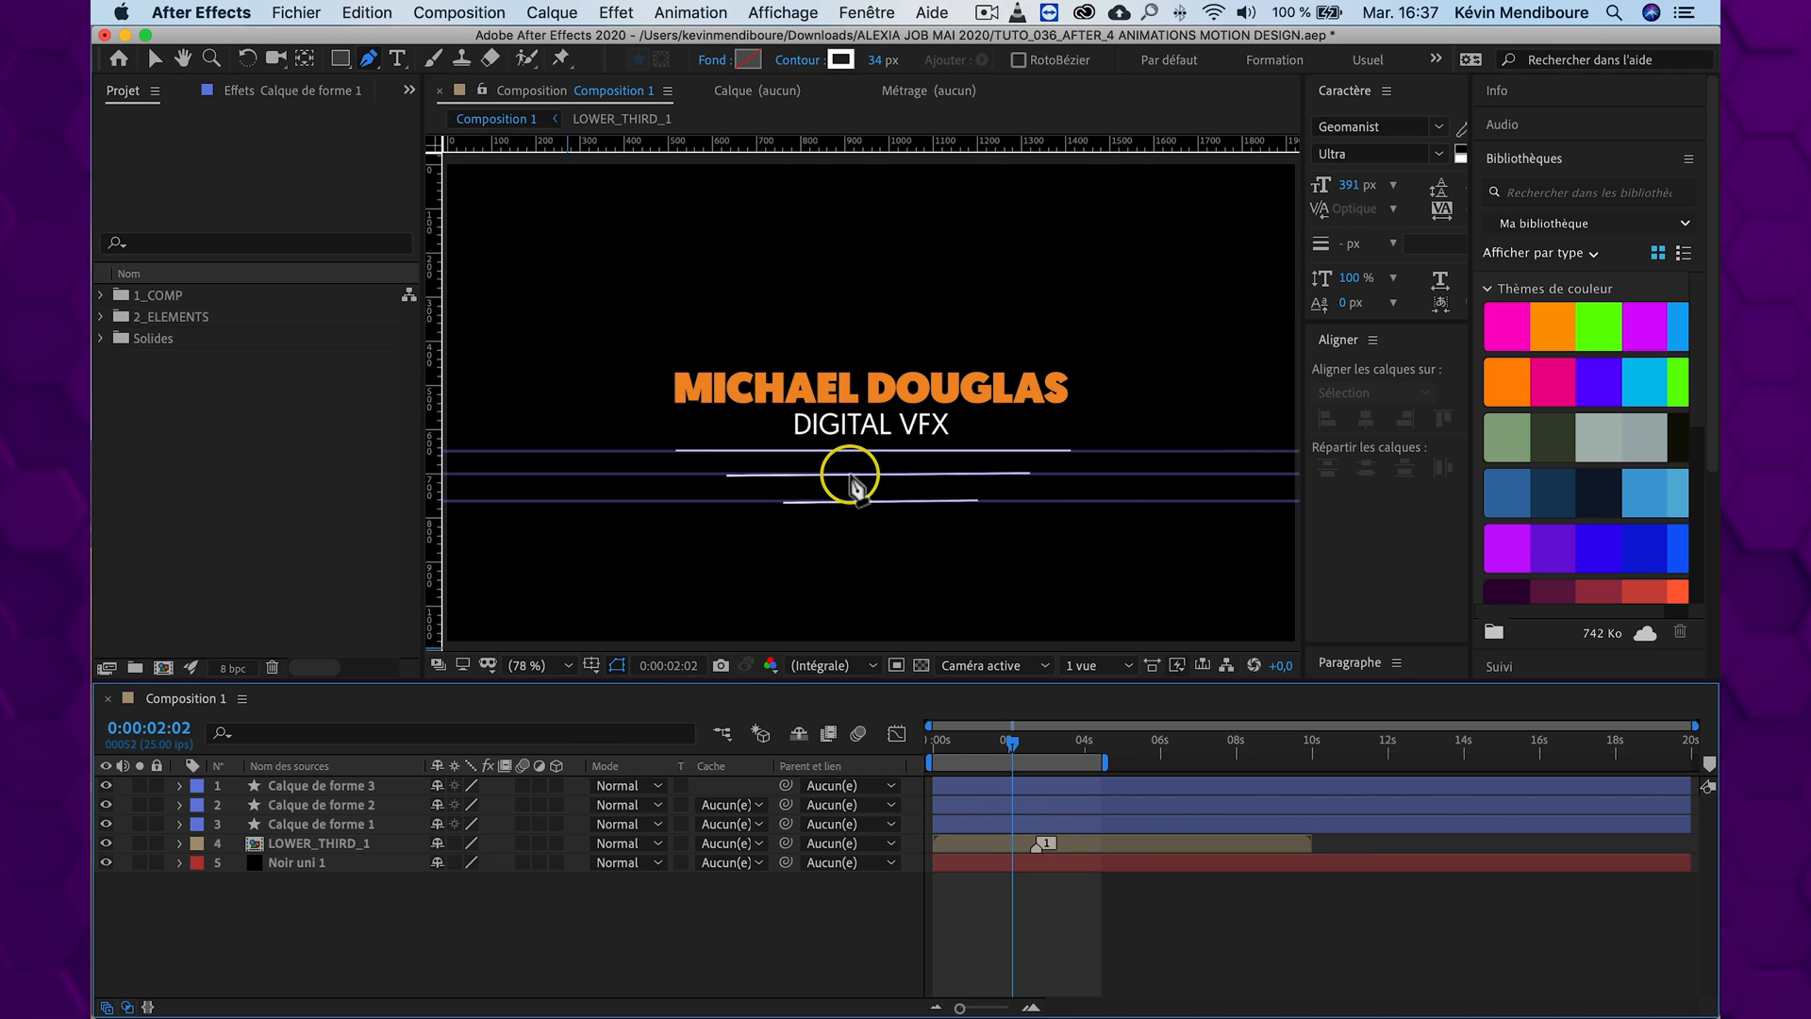
Switch to the Selection tool and clear all guides from the composition
key("v")
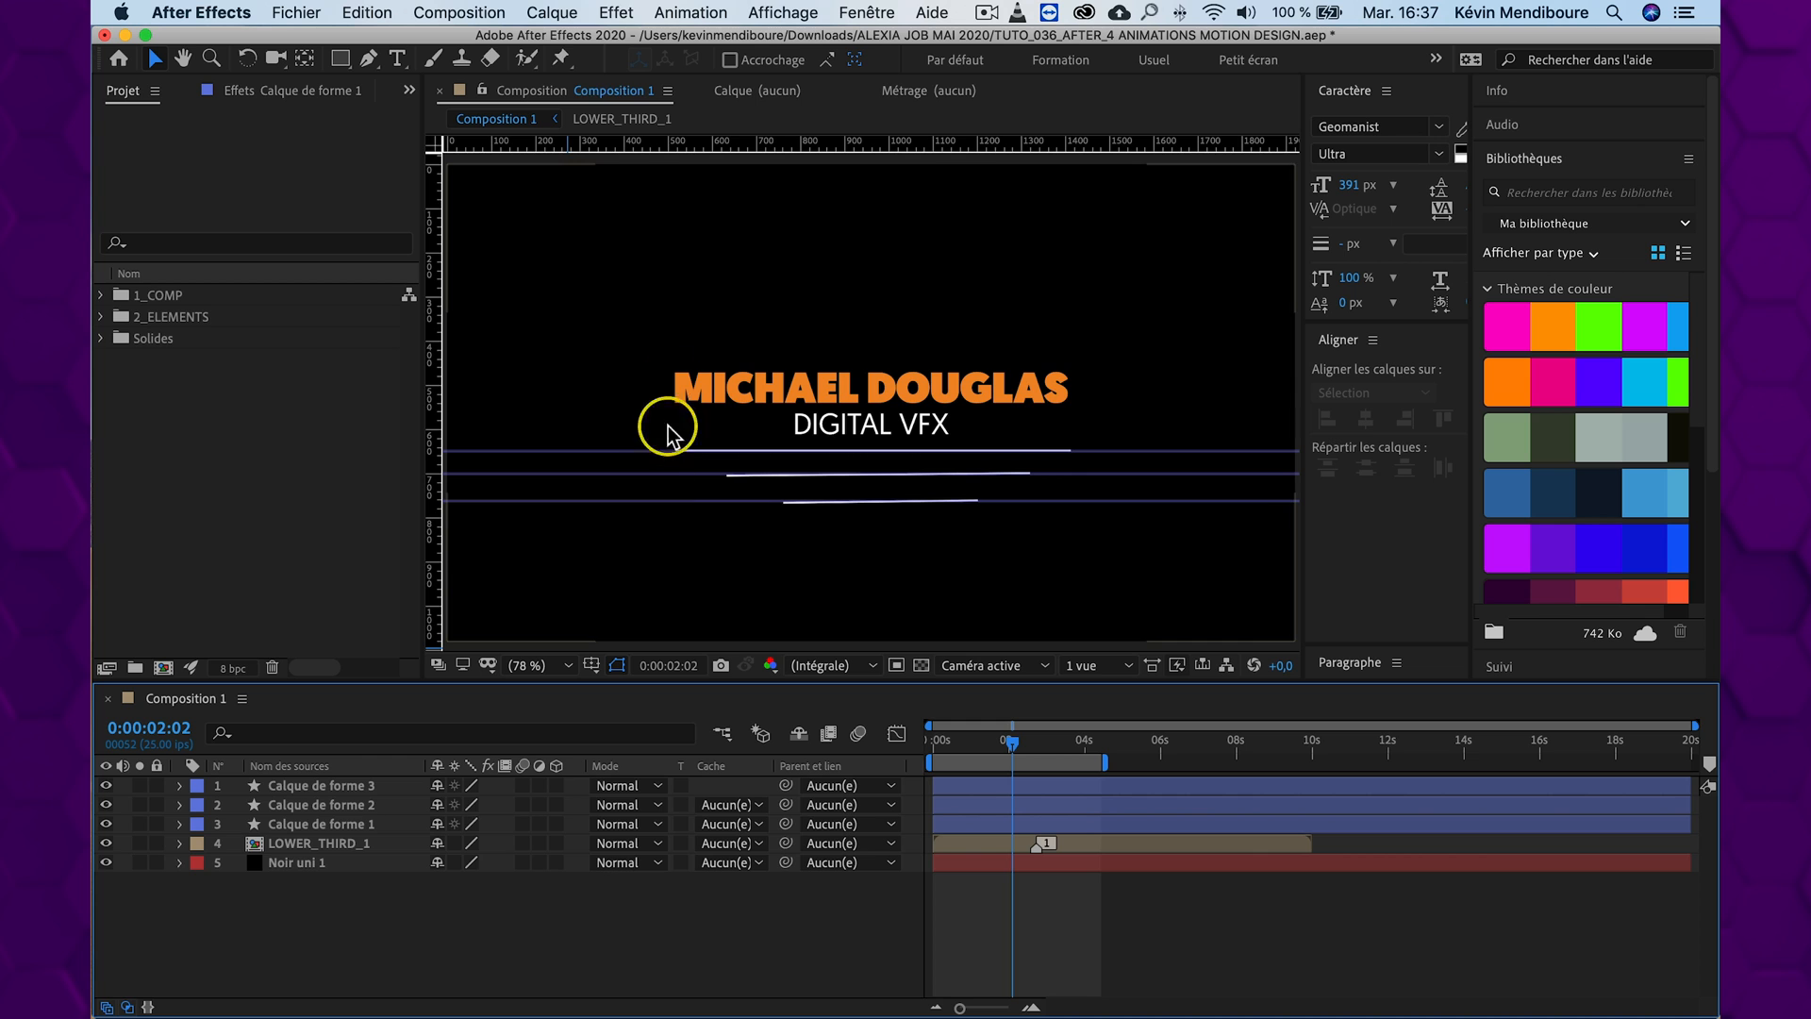
left_click(783, 13)
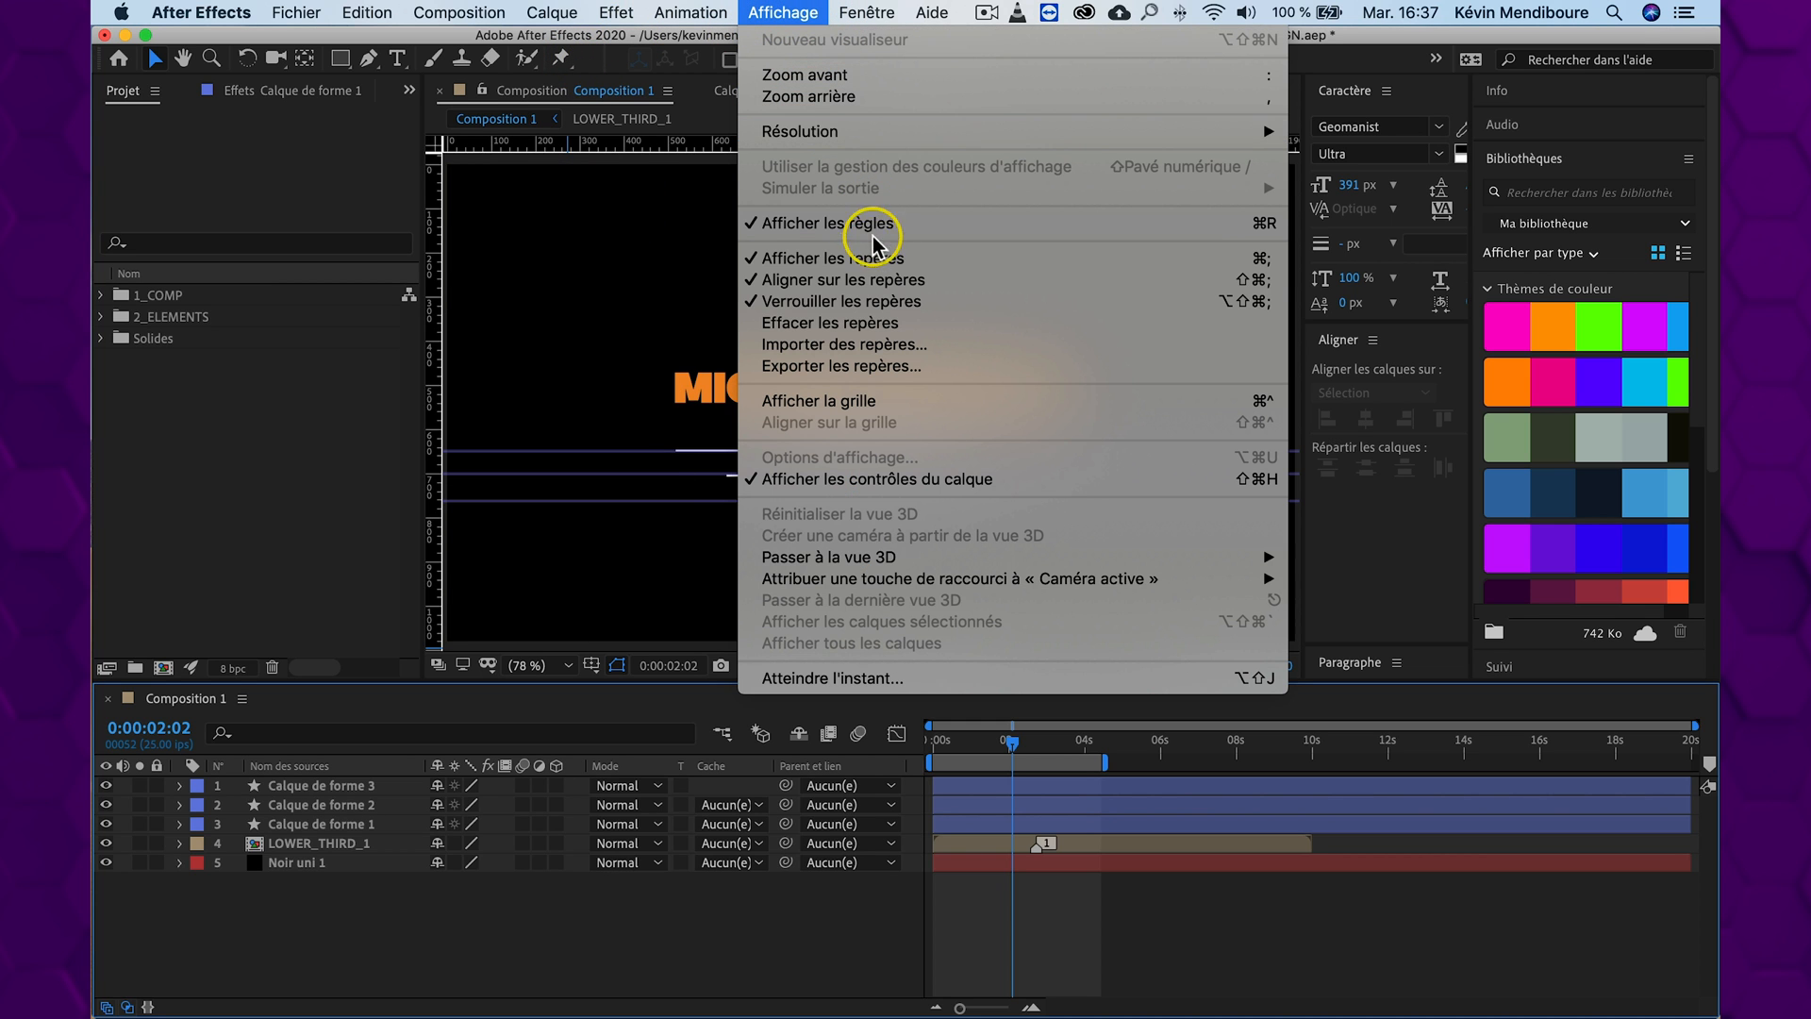
left_click(859, 323)
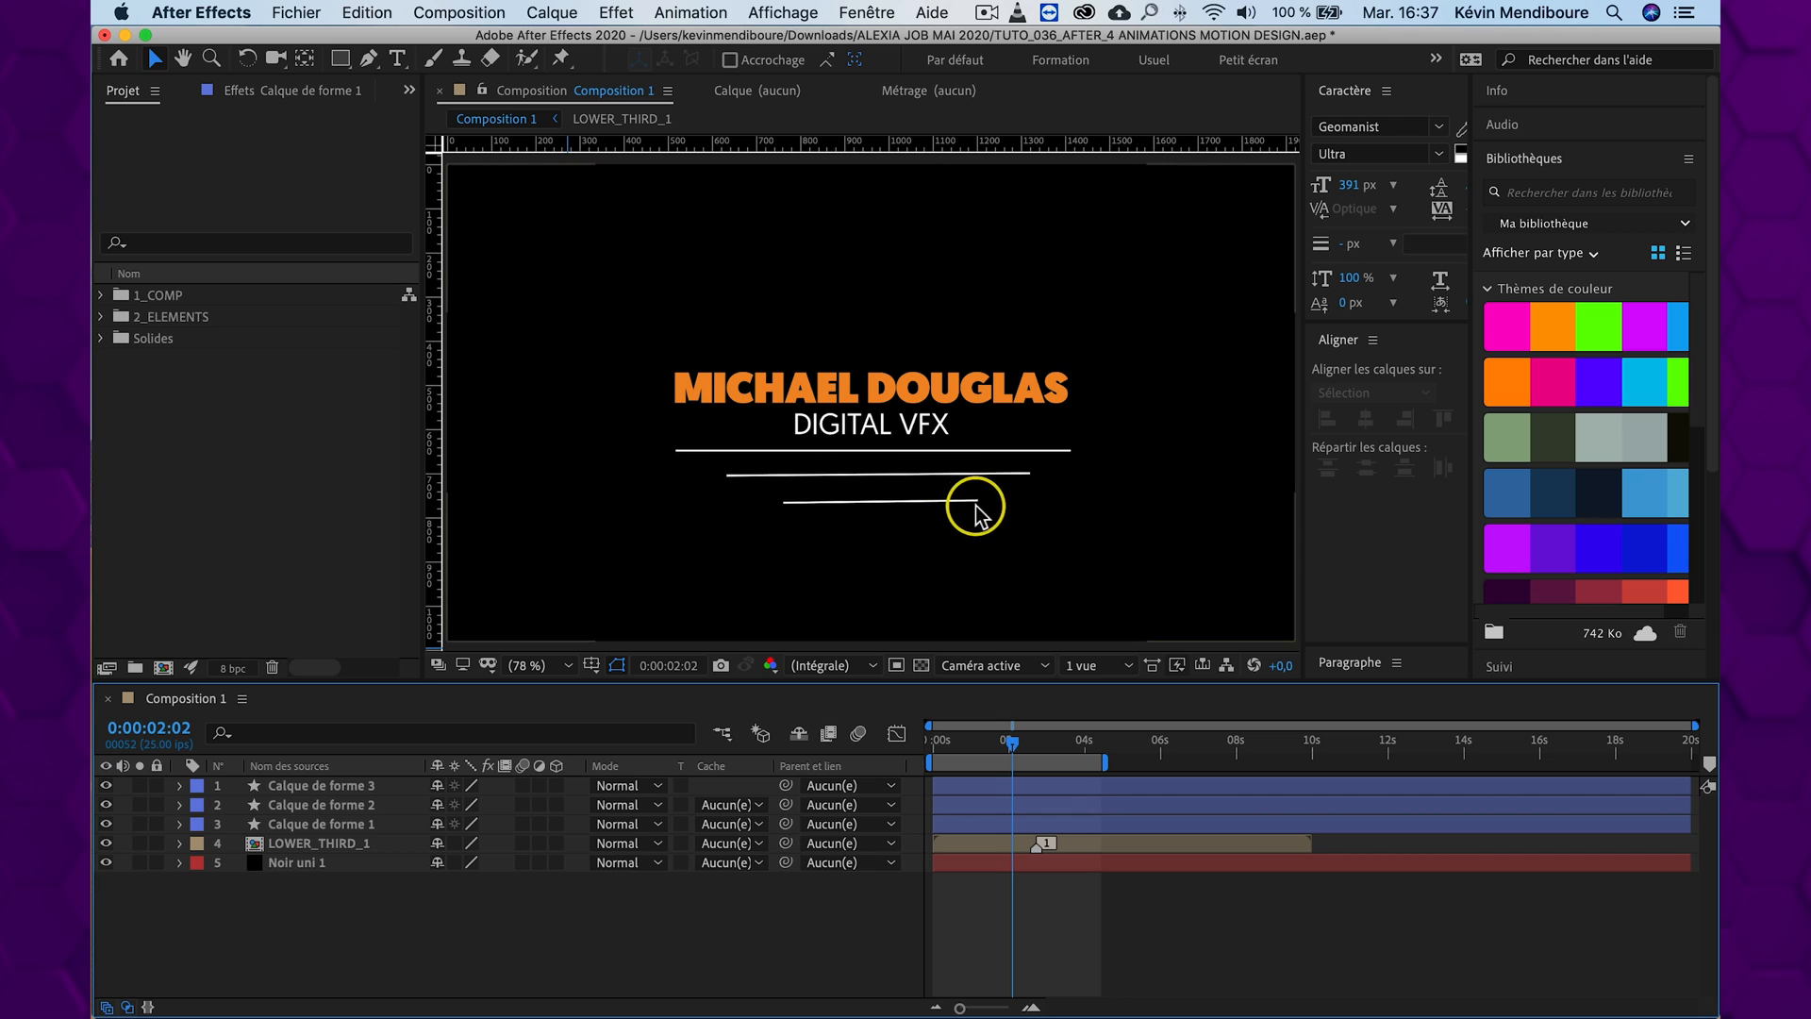
Move the middle line, Calque de forme 2, up closer to the first by setting its position to 960, 515
left_click(328, 825)
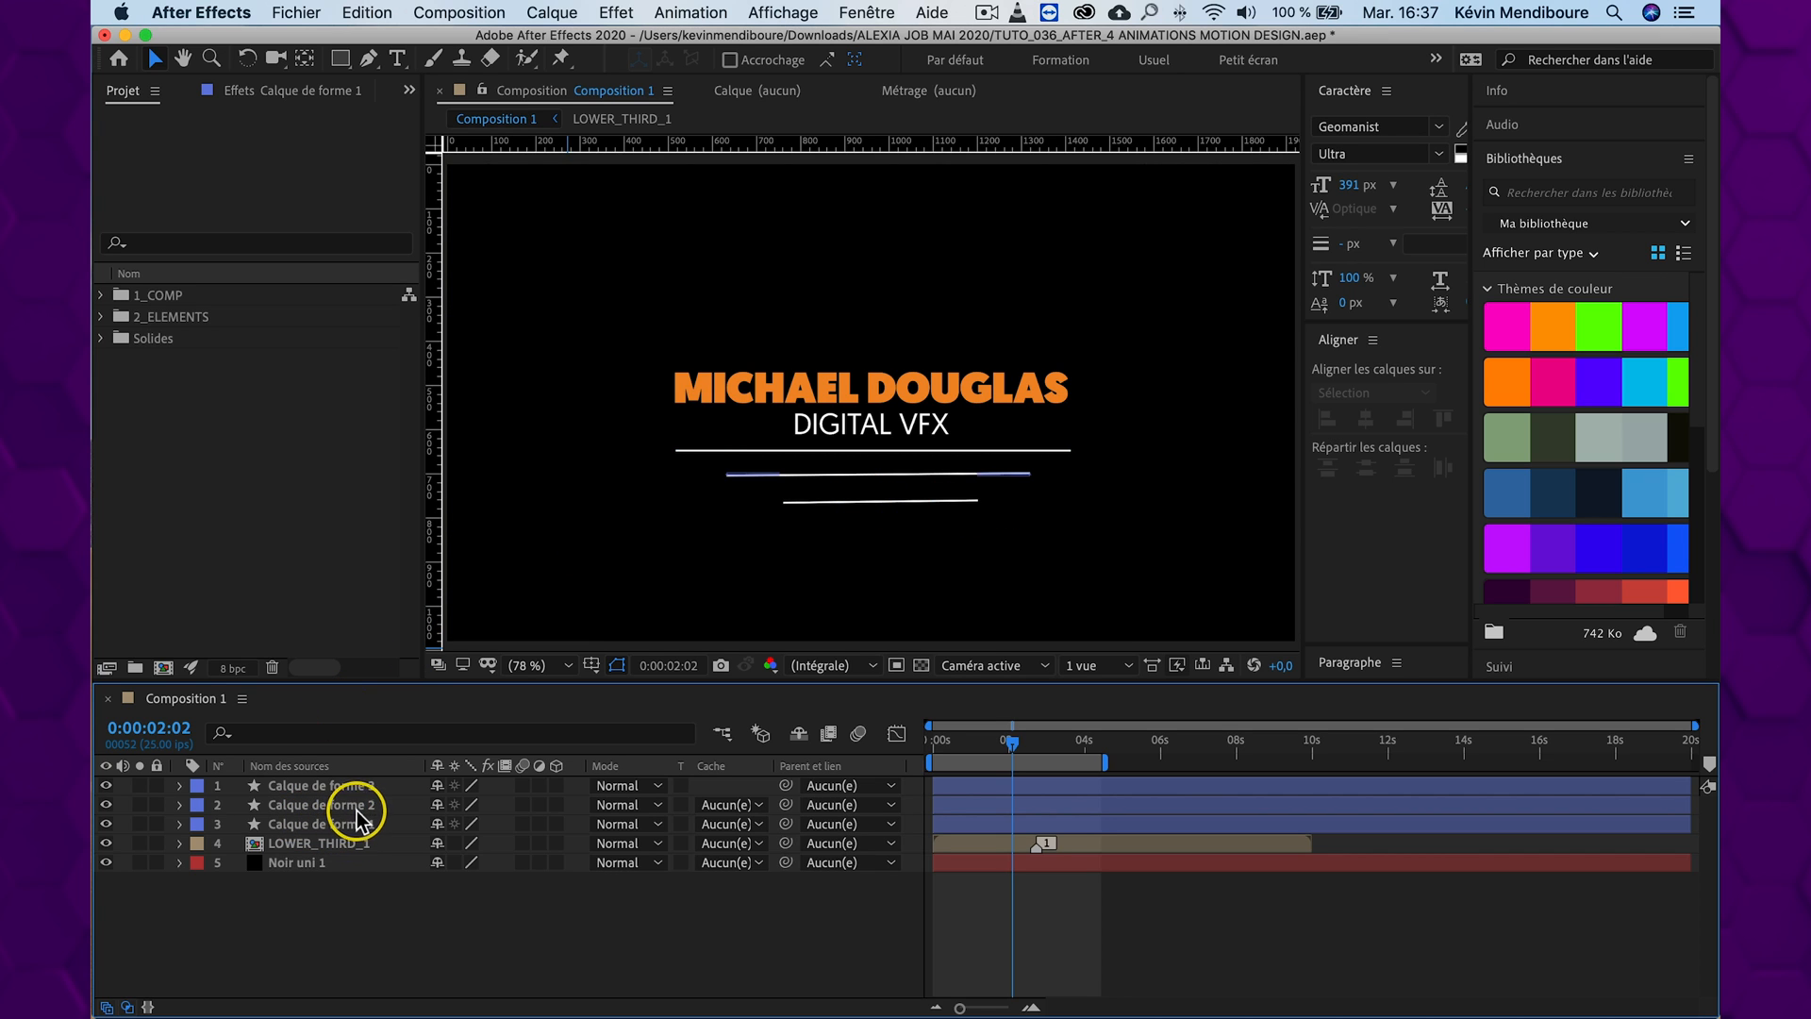
left_click(355, 806)
key("p")
mouse_move(485, 824)
left_mouse_down()
mouse_move(501, 825)
mouse_move(460, 821)
left_mouse_up()
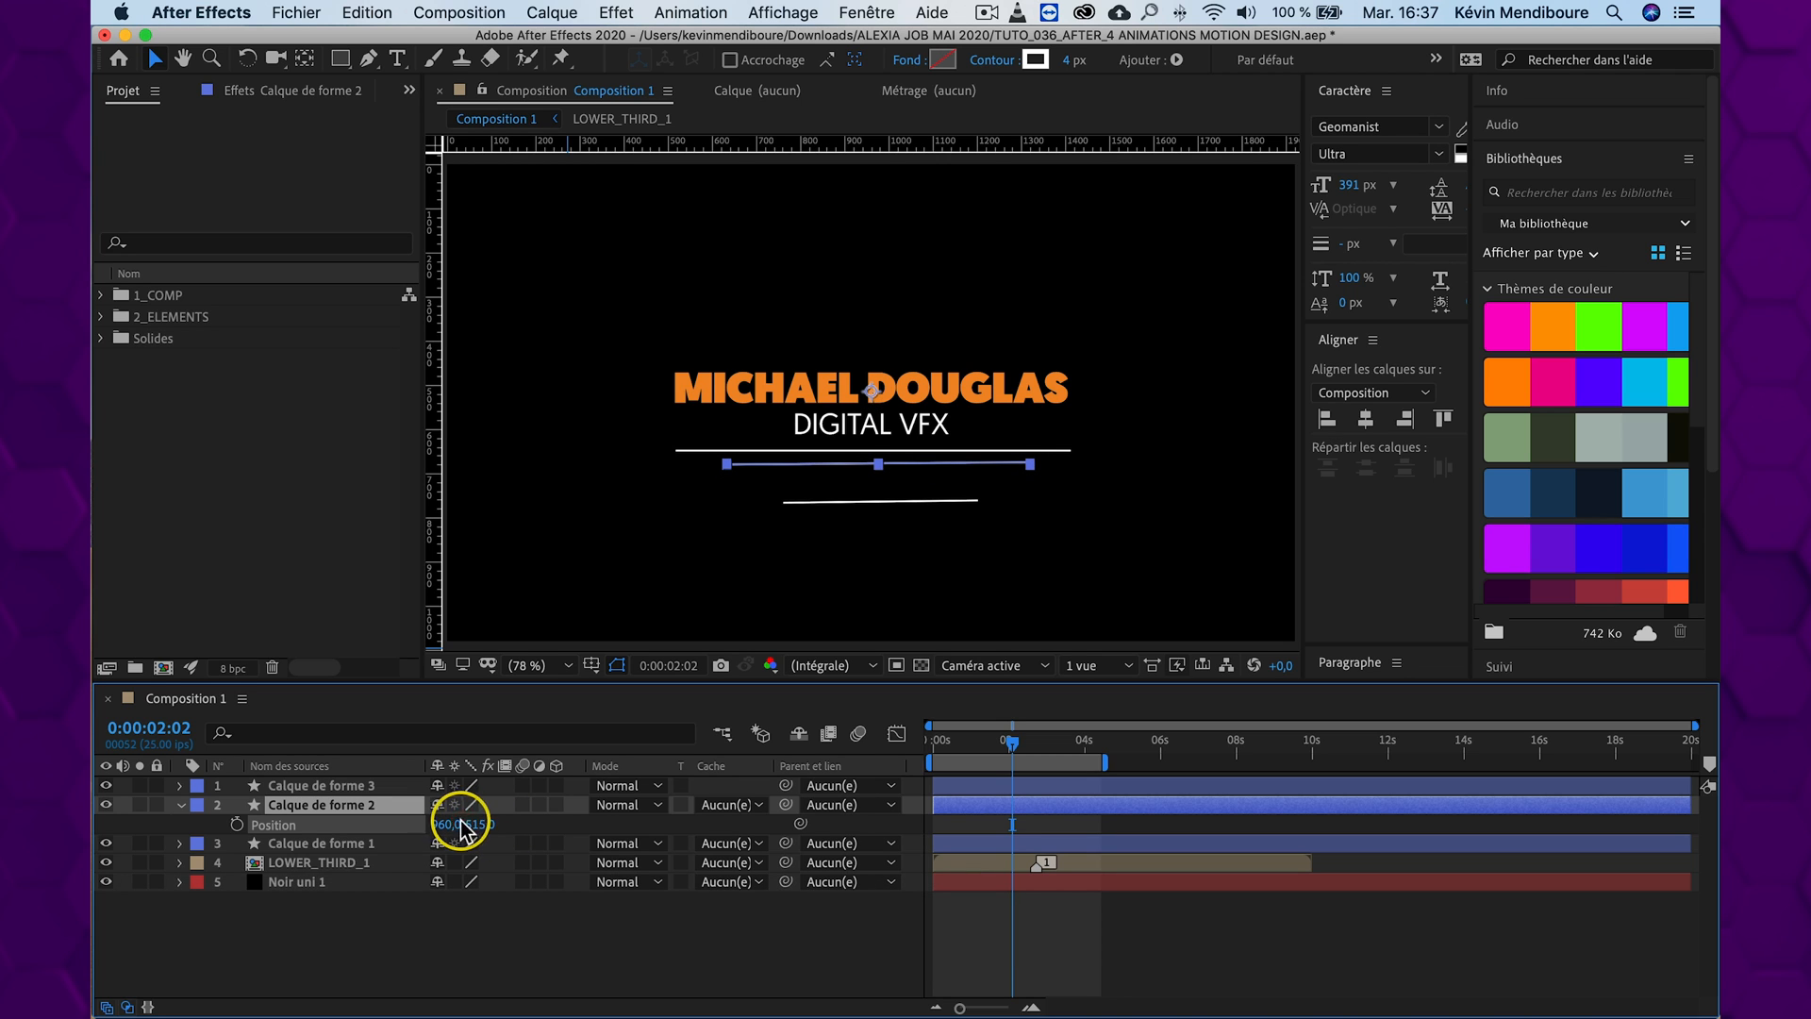
Move the shortest line, Calque de forme 3, up under the middle one by setting its position to 960, 483
left_click(345, 786)
key("p")
left_click_drag(481, 808, 415, 802)
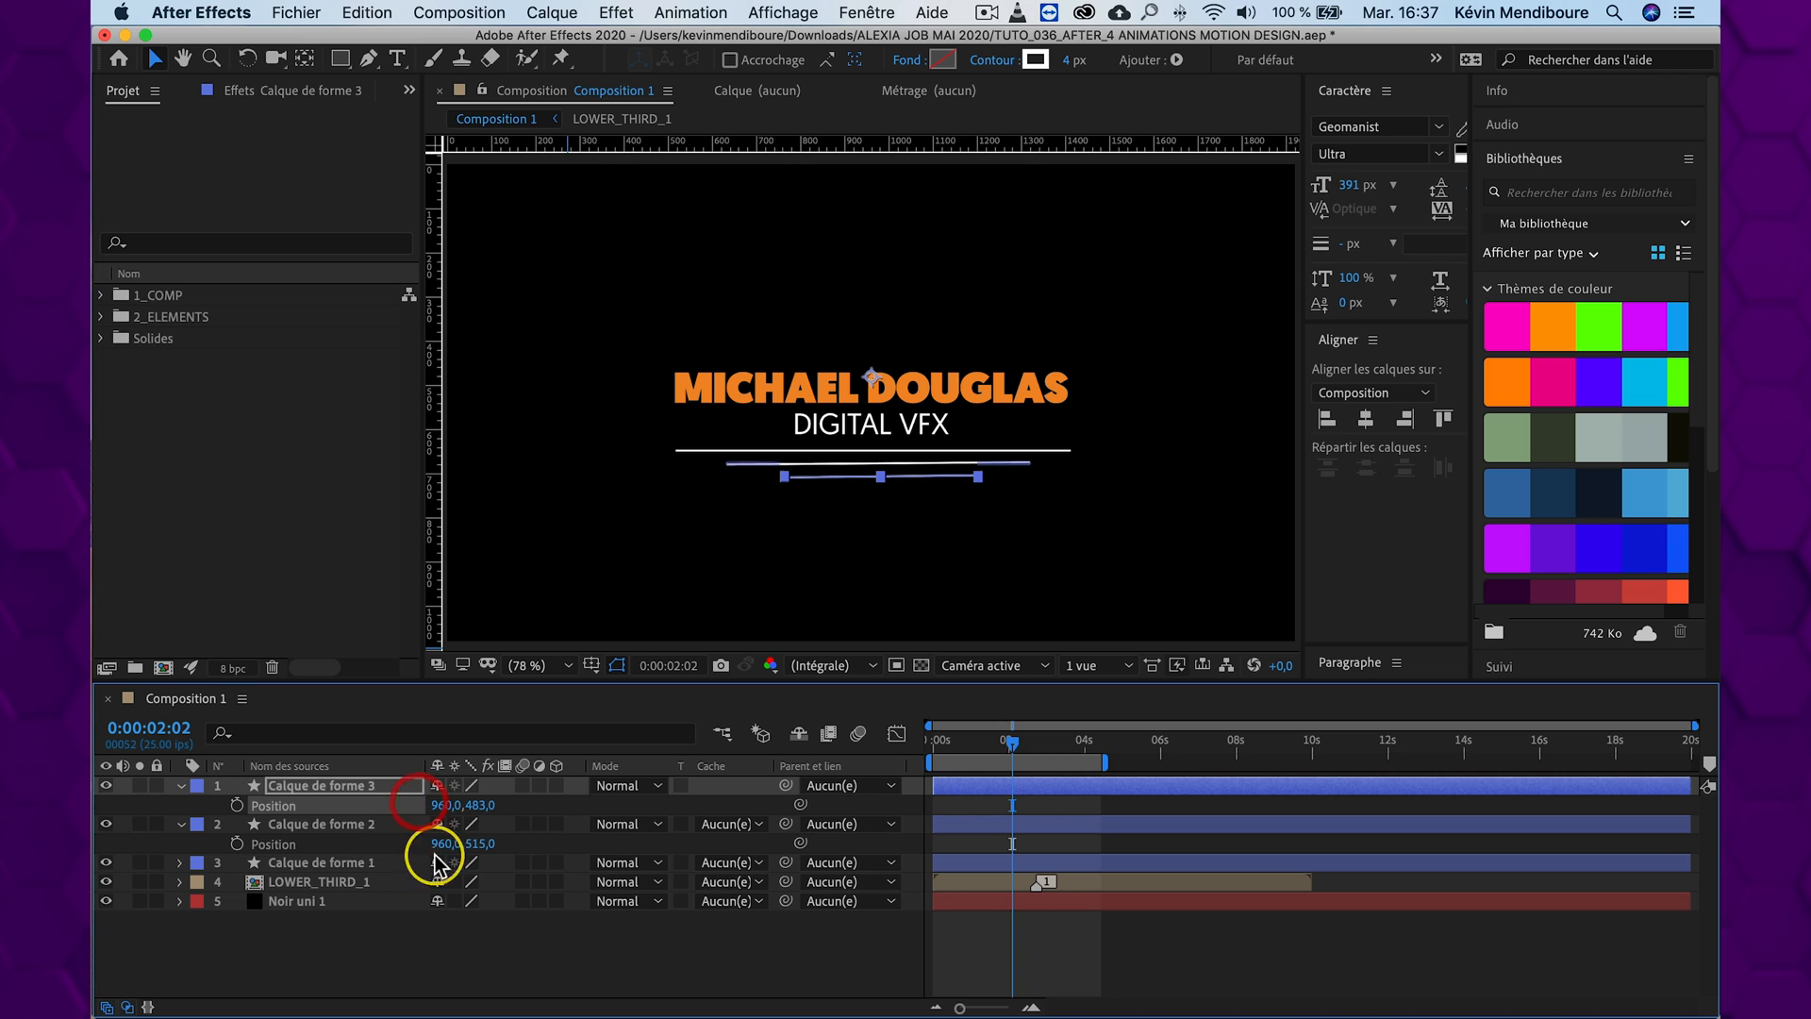
left_click(415, 936)
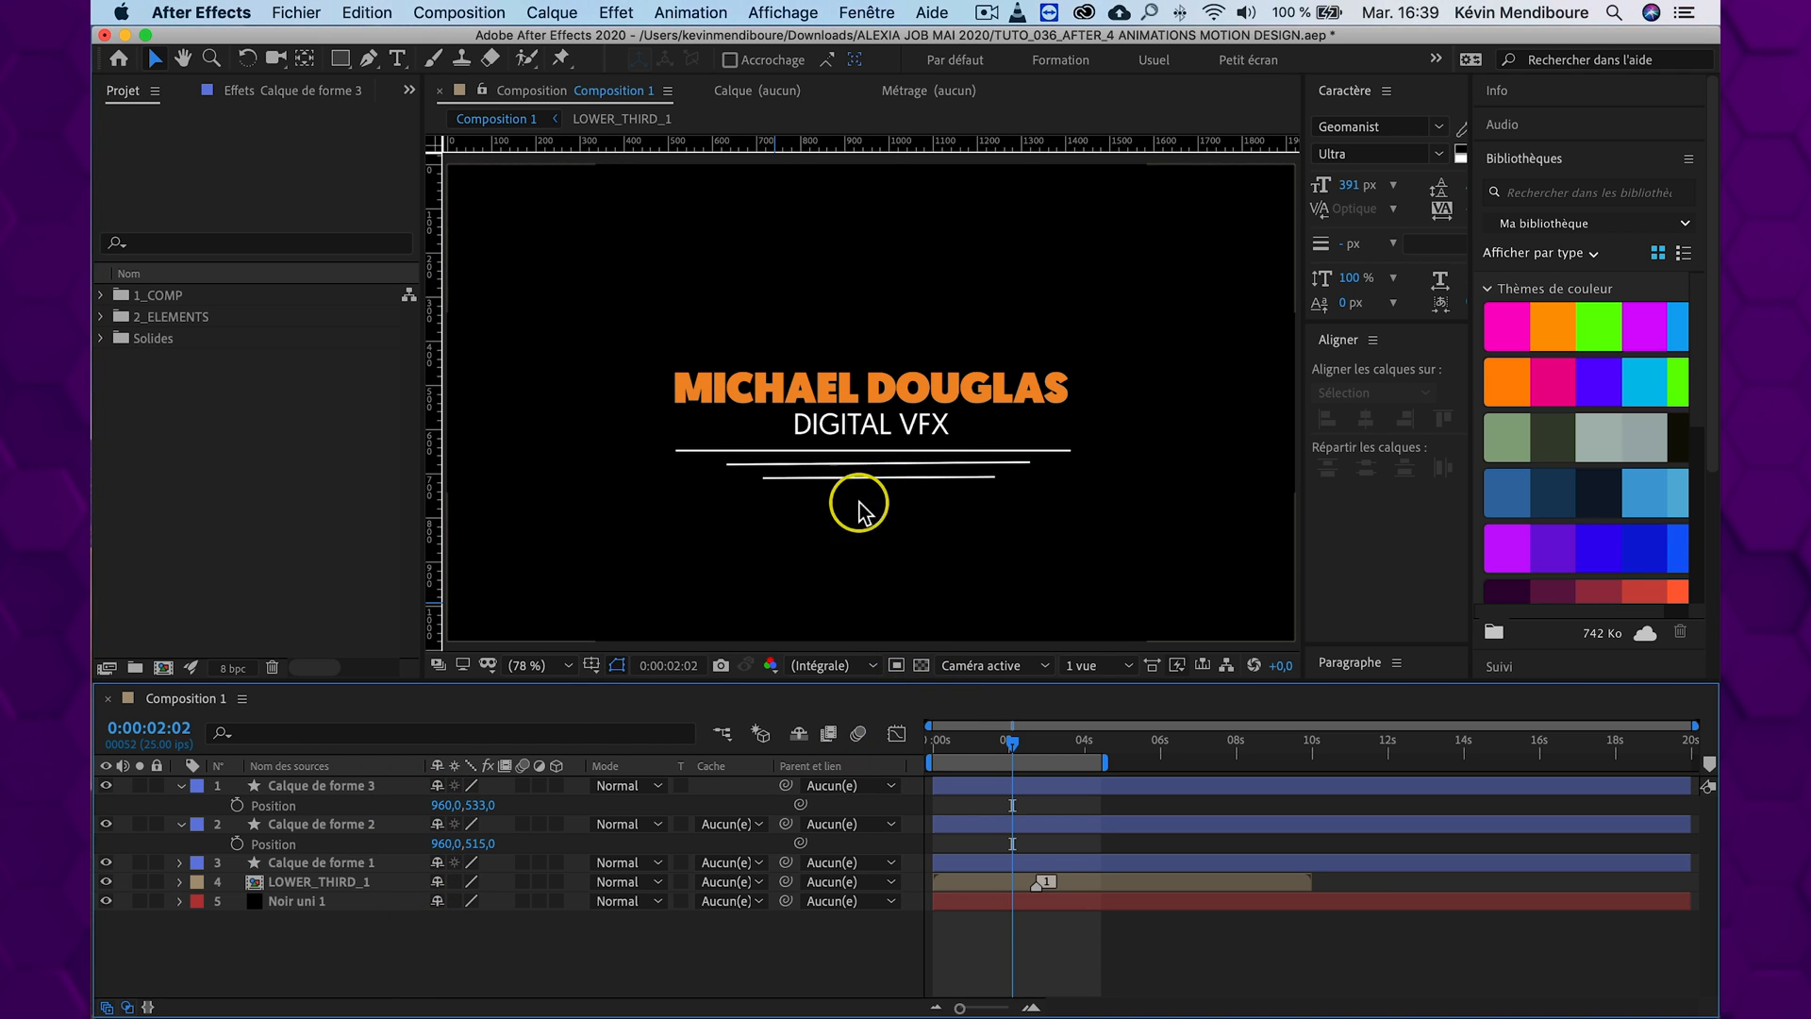
Rename the three line layers TRAIT1, TRAIT2 and TRAIT3, from the longest line to the shortest
left_click(340, 862)
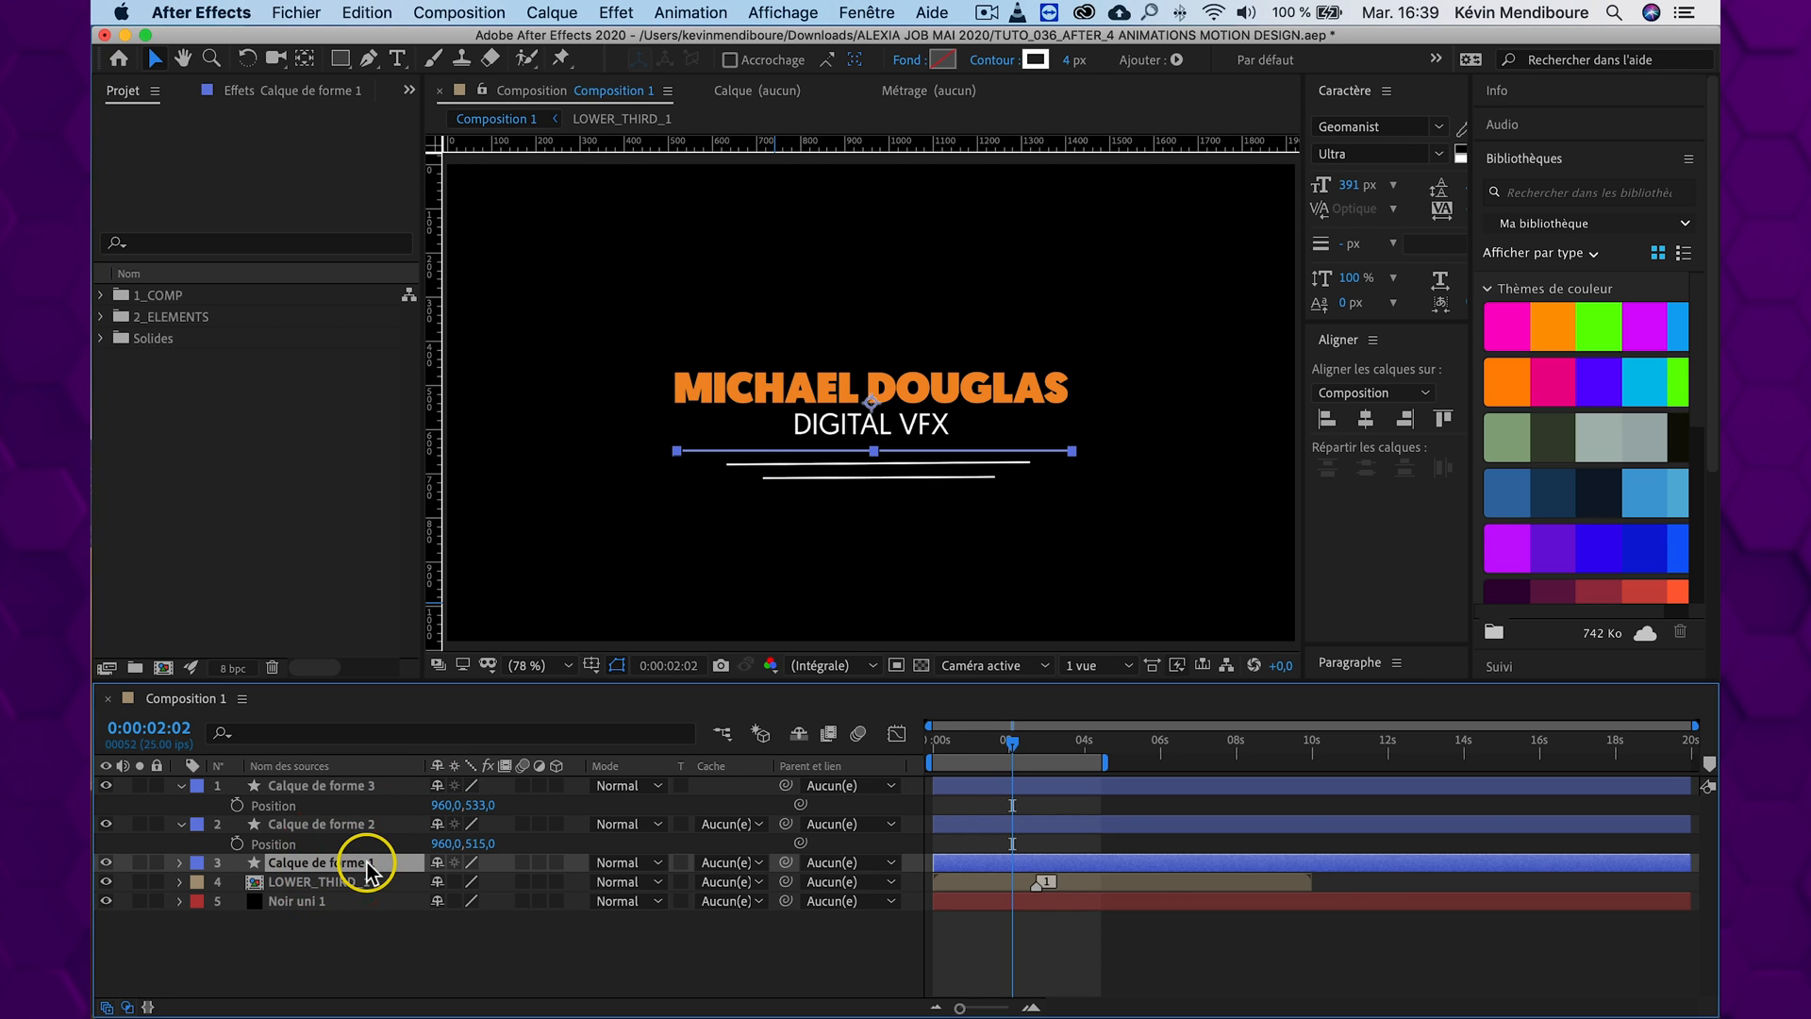
key("Return")
type("TRAIT1")
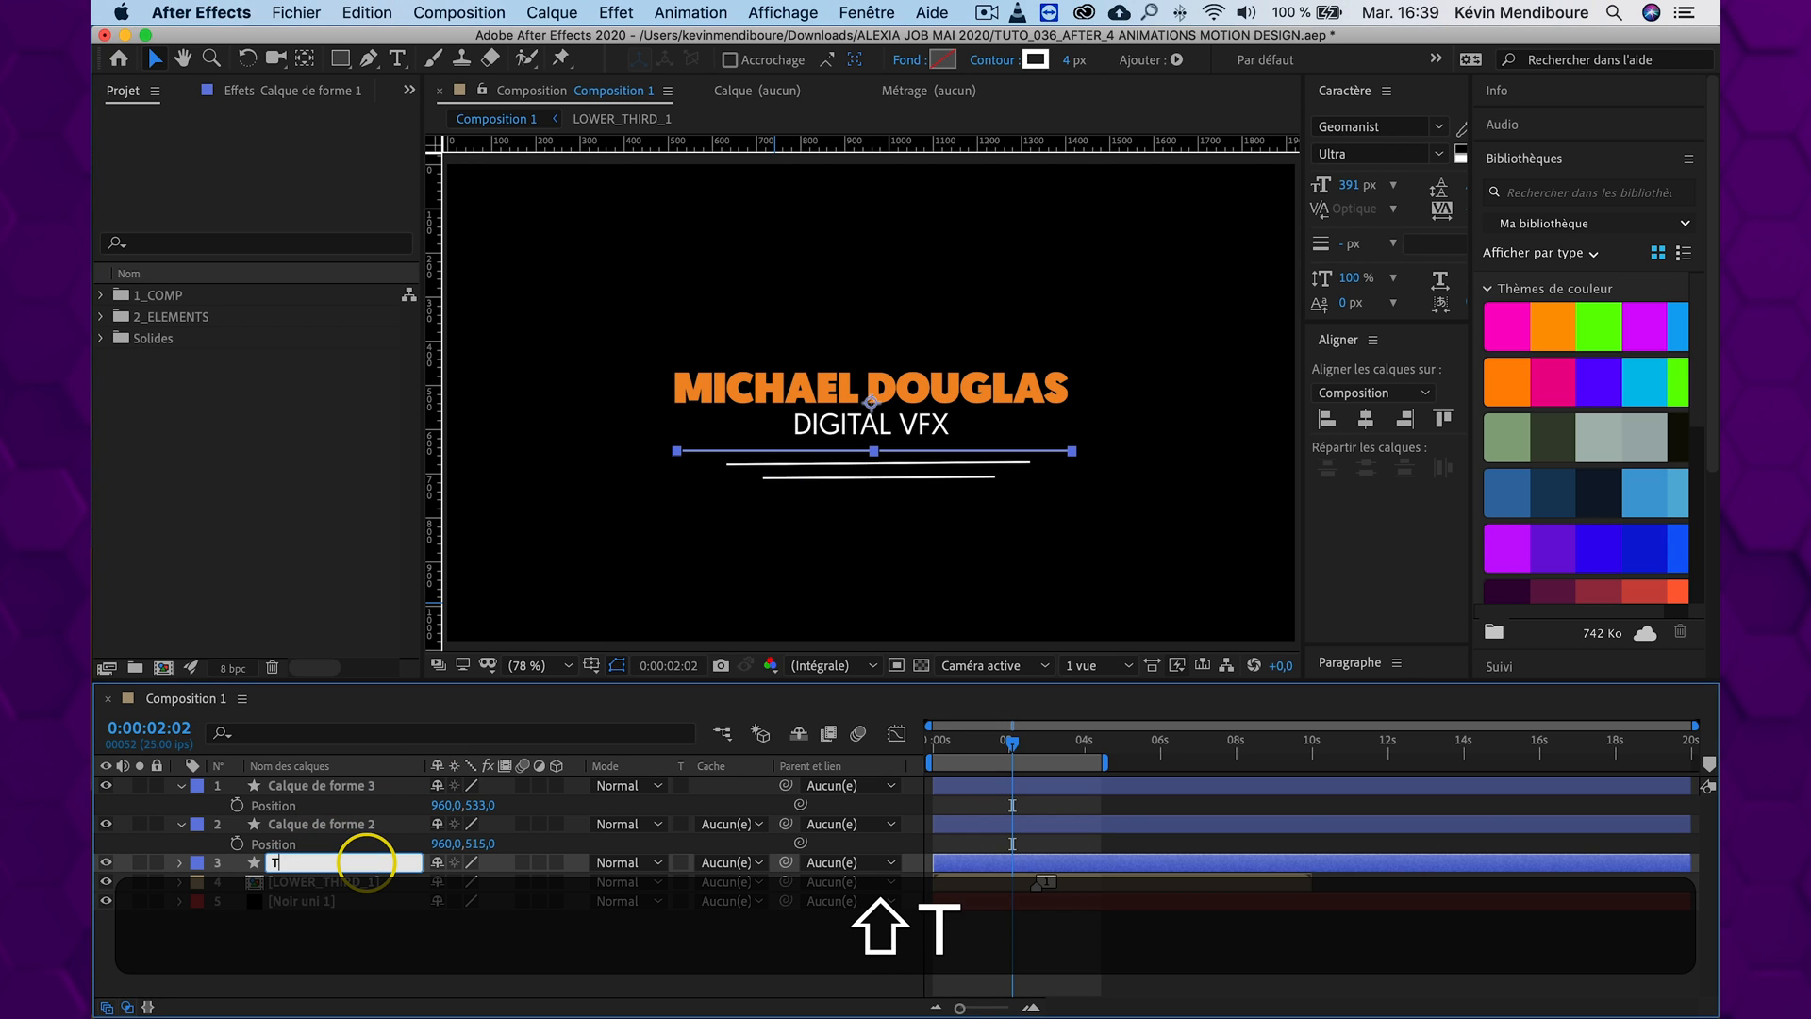
key("Return")
left_click(321, 824)
key("Return")
type("TRAIT2")
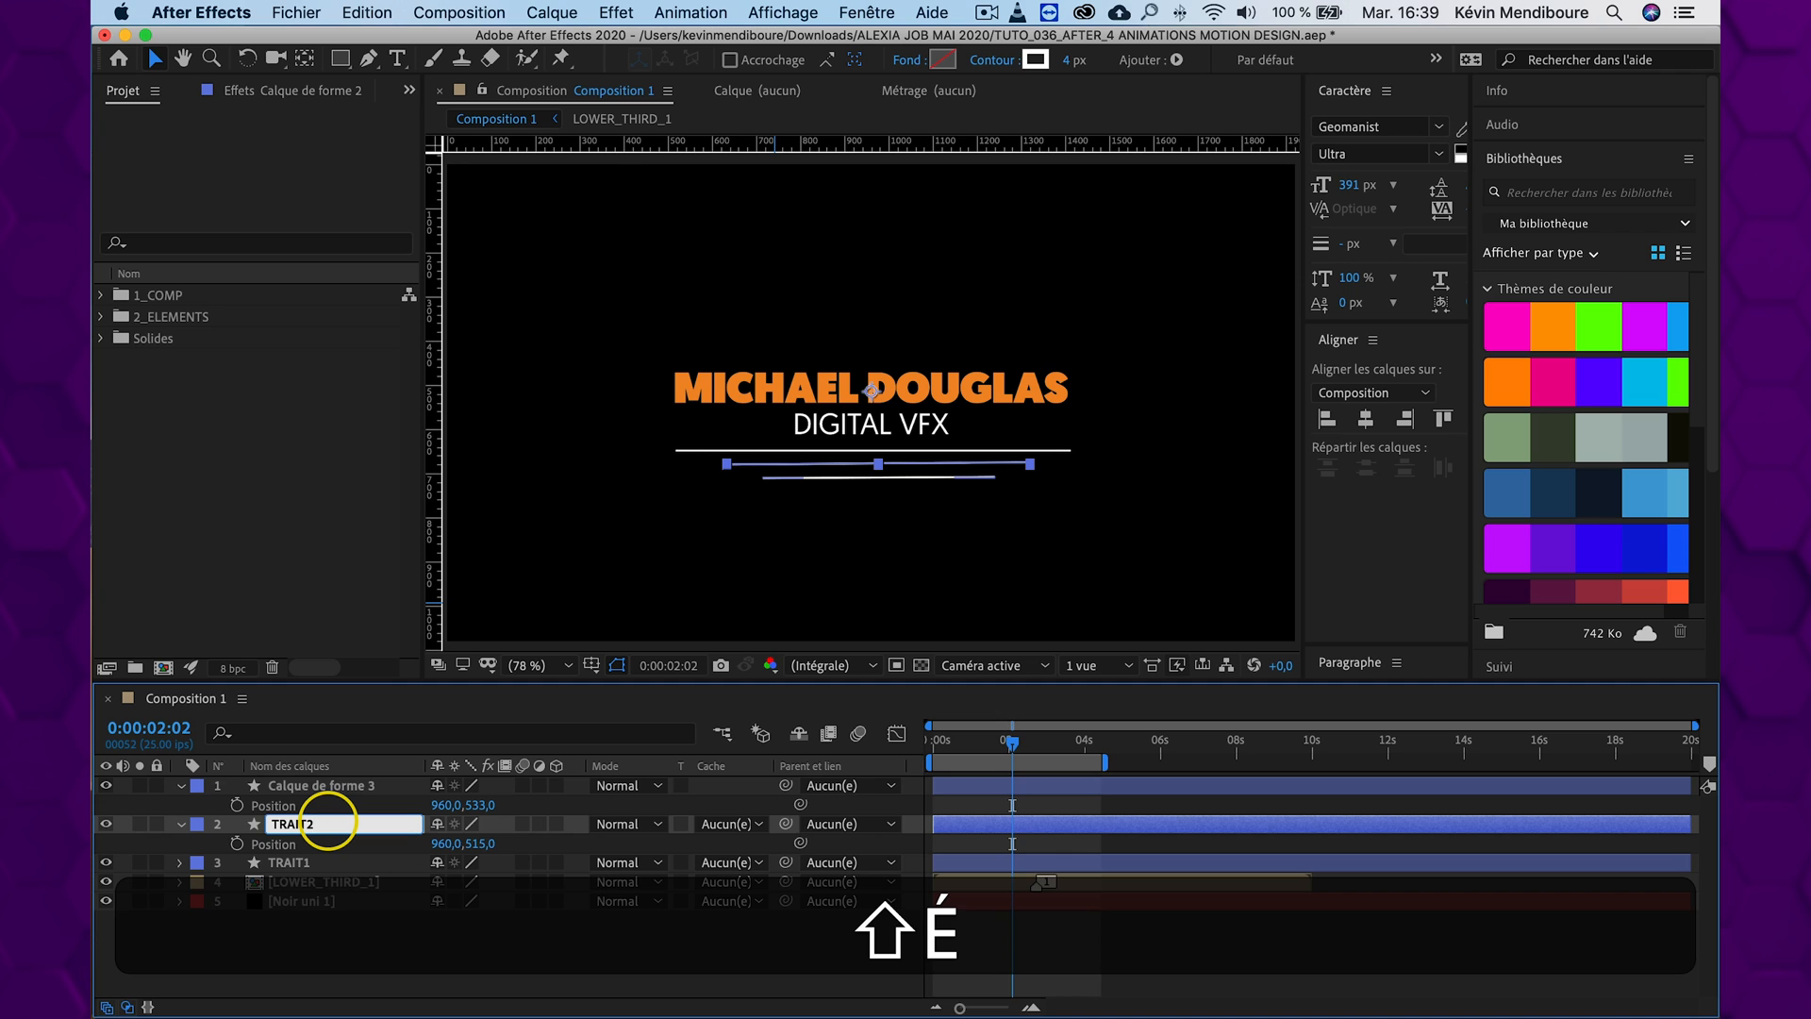
key("Return")
left_click(342, 785)
key("Return")
type("TRAIT3")
key("Return")
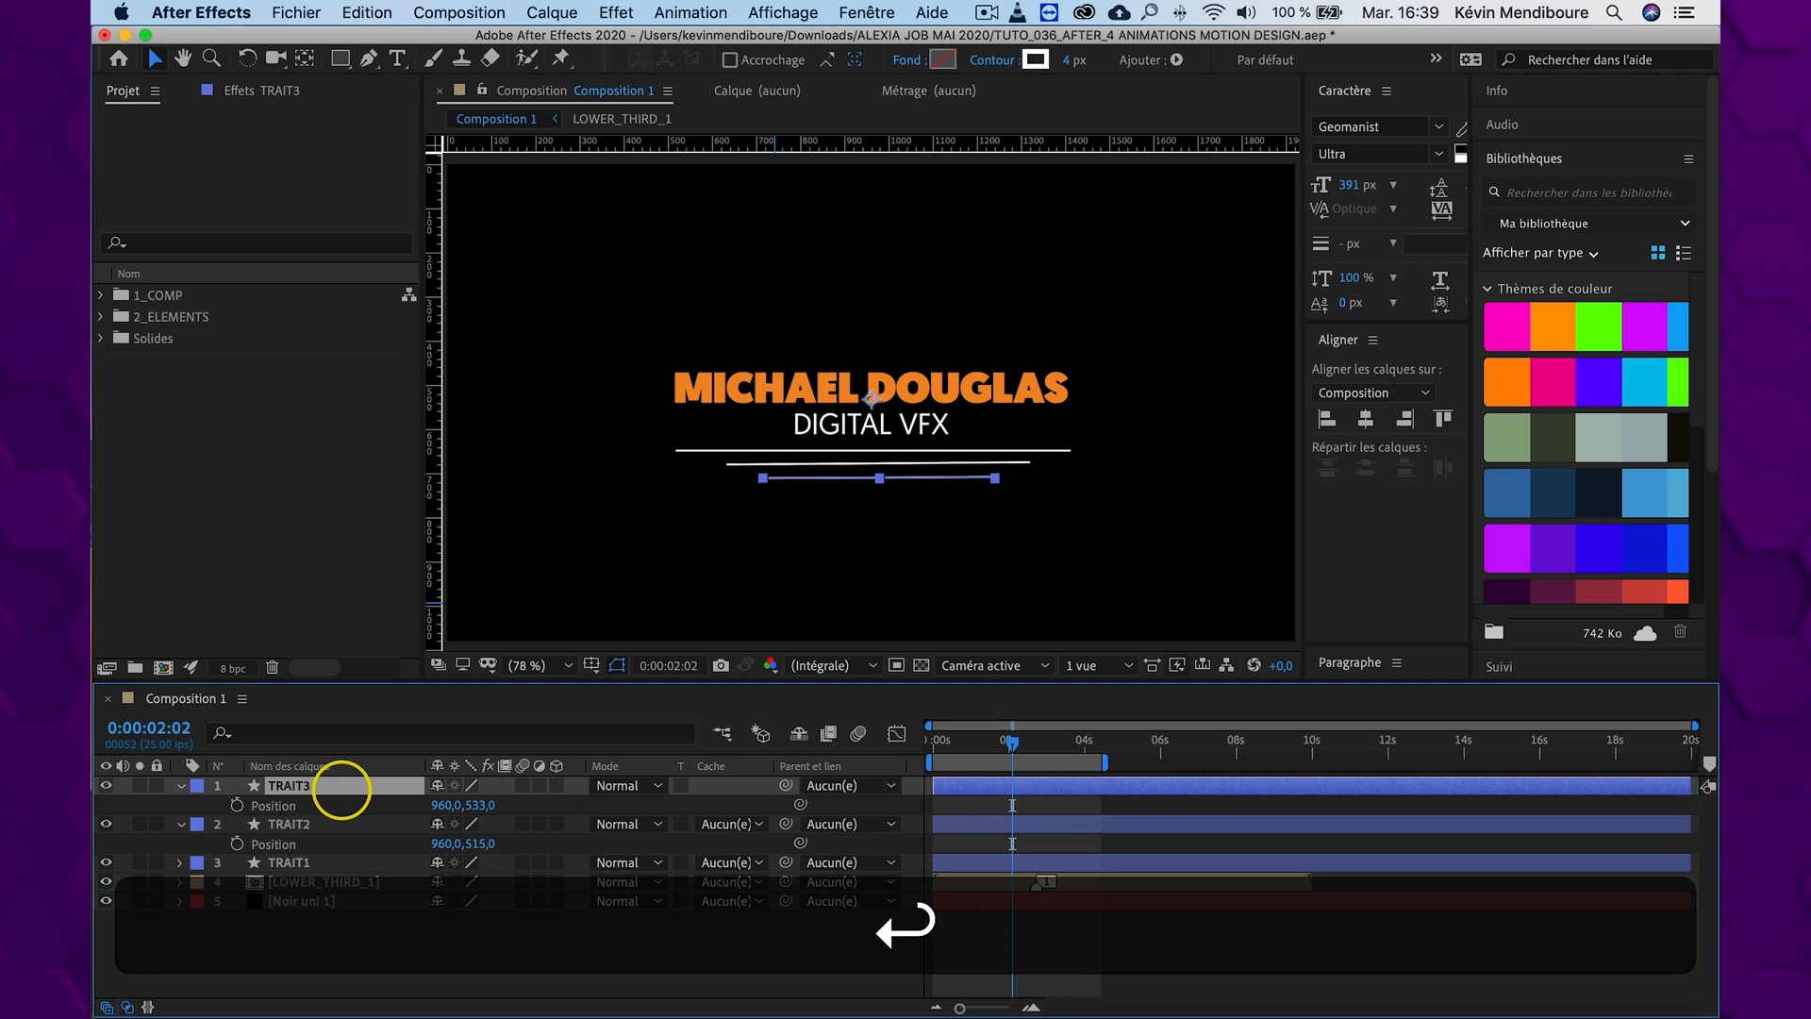
Reorder the line layers as TRAIT1, TRAIT2, TRAIT3 from the top of the stack and collapse their properties
left_click_drag(289, 862, 301, 793)
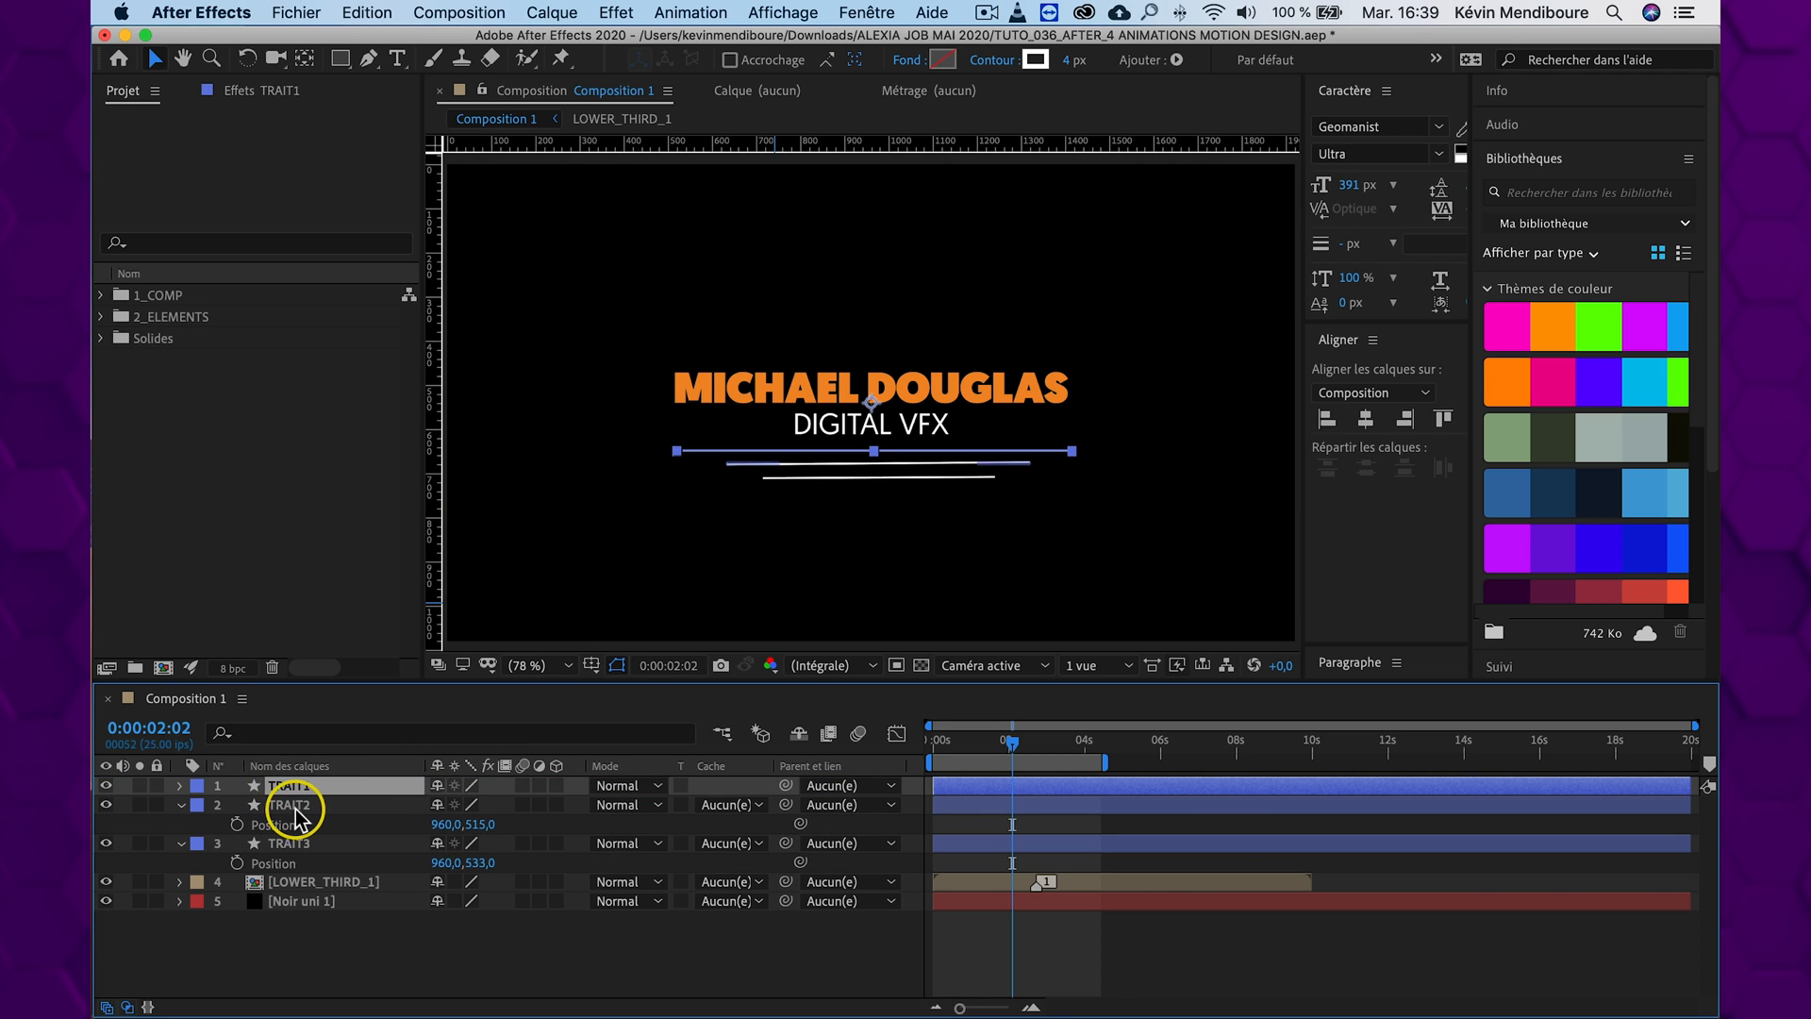
left_click(301, 804)
left_click(300, 843)
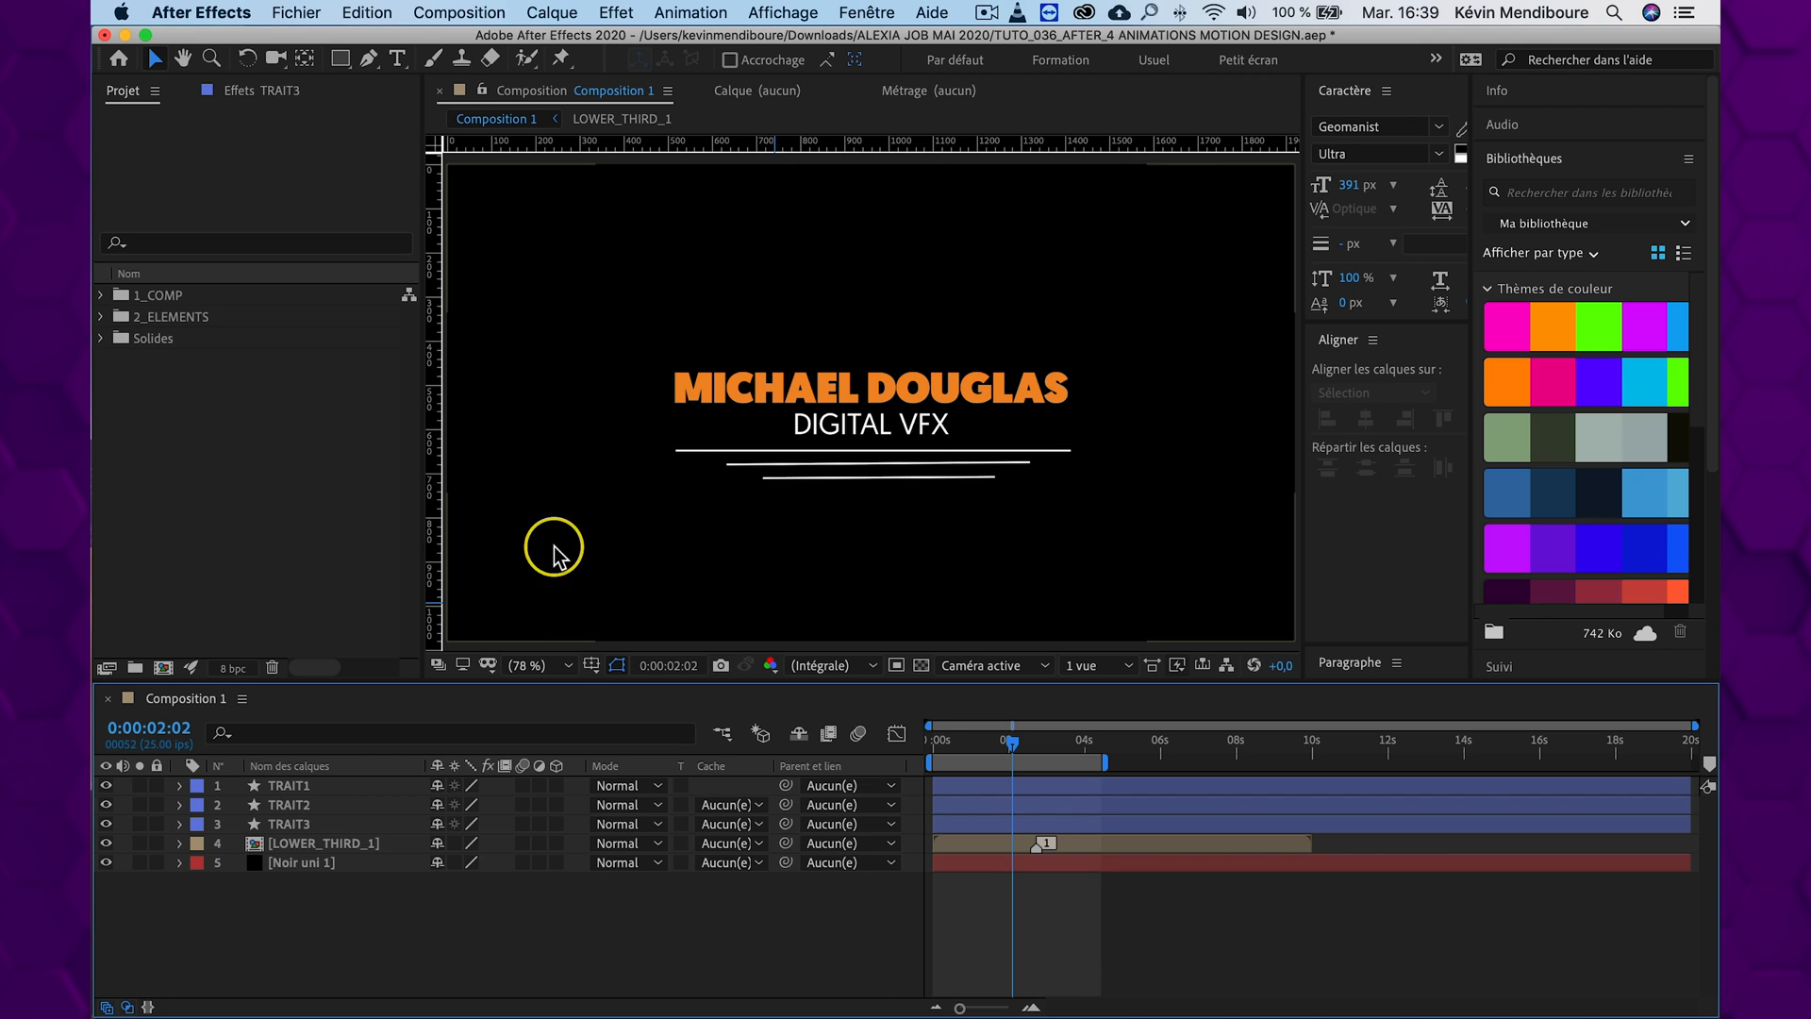
Display the title/action safe guides in the composition
left_click(592, 665)
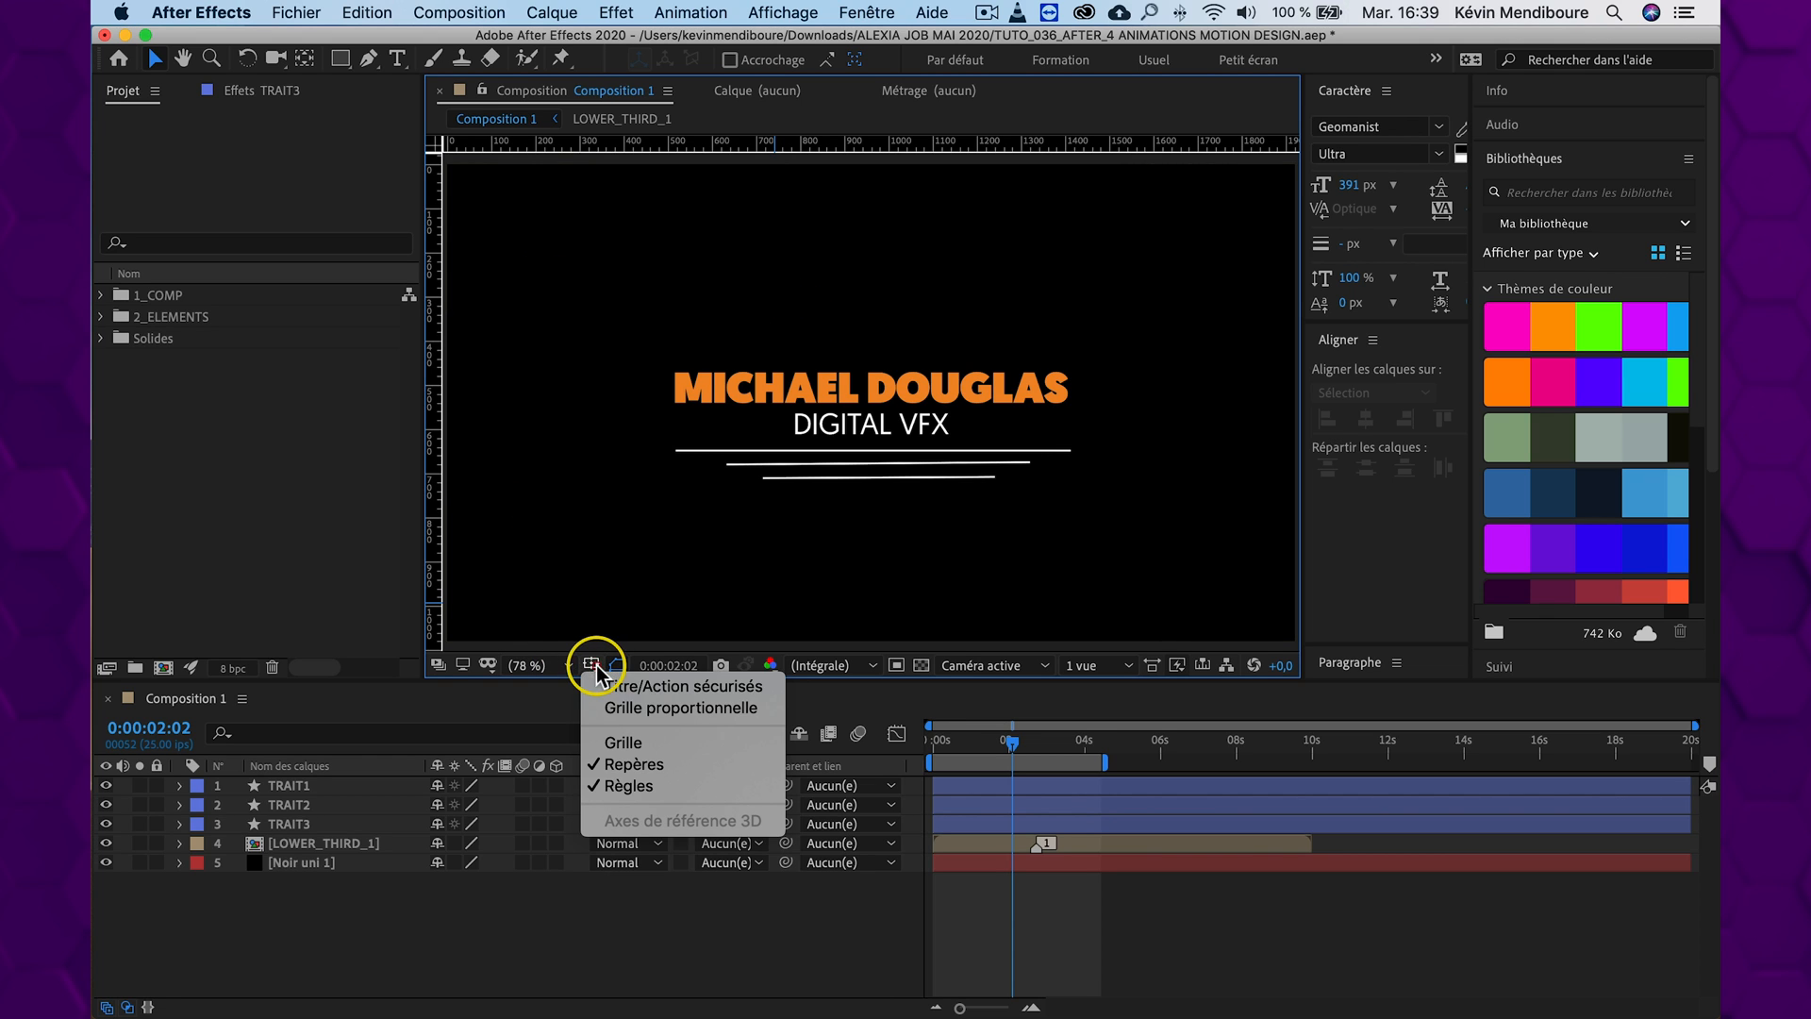
left_click(647, 689)
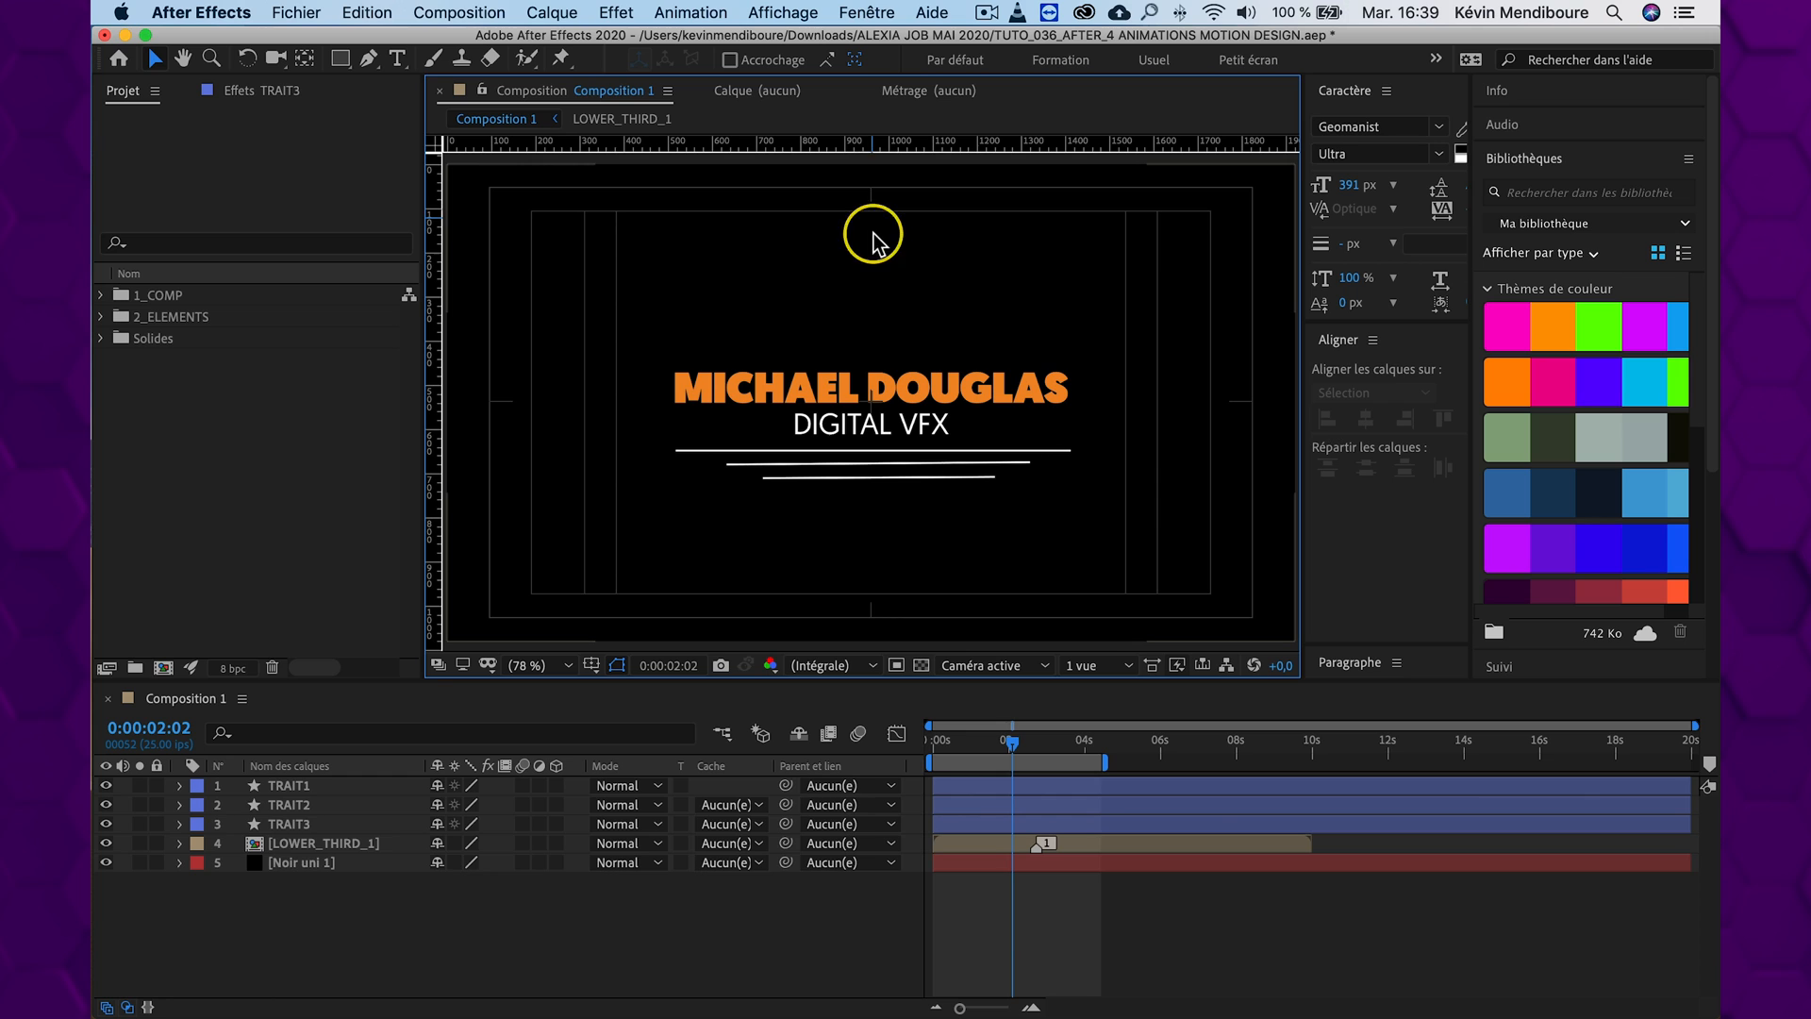
Place a vertical guide at the composition's horizontal centre and draw an outlined star on it above the title
left_click_drag(432, 348, 871, 352)
left_click_drag(335, 68, 467, 155)
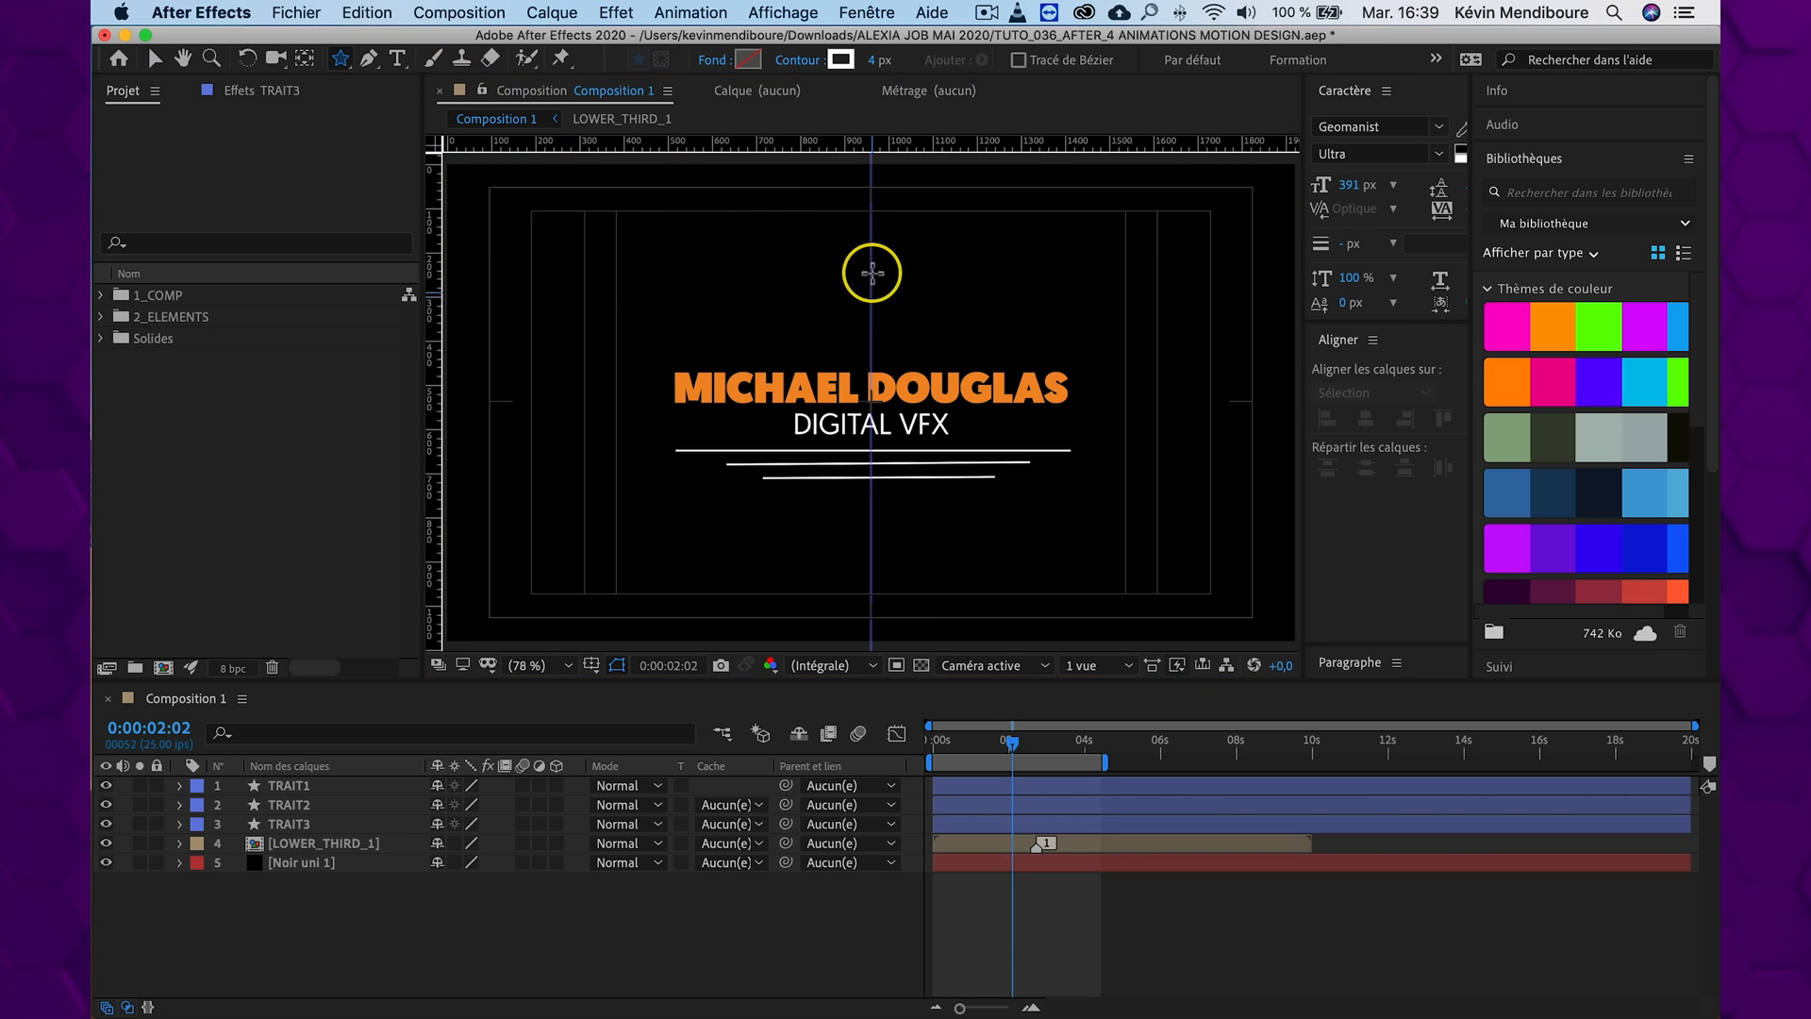
left_click_drag(870, 252, 873, 286)
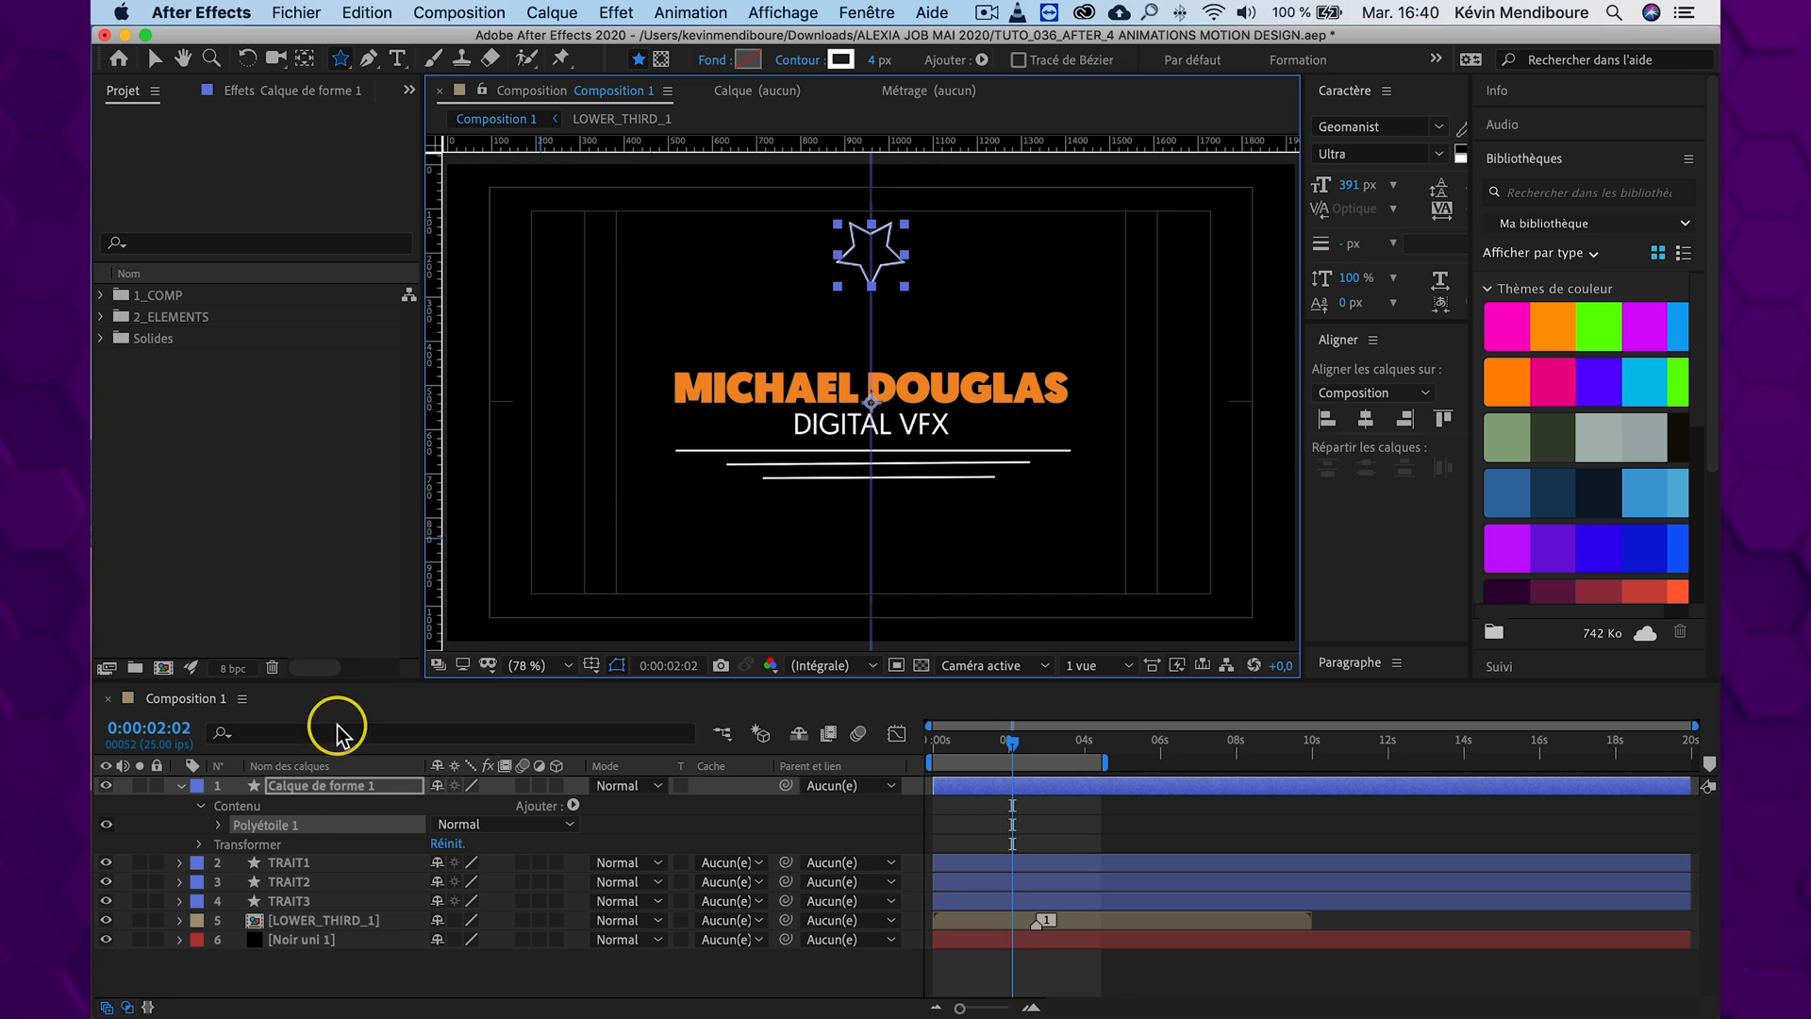
Rename the new star shape layer as ETOILE
left_click(319, 786)
key("Return")
type("ETOILE")
key("Return")
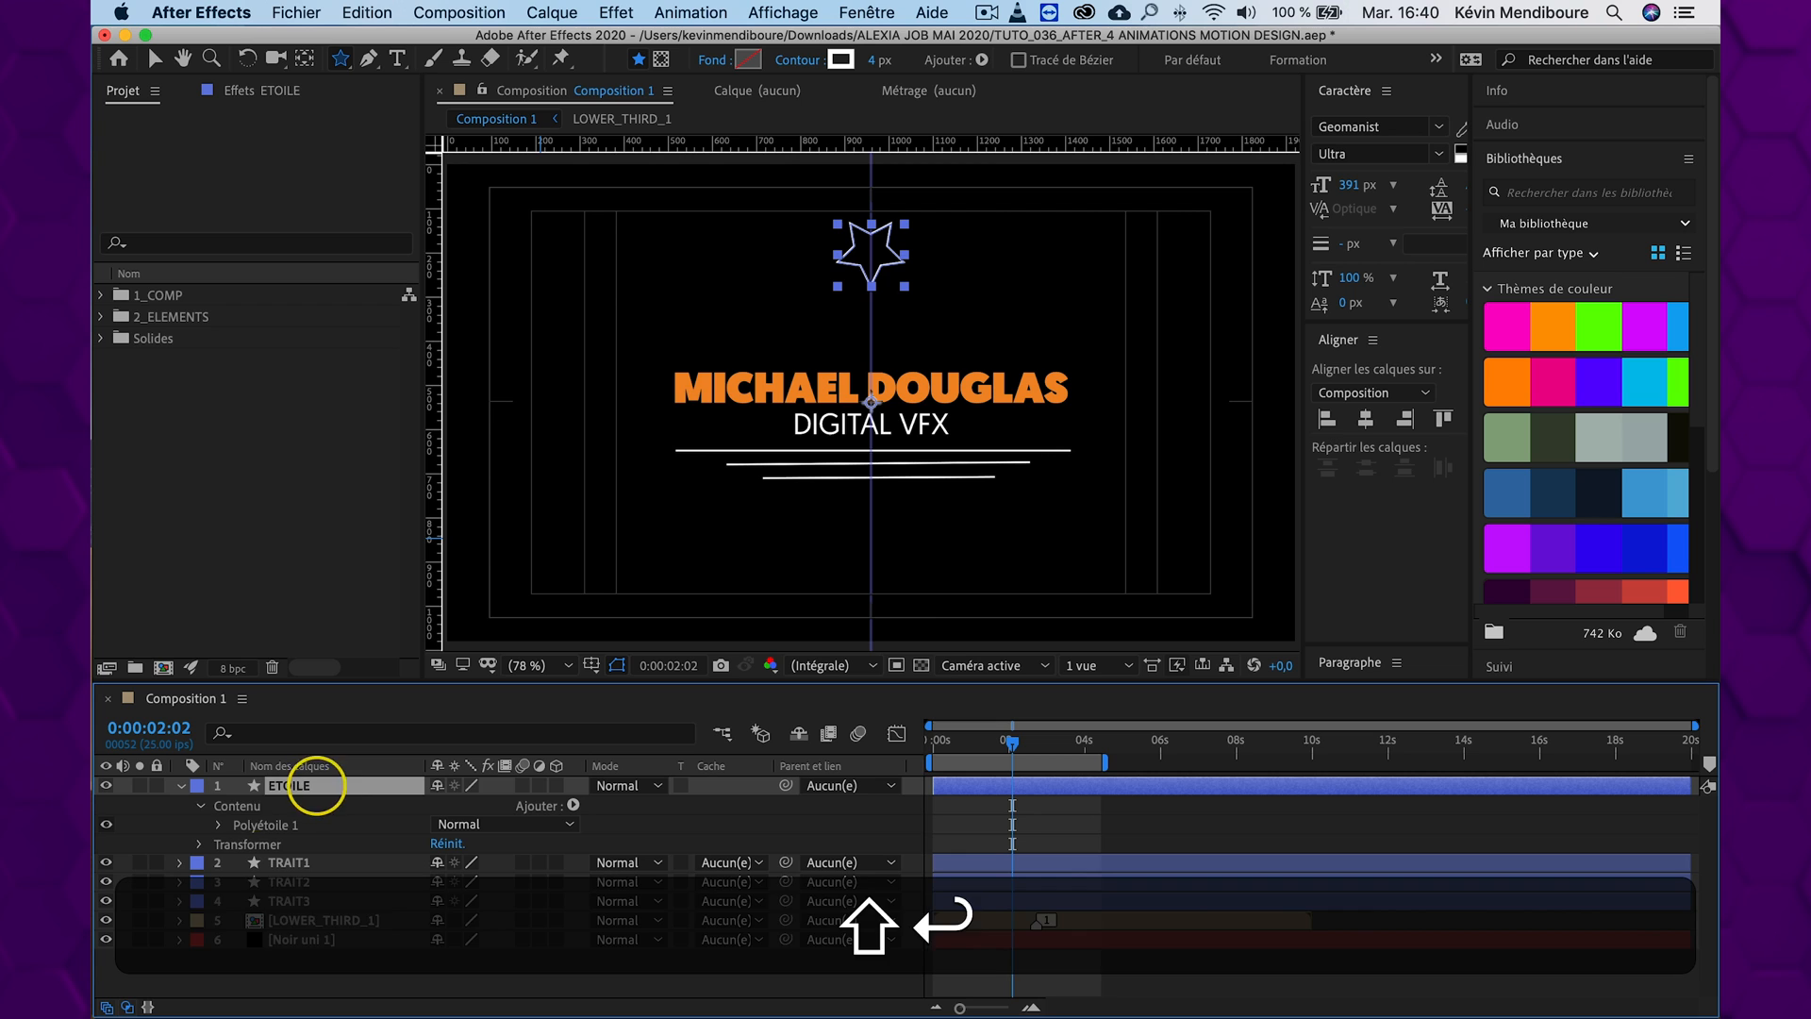
Set the number of points in the ETOILE polystar path to 3, turning the star into a triangle
left_click(219, 826)
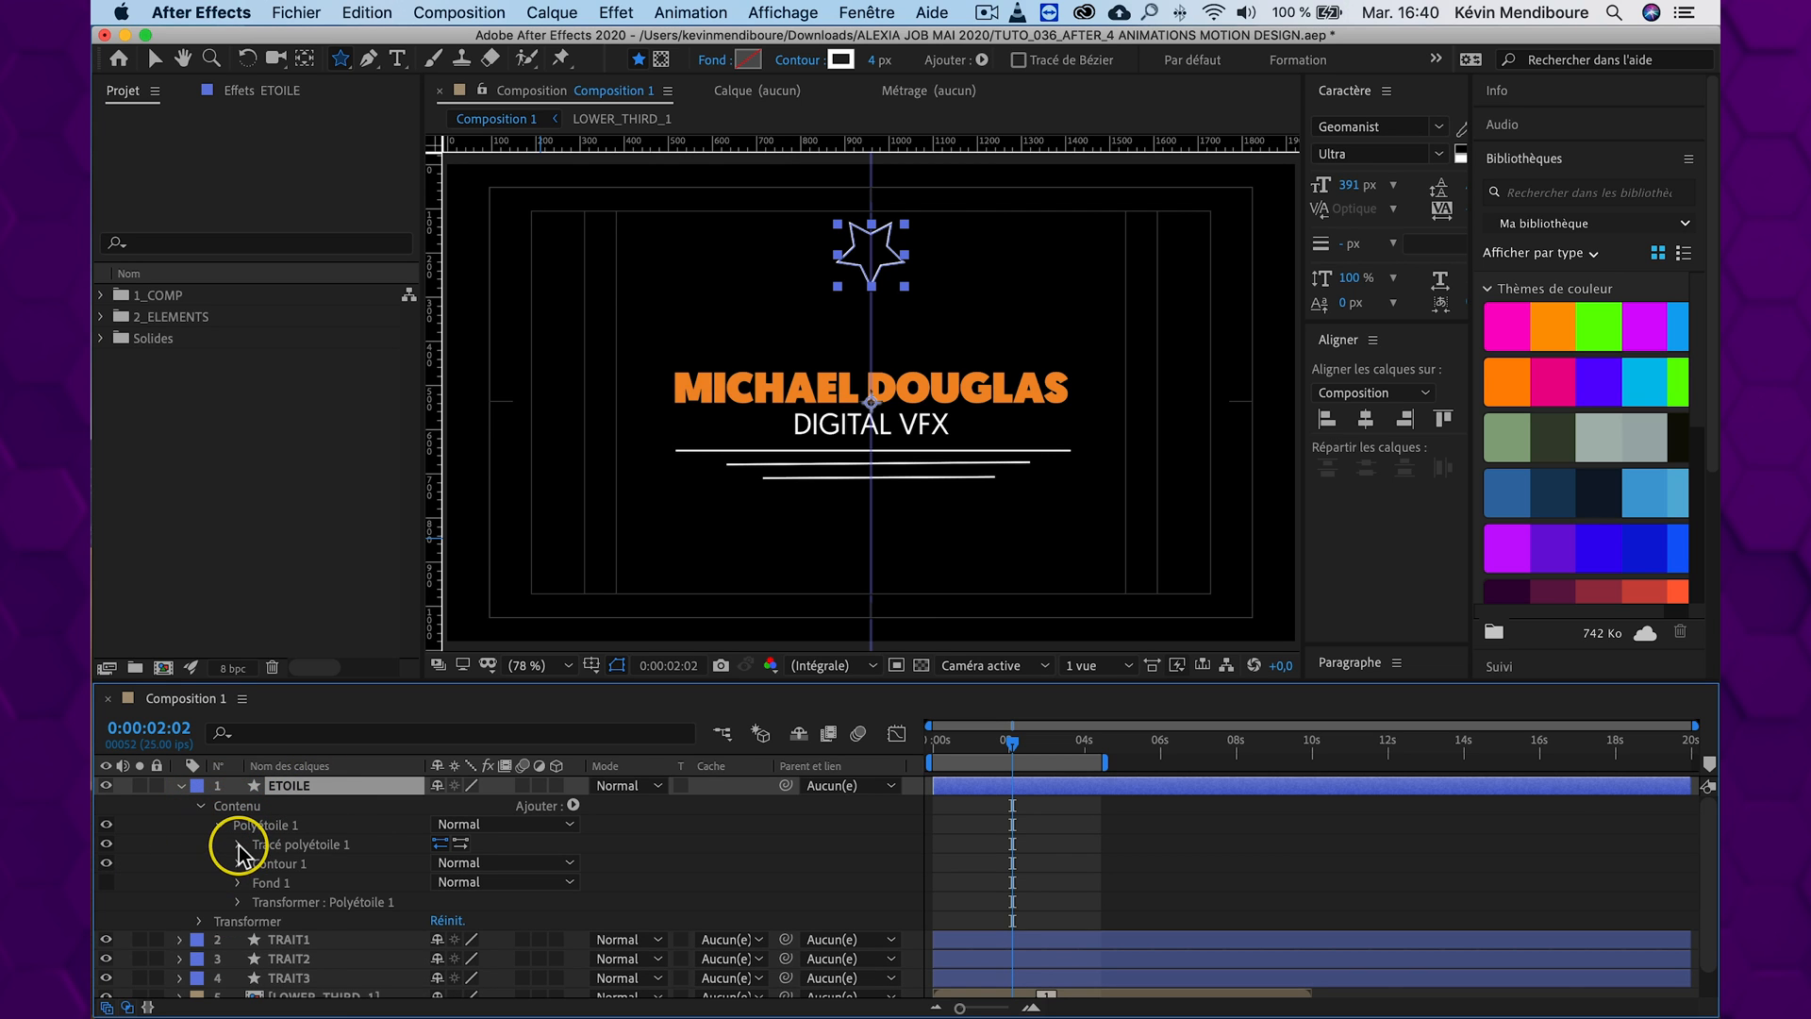
left_click(239, 844)
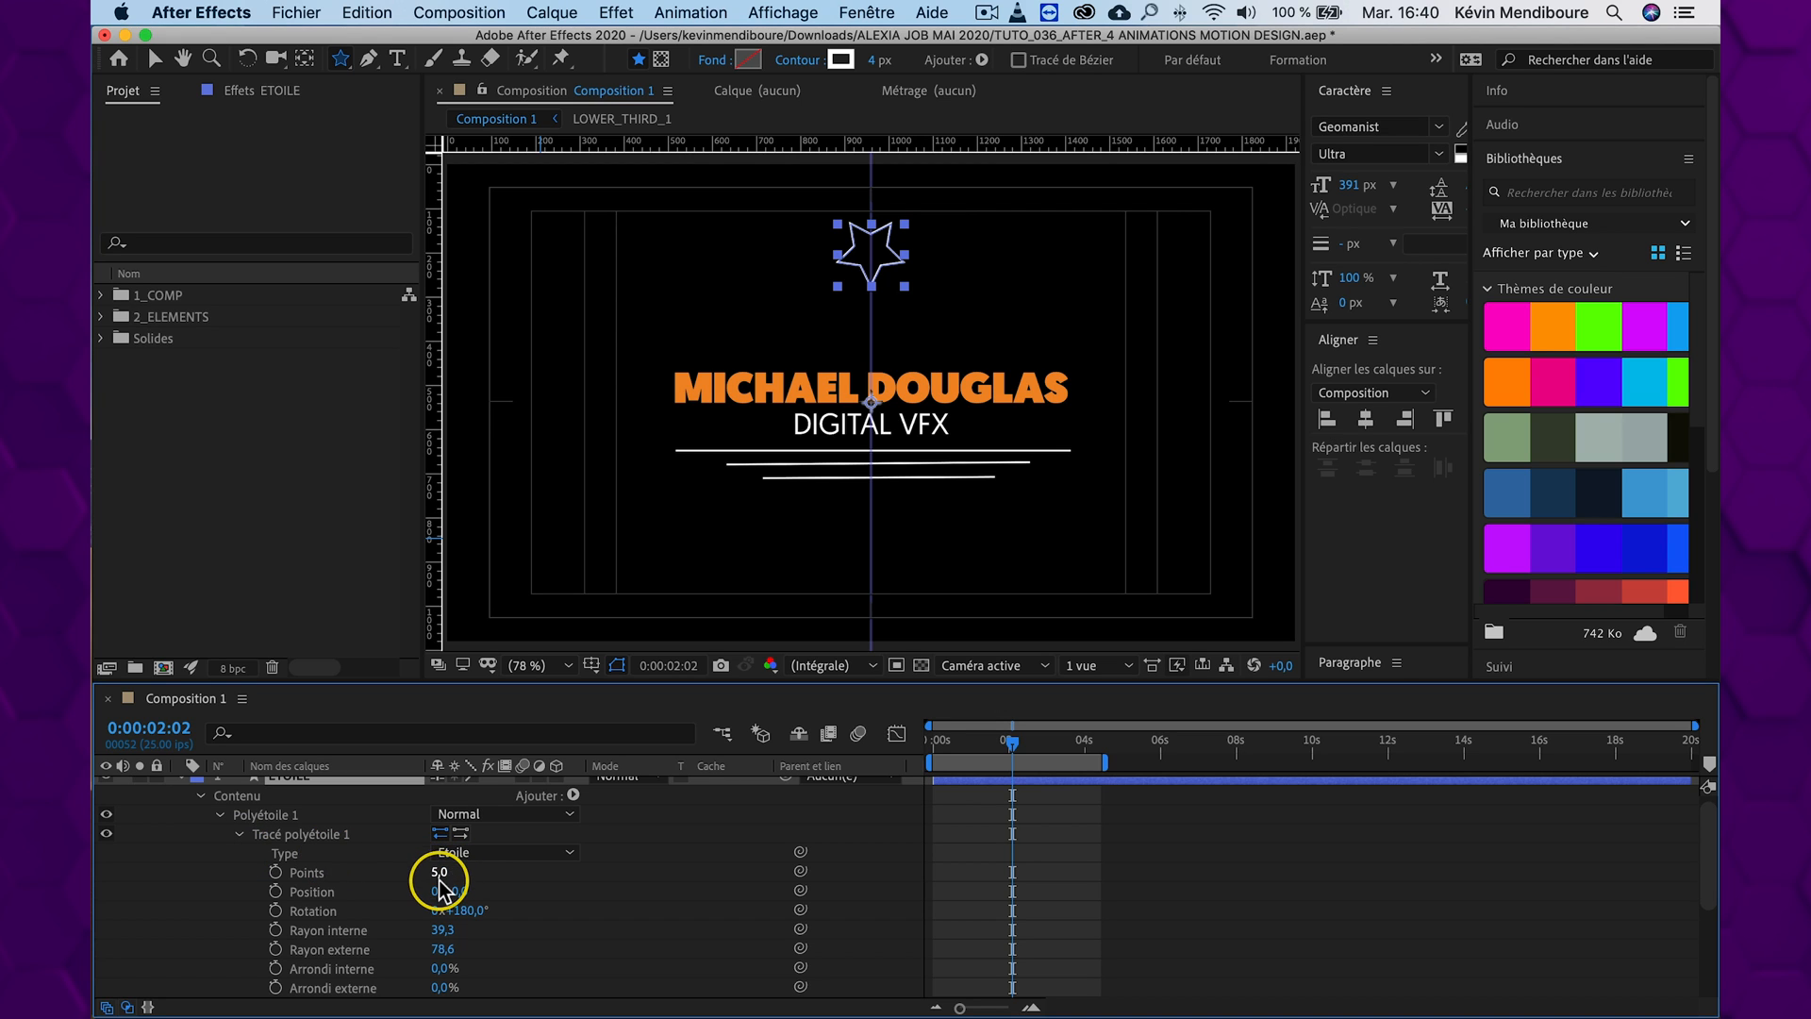
left_click(439, 872)
type("3")
key("shift+Return")
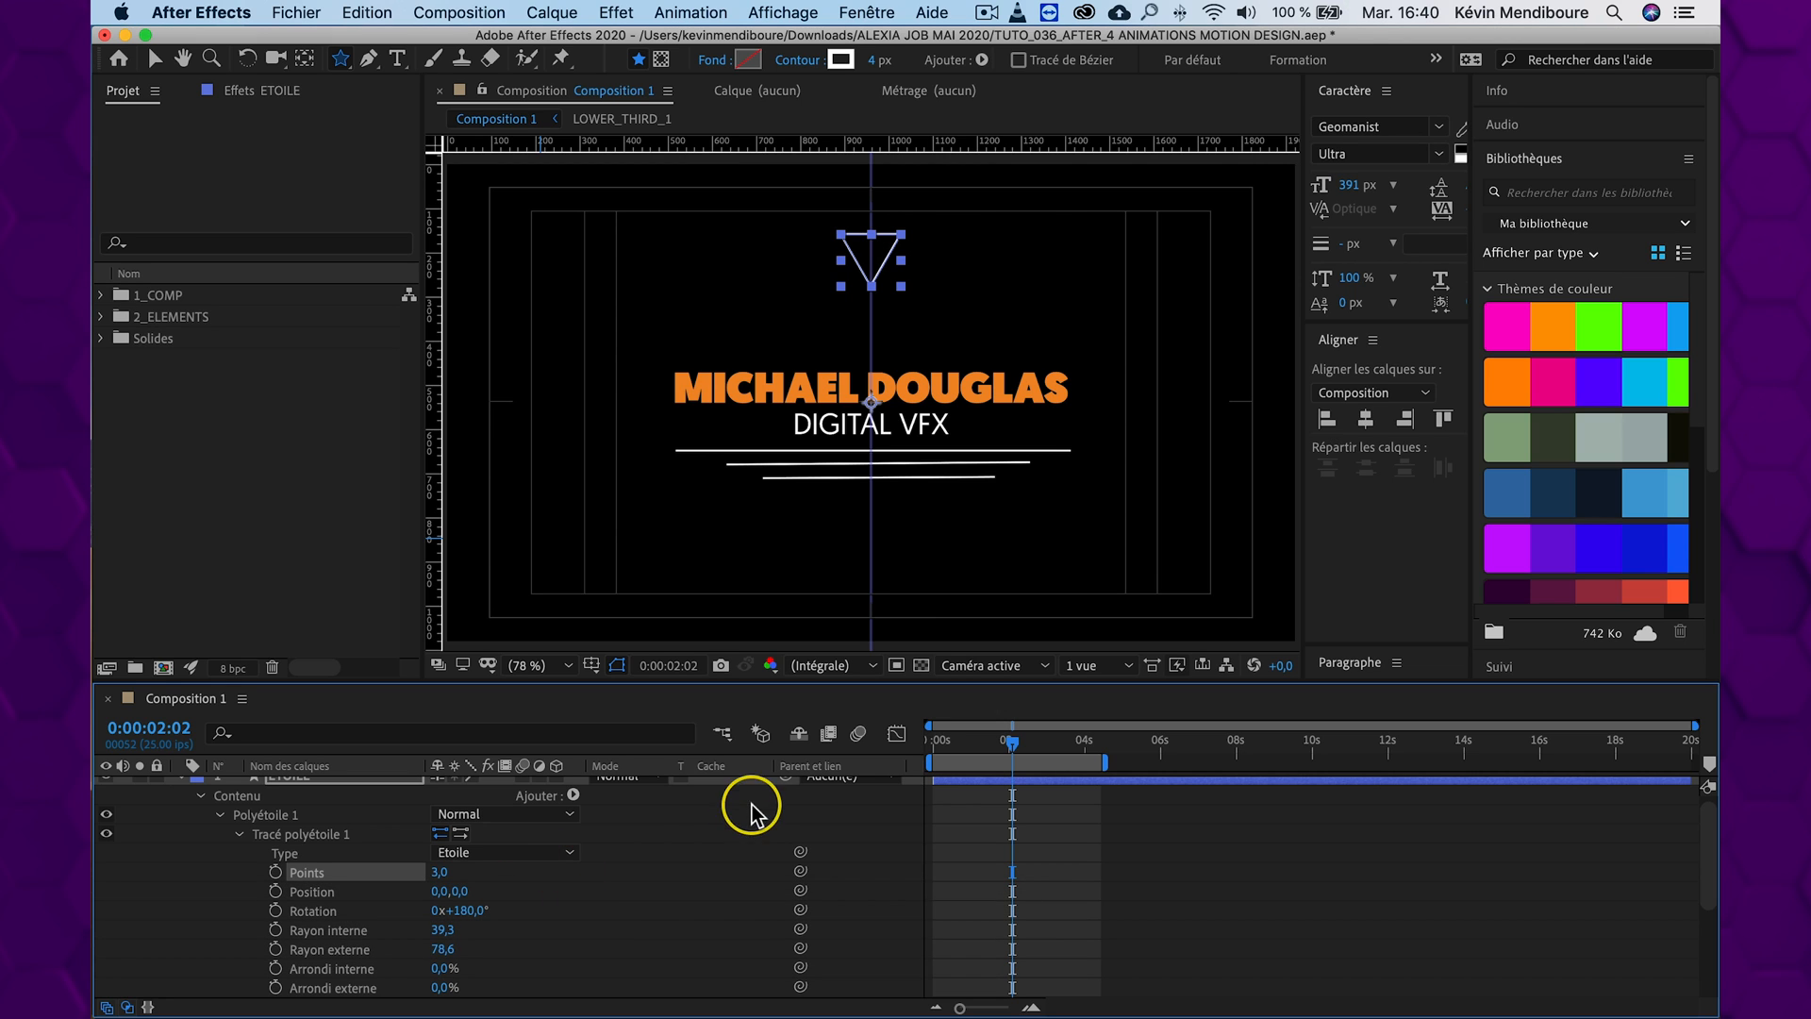
left_click(695, 826)
scroll(320, 813, "up", 1)
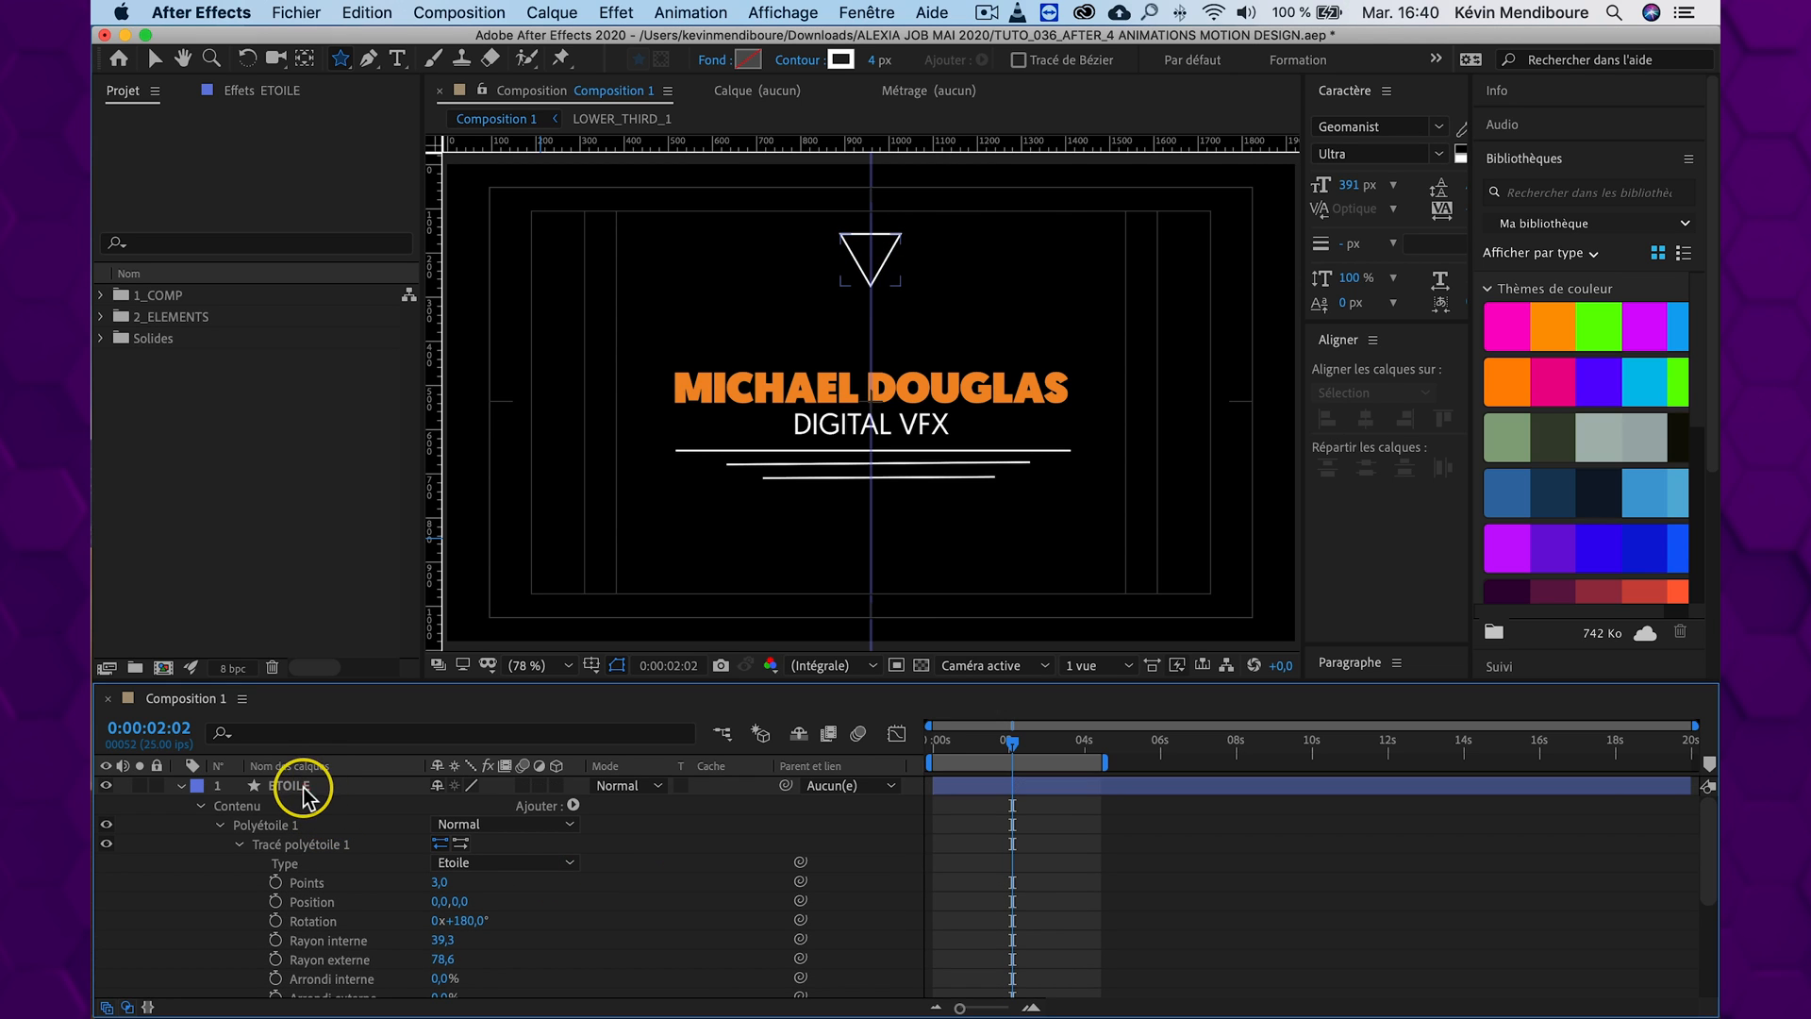
Move the ETOILE layer down to position 960, 646 and reduce its scale to 94%
left_click(304, 797)
key("p")
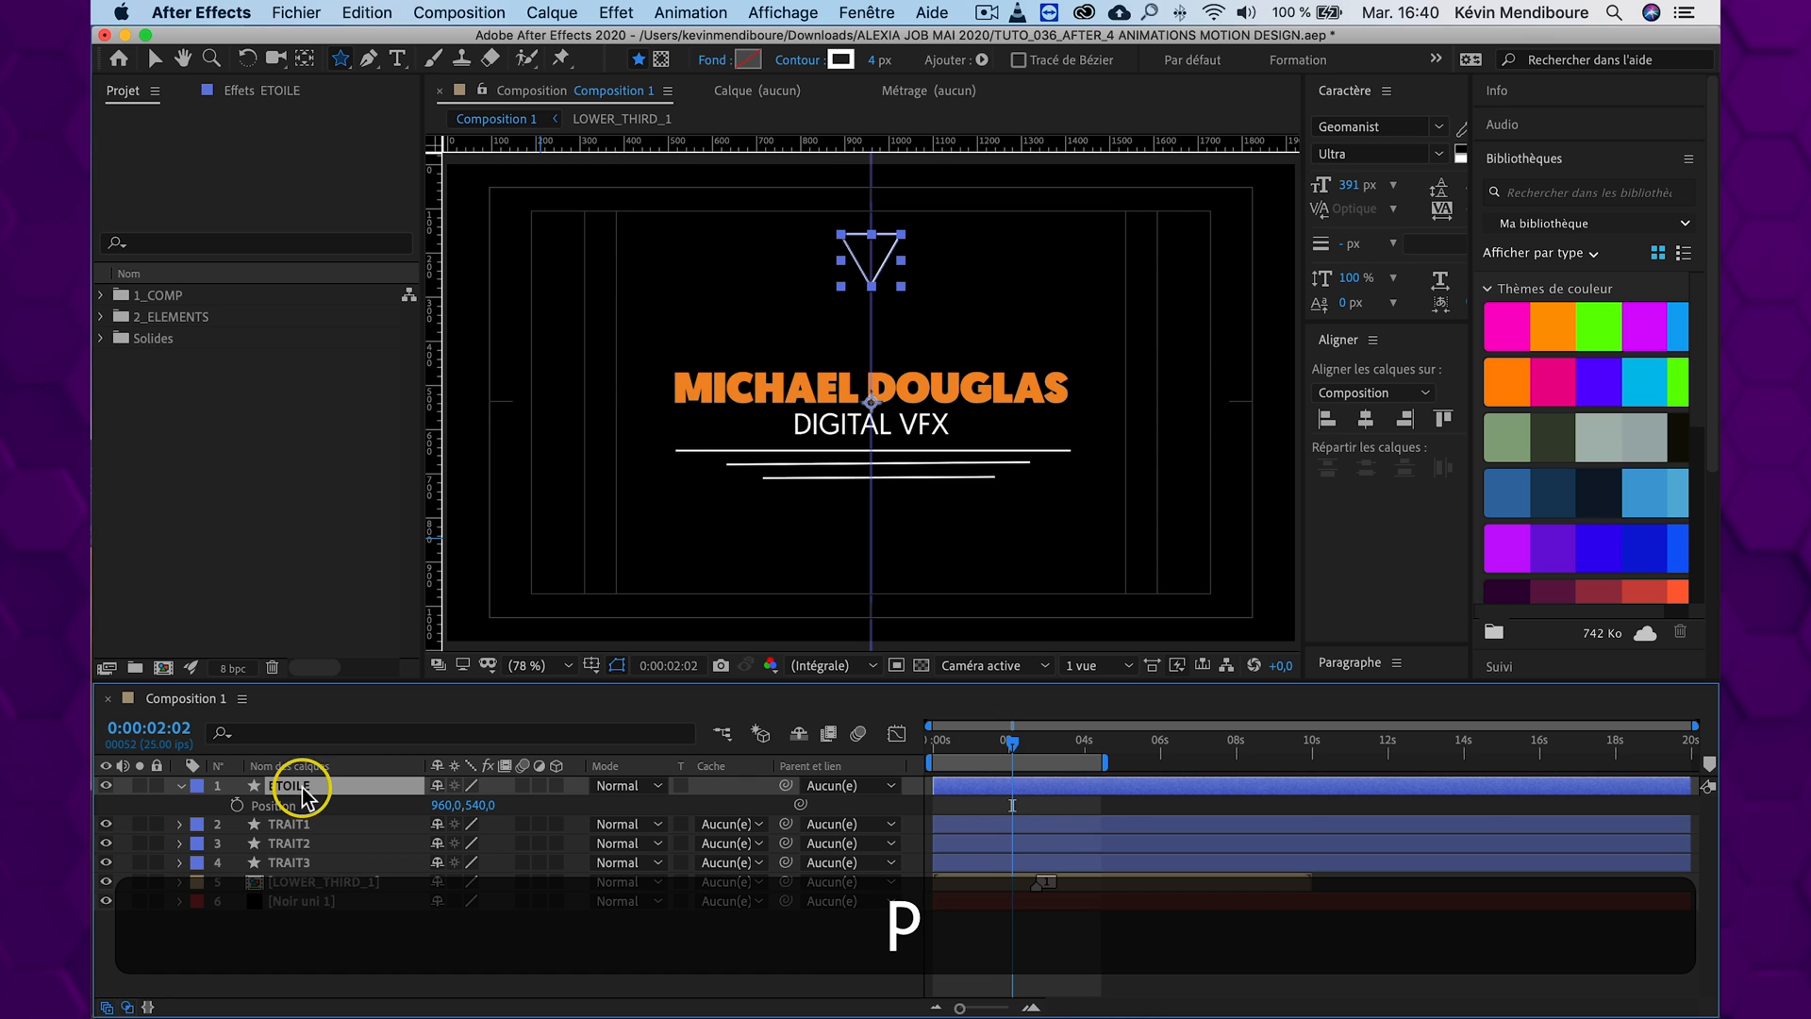
left_click_drag(483, 805, 610, 804)
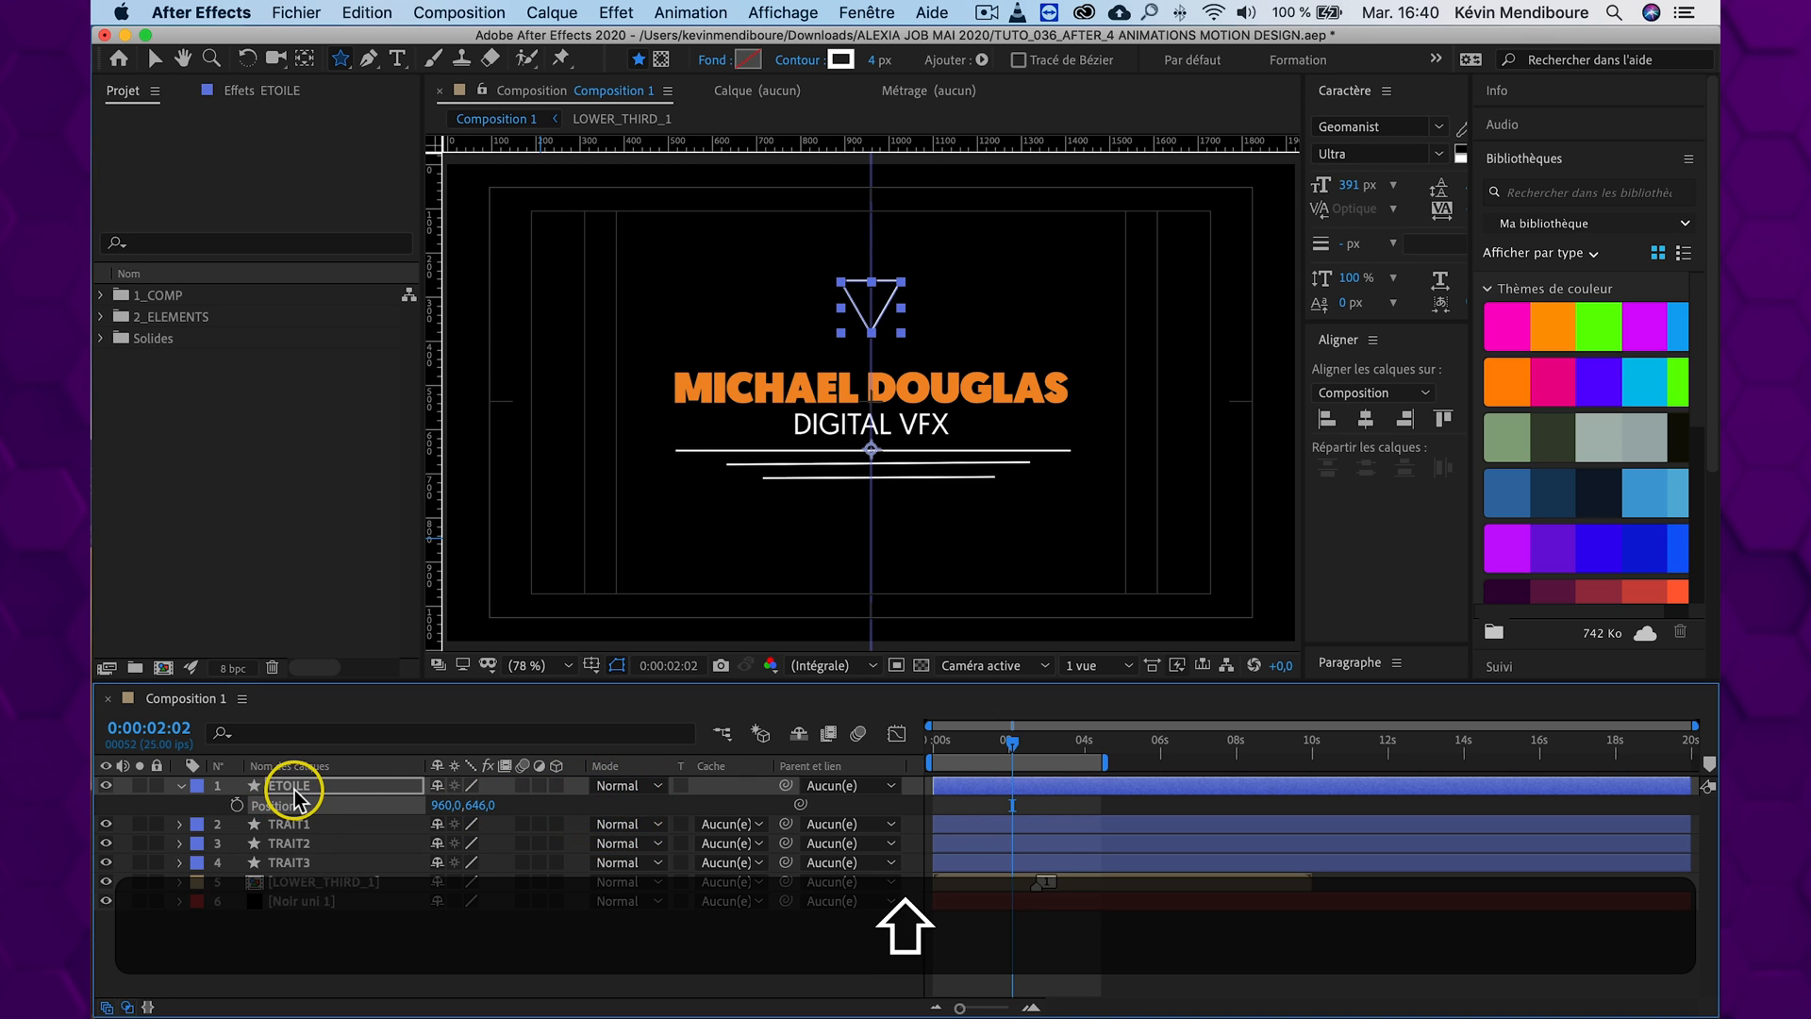
key("shift+s")
mouse_move(490, 825)
left_mouse_down()
mouse_move(467, 823)
mouse_move(487, 827)
left_mouse_up()
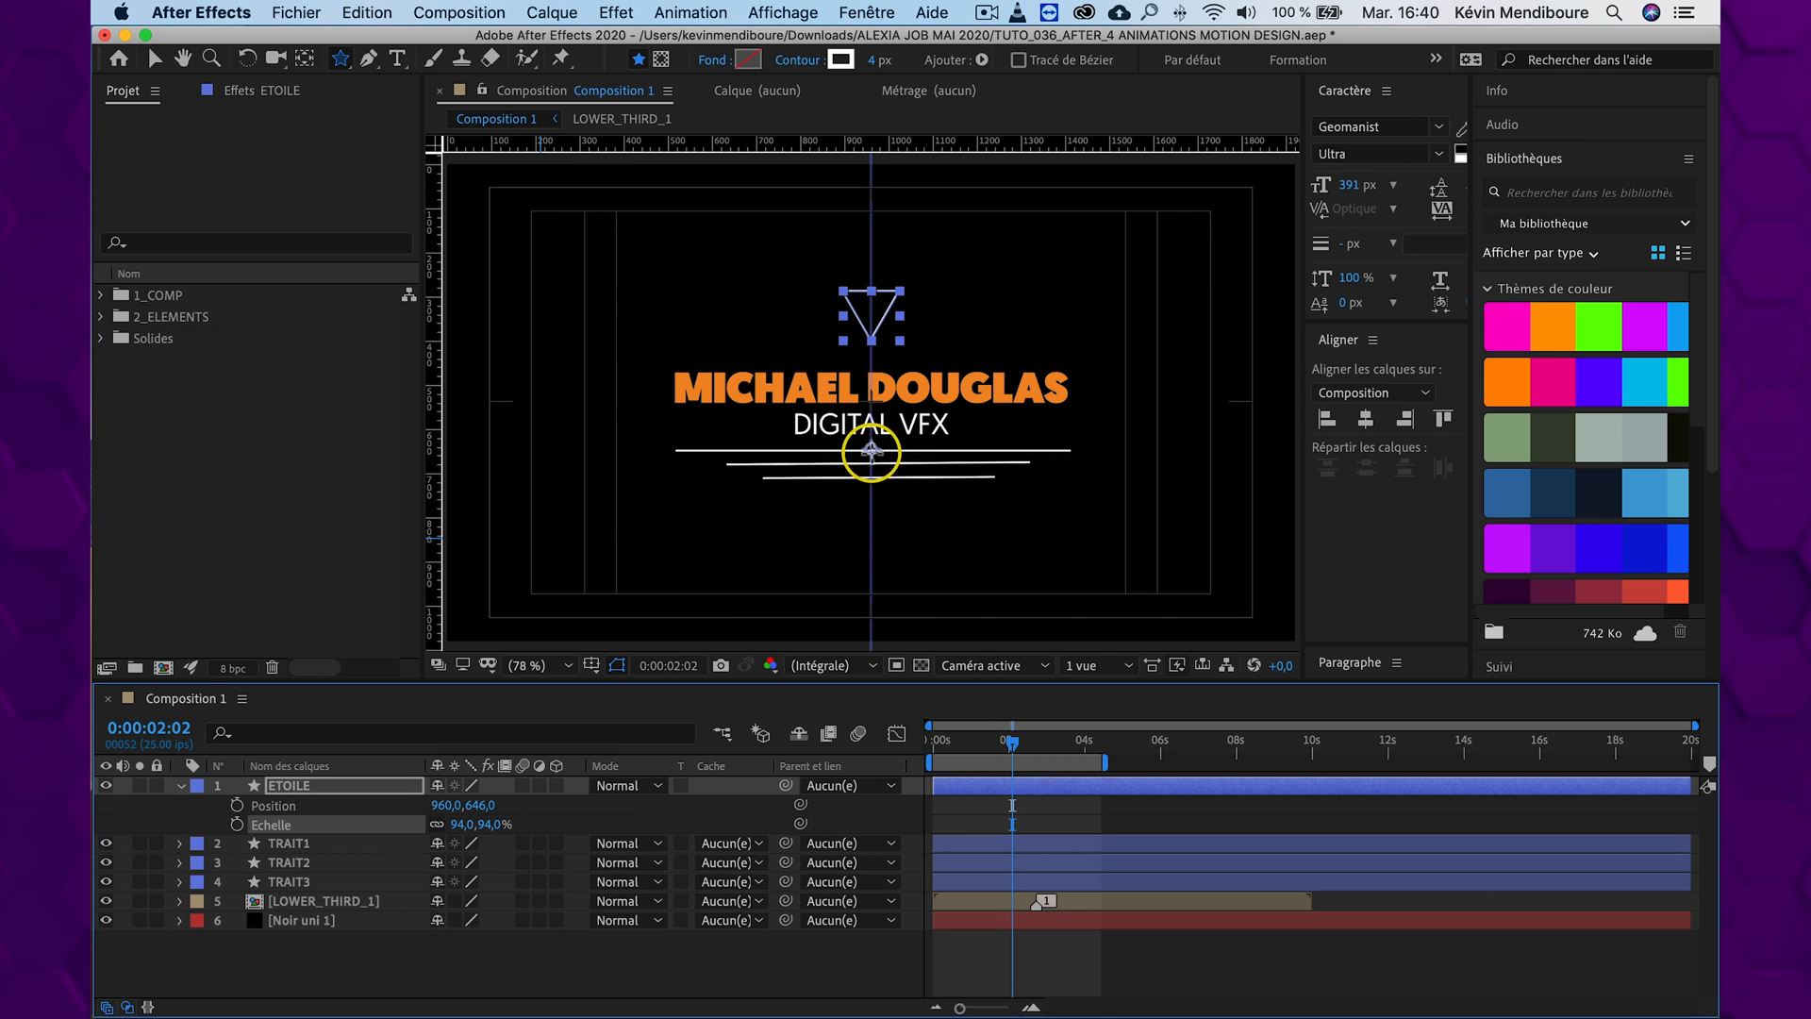
Centre the ETOILE layer's anchor point on the triangle and return to the Selection tool
key("v")
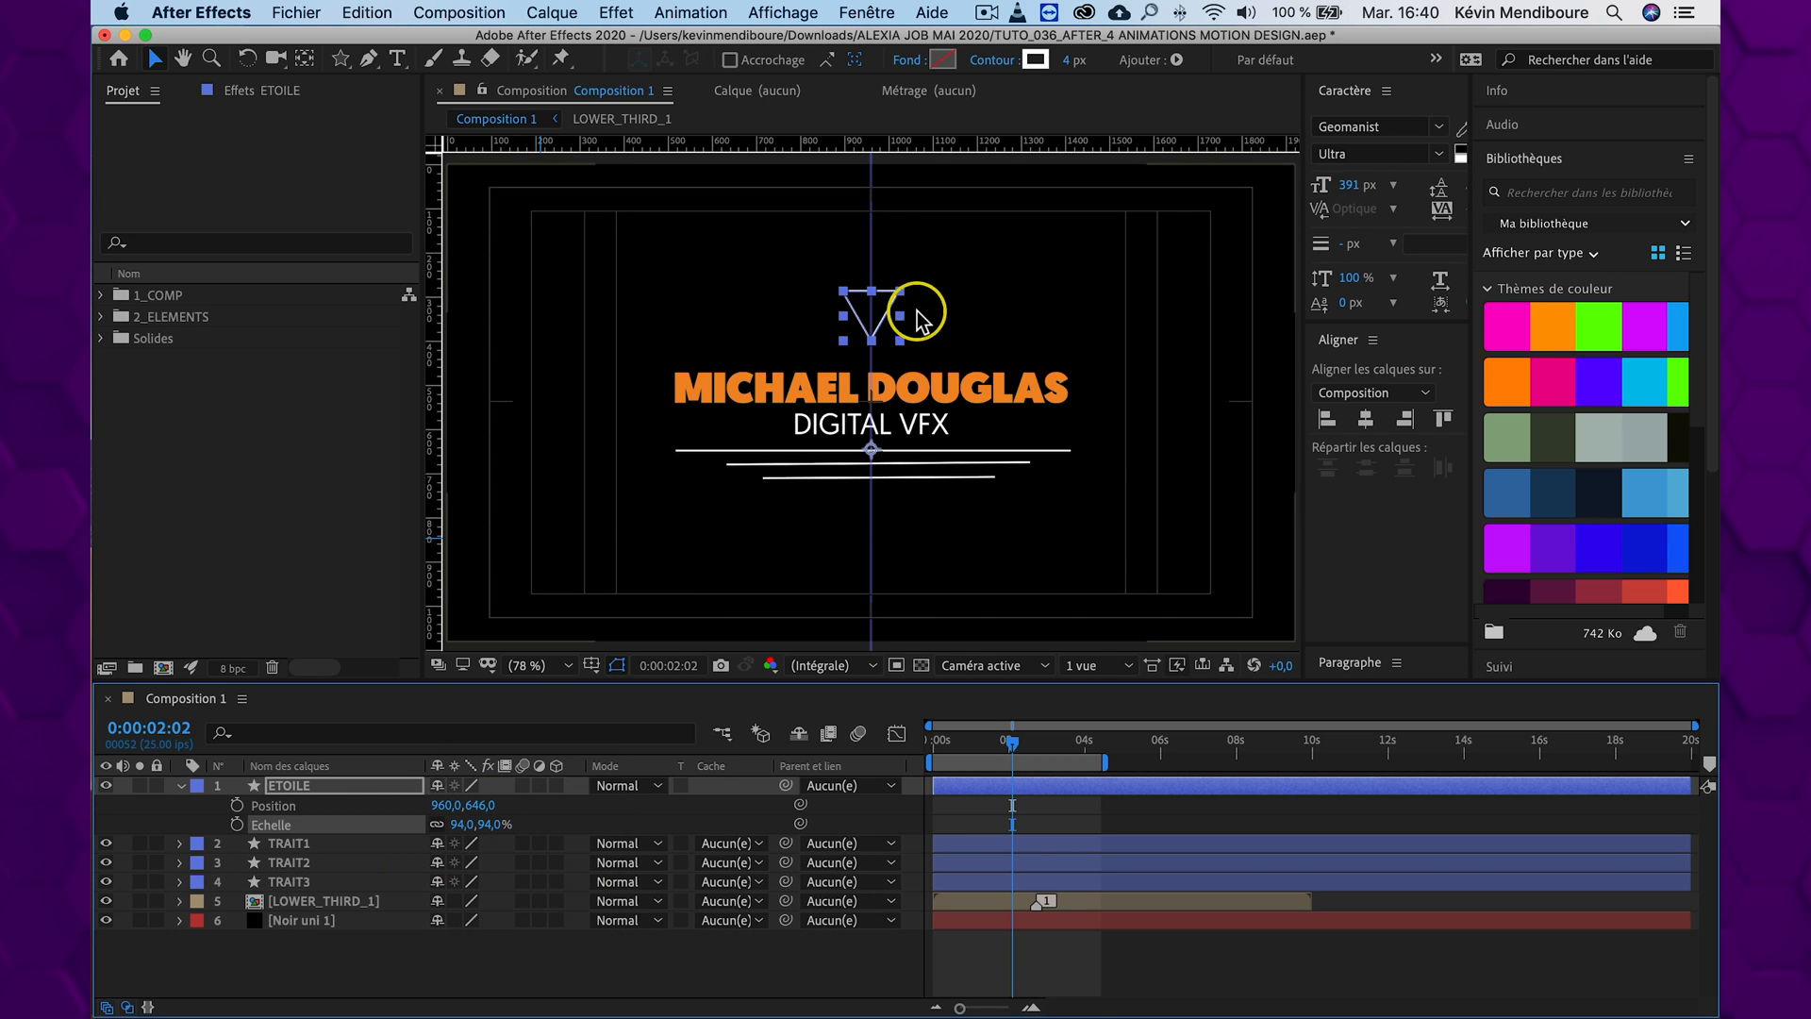
left_click(297, 788)
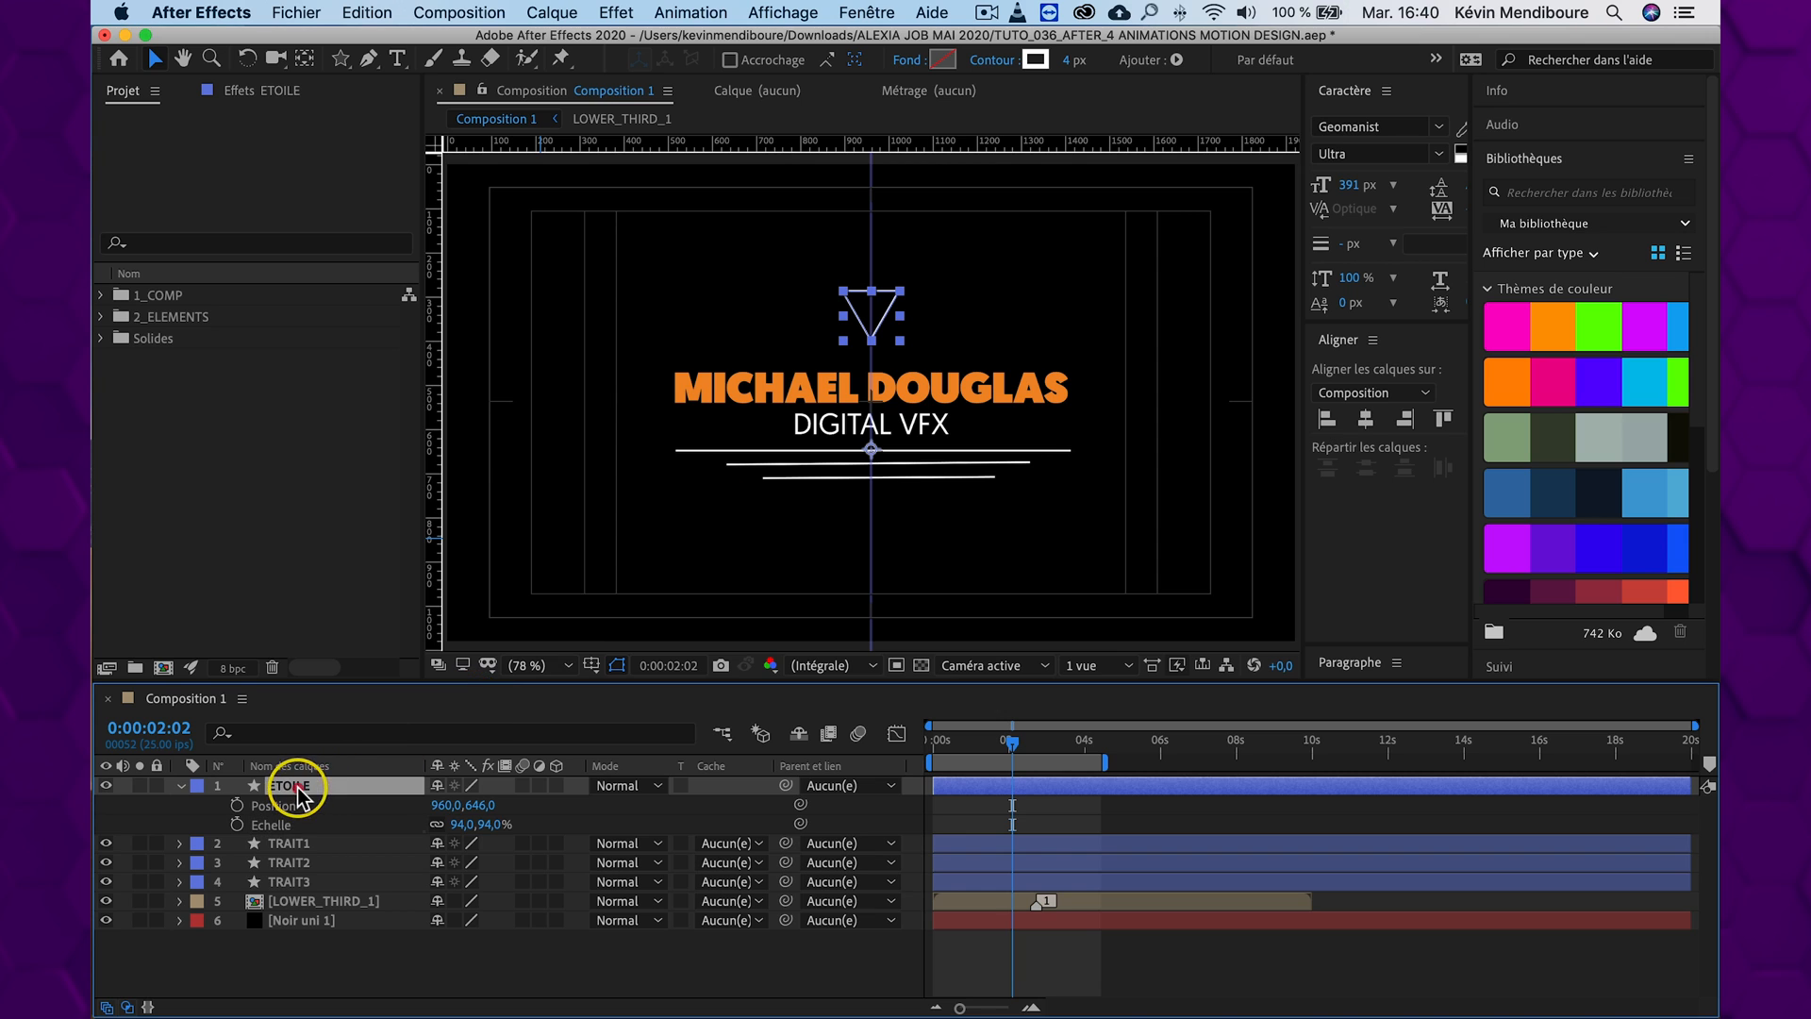
double_click(306, 63, "super")
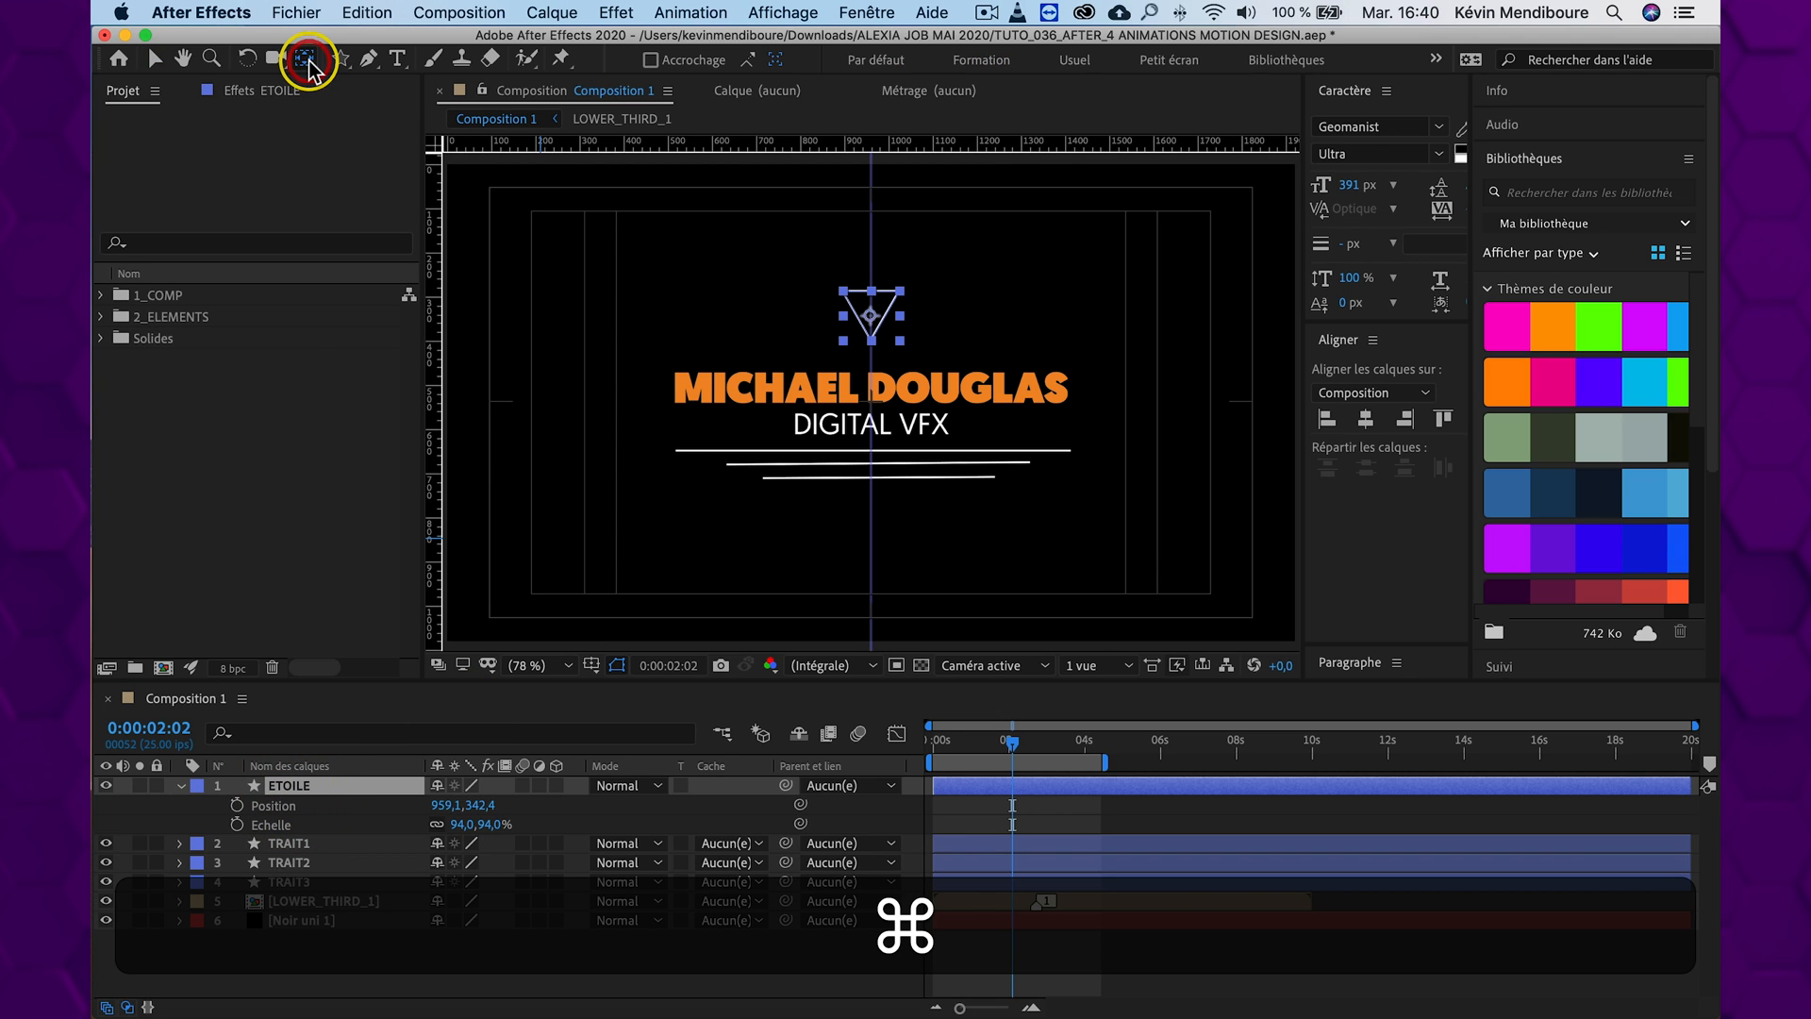
key("v")
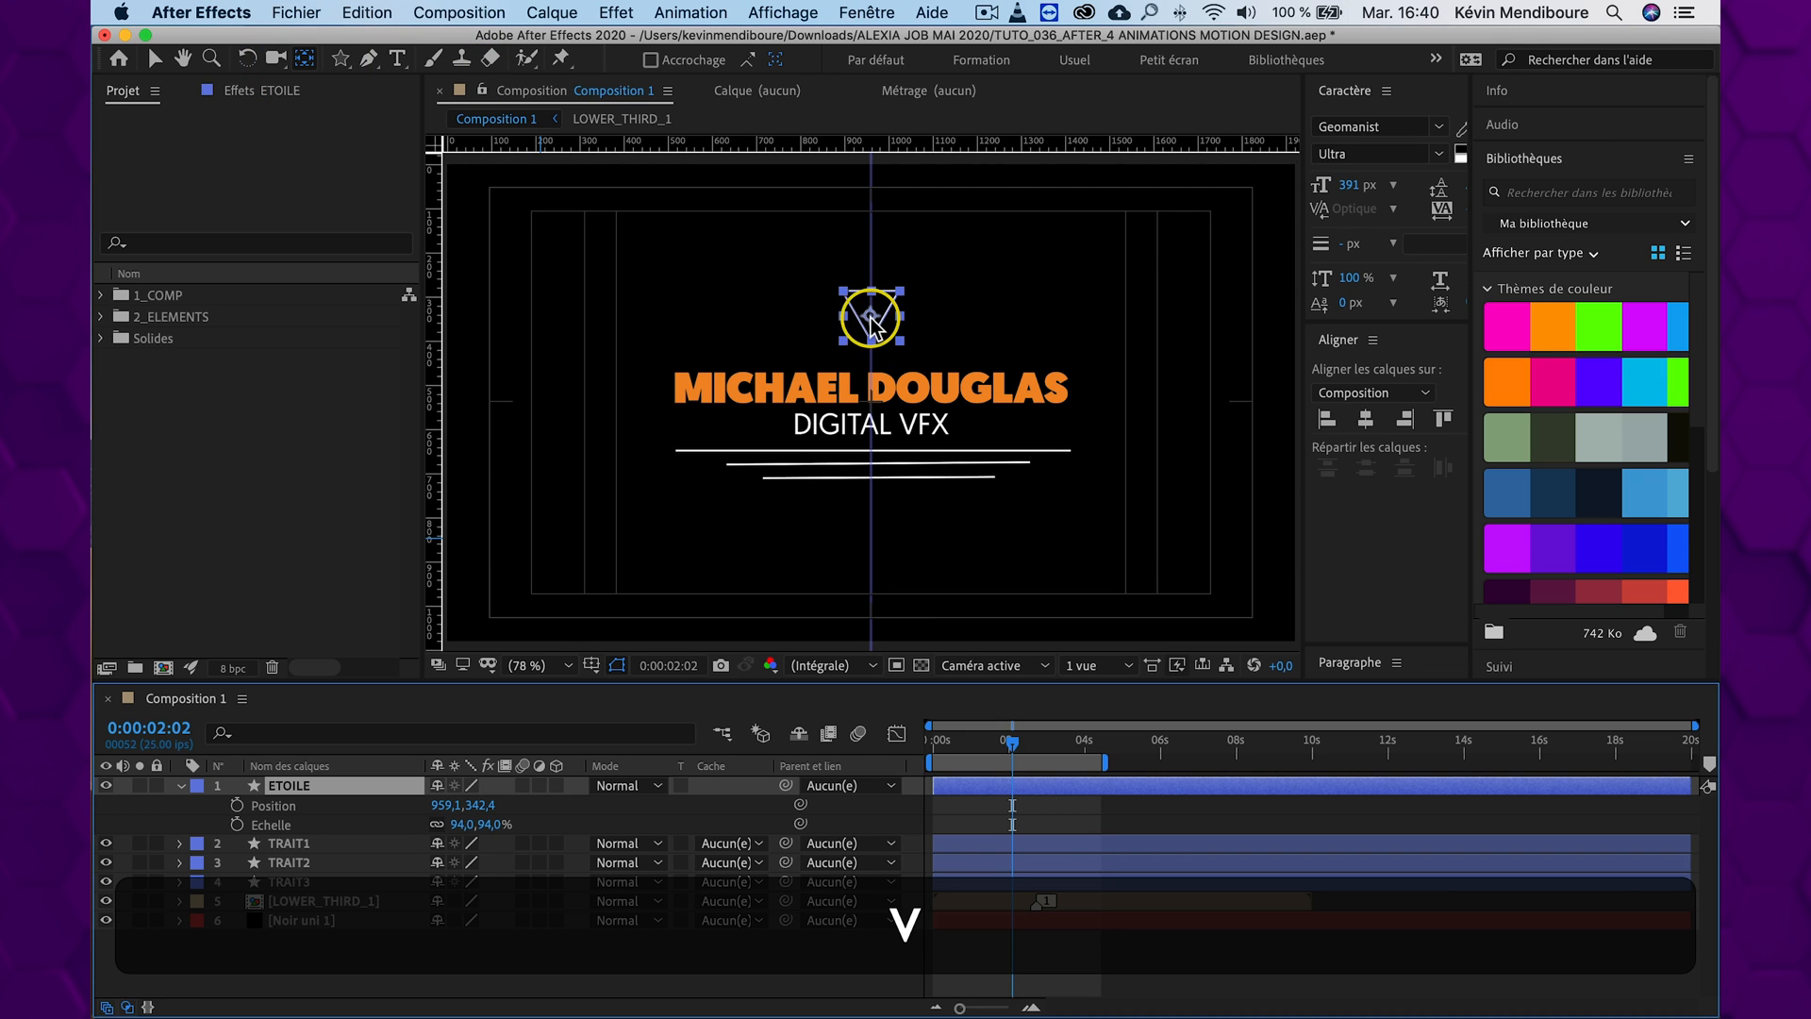
Scale the triangle down to 52% and move it closer to the title at position 959.1, 388.4
left_click_drag(484, 820, 440, 824)
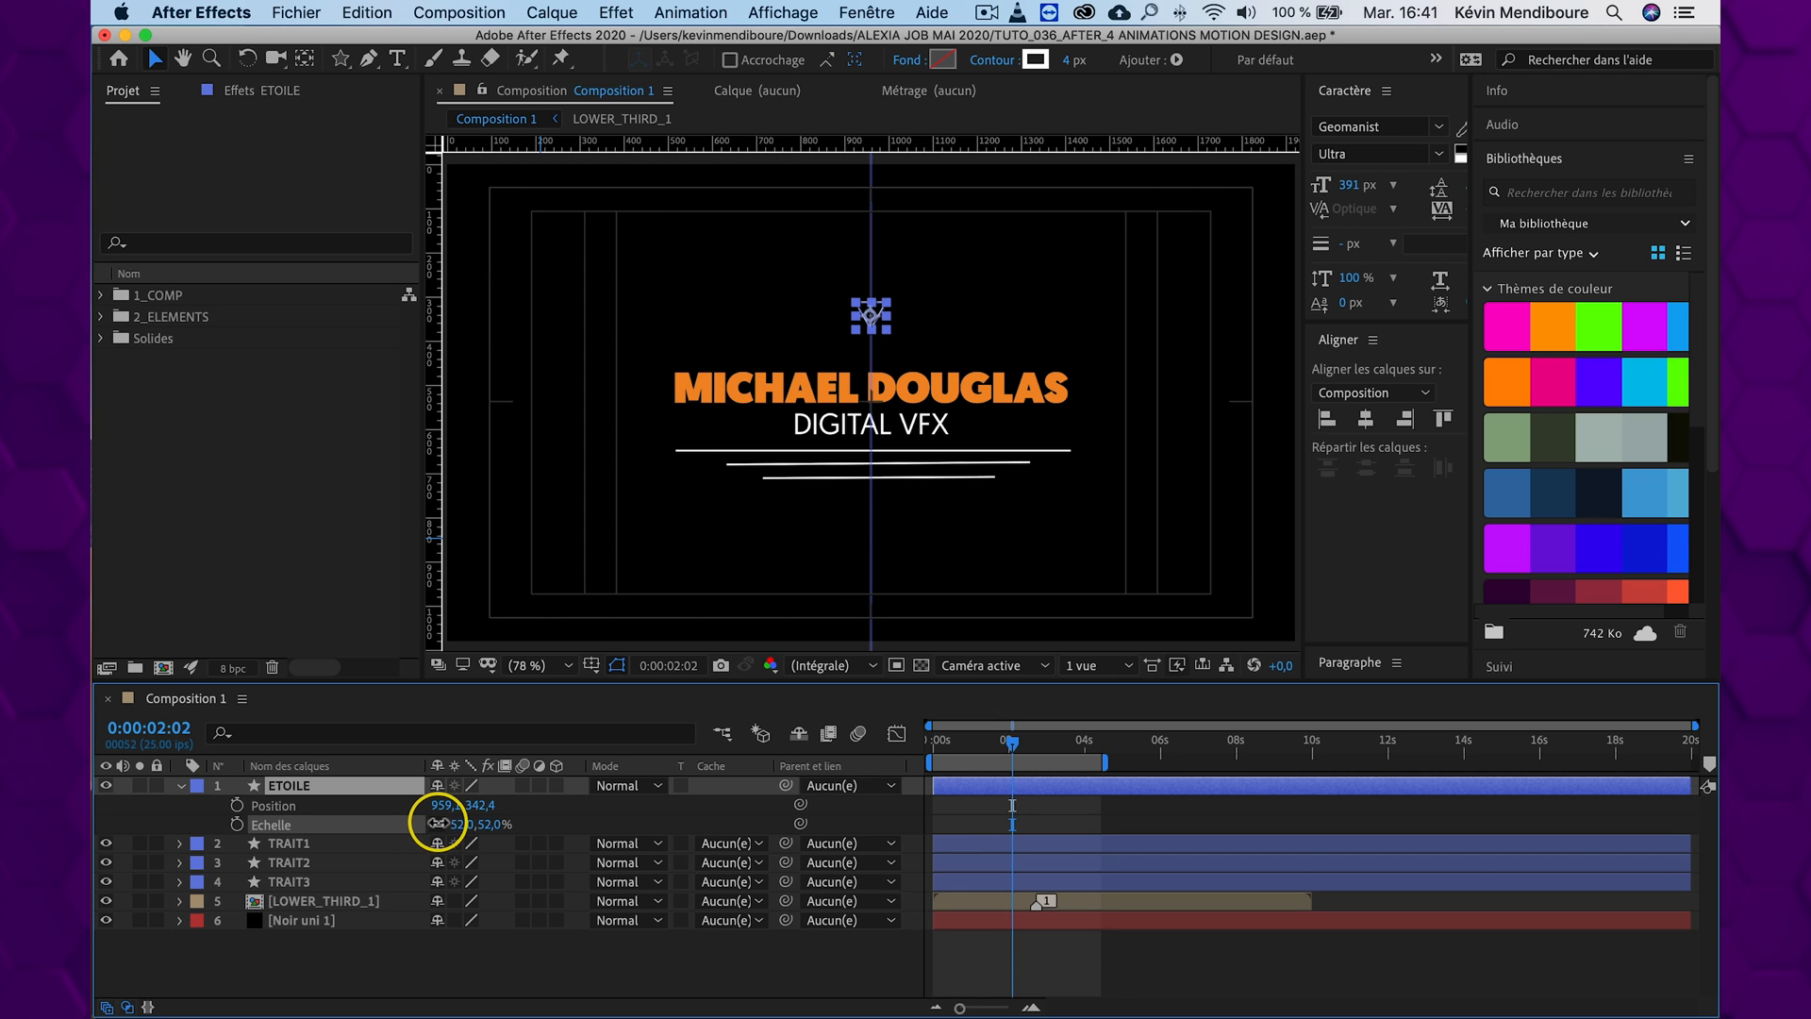
left_click(534, 943)
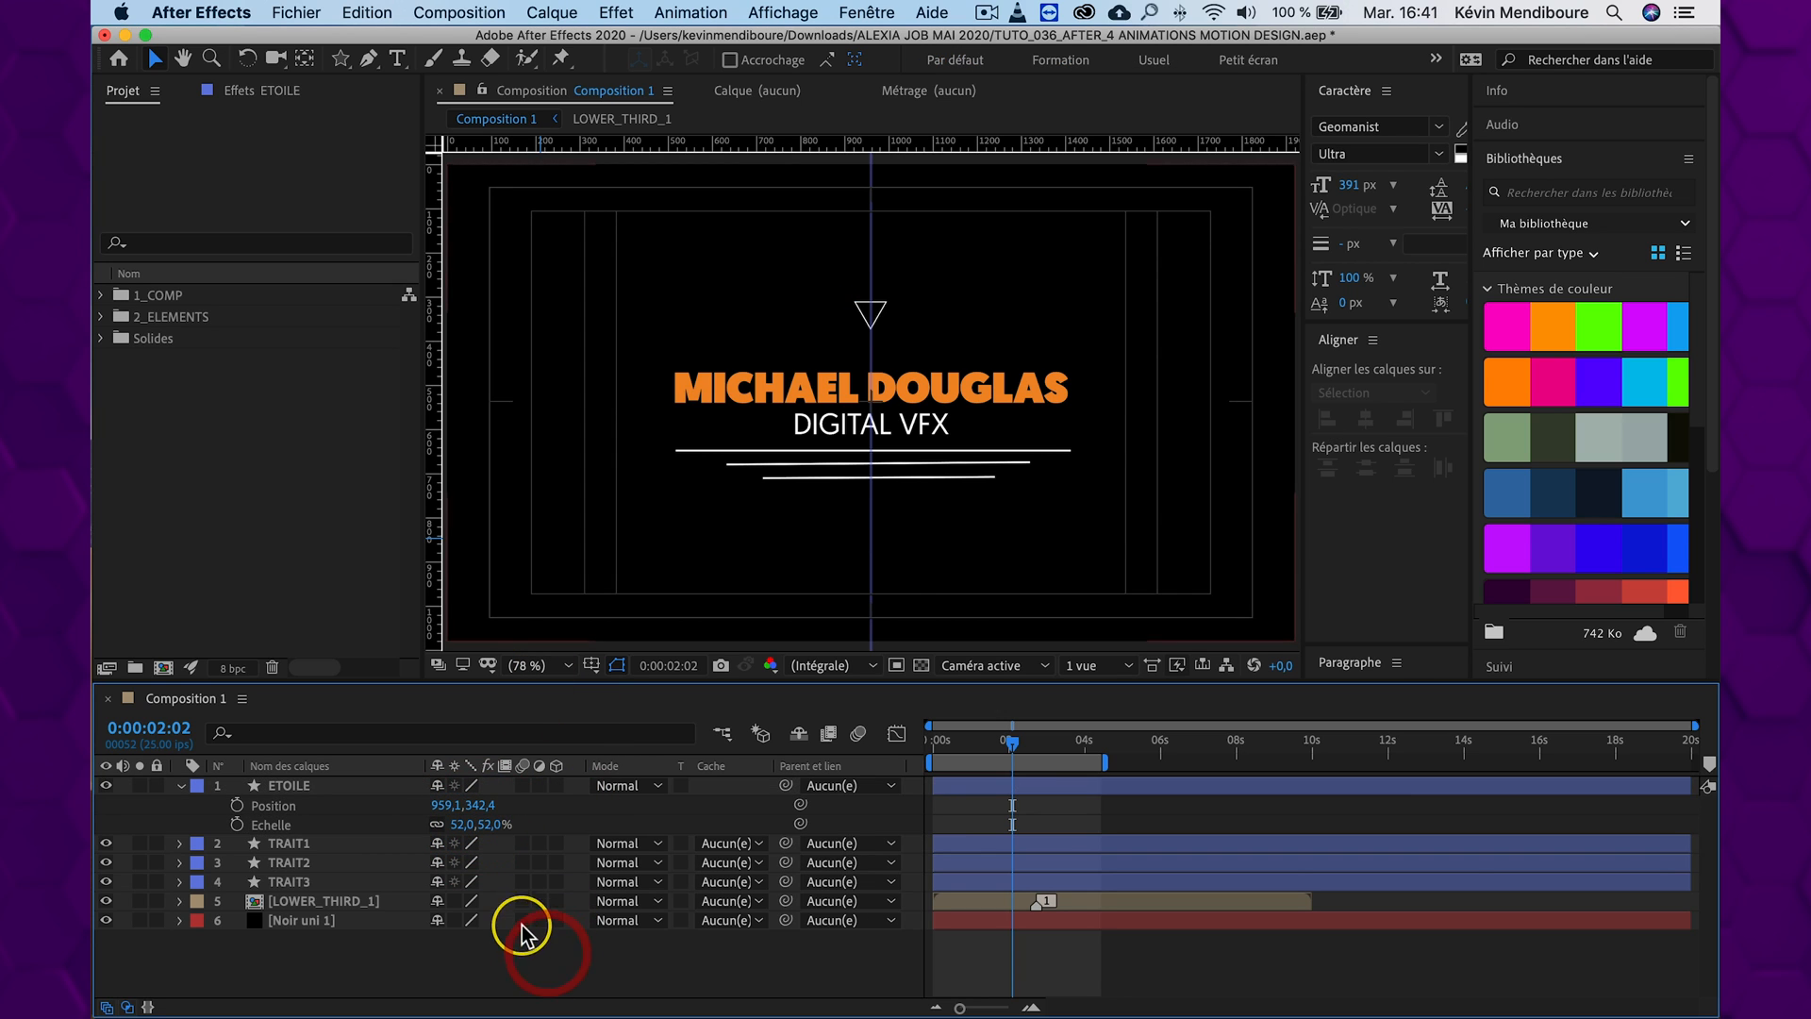
left_click(307, 800)
left_click_drag(474, 805, 538, 801)
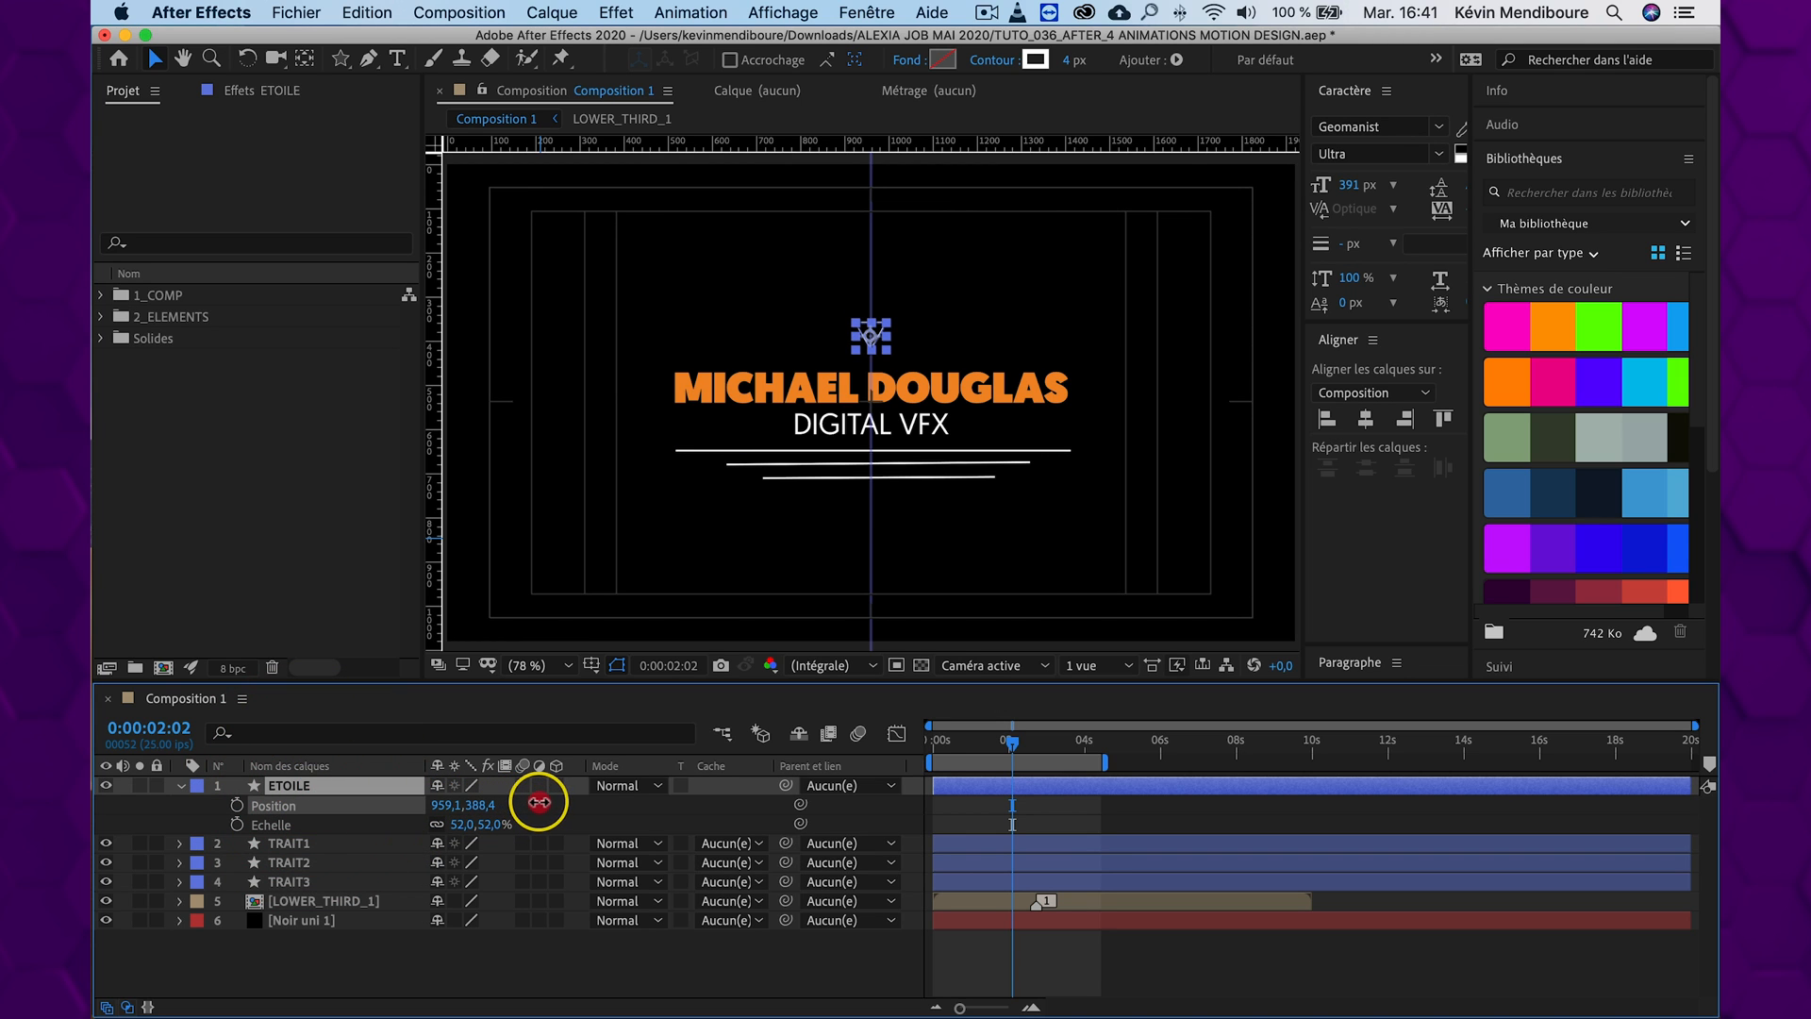
left_click(533, 957)
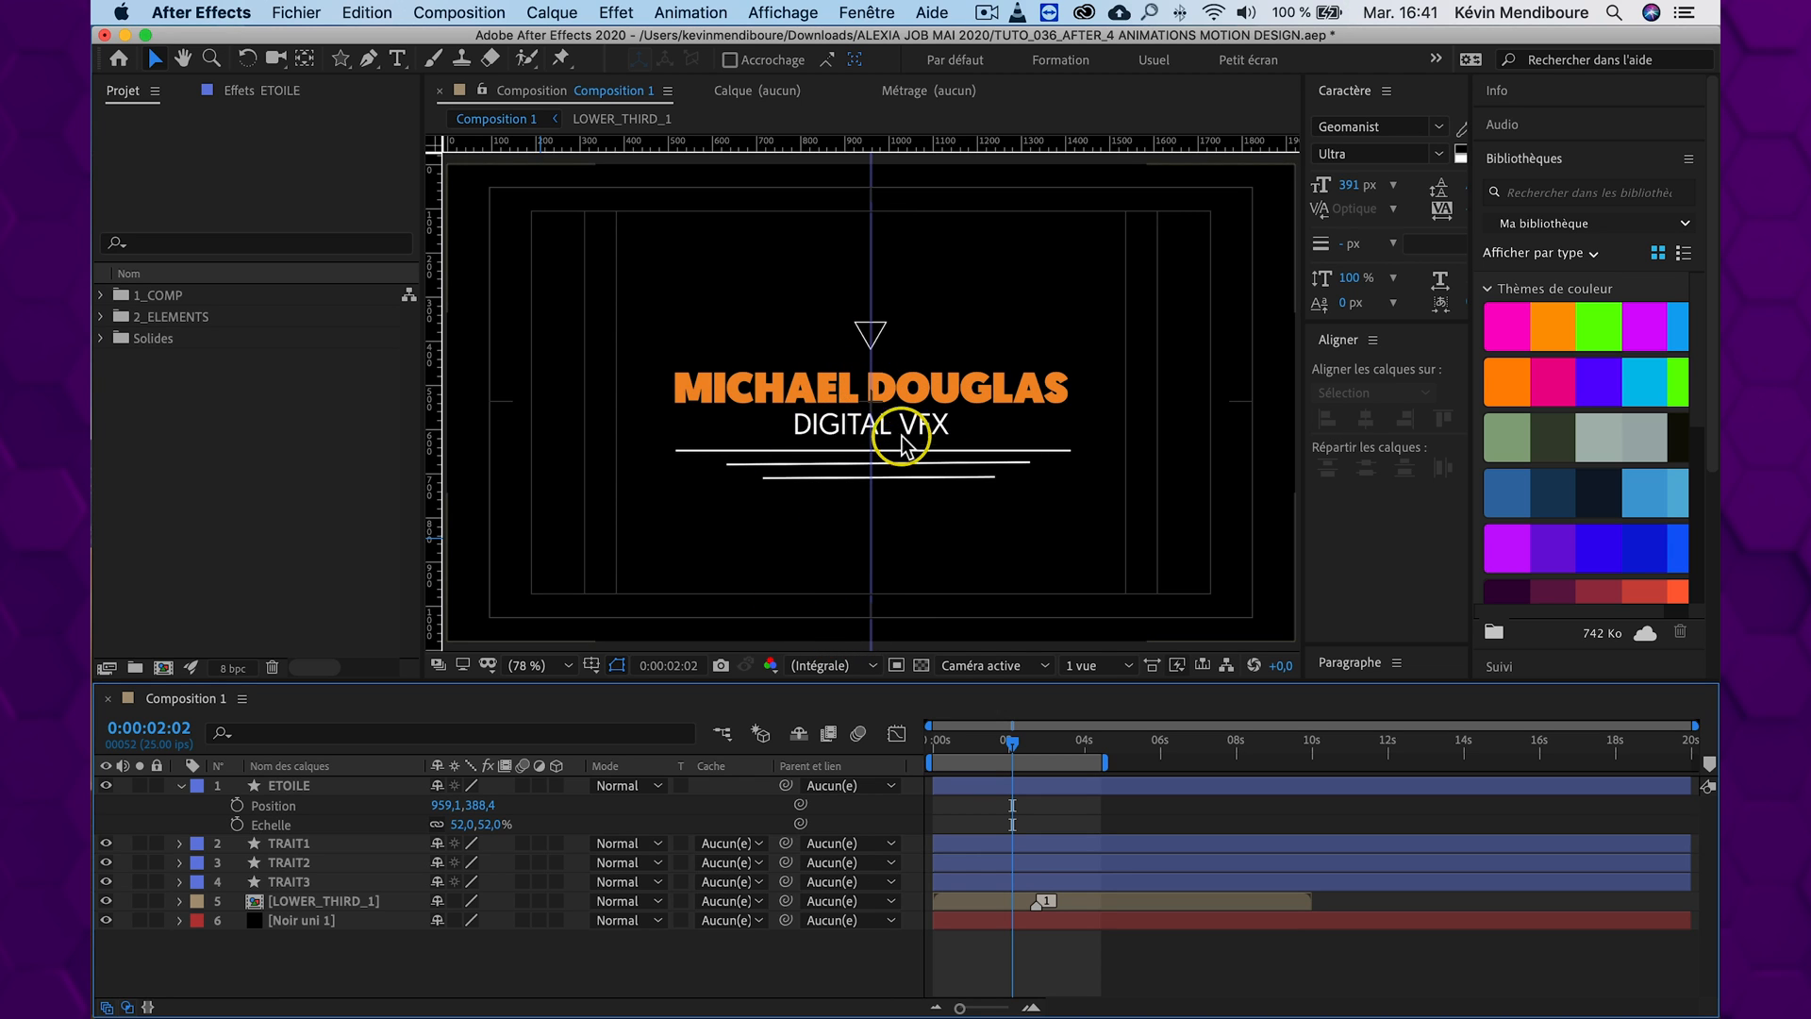
Hide the composition guides and isolate the TRAIT1 layer with Solo
key("apostrophe")
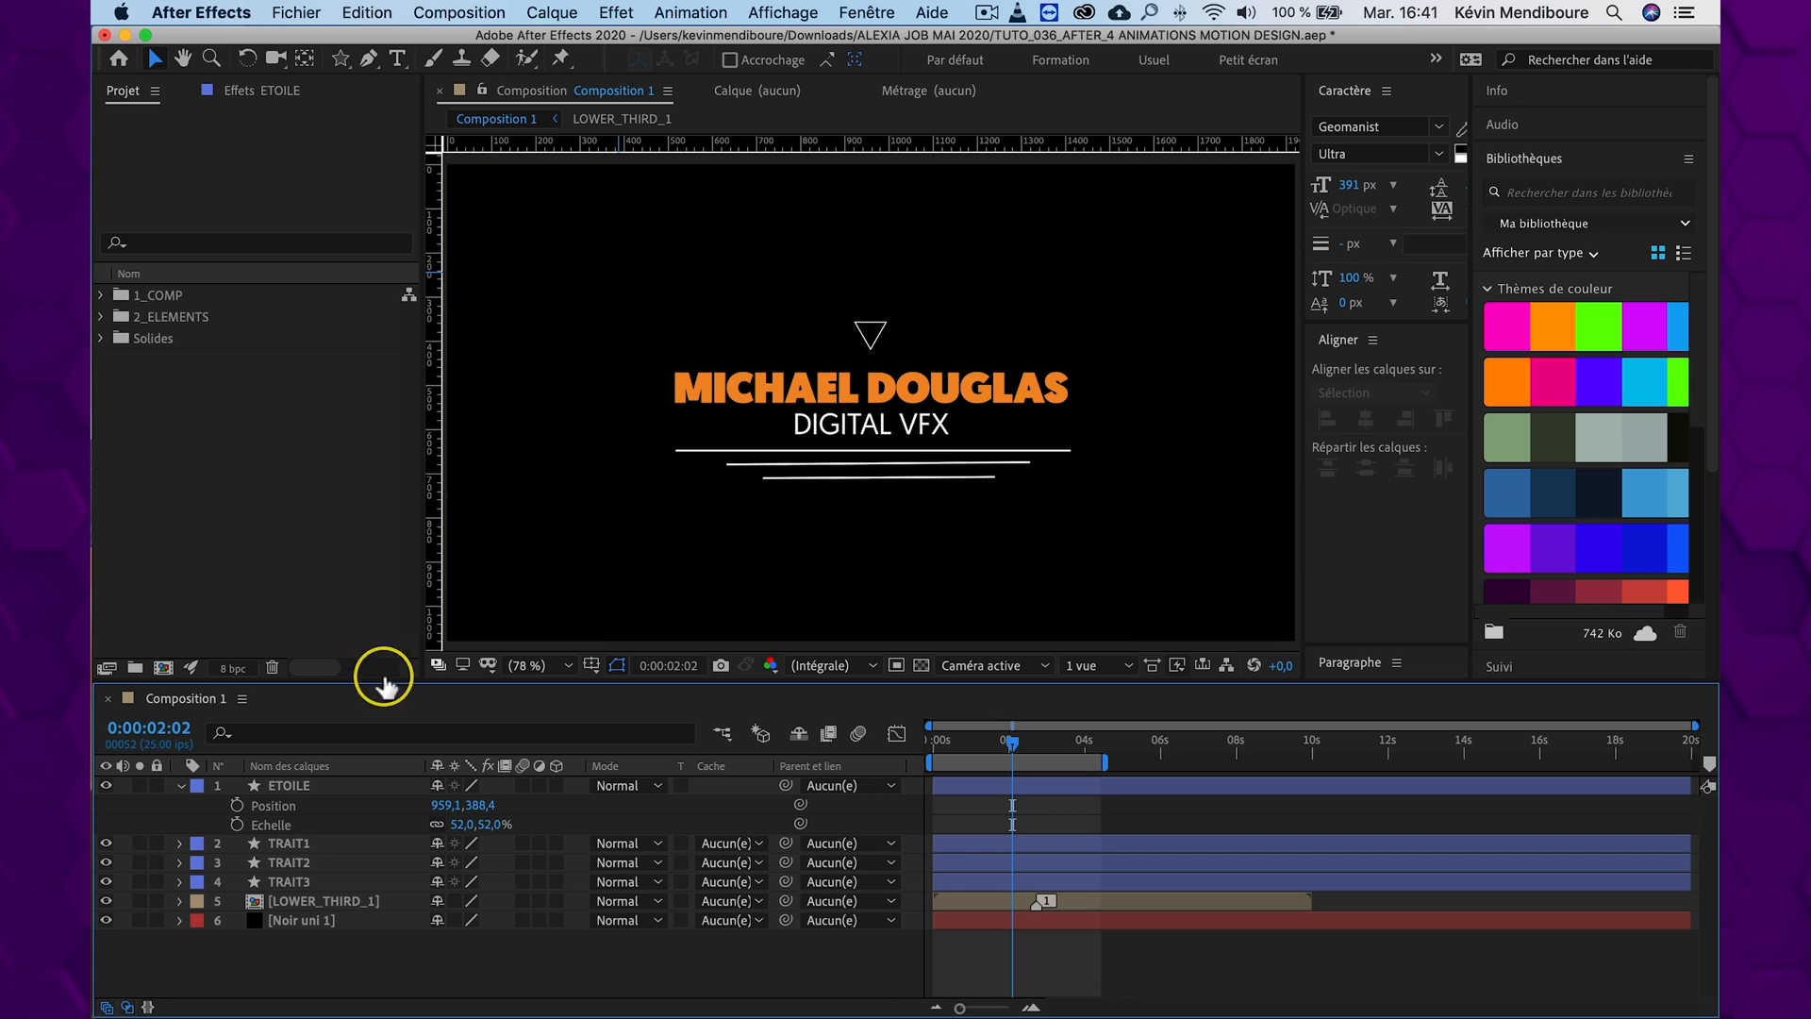
left_click(294, 845)
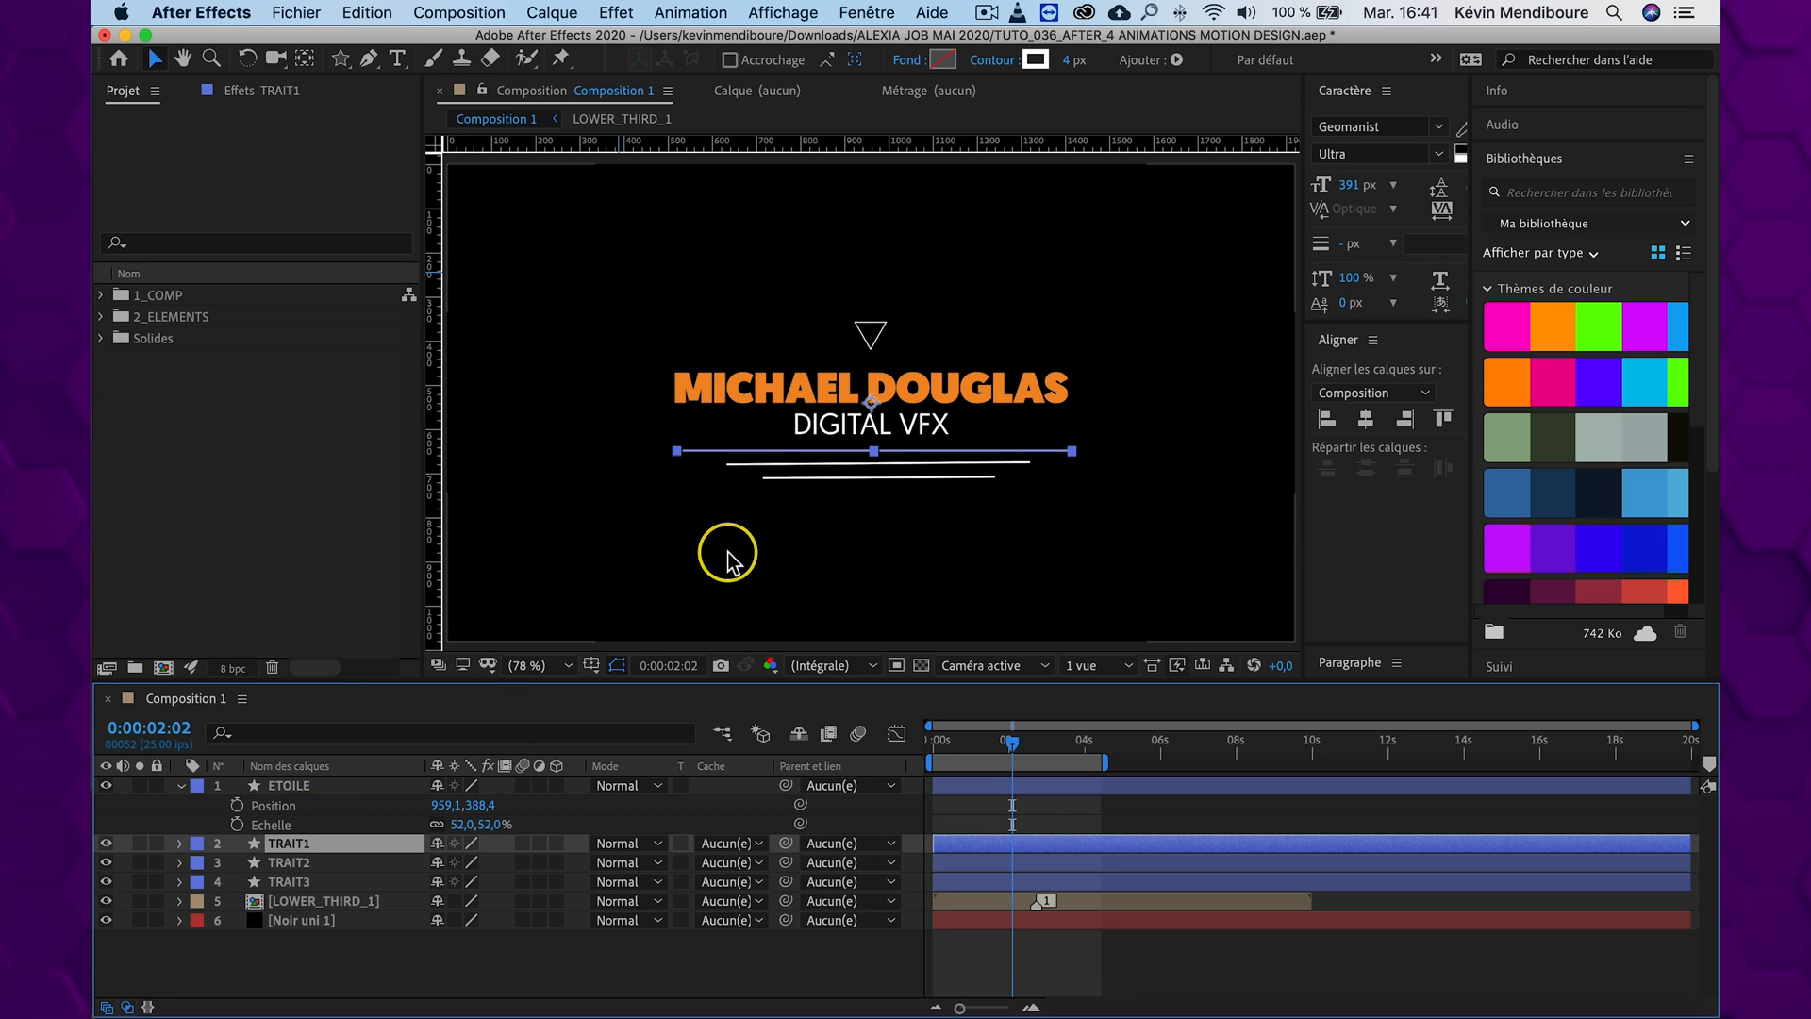
left_click(140, 842)
left_click(407, 958)
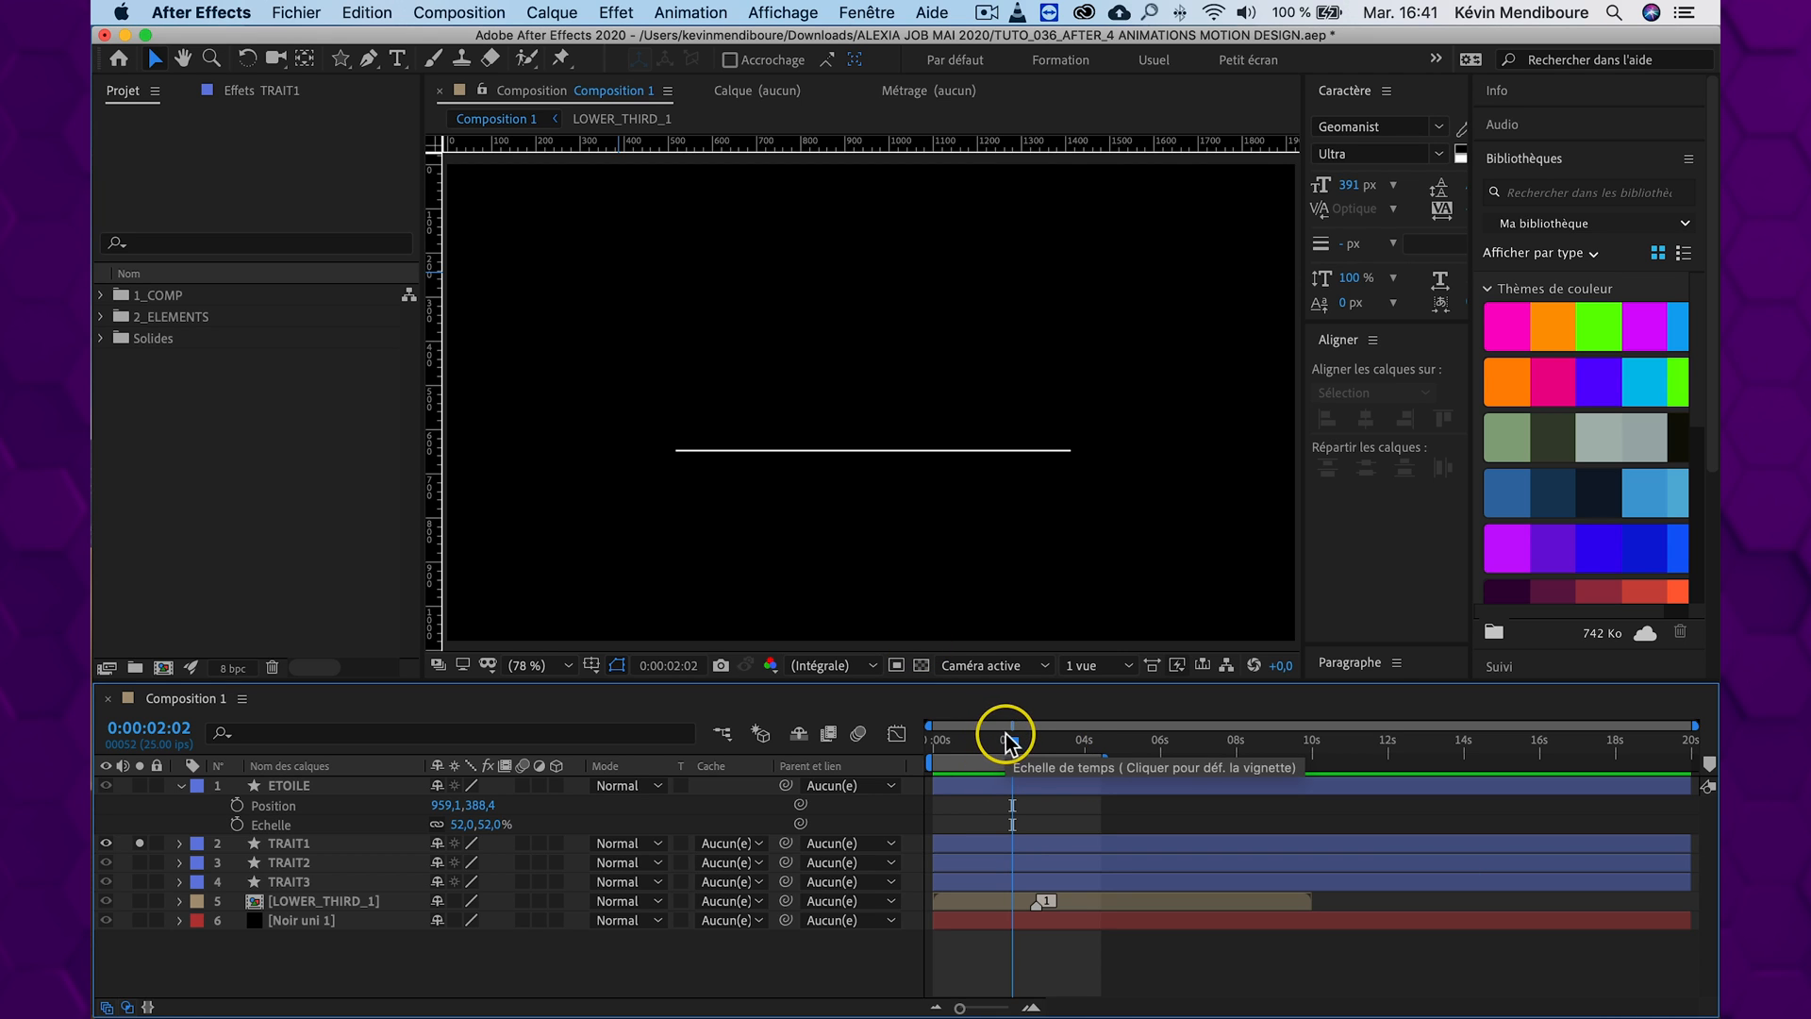
Return to 0:00:00:00 and add a Réduire les tracés (Trim Paths) operator to the contents of TRAIT1
left_click_drag(970, 736, 920, 741)
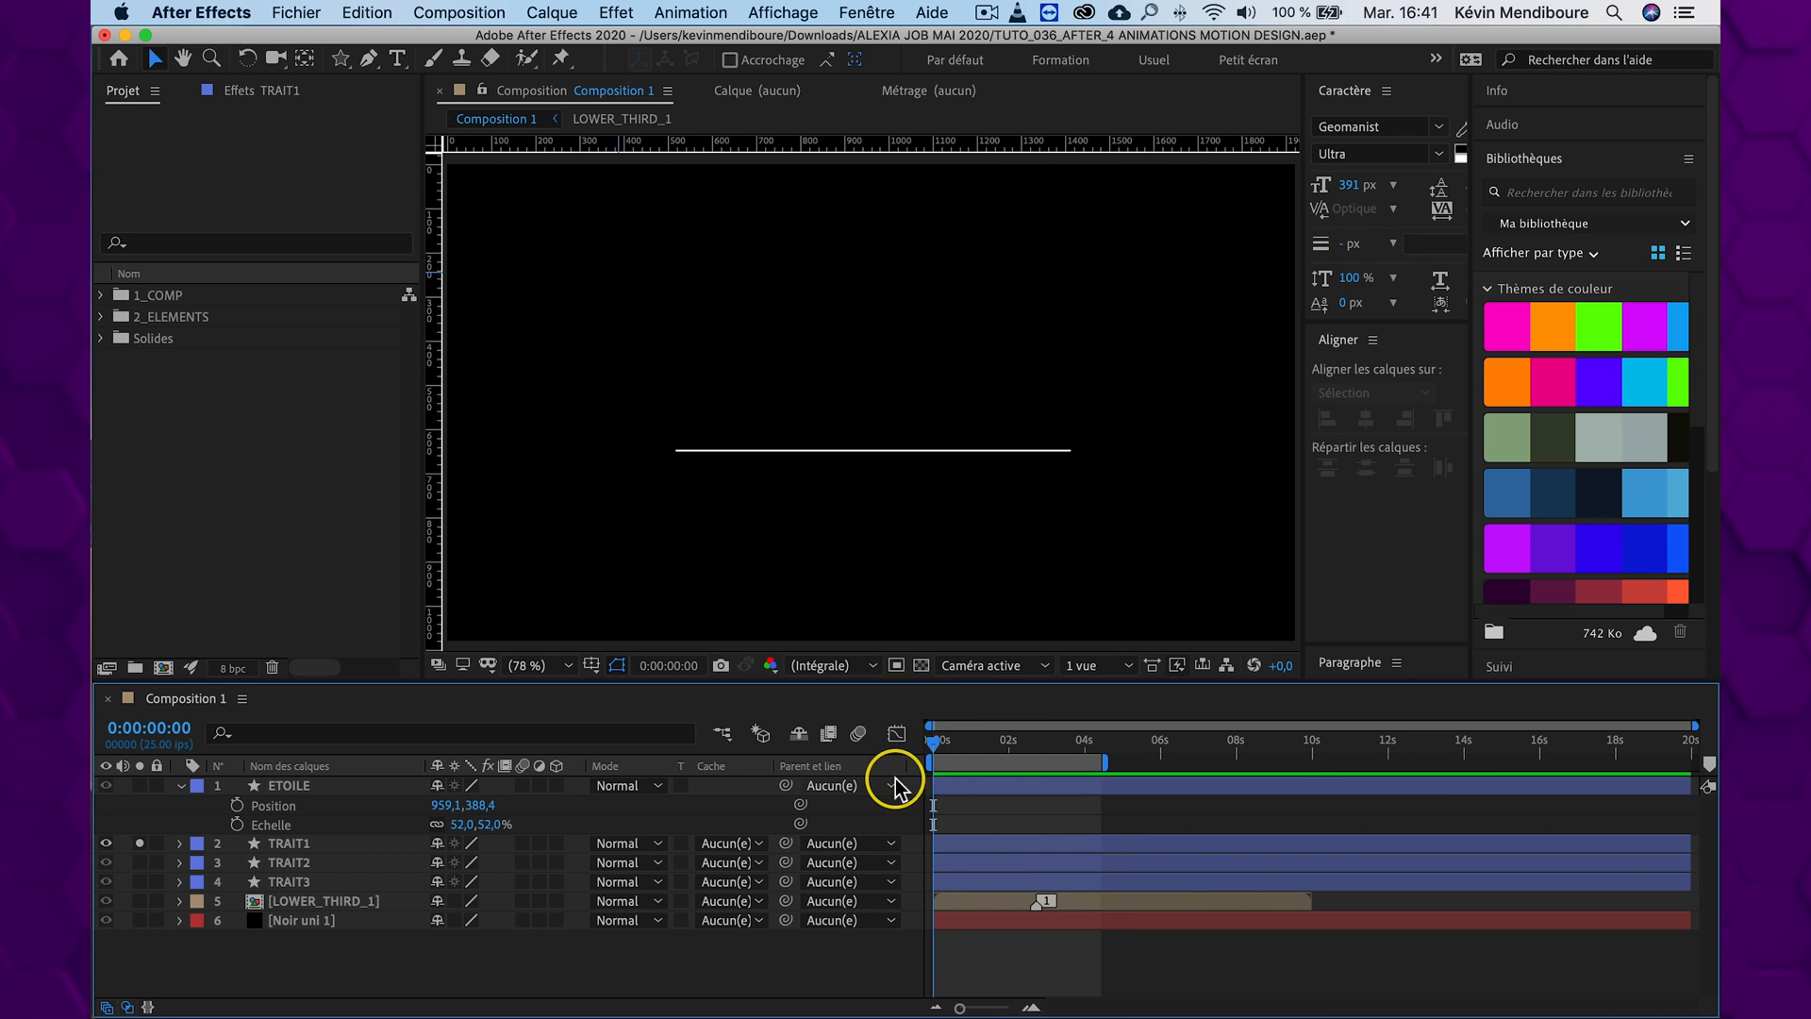
left_click(281, 844)
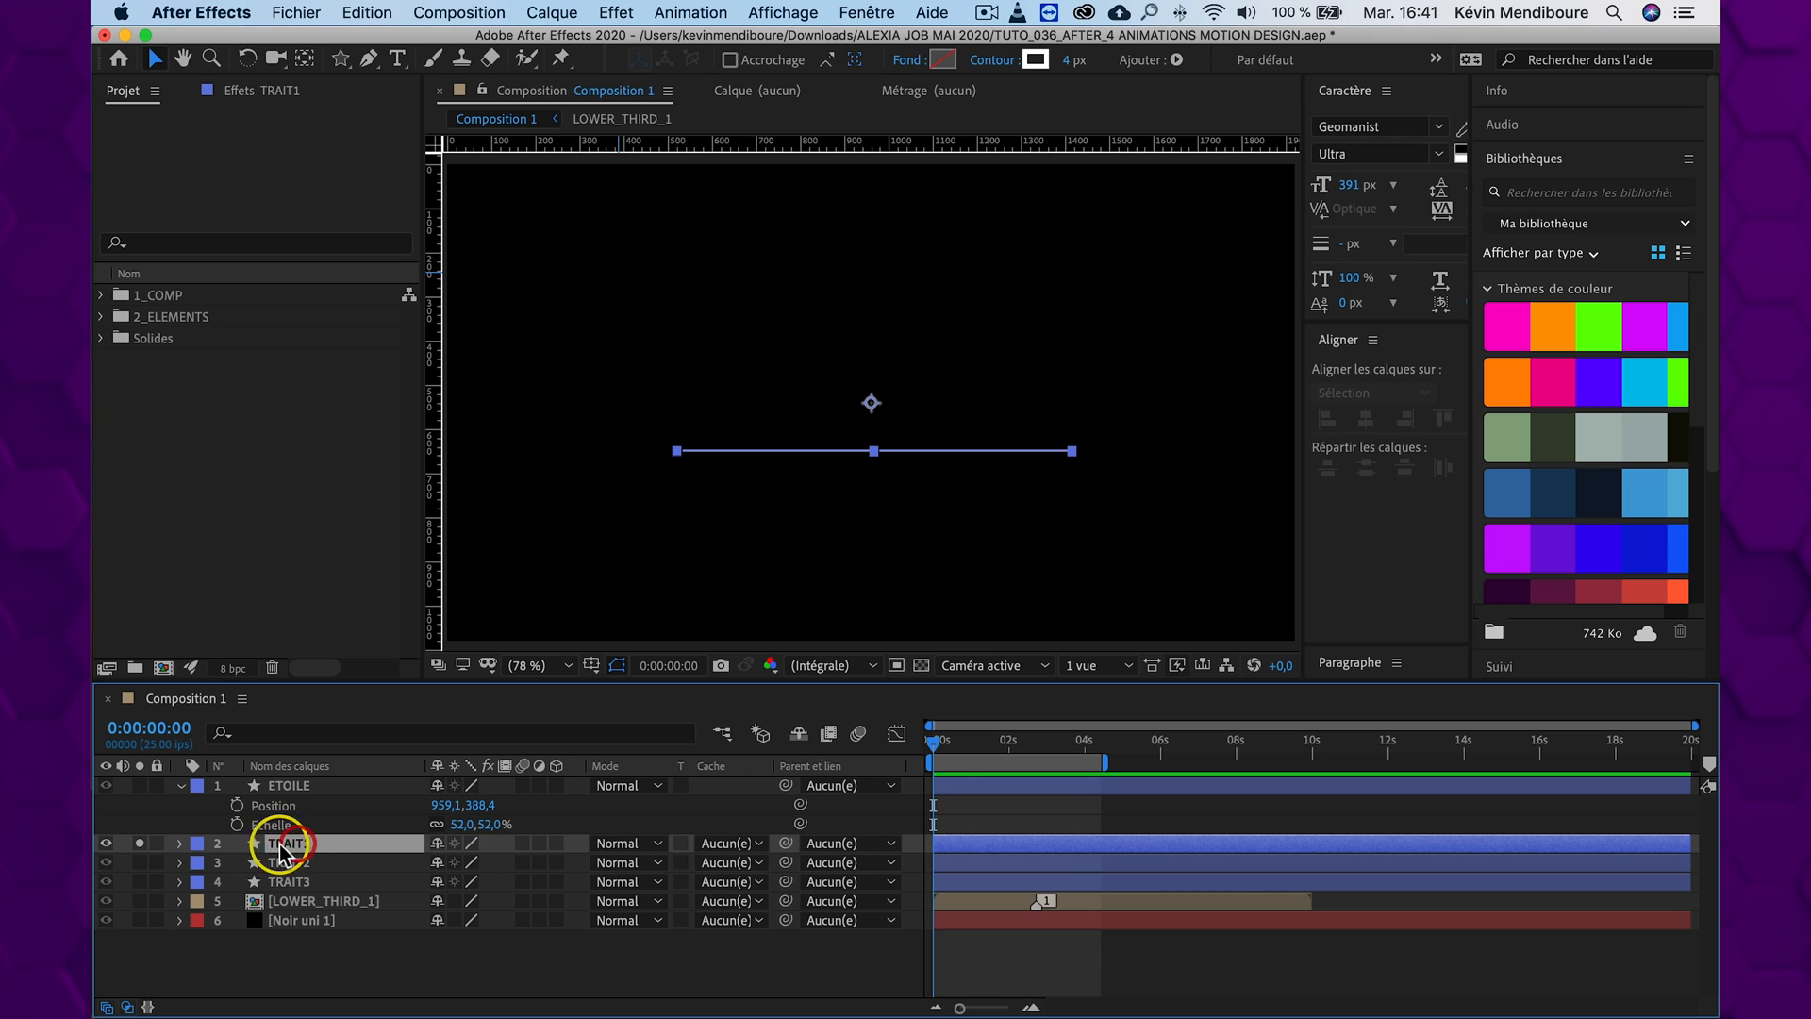
left_click(179, 844)
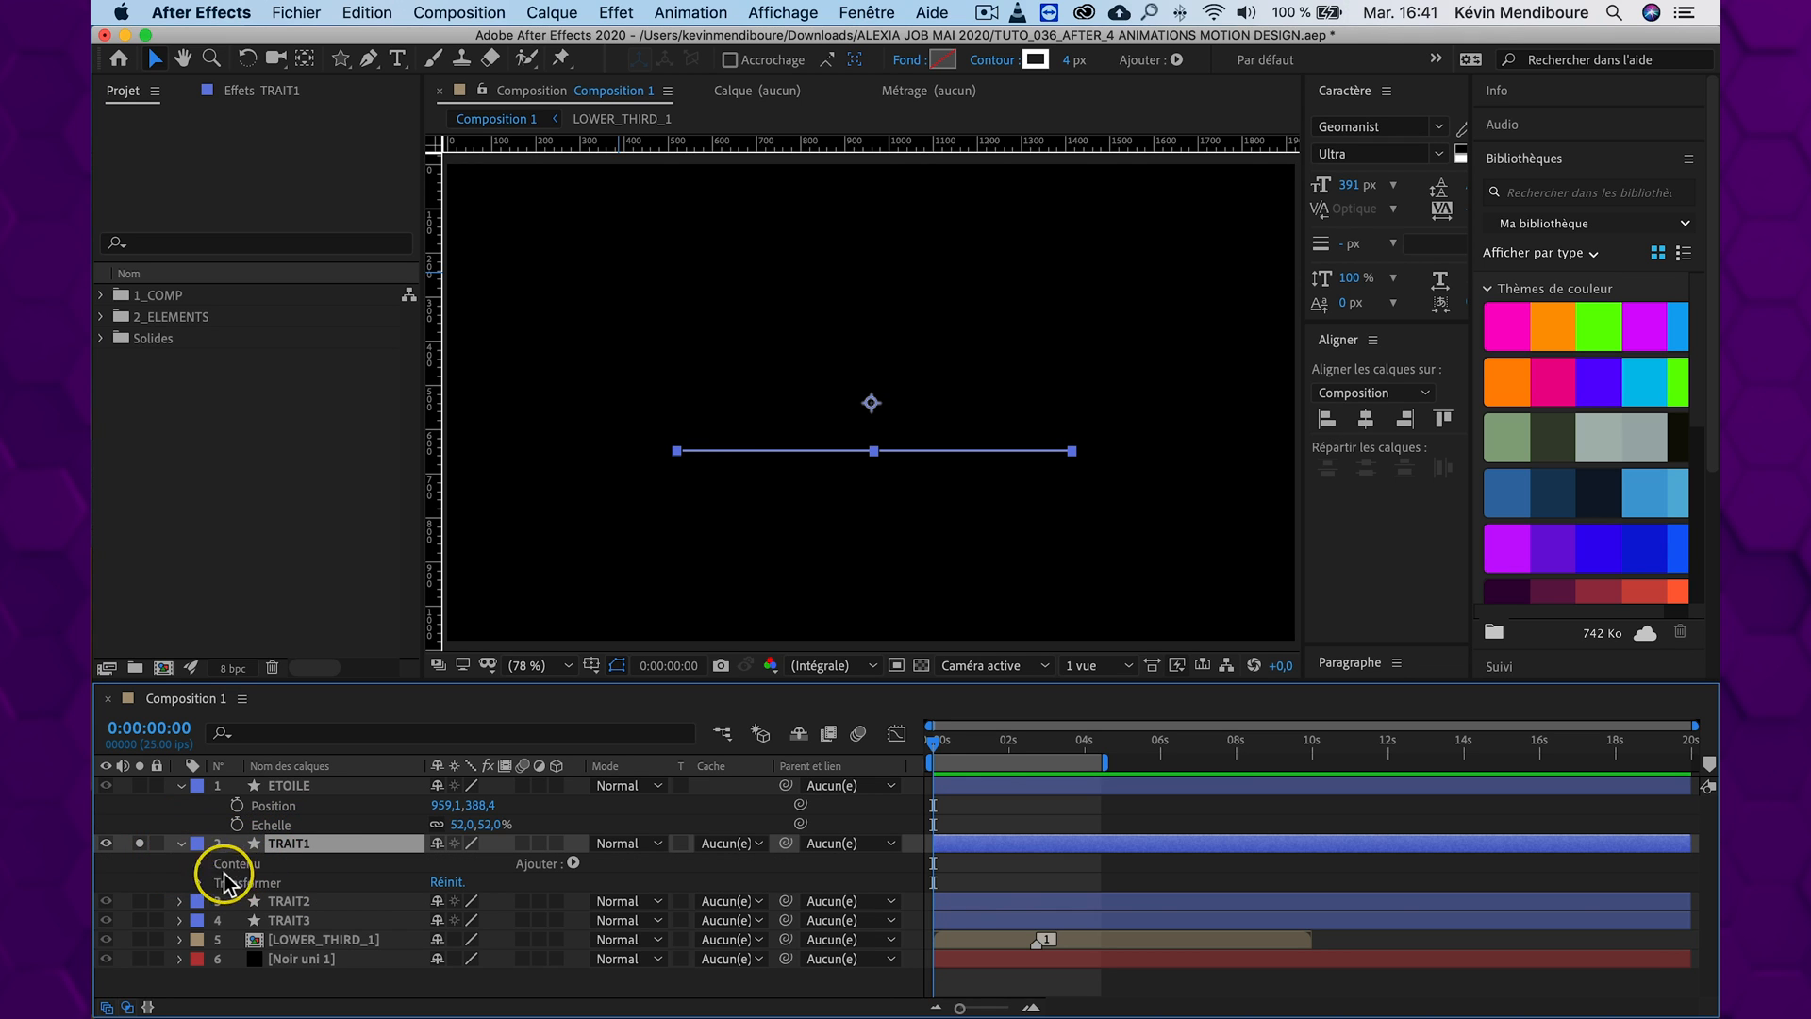
left_click(200, 865)
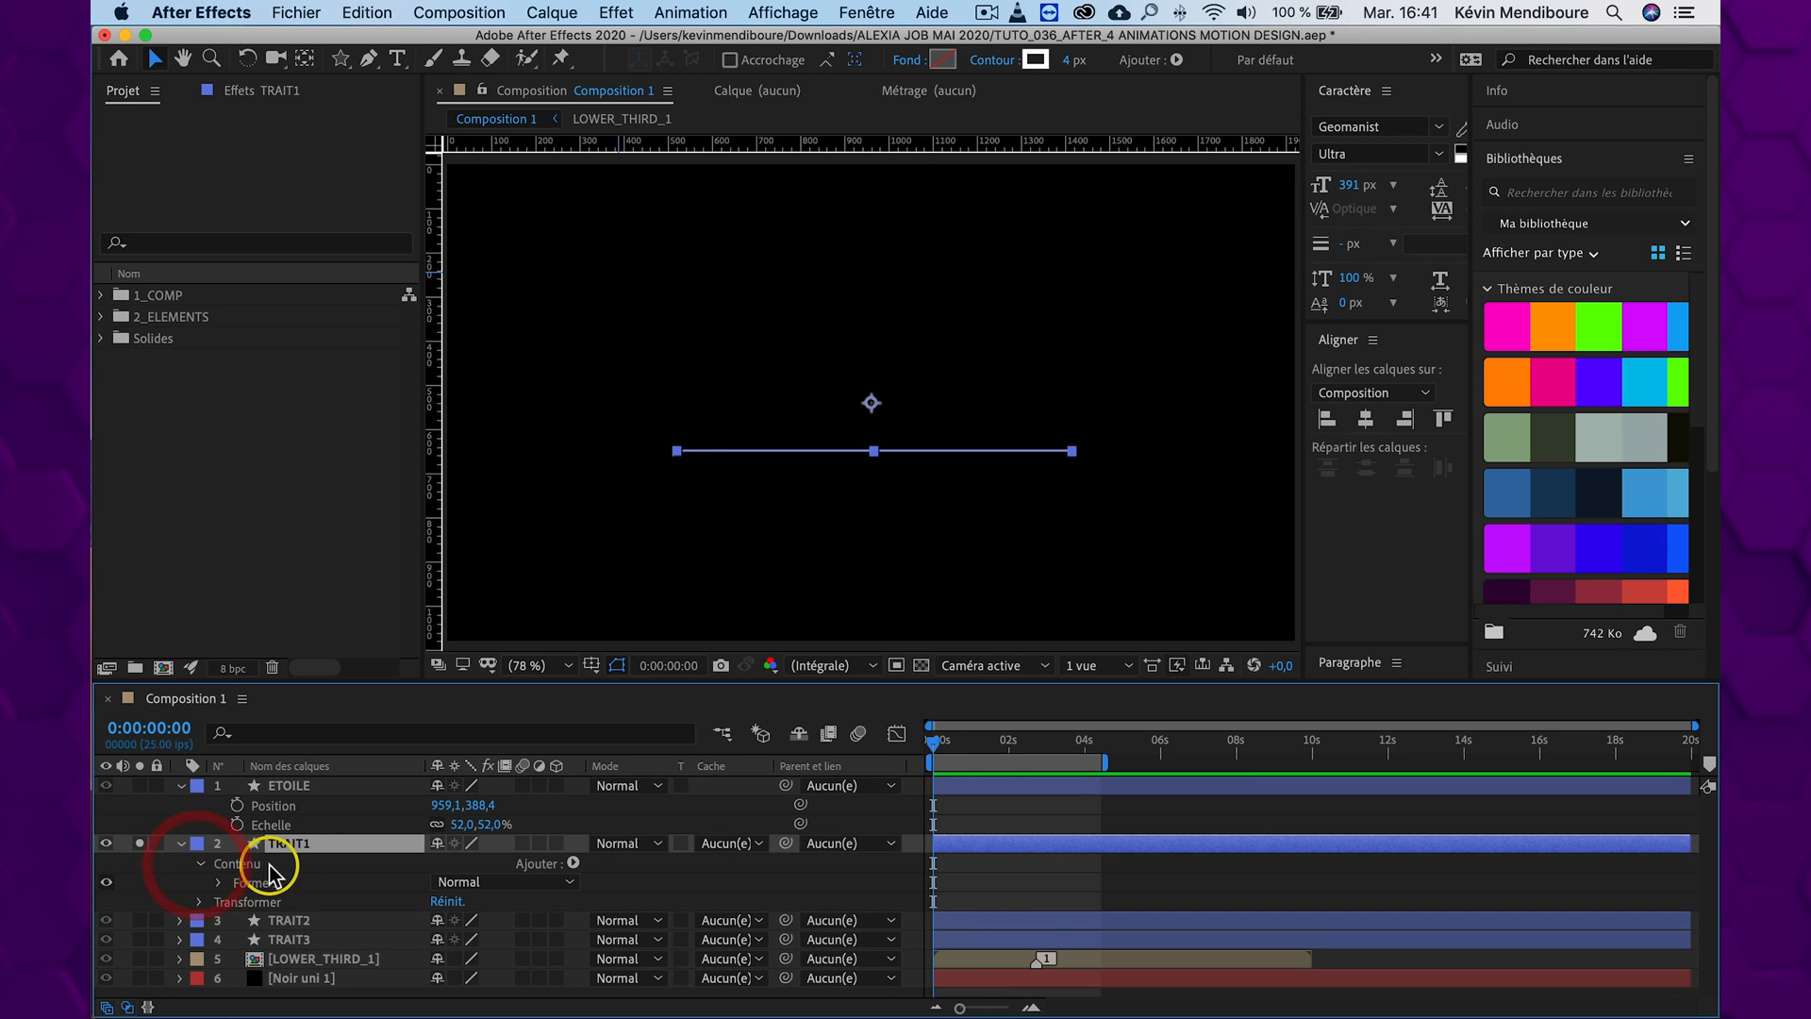
left_click(574, 863)
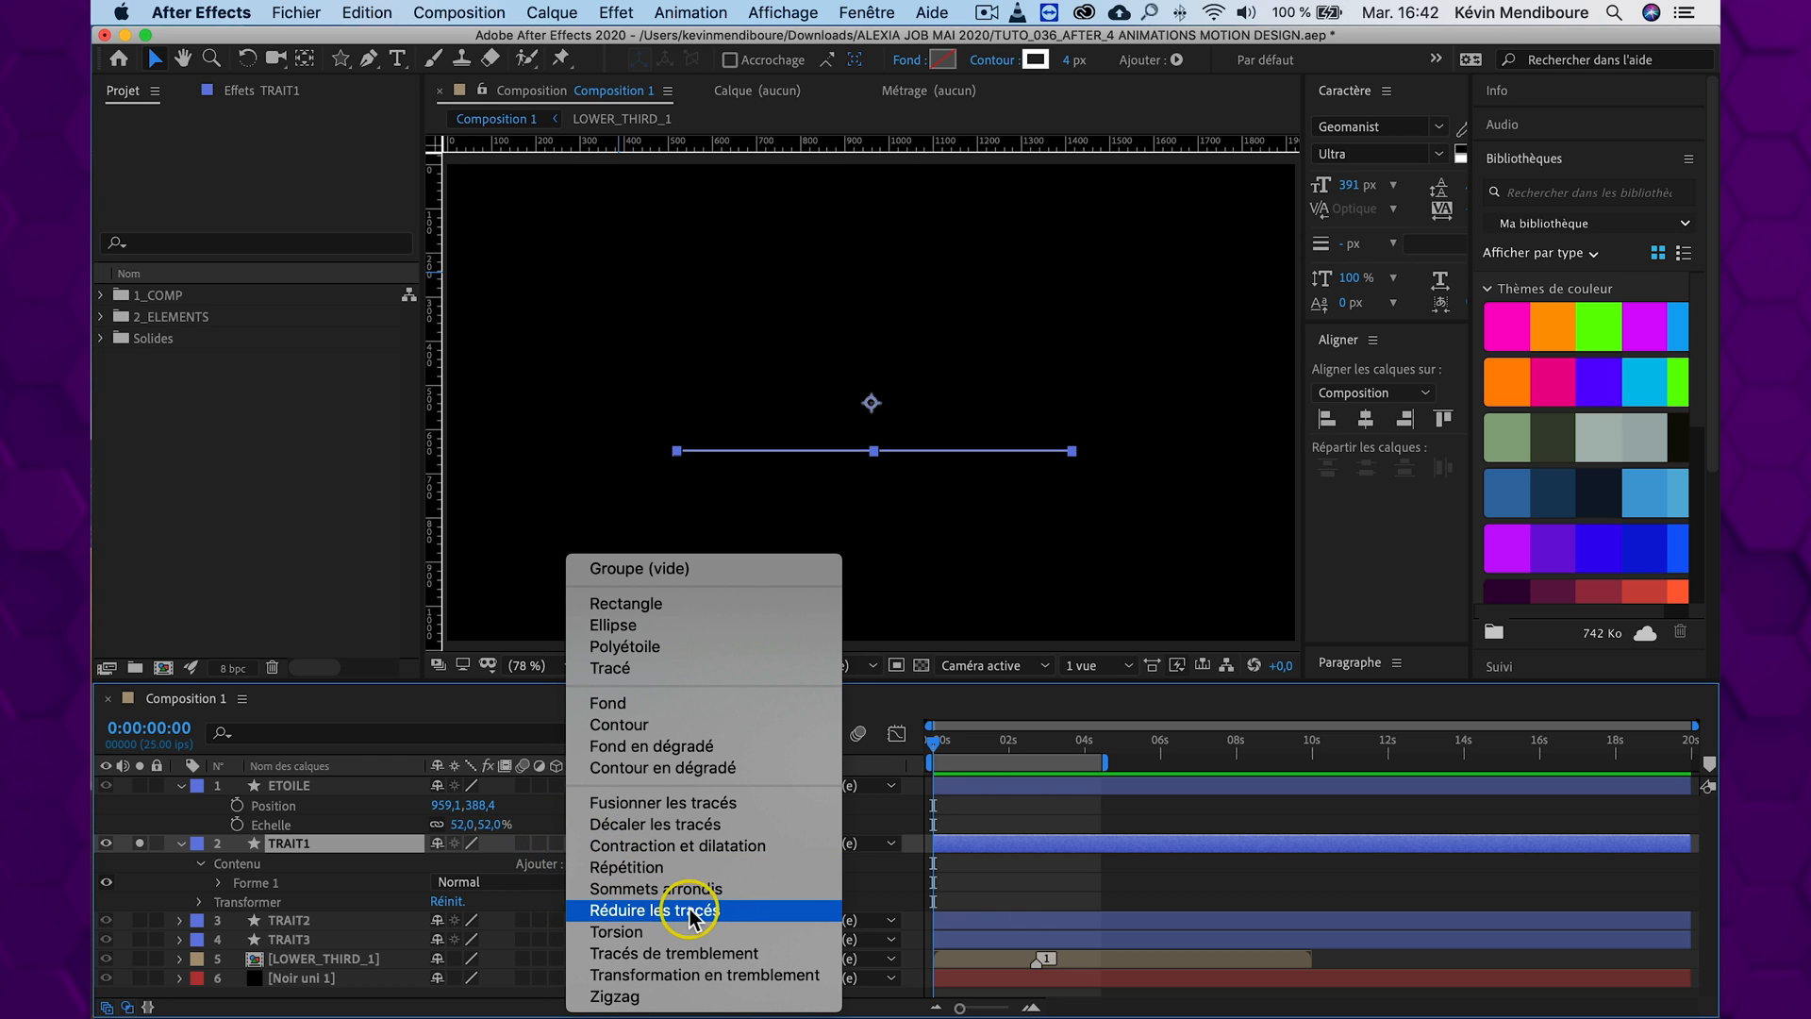
left_click(721, 919)
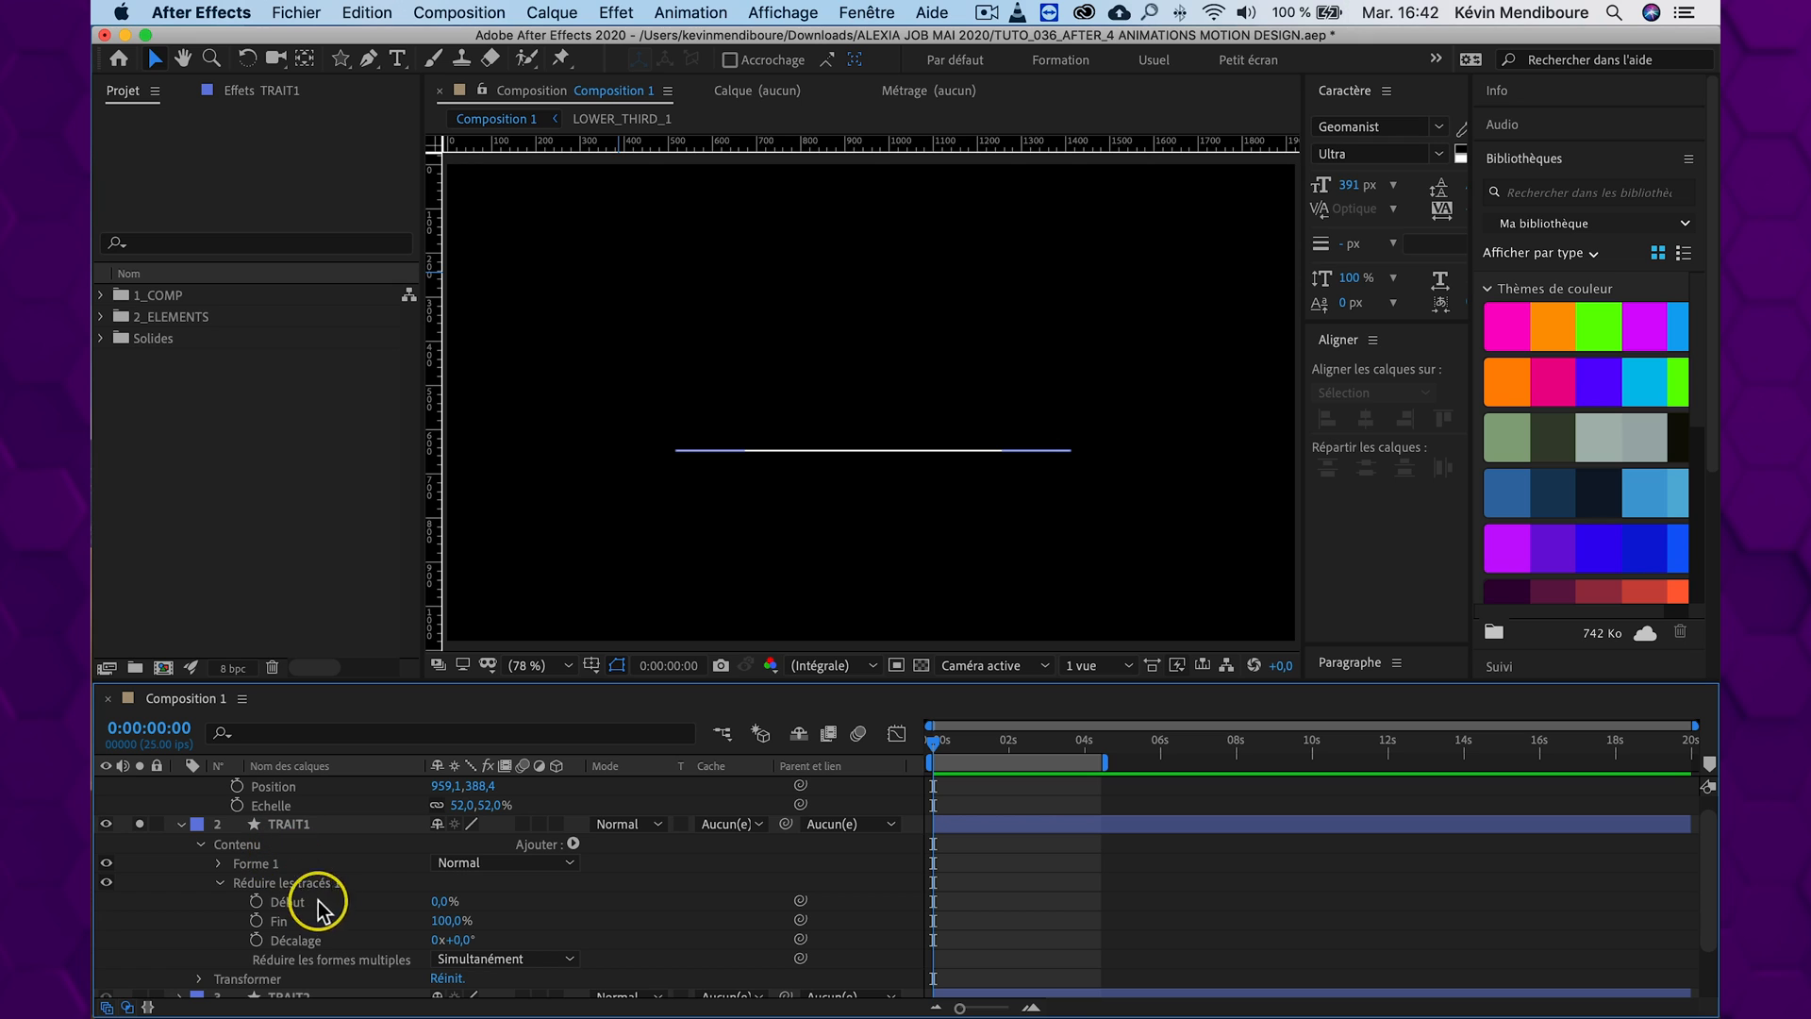
Test the Début trim value of TRAIT1 at 29% and turn off the visibility of mask and shape paths
mouse_move(445, 902)
left_mouse_down()
mouse_move(501, 898)
mouse_move(469, 889)
left_mouse_up()
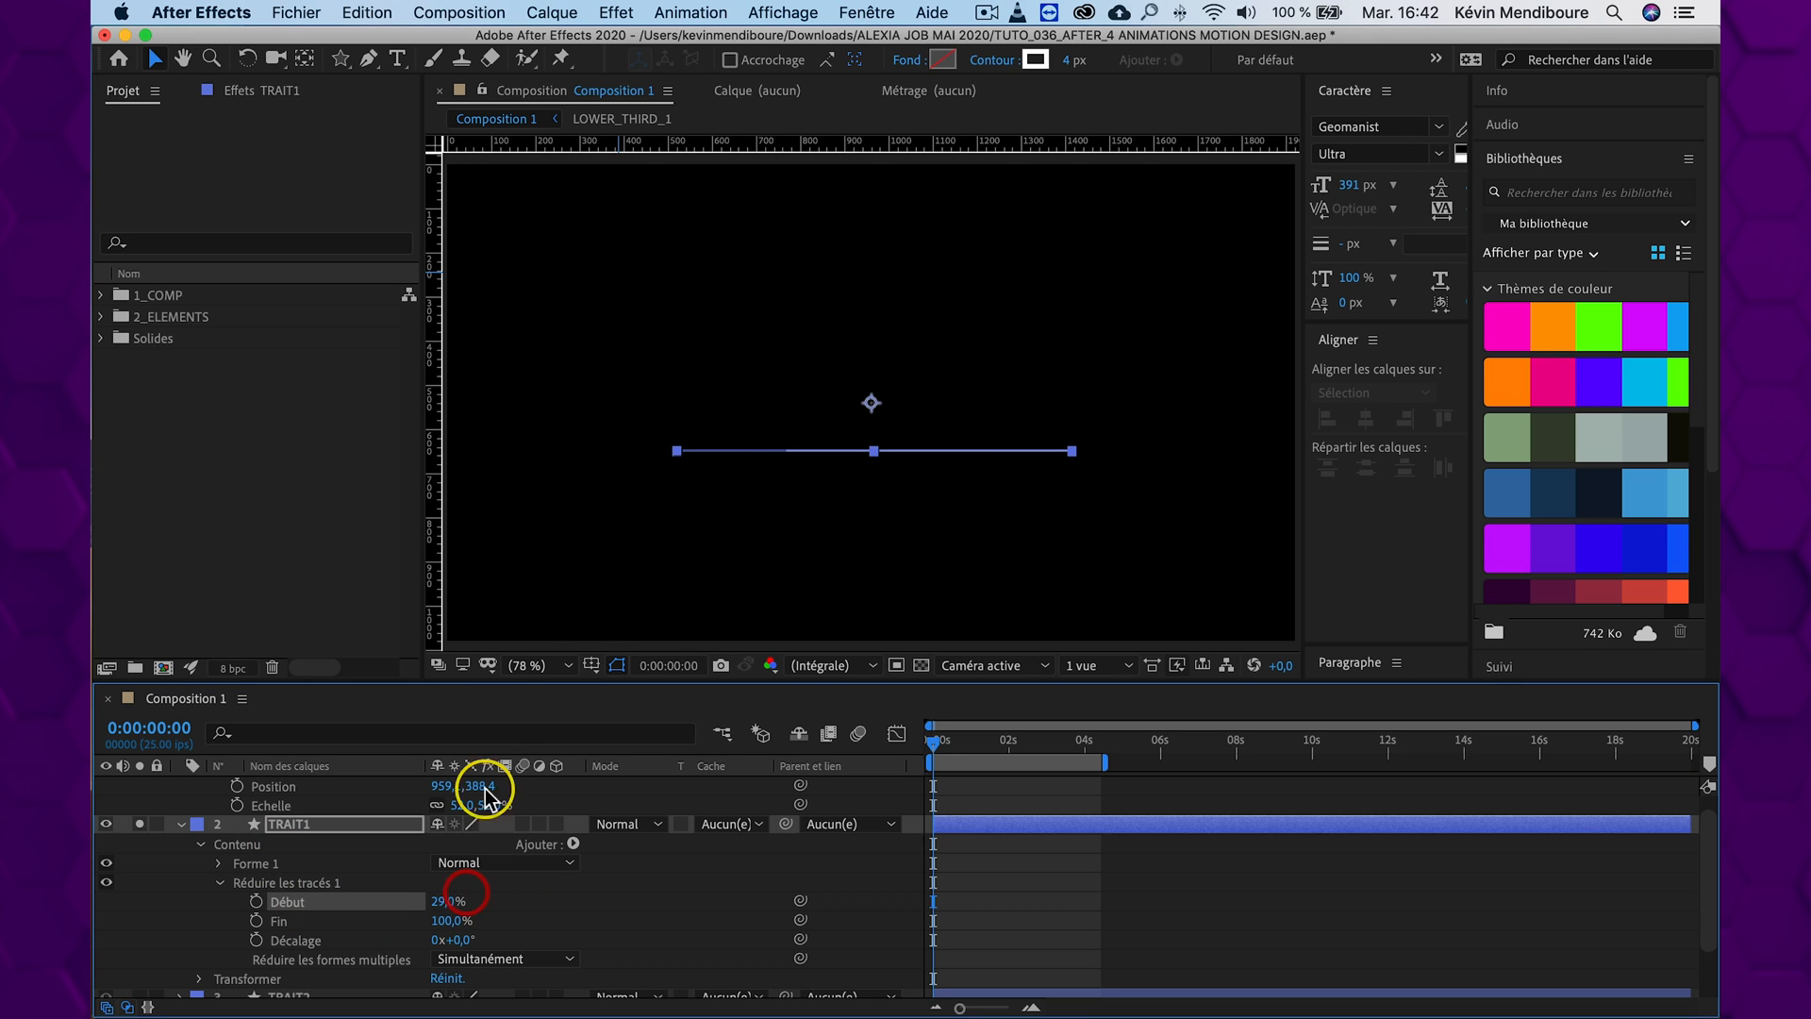
left_click(617, 672)
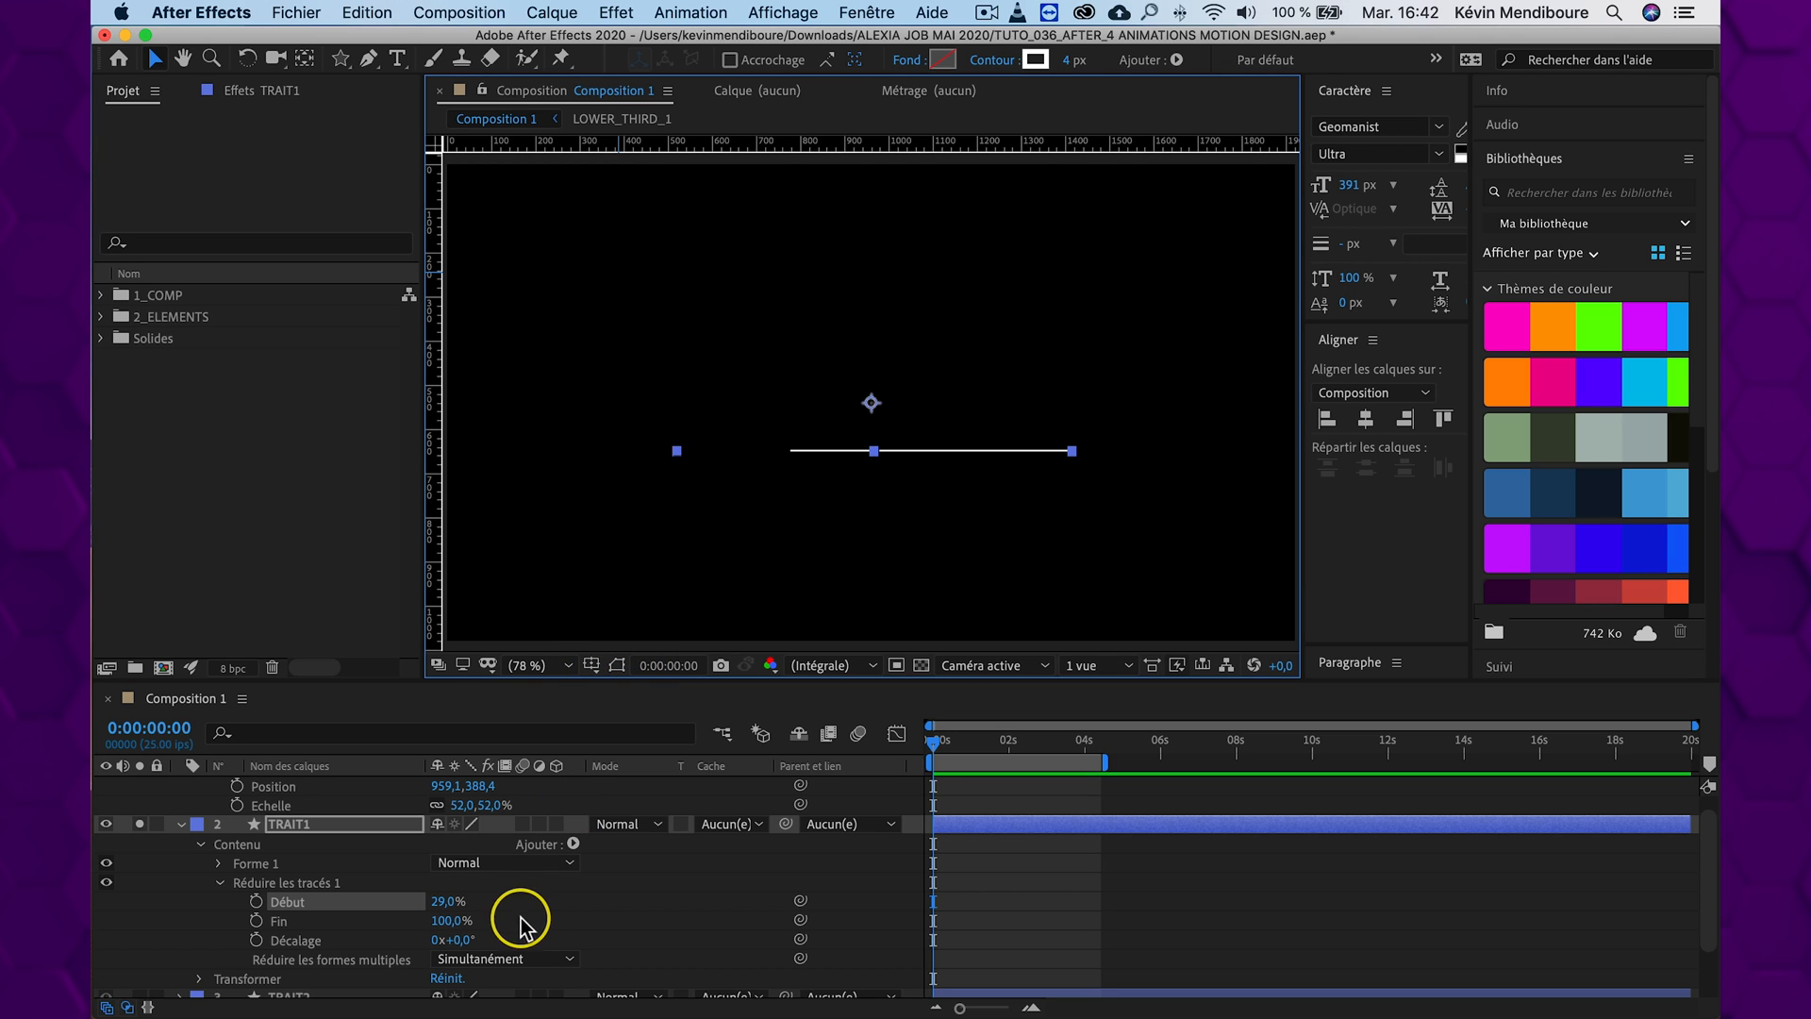
mouse_move(444, 902)
left_mouse_down()
mouse_move(382, 898)
mouse_move(472, 899)
left_mouse_up()
key("super+z")
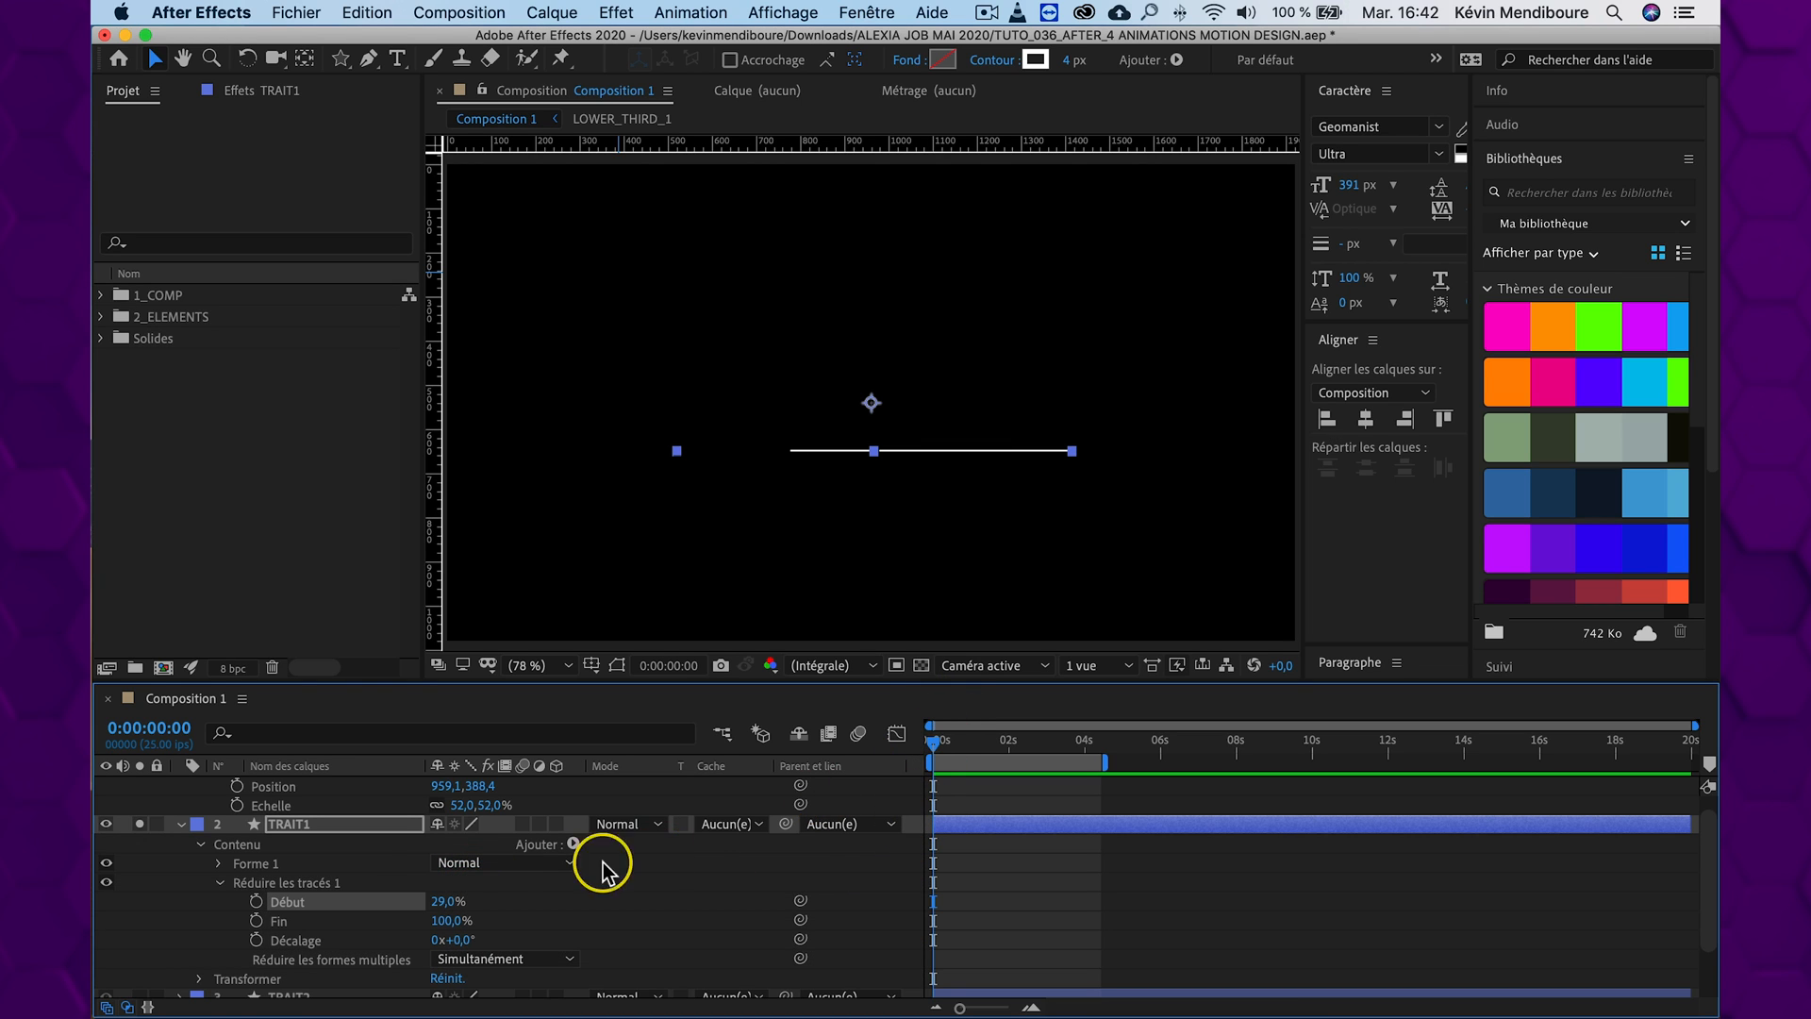
left_click(693, 858)
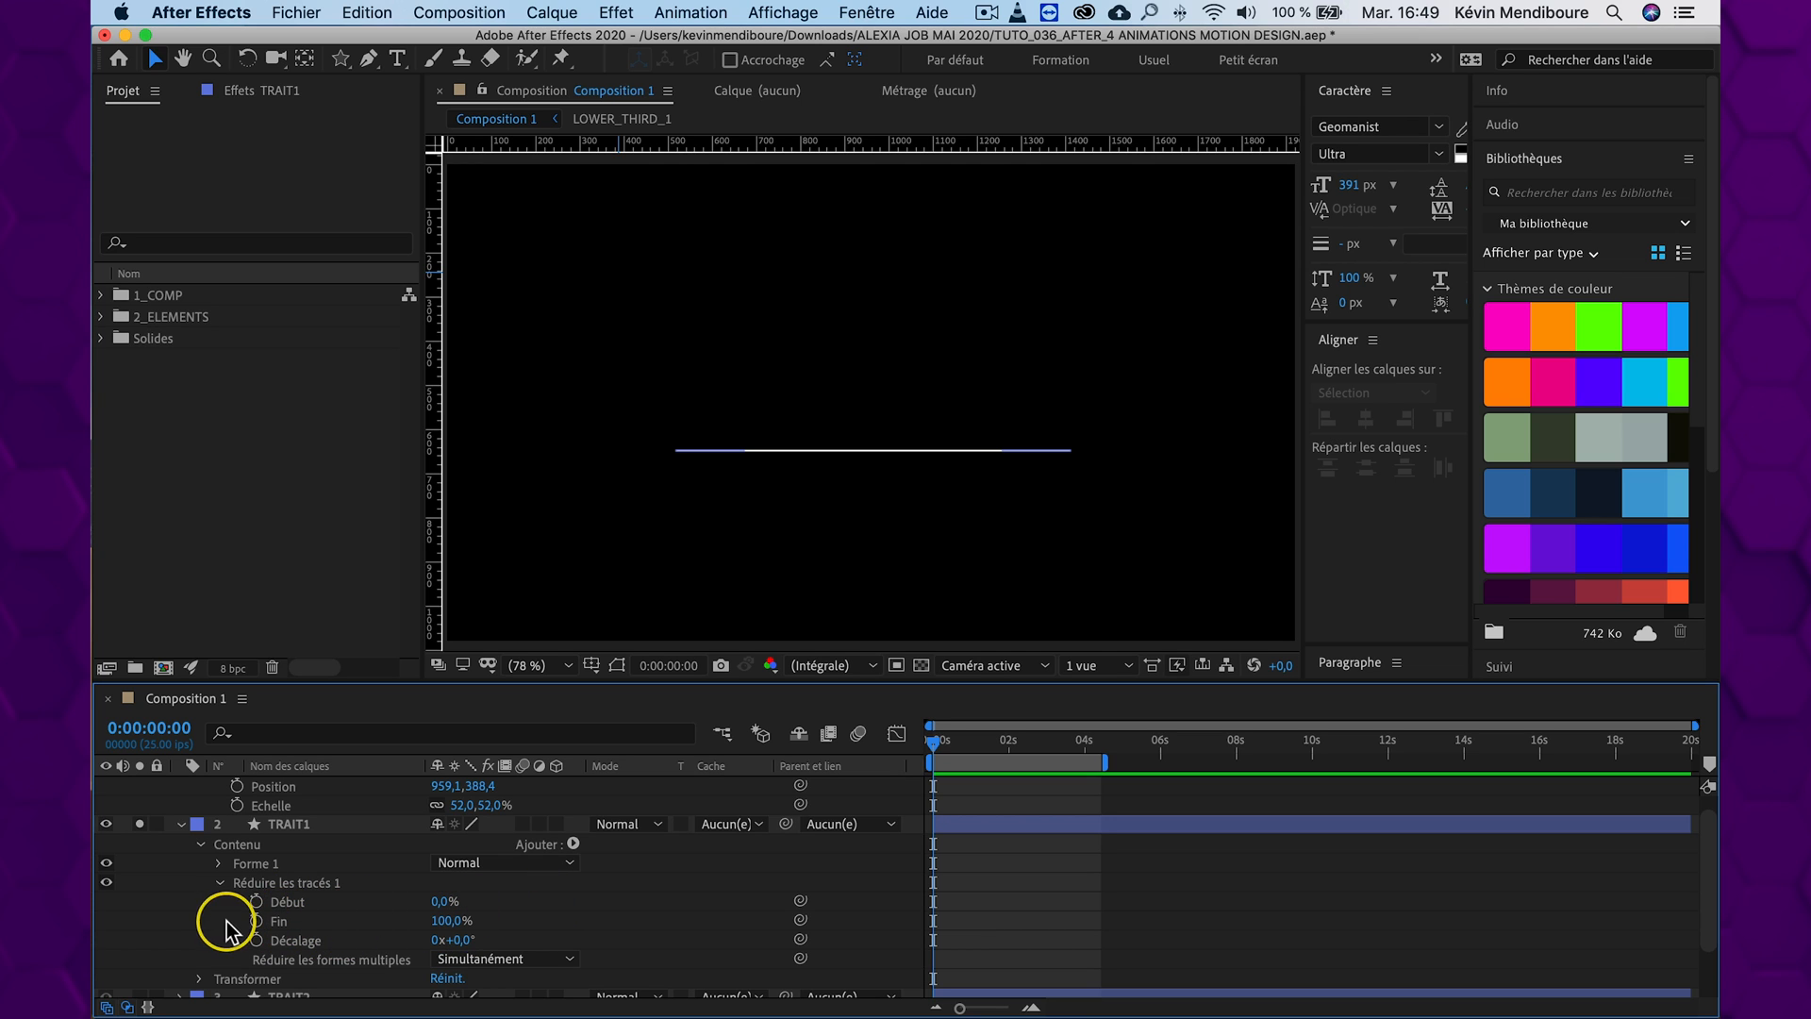
Keyframe TRAIT1's Début from 0% at 0:00:00:00 to 100% at 0:00:03:07, and return to the start of the timeline
left_click(256, 903)
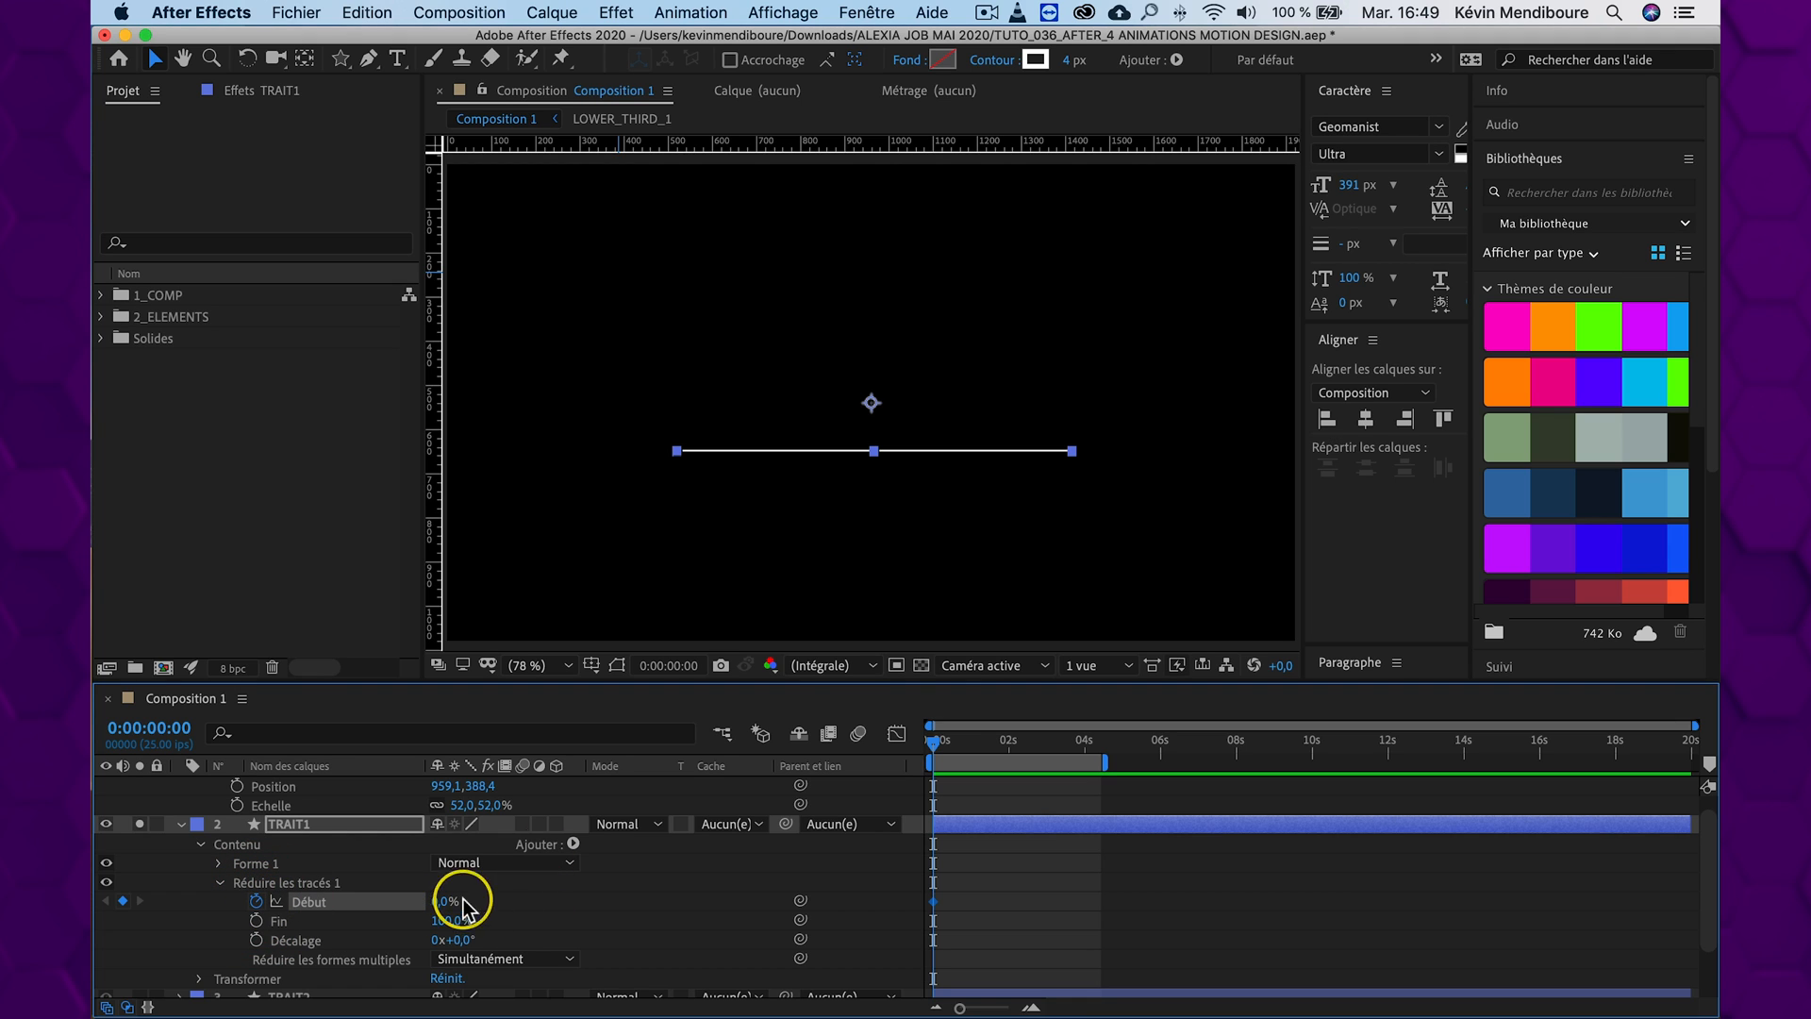
left_click_drag(942, 741, 1064, 736)
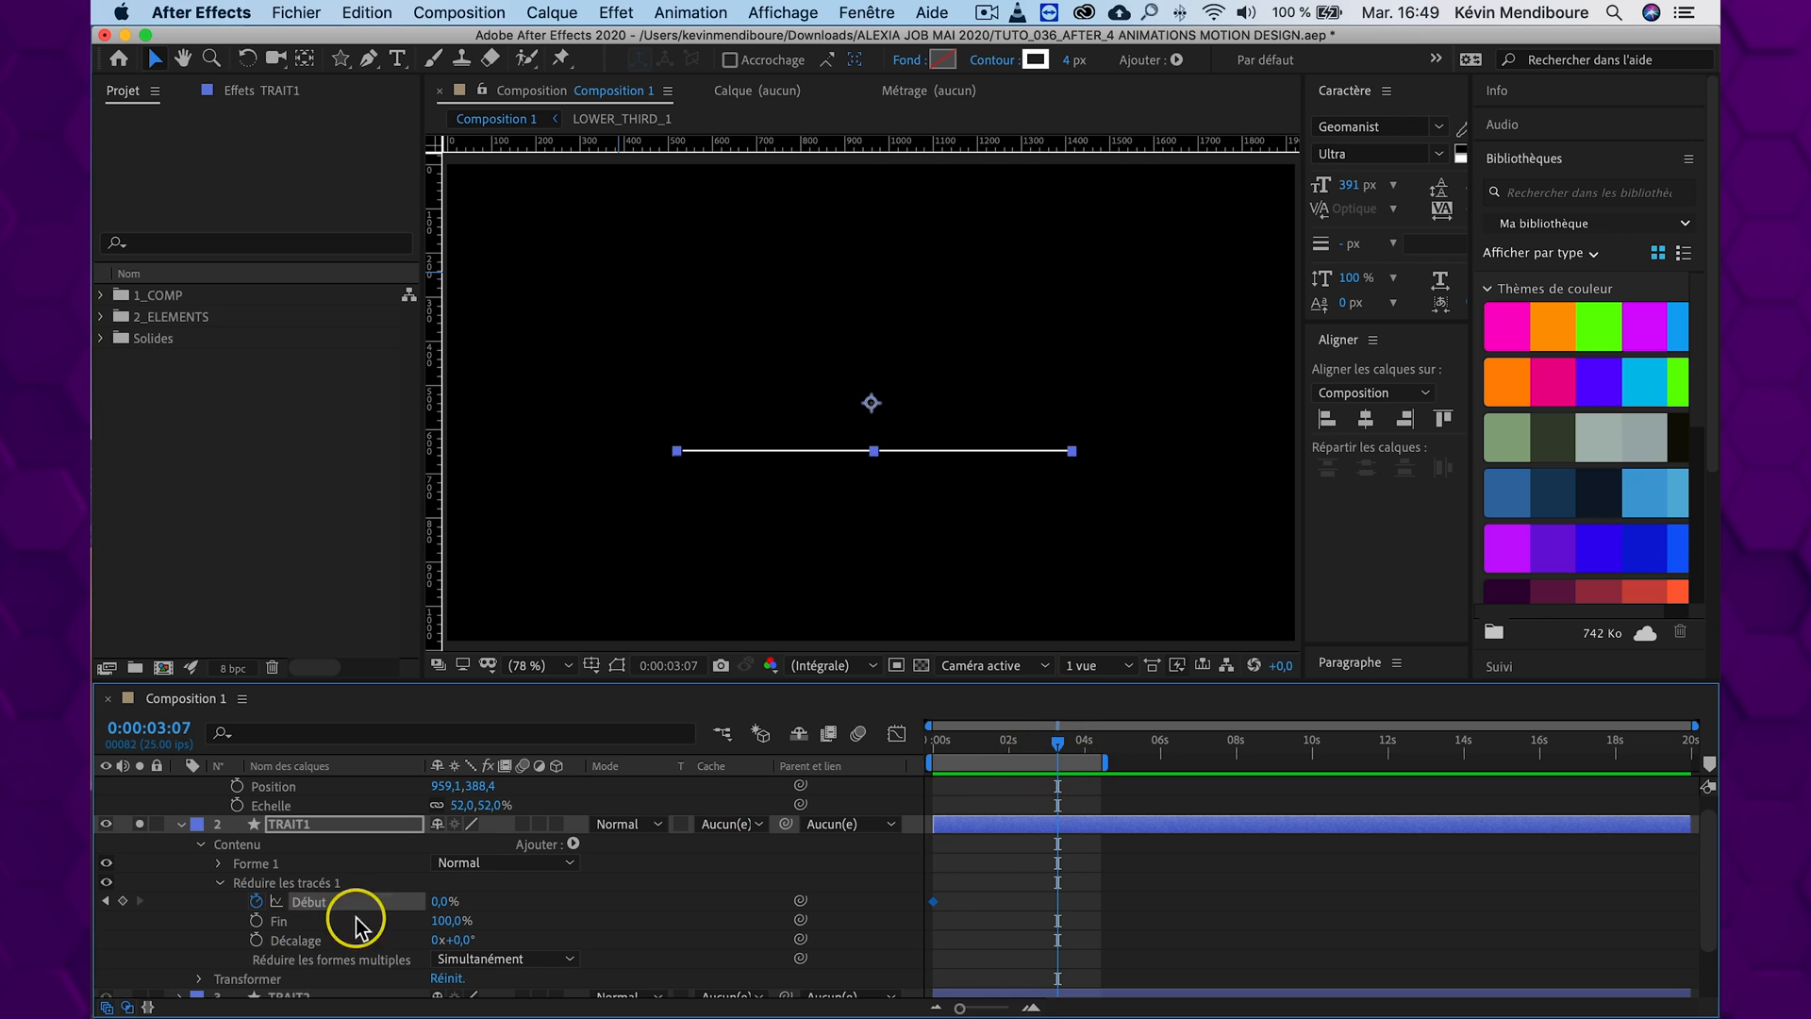
left_click_drag(444, 901, 698, 882)
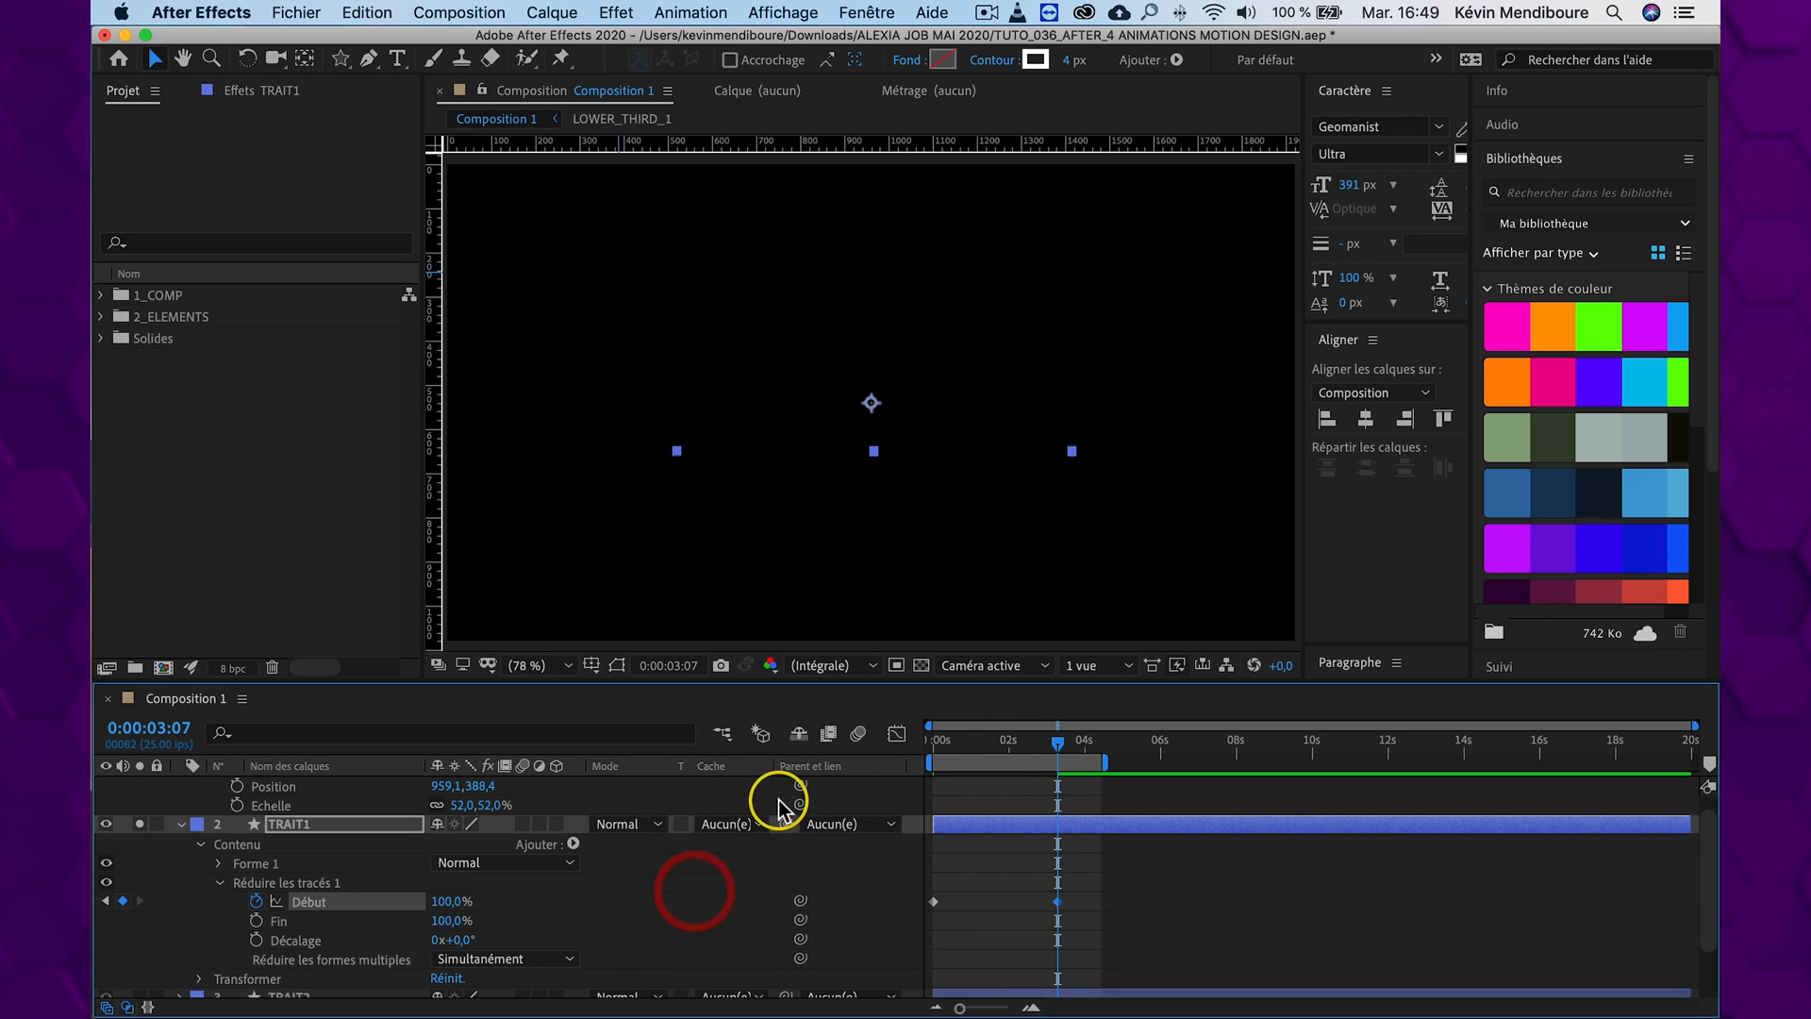
left_click_drag(1022, 740, 926, 738)
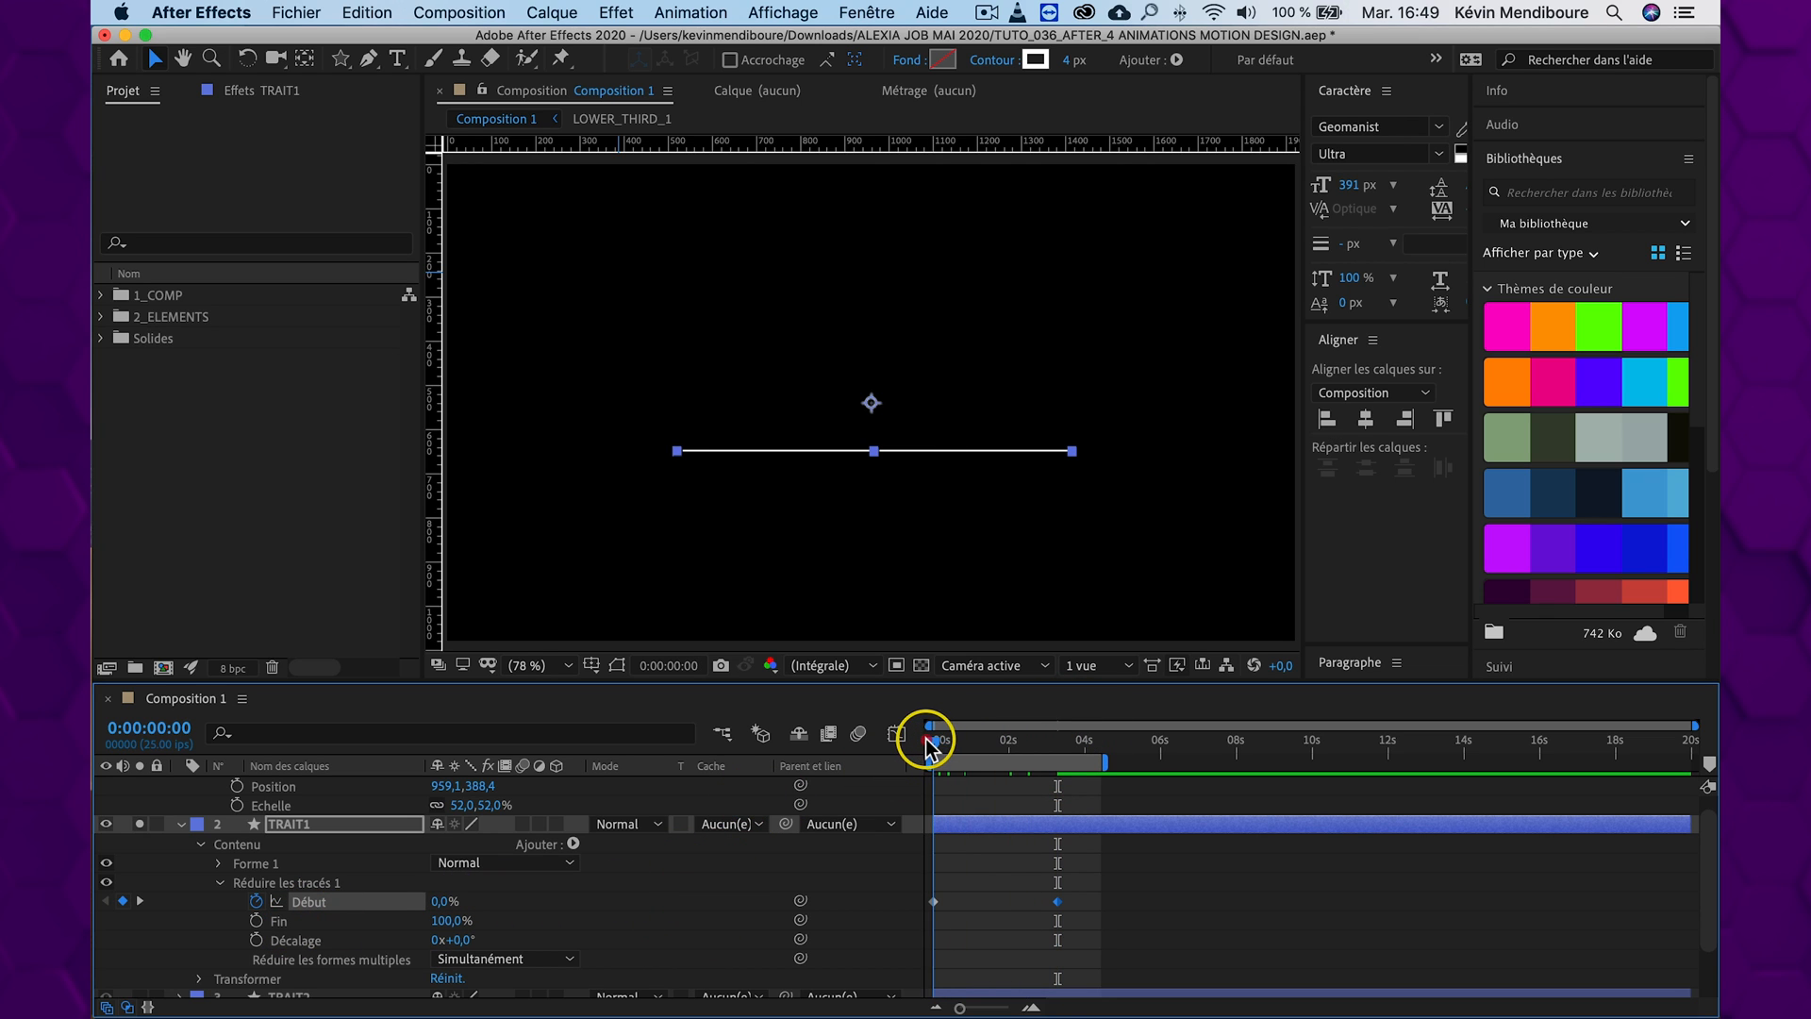
Keyframe TRAIT1's Fin trim value from 0% at 0:00:00:00 to 100% at 0:00:03:07
left_click(256, 922)
left_click(351, 922)
left_click_drag(451, 922, 120, 909)
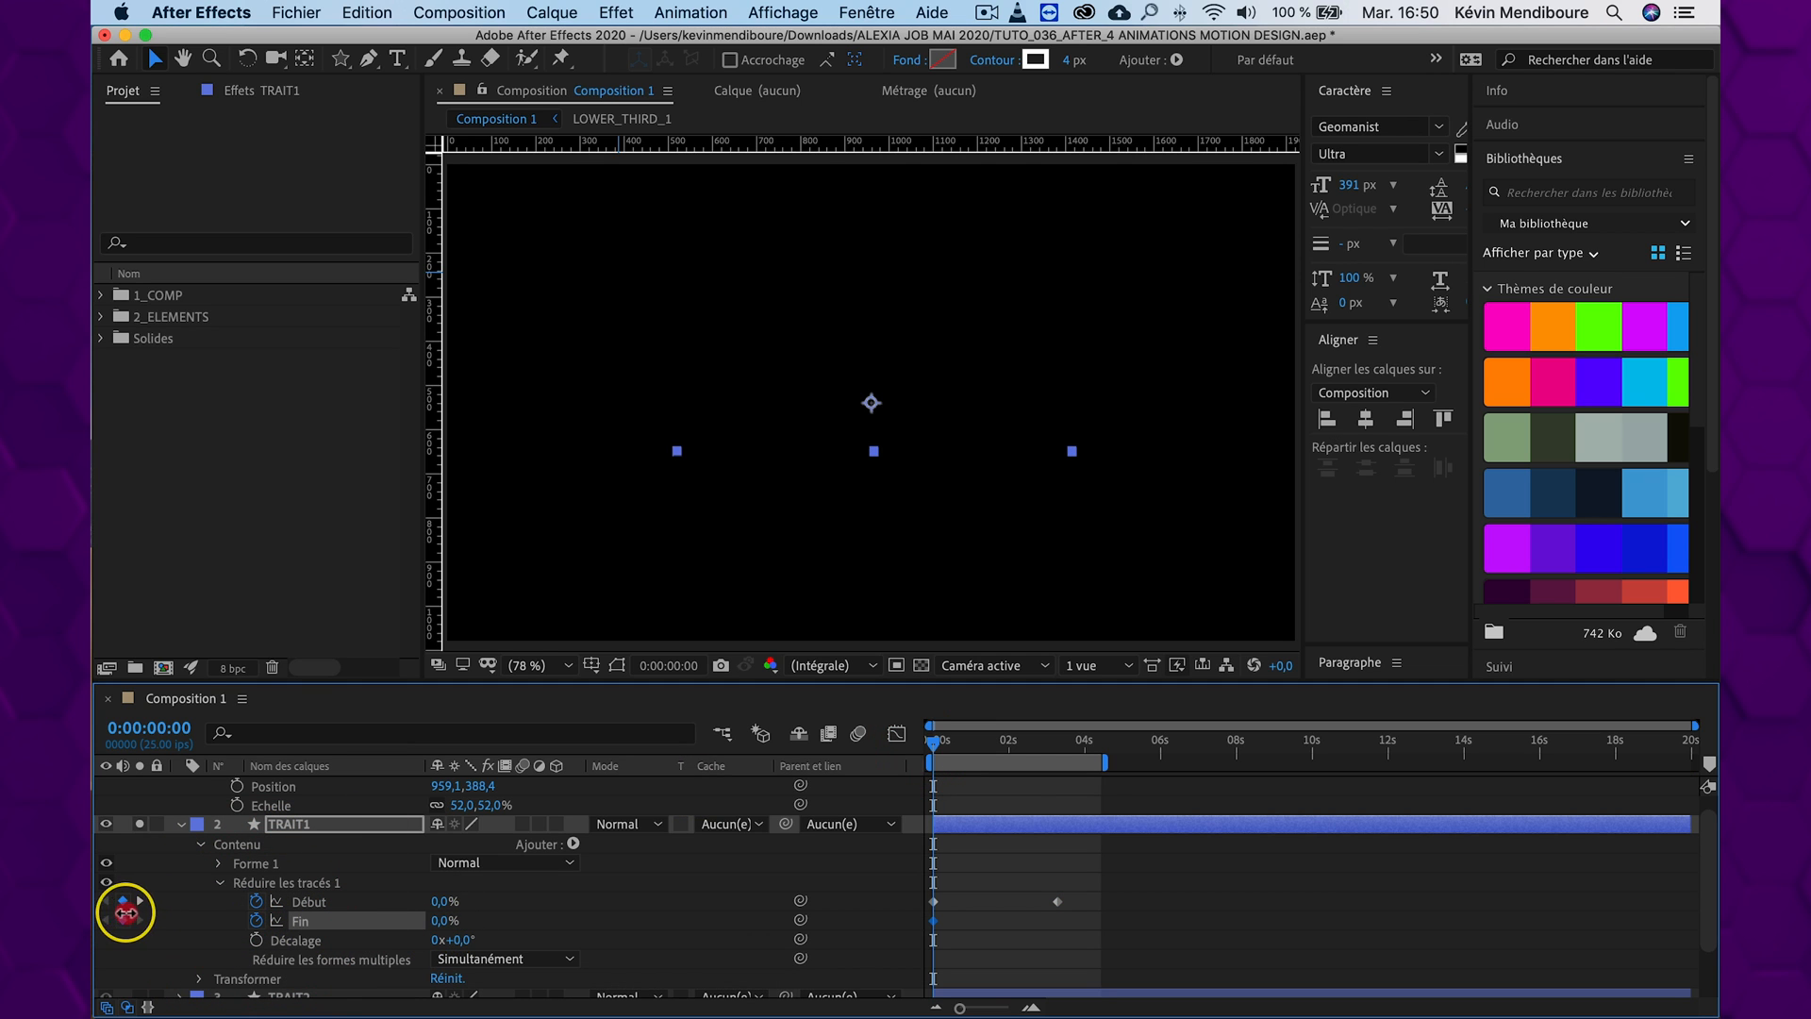
left_click_drag(1026, 743, 1058, 742)
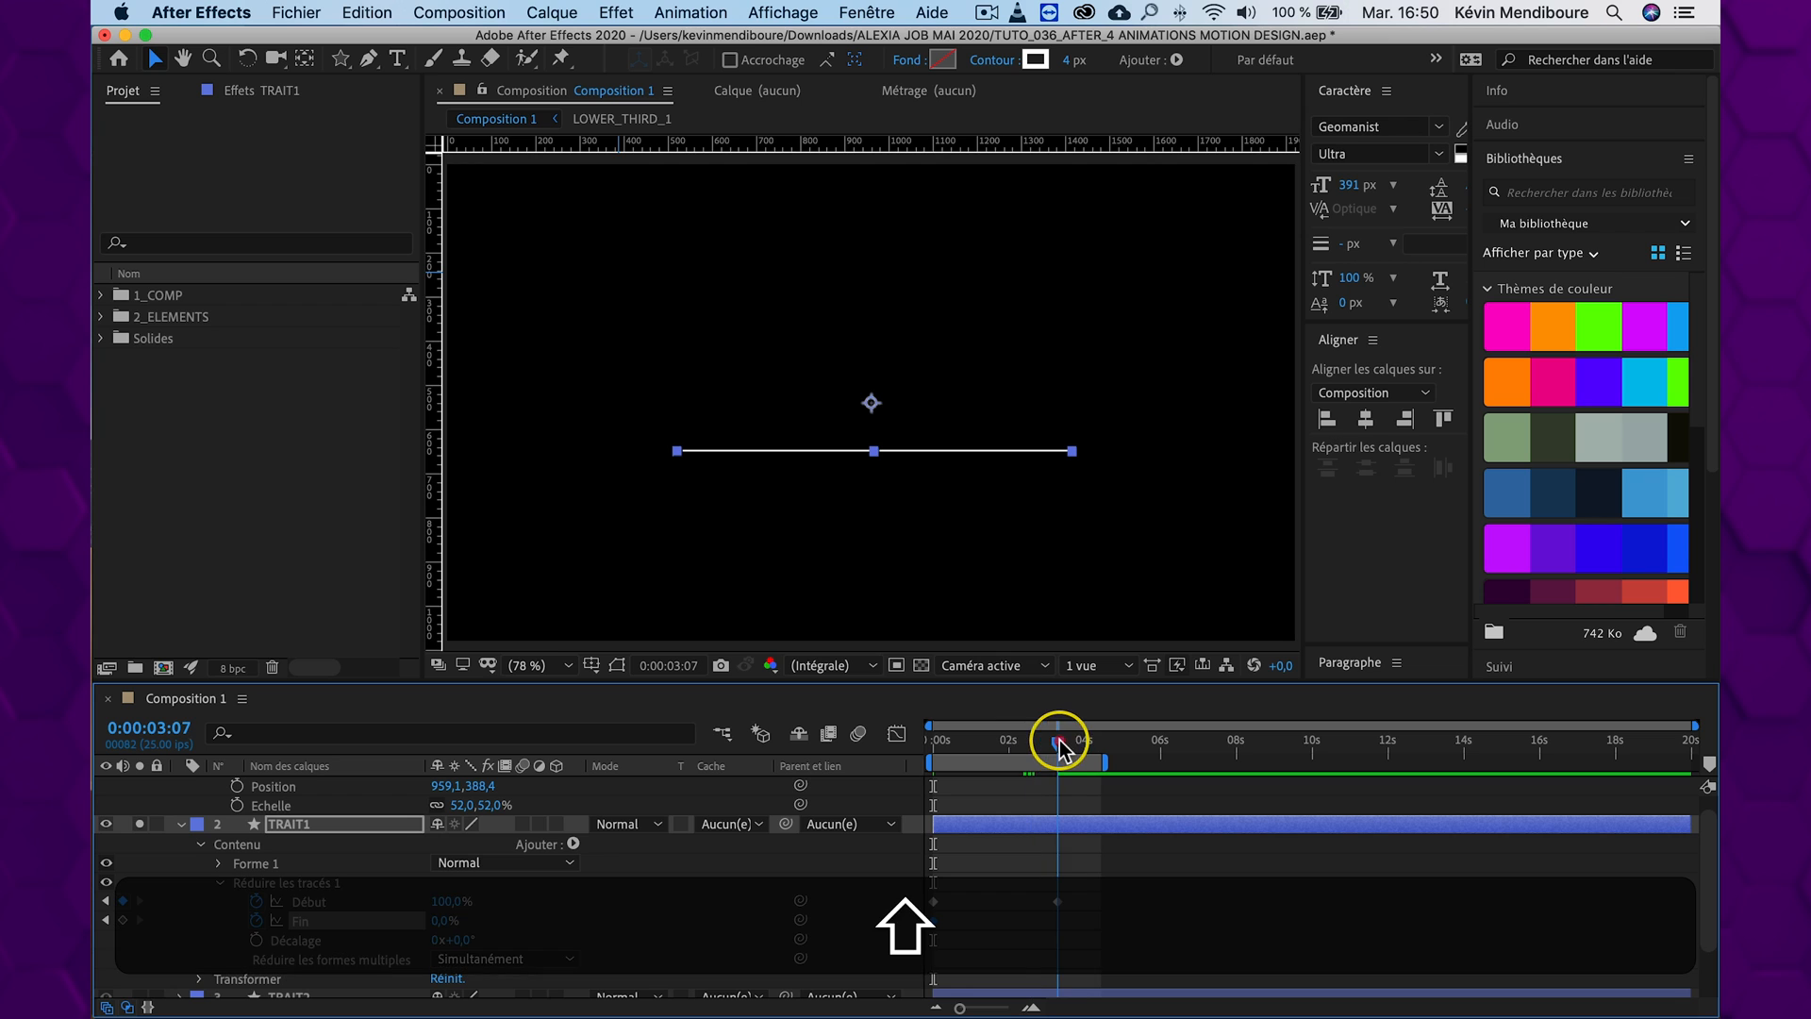
left_click_drag(438, 924, 707, 925)
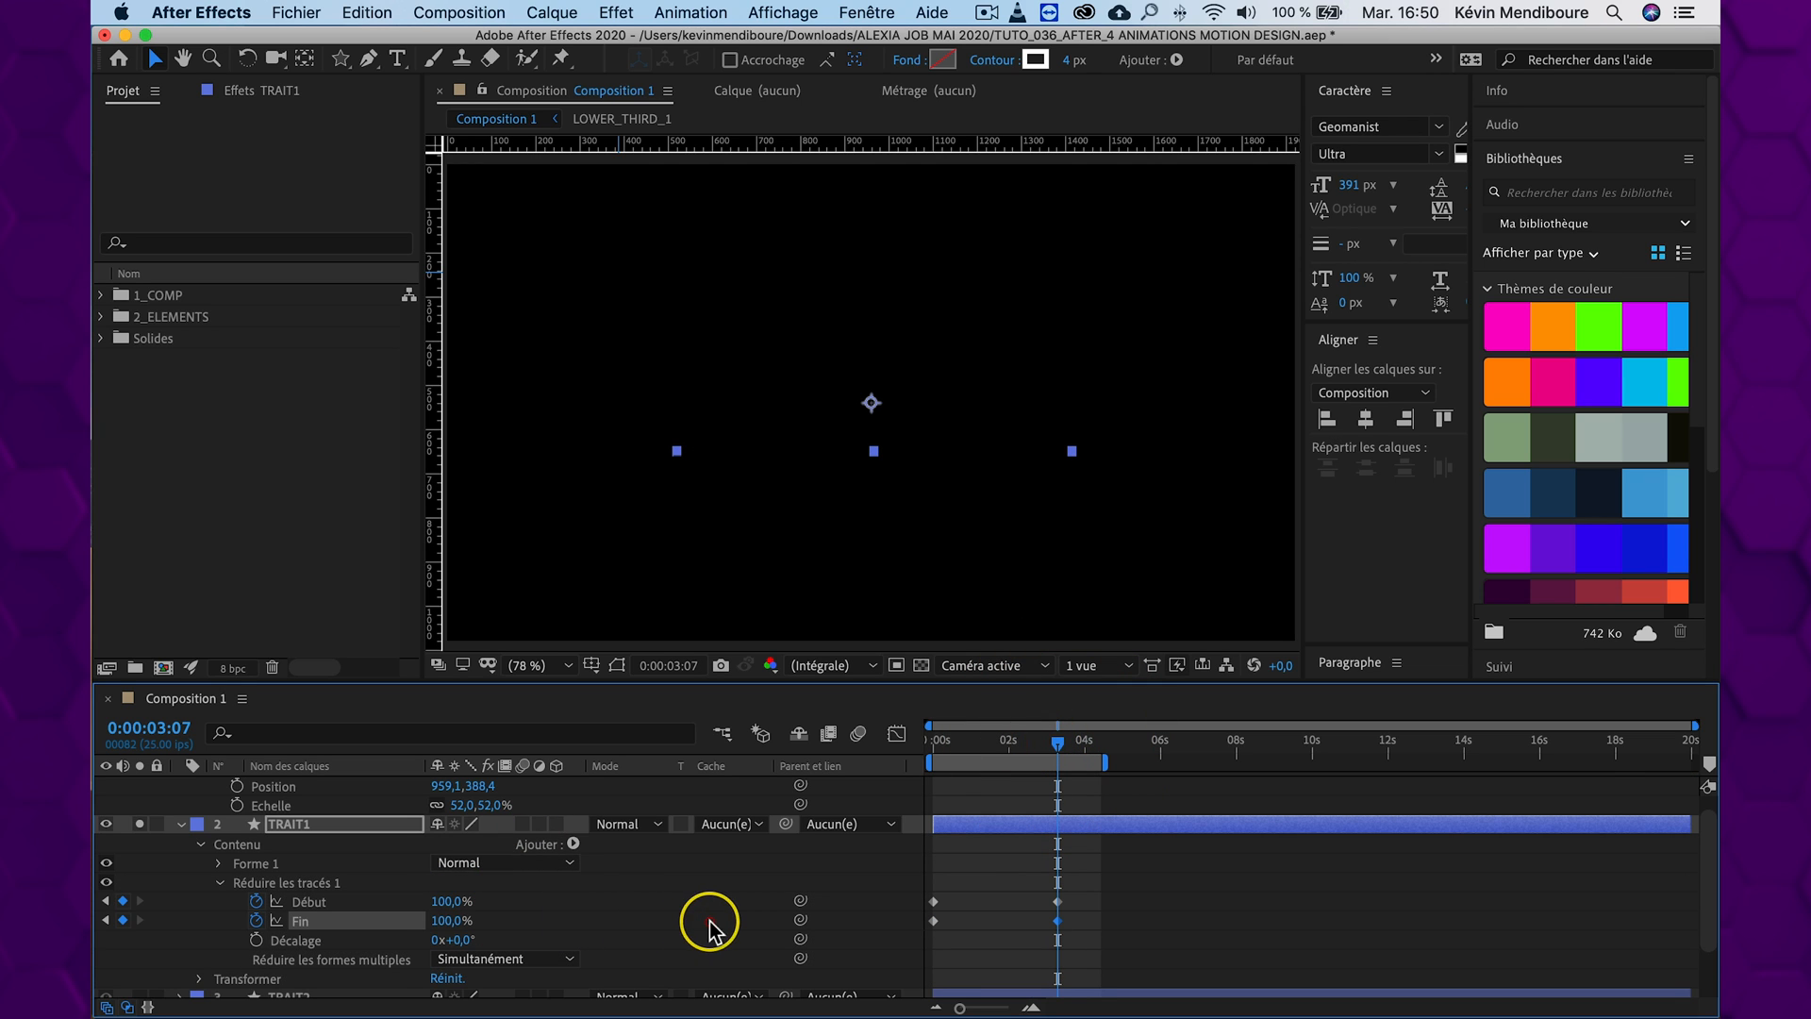
Delay both Fin keyframes of TRAIT1 by about 14 frames relative to the Début keyframes and preview from the start
left_click_drag(1081, 916, 964, 929)
left_click_drag(1058, 742, 820, 728)
key("space")
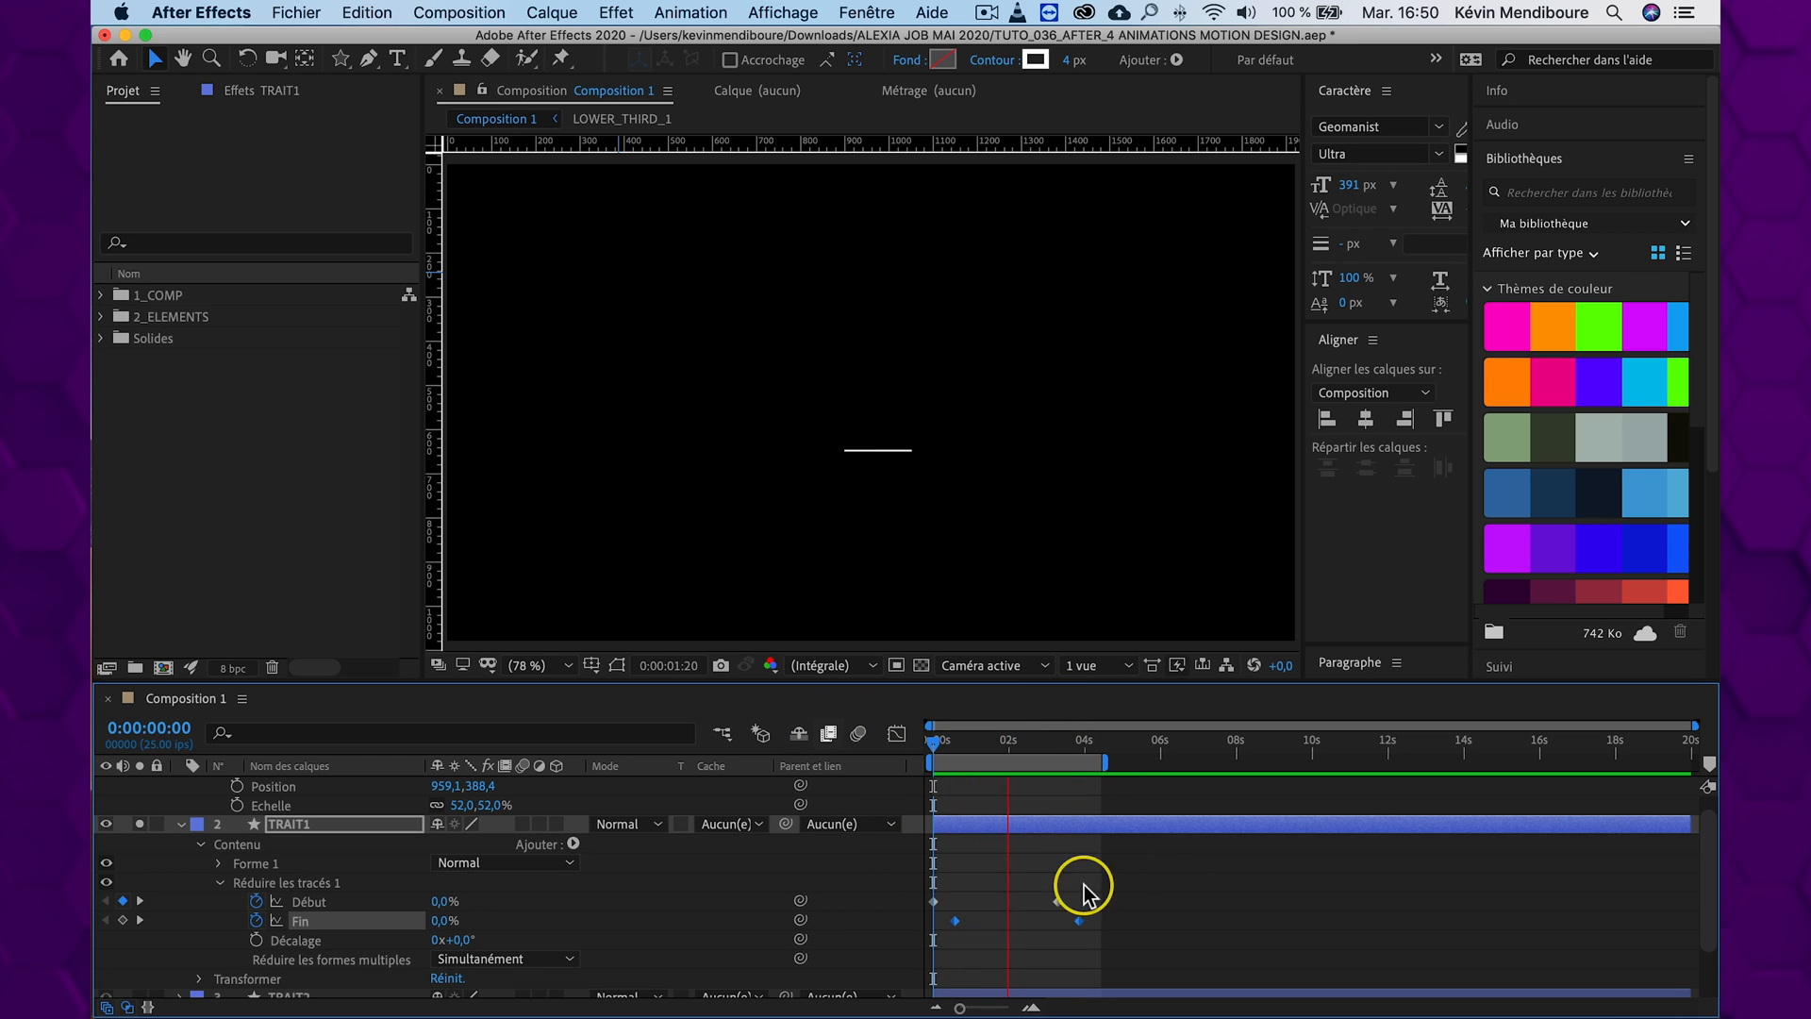
key("space")
Speed up TRAIT1's trim animation by moving the end keyframes earlier, with Début ending at about 0:00:01:11, and preview it
left_click_drag(1113, 887, 1002, 922)
left_click(781, 736)
key("space")
key("space")
key("=")
key("=")
key("space")
Shift both Fin keyframes of TRAIT1 earlier, to about 6 frames after the Début keyframes, and preview the shorter line
left_click(1056, 744)
mouse_move(1054, 743)
left_mouse_down()
mouse_move(970, 740)
mouse_move(1048, 741)
left_mouse_up()
left_click_drag(1272, 911, 970, 922)
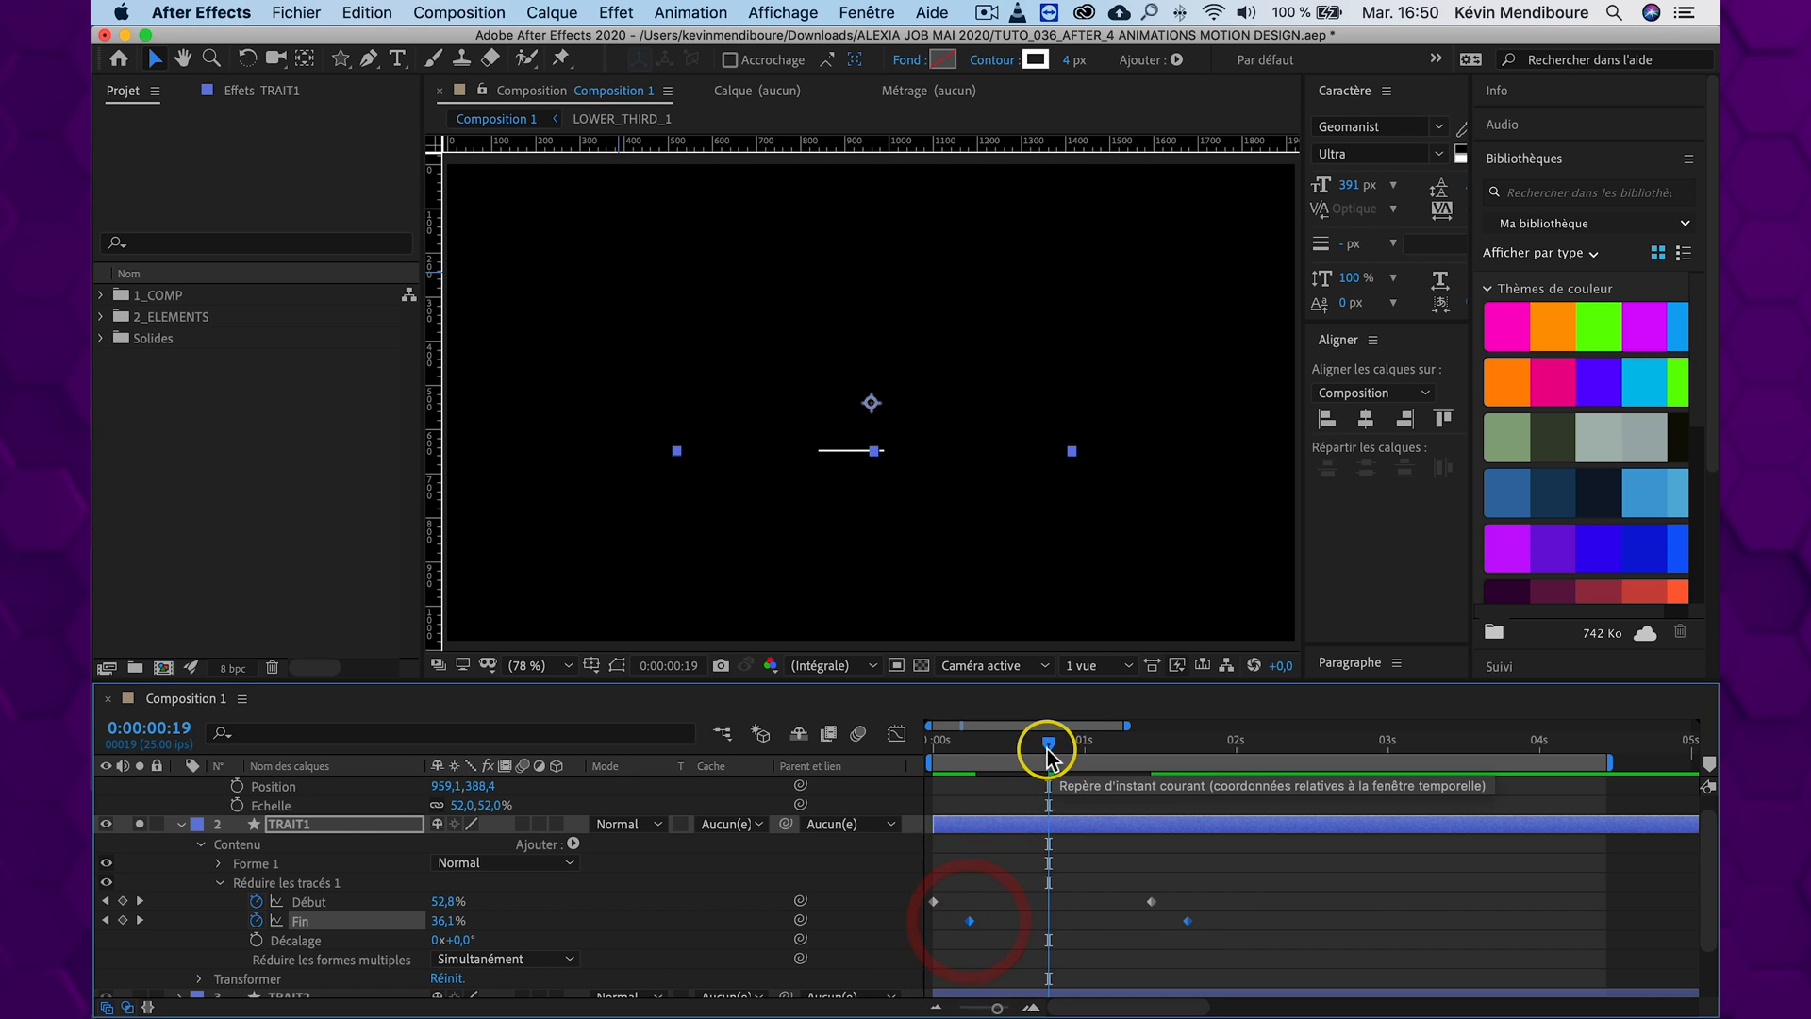
left_click_drag(1039, 740, 789, 746)
key("space")
key("space")
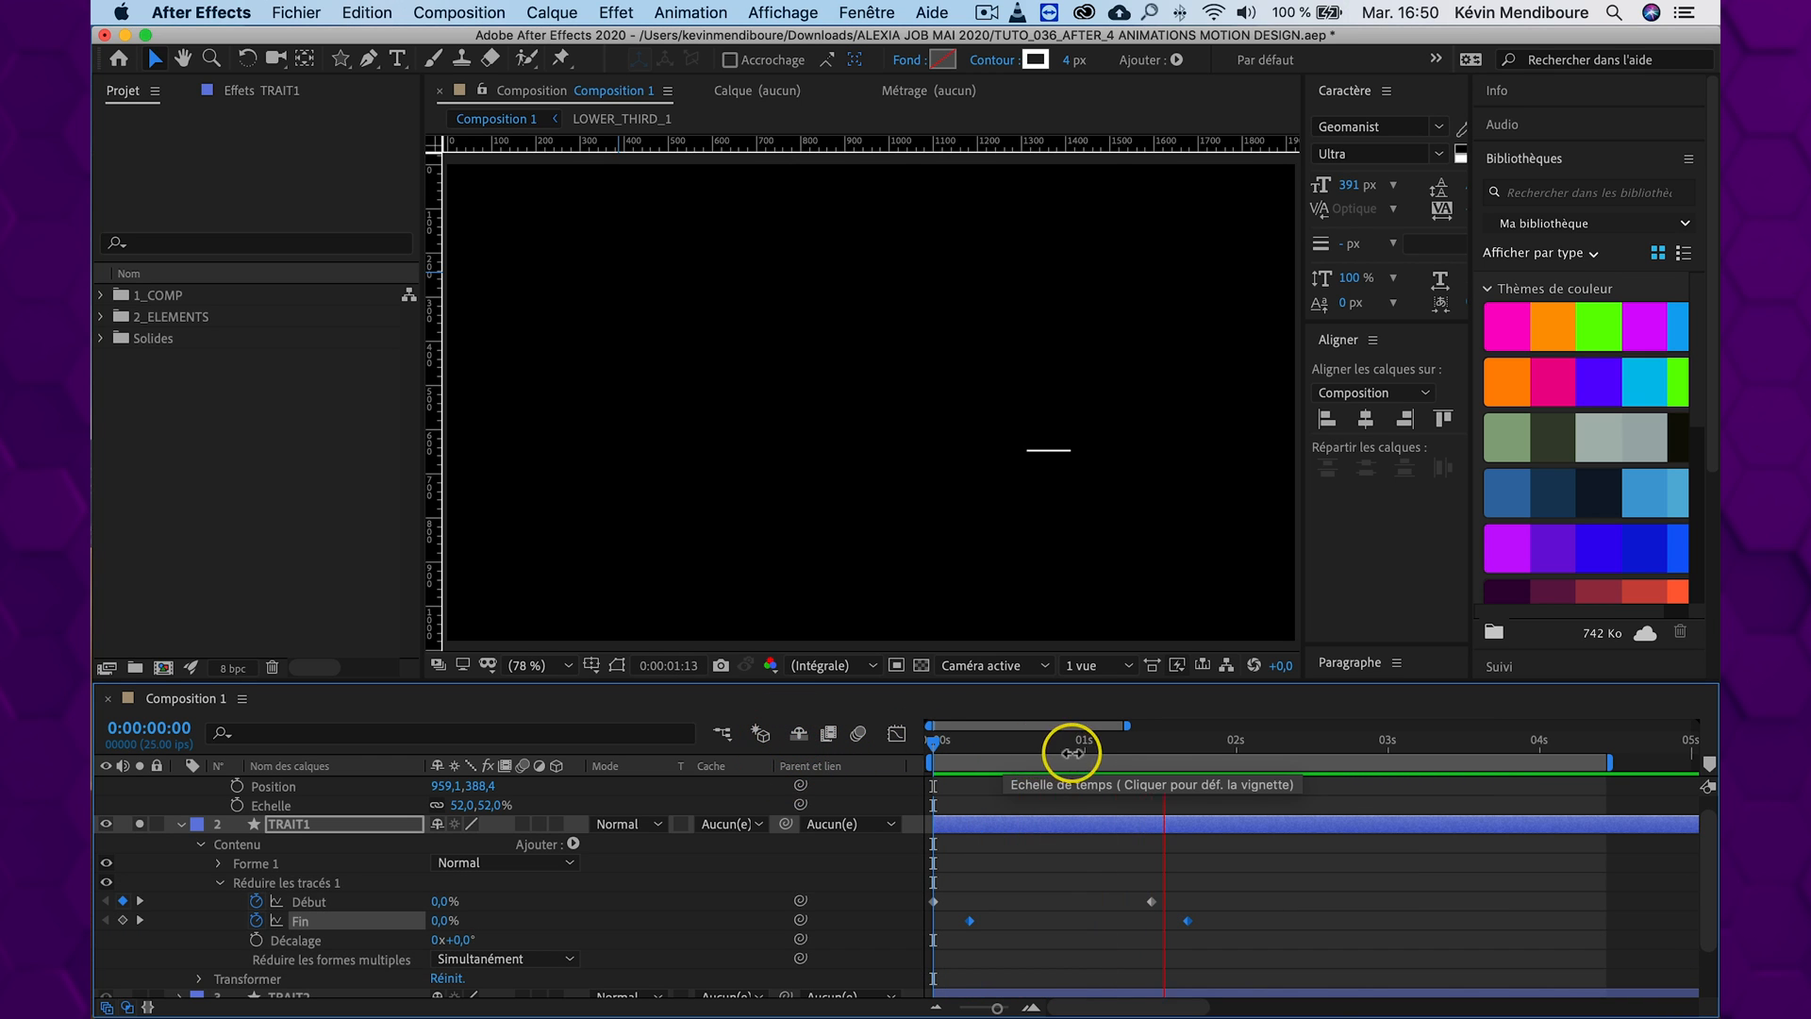
left_click_drag(1091, 739, 776, 739)
key("space")
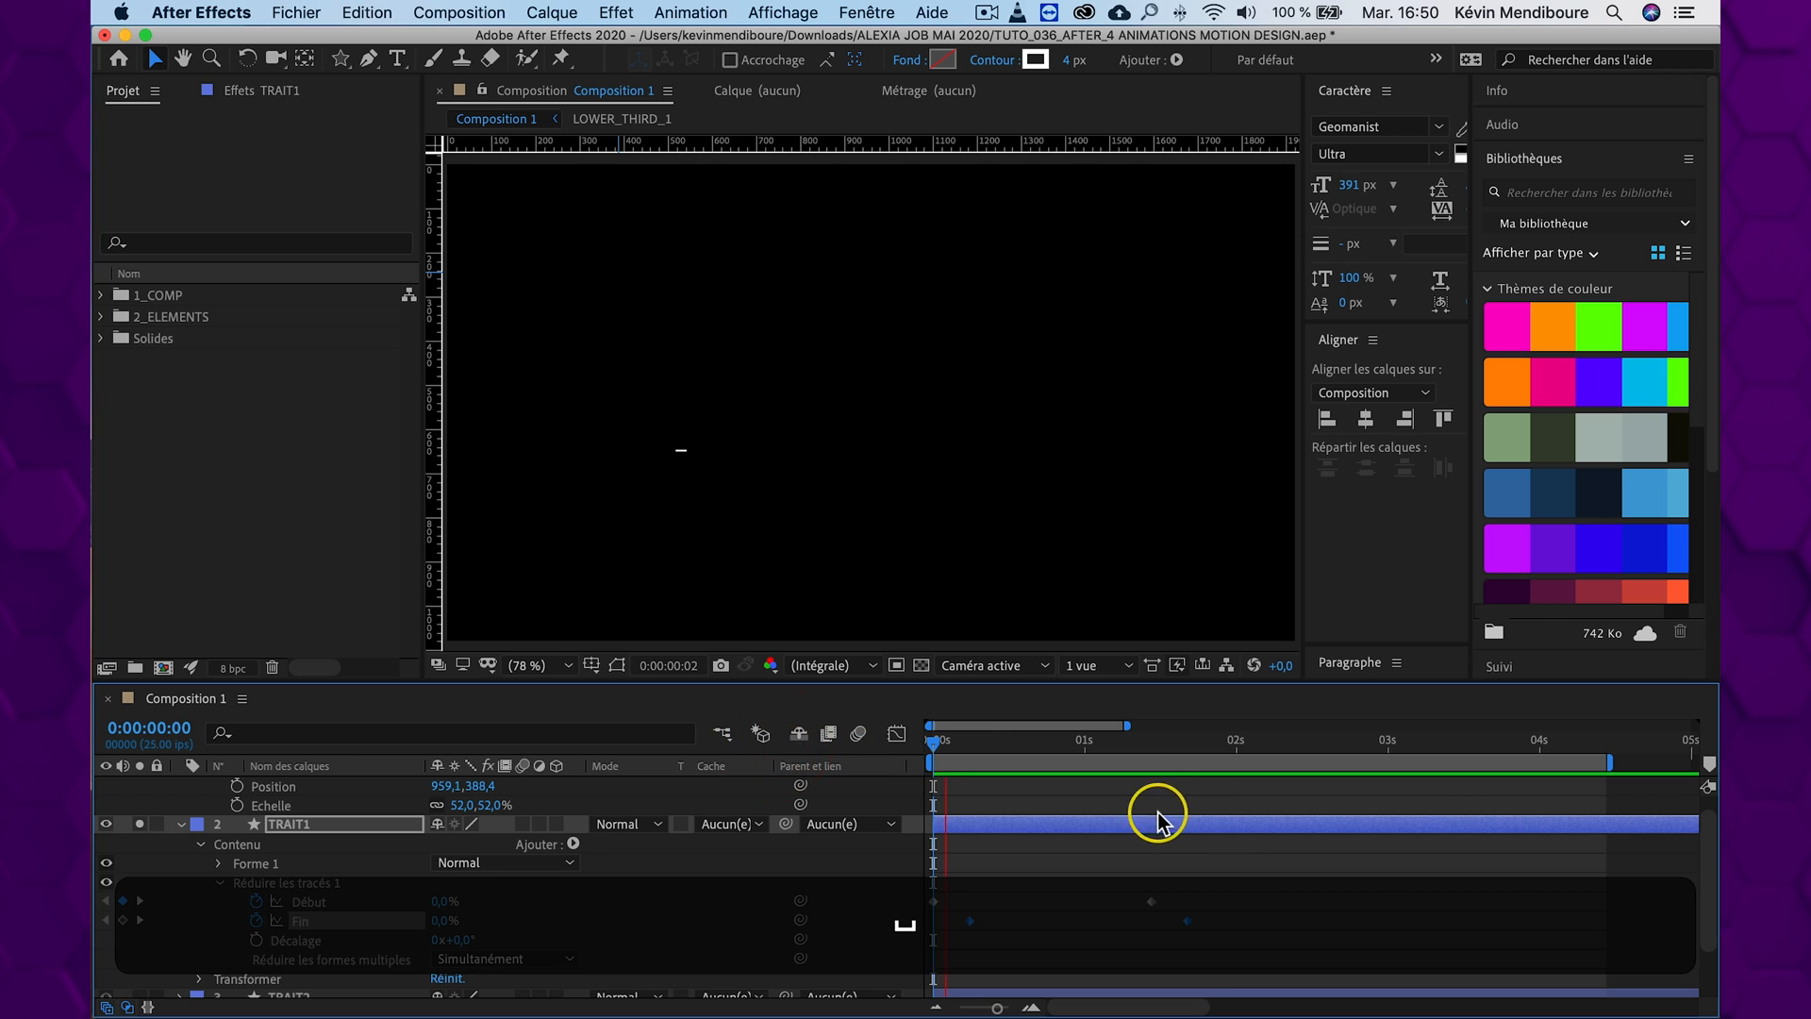
Bring the end keyframes to about 0:00:01:04 for Début and 0:00:01:10 for Fin, and apply Lissage de vitesse to all four keyframes
left_click_drag(1227, 880, 930, 934)
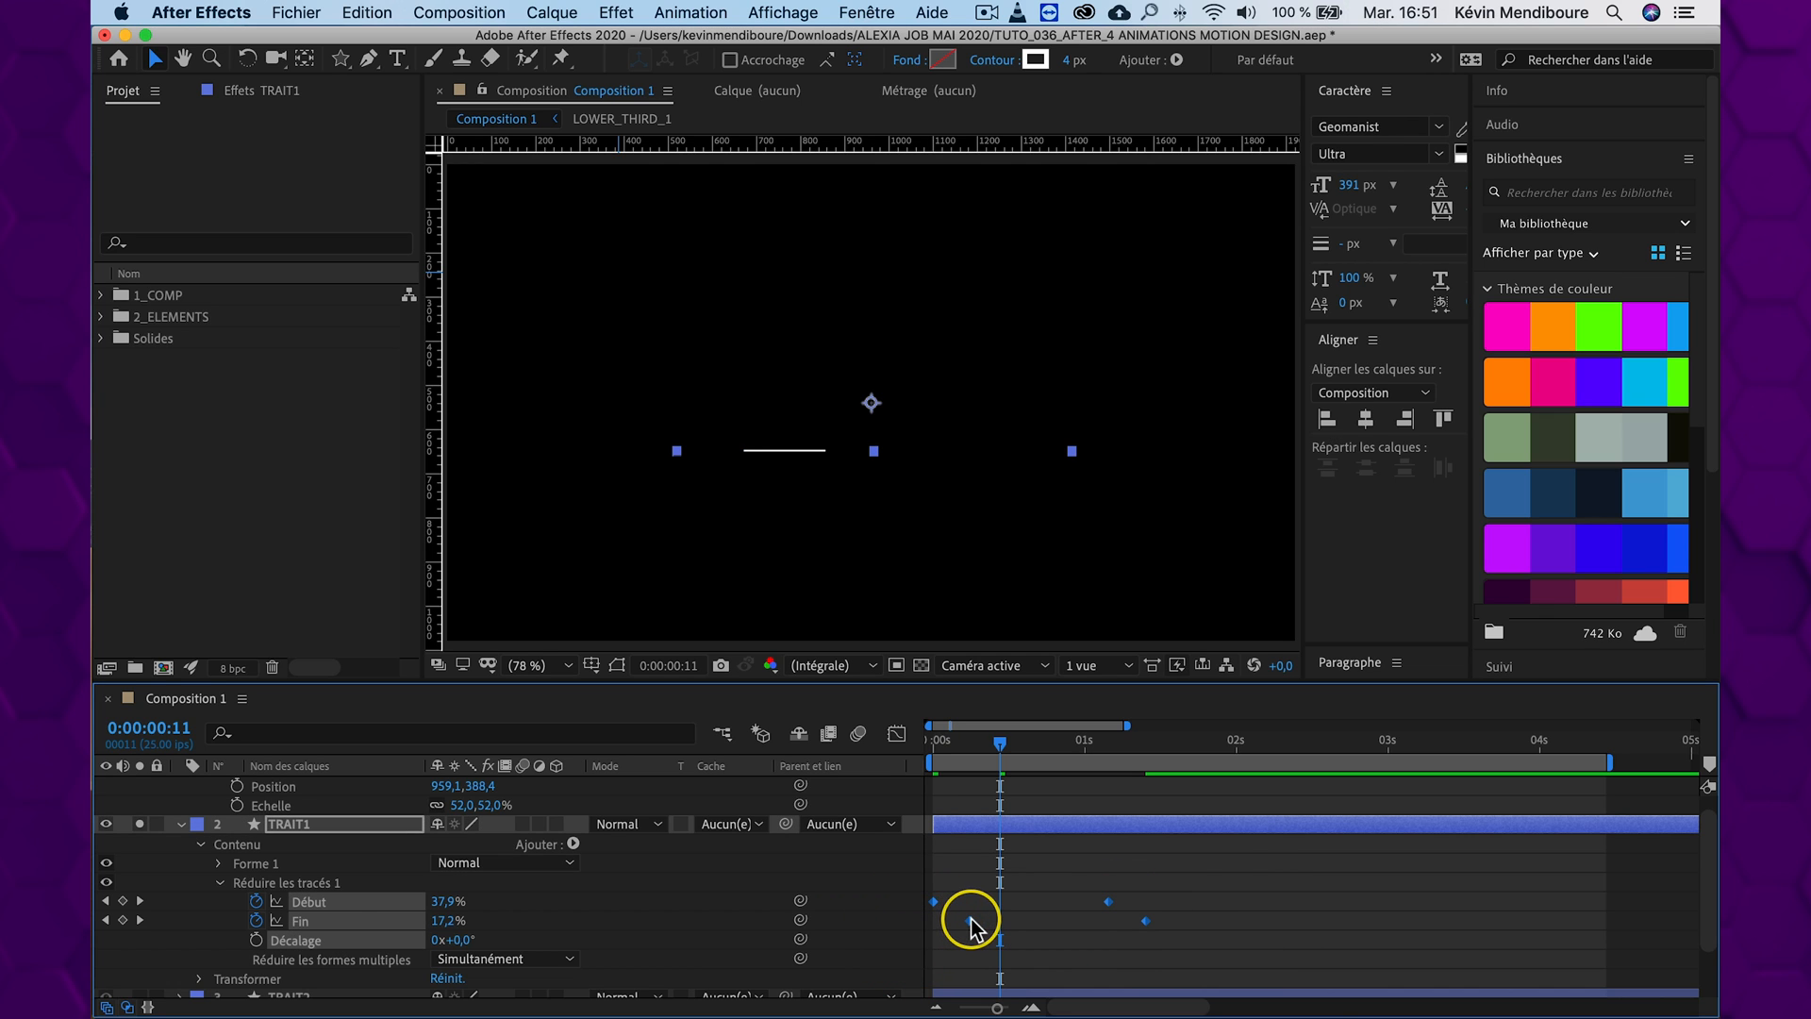
right_click(972, 929)
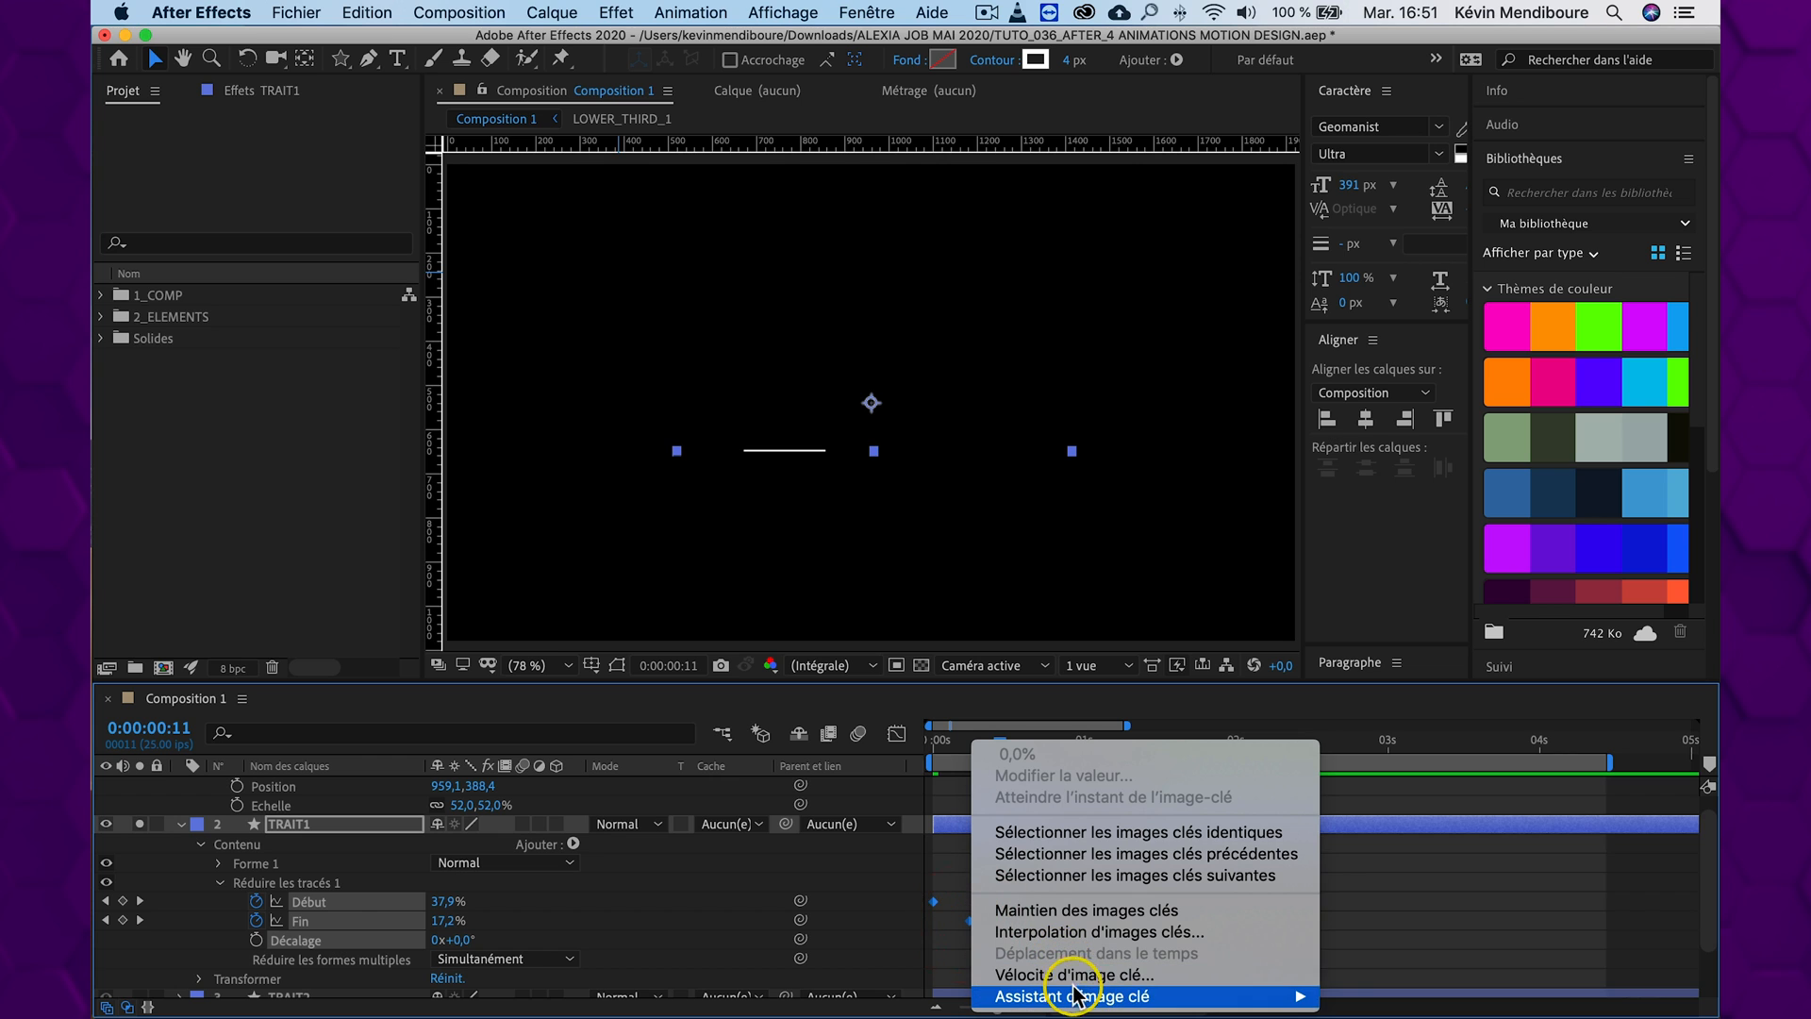
mouse_move(1038, 996)
left_click(1463, 954)
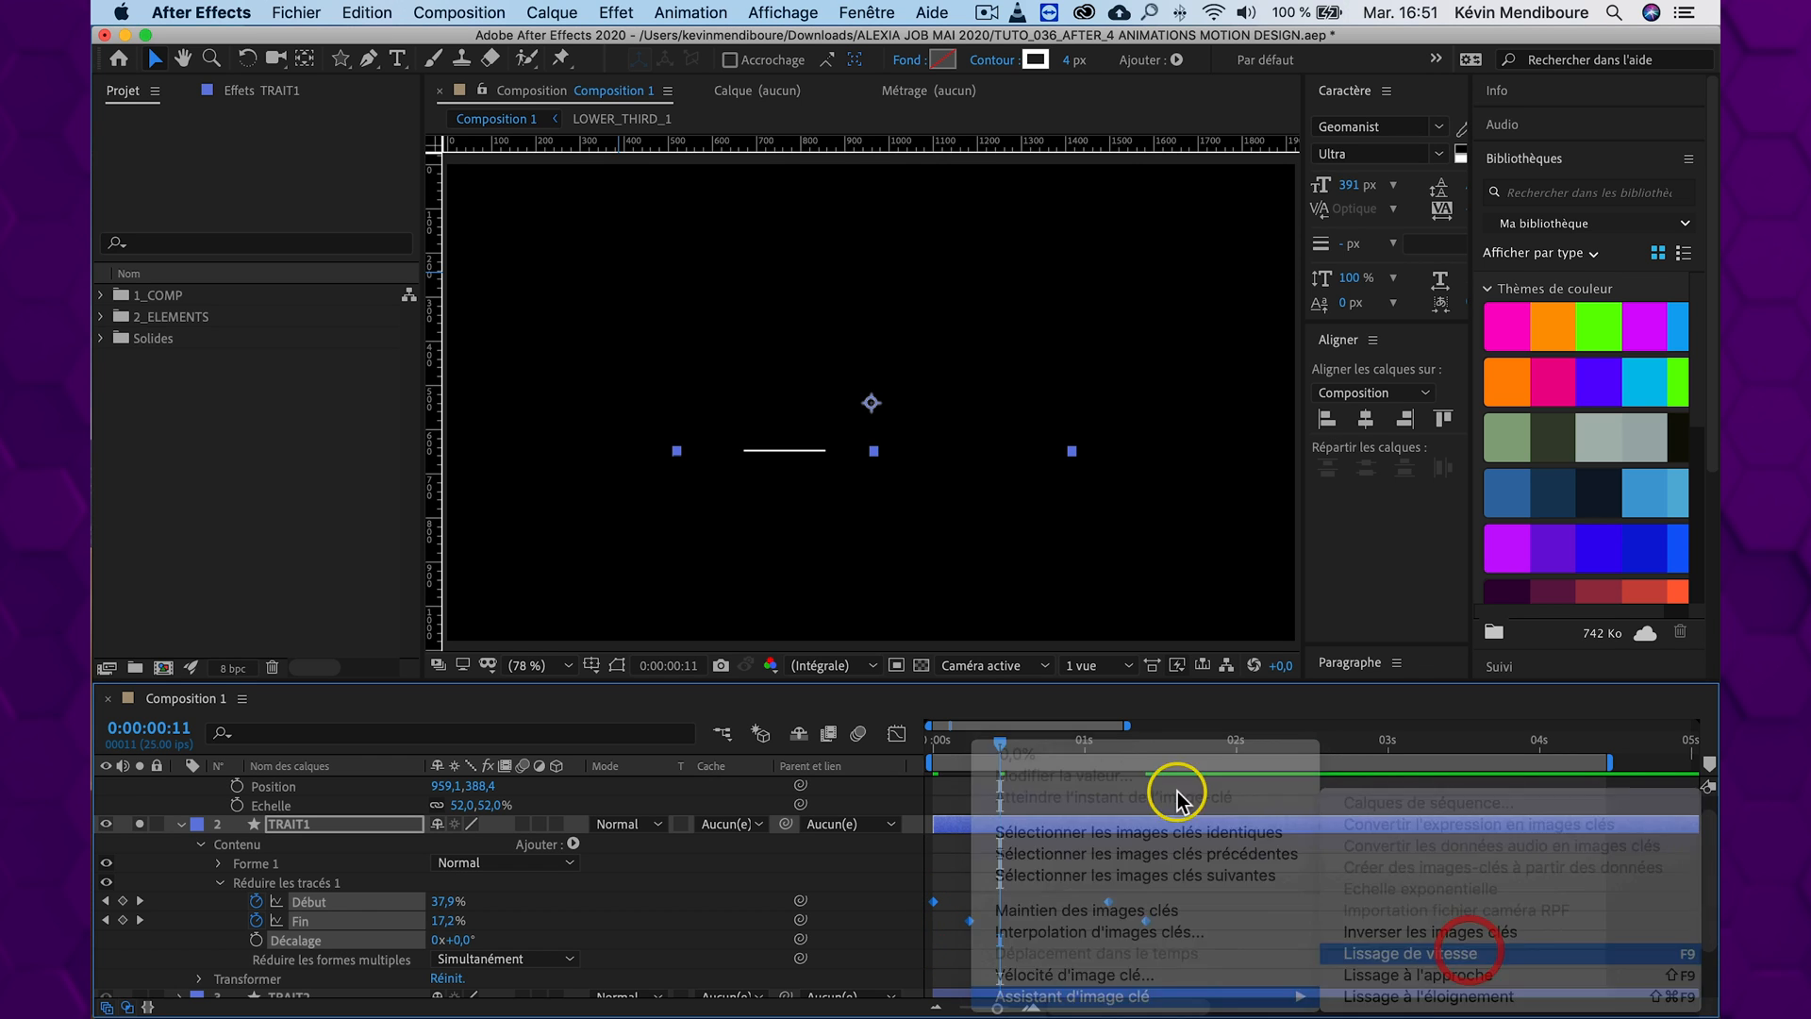
Preview the eased line from the start and end the work area just after the last Fin keyframe
left_click(939, 739)
left_click_drag(804, 727, 800, 727)
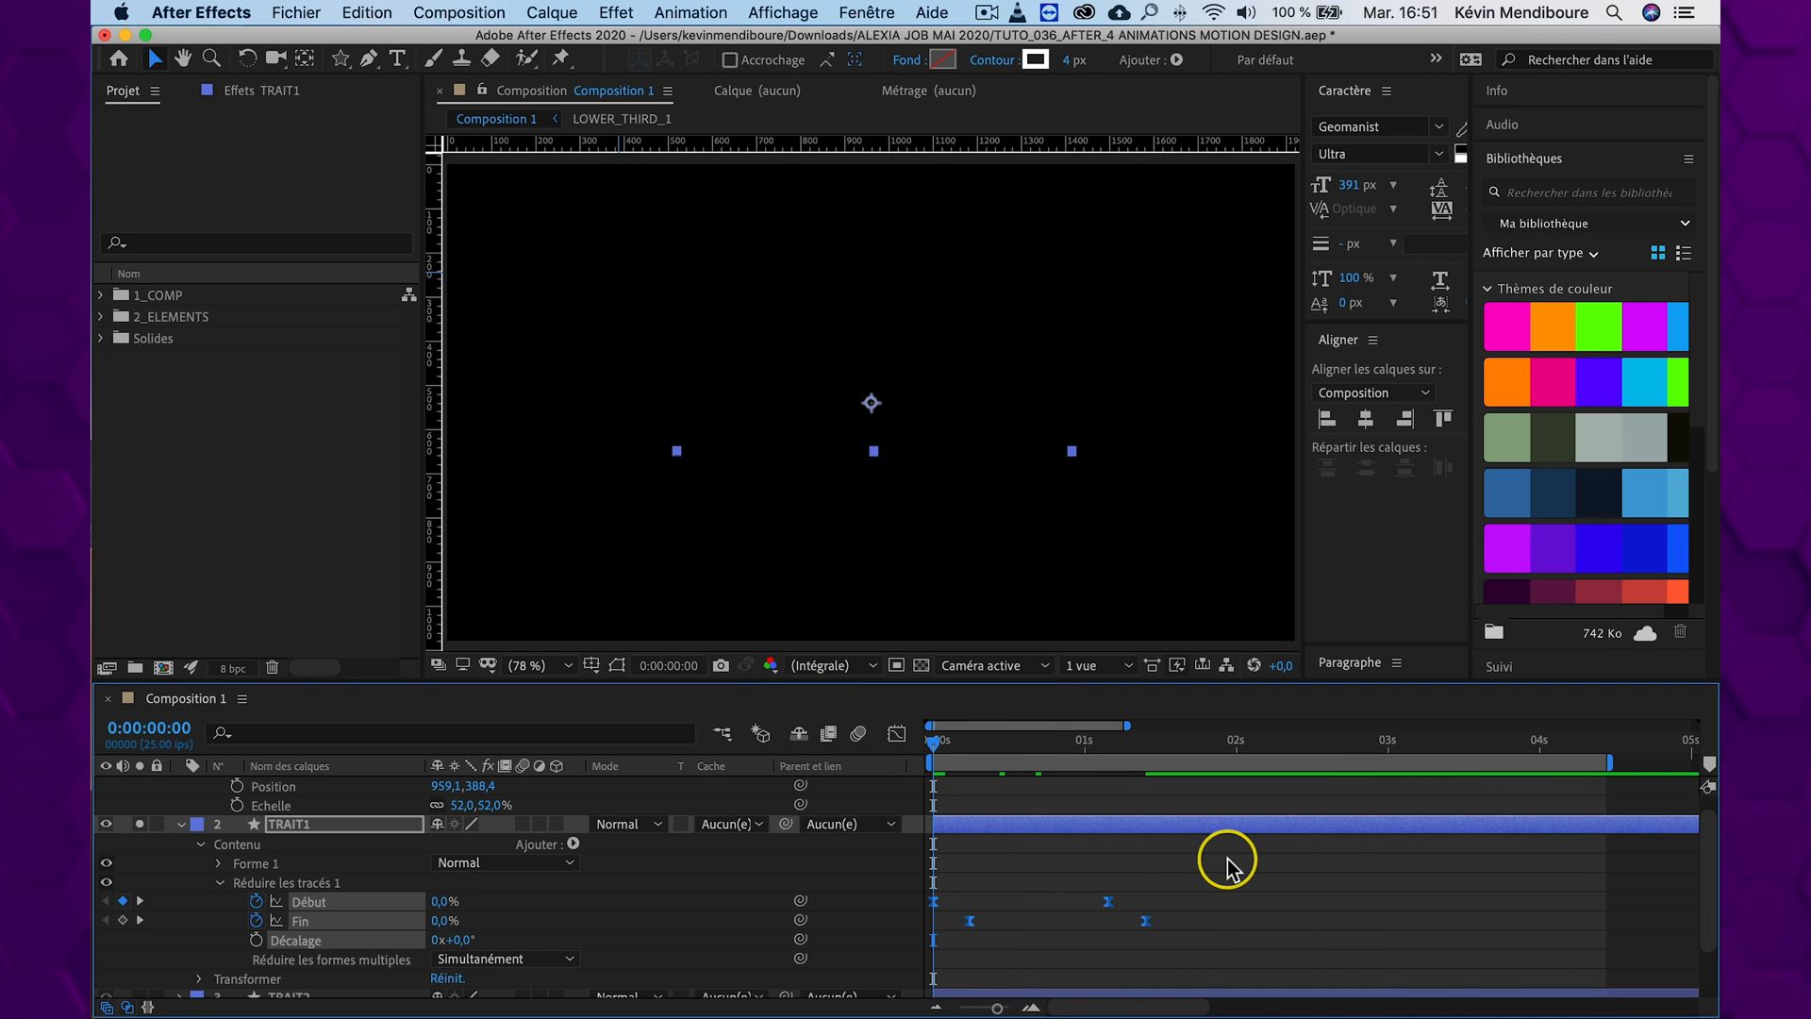
key("space")
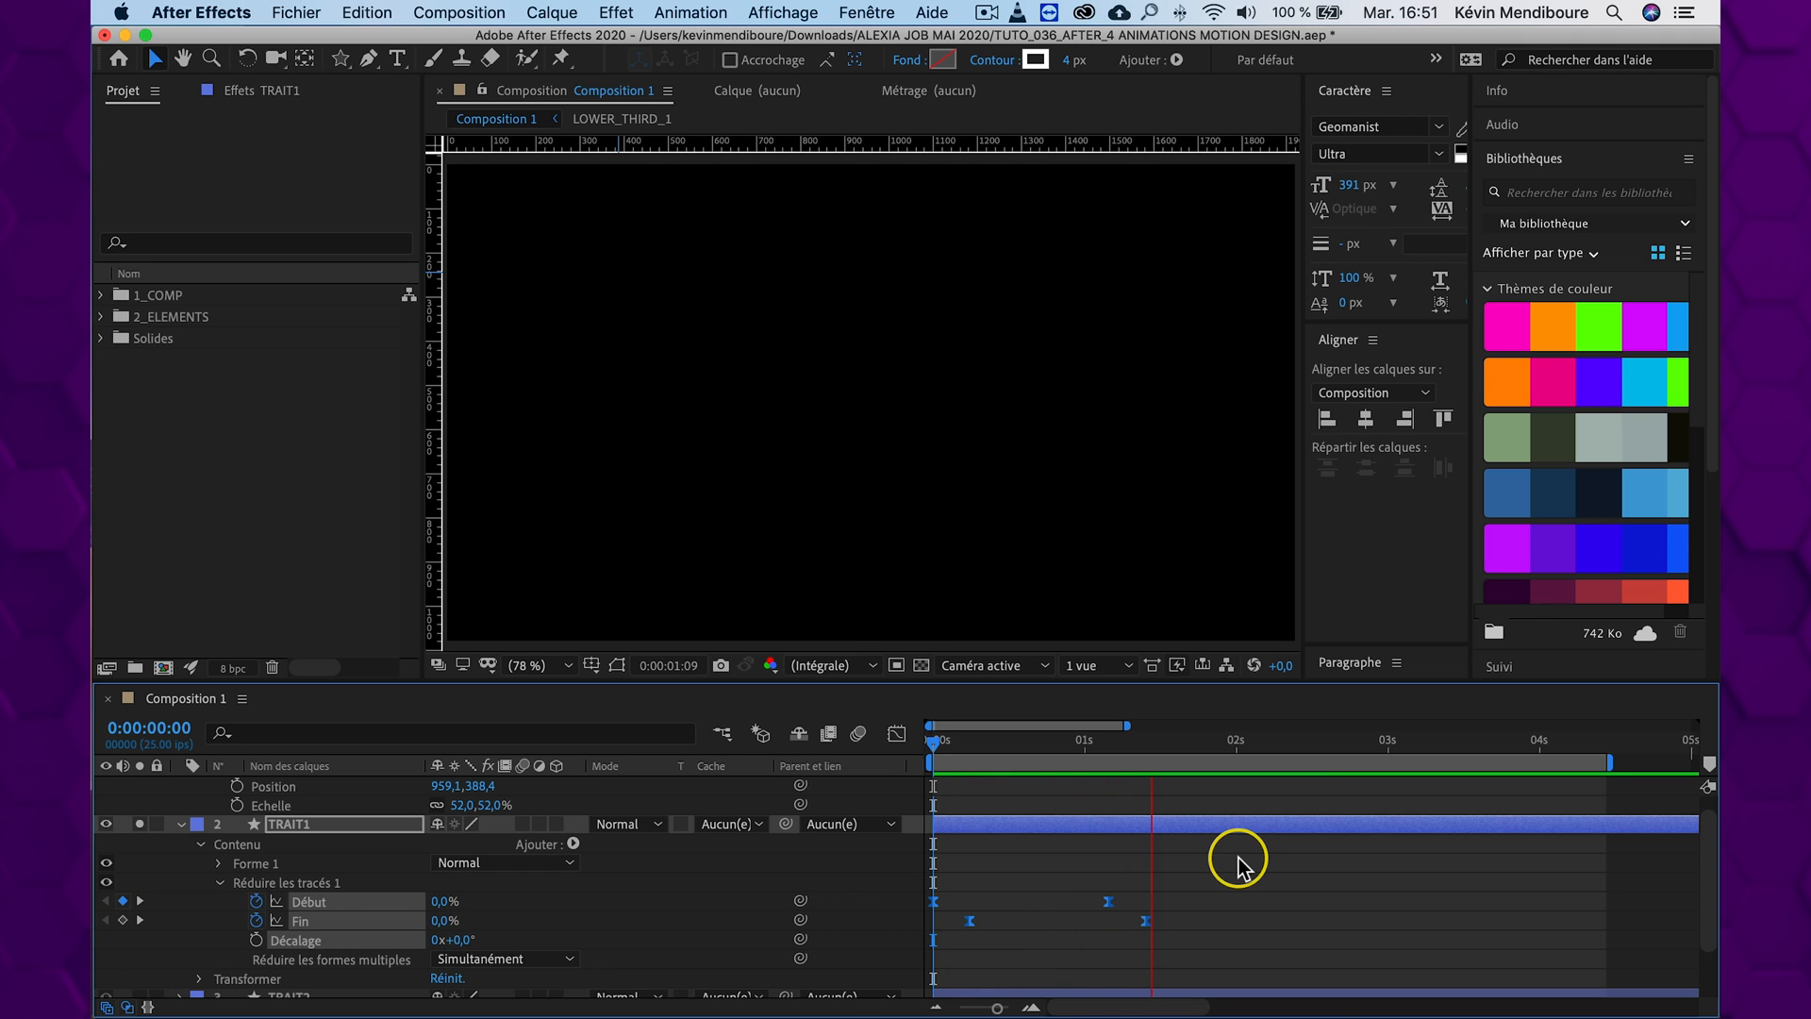
key("n")
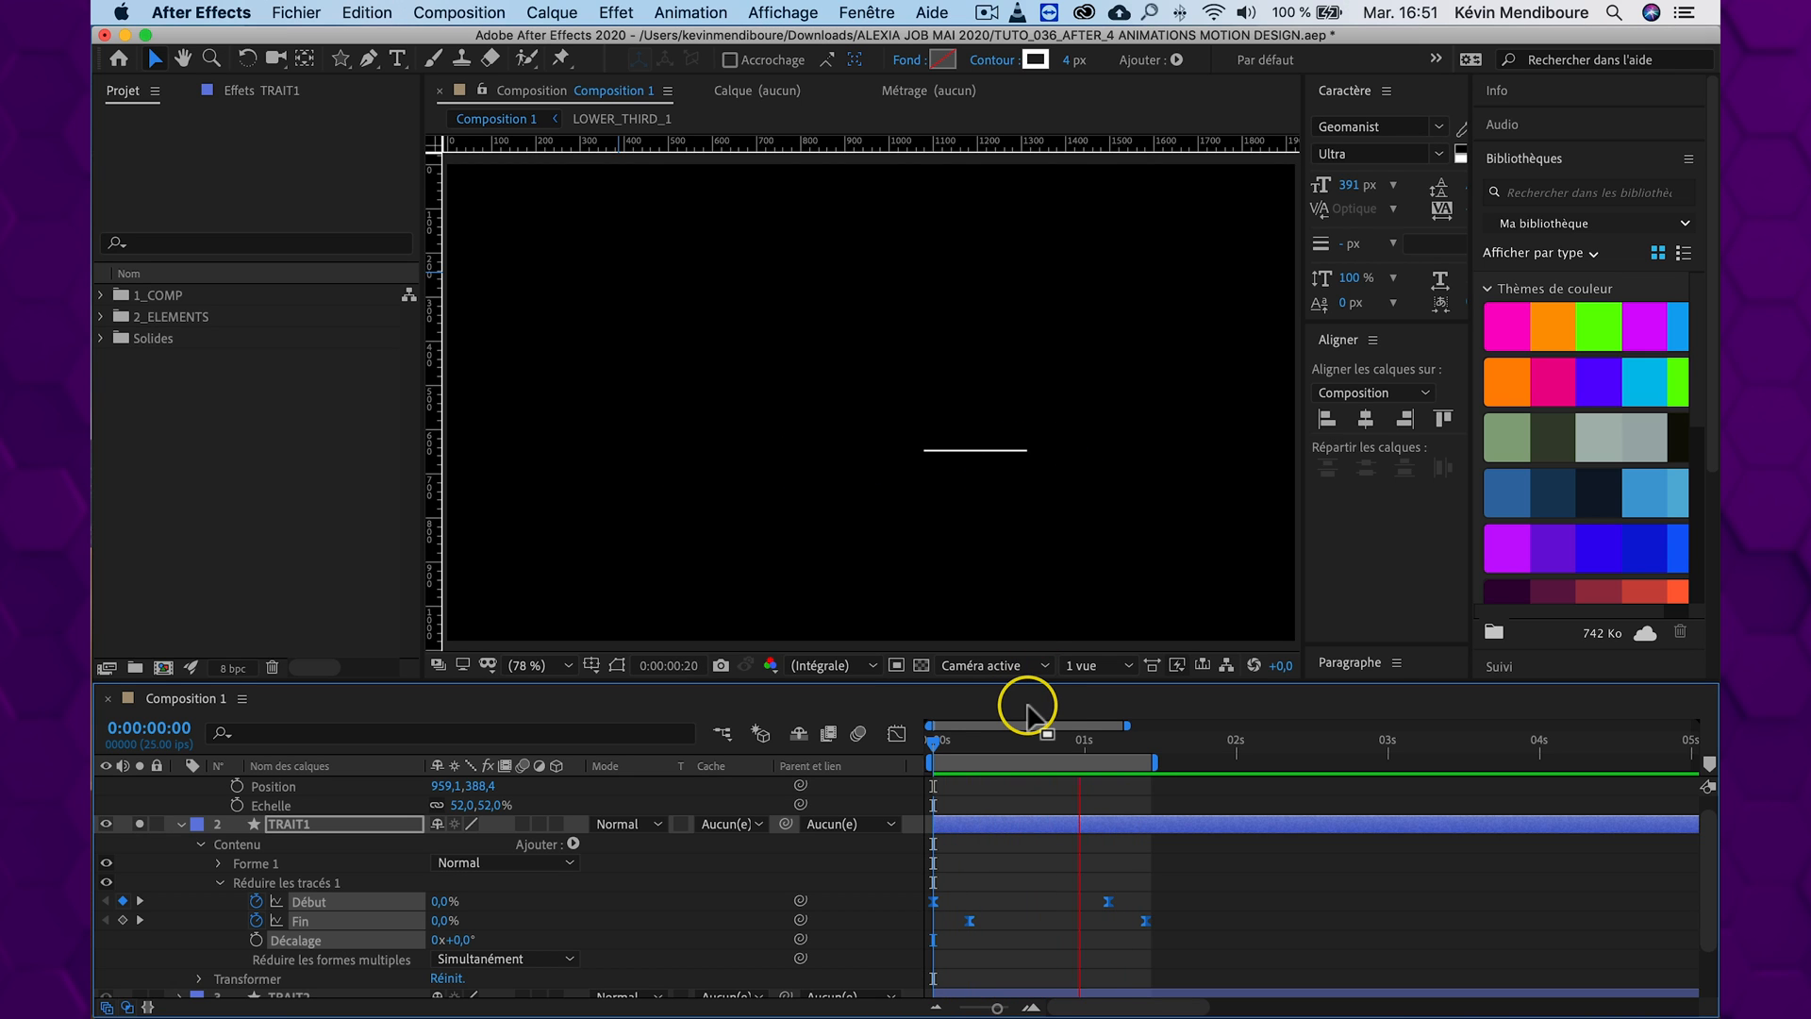
key("space")
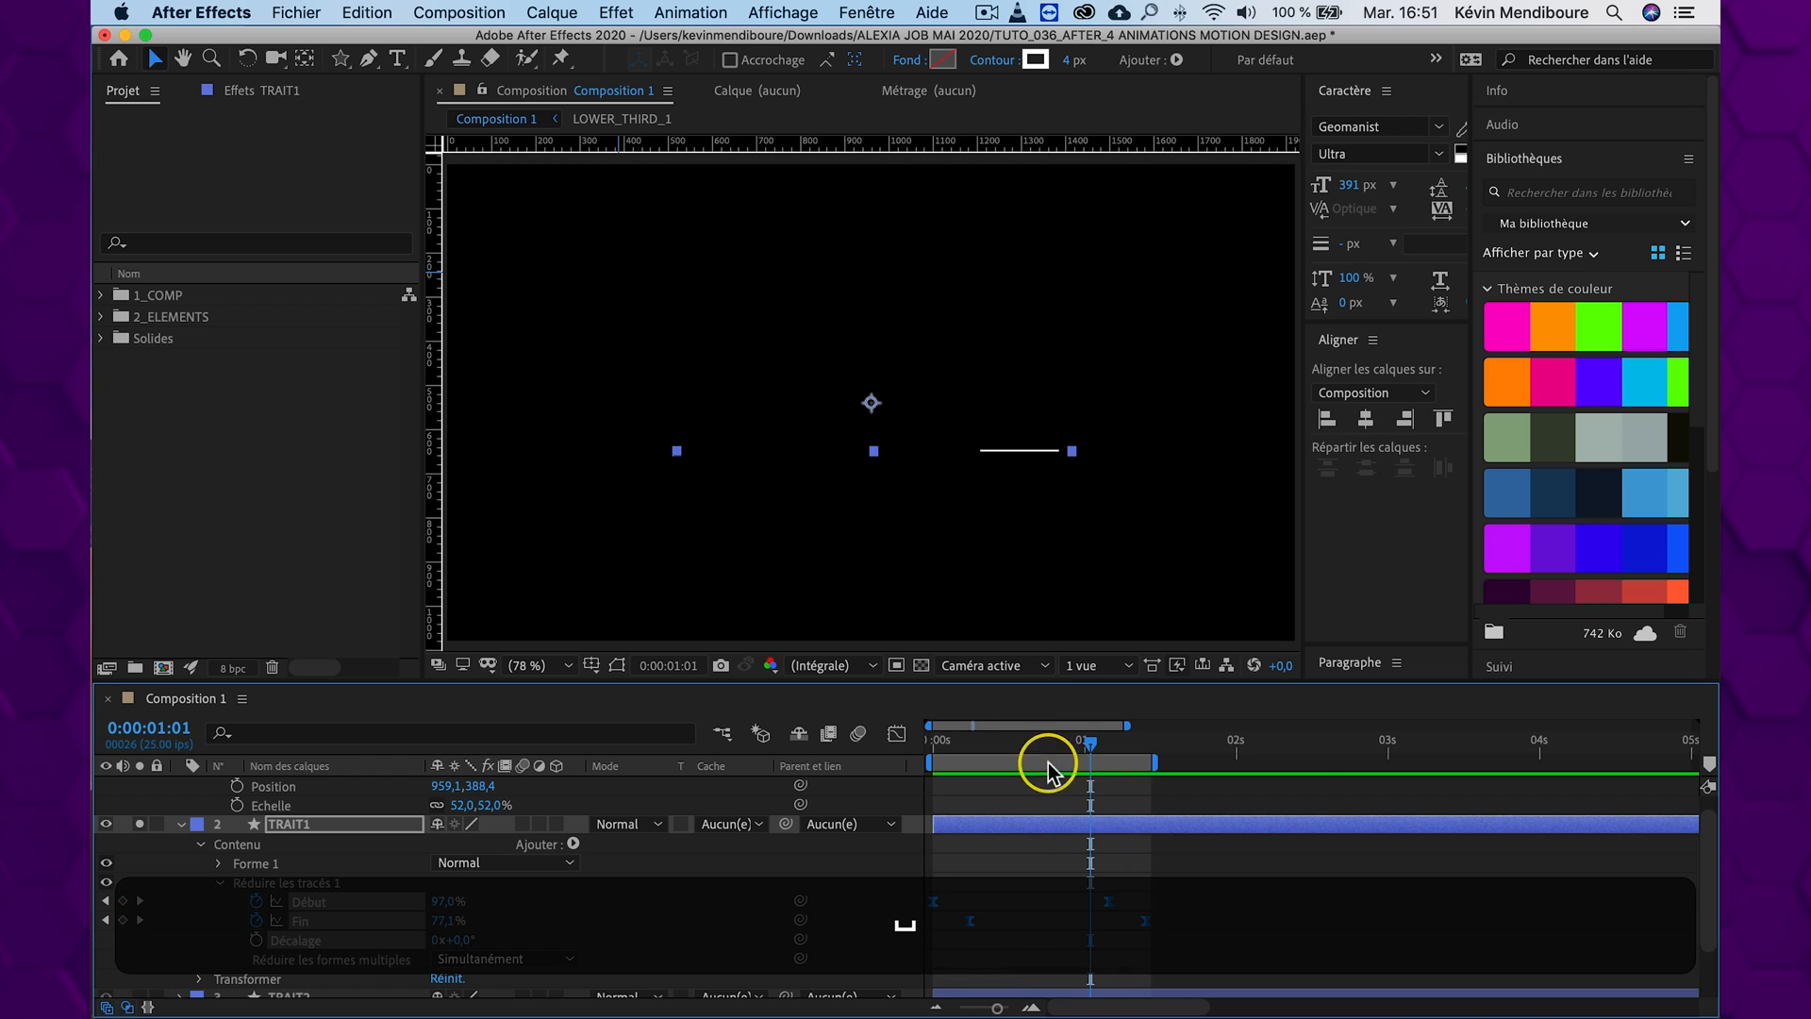
Copy Réduire les tracés 1 from TRAIT1, paste it onto TRAIT2 at 0:00:00:00, and reveal TRAIT2's keyframed properties
mouse_move(1047, 741)
left_mouse_down()
mouse_move(967, 739)
mouse_move(1018, 740)
left_mouse_up()
left_click(306, 885)
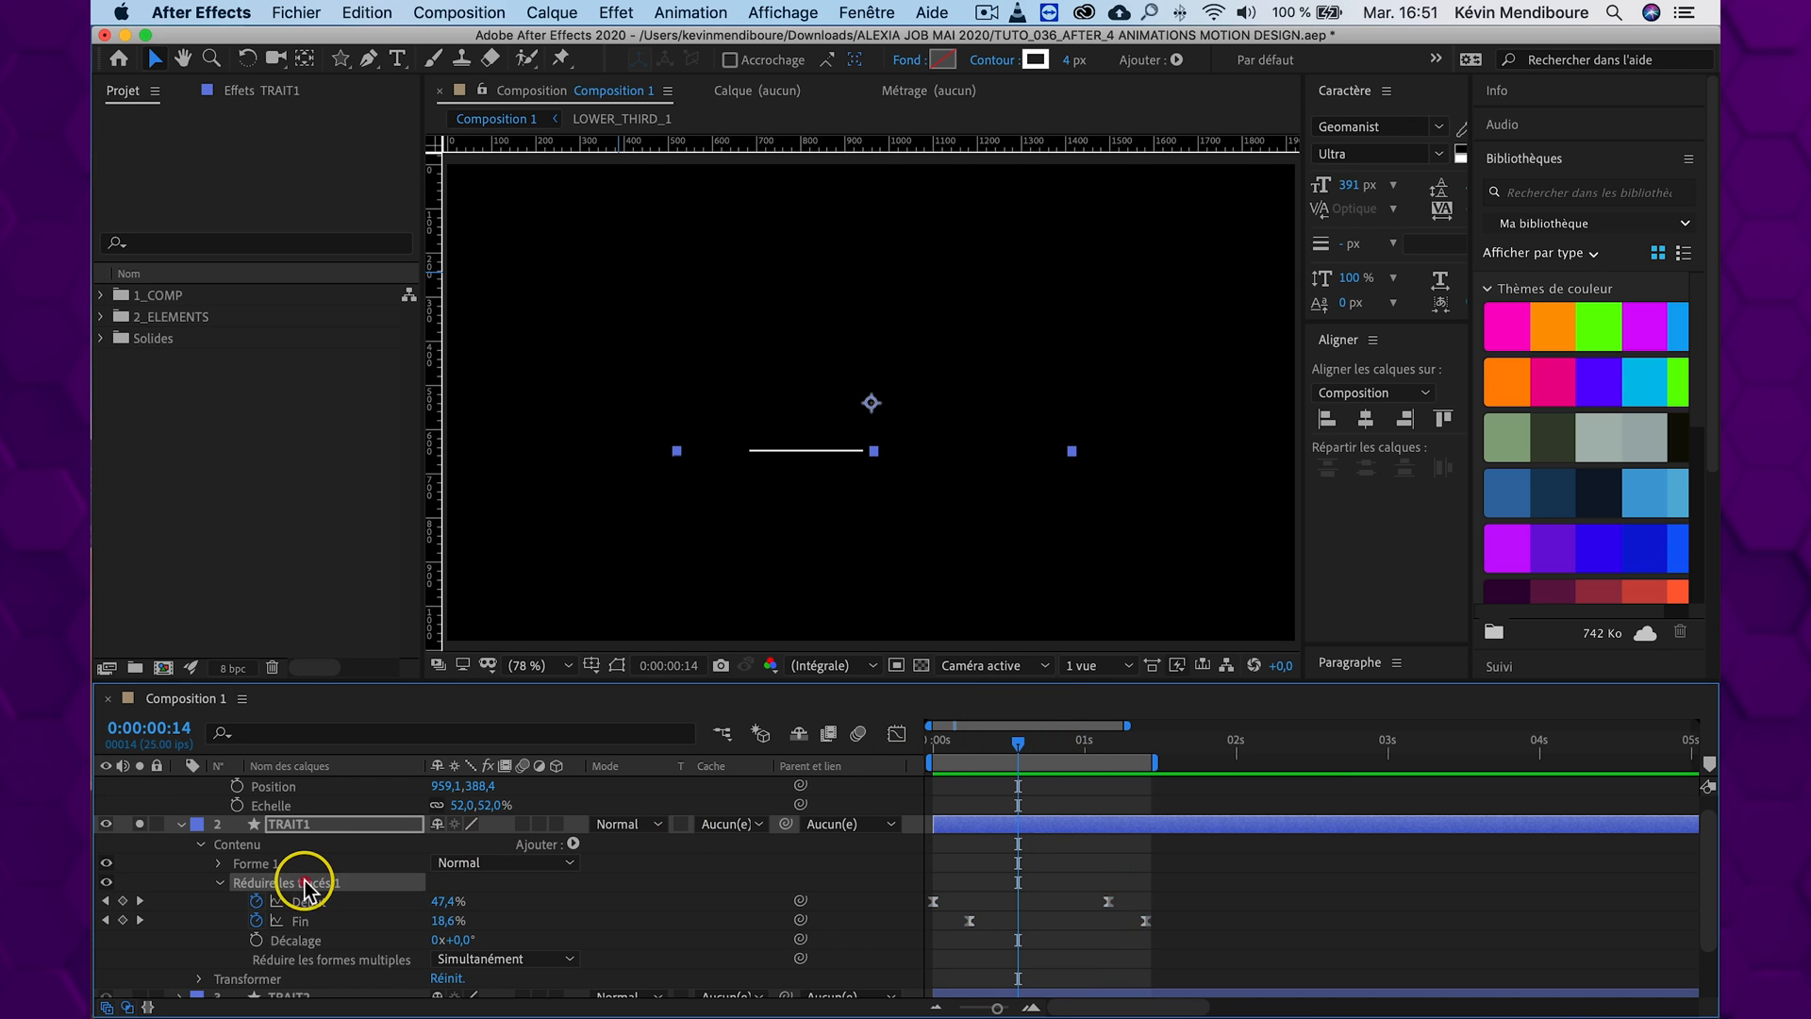
key("super+c")
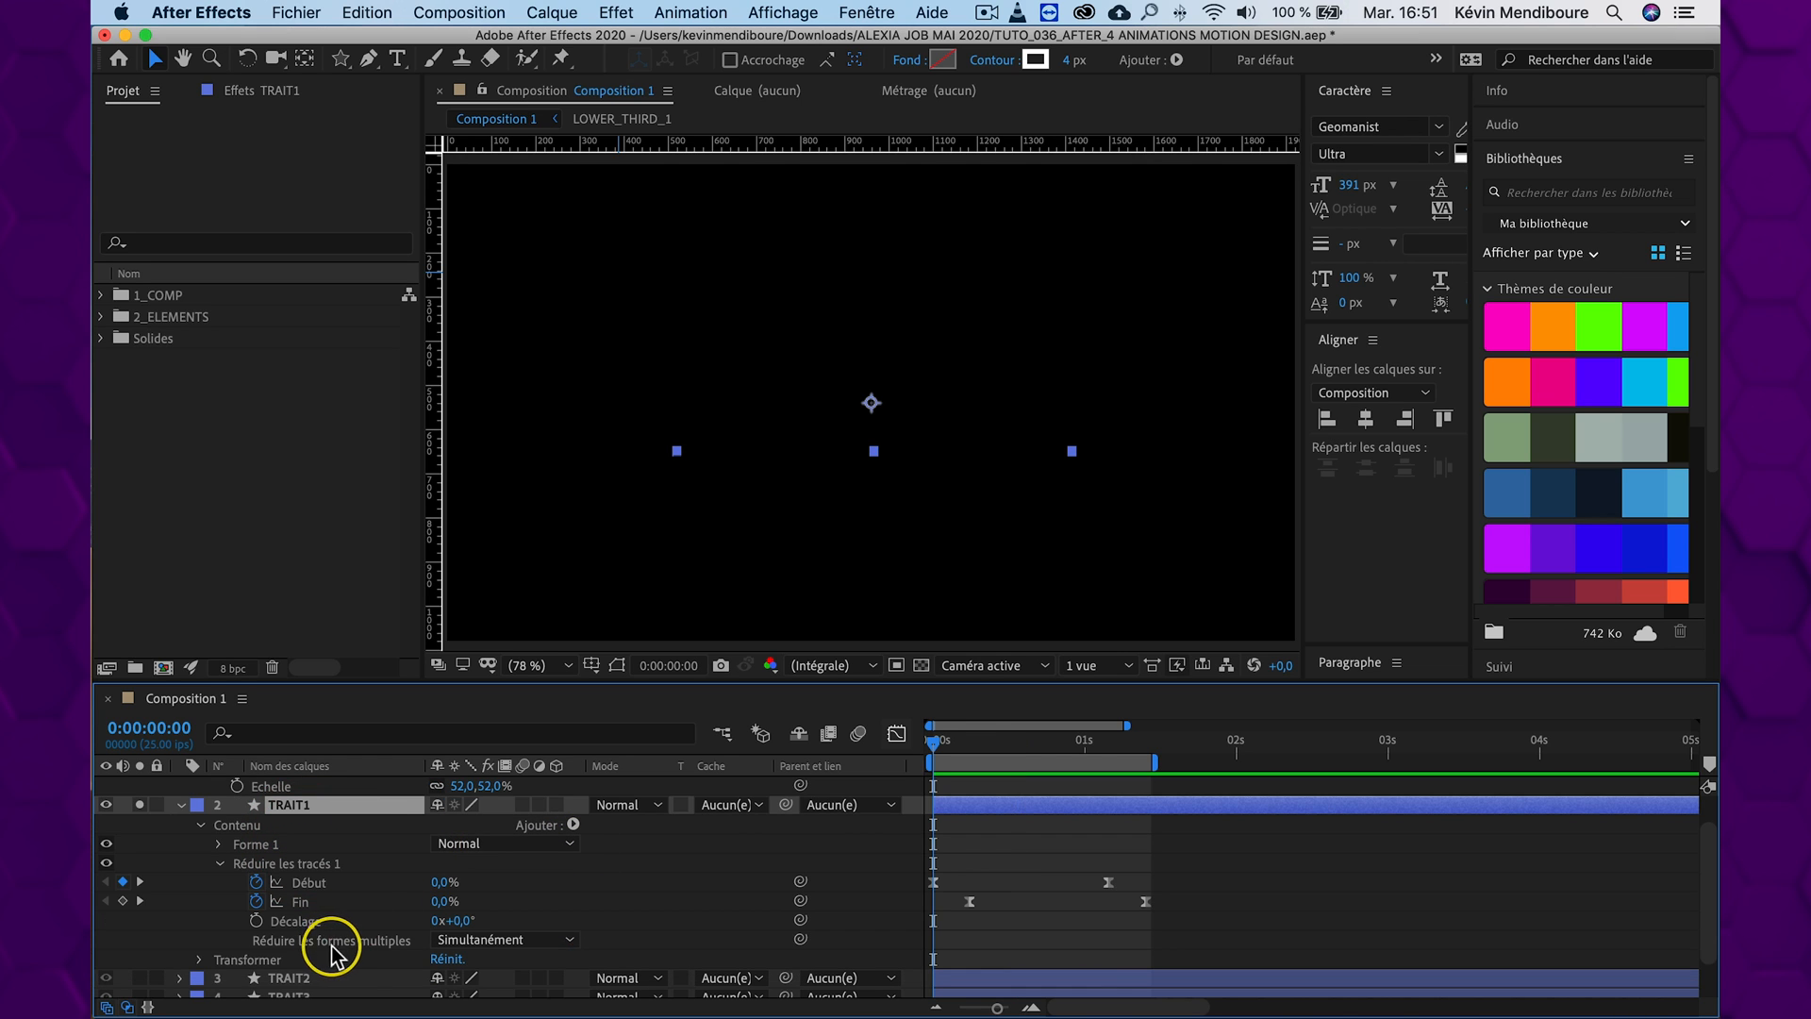
scroll(332, 955, "down", 1)
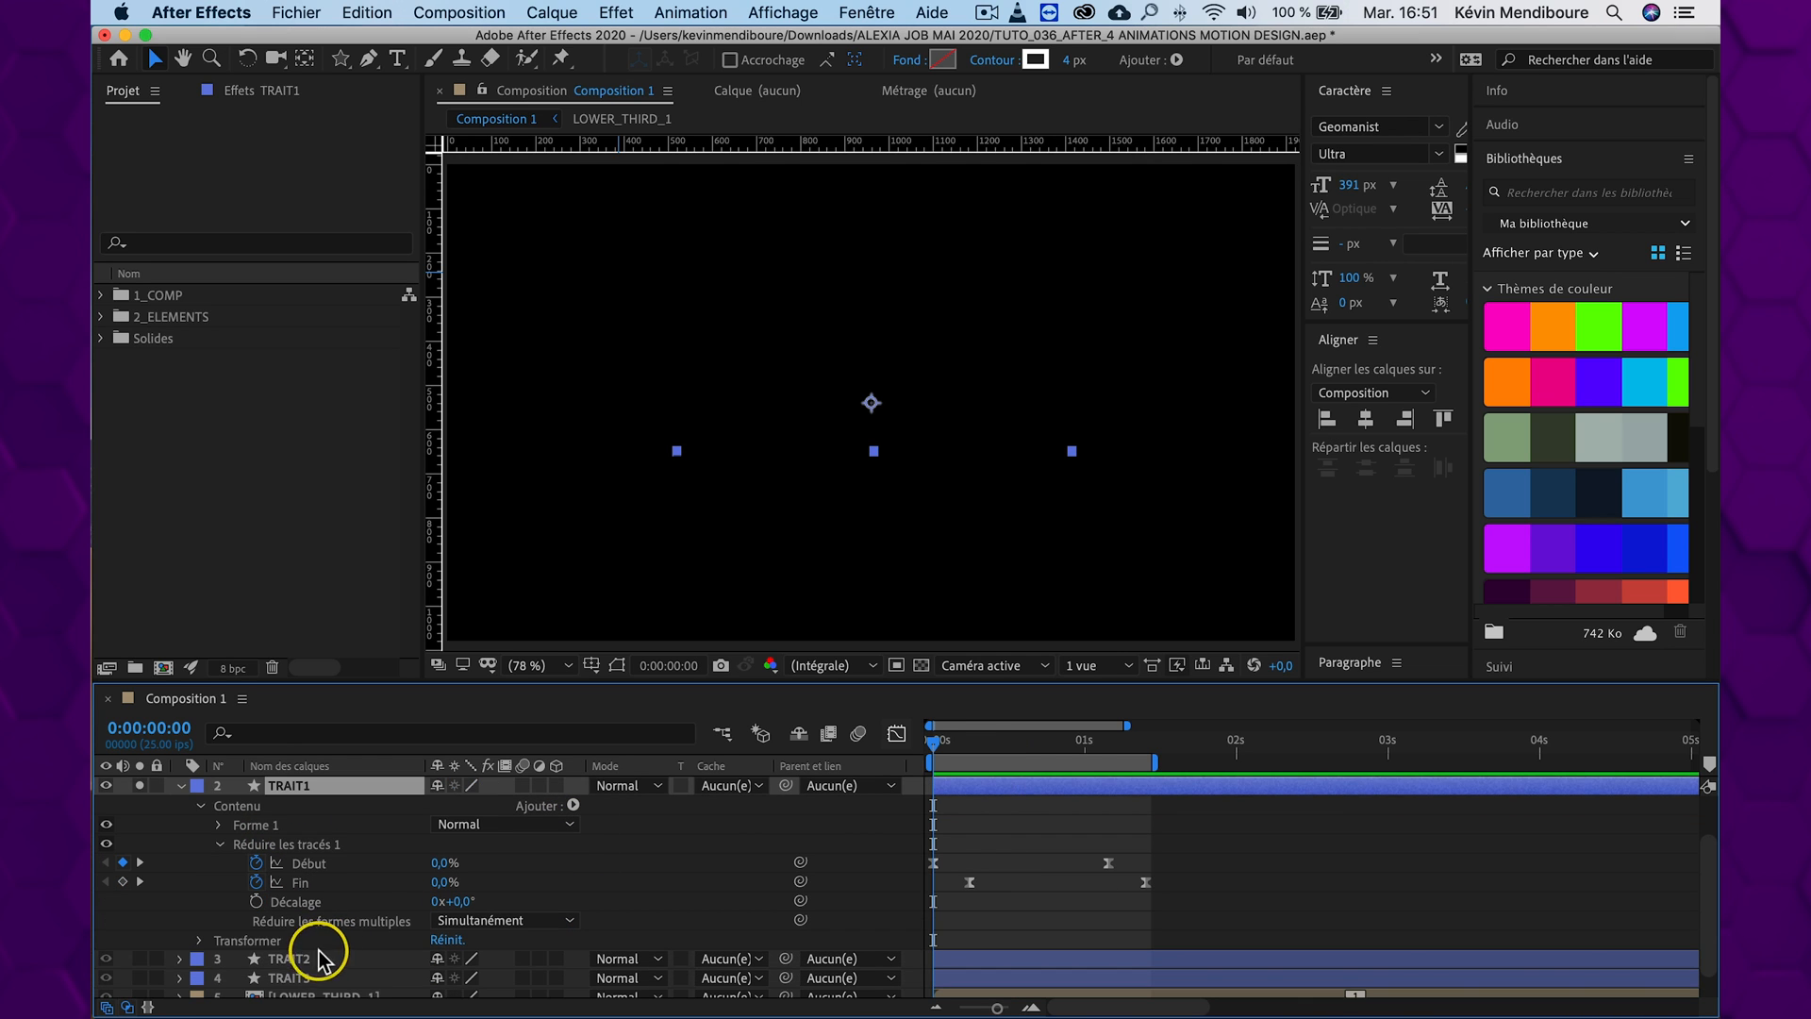
left_click(306, 956)
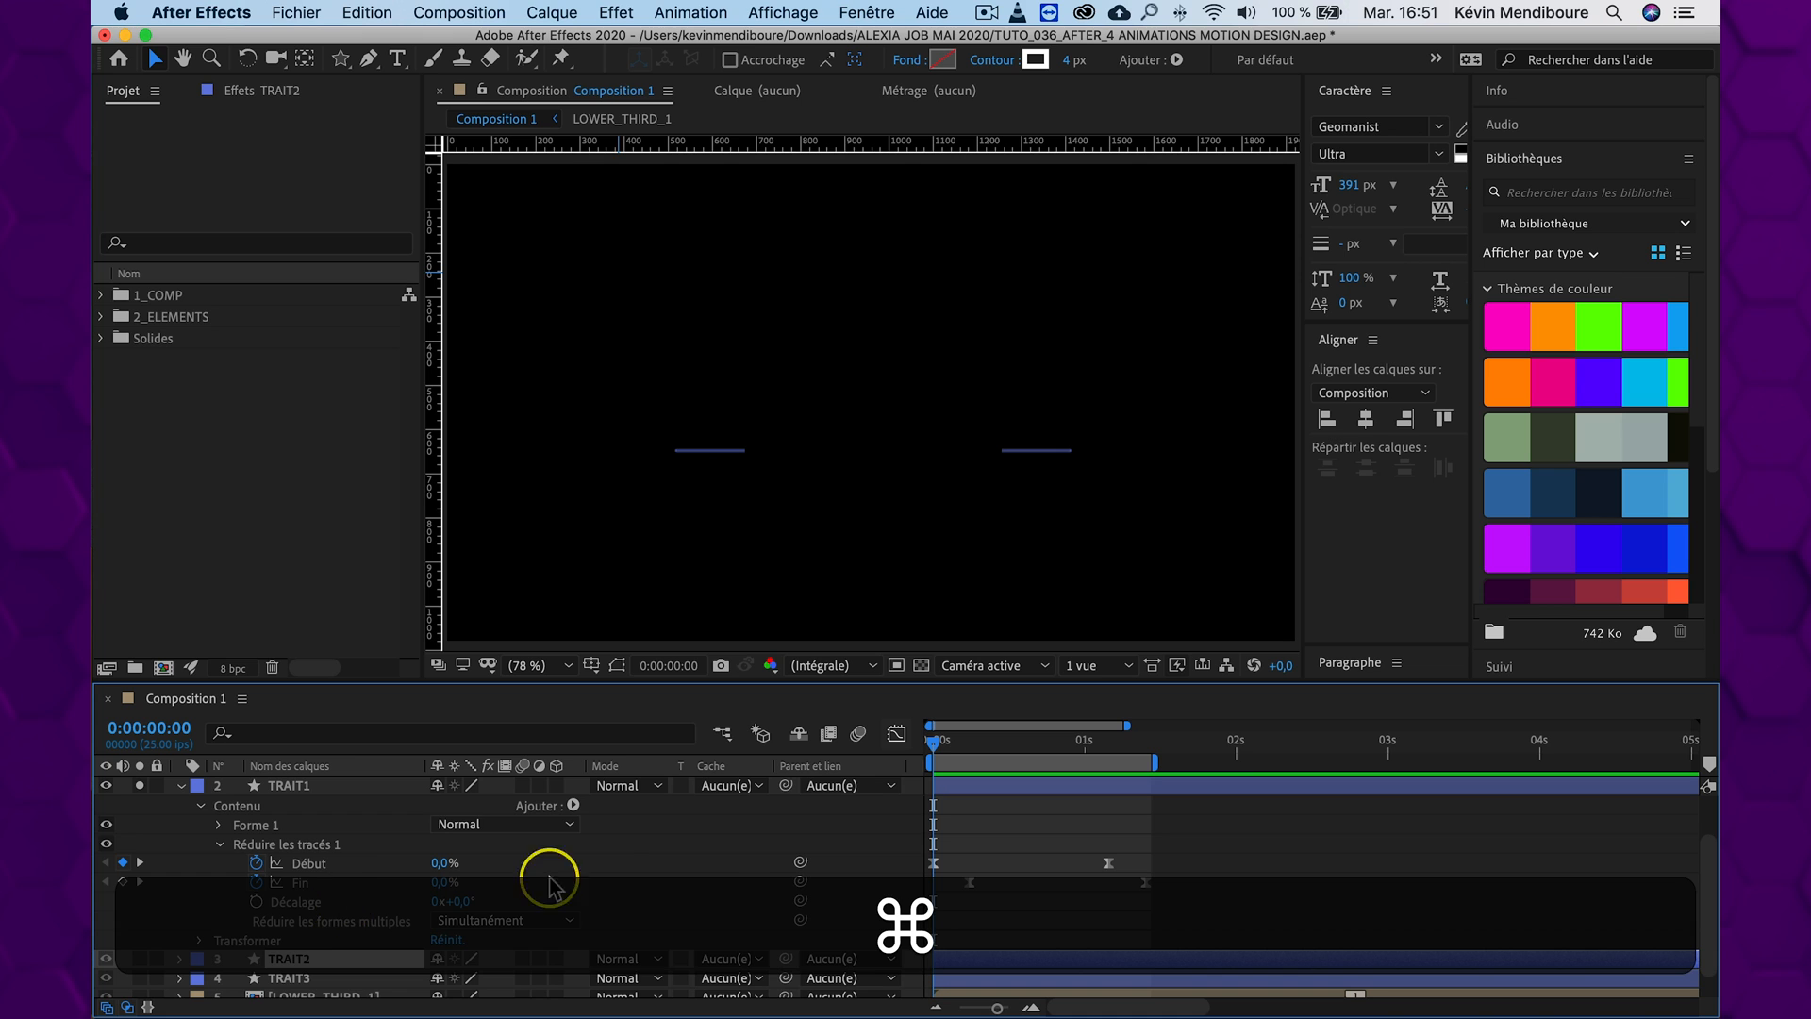
key("super+v")
left_click(179, 958)
key("u")
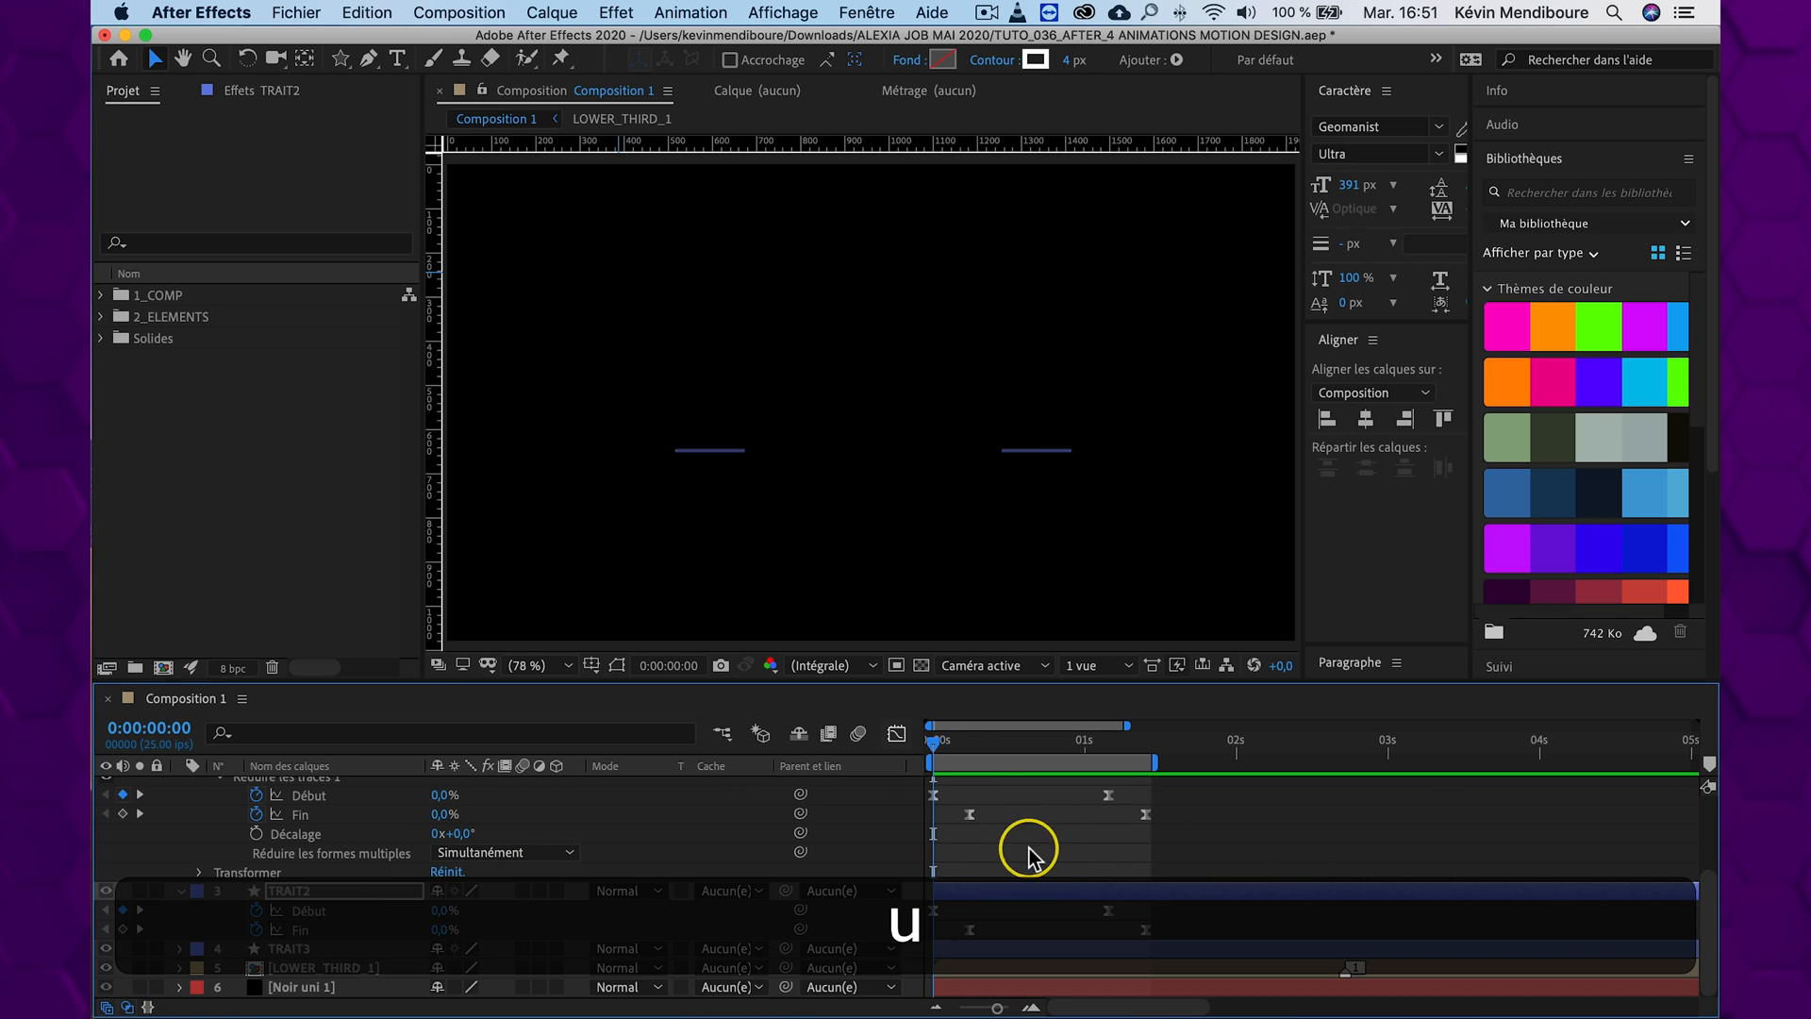
Solo TRAIT2 alongside TRAIT1 and preview both animated lines from the start
mouse_move(938, 740)
left_mouse_down()
mouse_move(965, 738)
mouse_move(934, 739)
left_mouse_up()
scroll(253, 977, "up", 3)
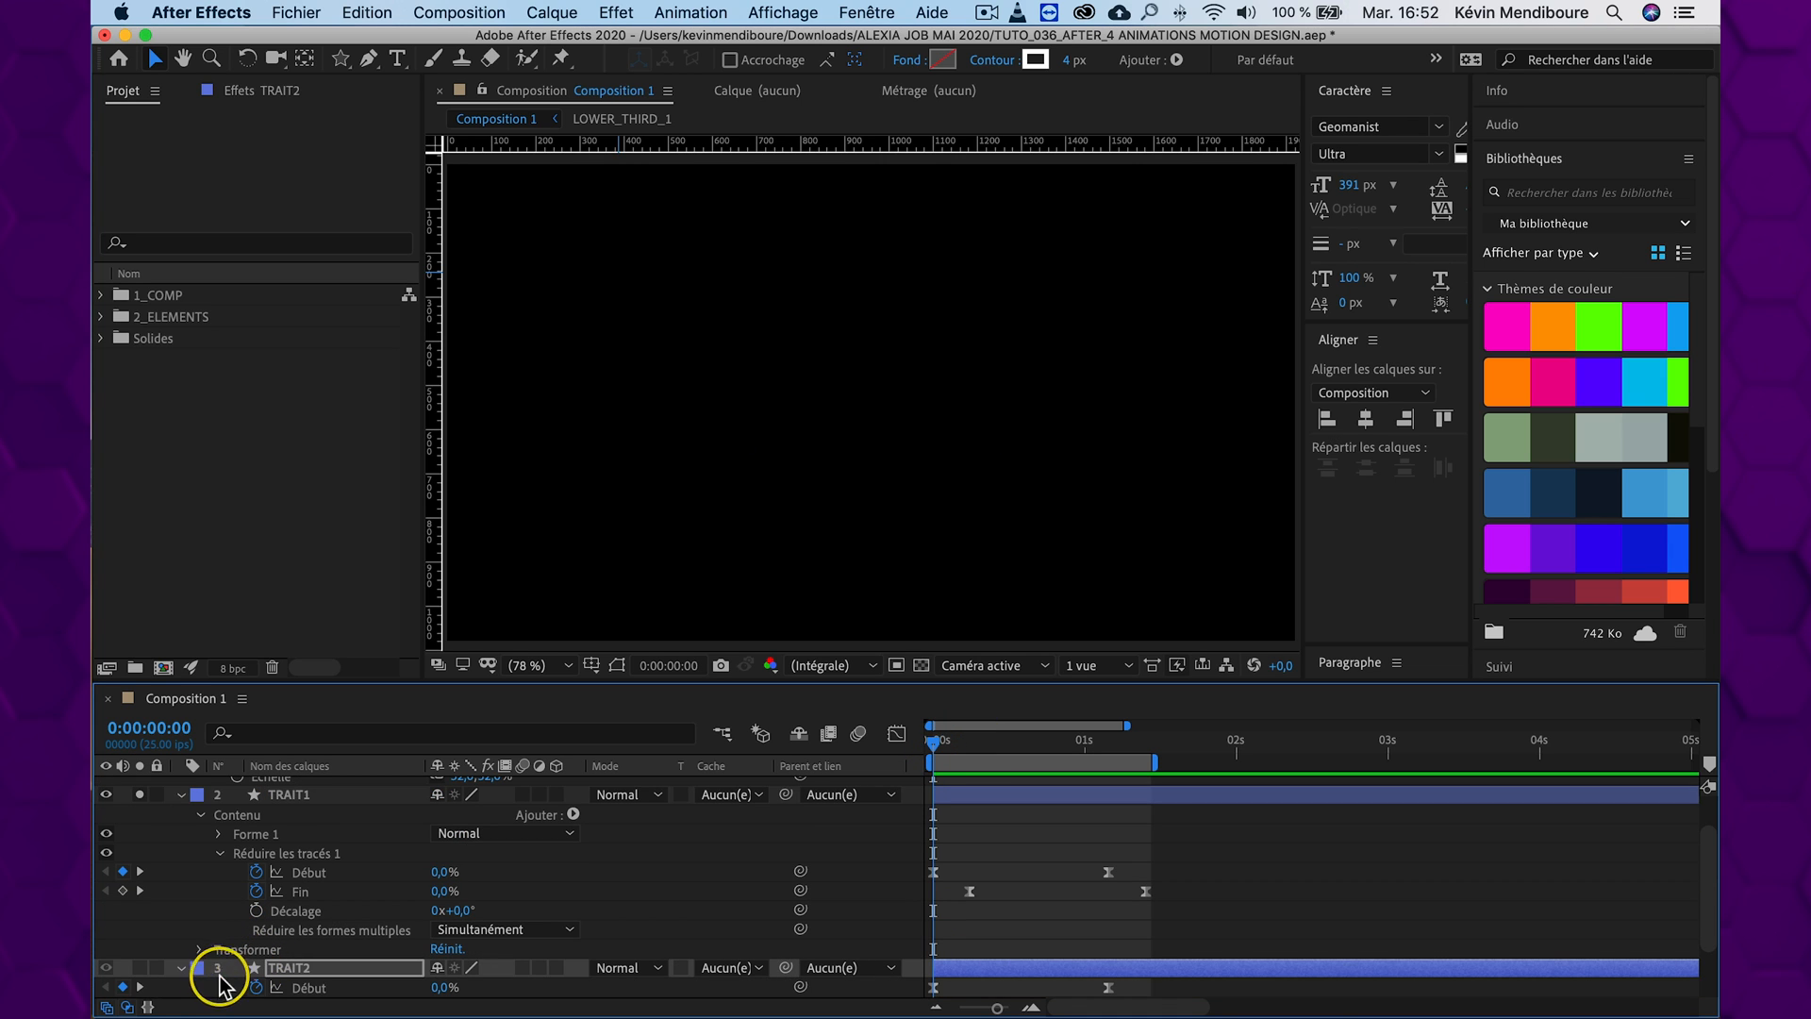
left_click(139, 969)
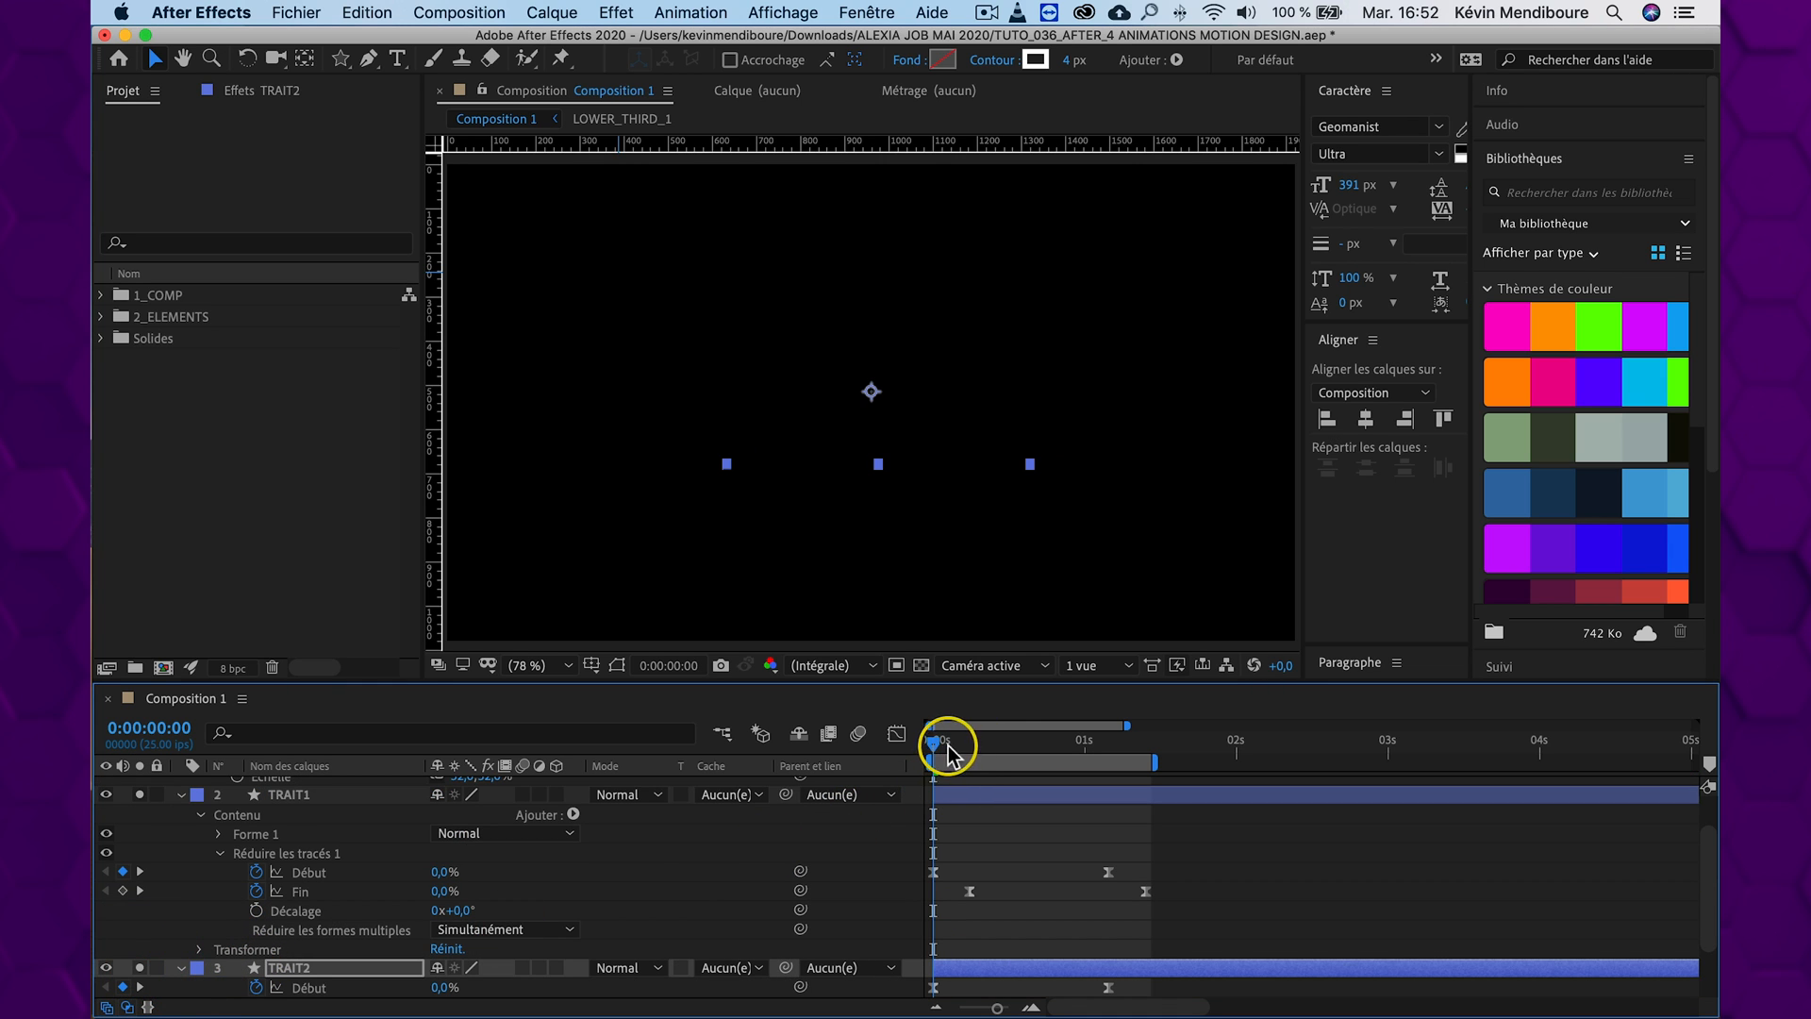
key("space")
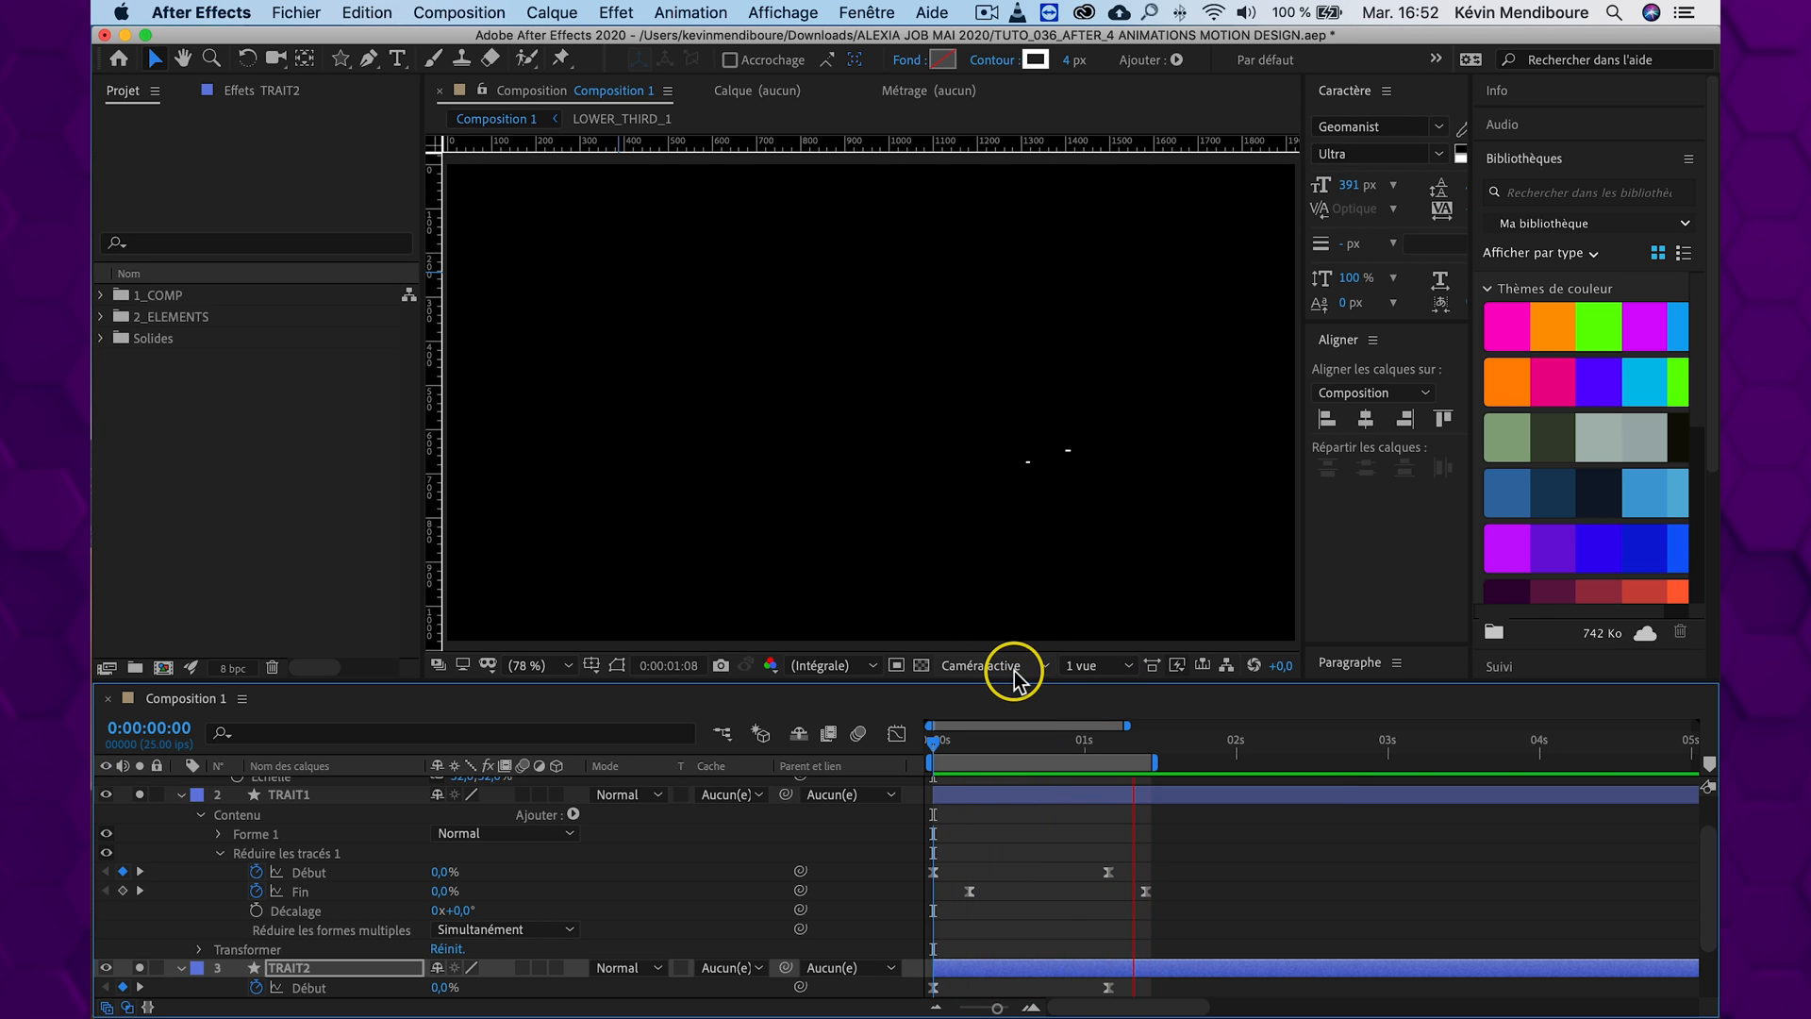
key("space")
scroll(830, 863, "down", 3)
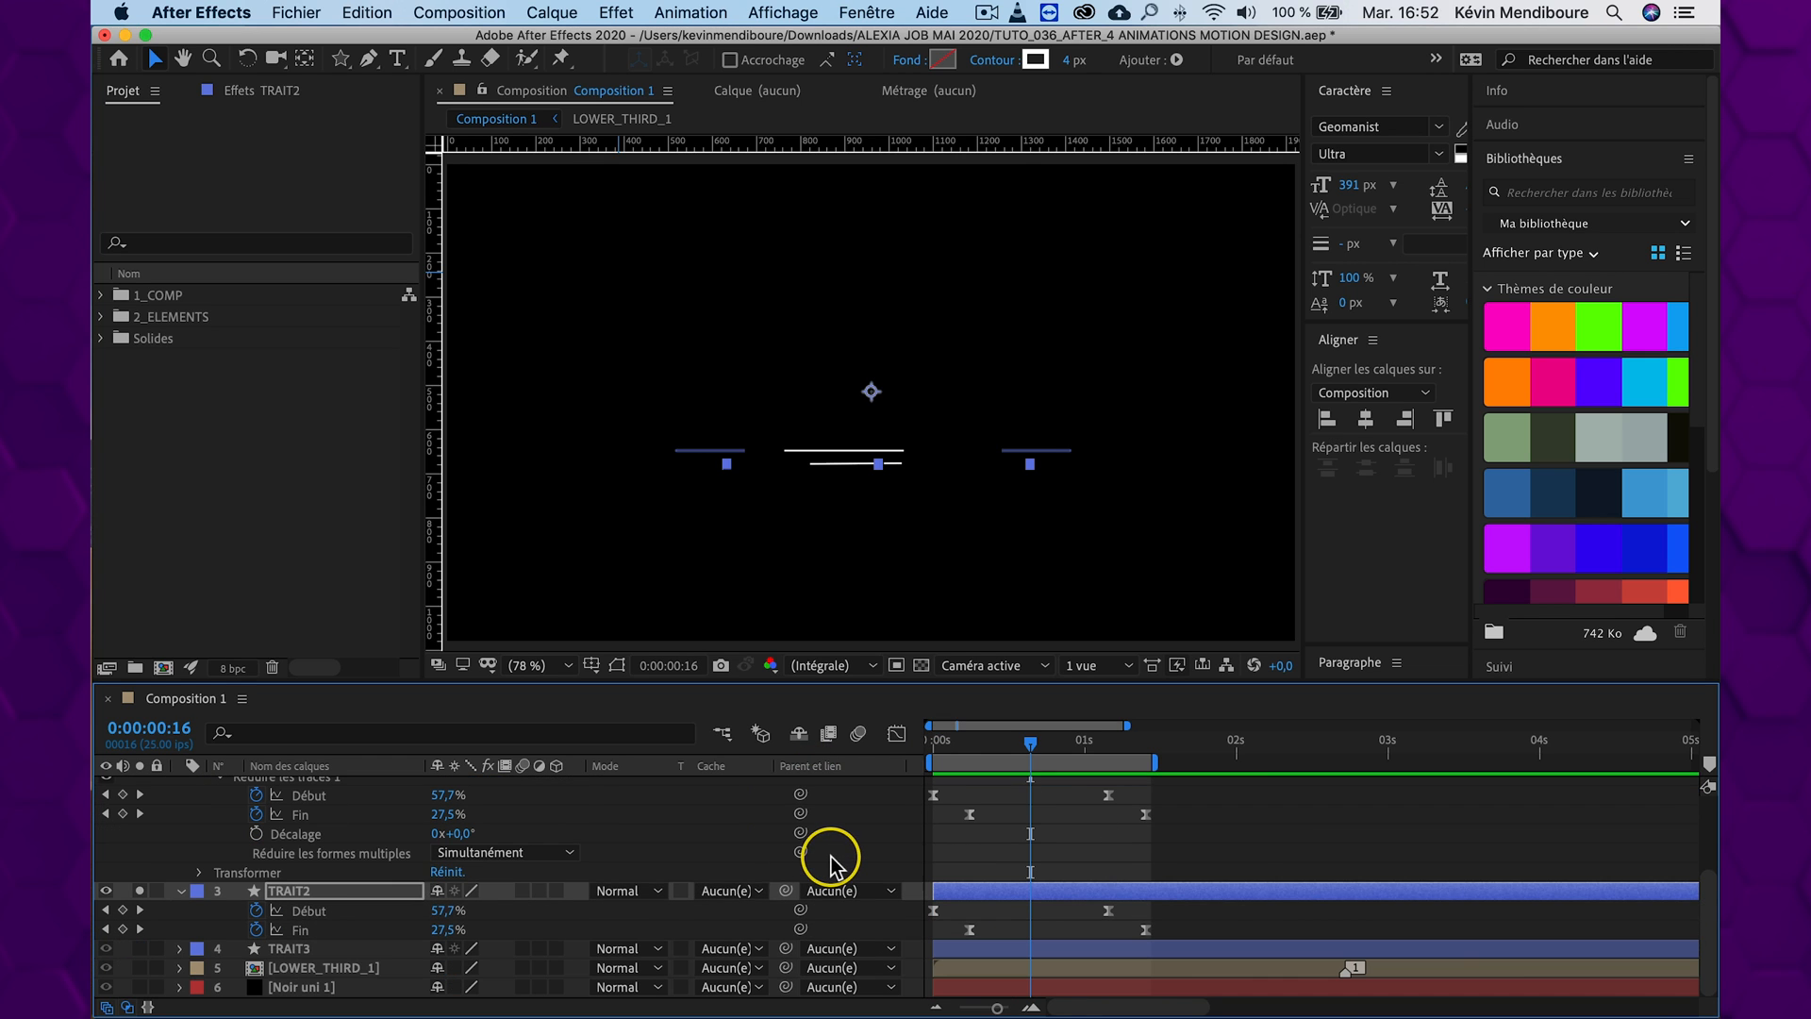
Paste the copied trim operator onto TRAIT3 at 0:00:00:00 and solo that layer as well
left_click(288, 948)
left_click_drag(1030, 743, 881, 740)
key("super+v")
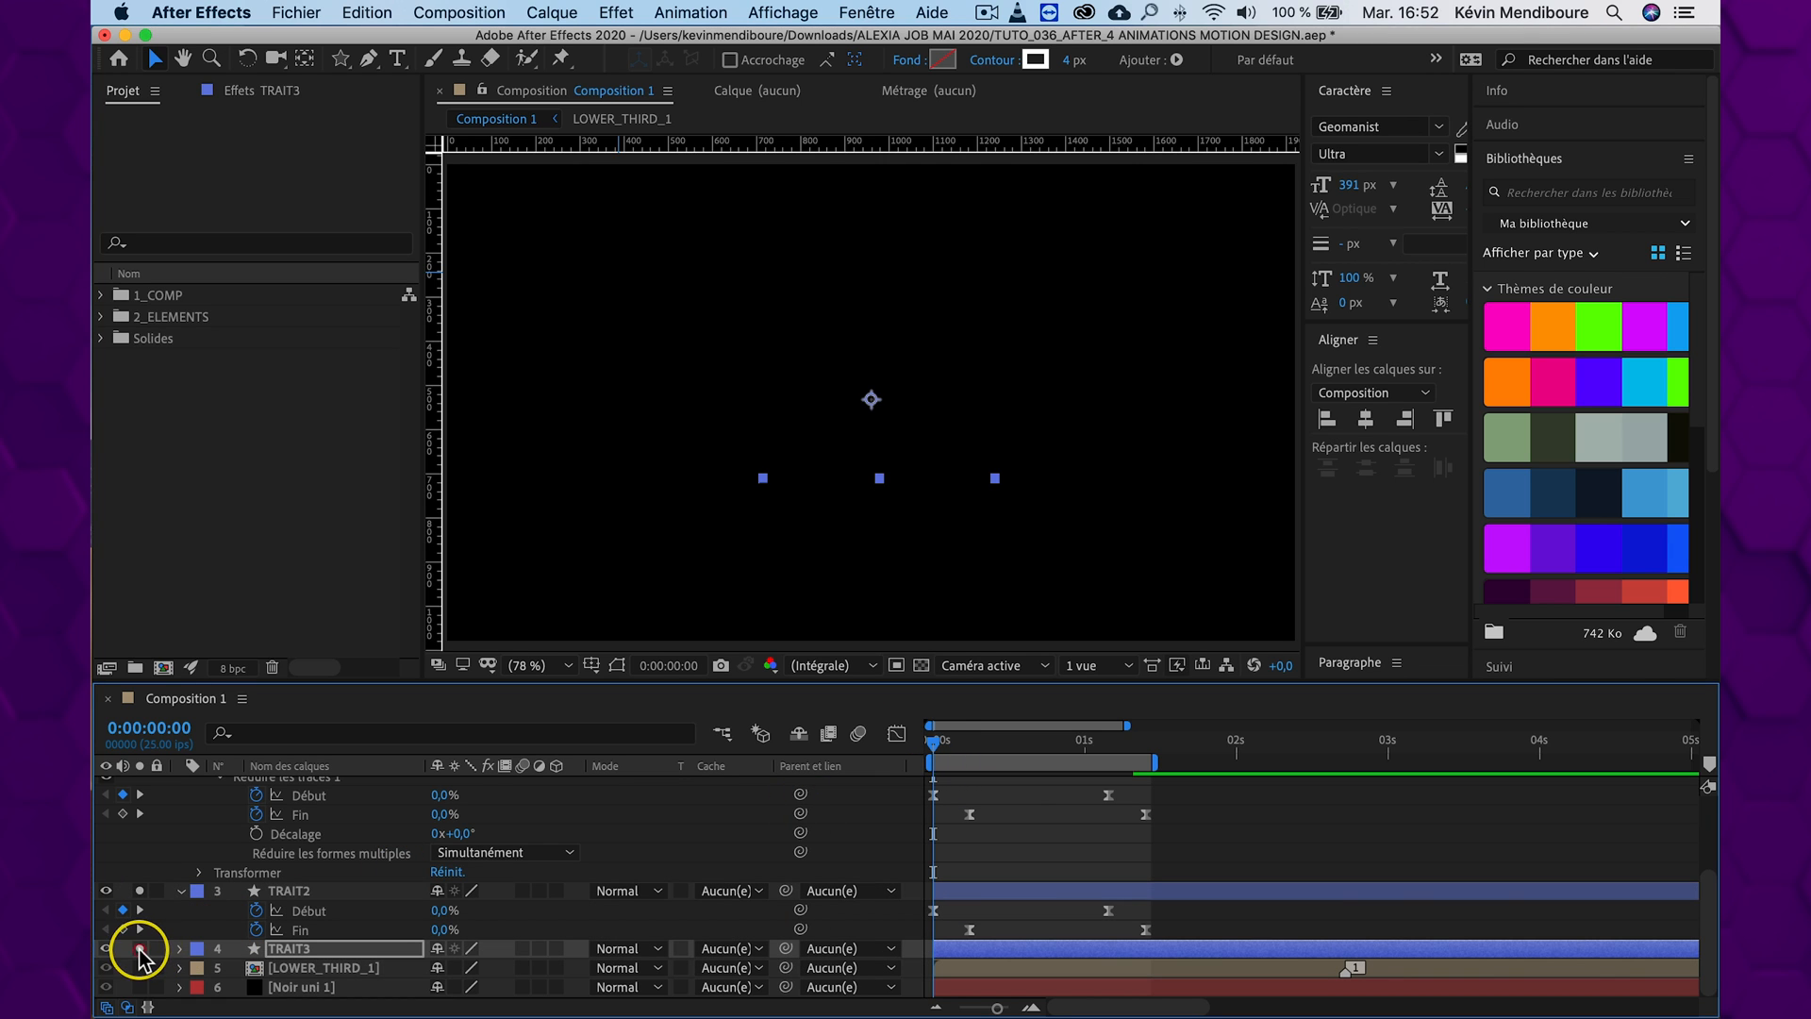
Preview the three animated lines together from the start of the timeline
key("space")
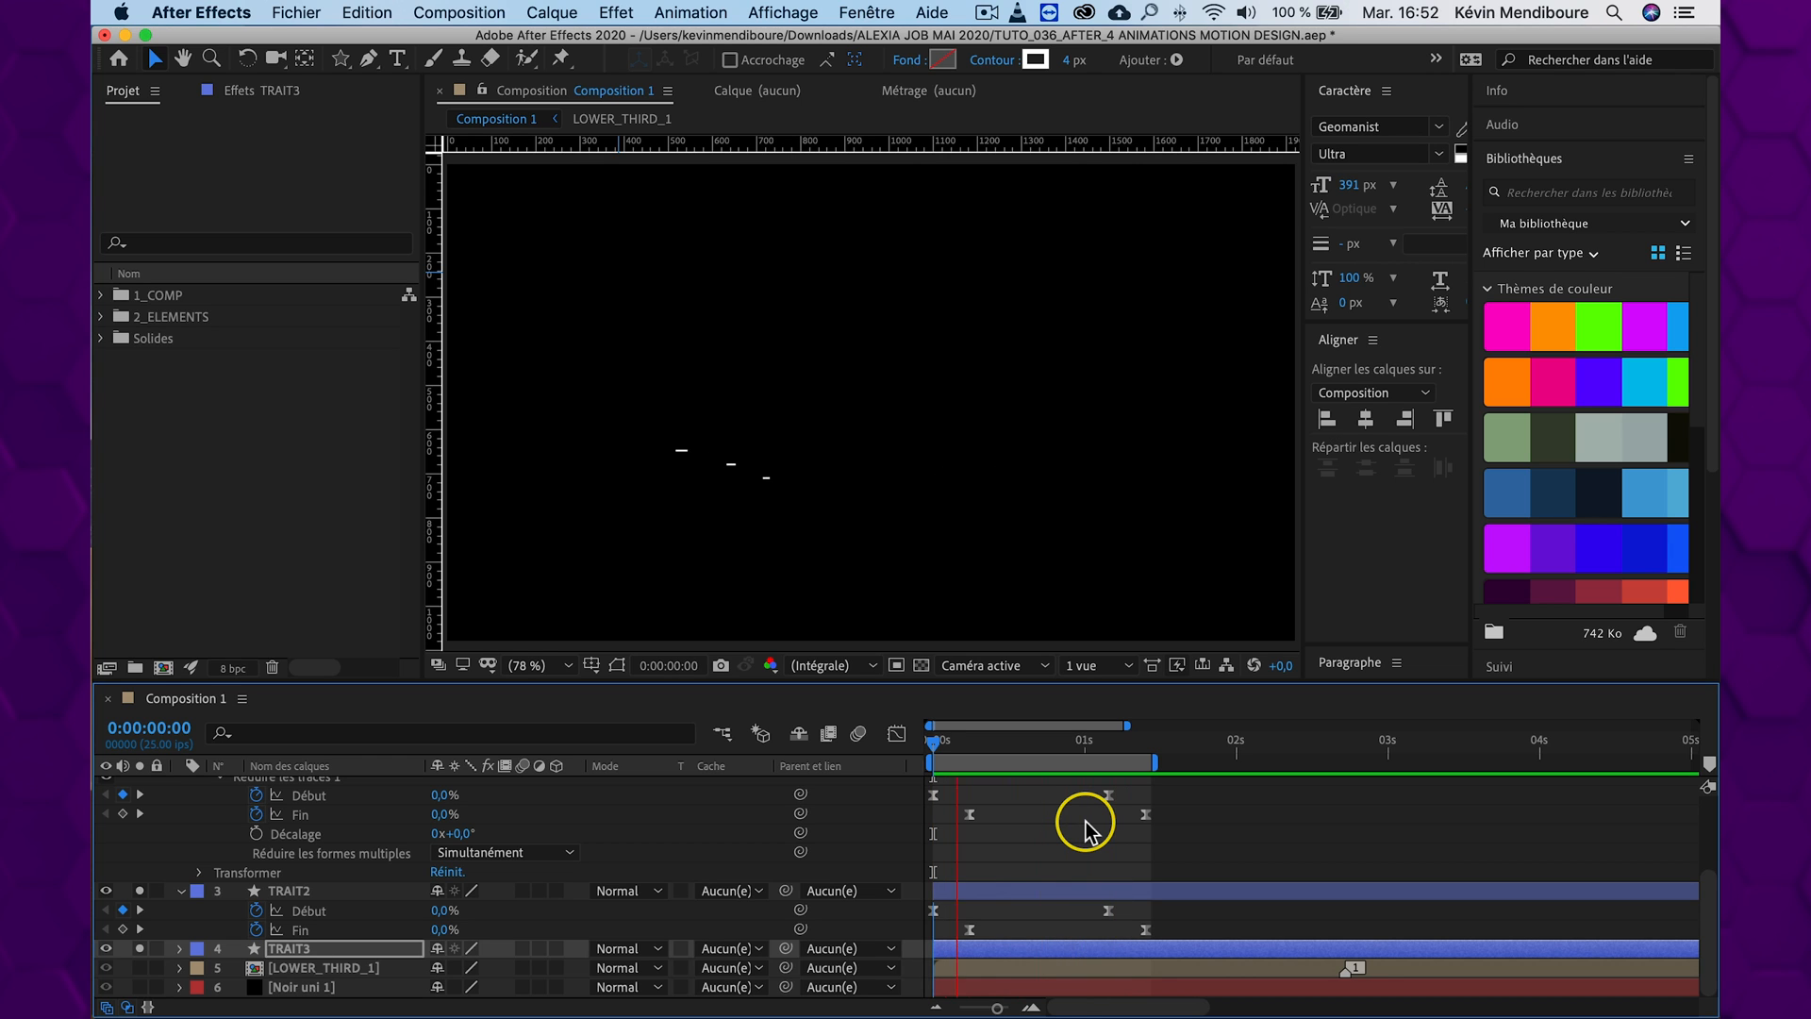
key("space")
left_click(820, 745)
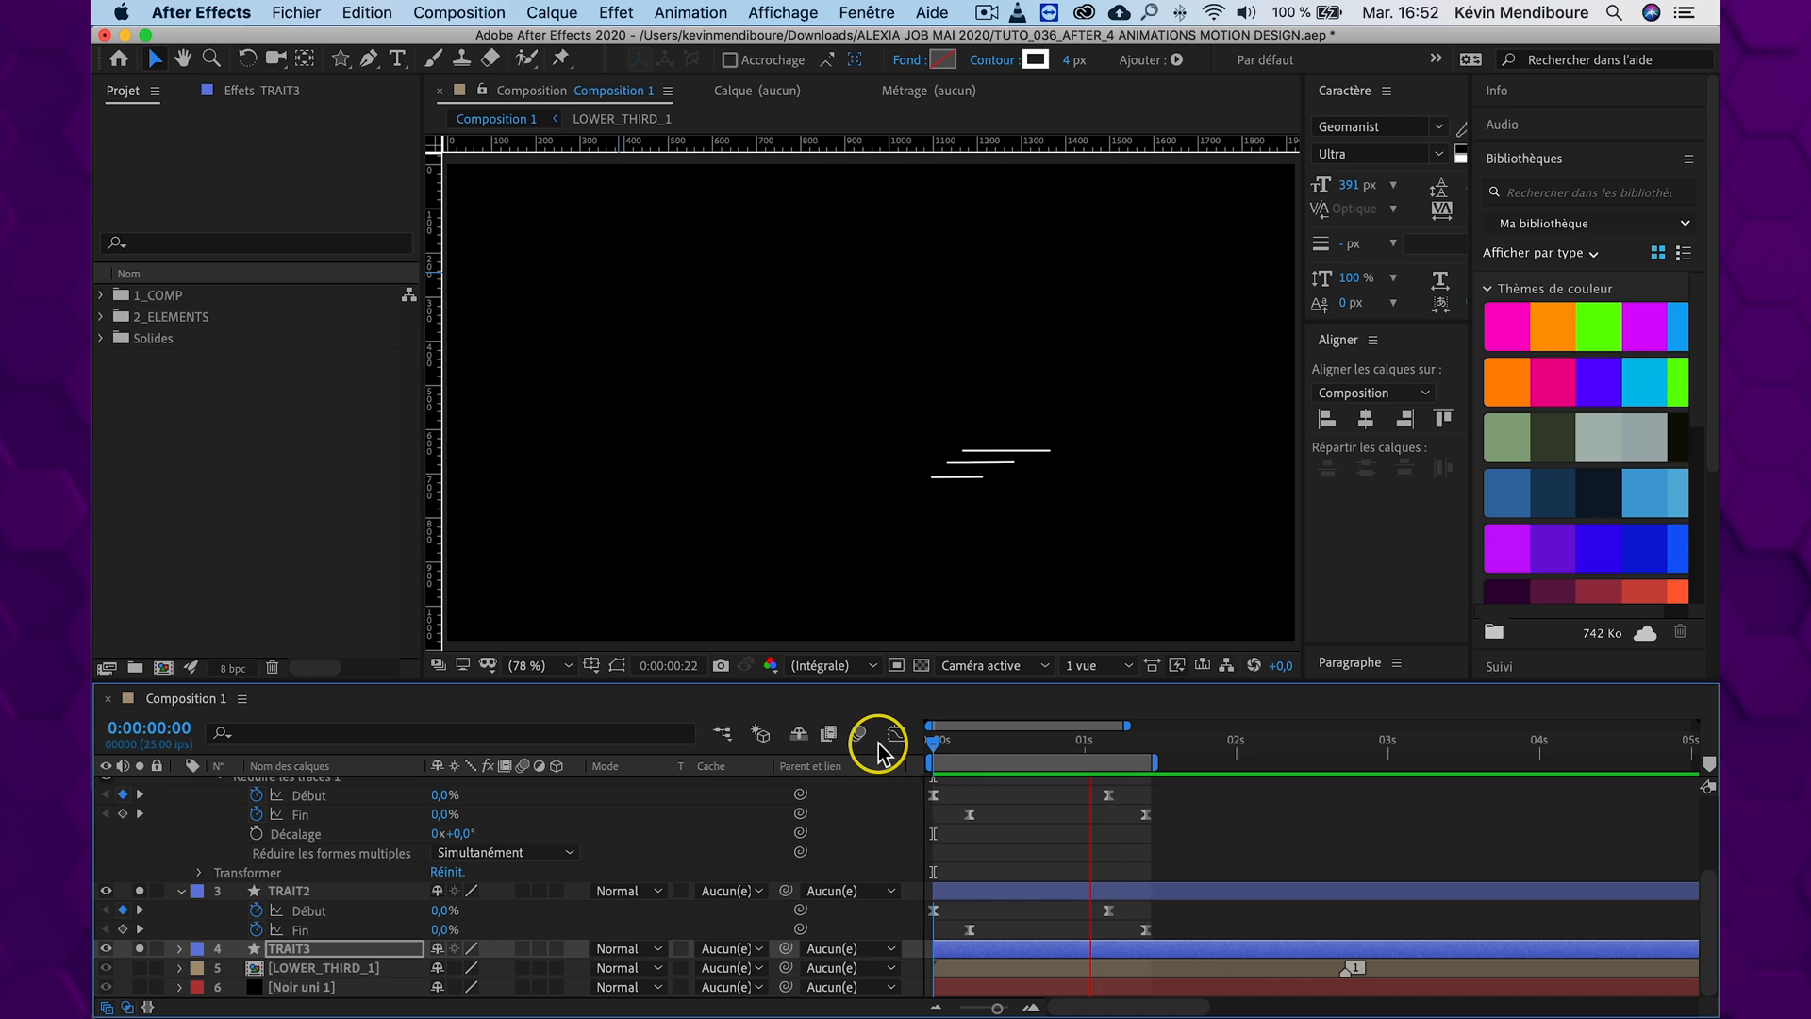
key("space")
Turn off Solo for TRAIT1, TRAIT2 and TRAIT3, and preview the whole composition from 0:00:00:00
scroll(811, 836, "up", 5)
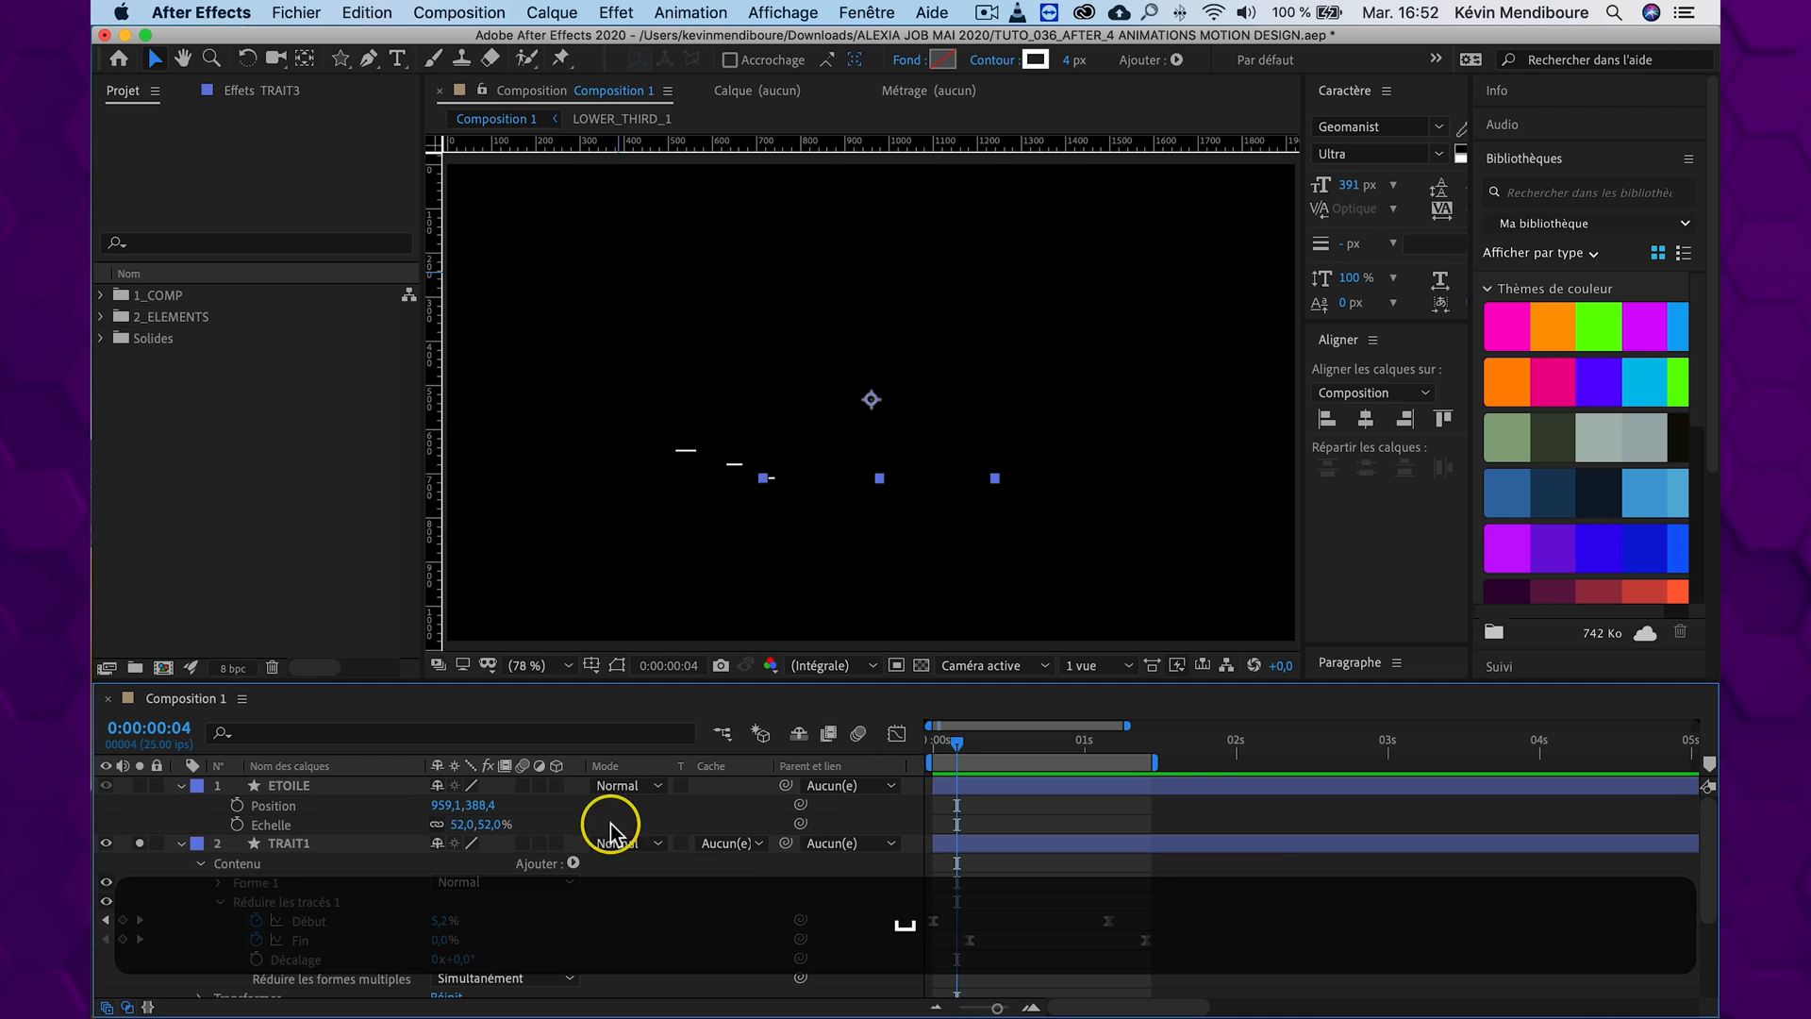
left_click(182, 845)
left_click(139, 845)
left_click(139, 862)
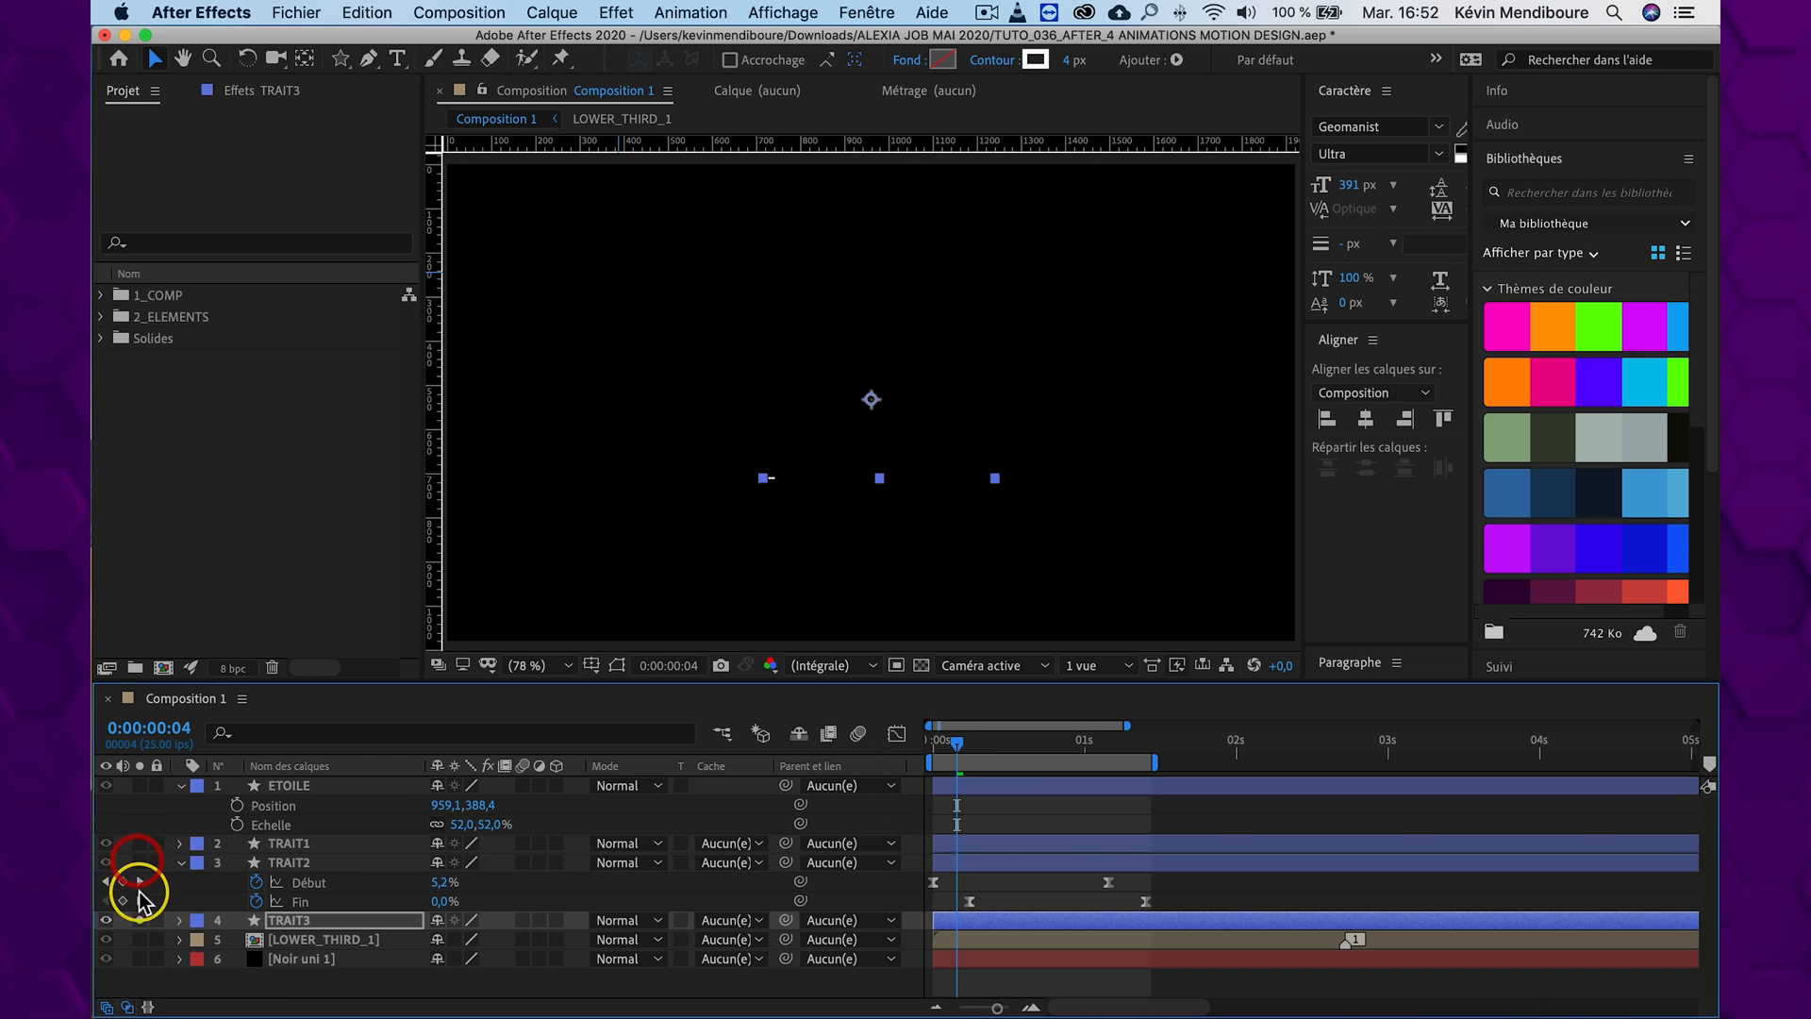
left_click_drag(961, 740, 832, 739)
key("space")
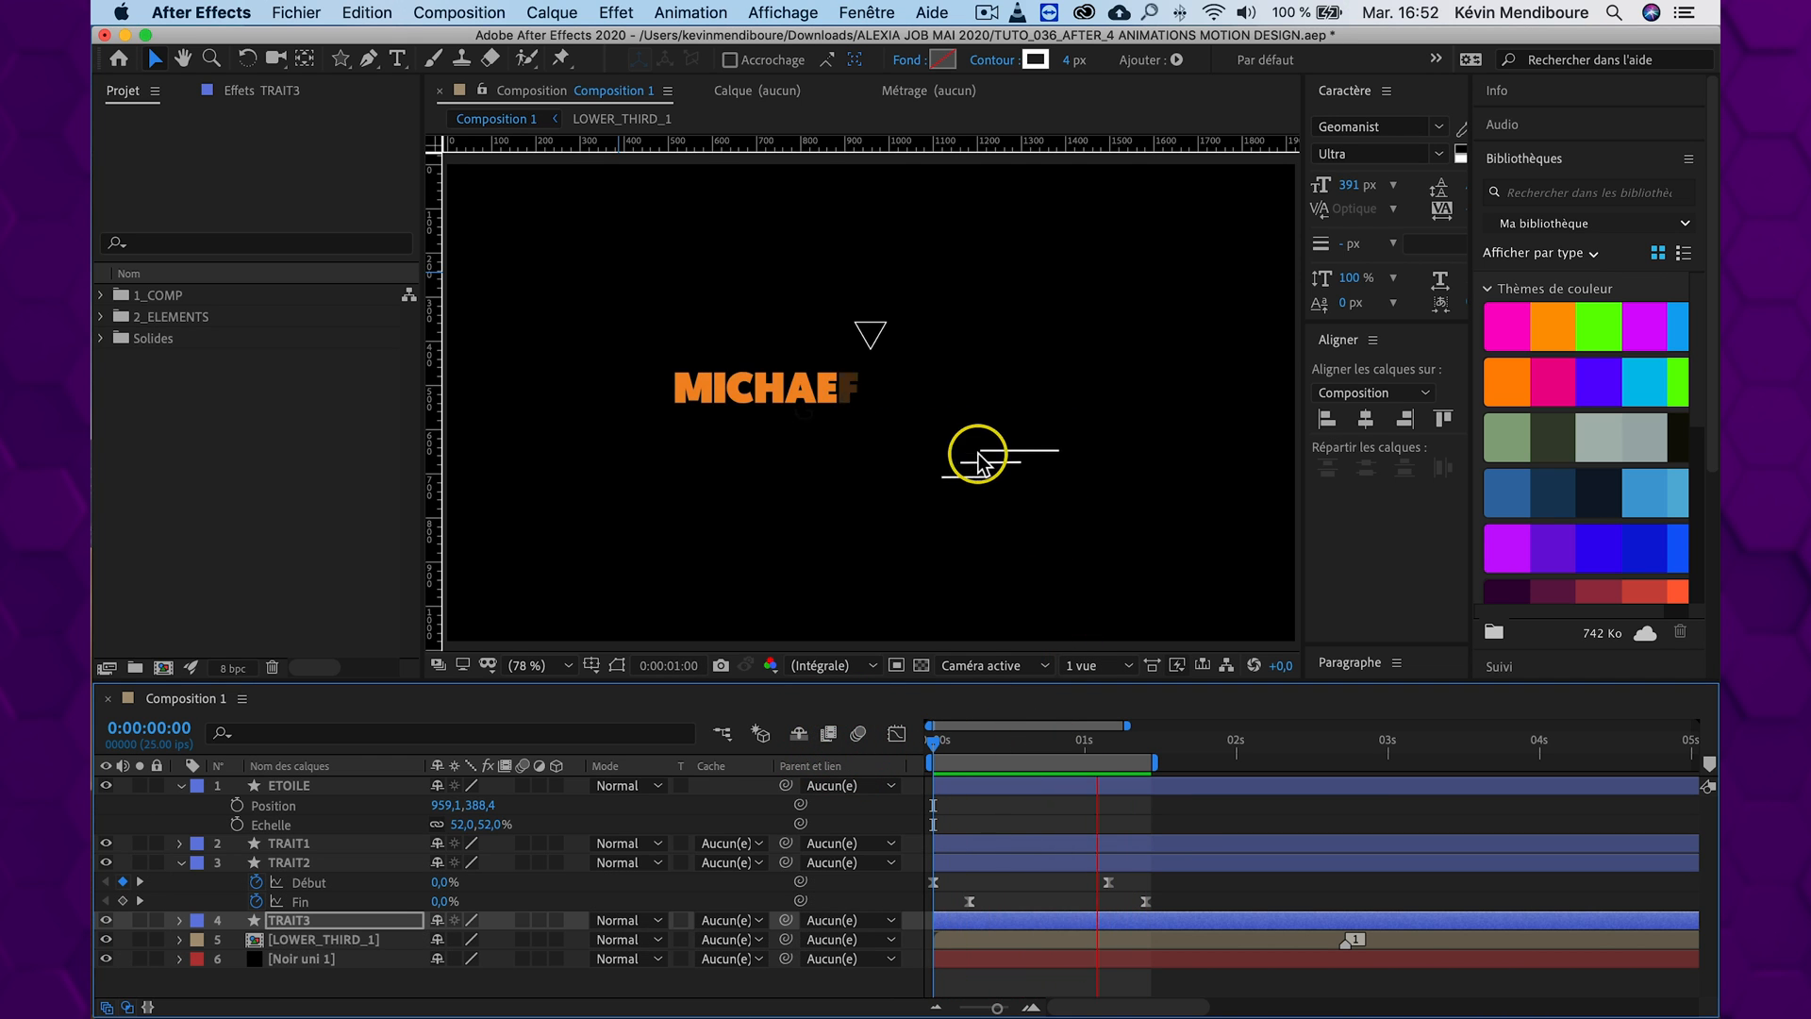
key("space")
Shift TRAIT1, TRAIT2 and TRAIT3 to start at about 0:00:00:10 and extend the work area to about 0:00:02:14
left_click(302, 862)
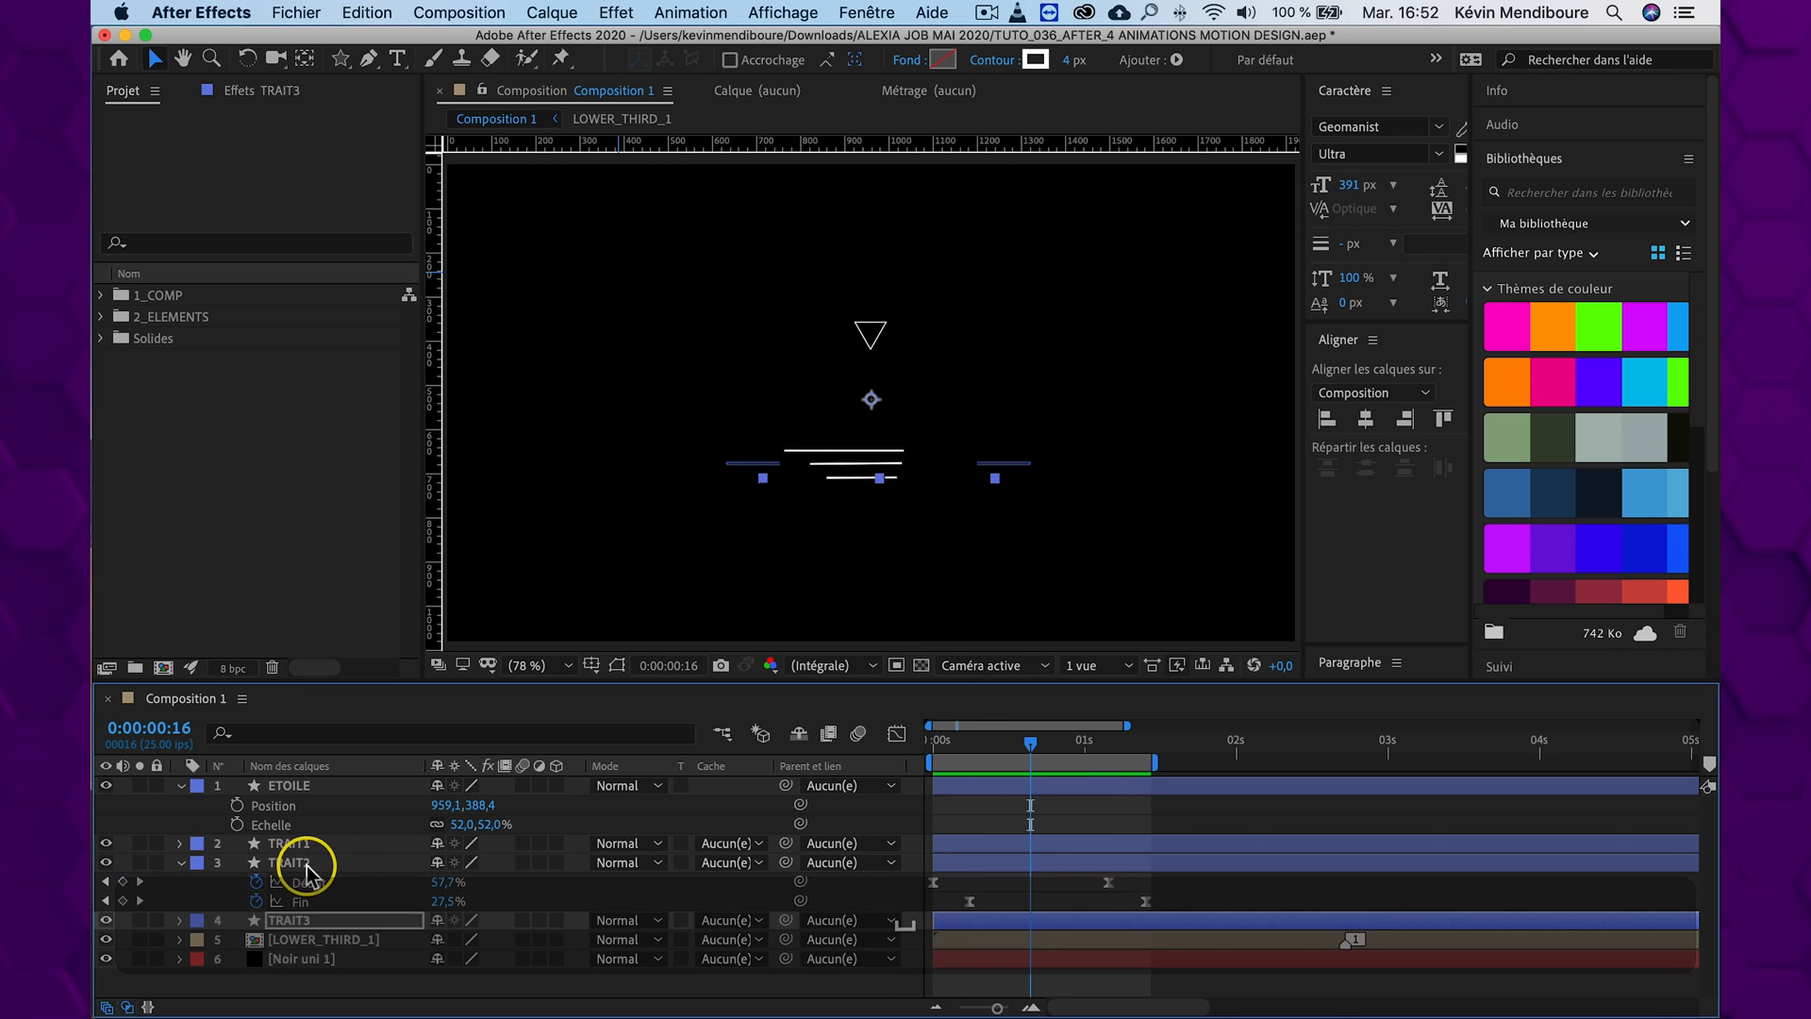
left_click(305, 845, "shift")
mouse_move(1083, 863)
left_mouse_down()
mouse_move(1104, 852)
mouse_move(1056, 854)
mouse_move(1092, 842)
left_mouse_up()
left_click_drag(1031, 740, 781, 724)
key("space")
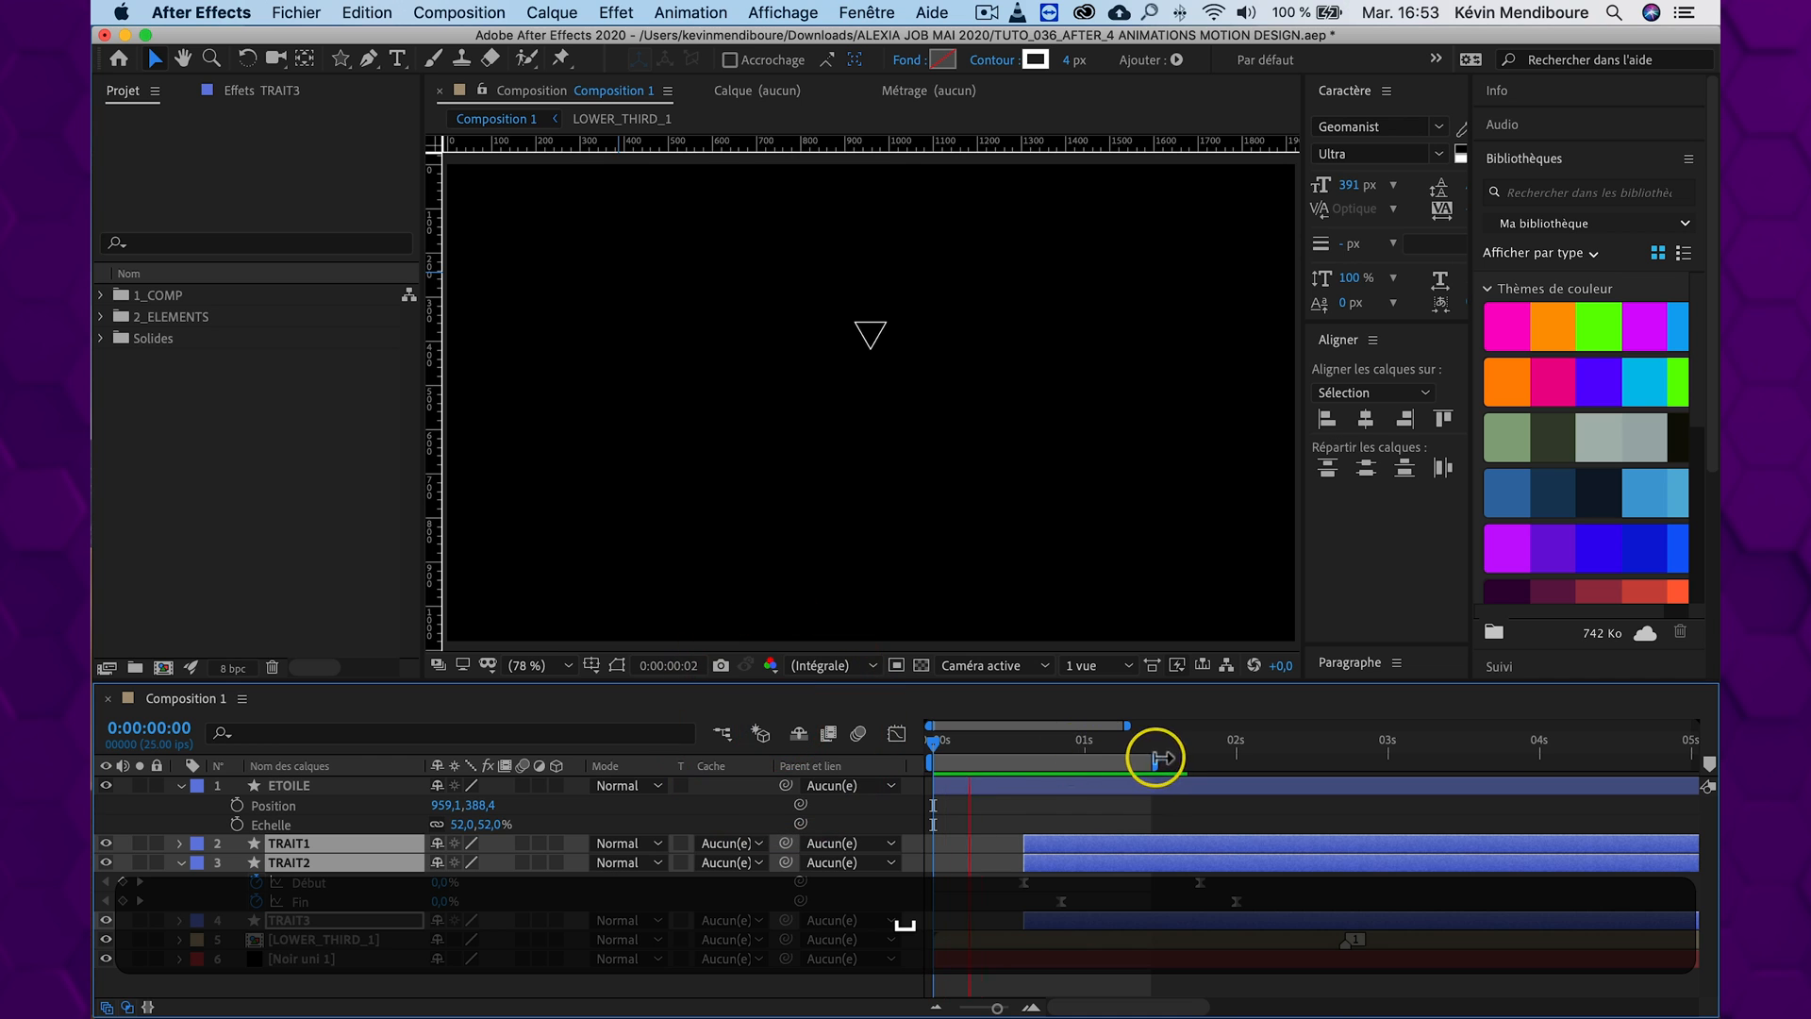
left_click_drag(1156, 758, 1318, 760)
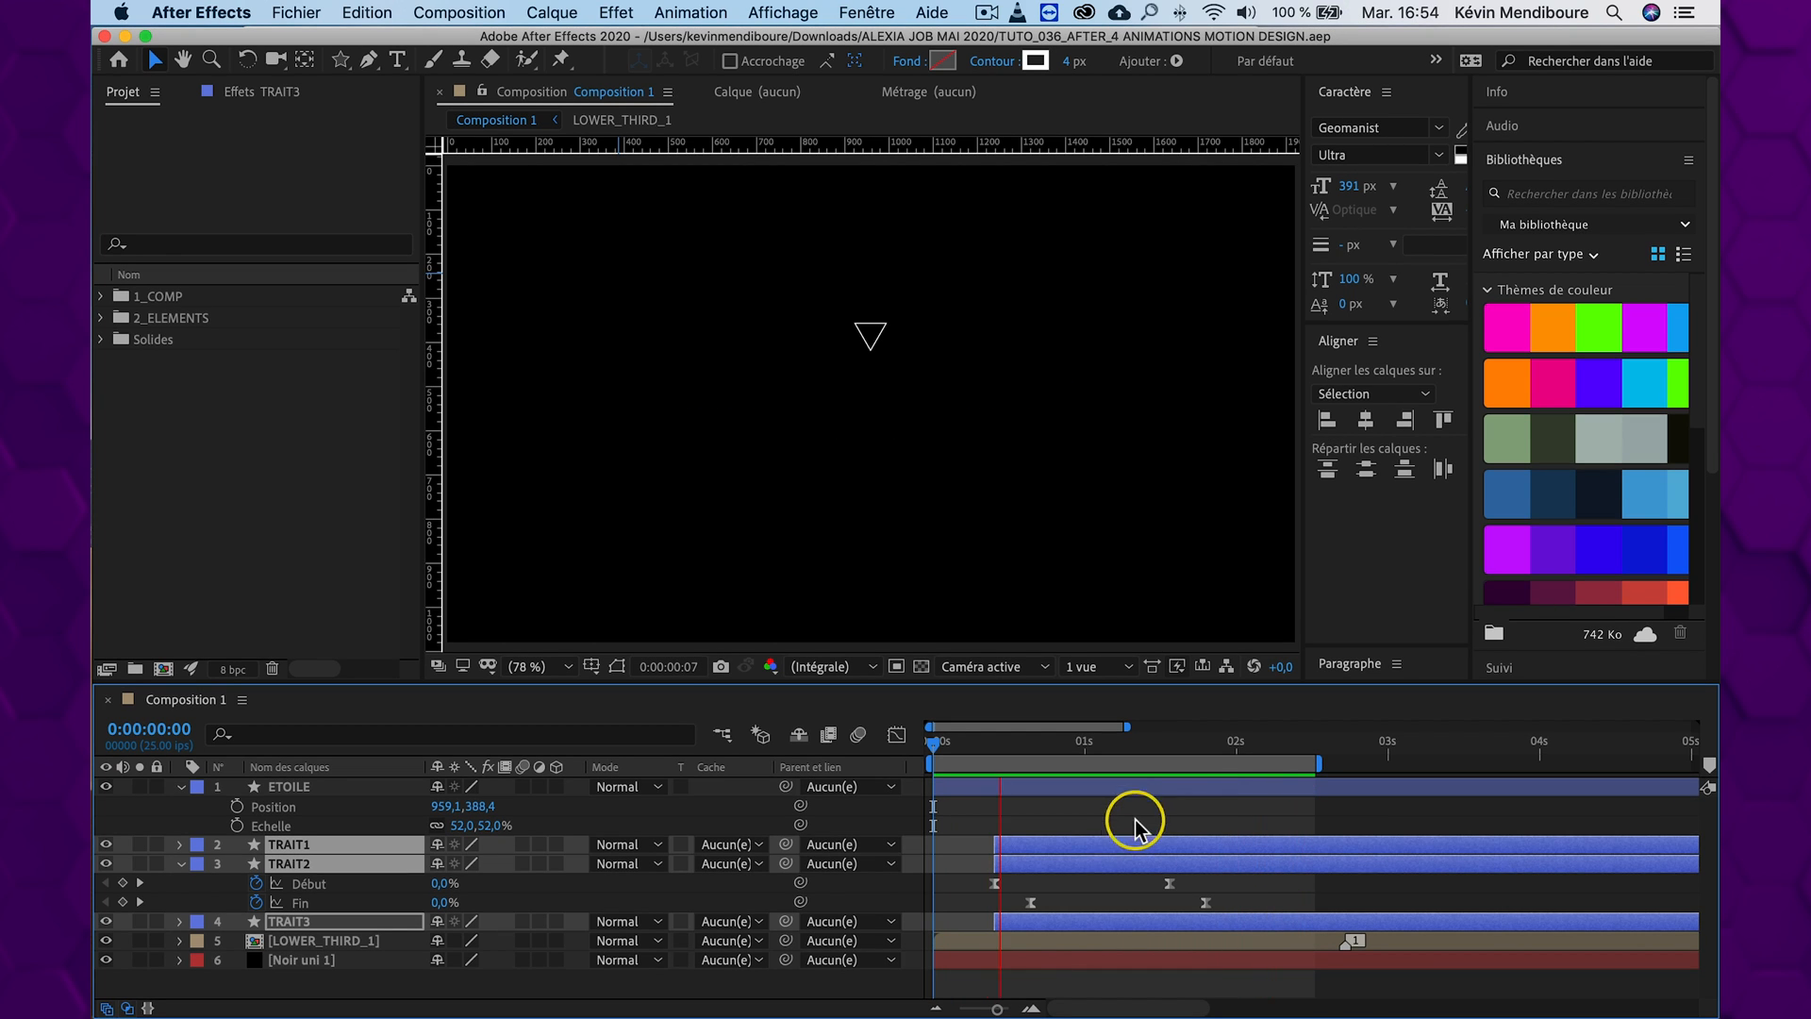
Rename the ETOILE layer to TRIANGLE and isolate it with Solo
left_click(877, 349)
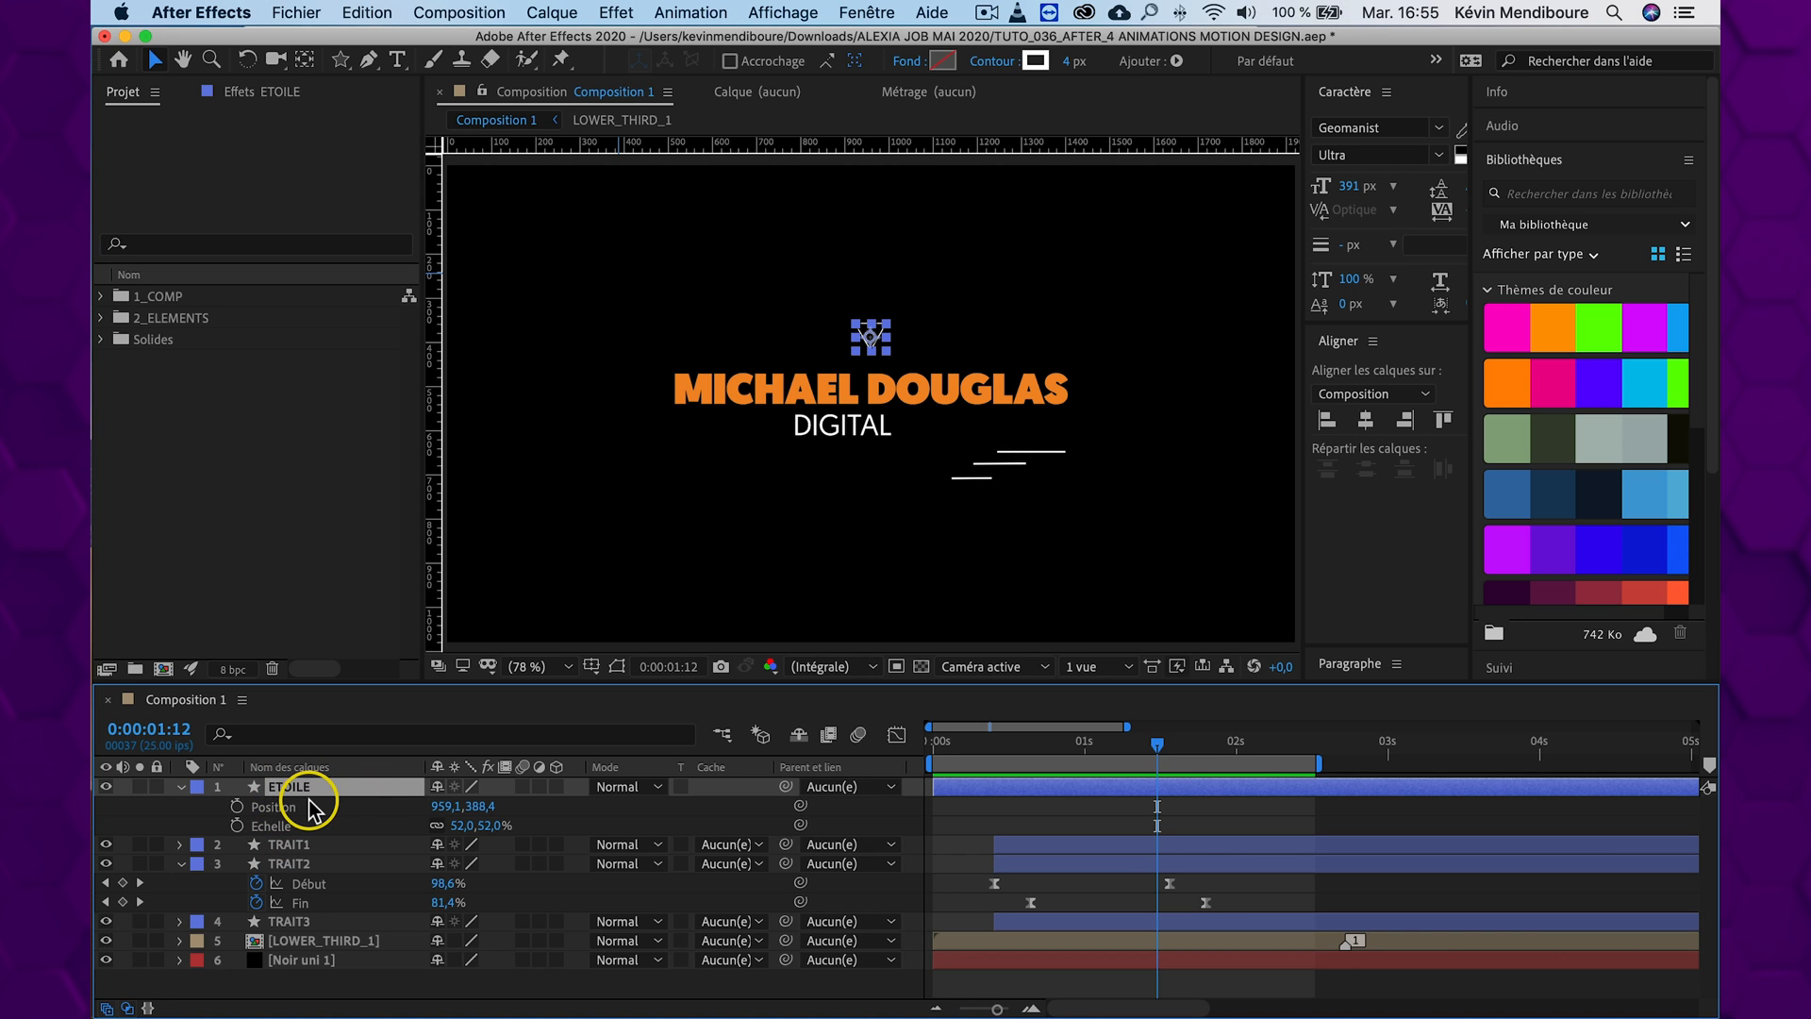
key("Return")
type("TRIANGLE")
key("Return")
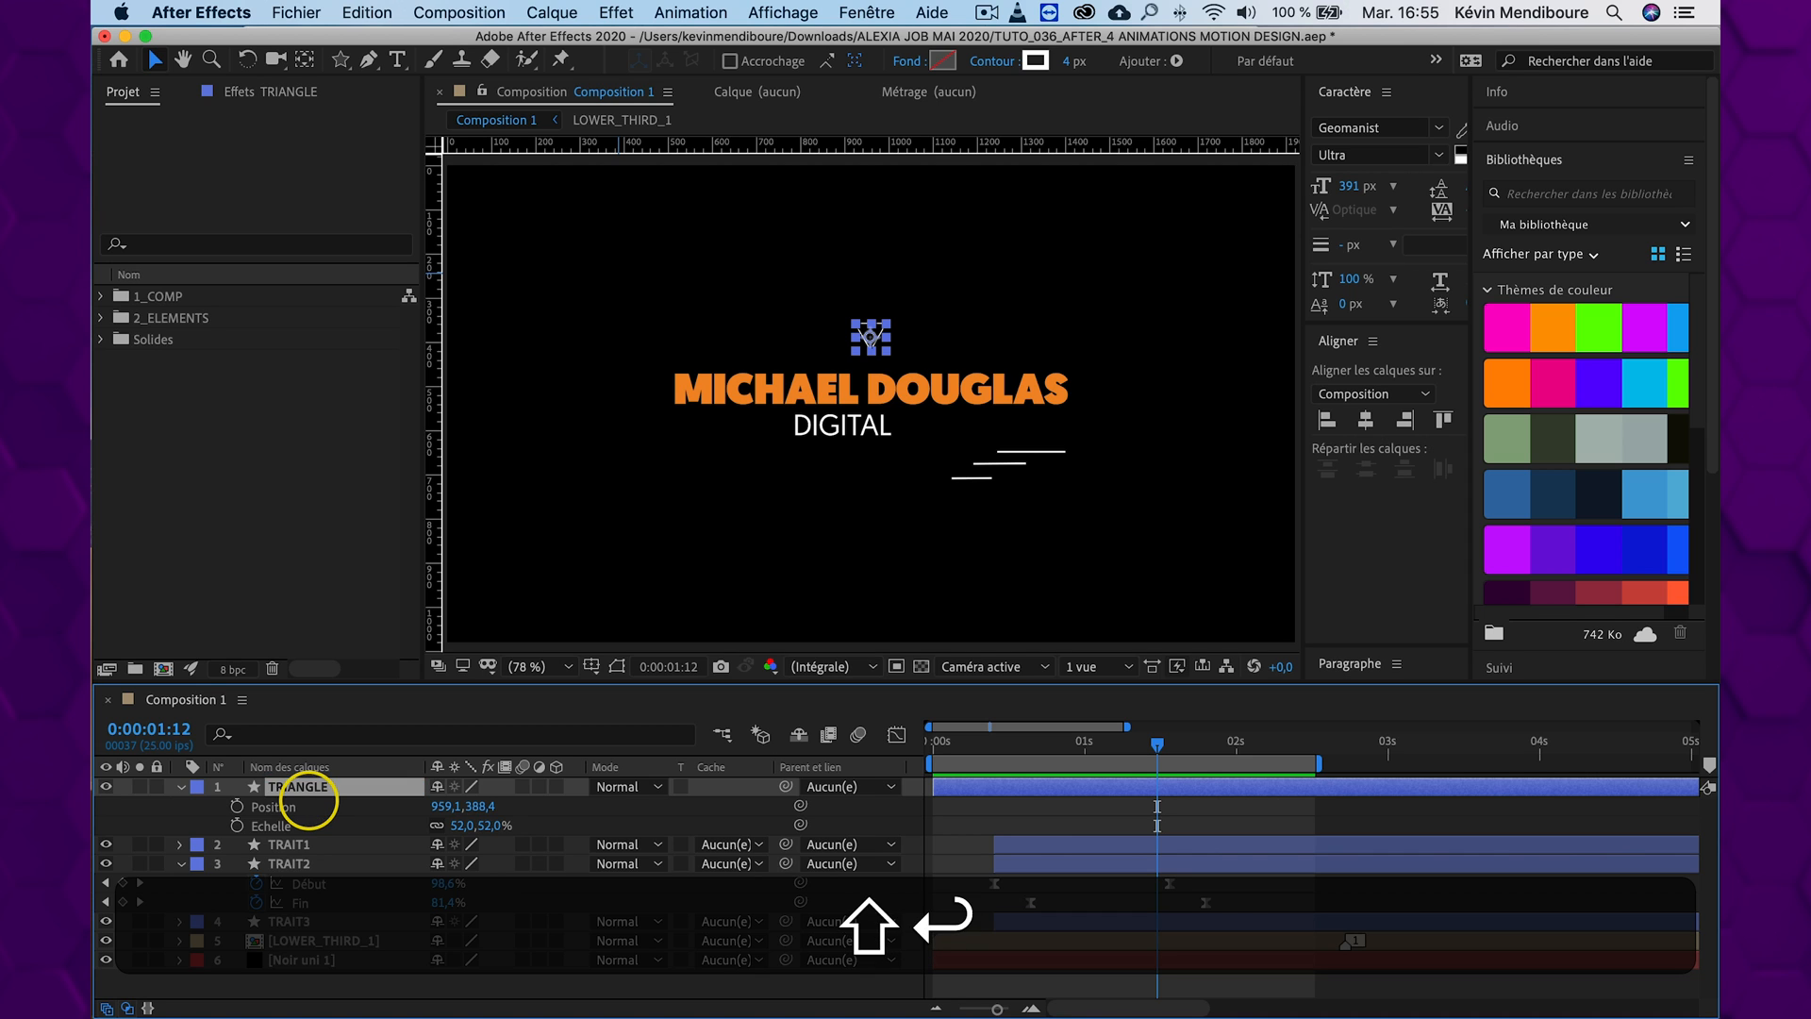
left_click(140, 787)
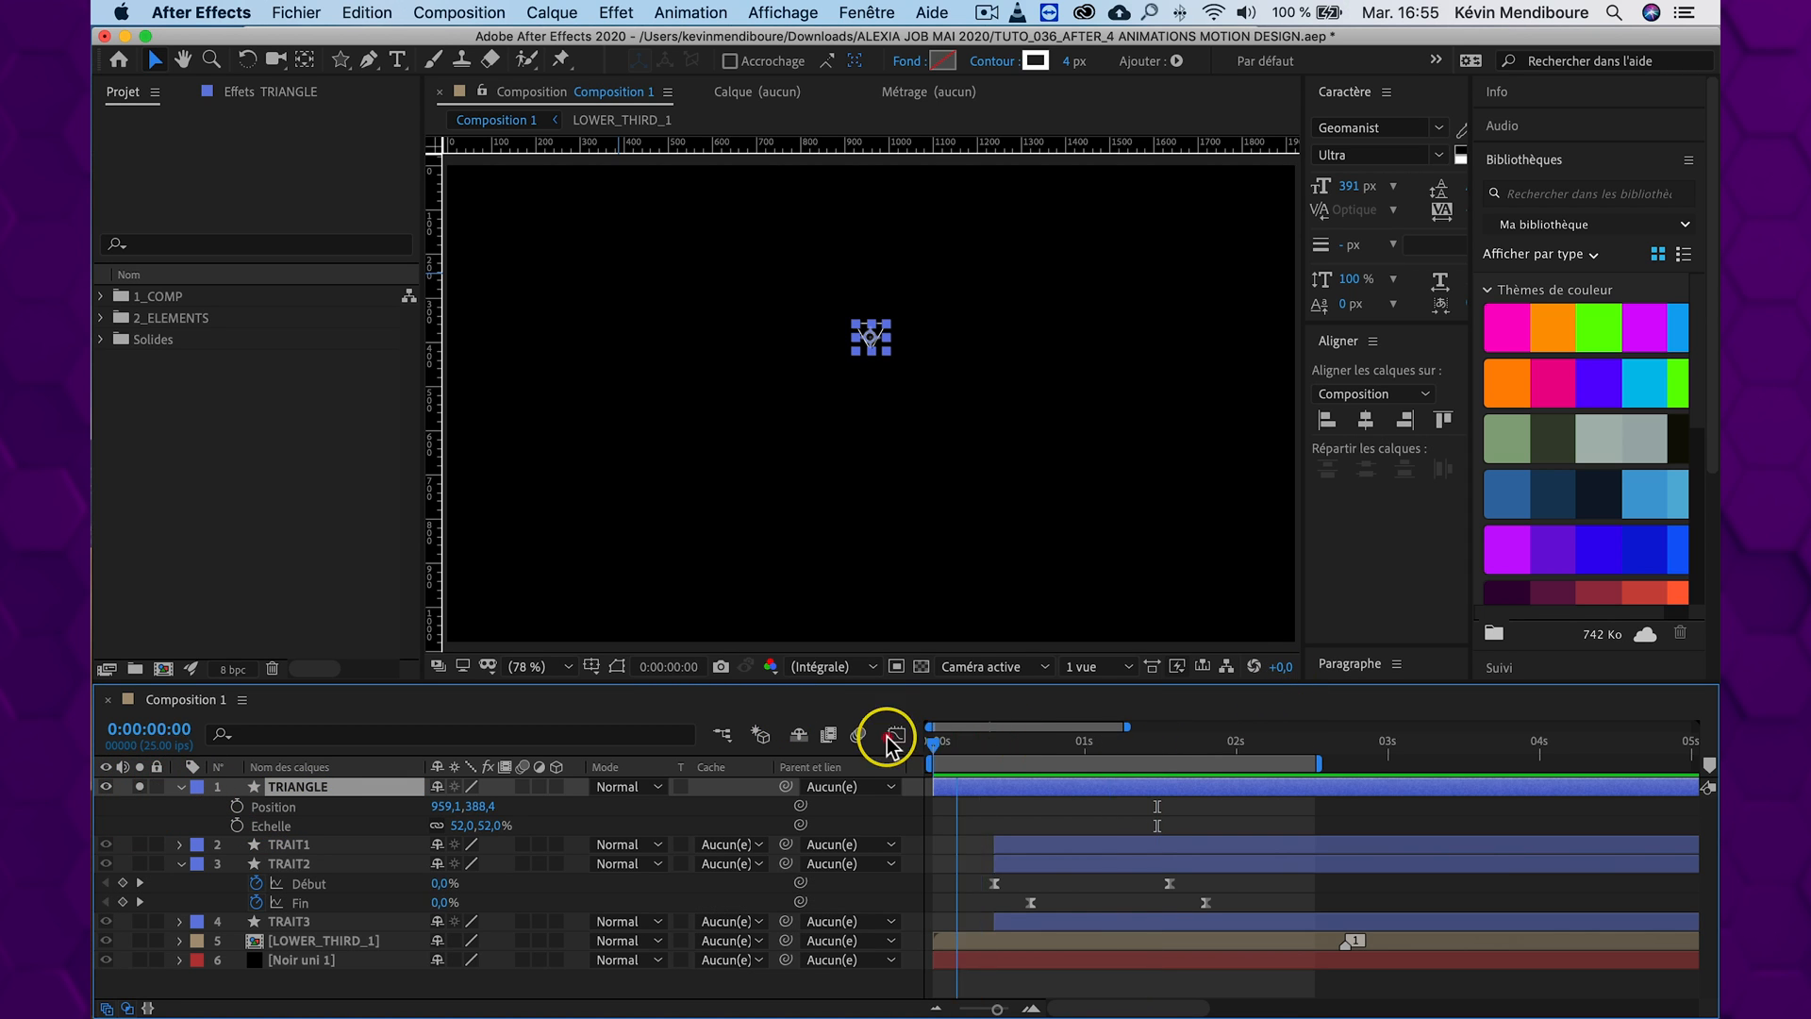
Preview the isolated TRIANGLE layer and return the playhead to 0:00:00:00
key("space")
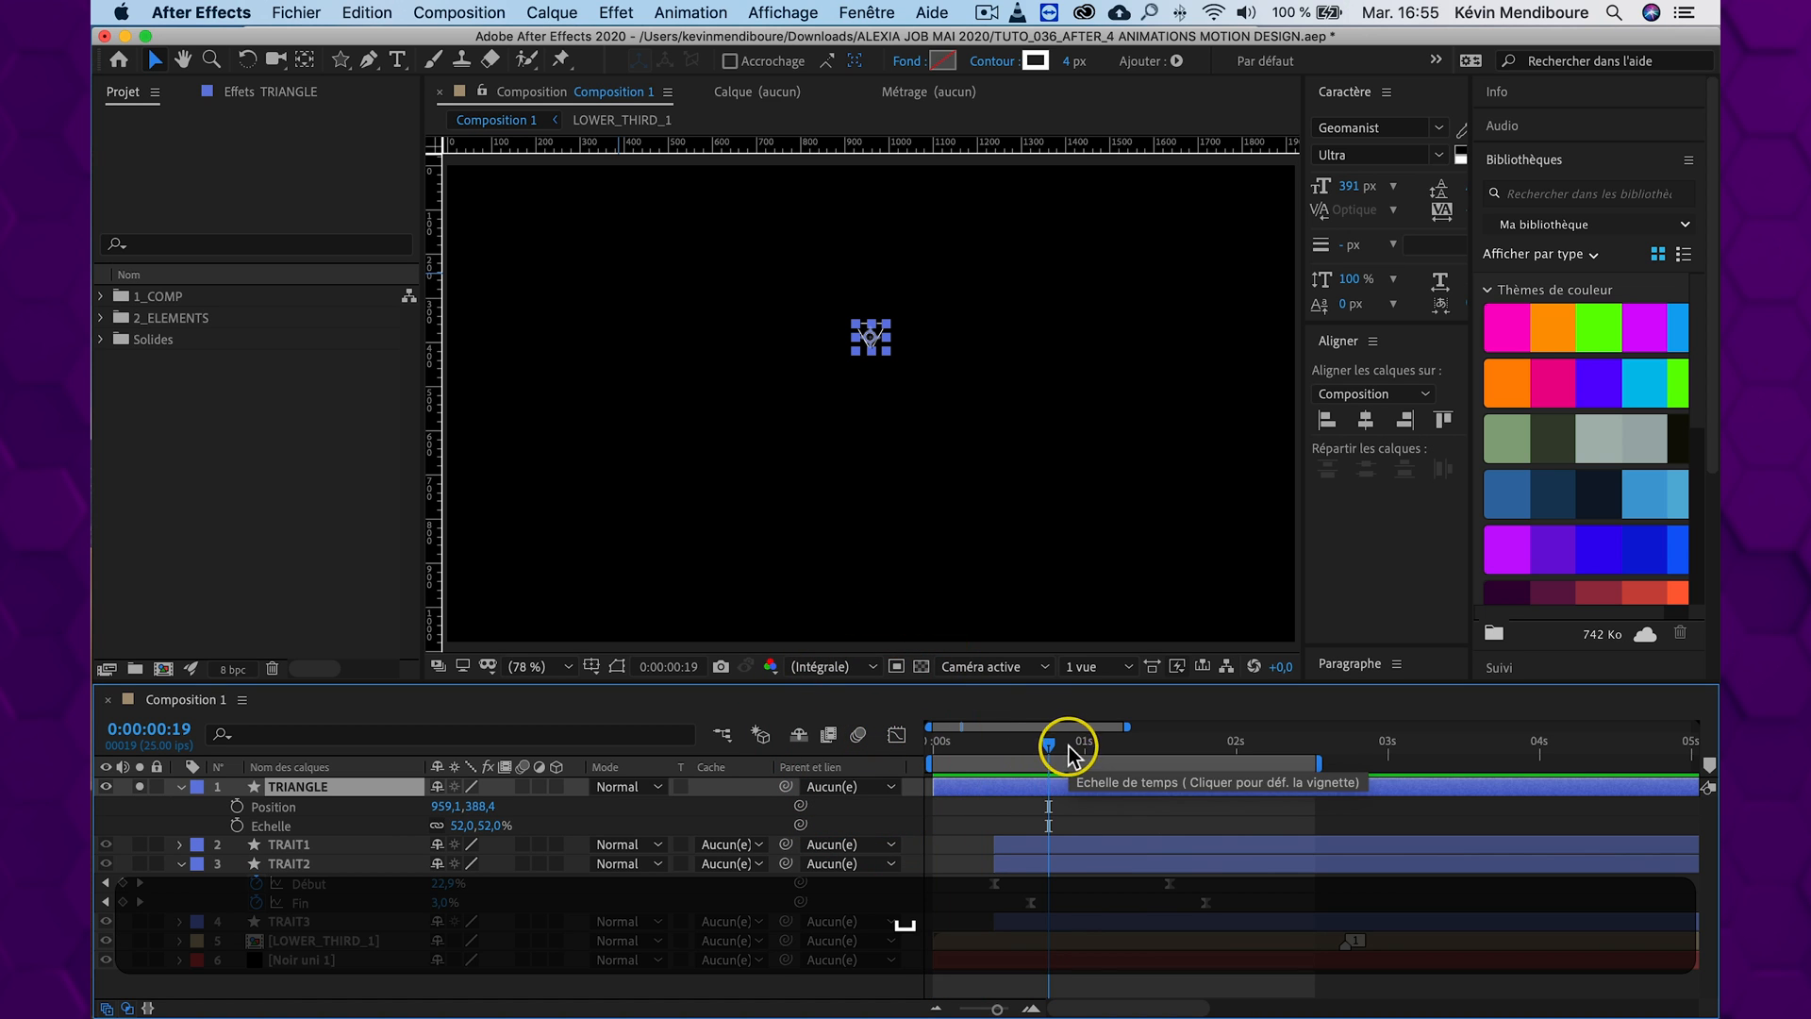
left_click_drag(958, 739, 1033, 744)
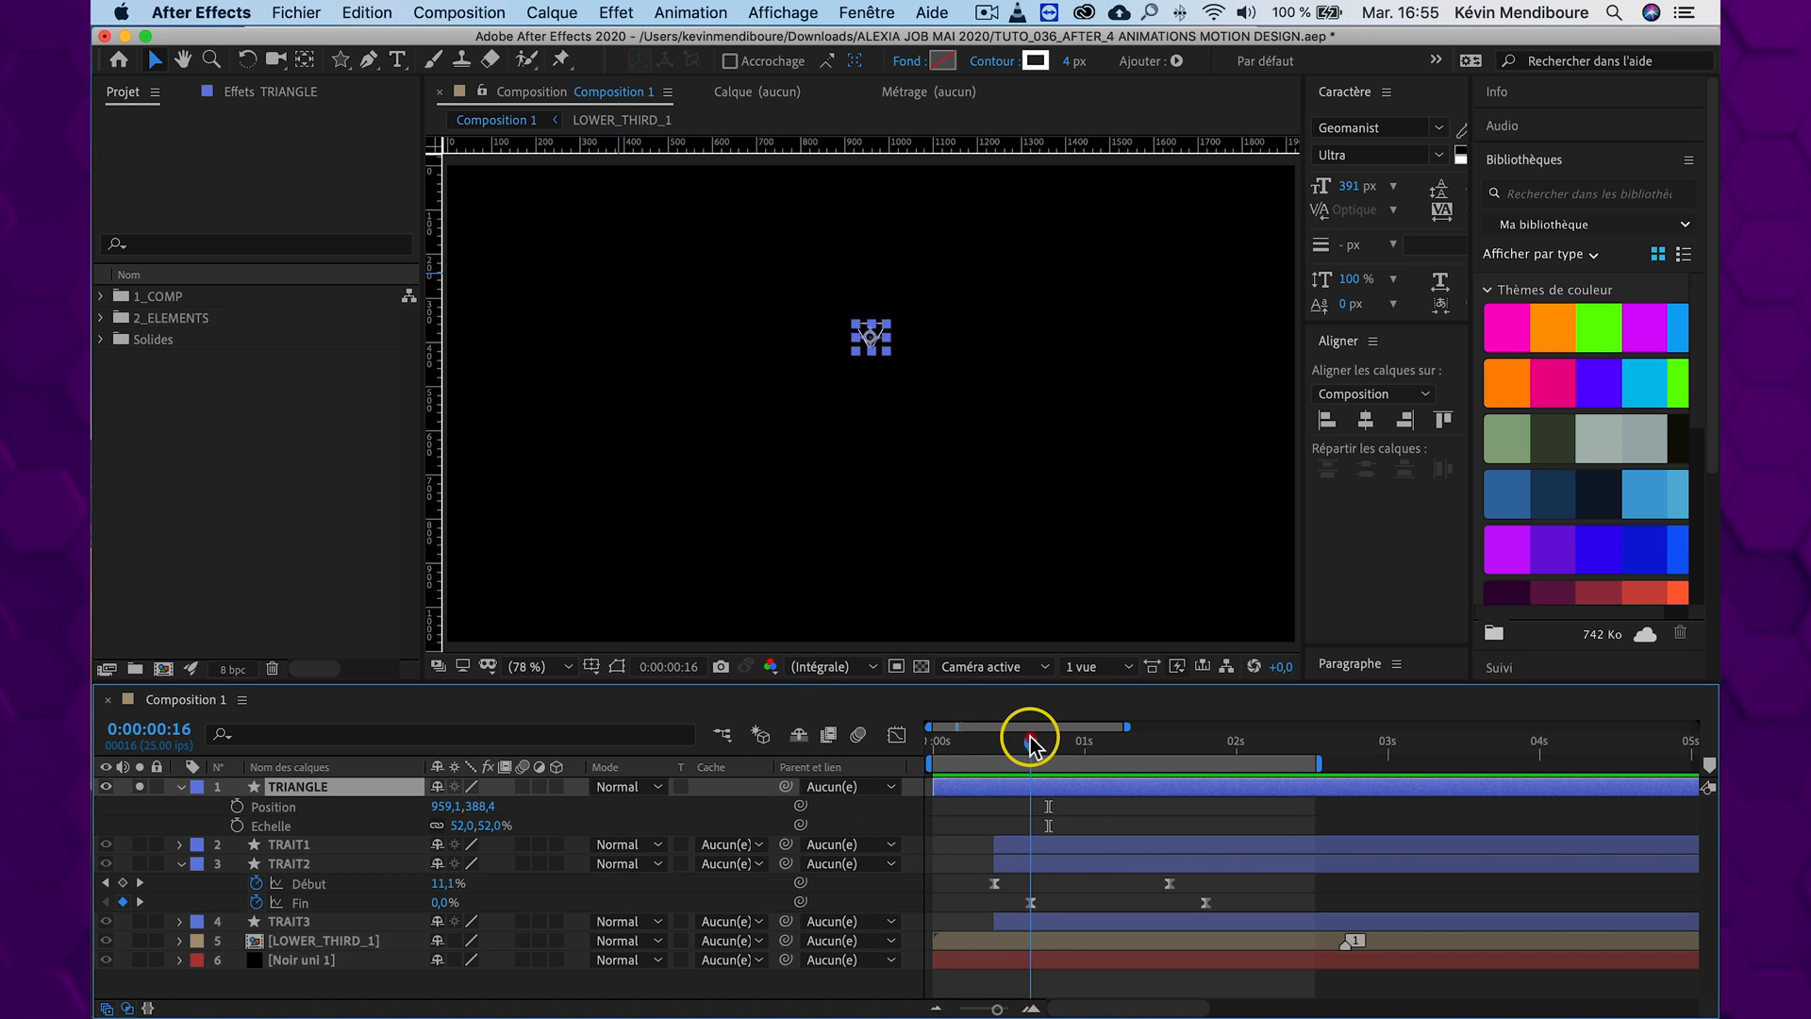
left_click(896, 798)
left_click_drag(982, 739, 933, 739)
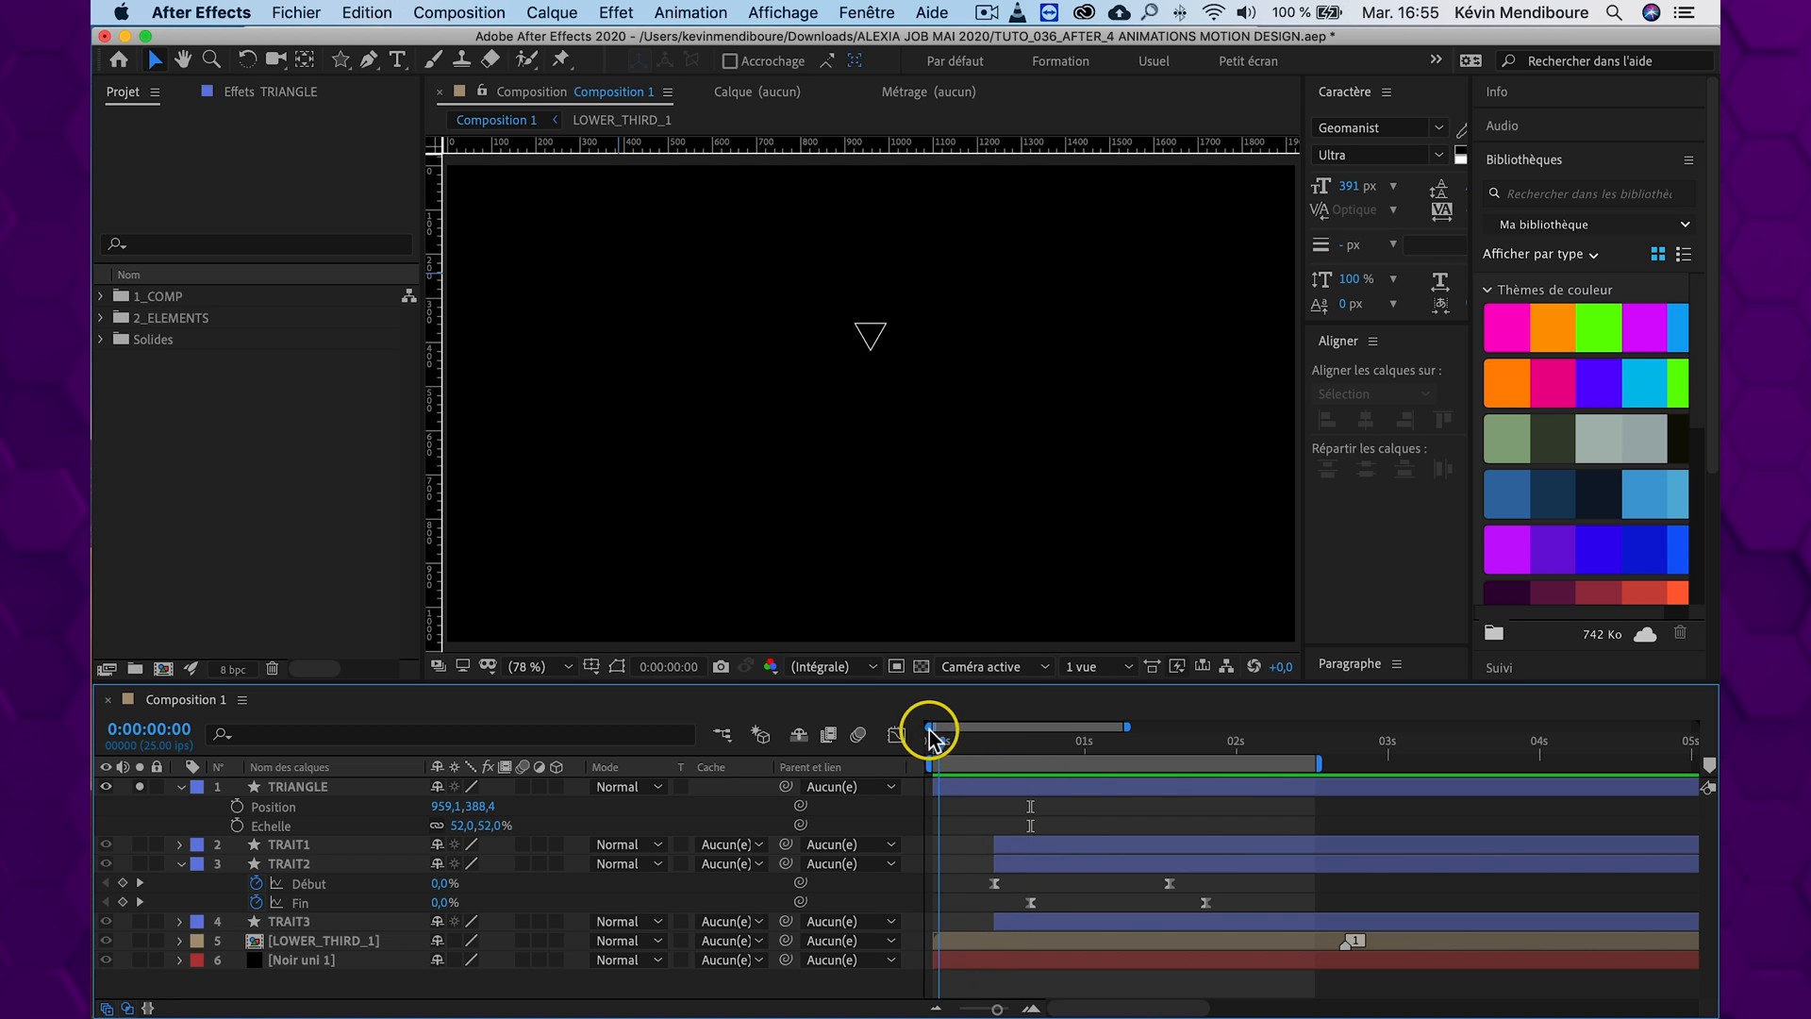
Keyframe the TRIANGLE layer's current Scale and Opacity at 0:00:00:00 and again at 0:00:00:10
left_click(266, 807)
left_click(303, 789)
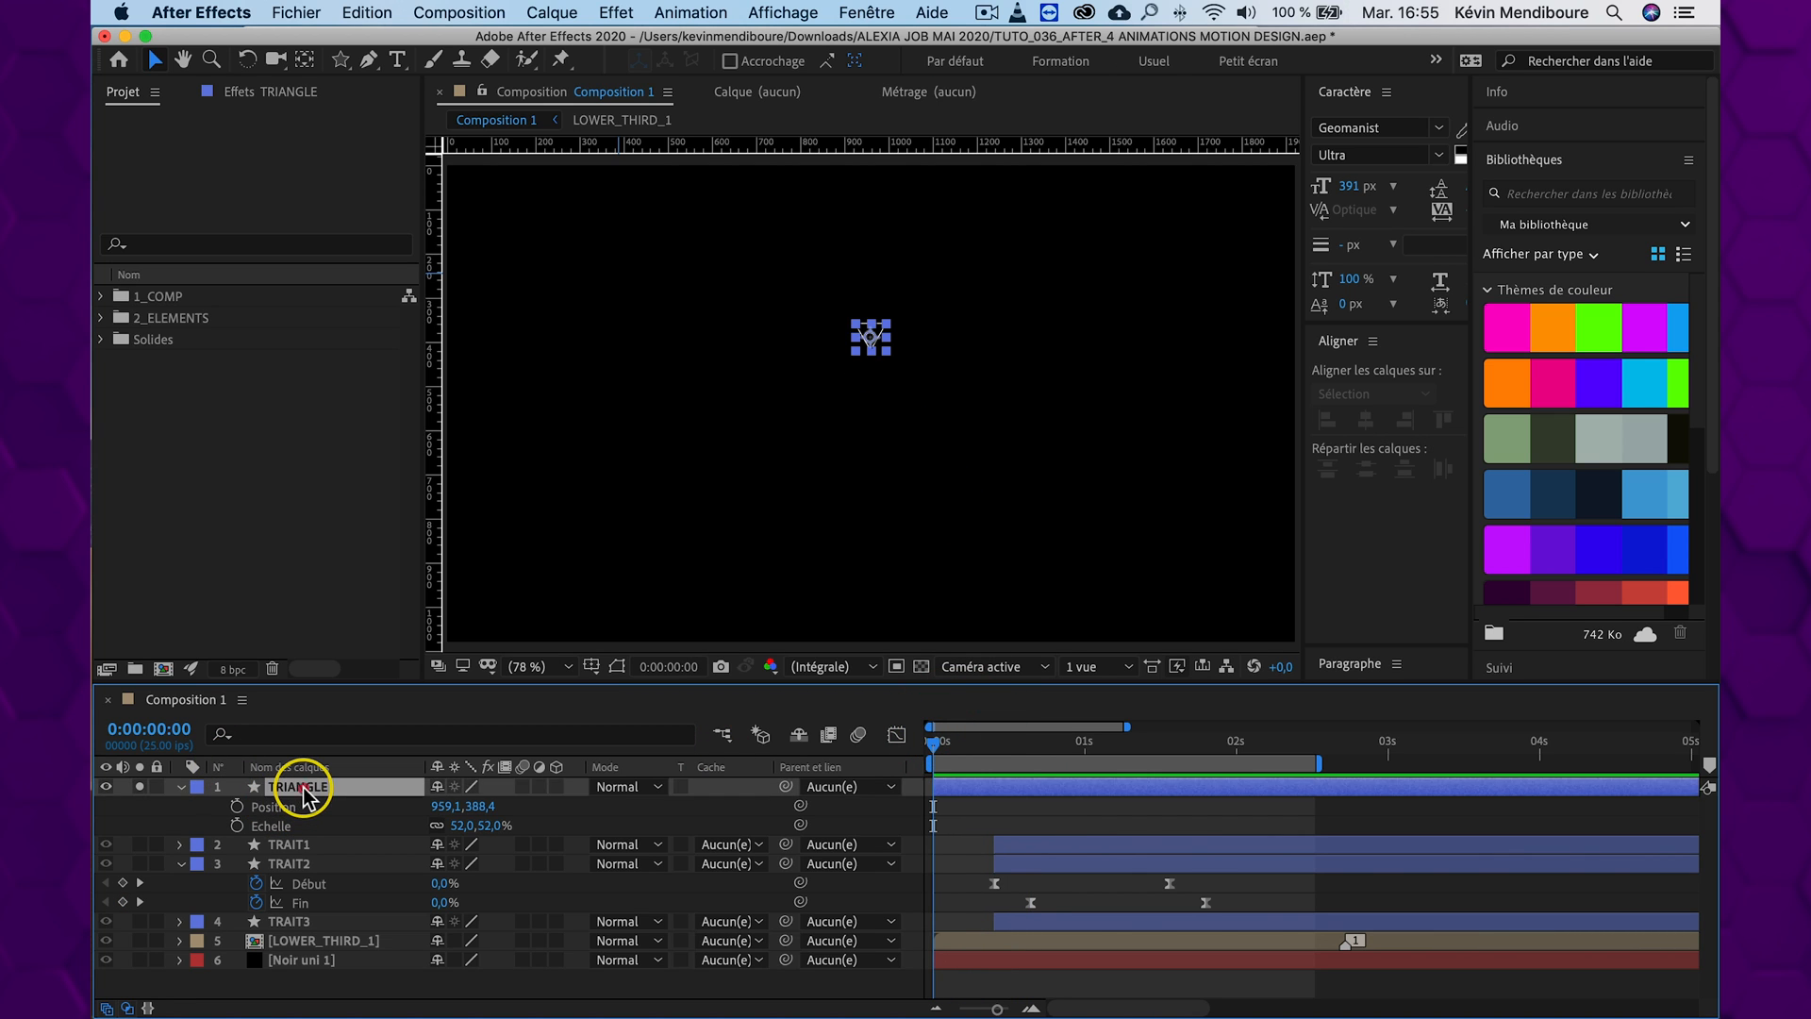
left_click(236, 826)
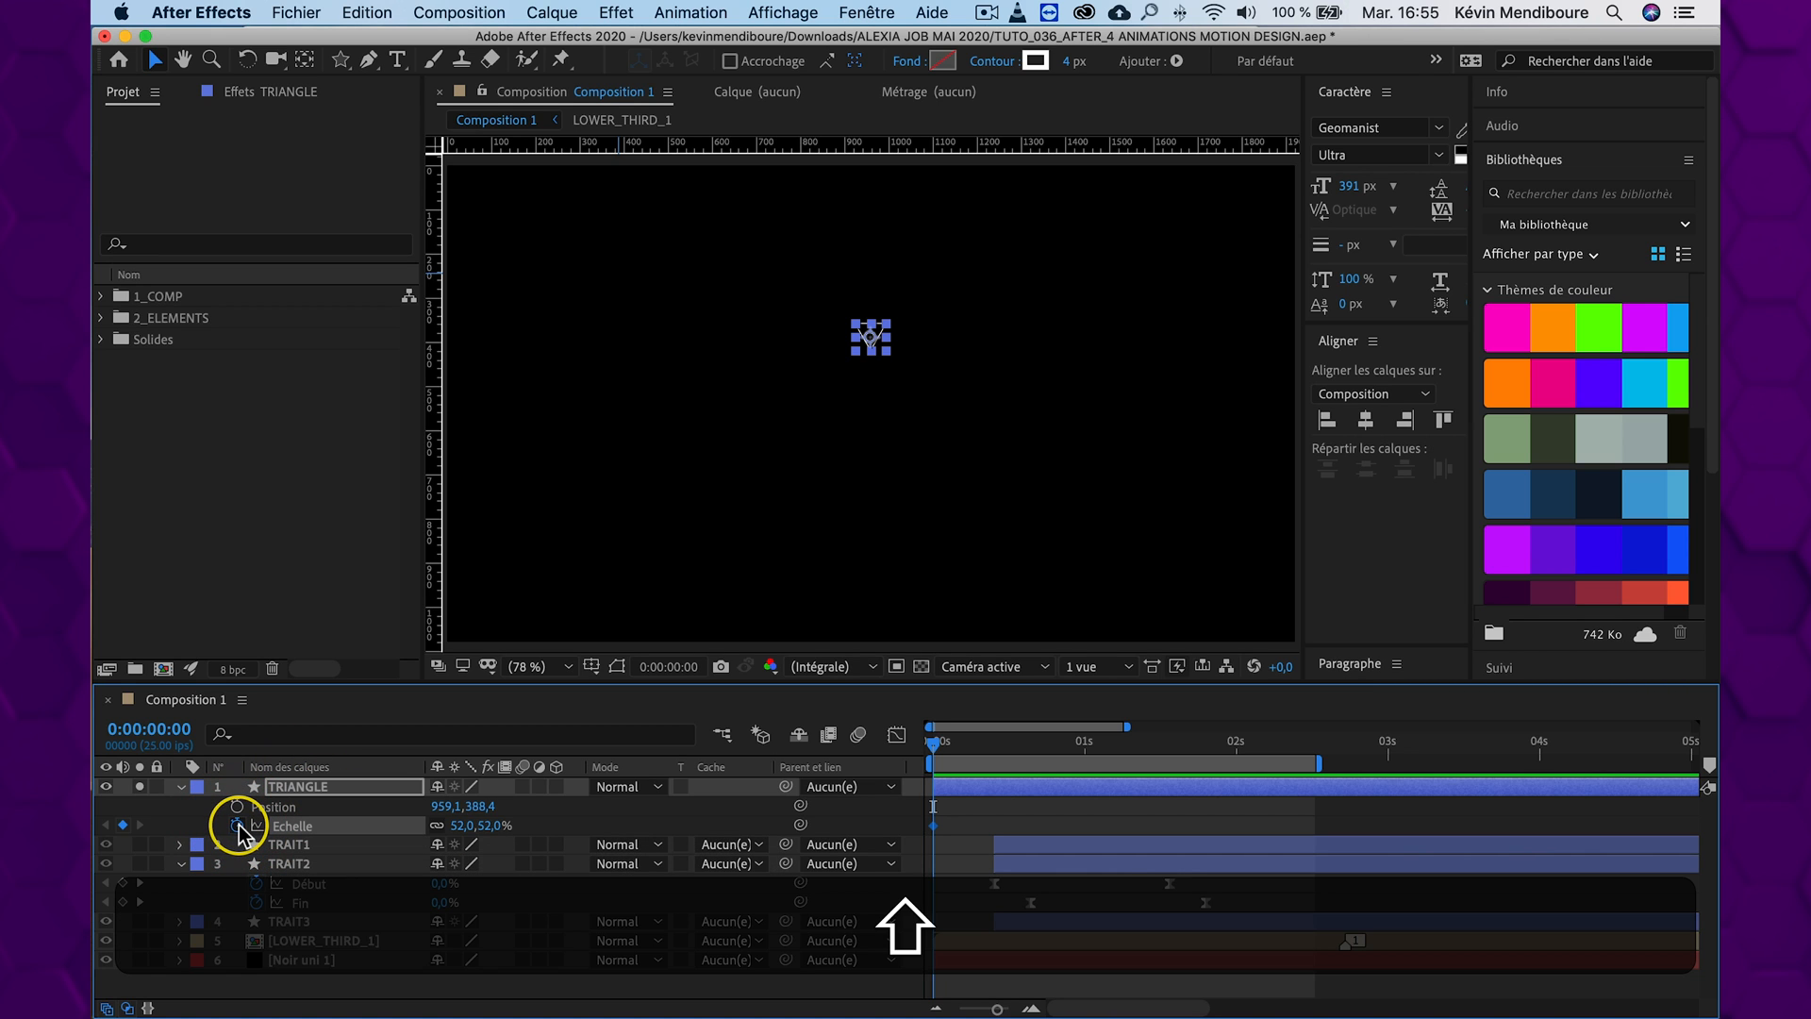
key("shift+t")
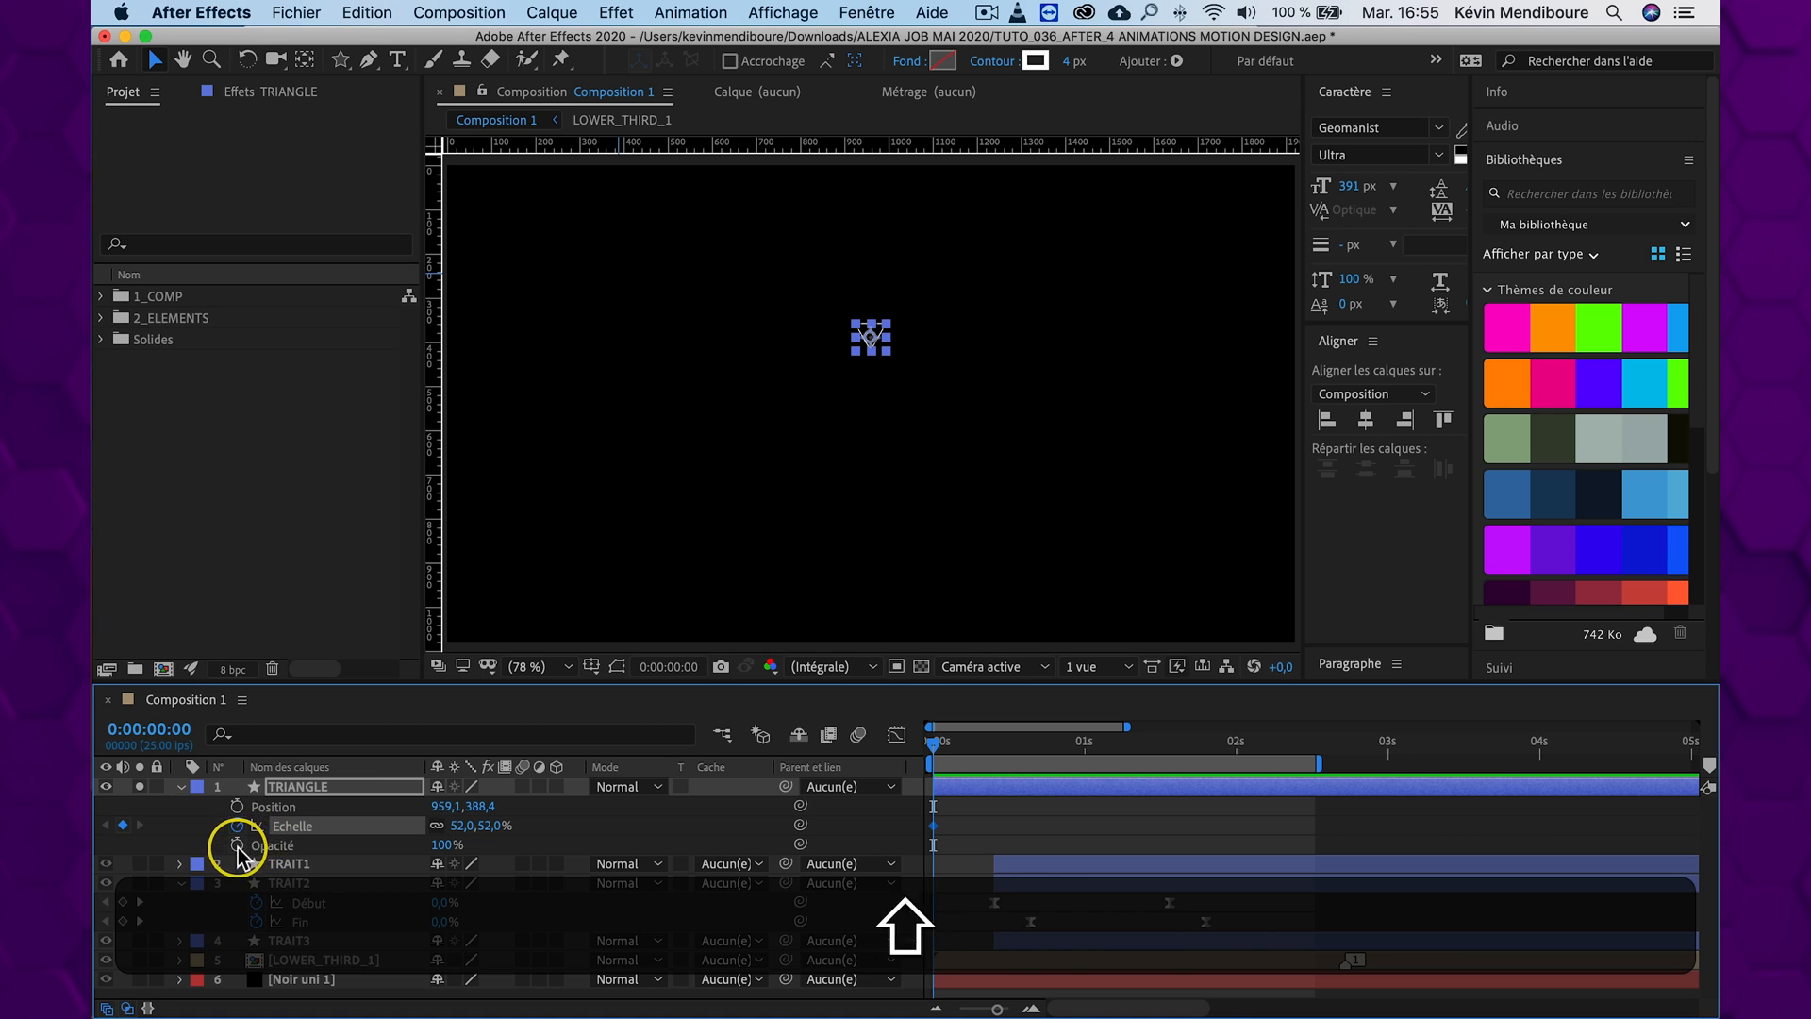
left_click(237, 844)
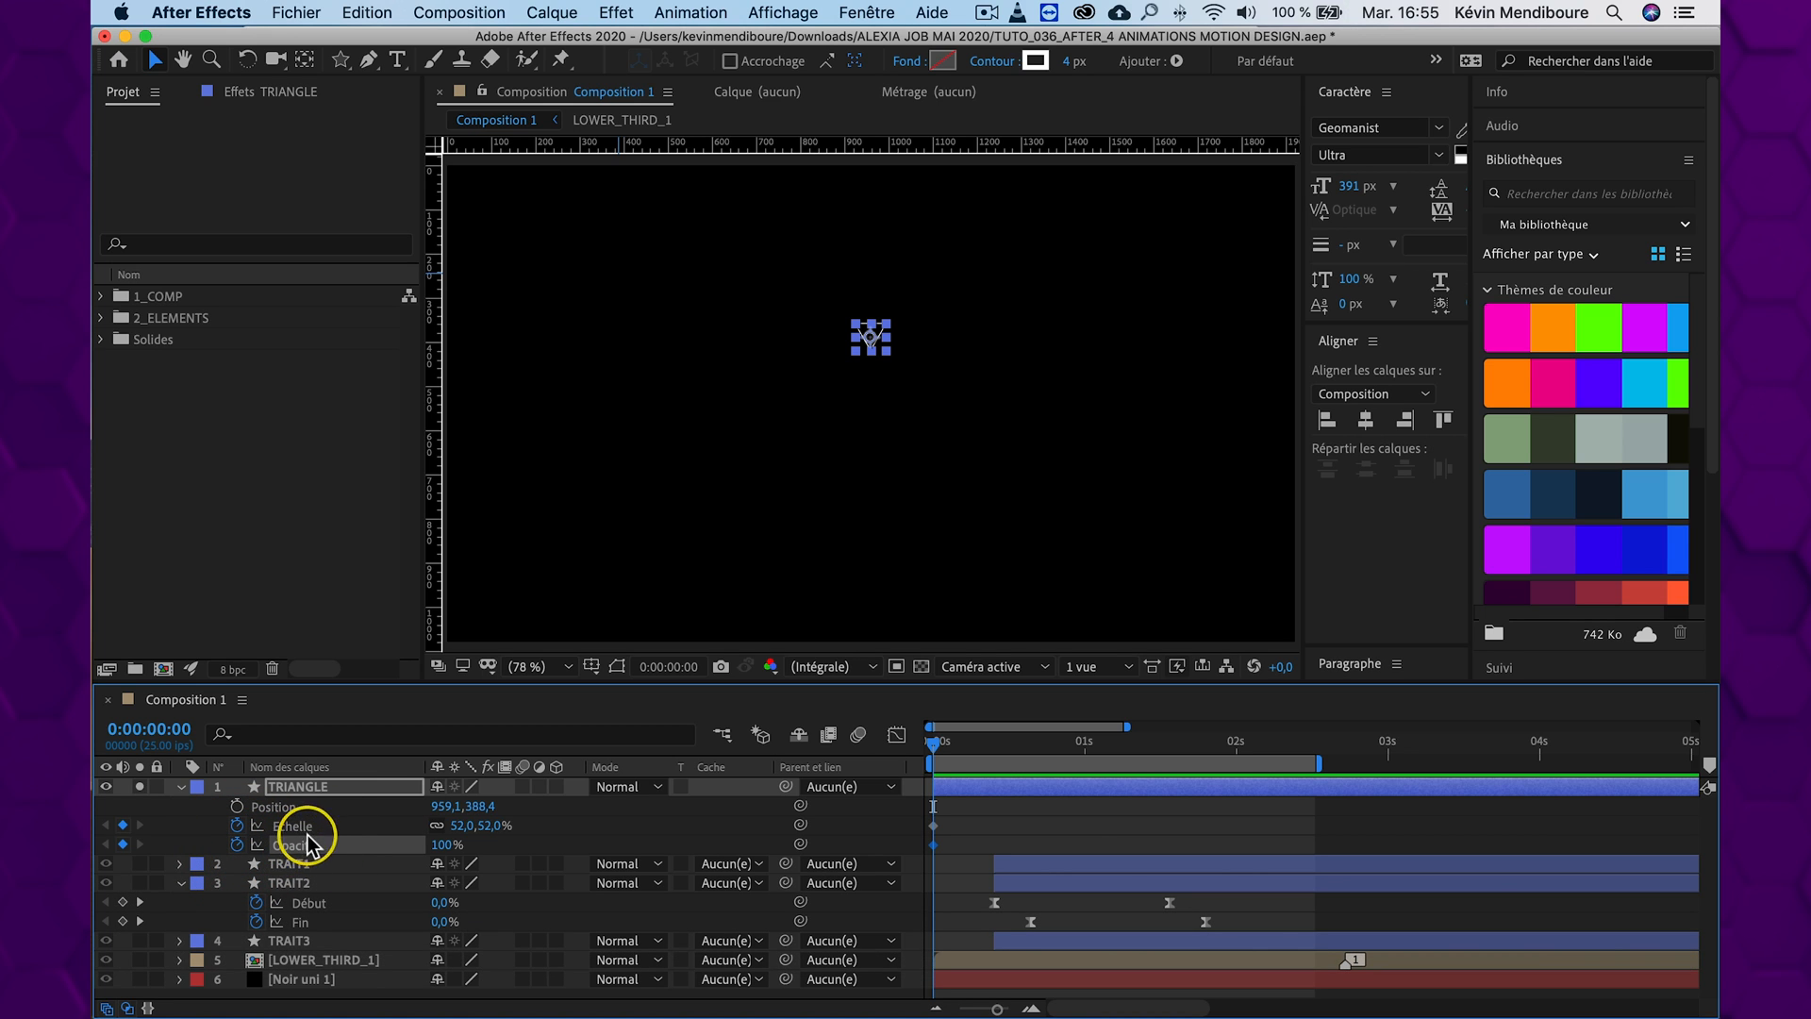
key("shift+super+Right")
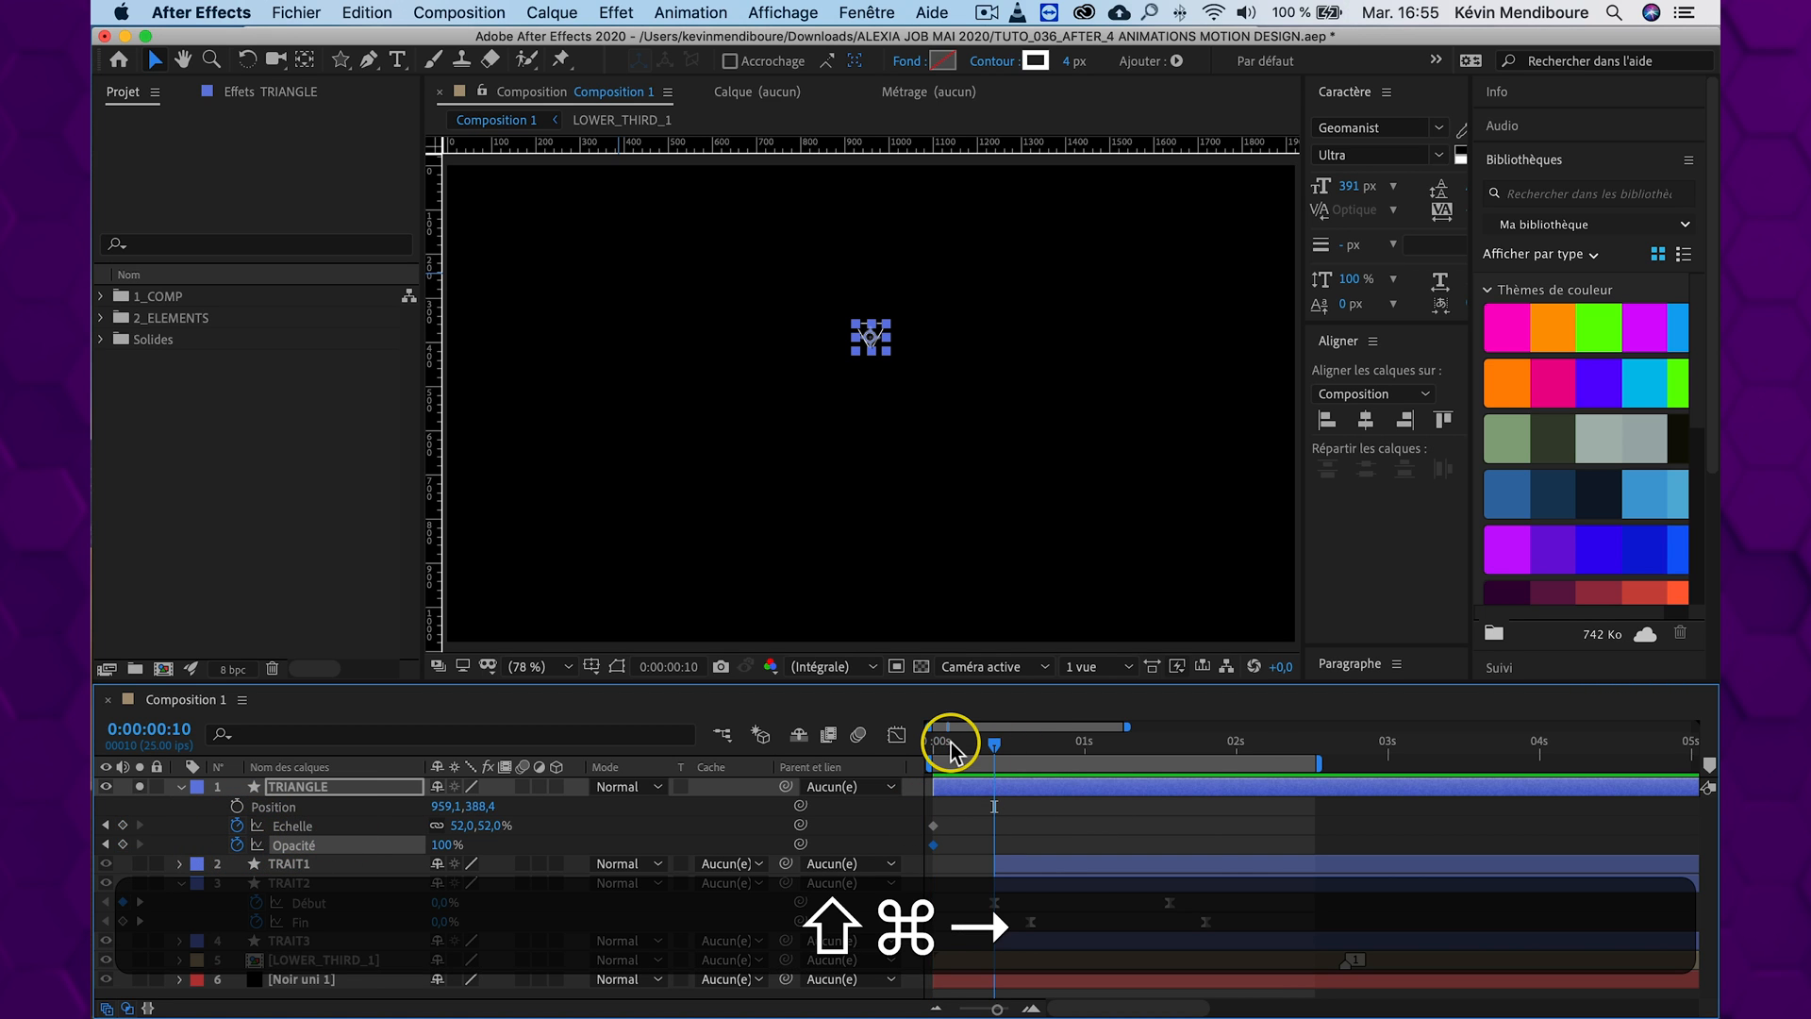
left_click(123, 826)
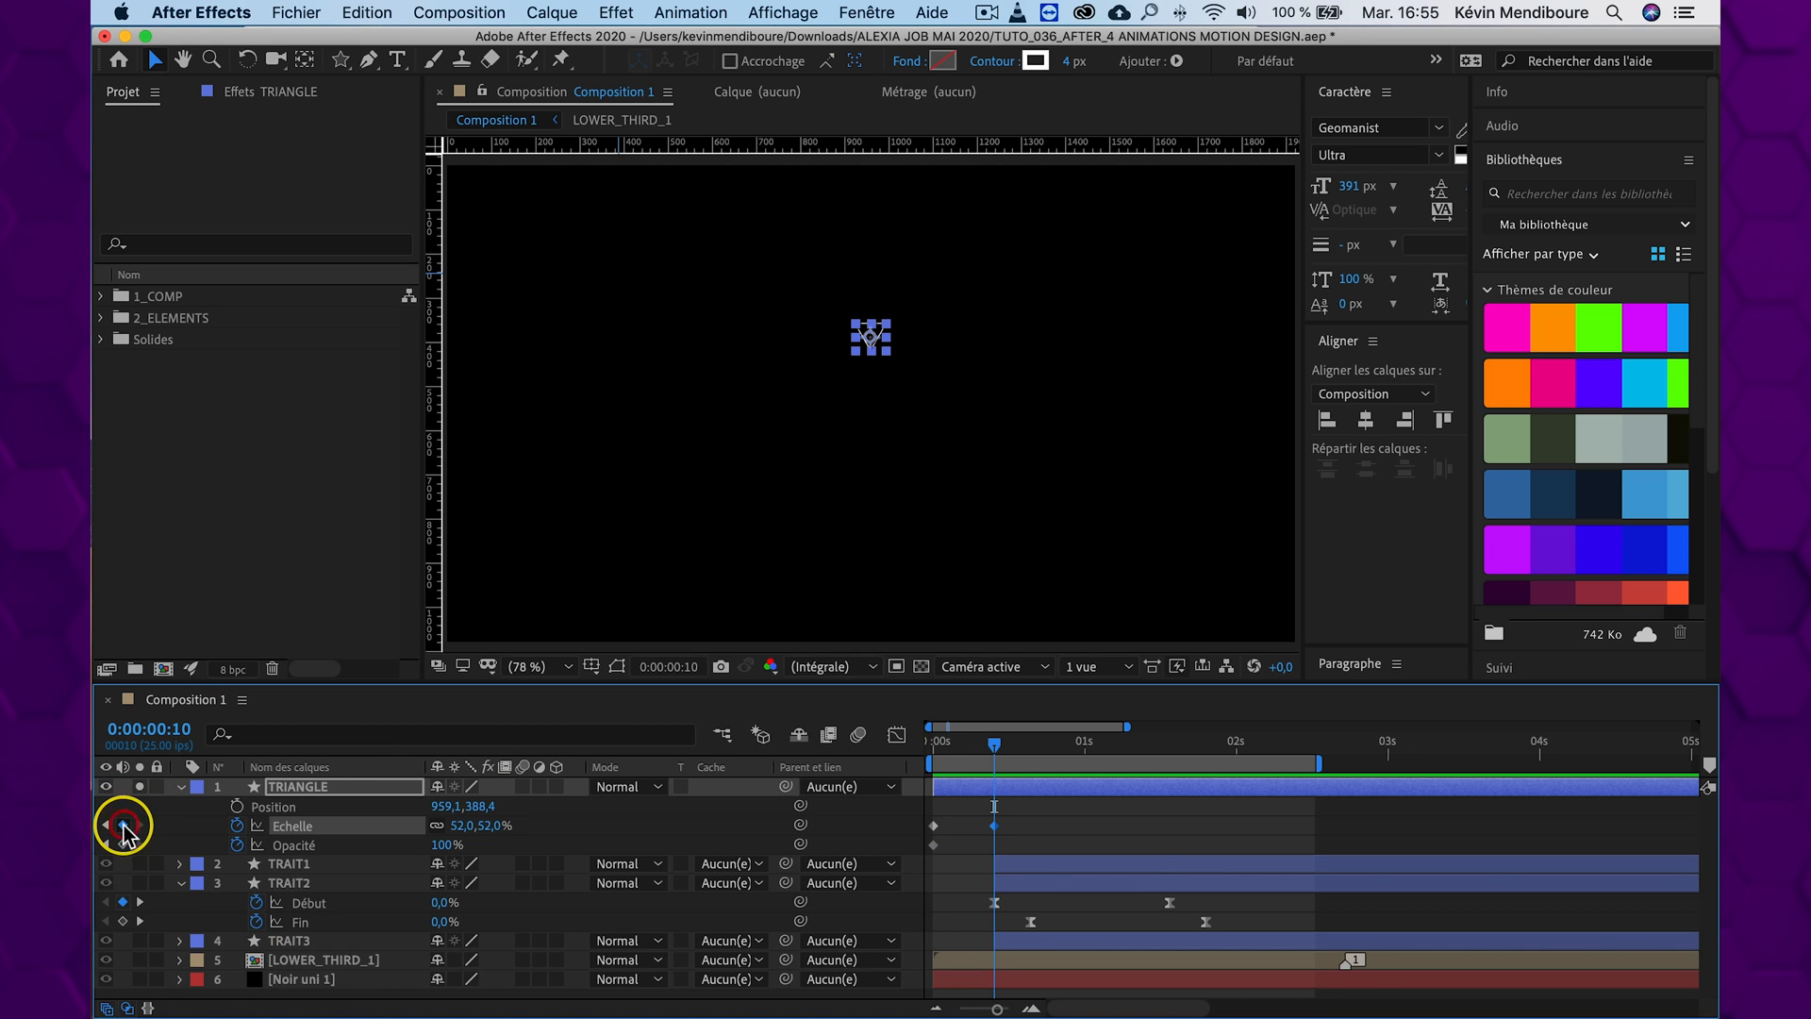
left_click(123, 844)
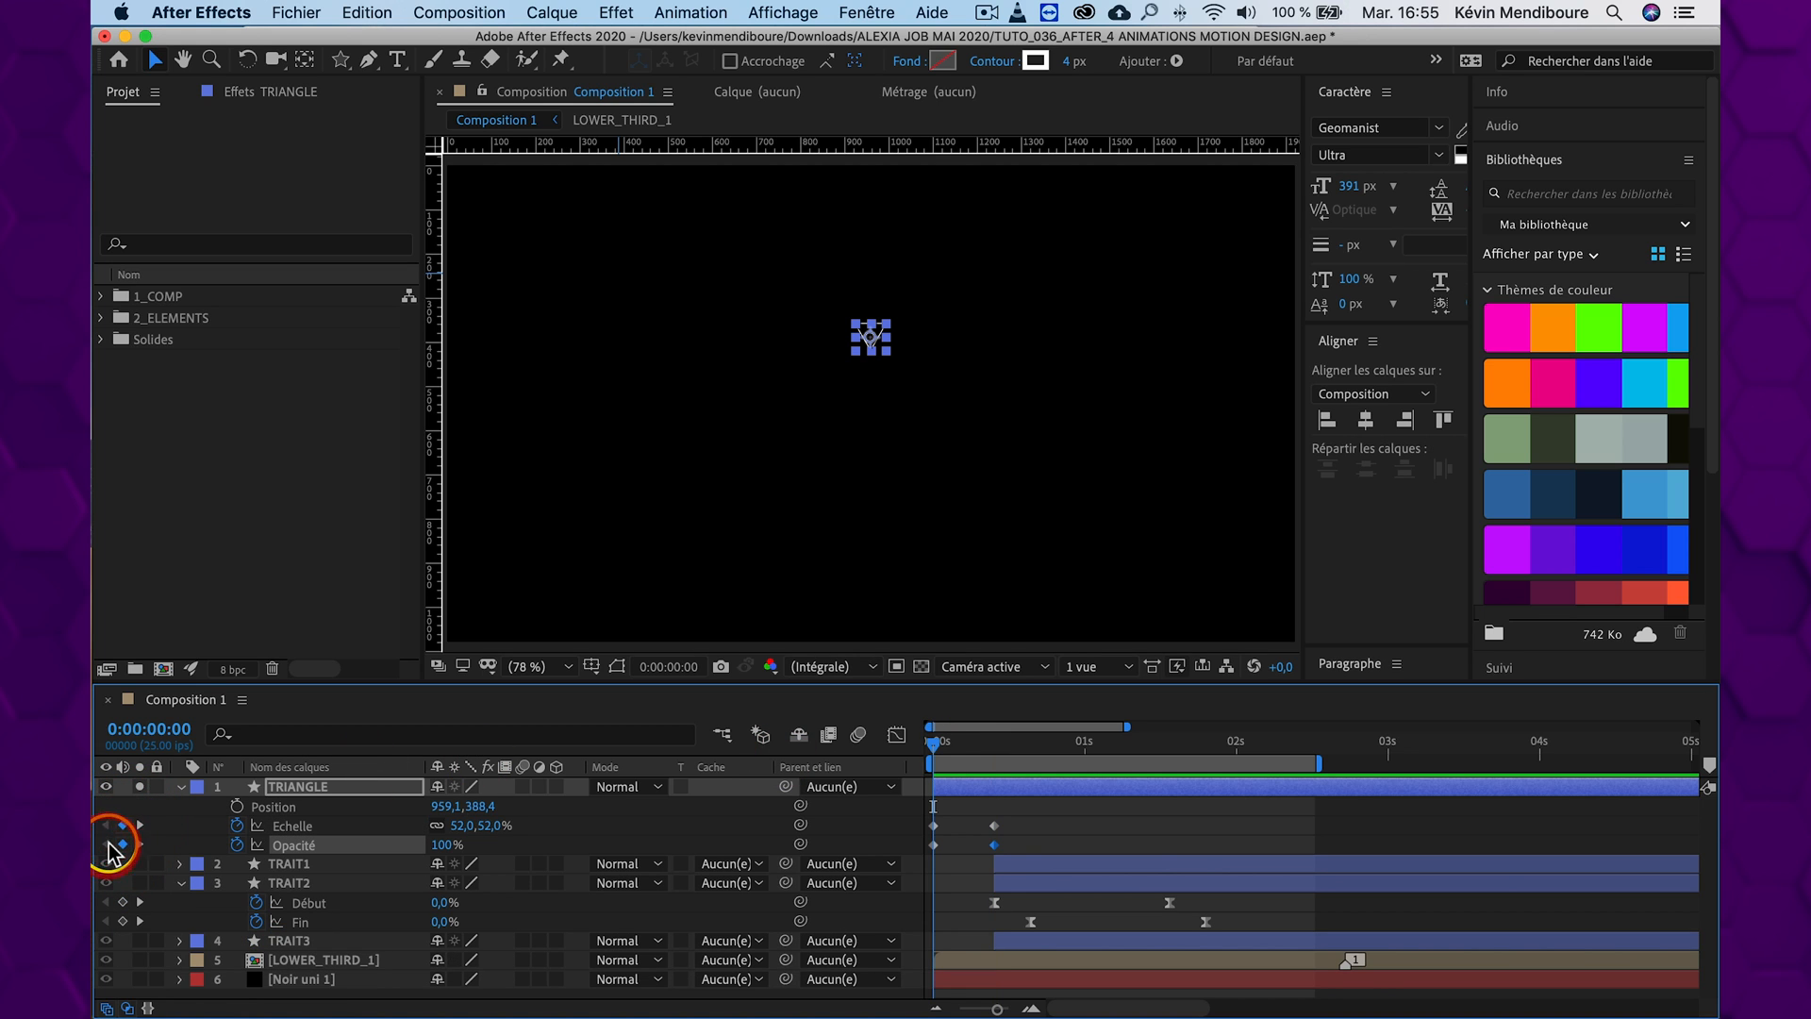
Set the triangle's Scale and Opacity to 0% at 0:00:00:00 and preview the animation
left_click_drag(438, 845, 231, 830)
left_click_drag(492, 826, 685, 819)
left_click(514, 820)
type("0")
key("Return")
left_click(1085, 806)
key("space")
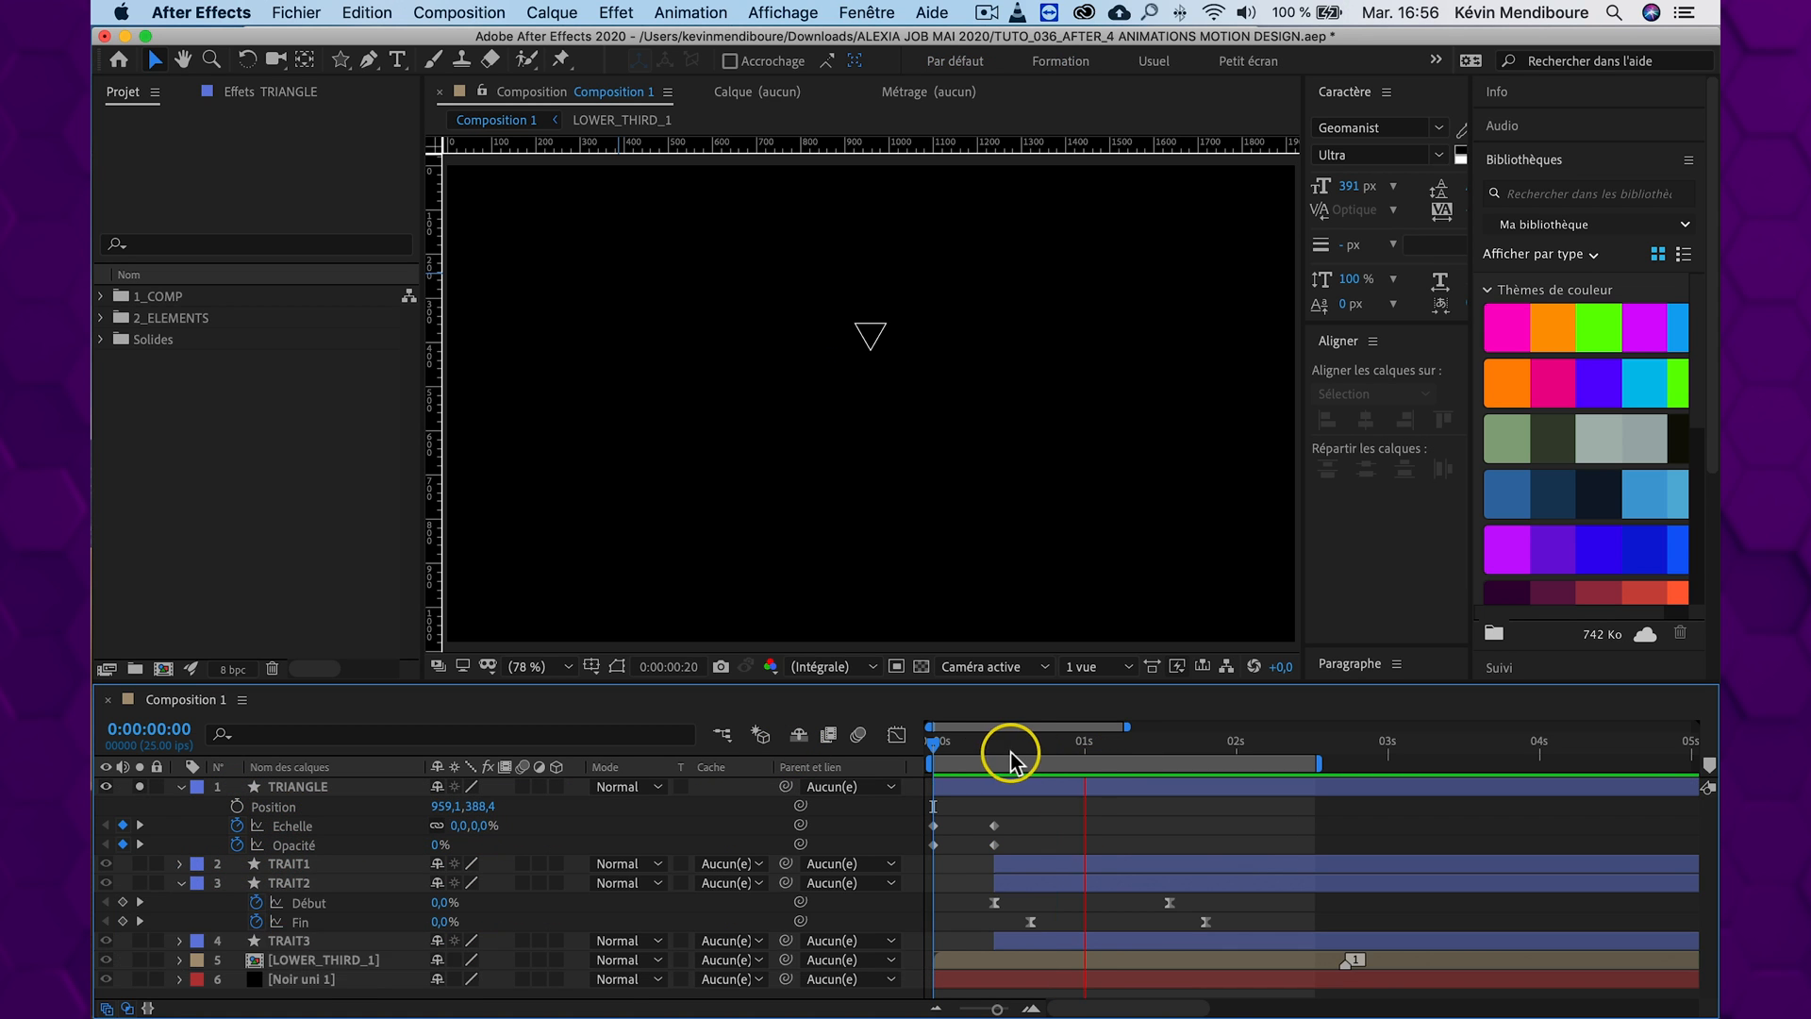
key("space")
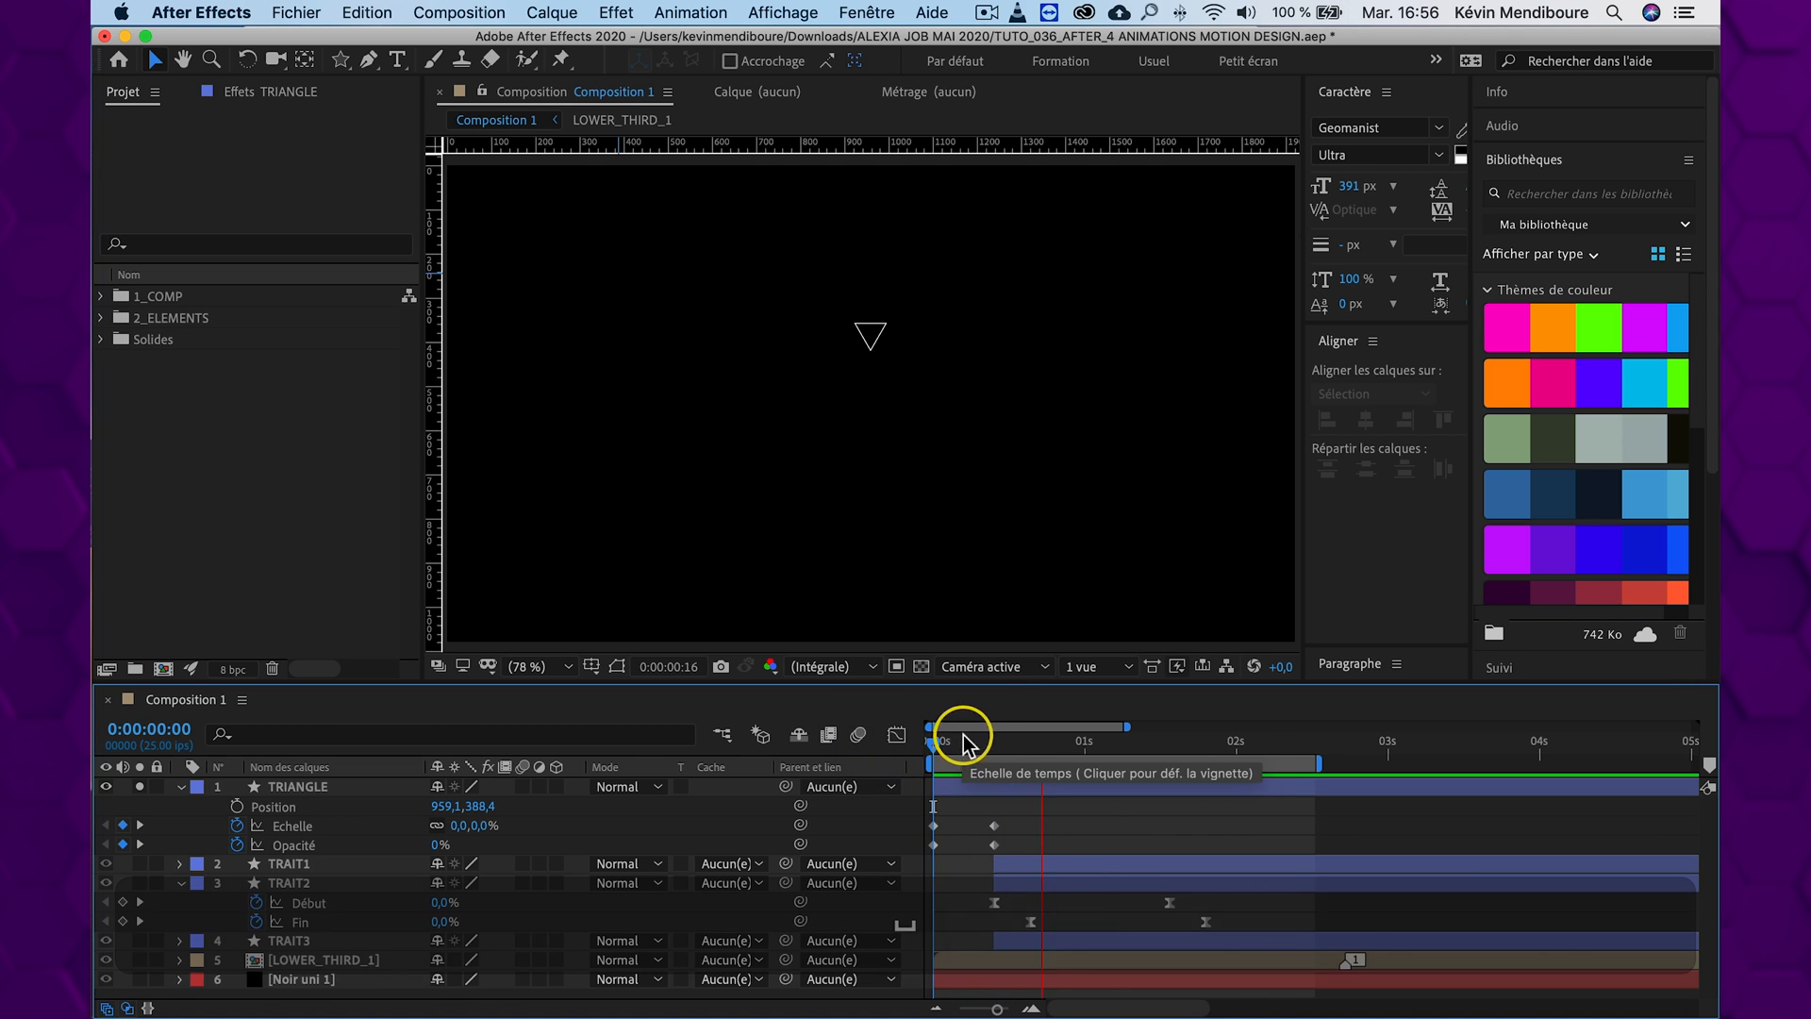
Apply Easy Ease to all four Scale and Opacity keyframes of TRIANGLE and preview the eased appearance
left_click_drag(991, 808, 924, 849)
right_click(924, 849)
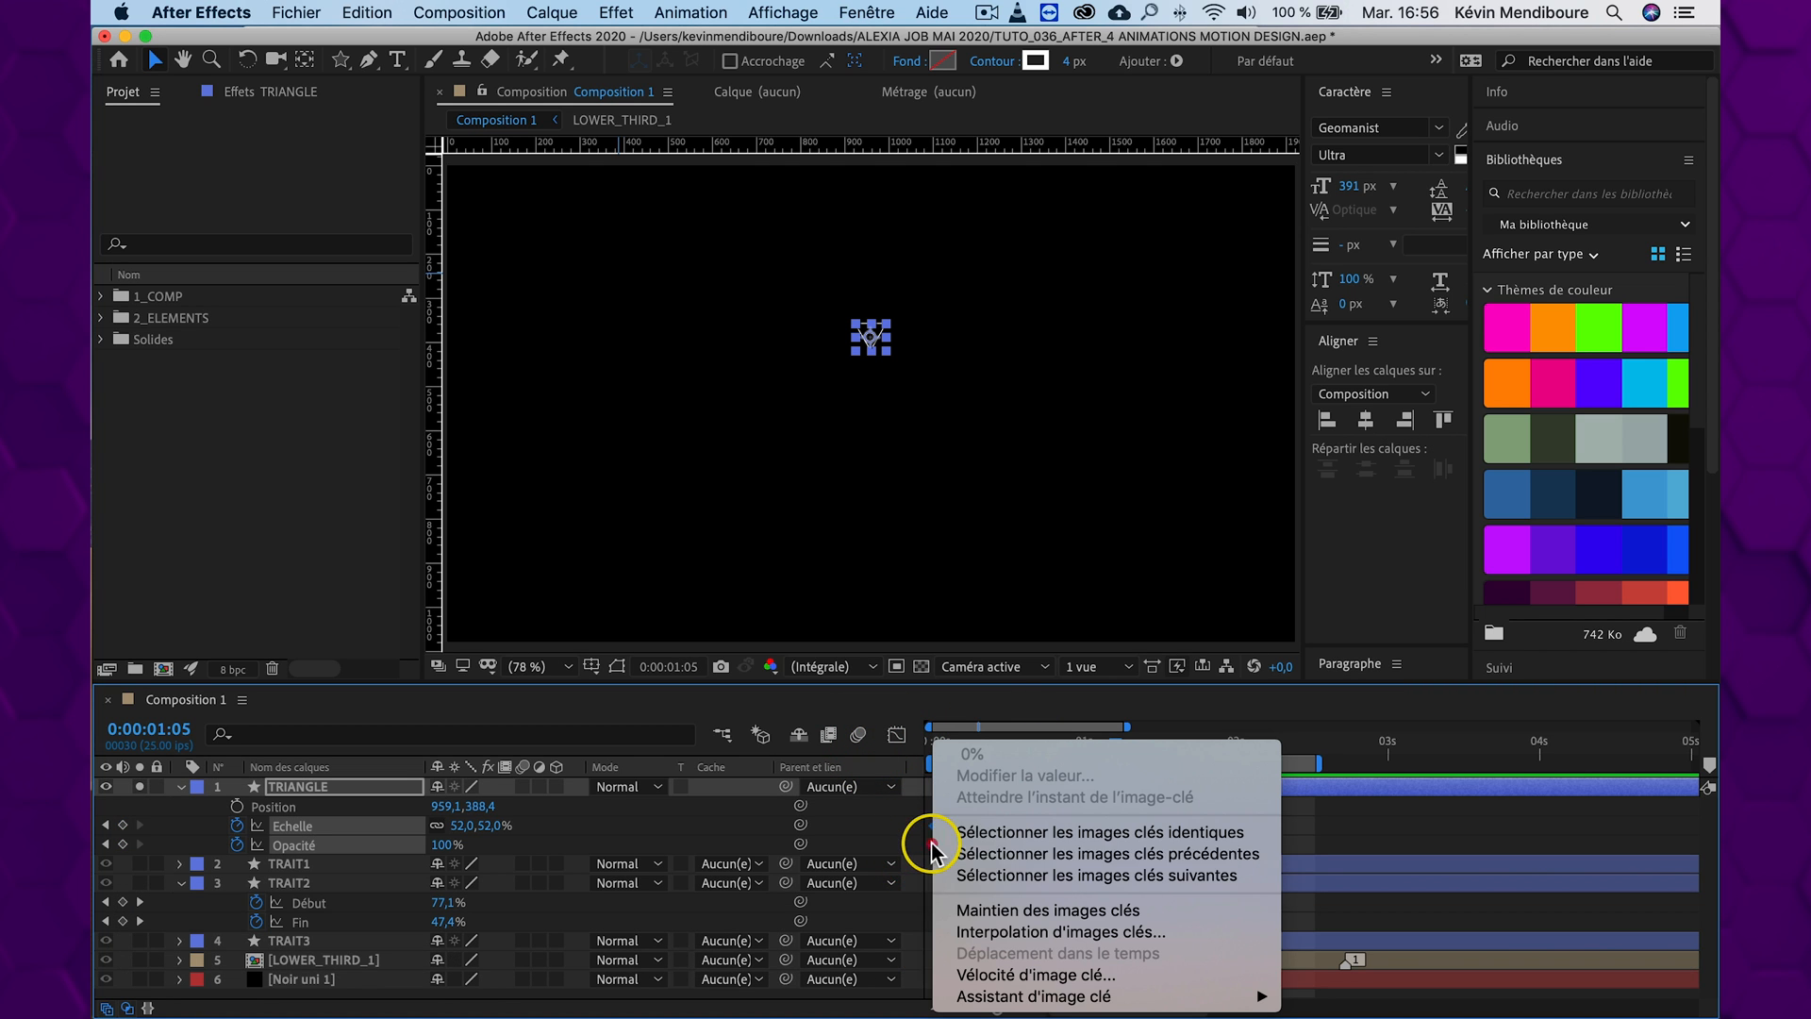
mouse_move(1037, 996)
left_click(1495, 953)
left_click(936, 747)
key("space")
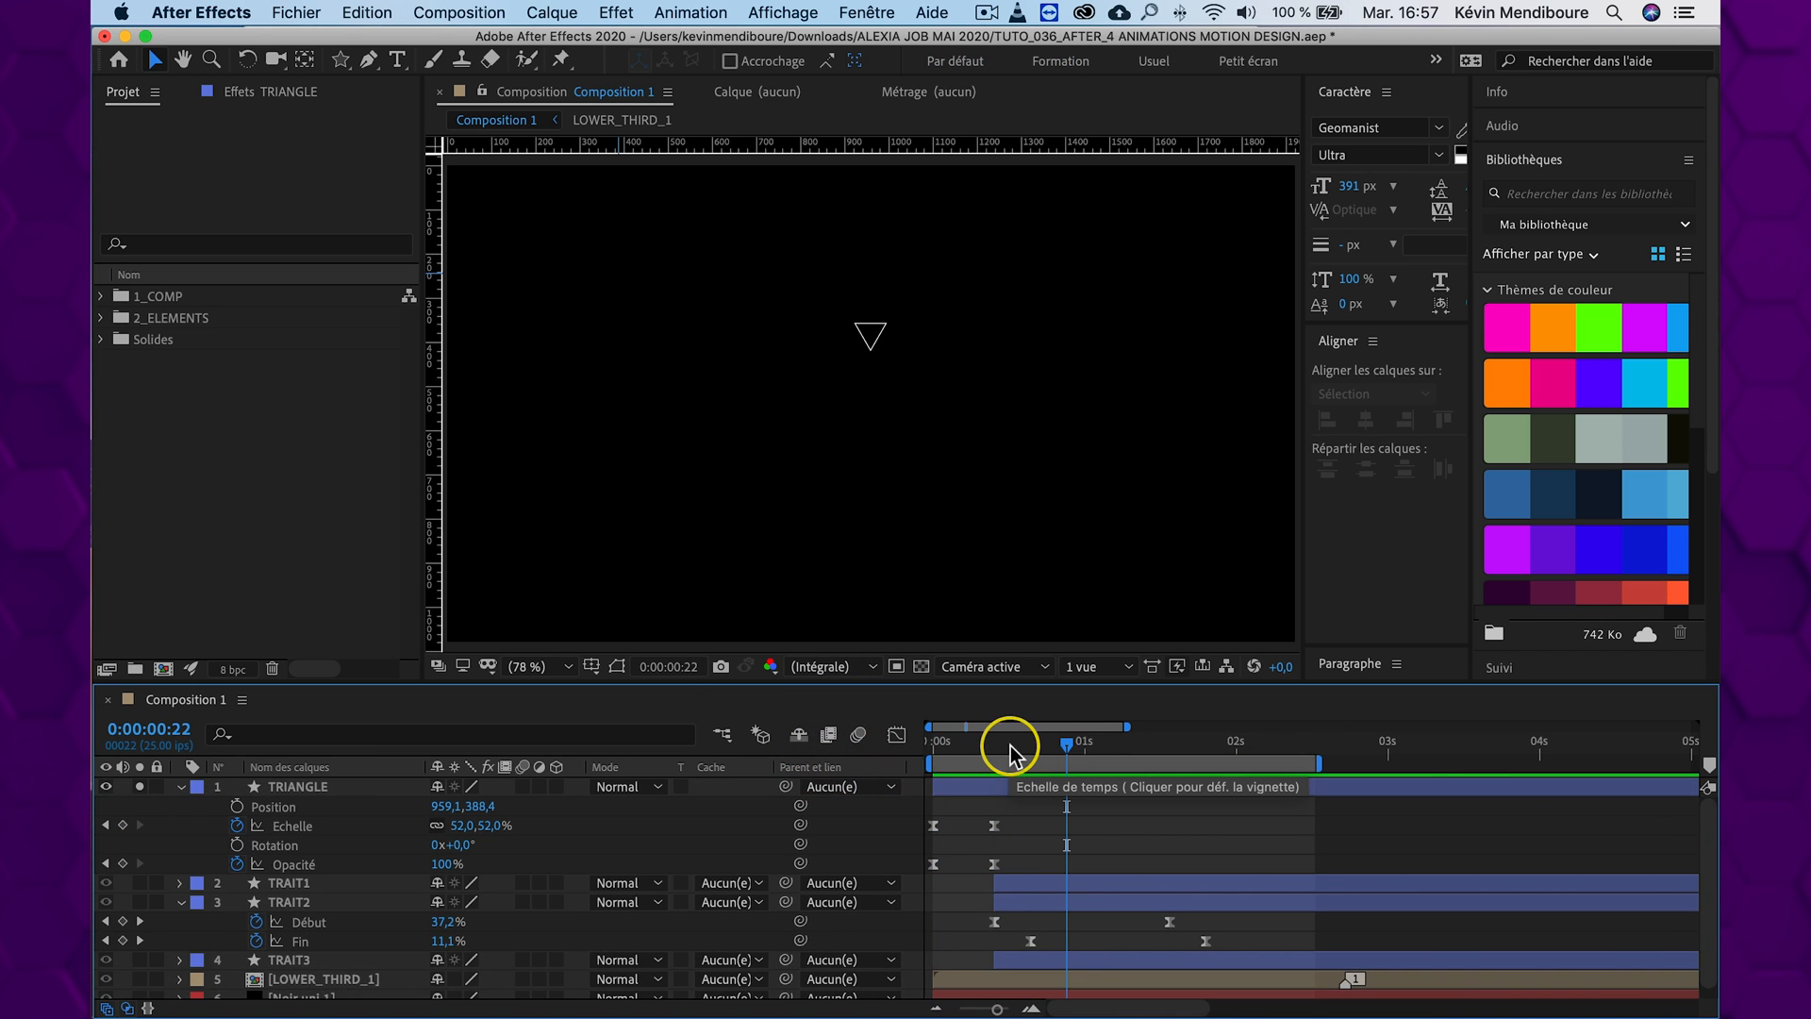
left_click_drag(1010, 739, 926, 737)
key("space")
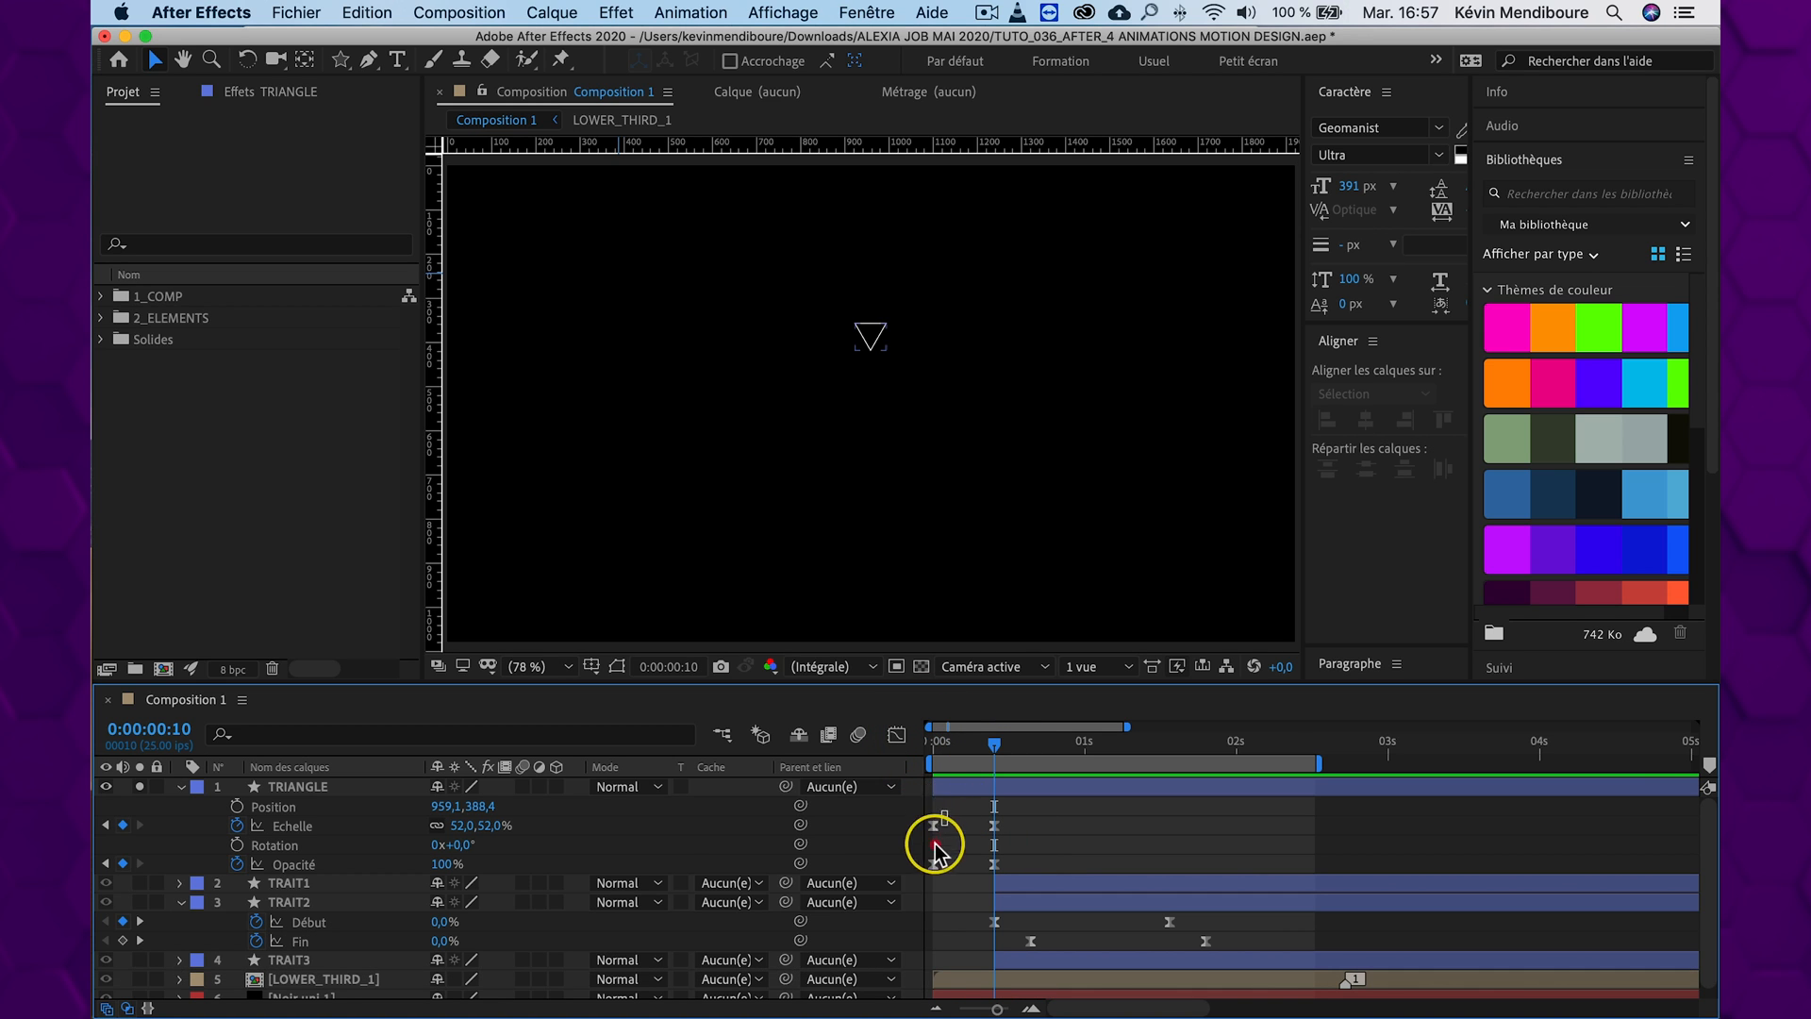
Copy the triangle's 0% Scale and Opacity keyframes from 0:00:00:00 to 0:00:00:20 and preview its appearance and disappearance
left_click_drag(934, 849, 922, 866)
key("cmd+c")
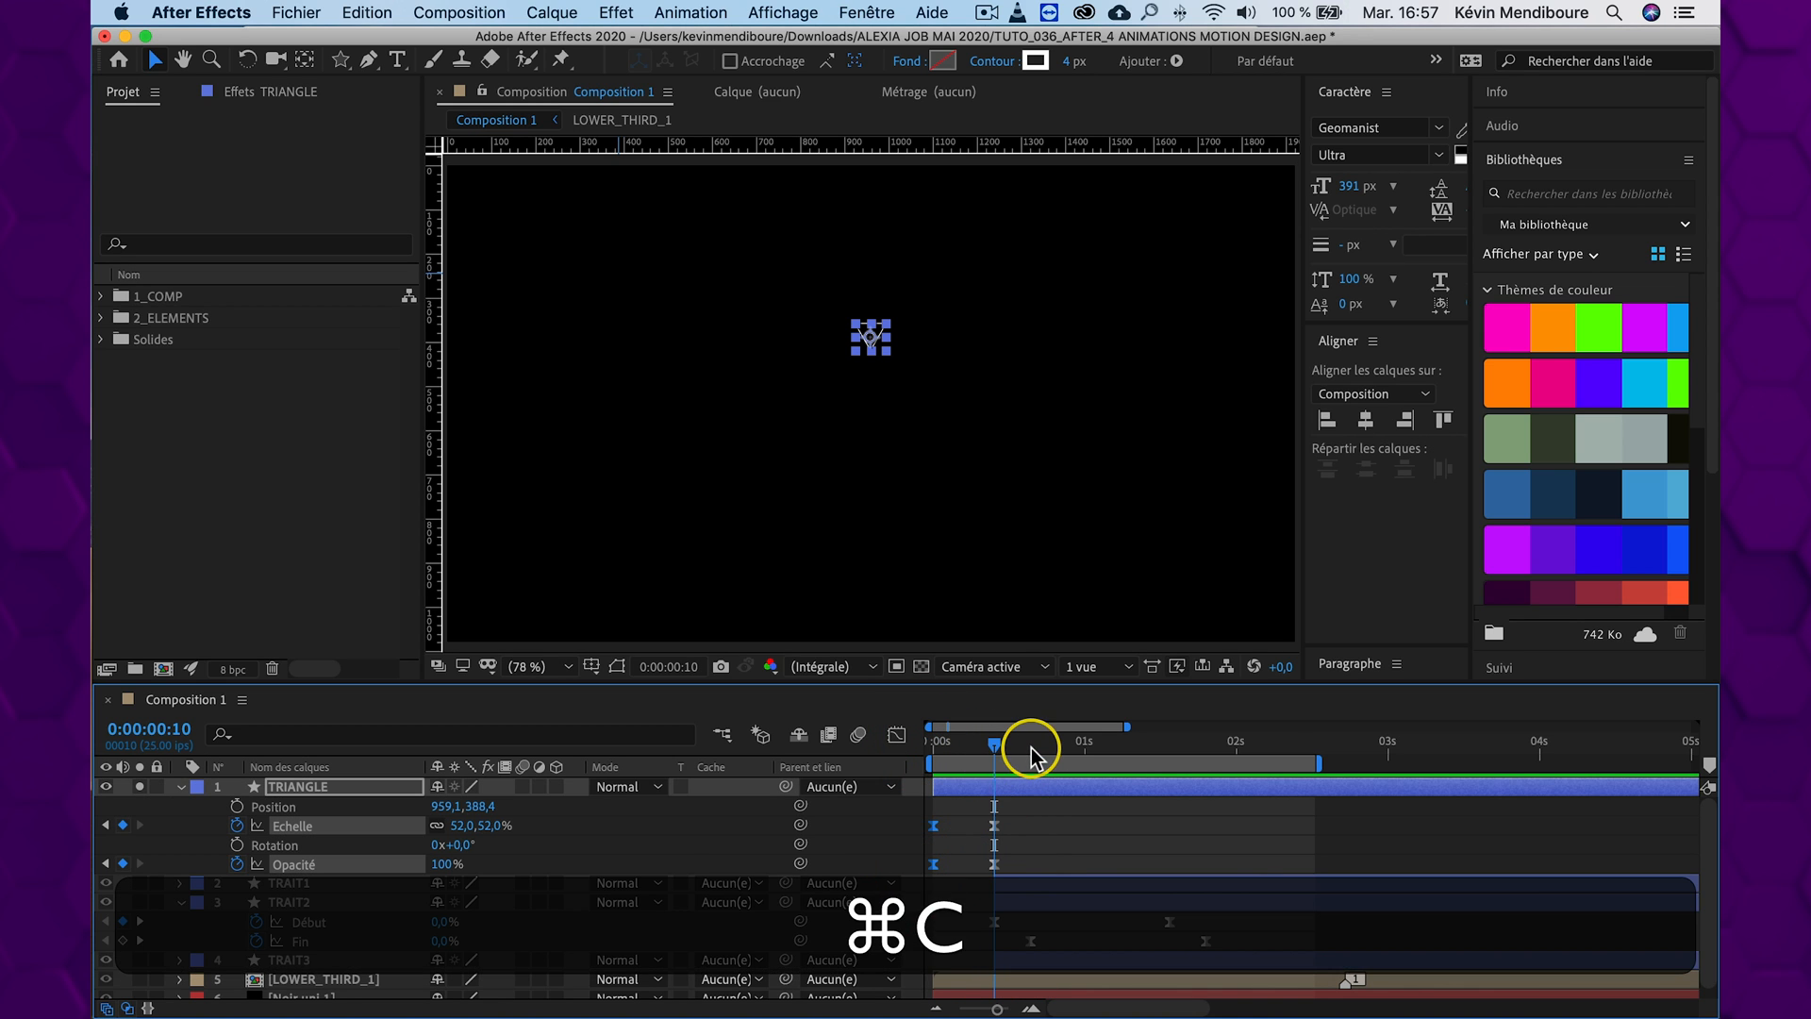
key("shift+super+Right")
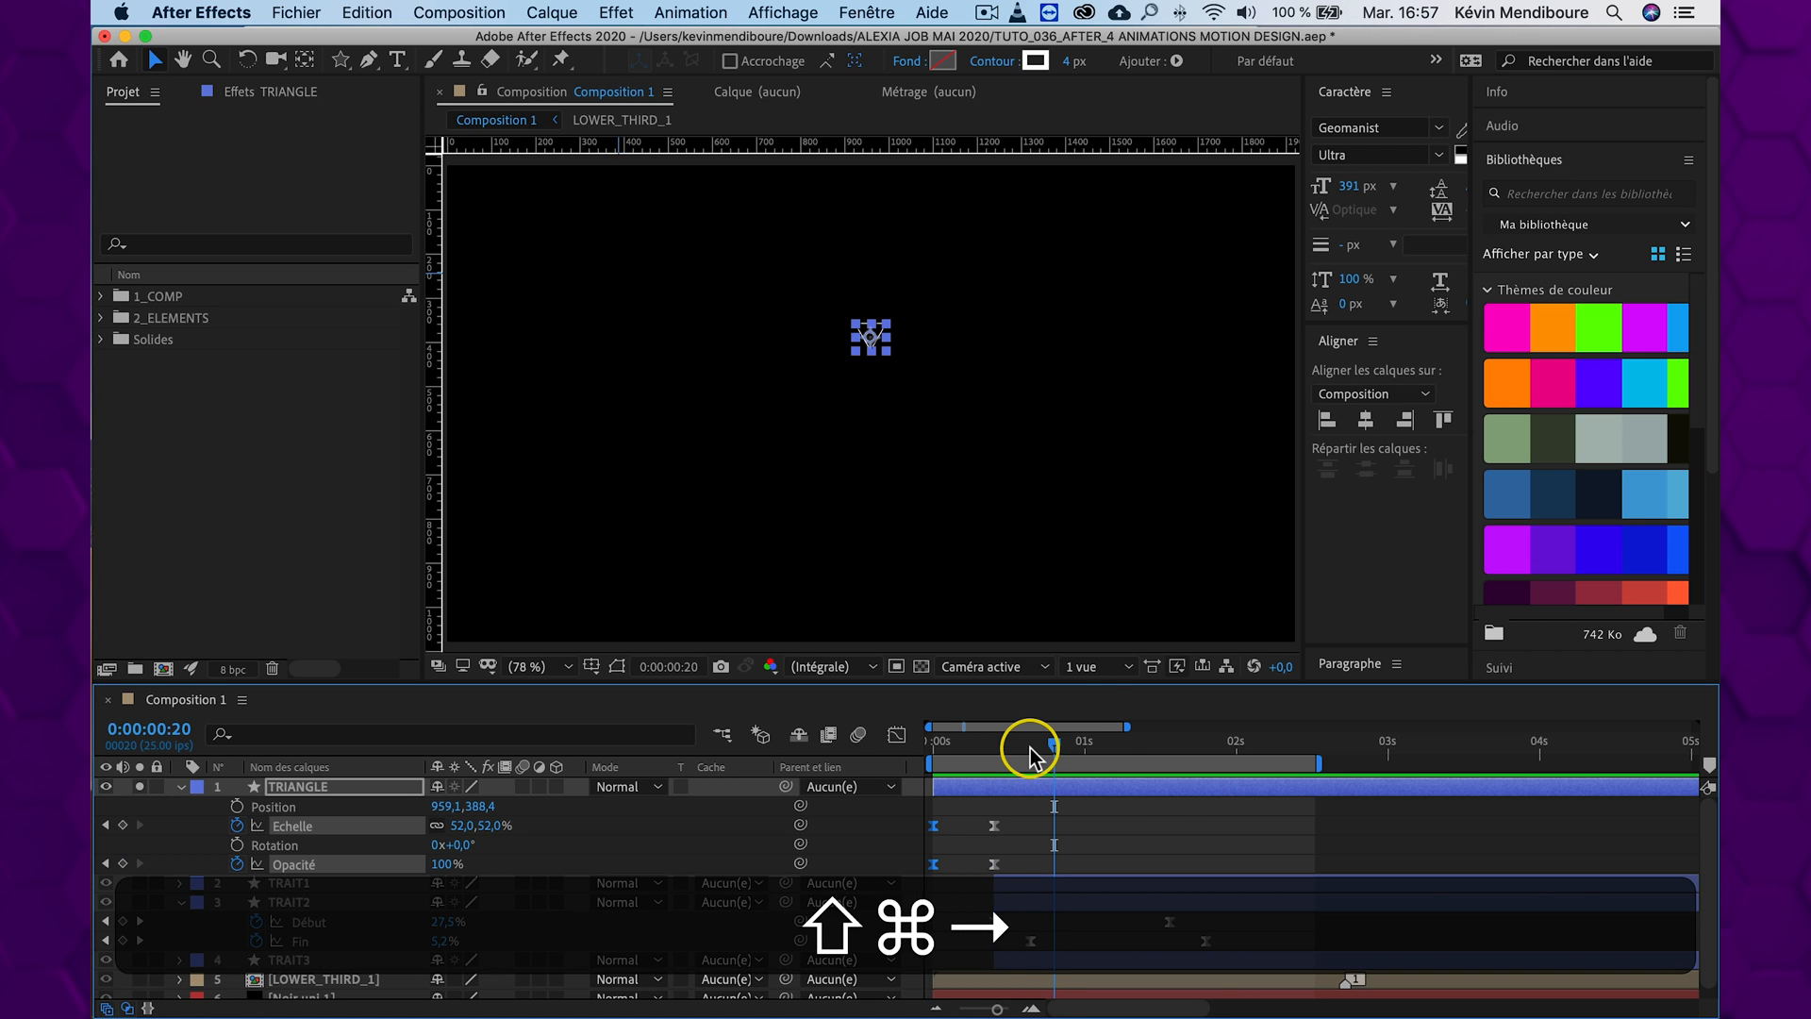
key("shift+super+v")
key("super+v")
key("space")
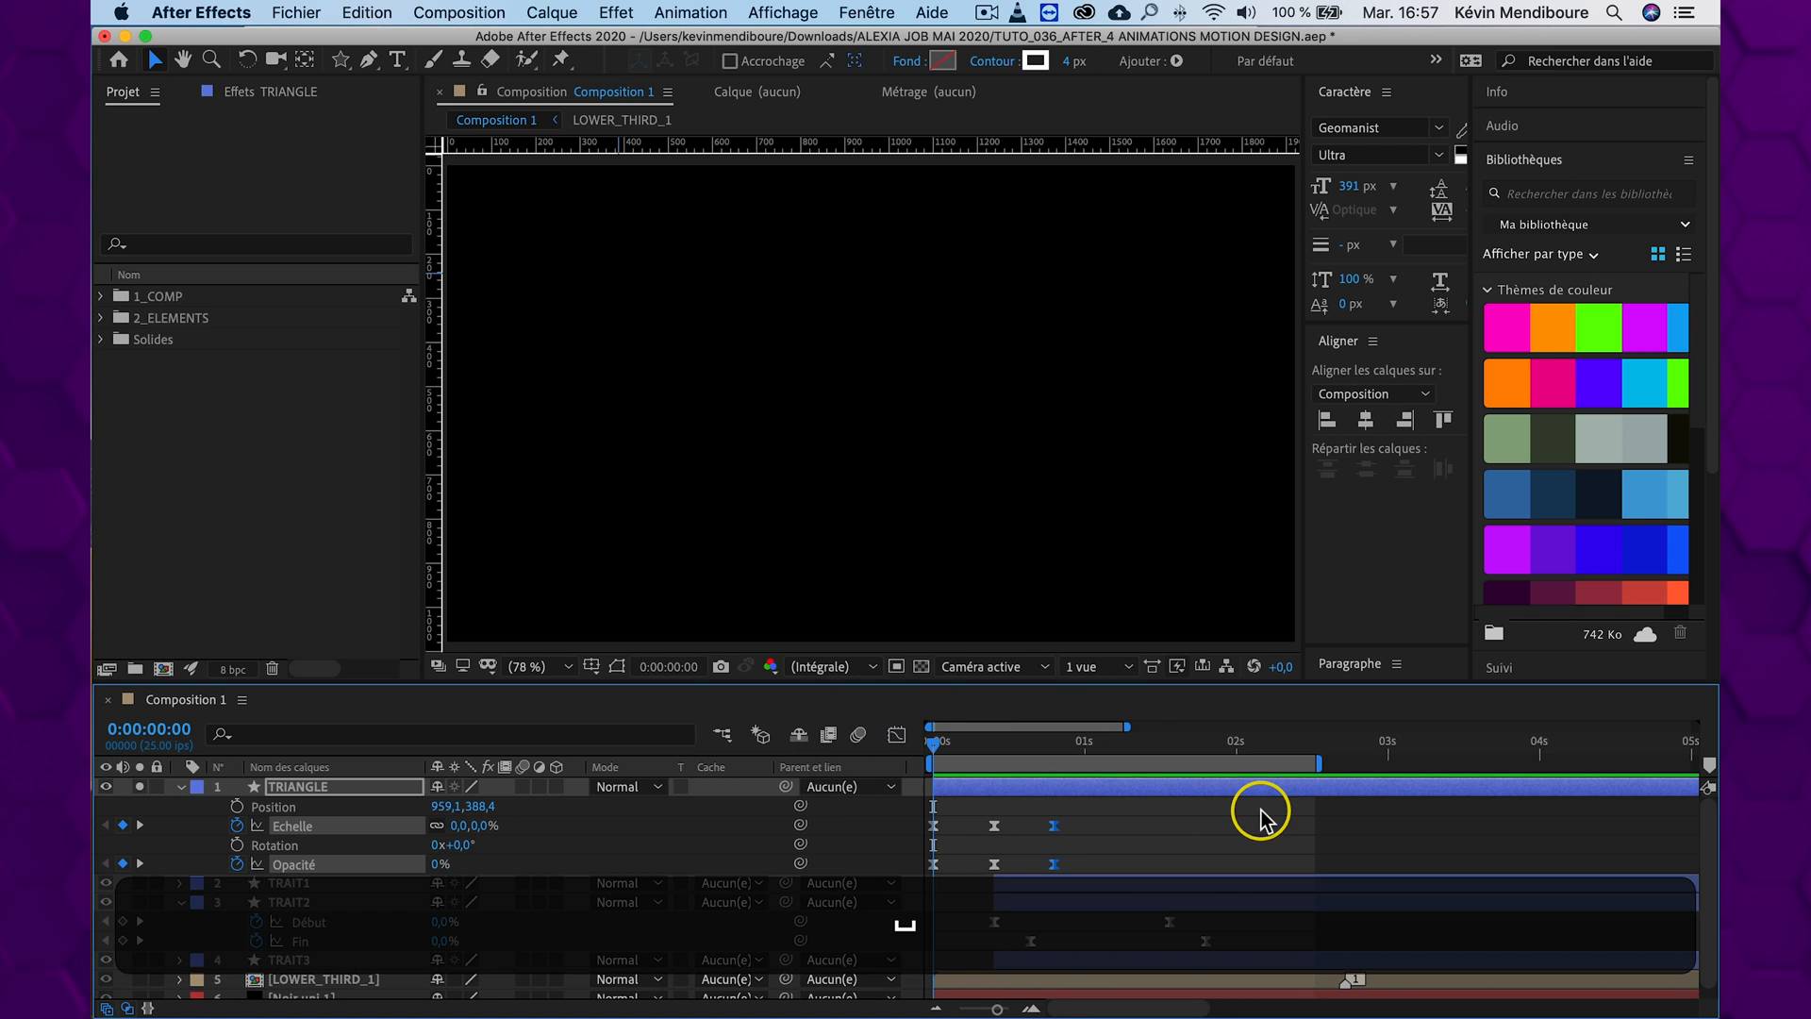
key("space")
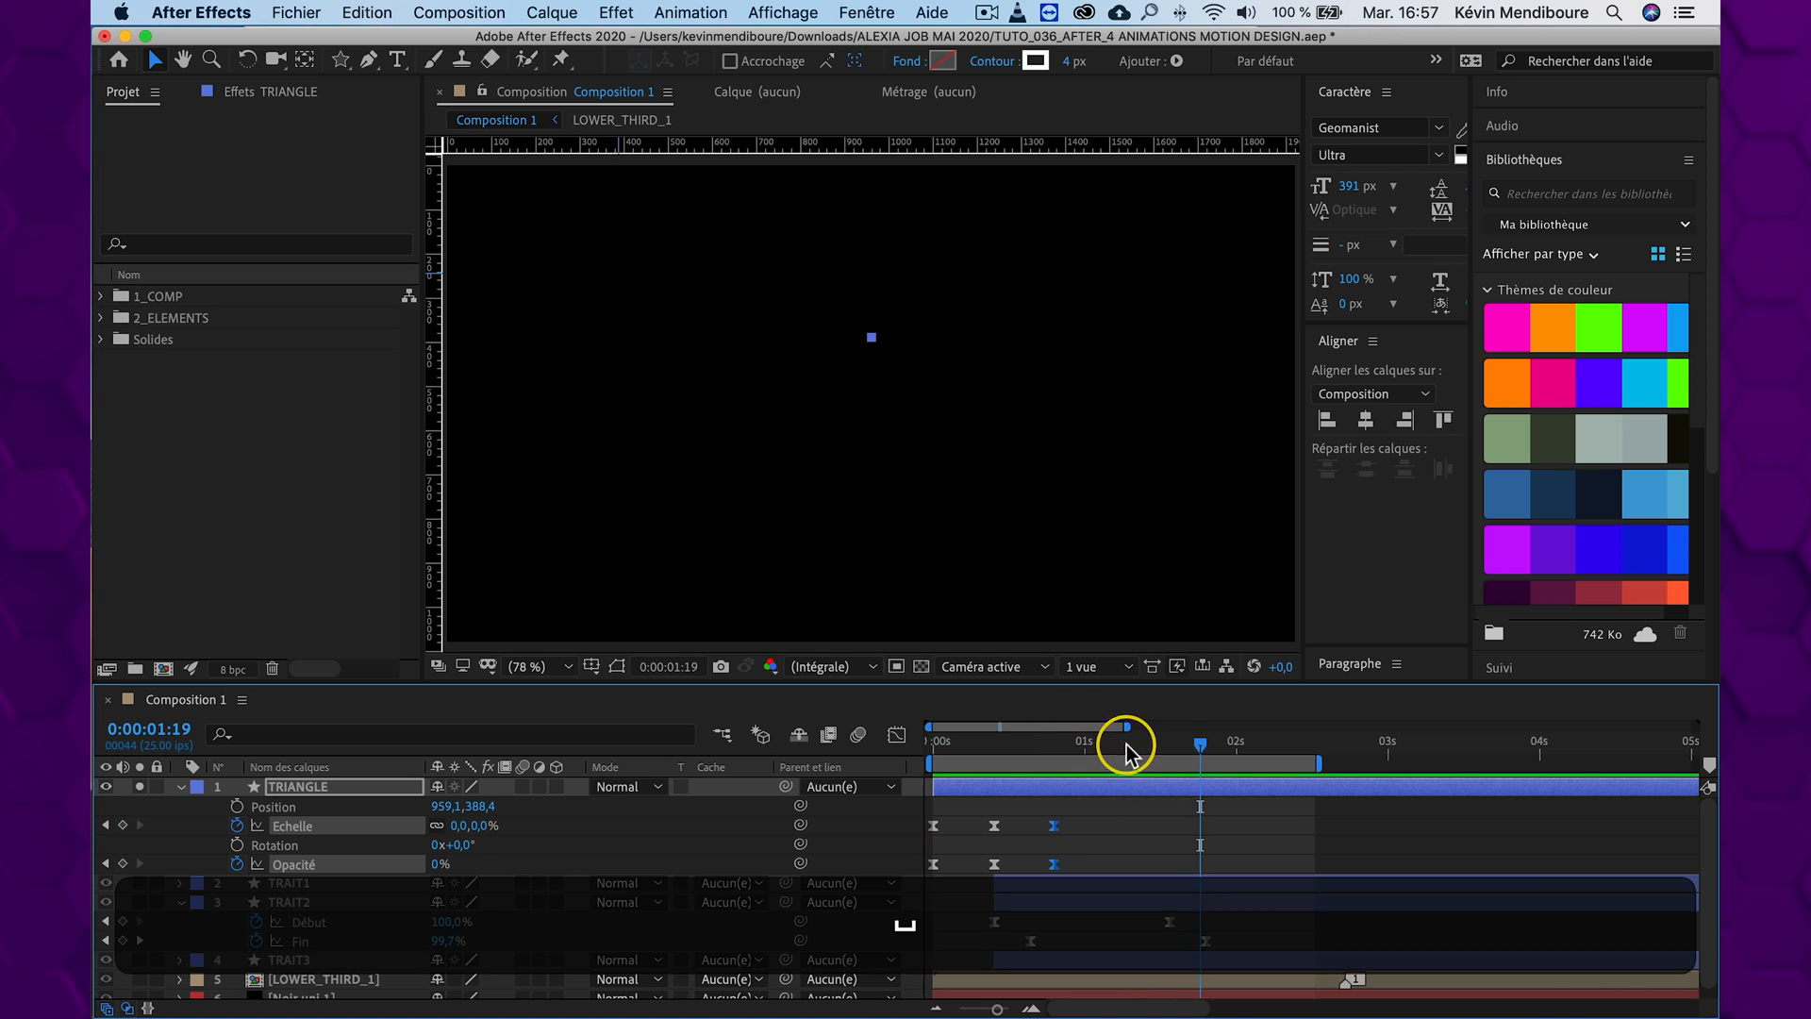
left_click_drag(990, 744, 889, 736)
Shift all the triangle's Scale and Opacity keyframes so they start at 0:00:00:10, and preview the new timing
left_click_drag(1135, 817, 1054, 863)
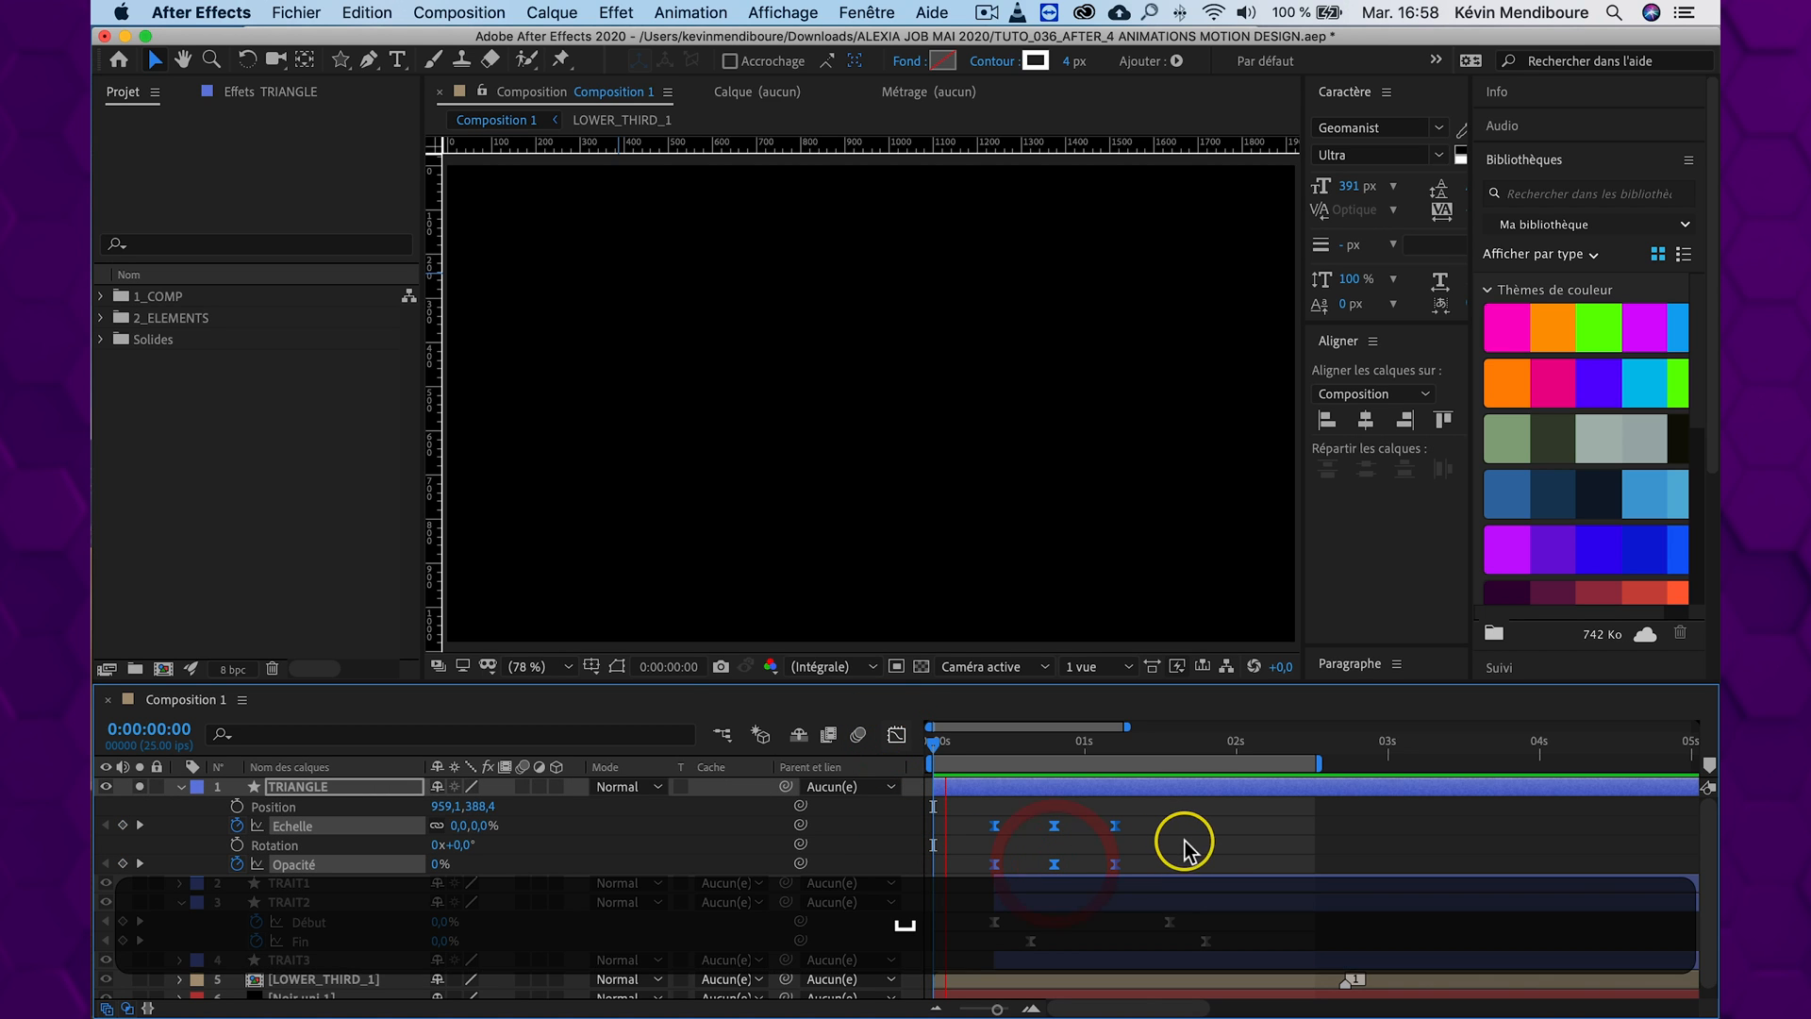
key("space")
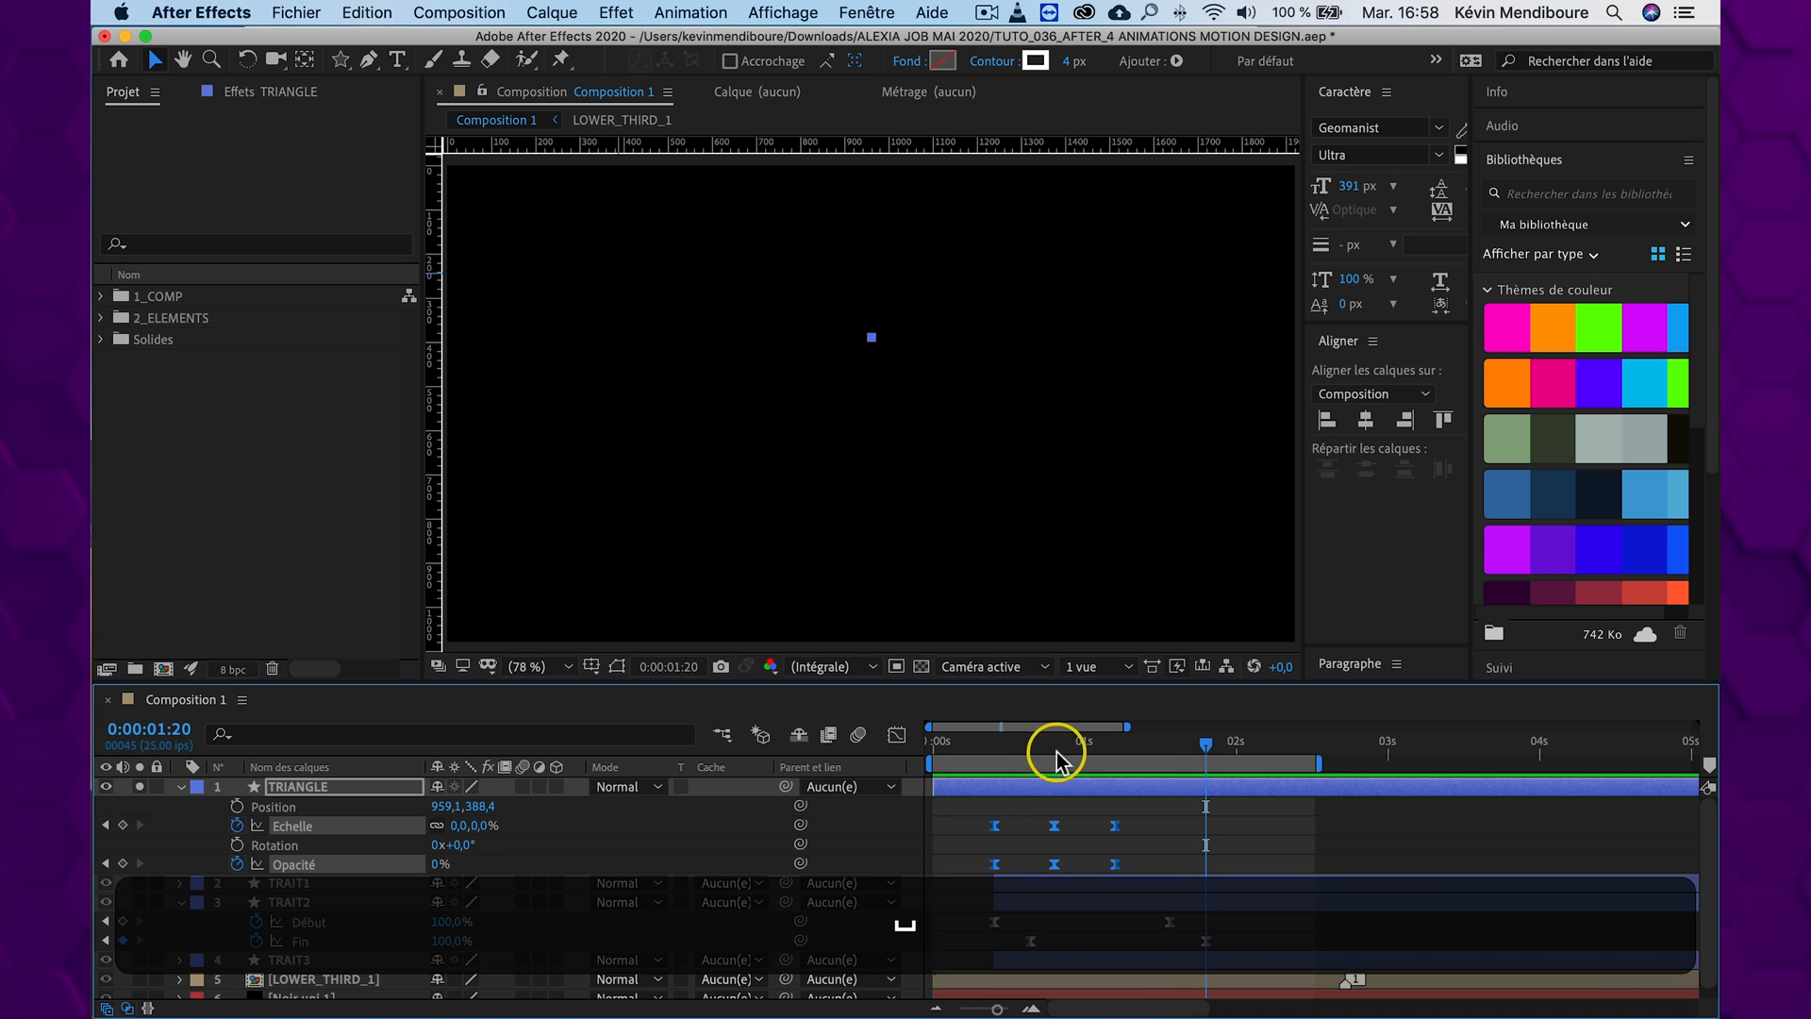
left_click_drag(1088, 745, 935, 746)
key("space")
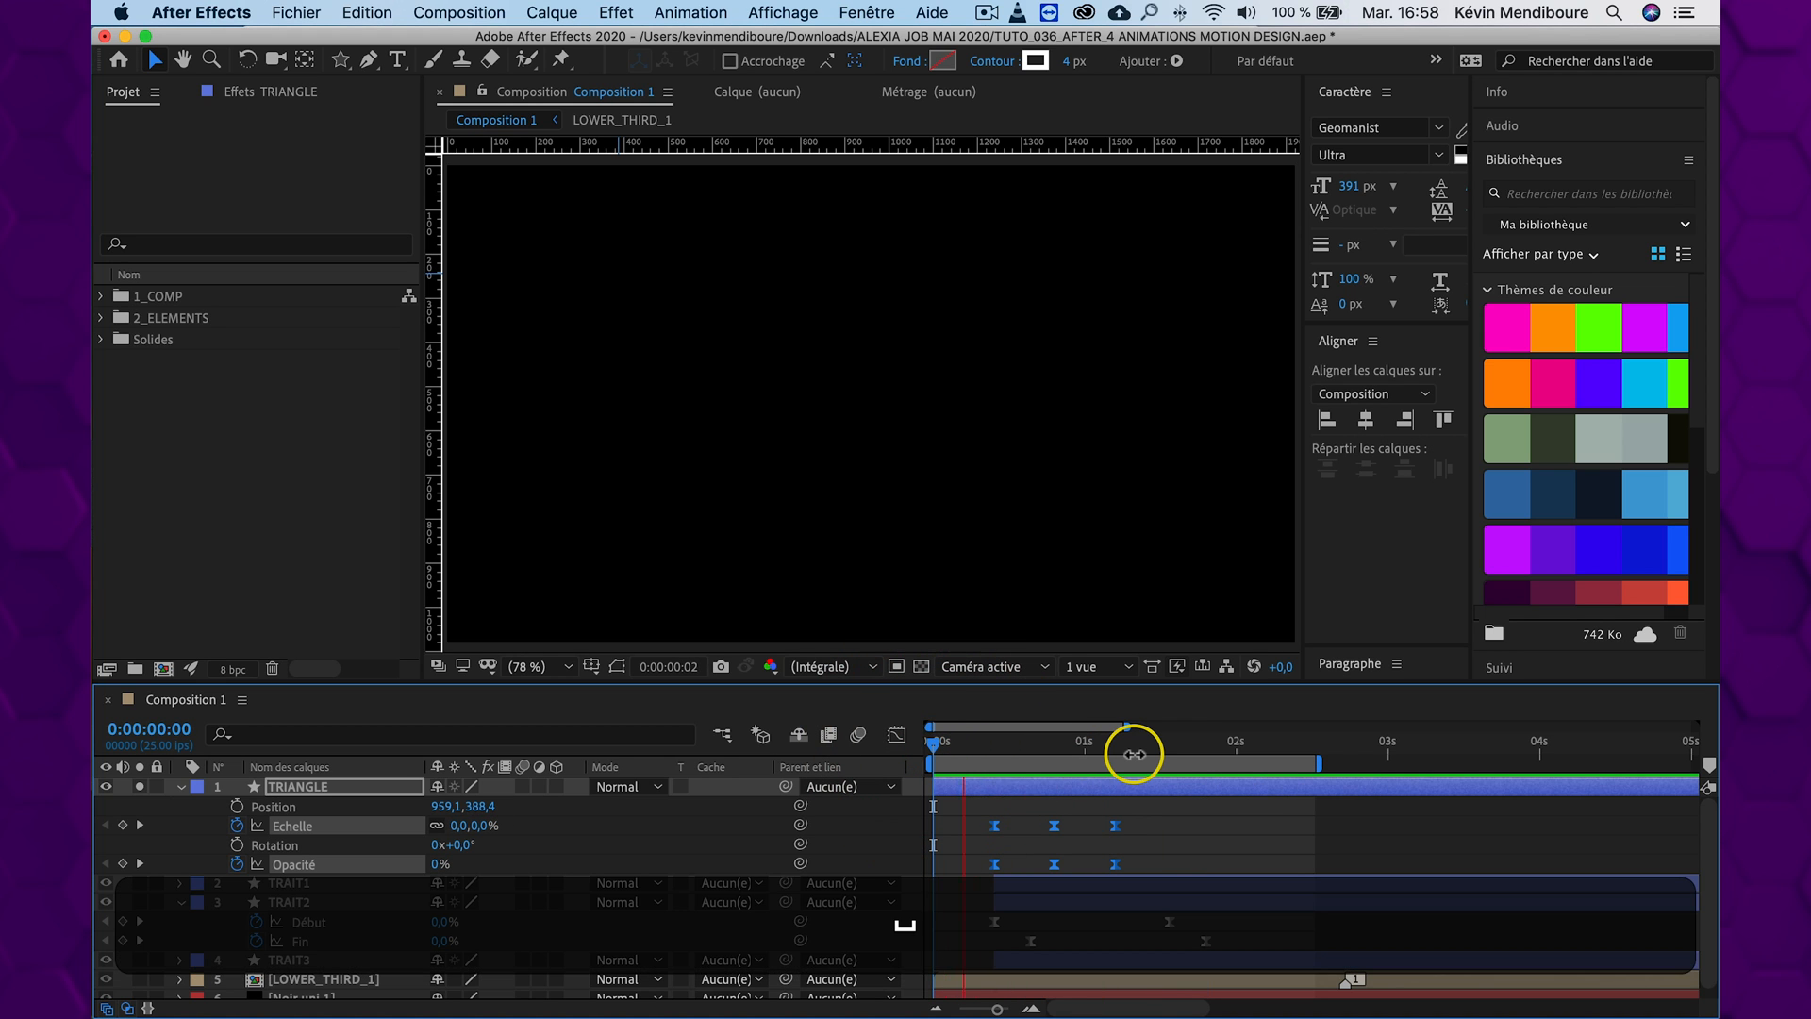
left_click(1101, 760)
key("space")
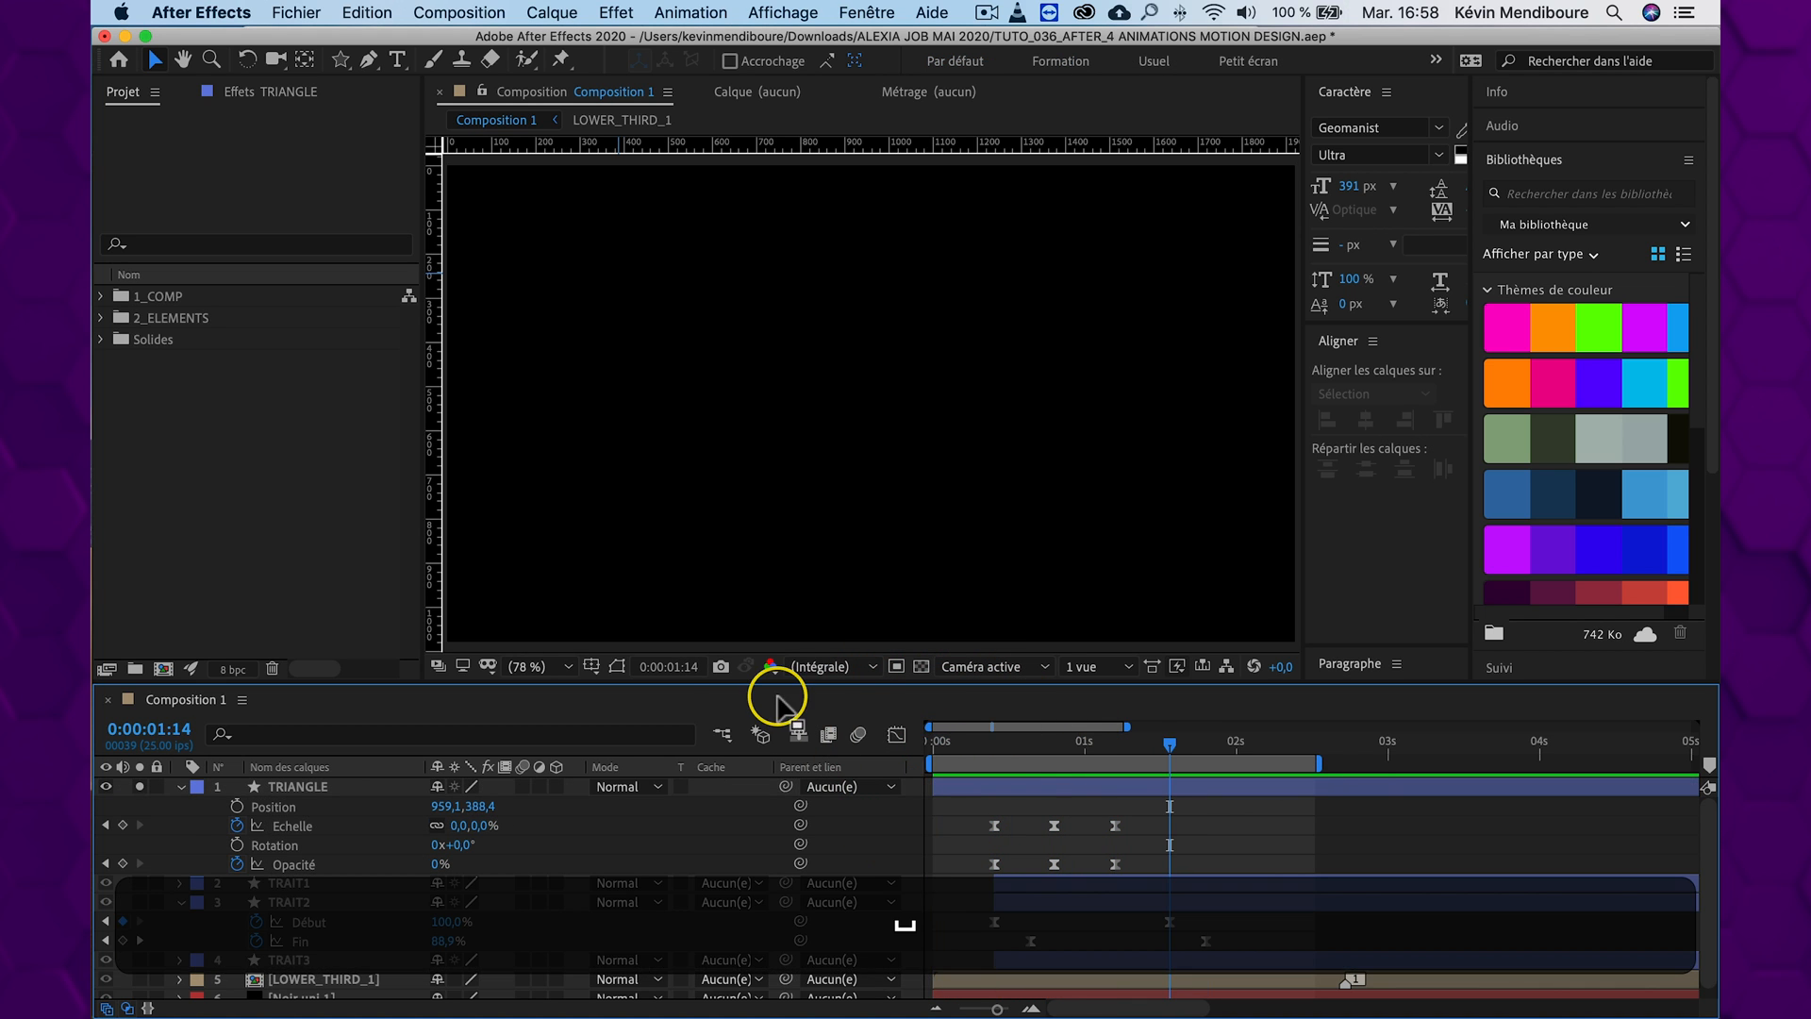
Turn off Solo for TRIANGLE and preview the whole composition with the title and lines
left_click(140, 786)
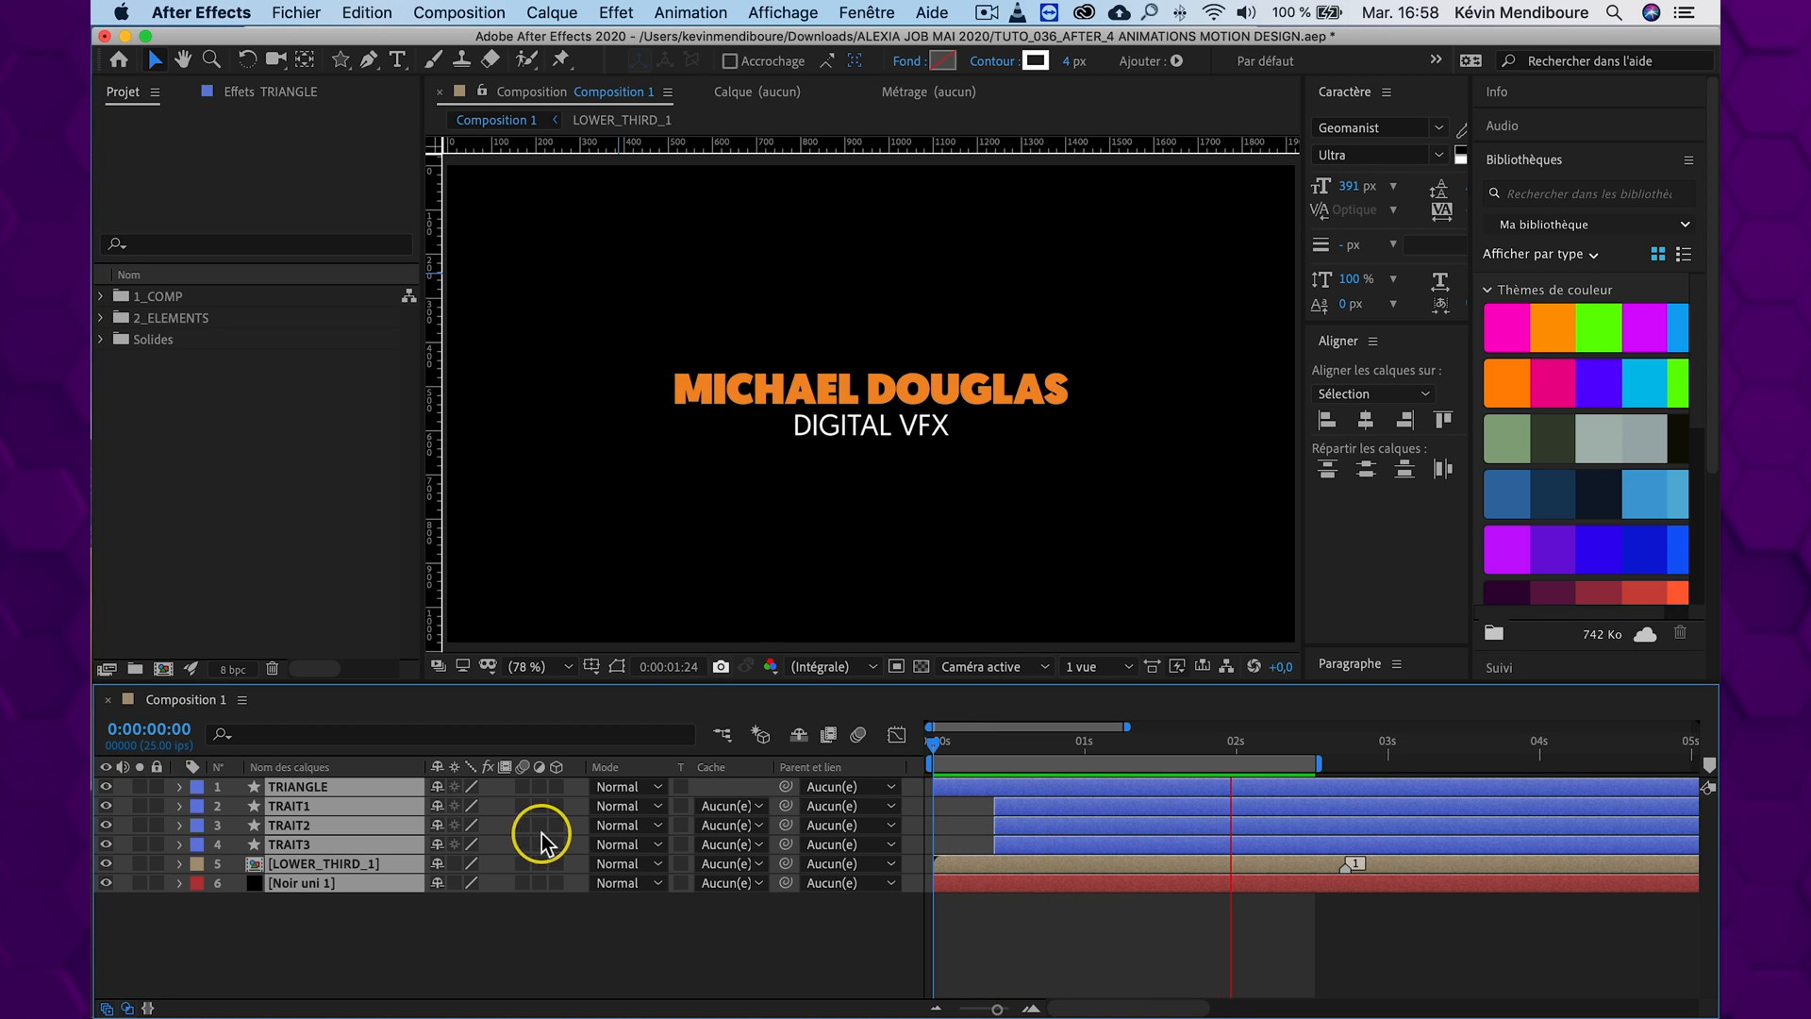
left_click(1104, 743)
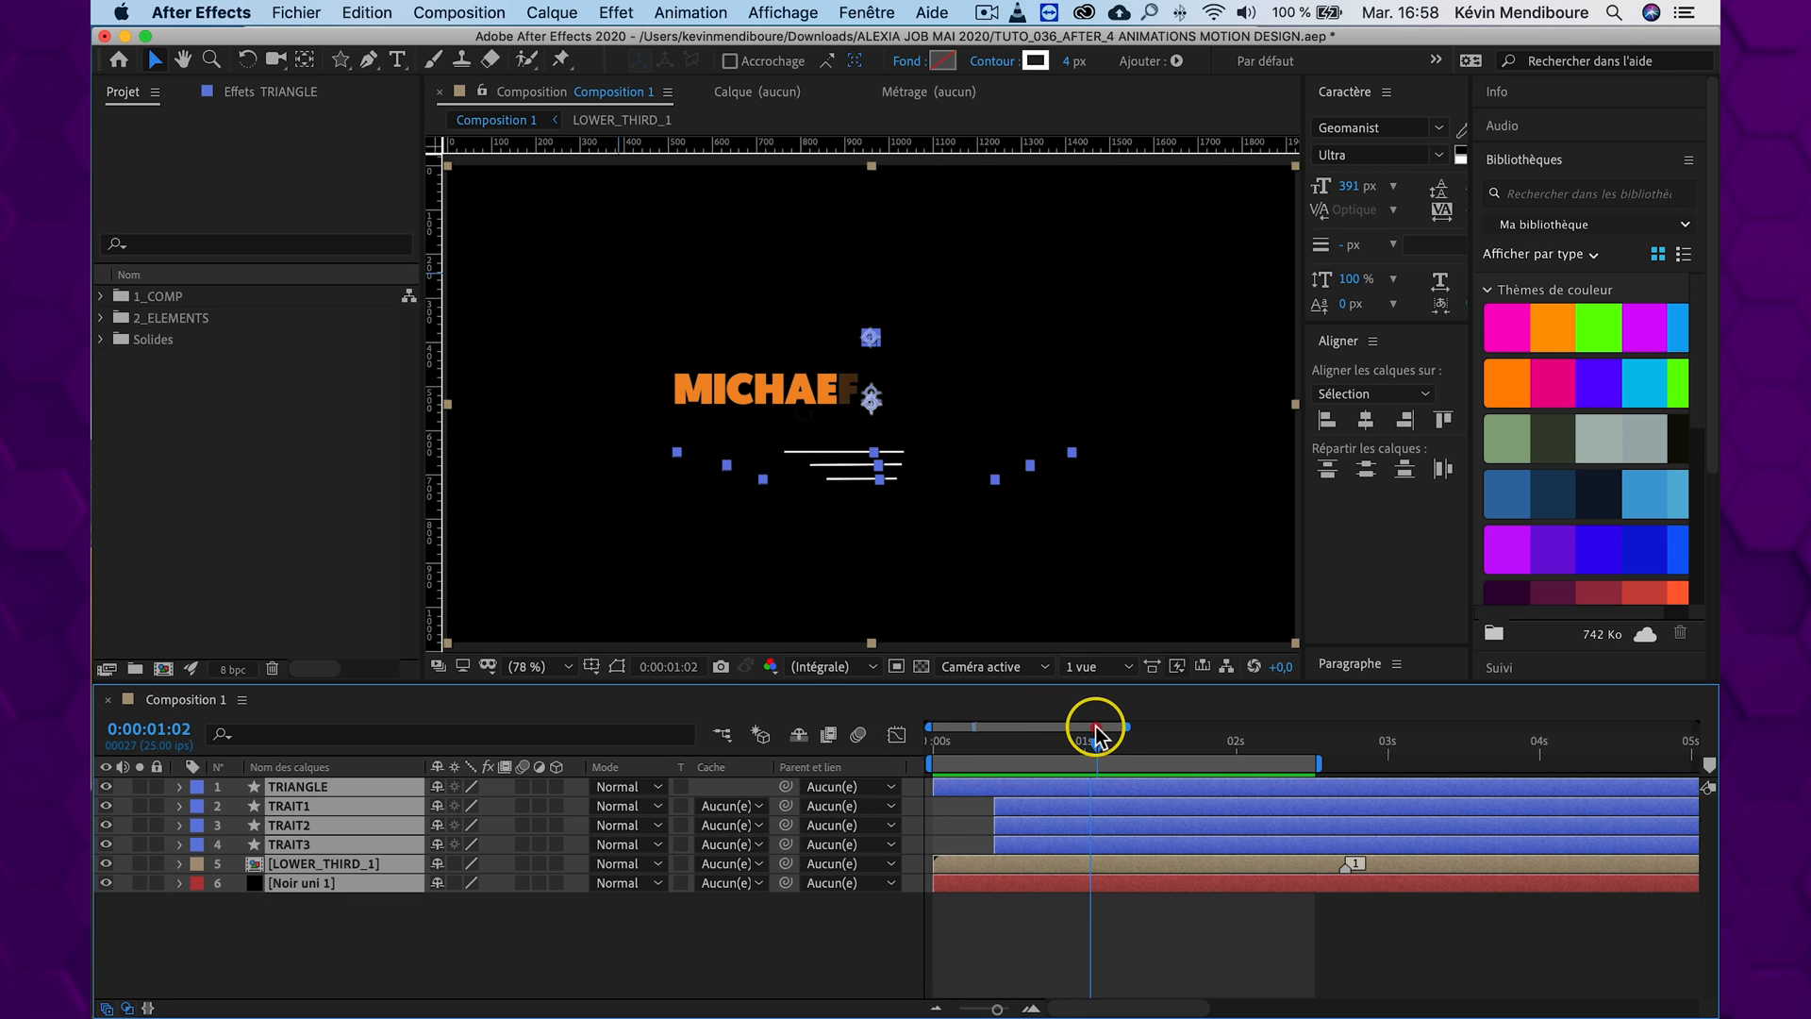
left_click(406, 966)
Shift the TRIANGLE layer slightly later in the timeline and check its timing against the title and lines
left_click(320, 786)
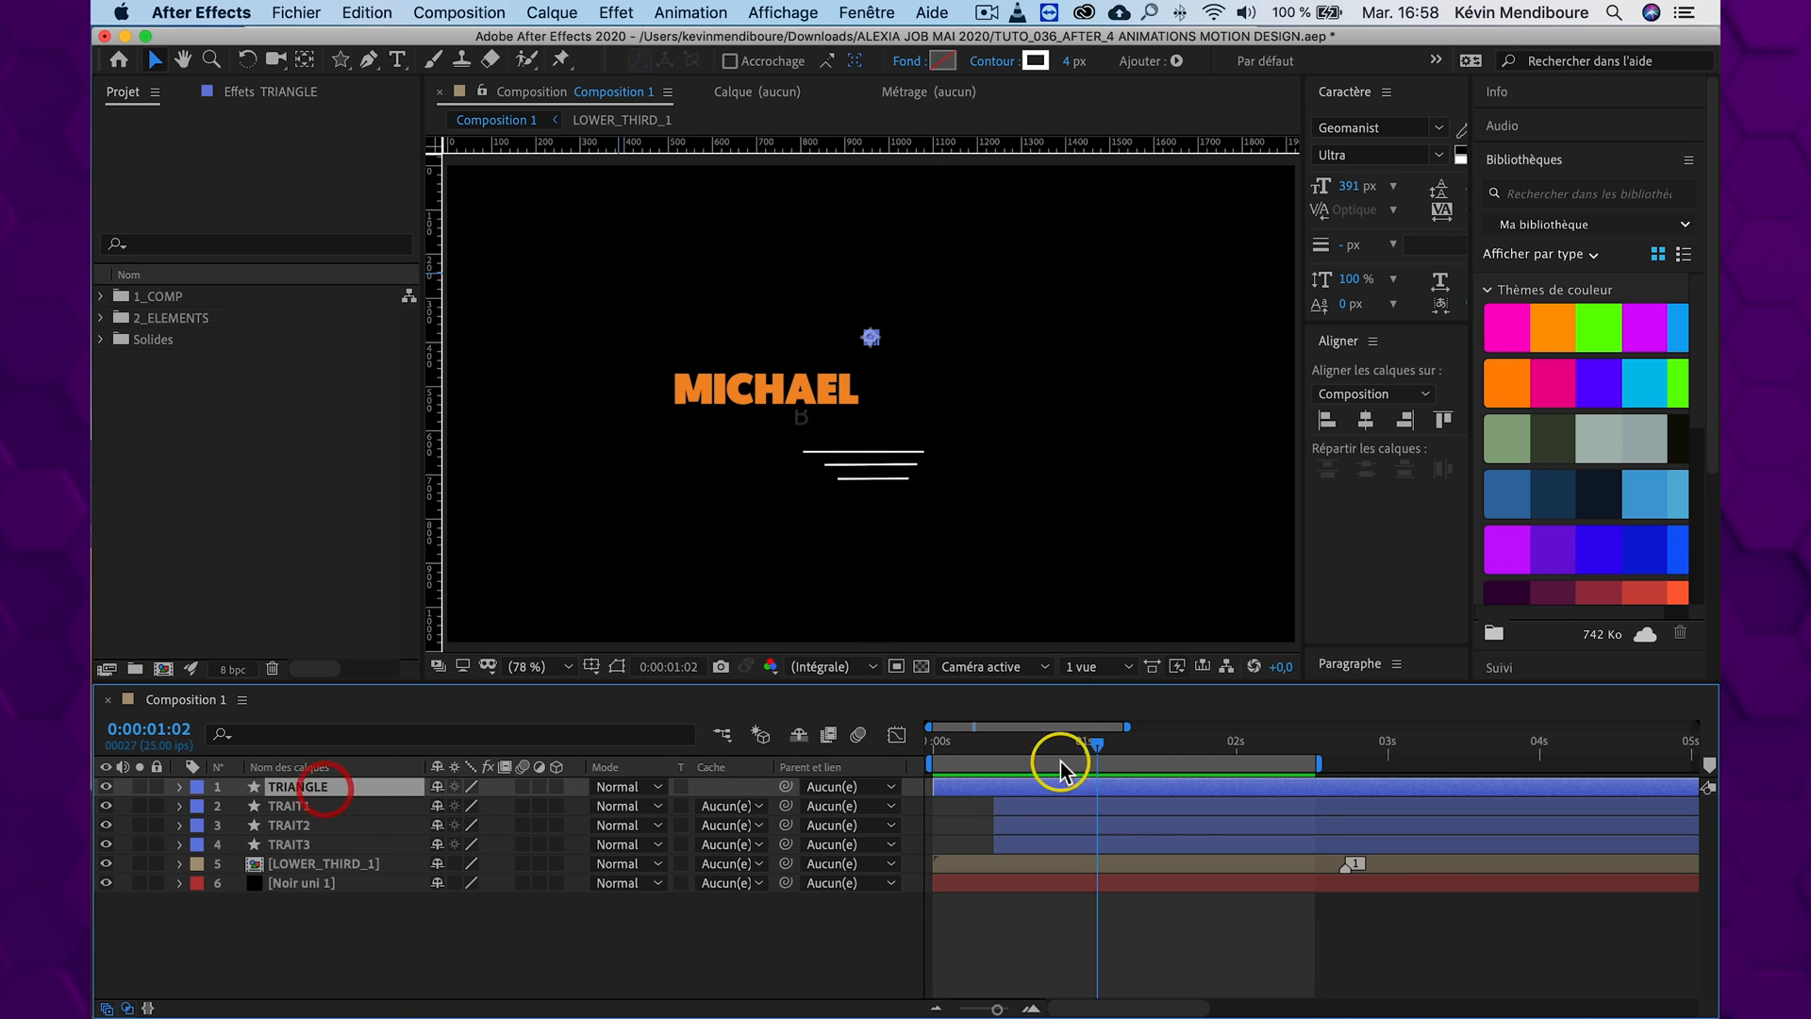
left_click_drag(1145, 791, 1190, 790)
left_click_drag(1097, 742, 711, 881)
left_click(706, 932)
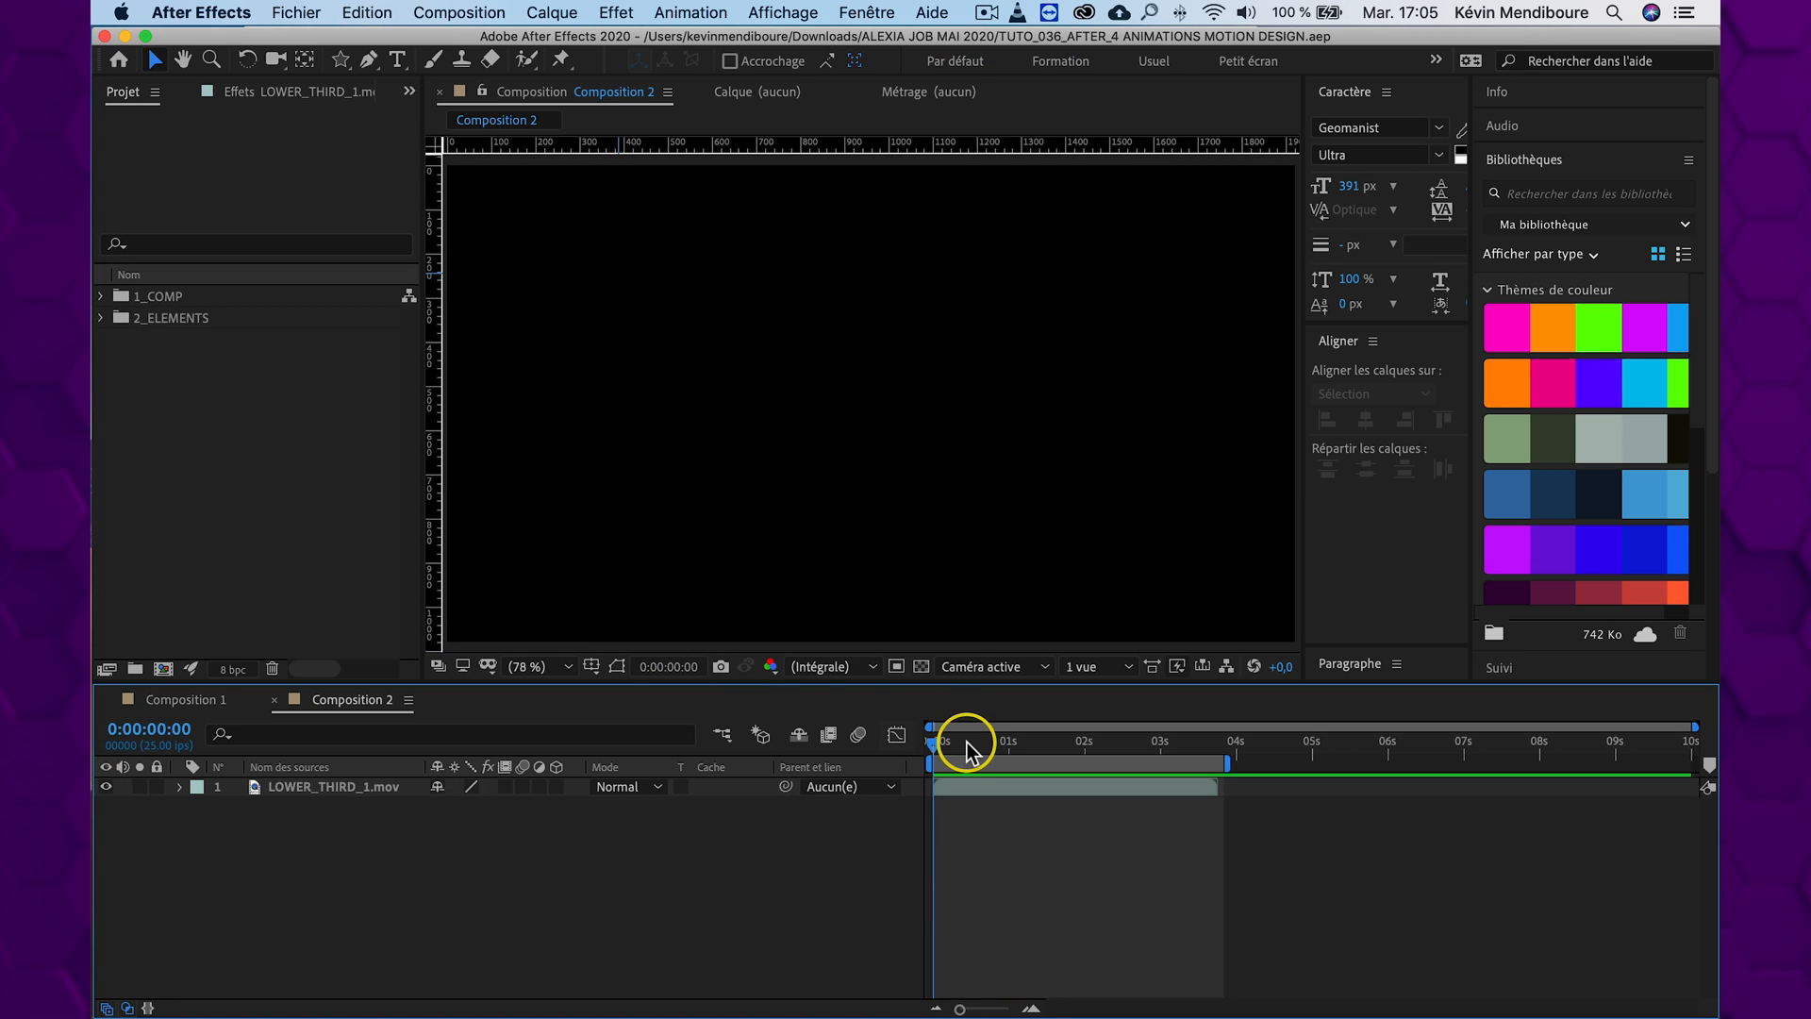
Preview LOWER_THIRD_1.mov in Composition 2 and park the playhead at 0:00:01:21, with the full title displayed
left_click(896, 735)
key("space")
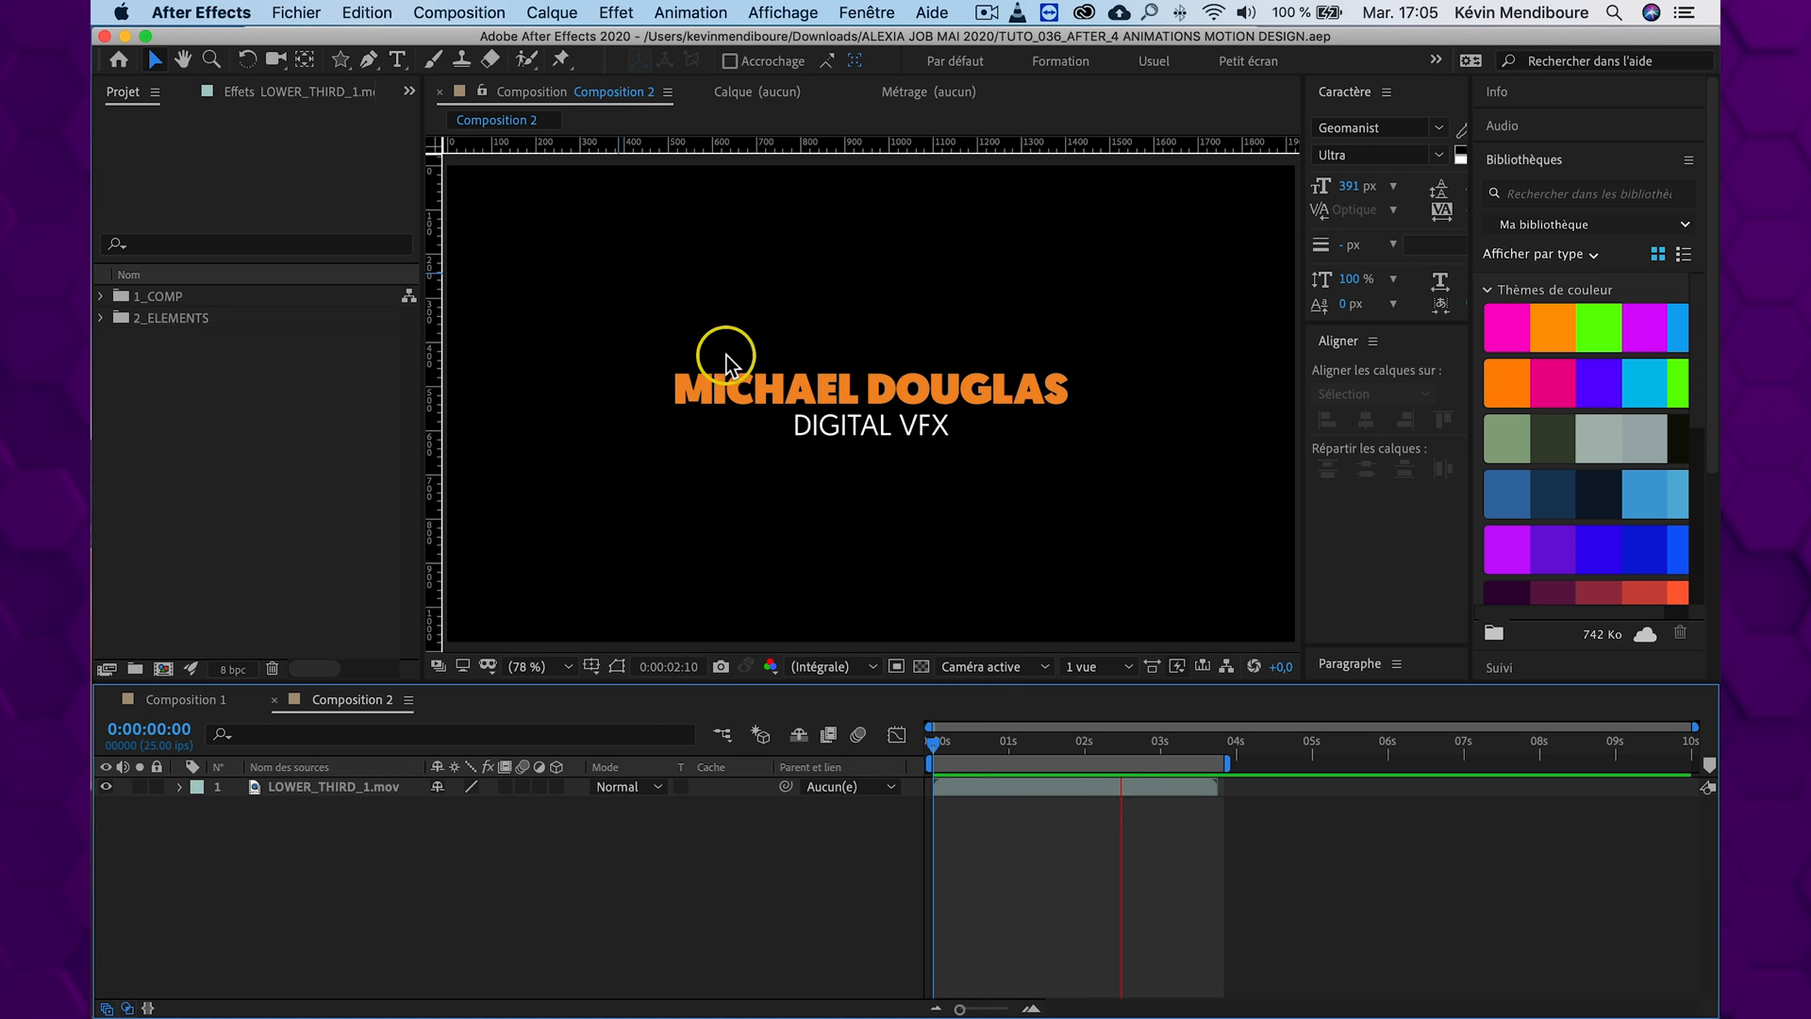
key("space")
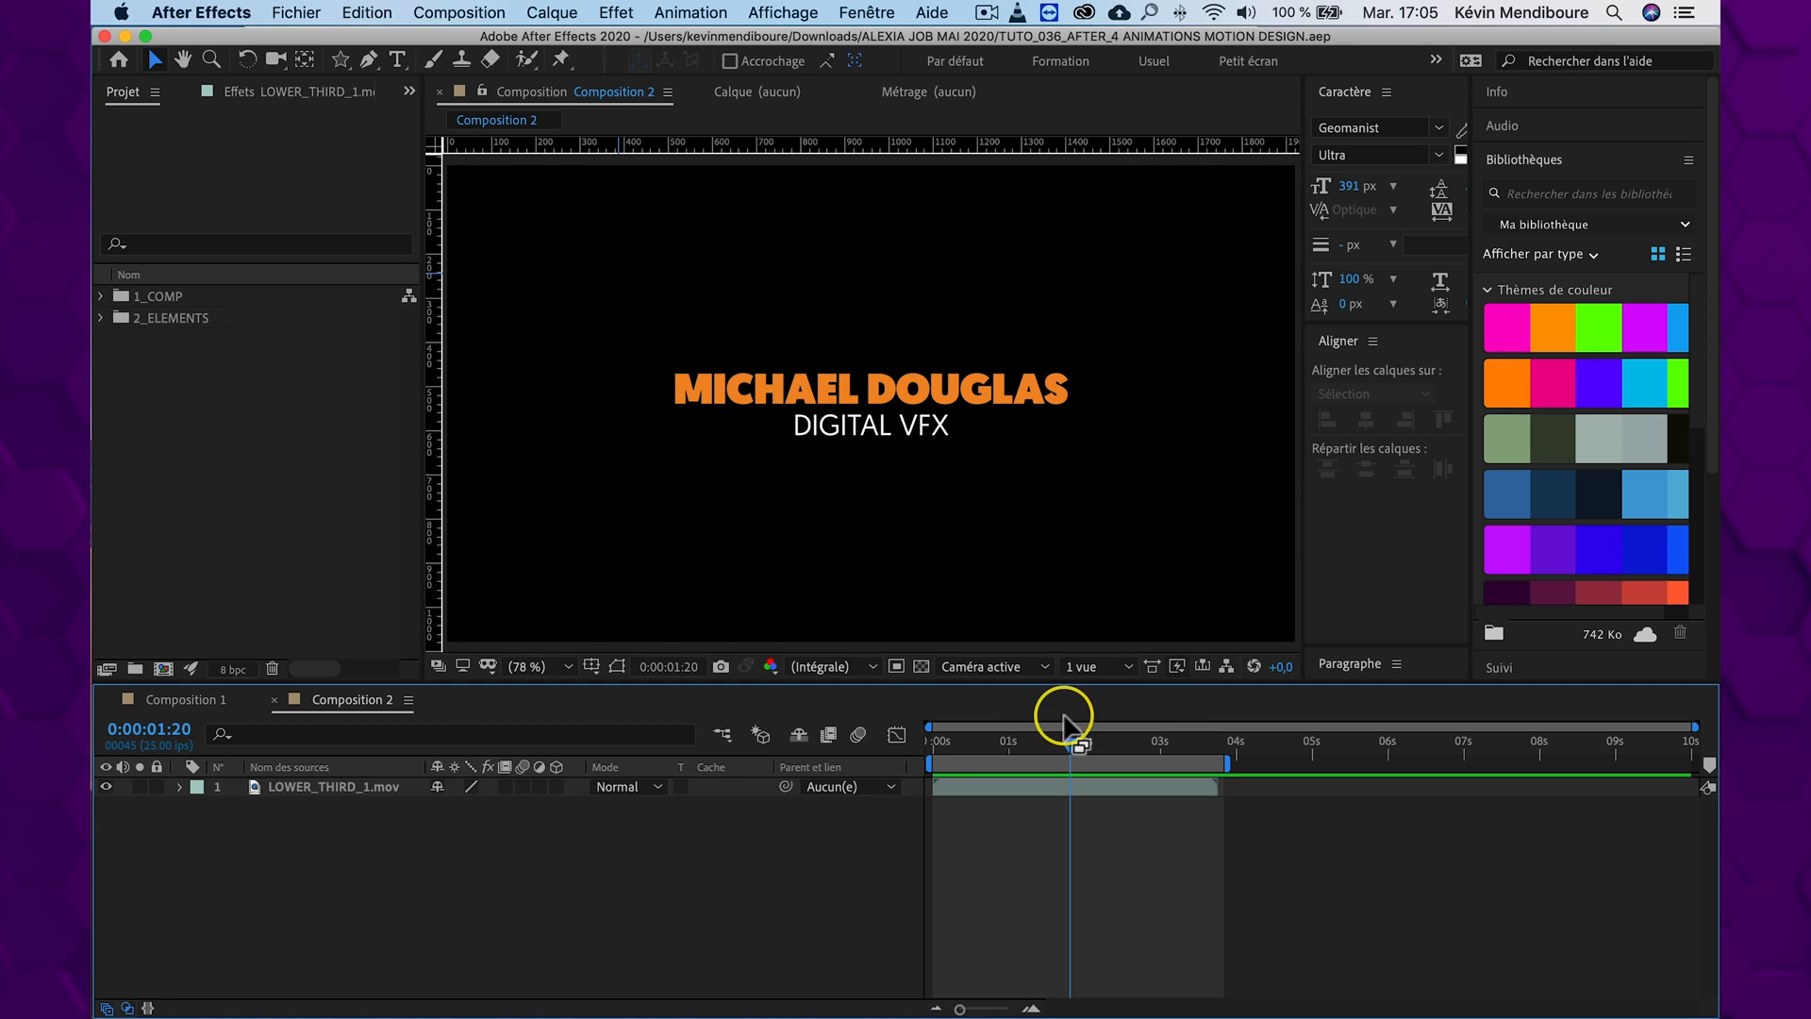
mouse_move(1069, 745)
left_mouse_down()
mouse_move(977, 740)
mouse_move(1070, 740)
left_mouse_up()
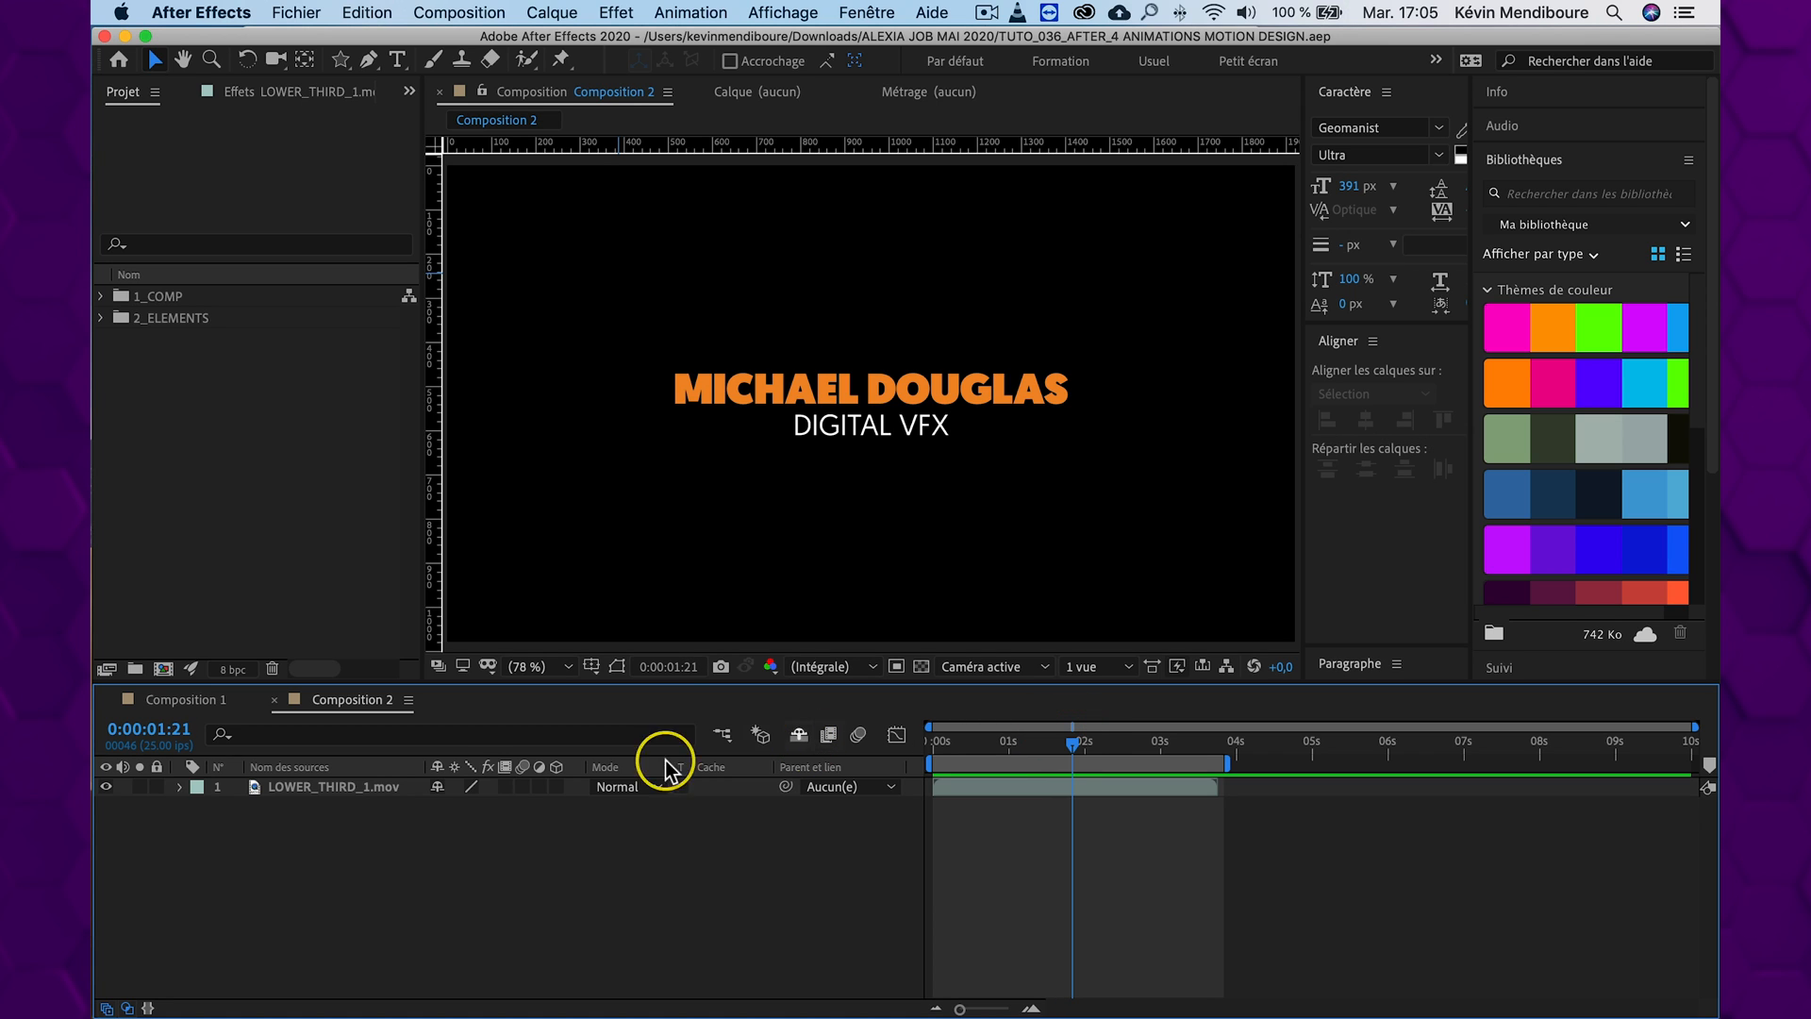
Draw a rectangle framing the title and subtitle, with a 4 px white stroke and the fill set to None
left_click(341, 63)
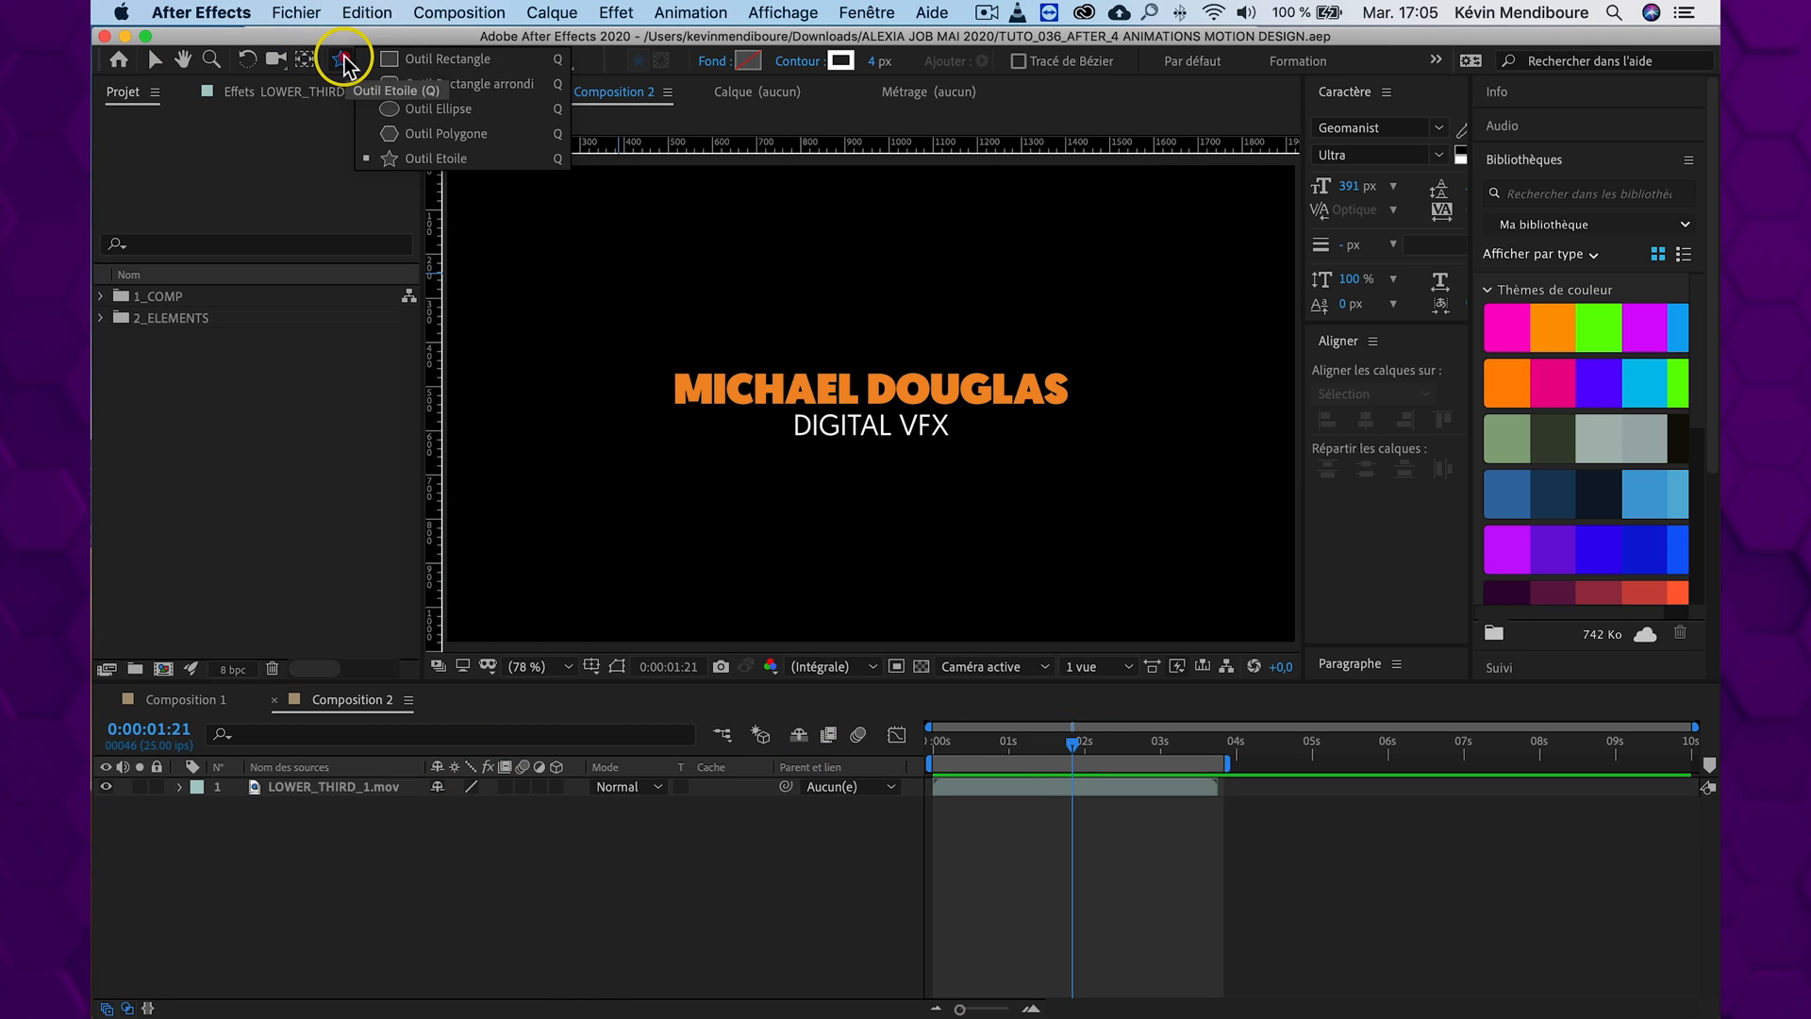
left_click(420, 59)
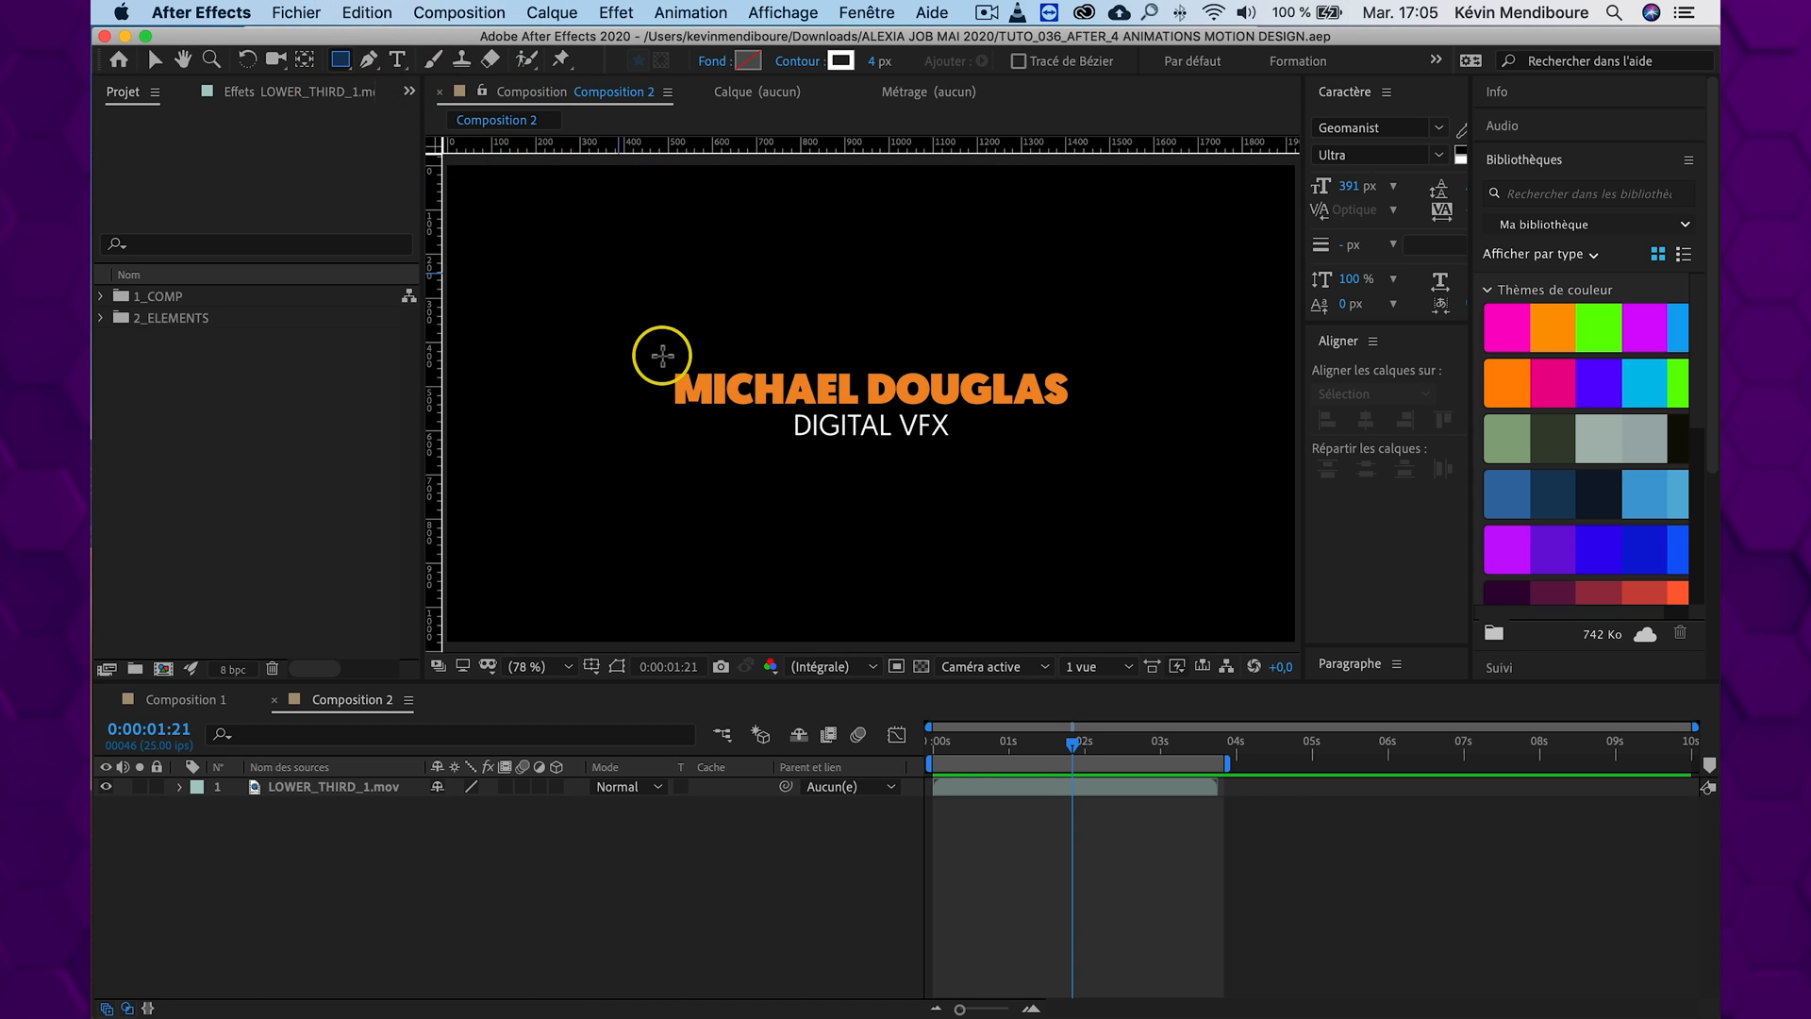
mouse_move(662, 356)
left_mouse_down()
mouse_move(869, 416)
mouse_move(1071, 433)
mouse_move(1083, 451)
left_mouse_up()
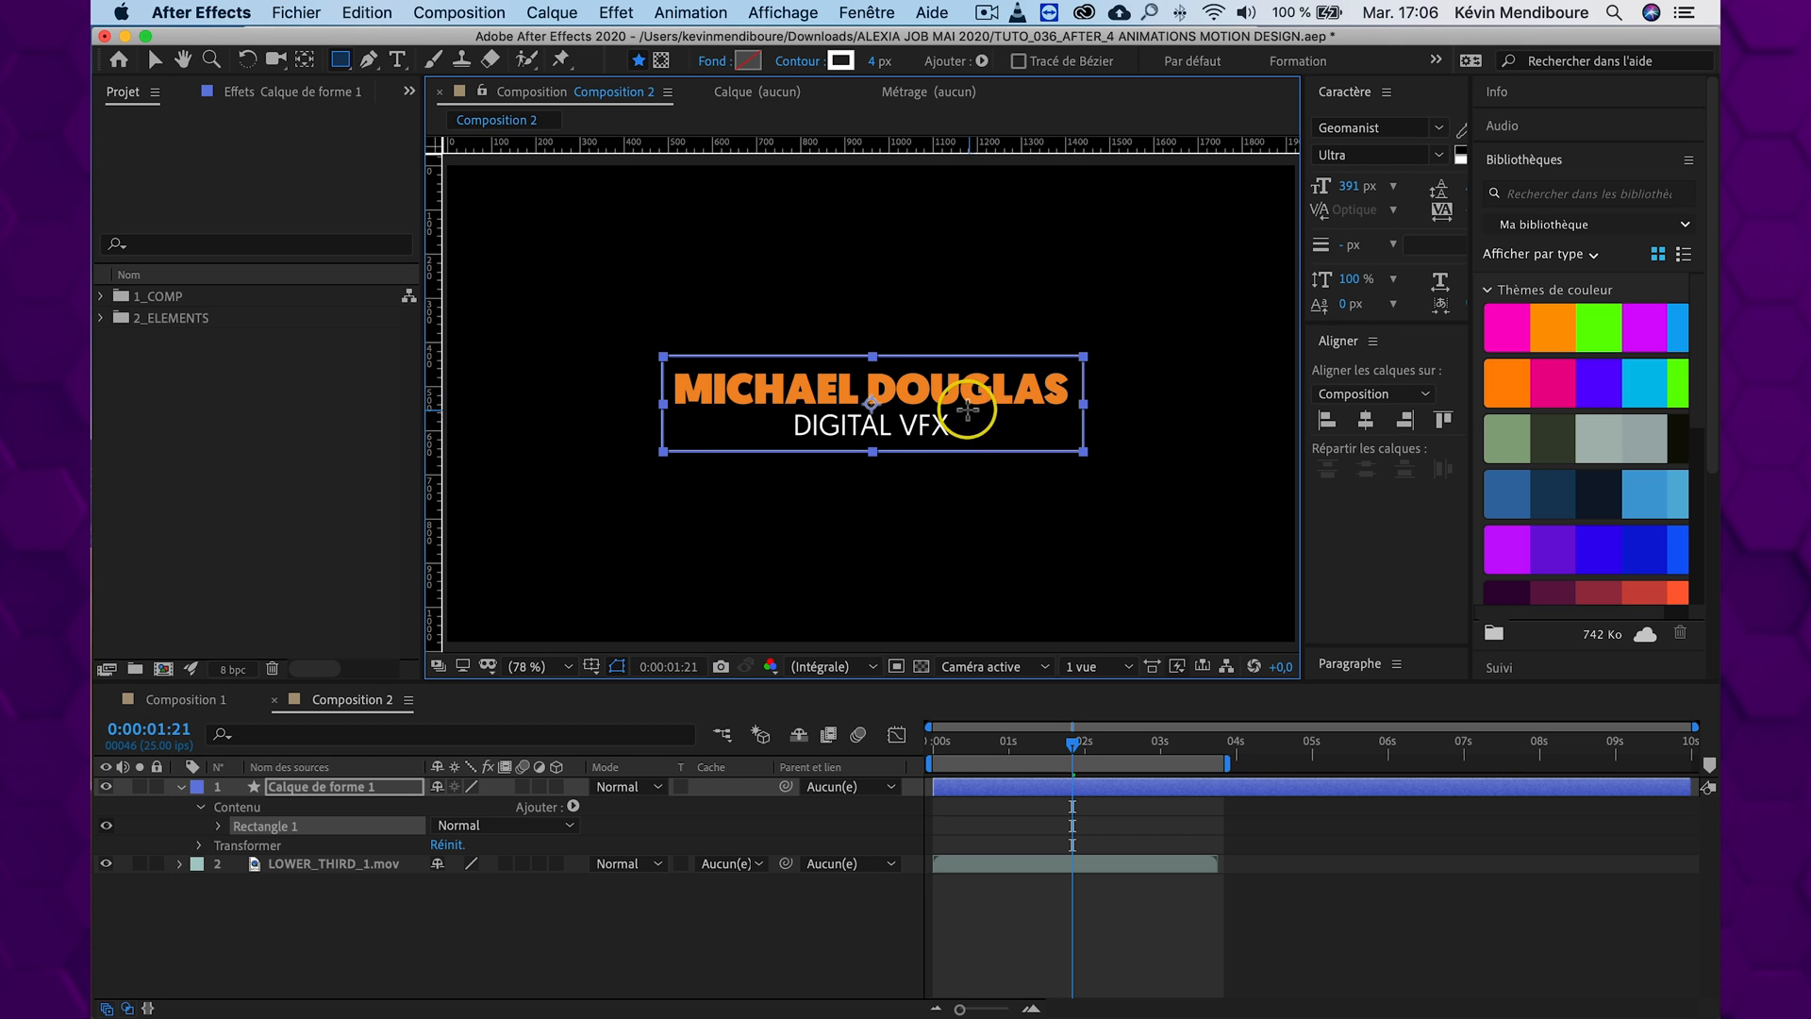
left_click(715, 64)
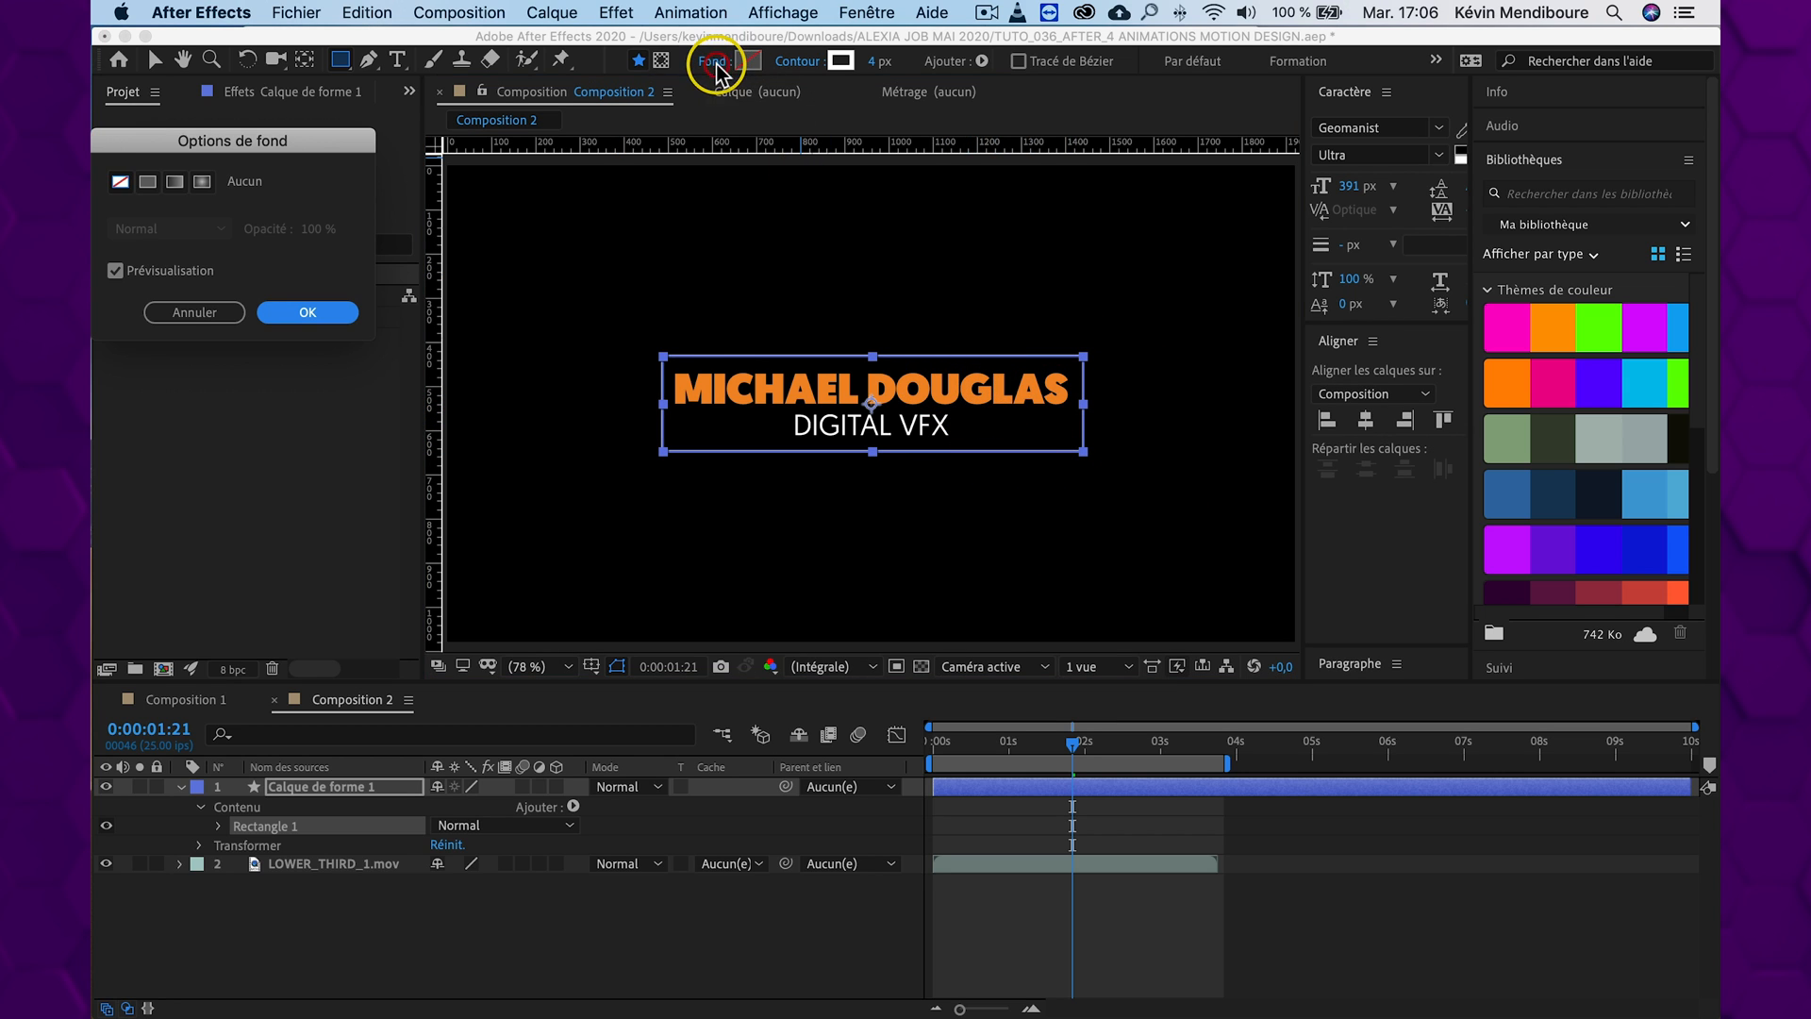
left_click(311, 314)
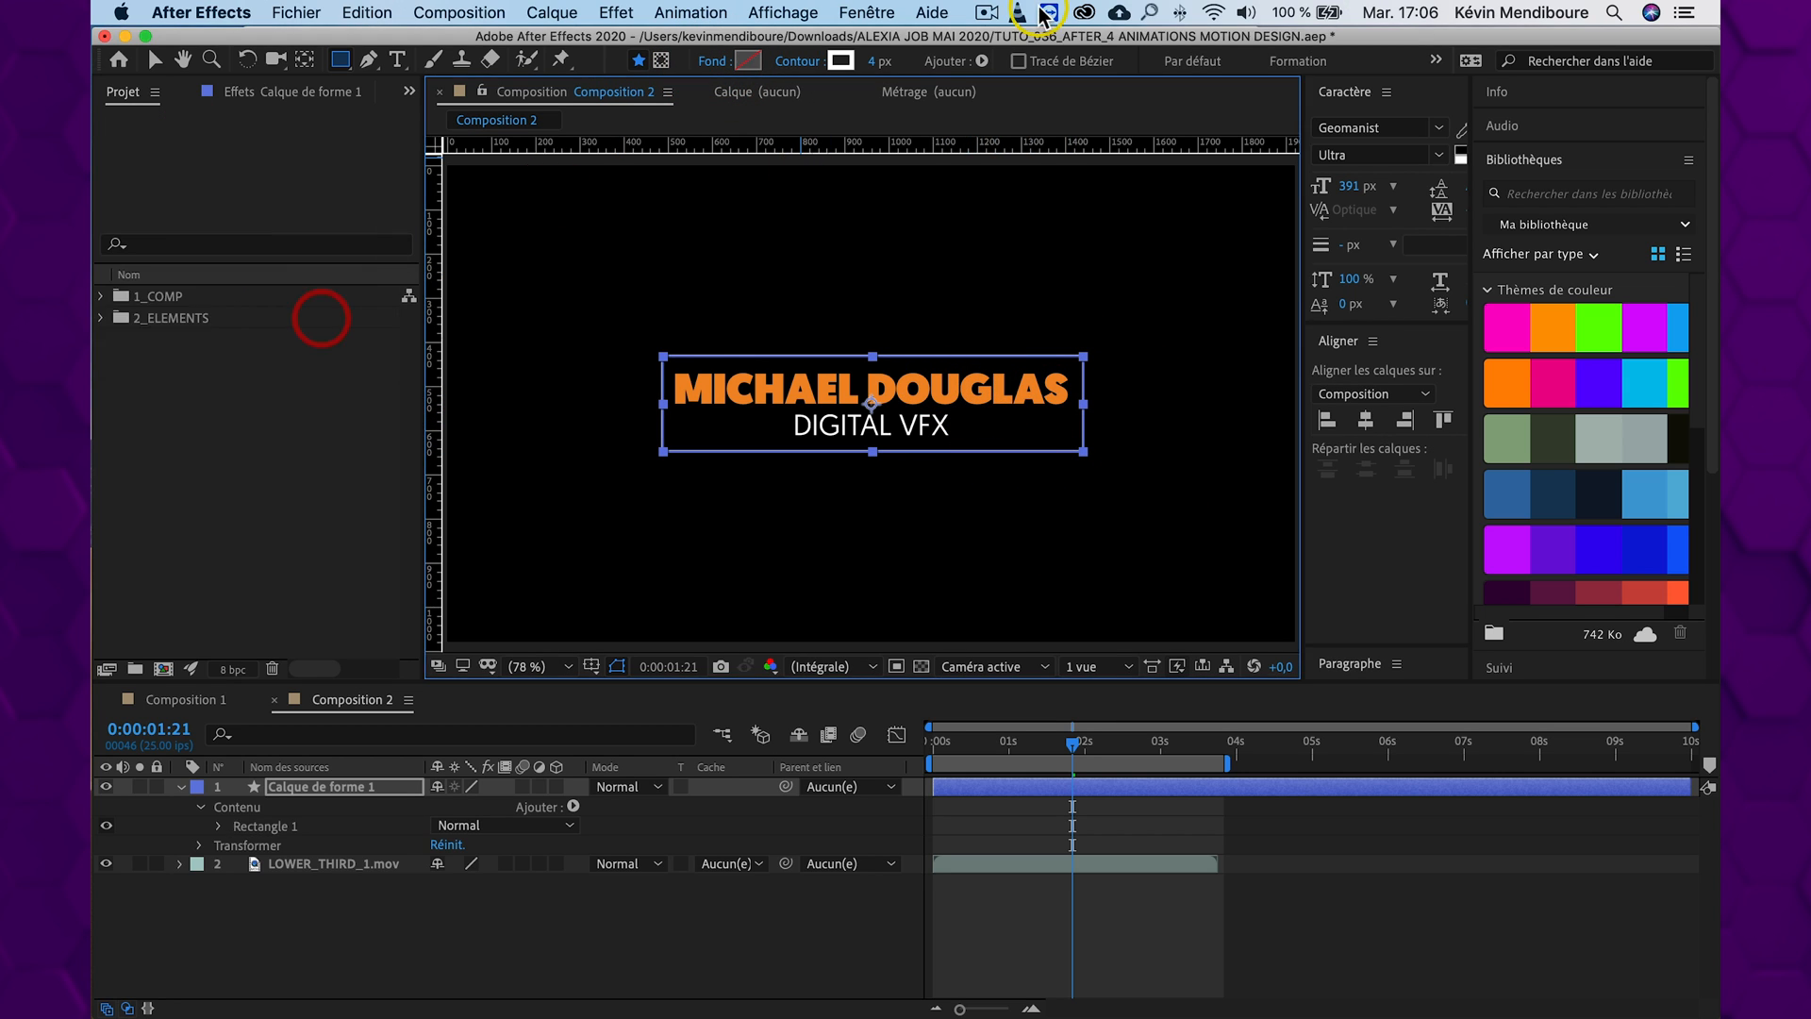
Thicken the rectangle's solid white stroke to 12 px, then deselect the shape and return to the Selection tool
left_click(799, 62)
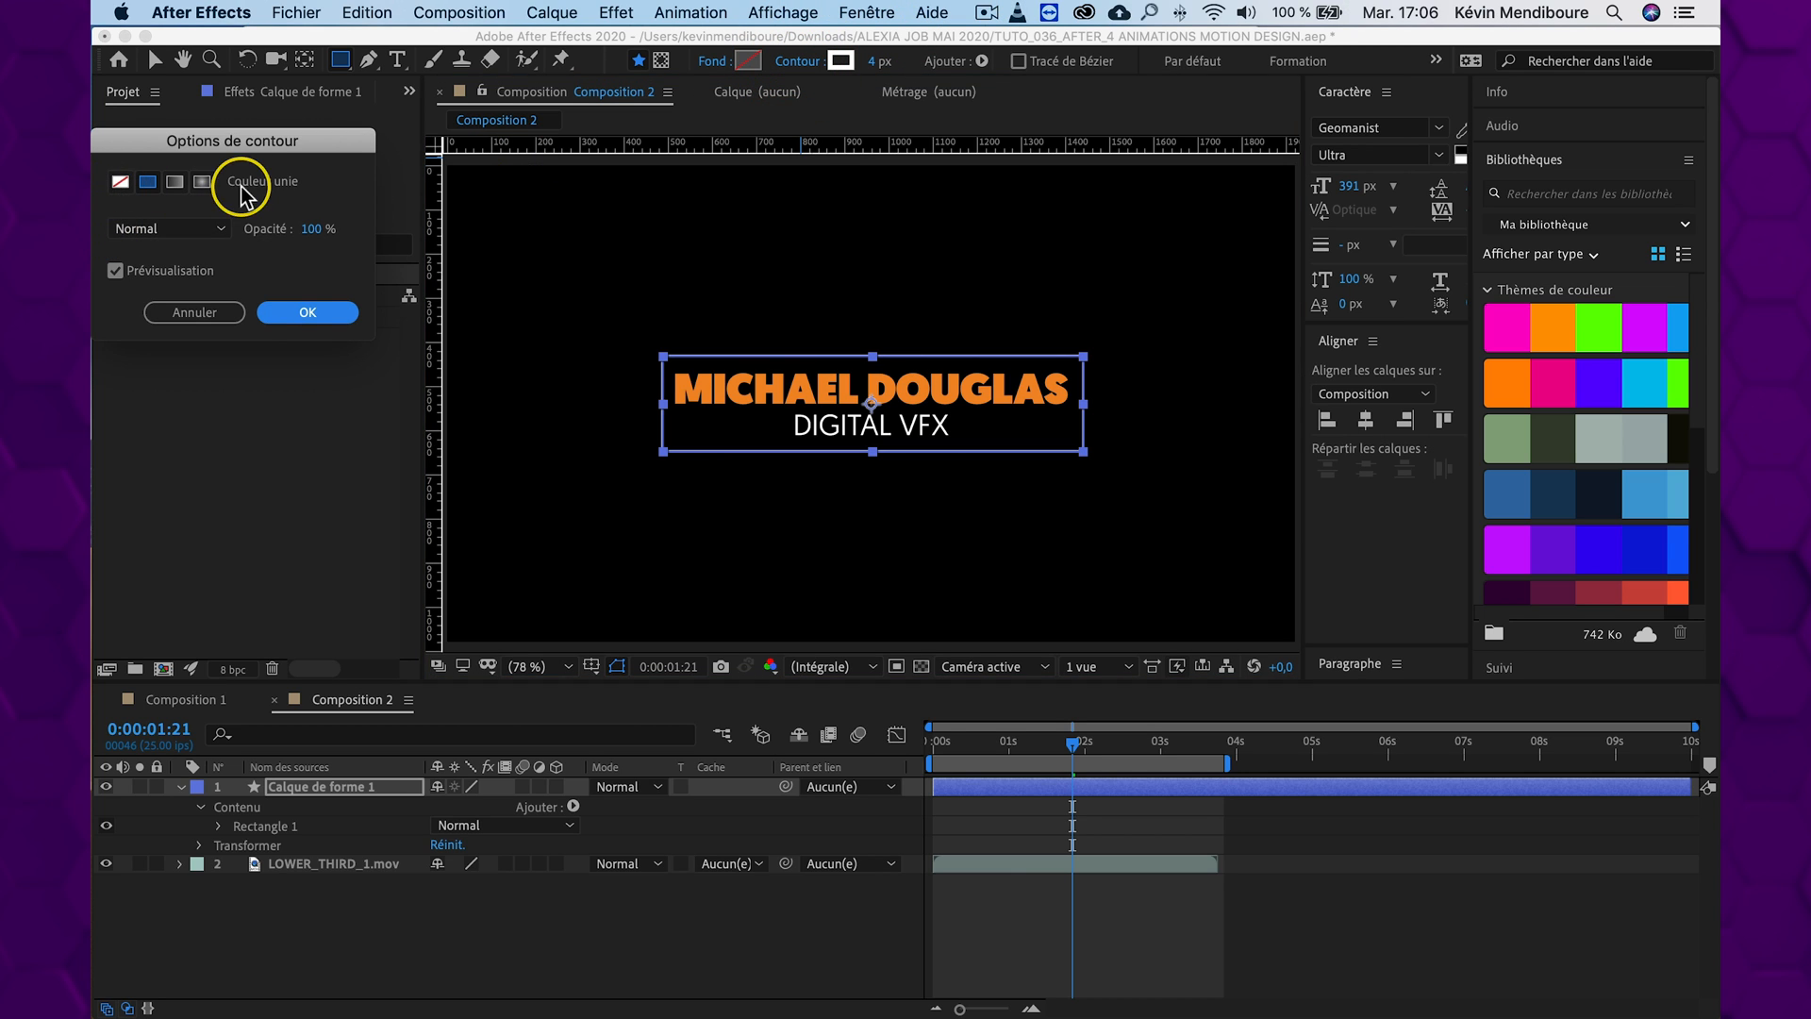
left_click(311, 314)
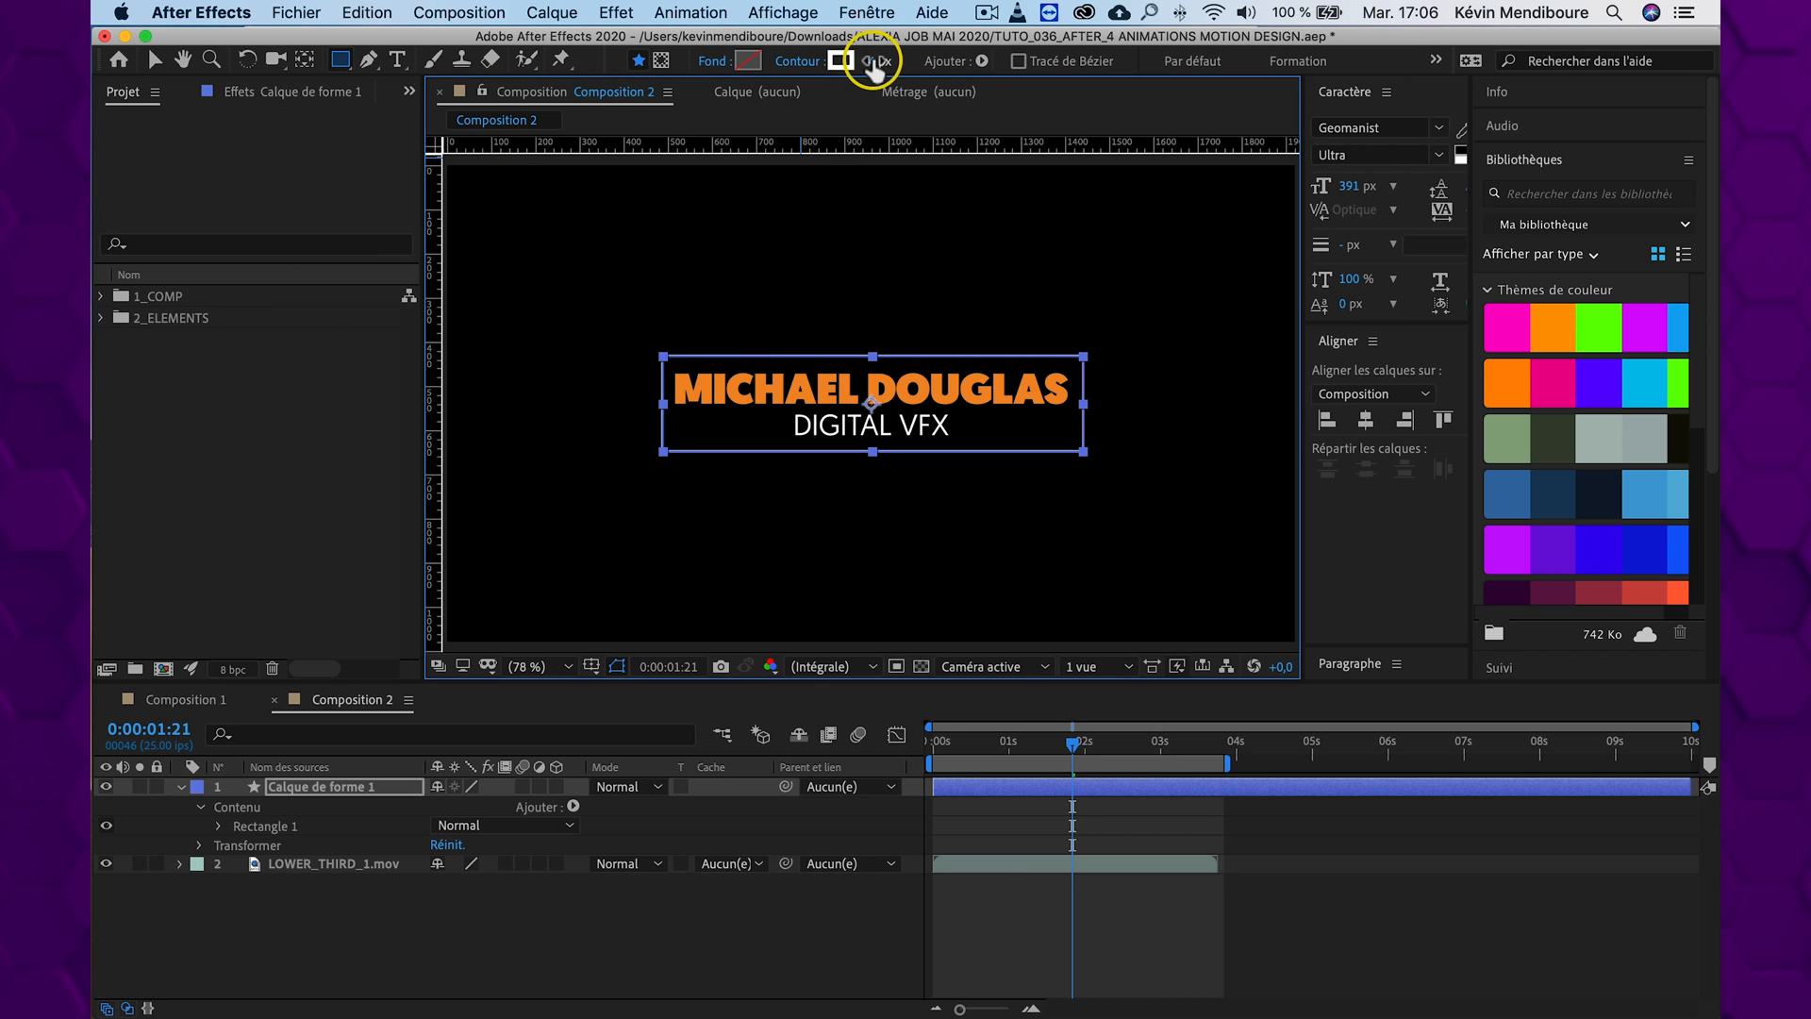
mouse_move(875, 66)
left_mouse_down()
mouse_move(910, 61)
mouse_move(885, 60)
left_mouse_up()
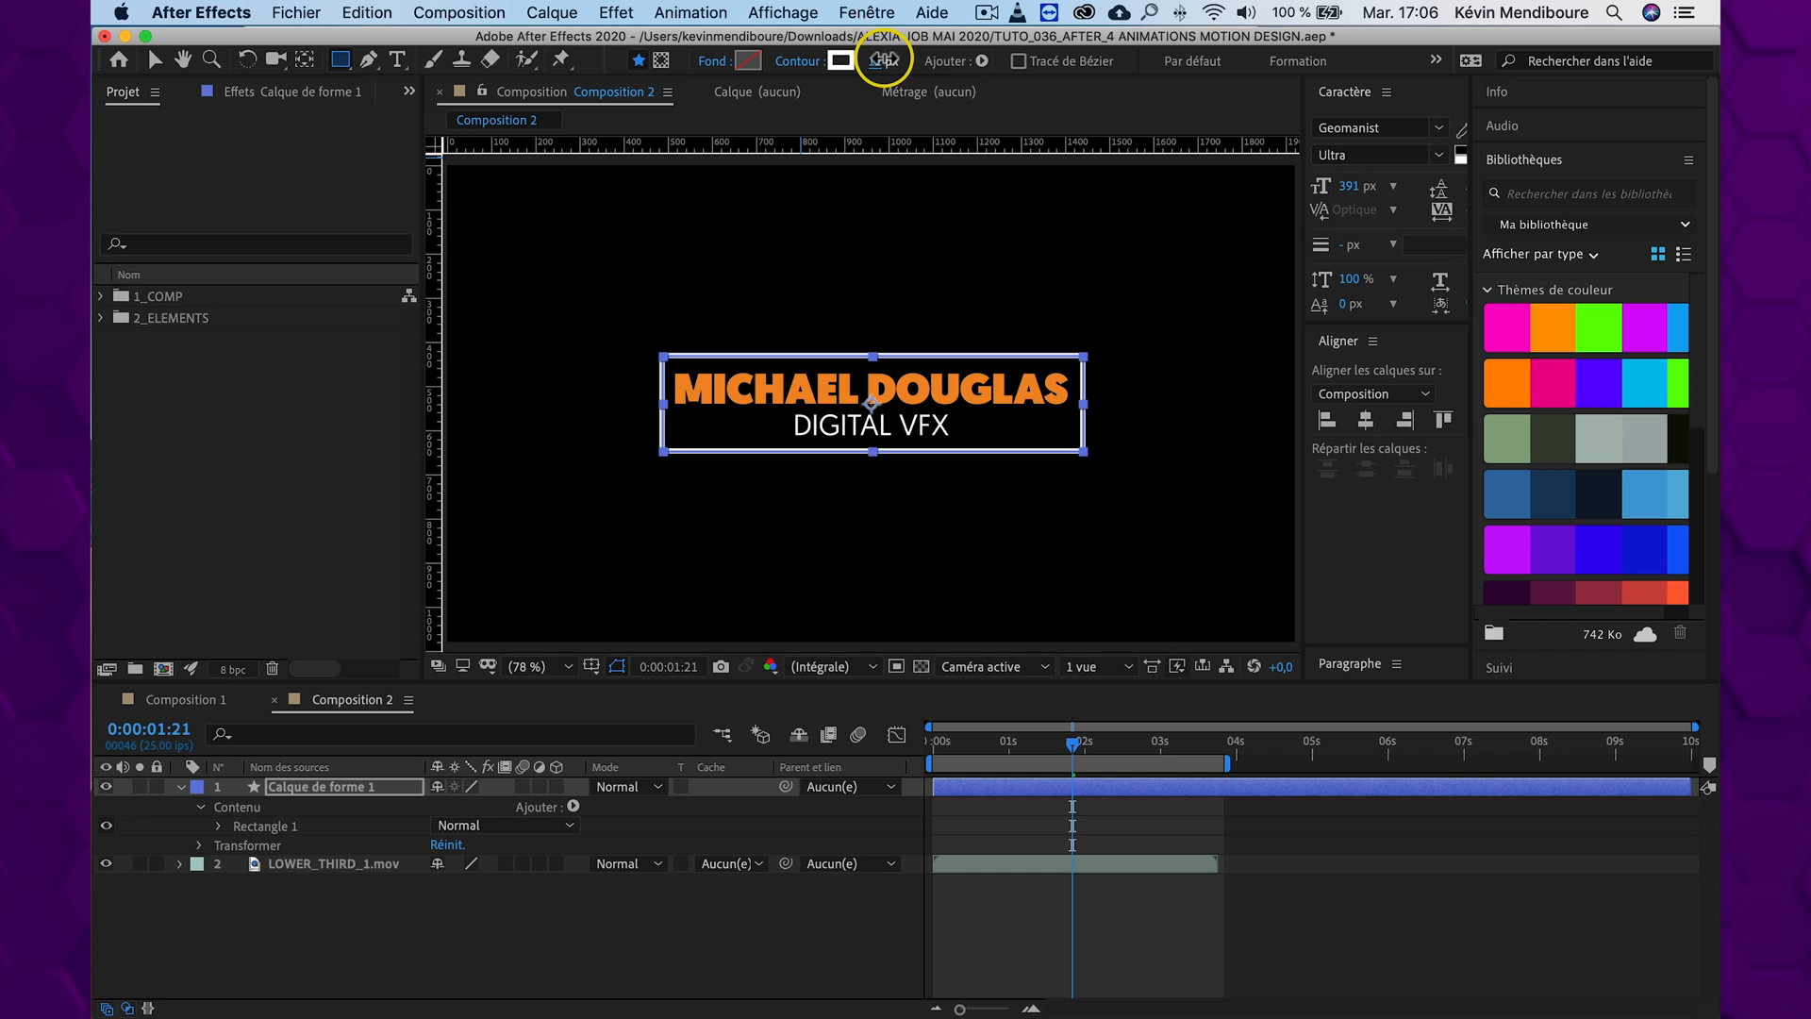
left_click(619, 887)
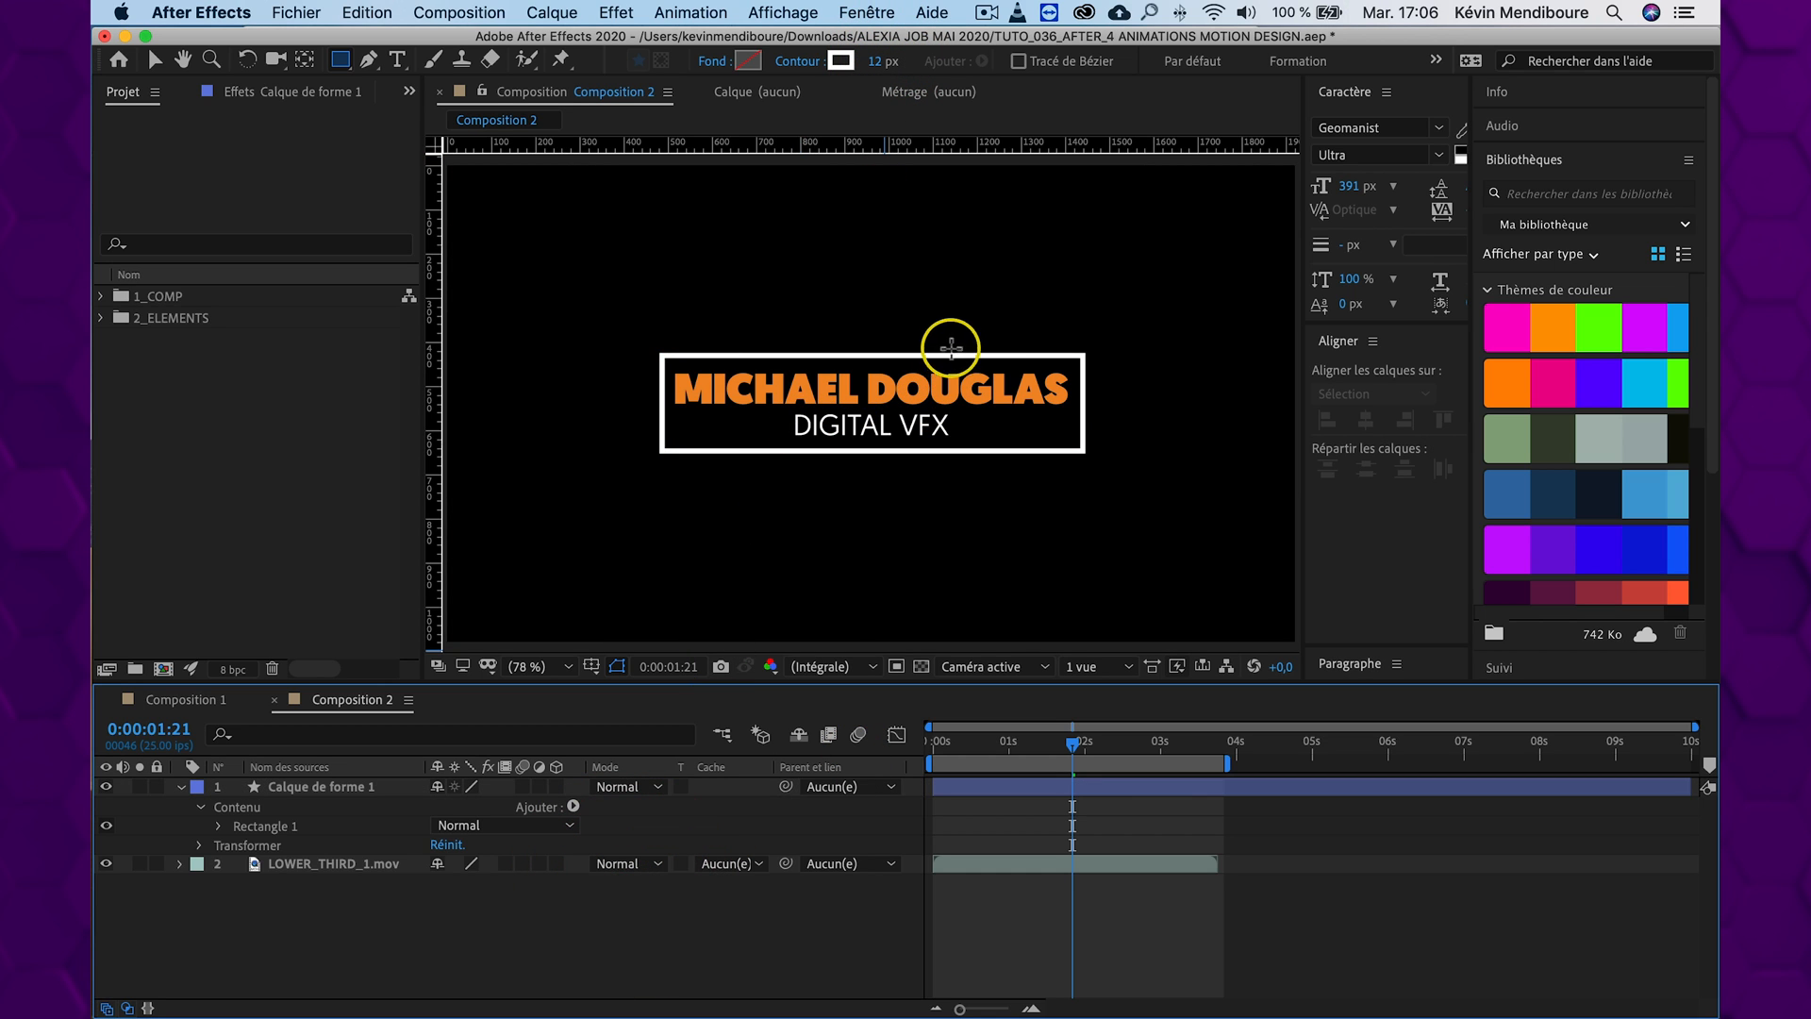
key("v")
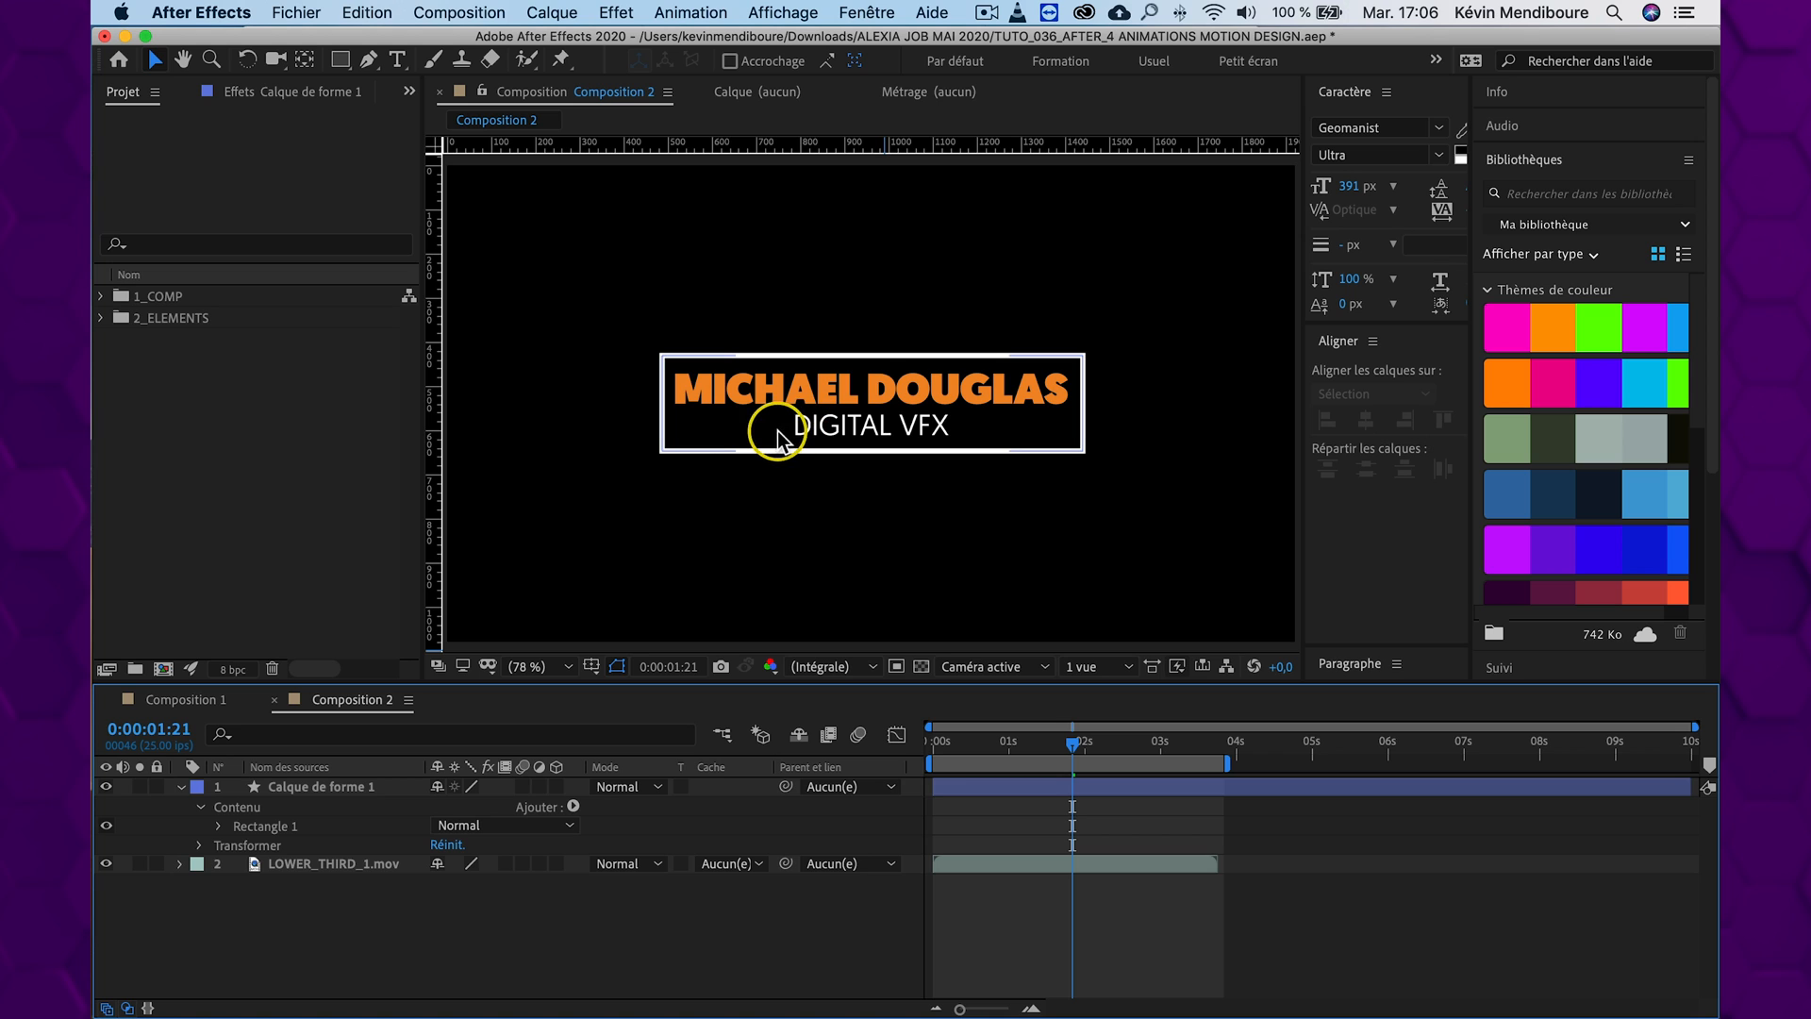
Rename the shape layer Calque de forme 1 as RECTANGLE
left_click(335, 792)
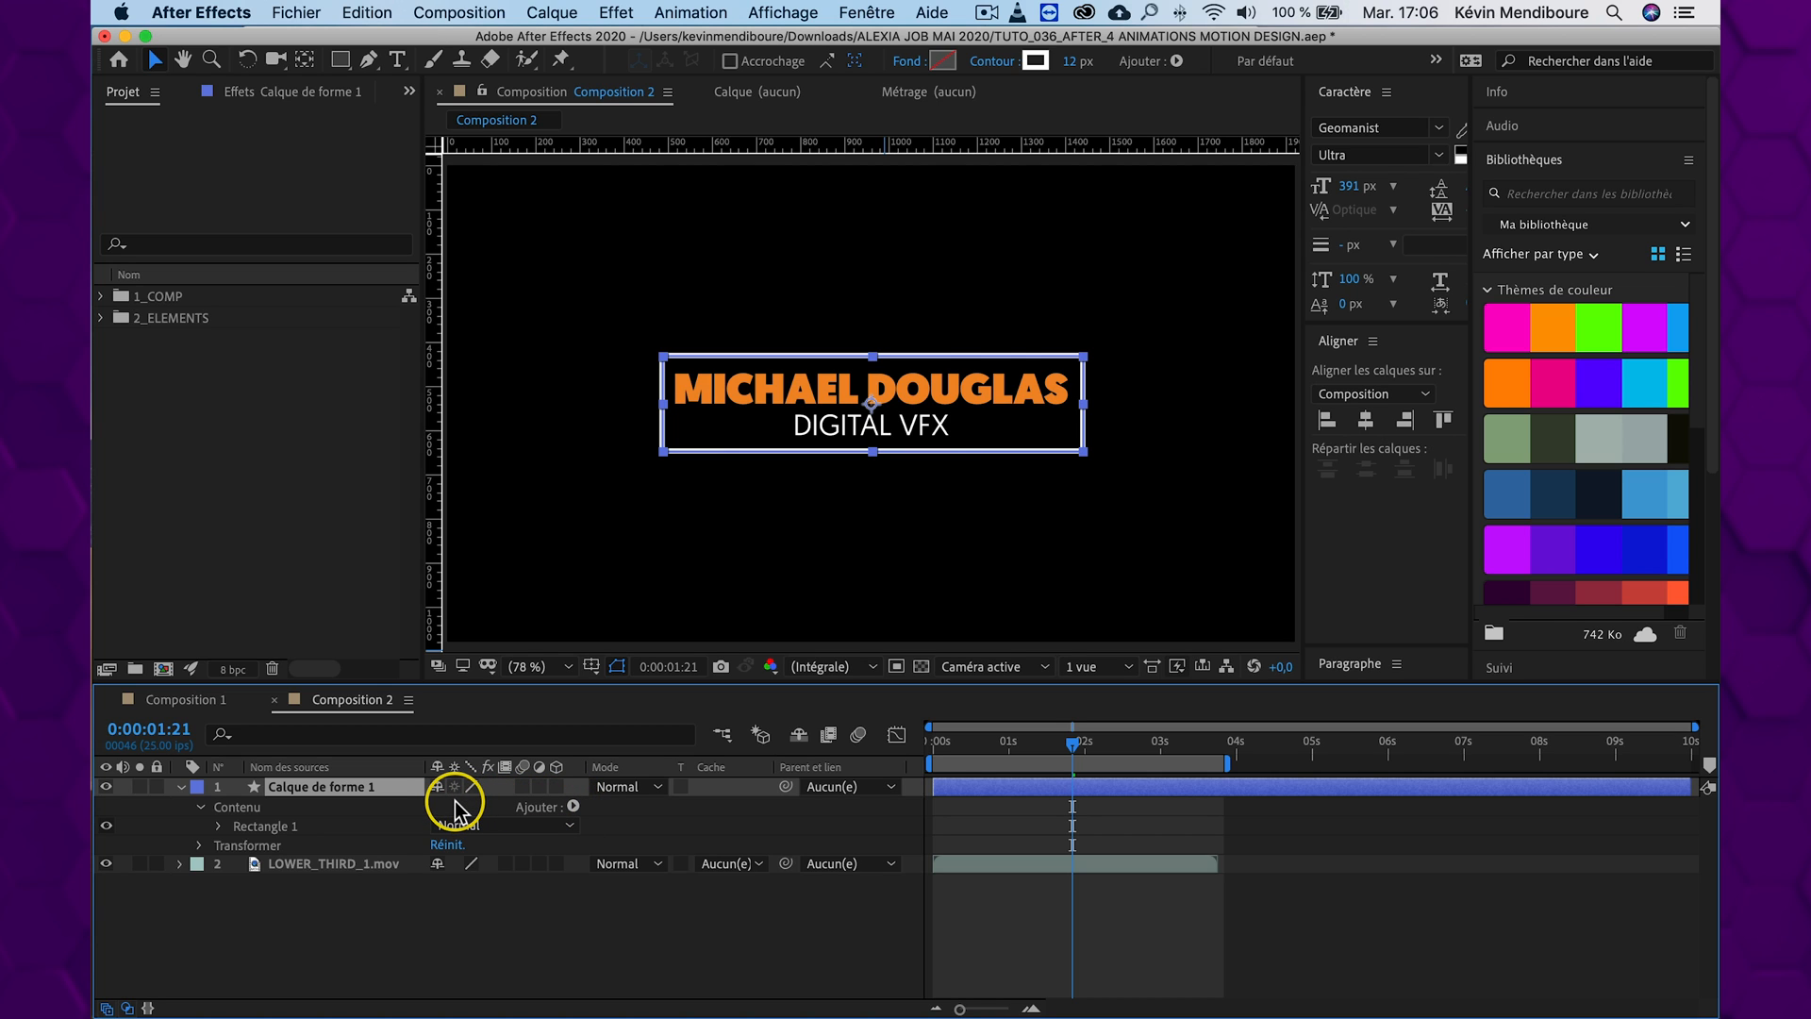
key("Return")
type("RECTANGLE")
key("Return")
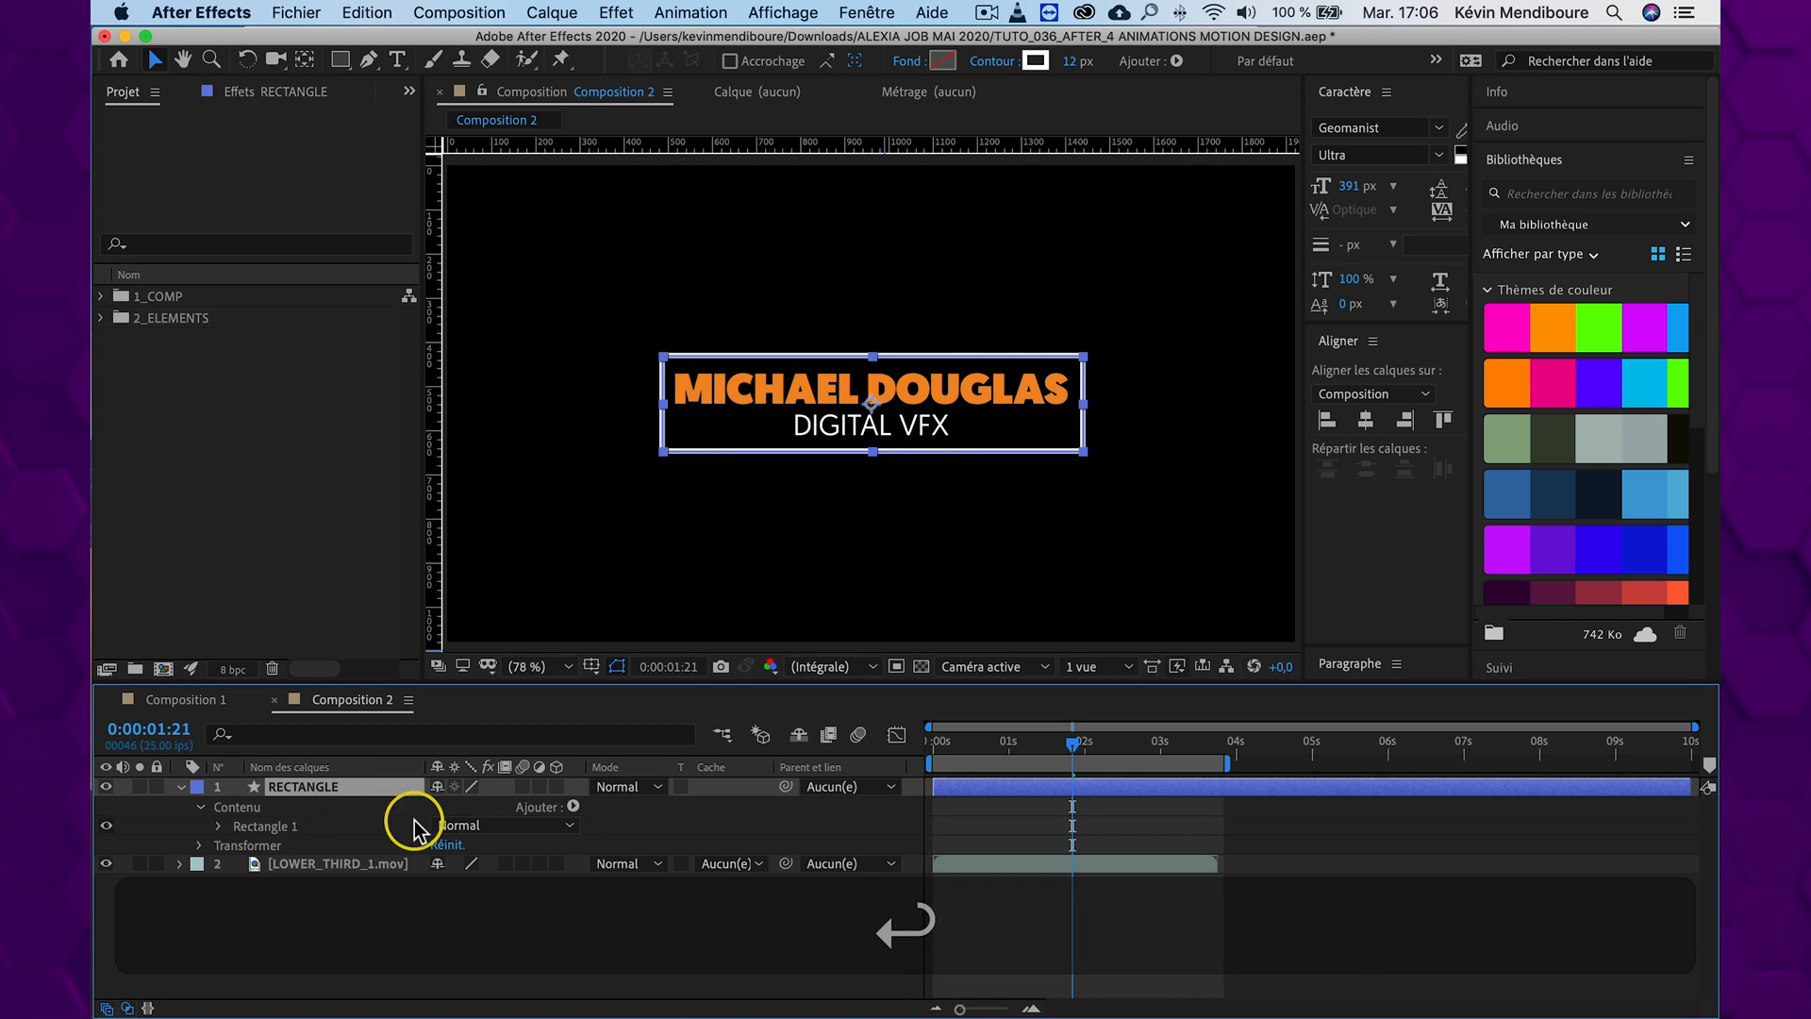
Add Trim Paths (Réduire les tracés) to the RECTANGLE layer and reveal its Début and Fin properties
left_click(575, 807)
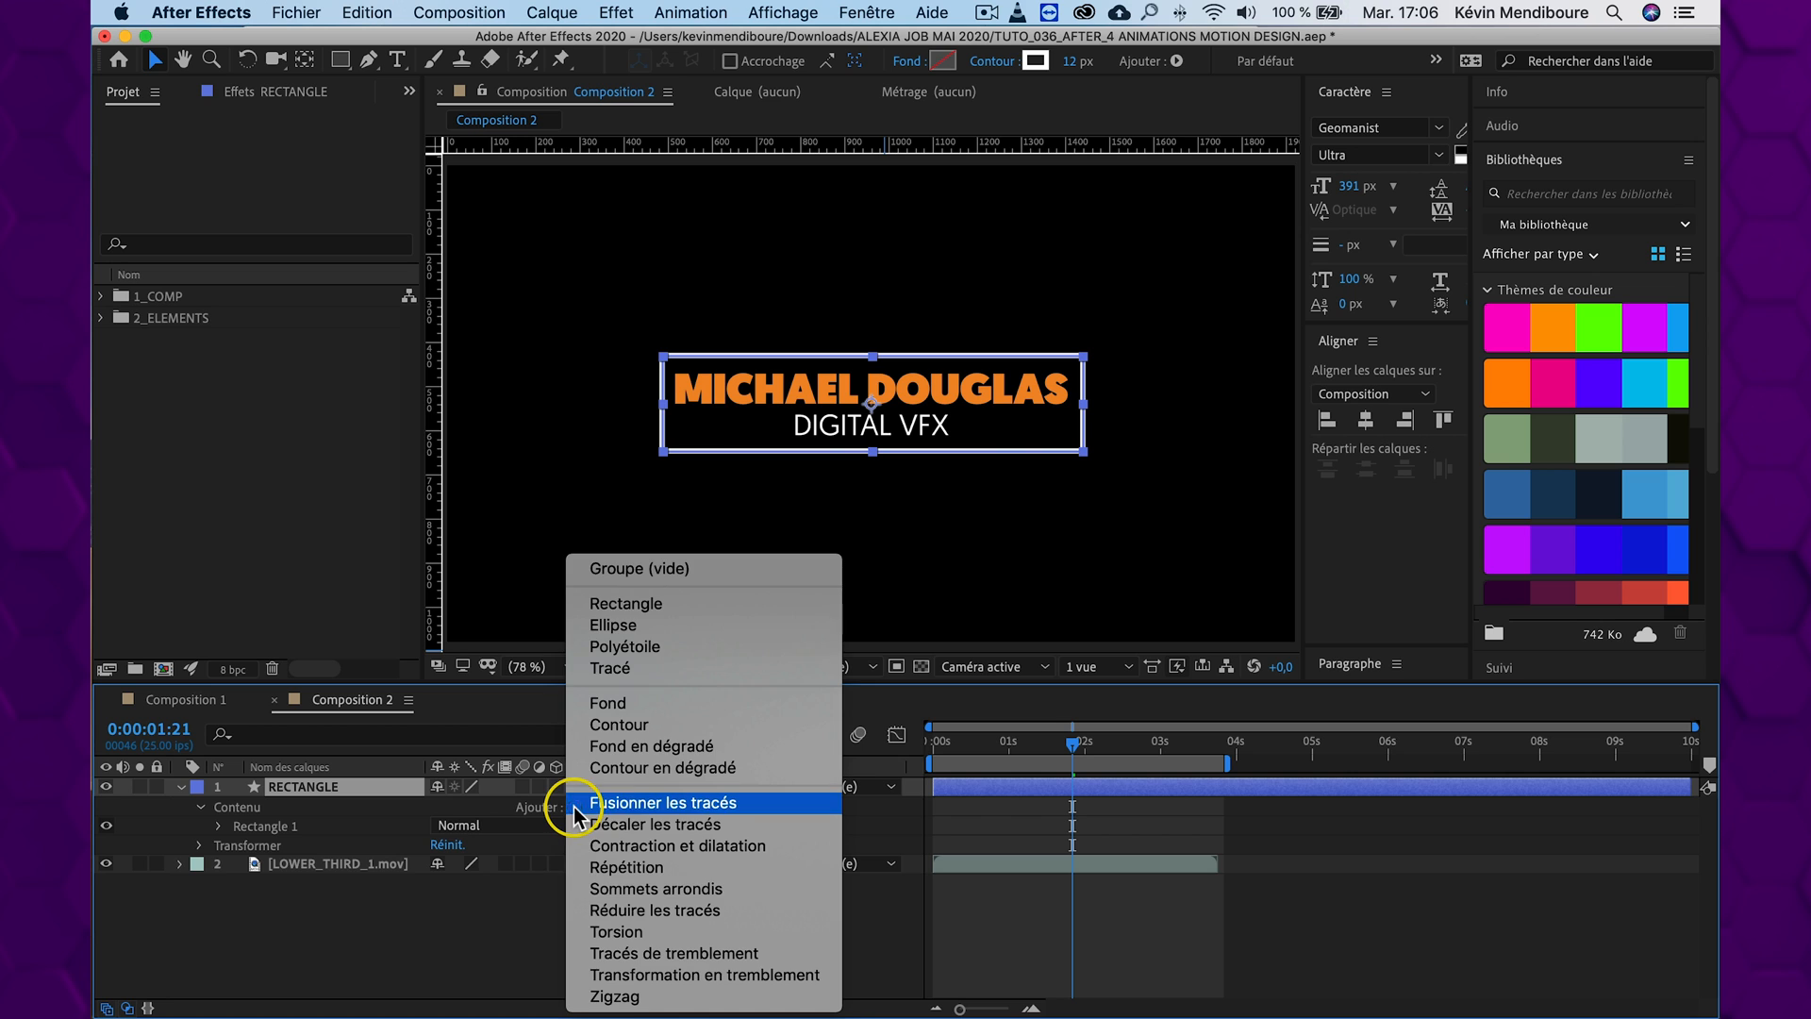
left_click(678, 912)
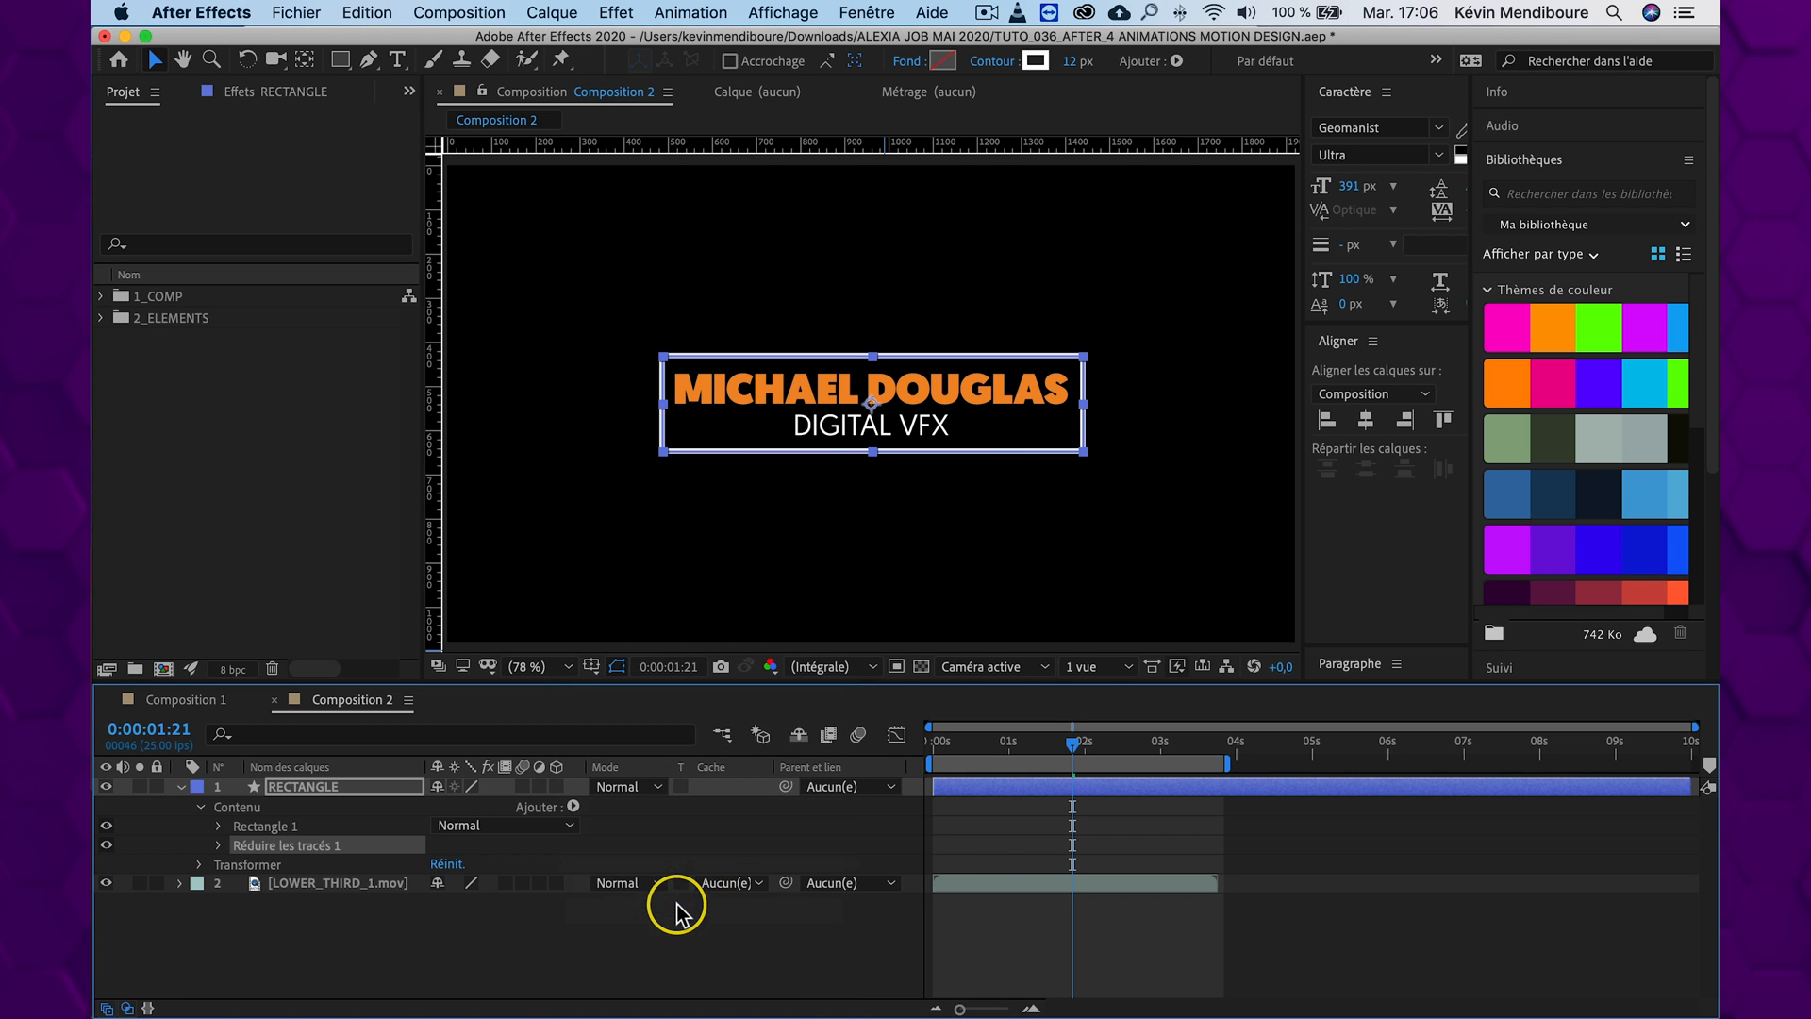
left_click(219, 847)
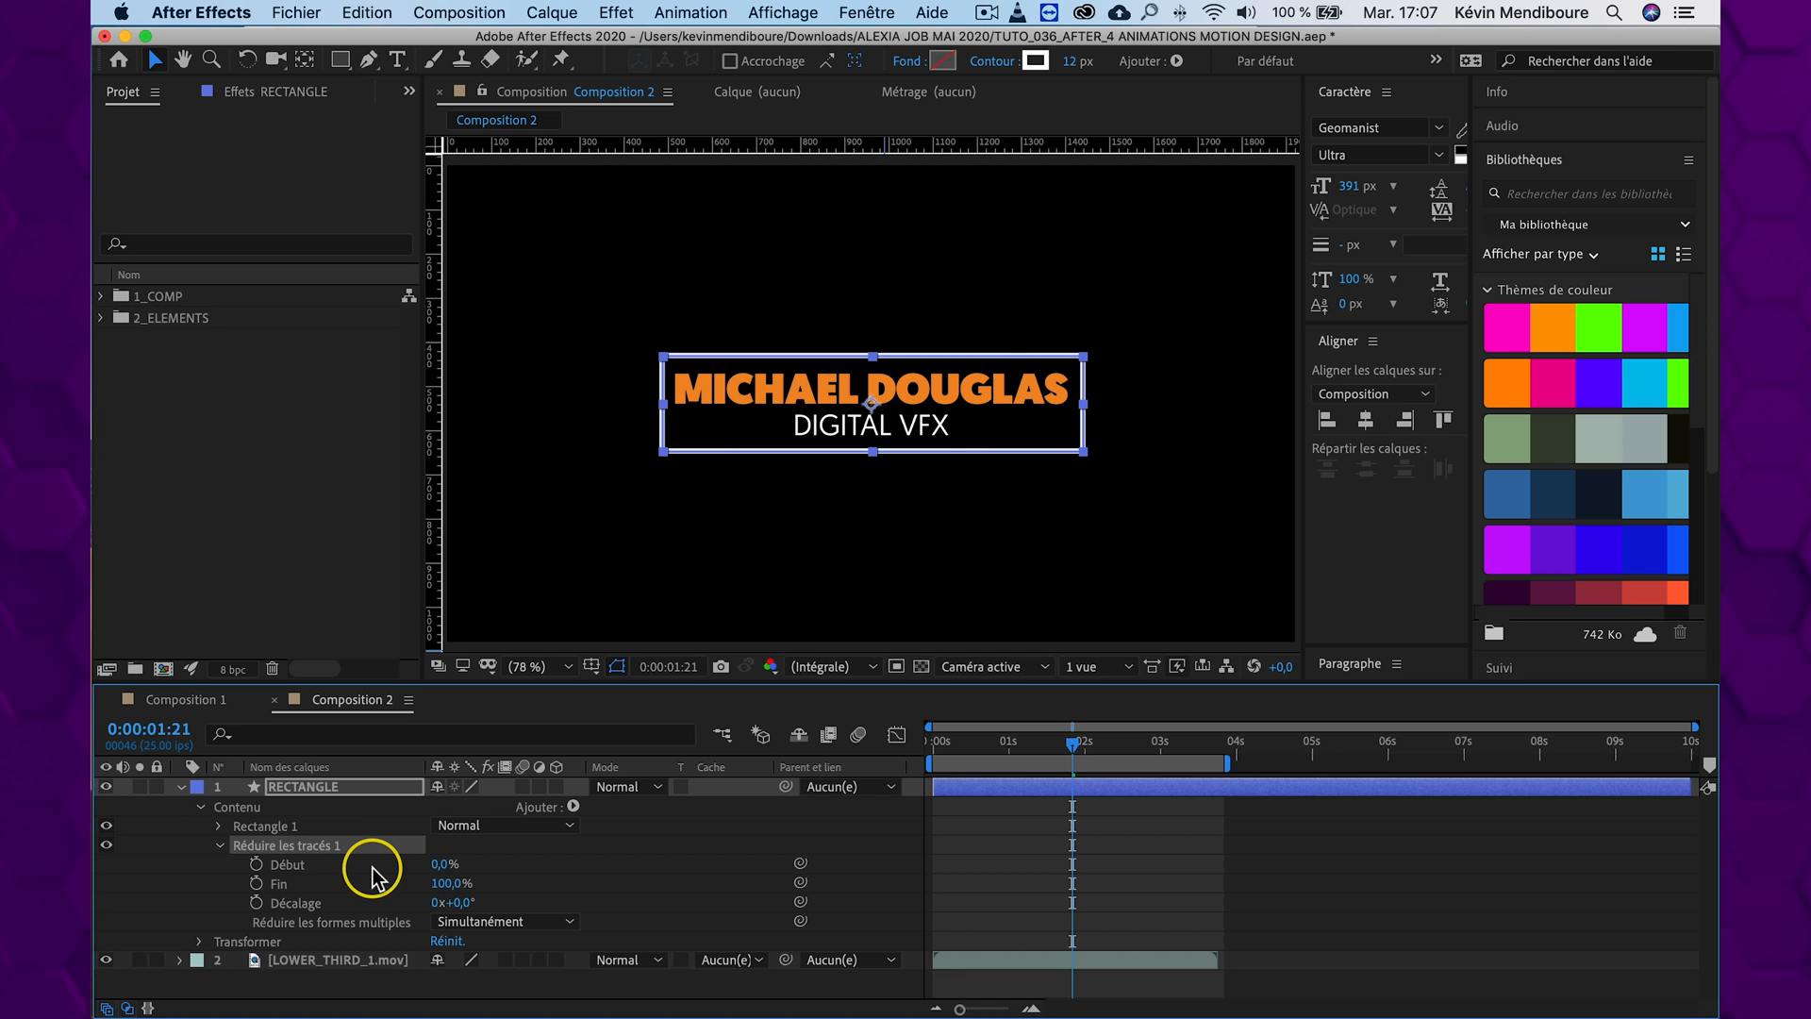
At 0:00:00:00, keyframe the Trim Paths Début and Fin properties, both at 0%
left_click_drag(1064, 755, 858, 736)
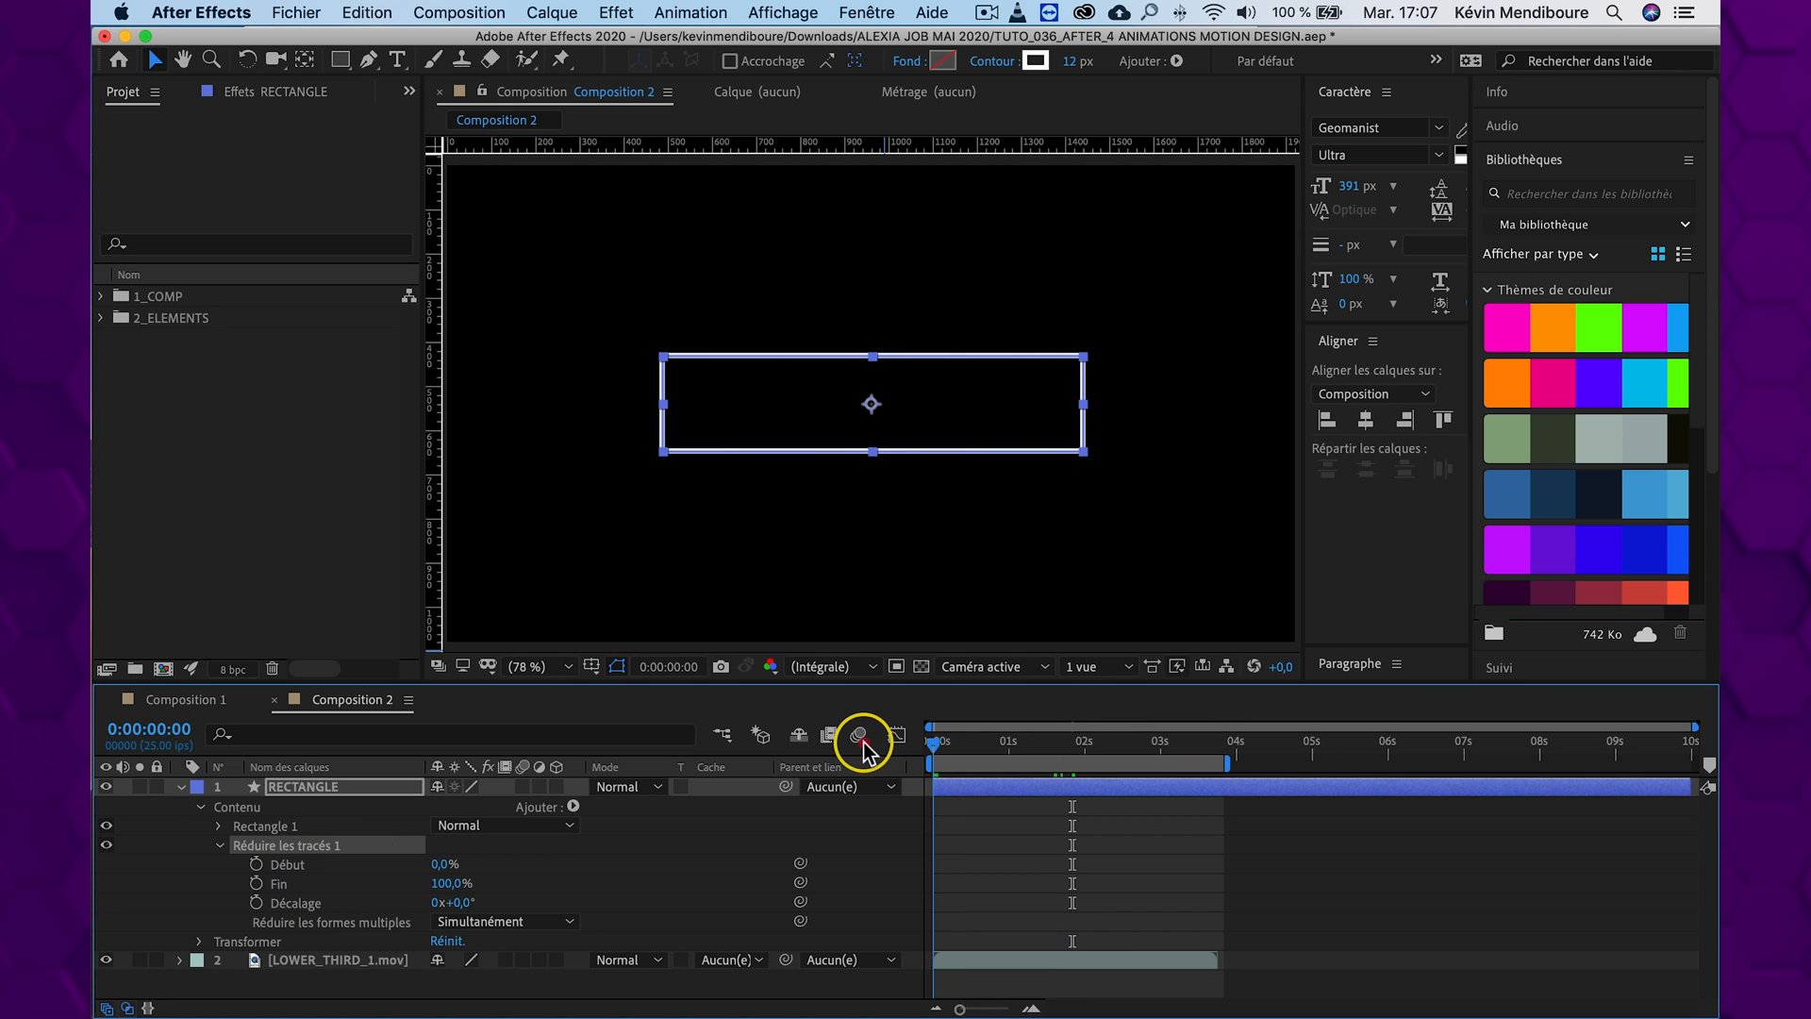
left_click(255, 864)
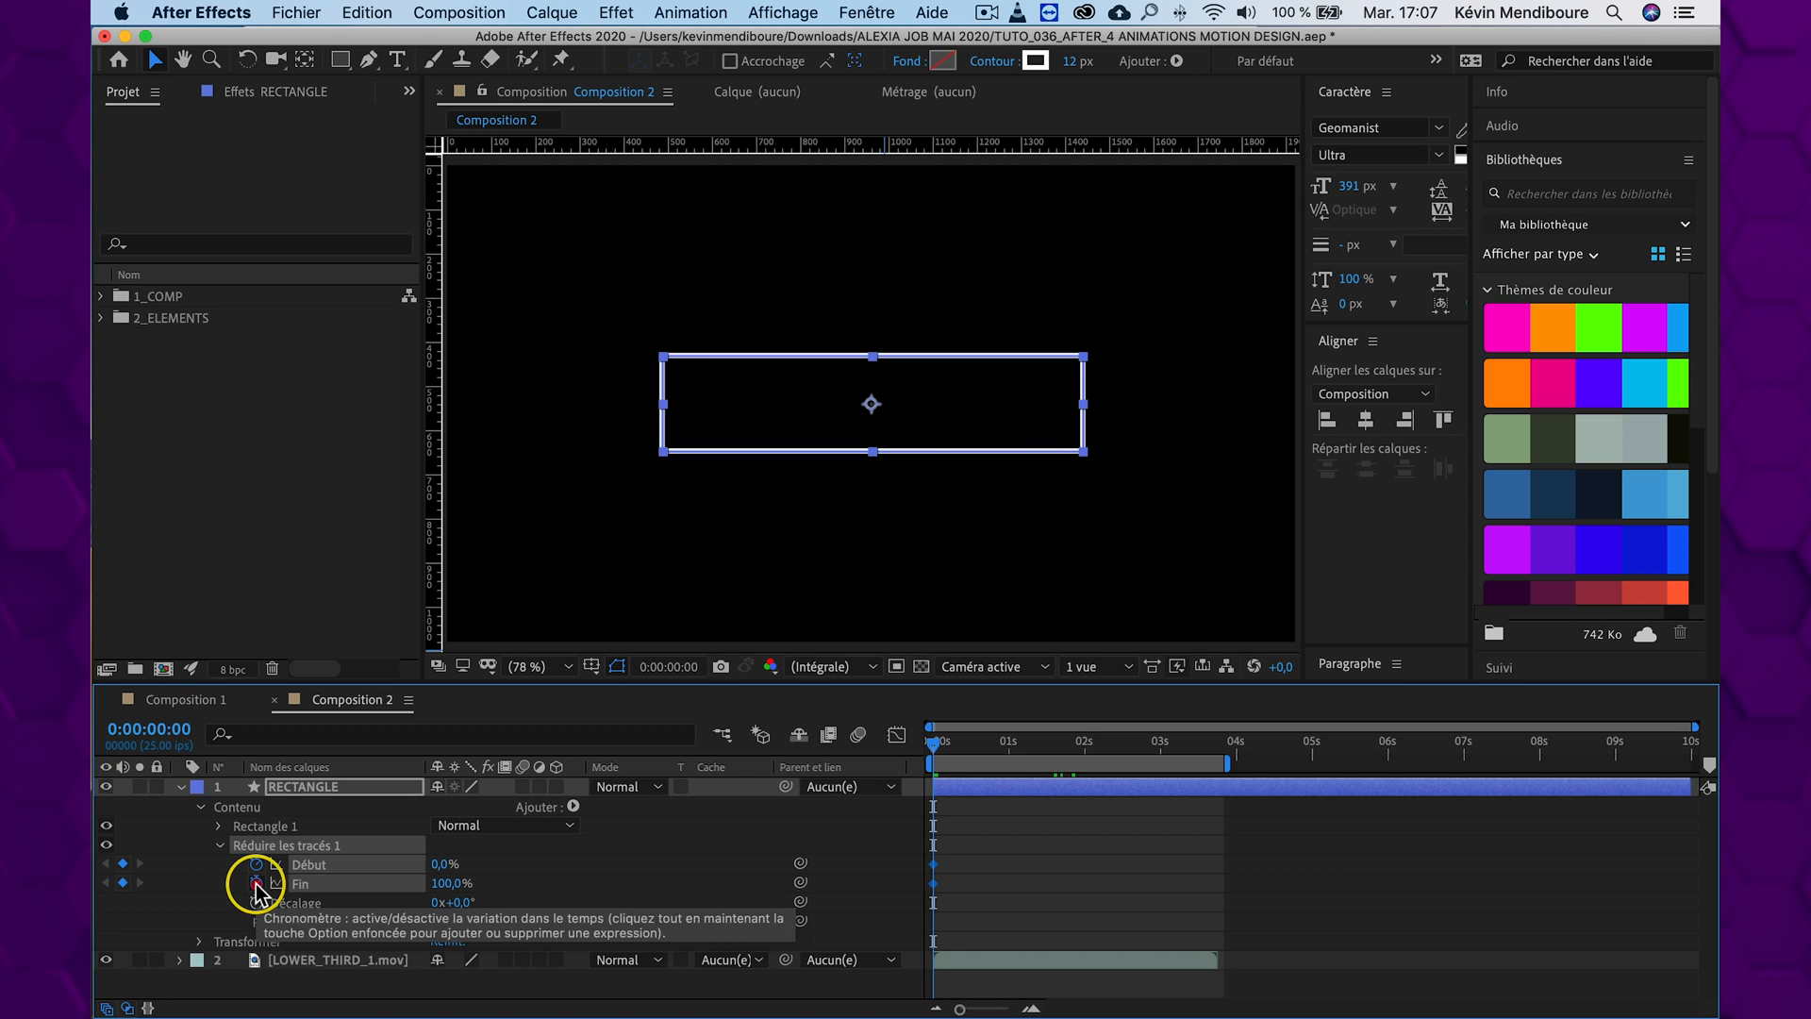
left_click(255, 883)
left_click_drag(452, 887, 251, 880)
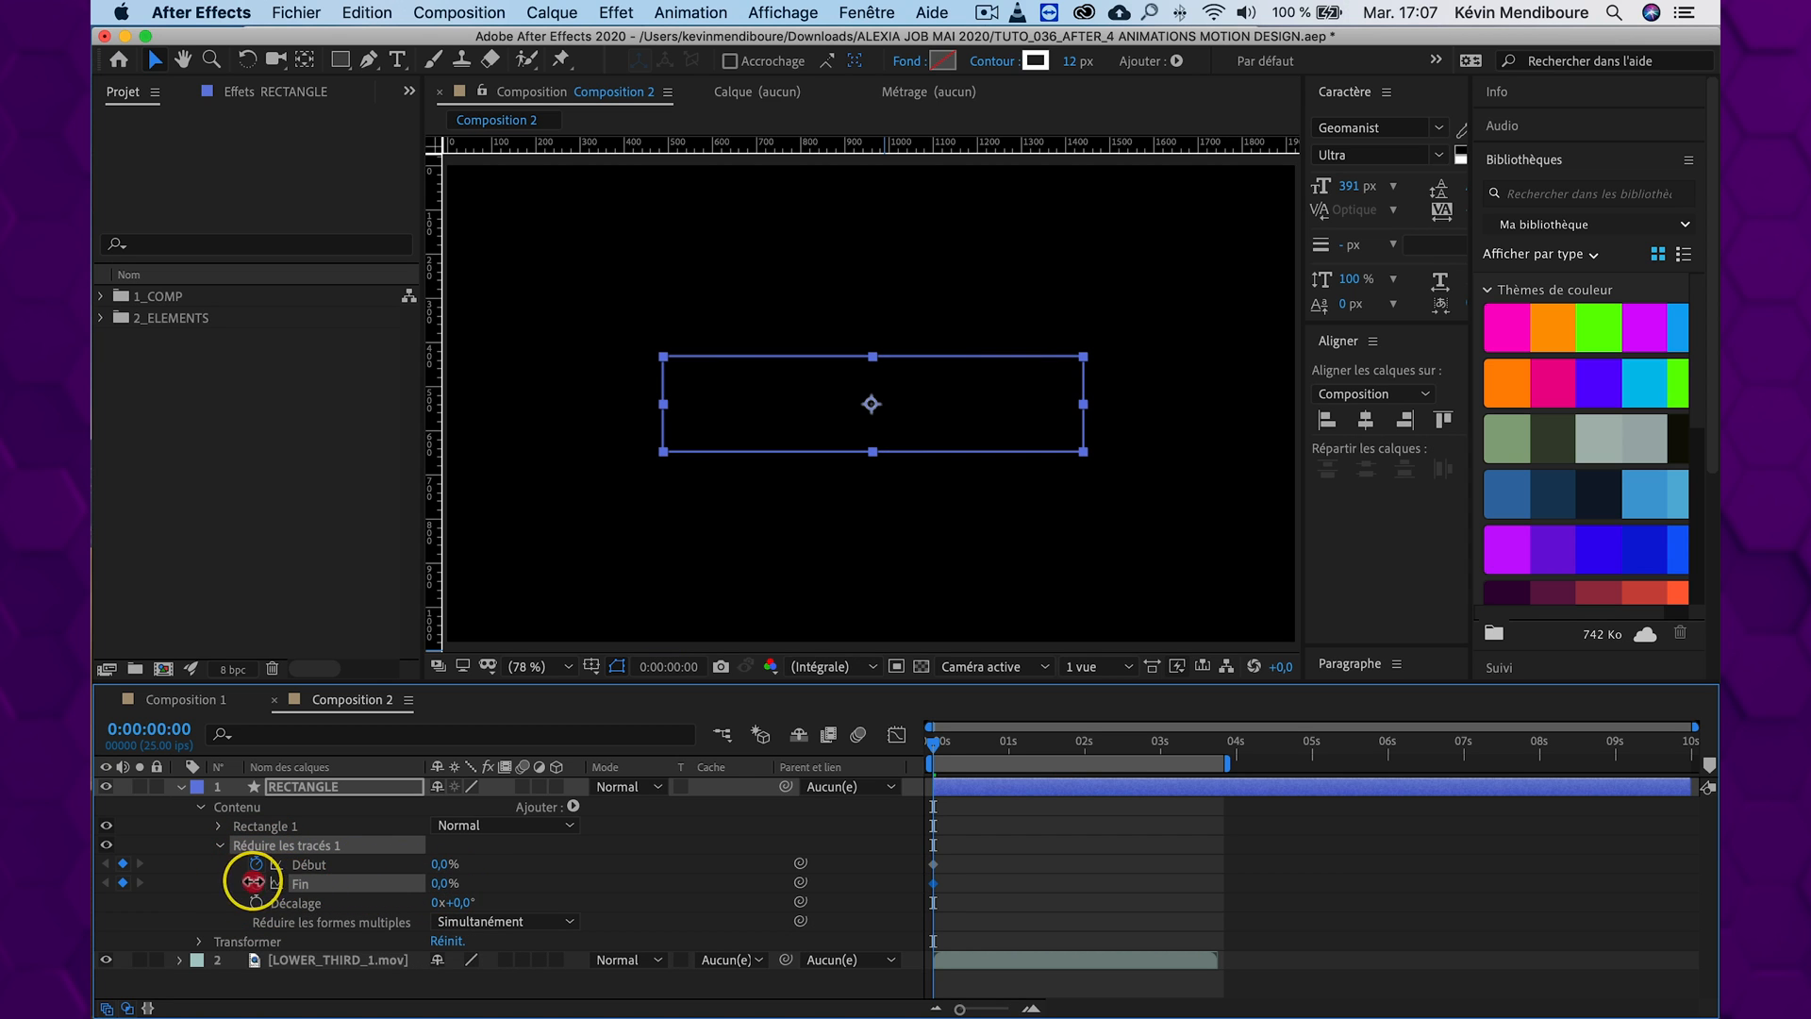
At 0:00:00:20, keyframe Début and Fin at 100%, and offset both Fin keyframes a couple of frames later than Début
left_click(948, 738)
left_click_drag(966, 751, 997, 752)
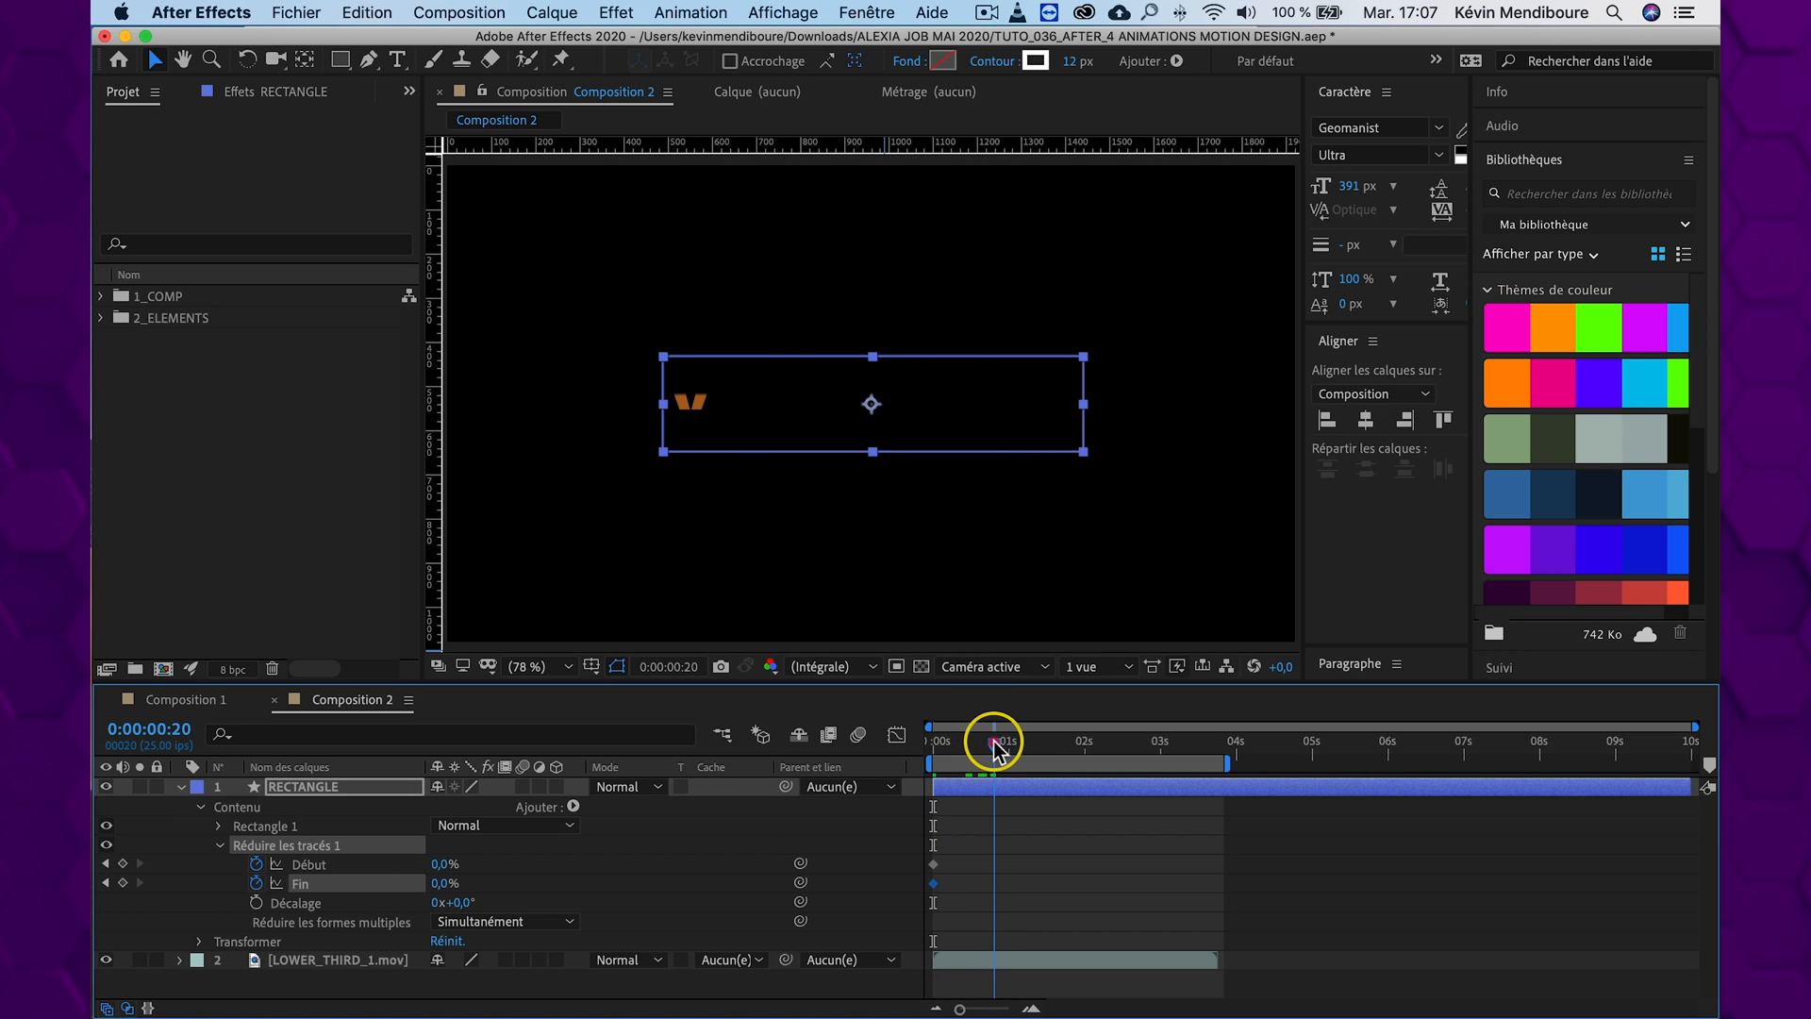
left_click_drag(441, 864, 656, 861)
left_click_drag(440, 881, 627, 875)
mouse_move(1011, 880)
left_mouse_down()
mouse_move(913, 887)
mouse_move(940, 887)
left_mouse_up()
Hide the mask and shape path outlines in the viewer and preview the travelling line from the start
left_click_drag(1083, 756, 914, 744)
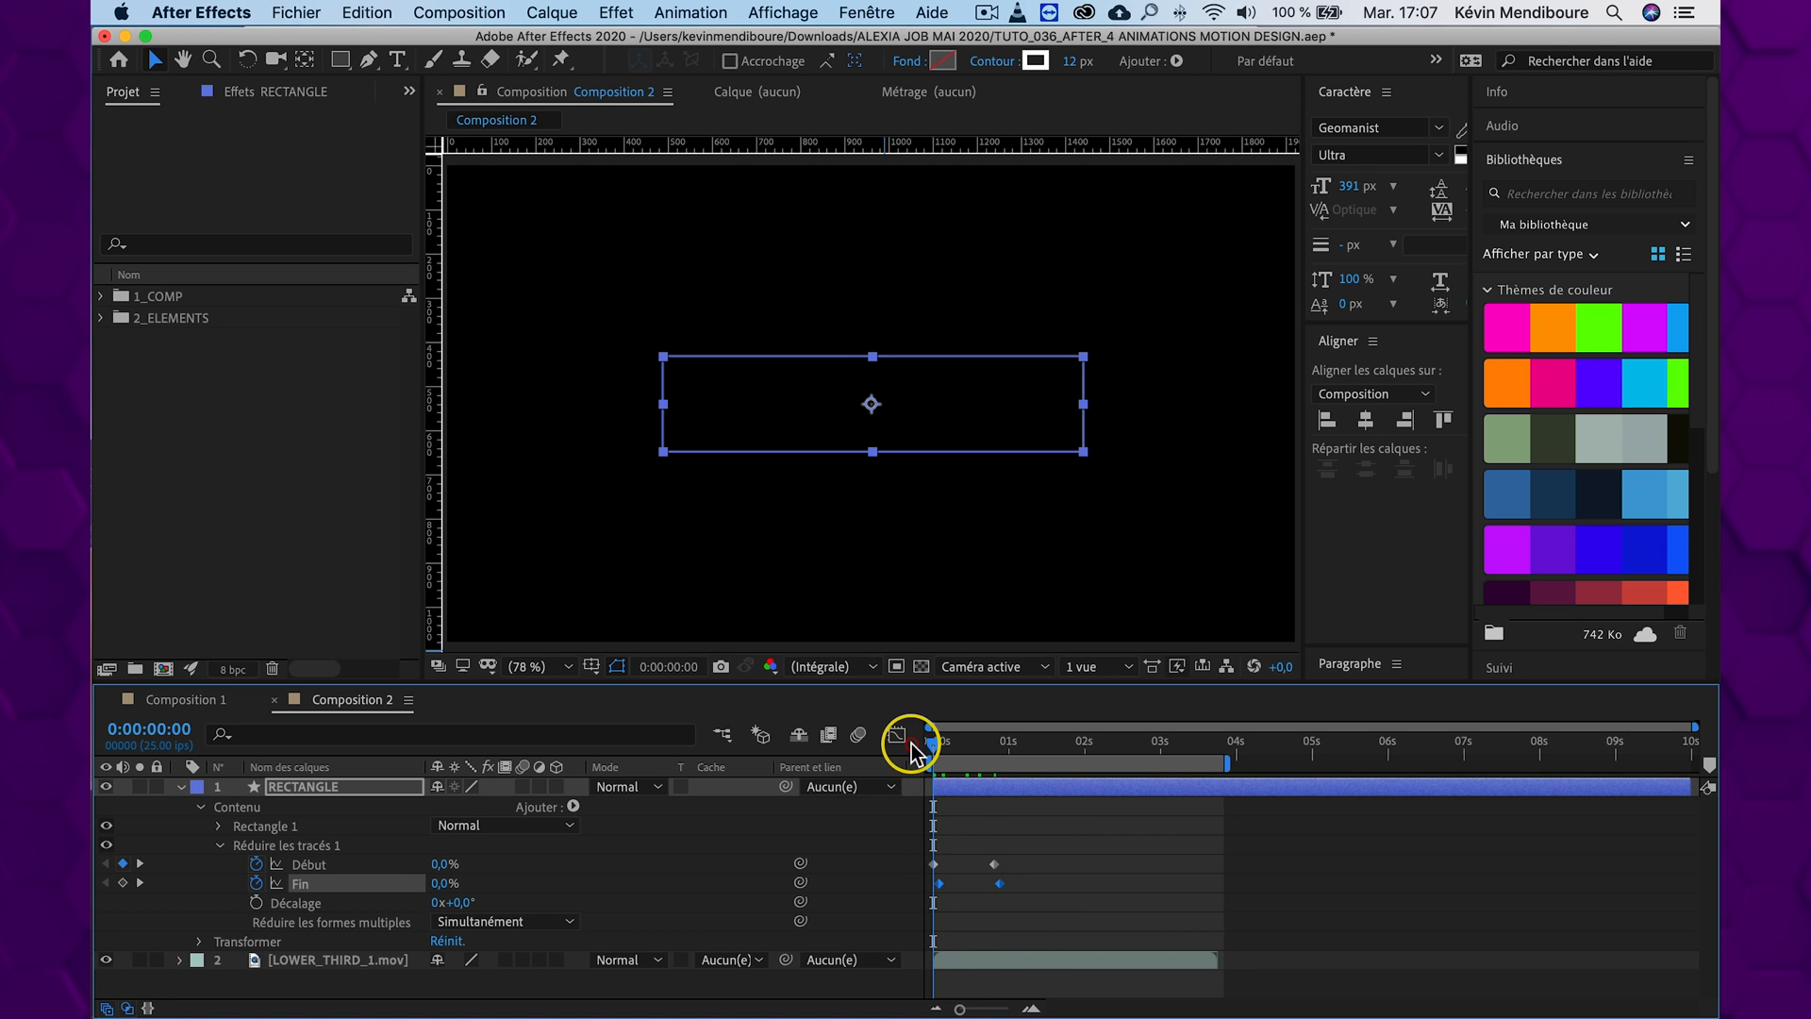
left_click(618, 668)
key("space")
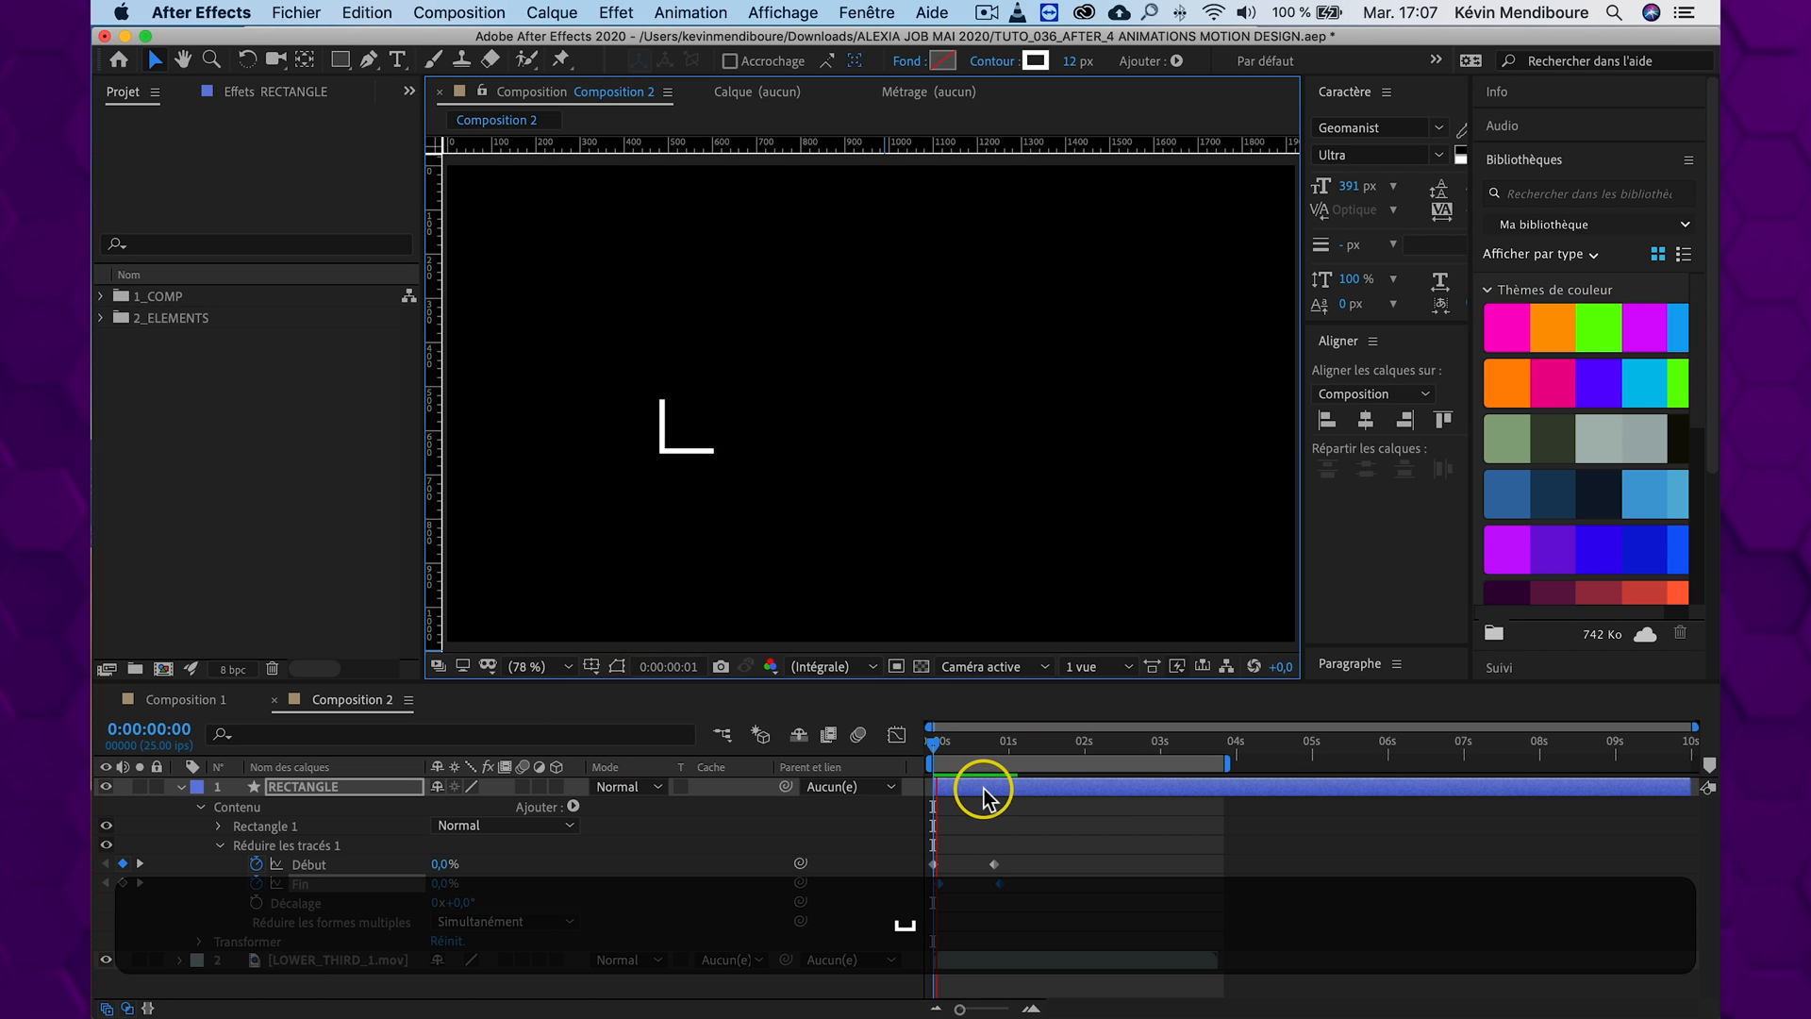
left_click_drag(967, 747, 917, 745)
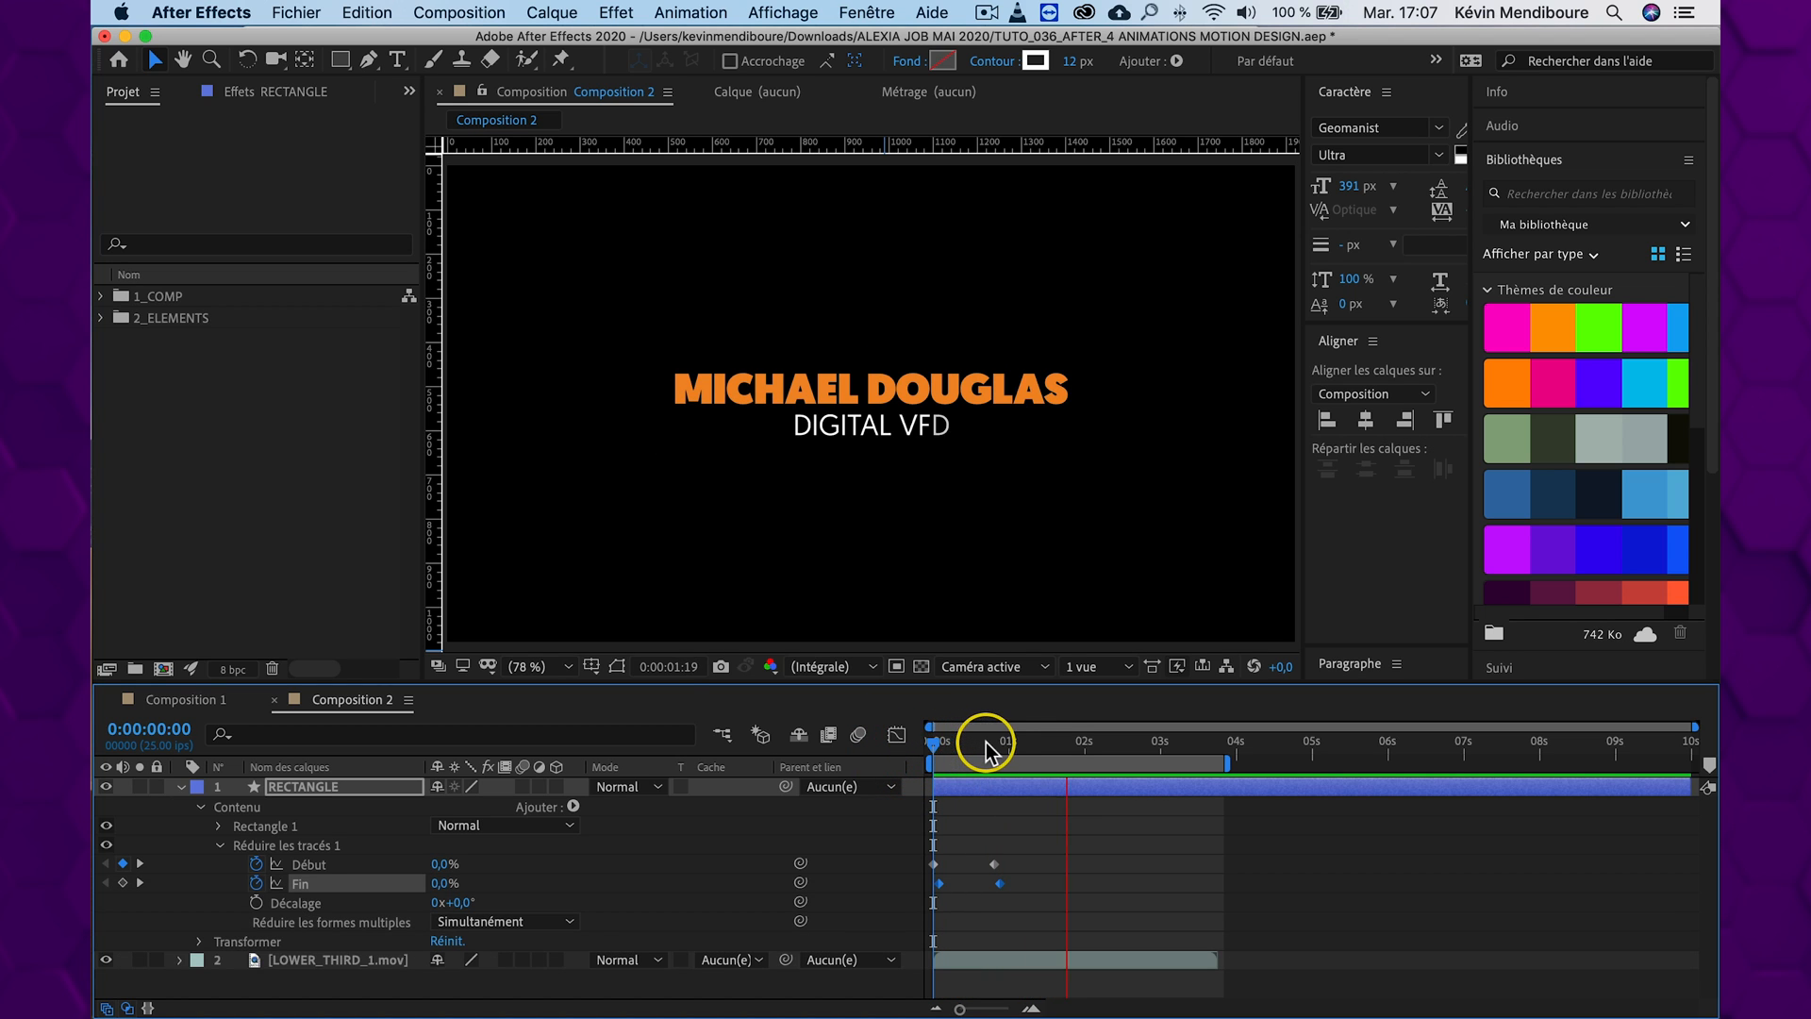
key("space")
left_click(930, 751)
key("space")
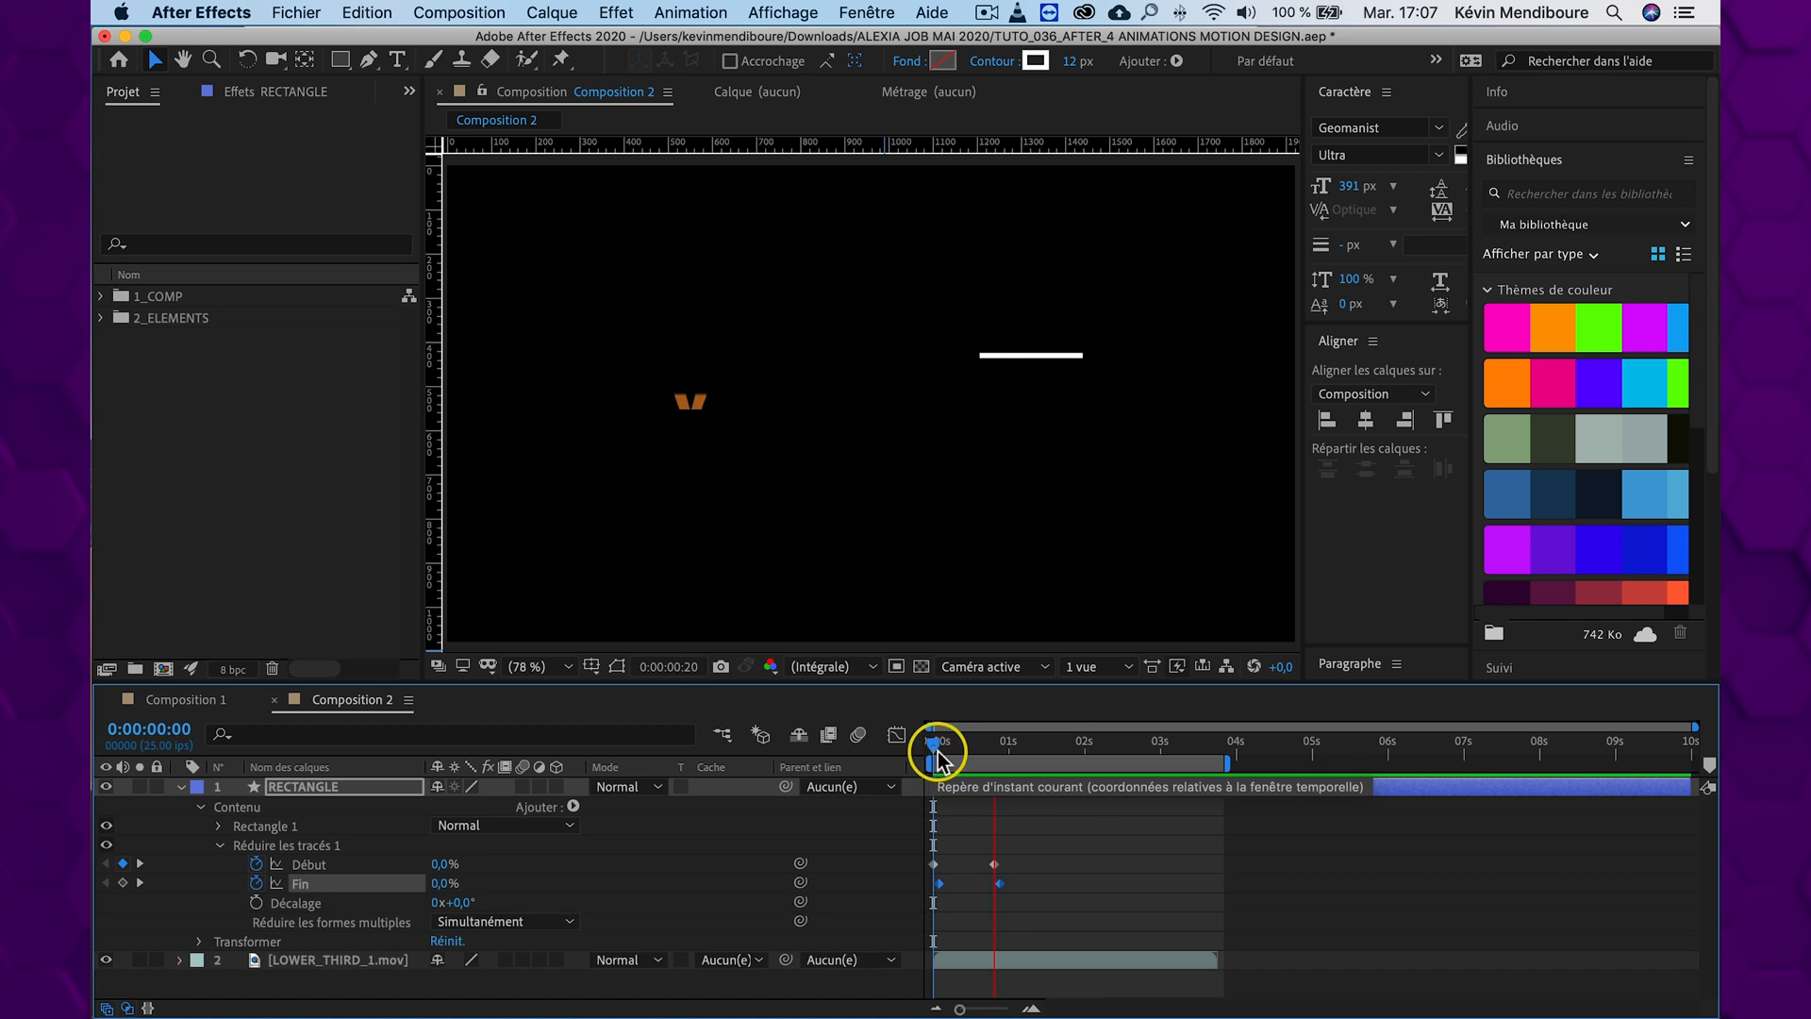
Shift all Début and Fin keyframes later, placing the last Fin keyframe at 0:00:01:04, and preview from the start
left_click_drag(1057, 842, 982, 891)
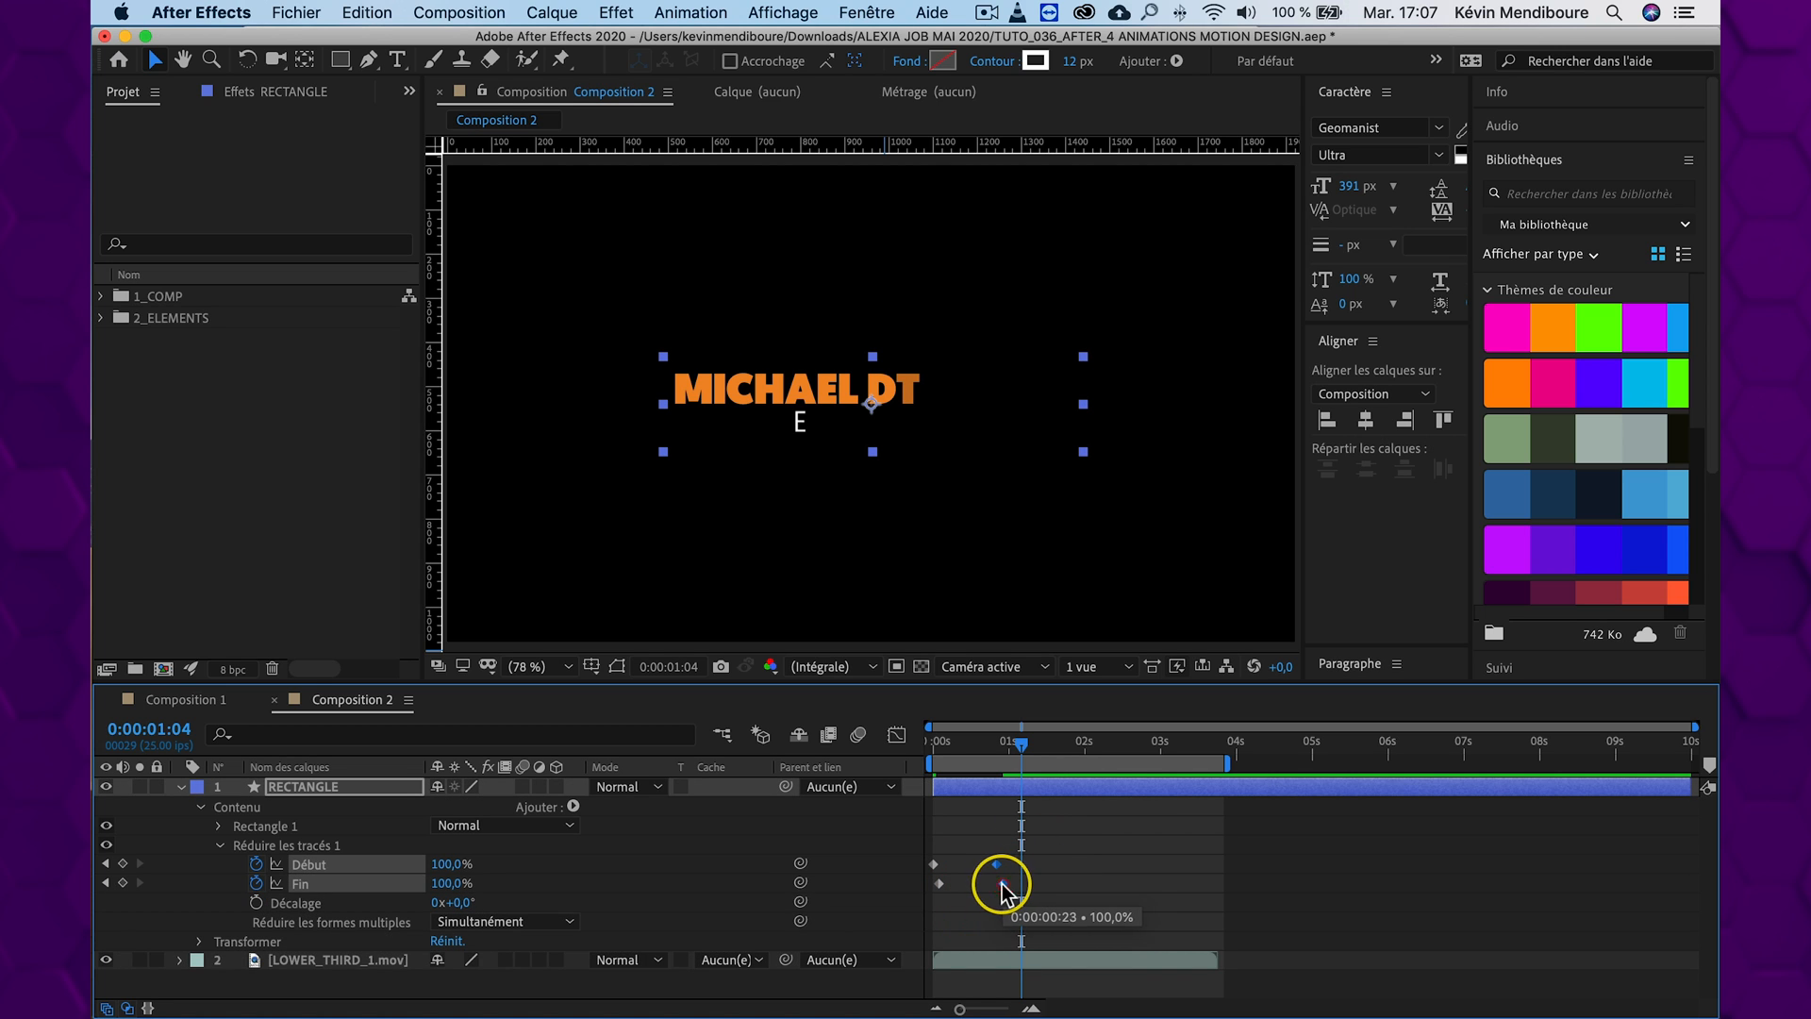
left_click_drag(1088, 853, 962, 885)
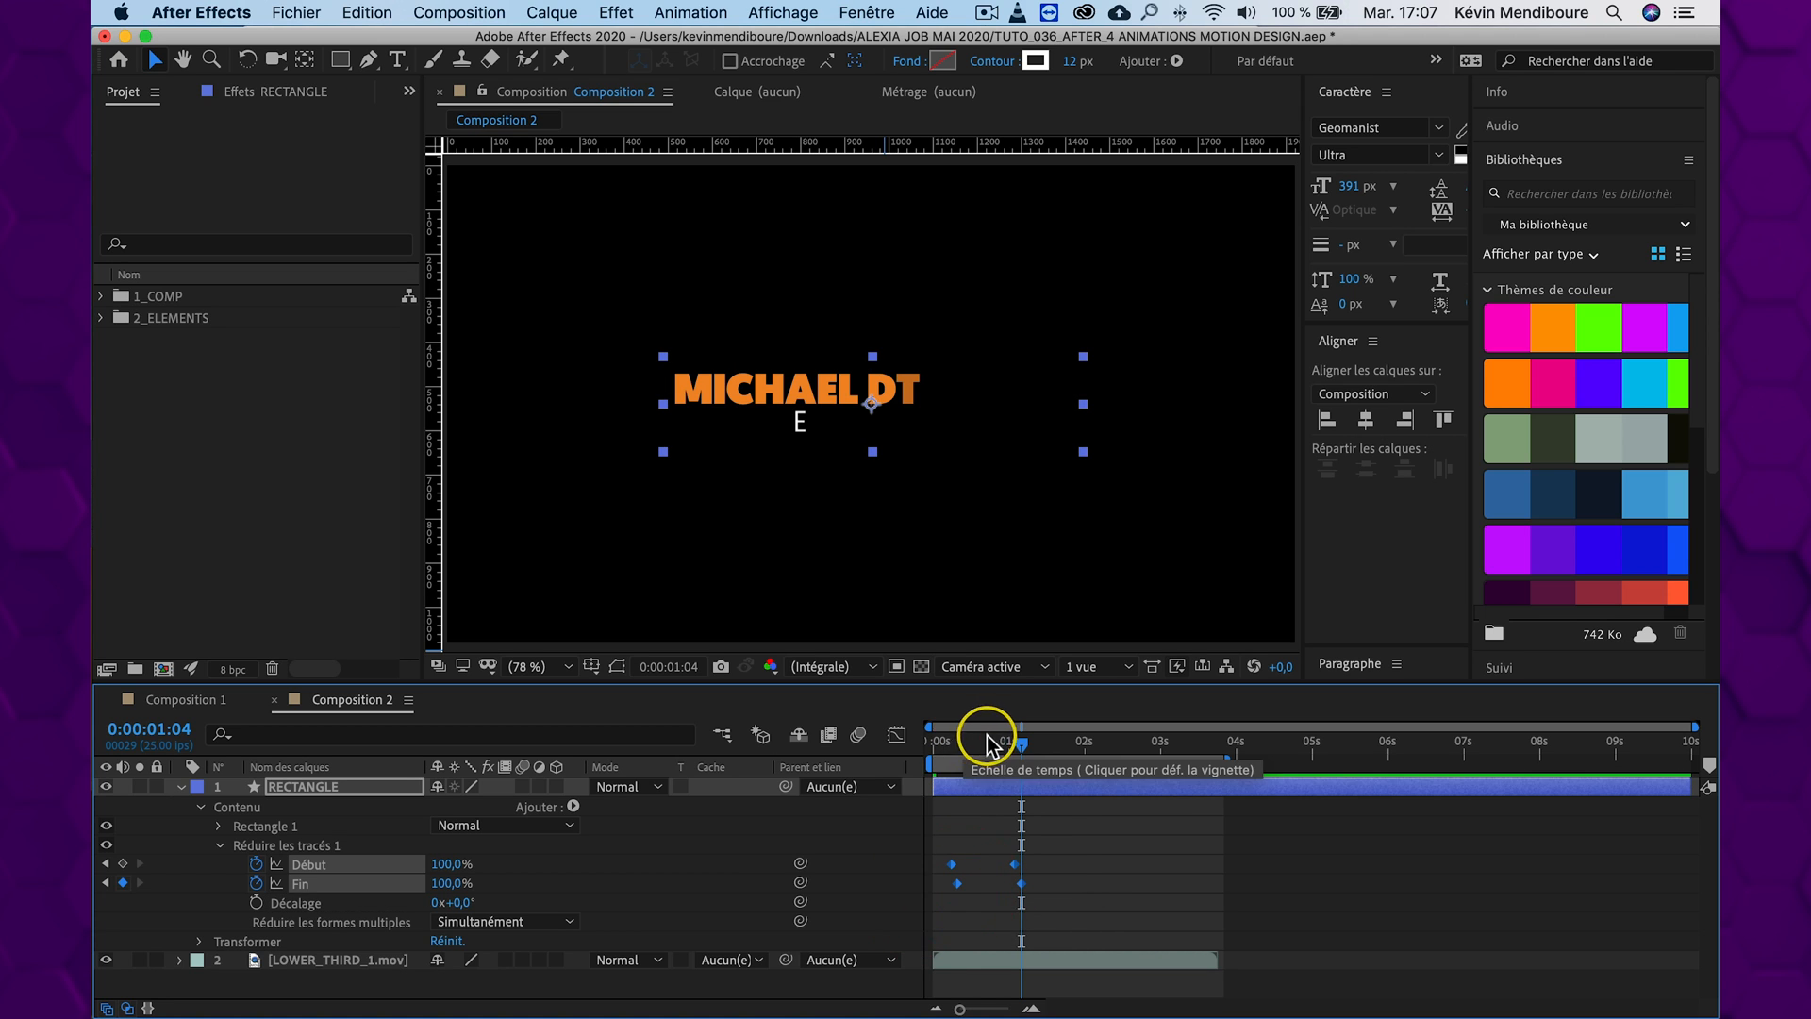
left_click(930, 740)
key("space")
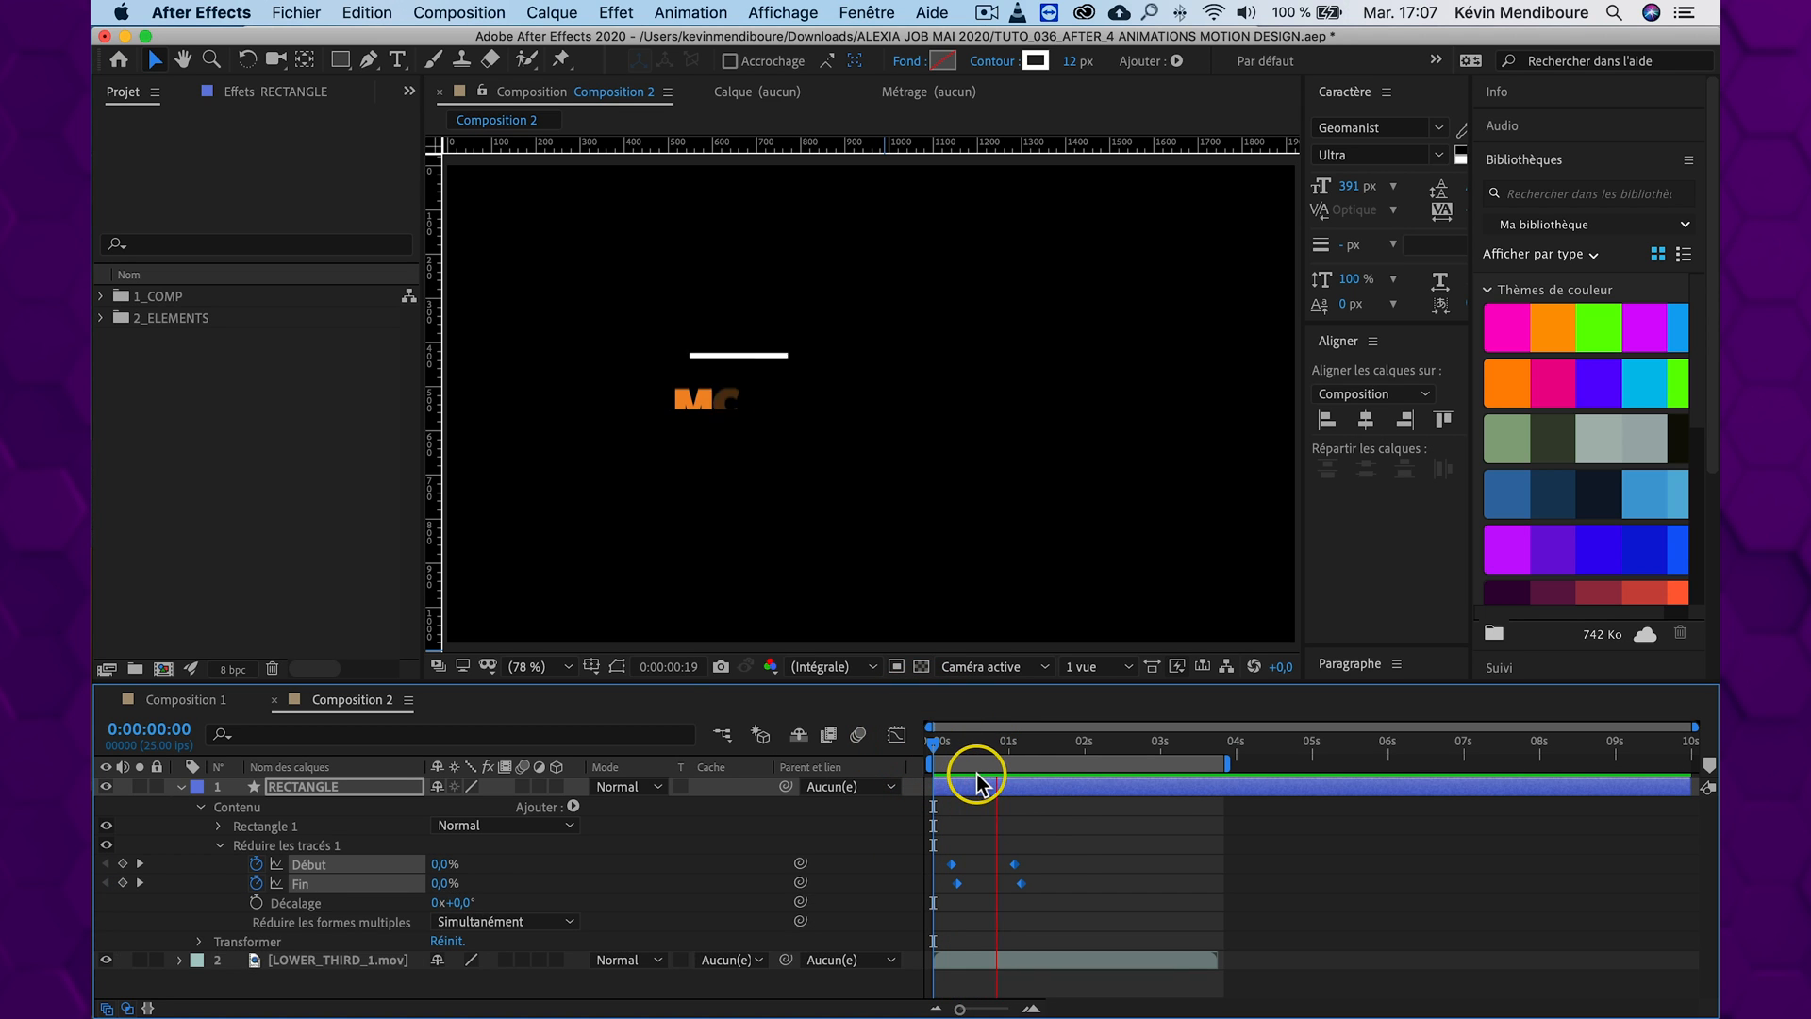
Nudge all the Trim Paths keyframes a few frames later and preview the timing against the title
key("space")
left_click_drag(1015, 865, 1023, 865)
left_click_drag(990, 745, 826, 743)
key("space")
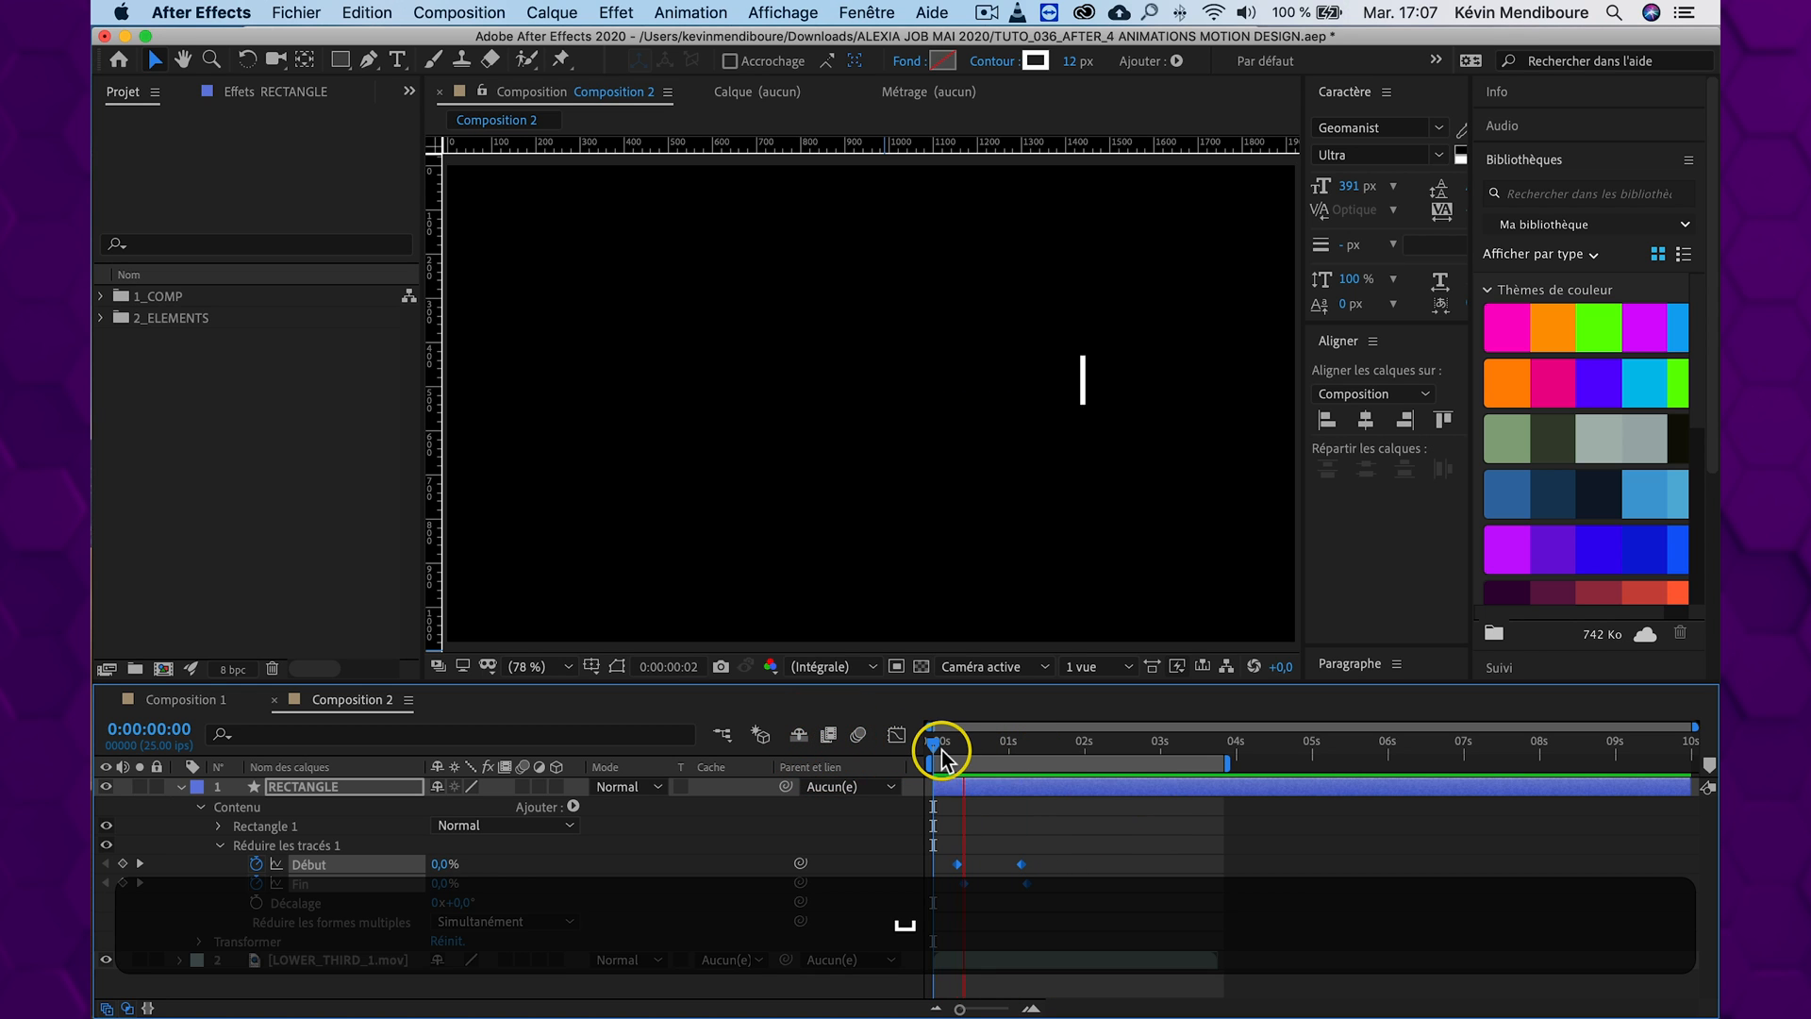
key("space")
Apply Easy Ease (Lissage de vitesse) to all Début and Fin keyframes and preview the eased line animation
left_click_drag(1022, 752, 997, 752)
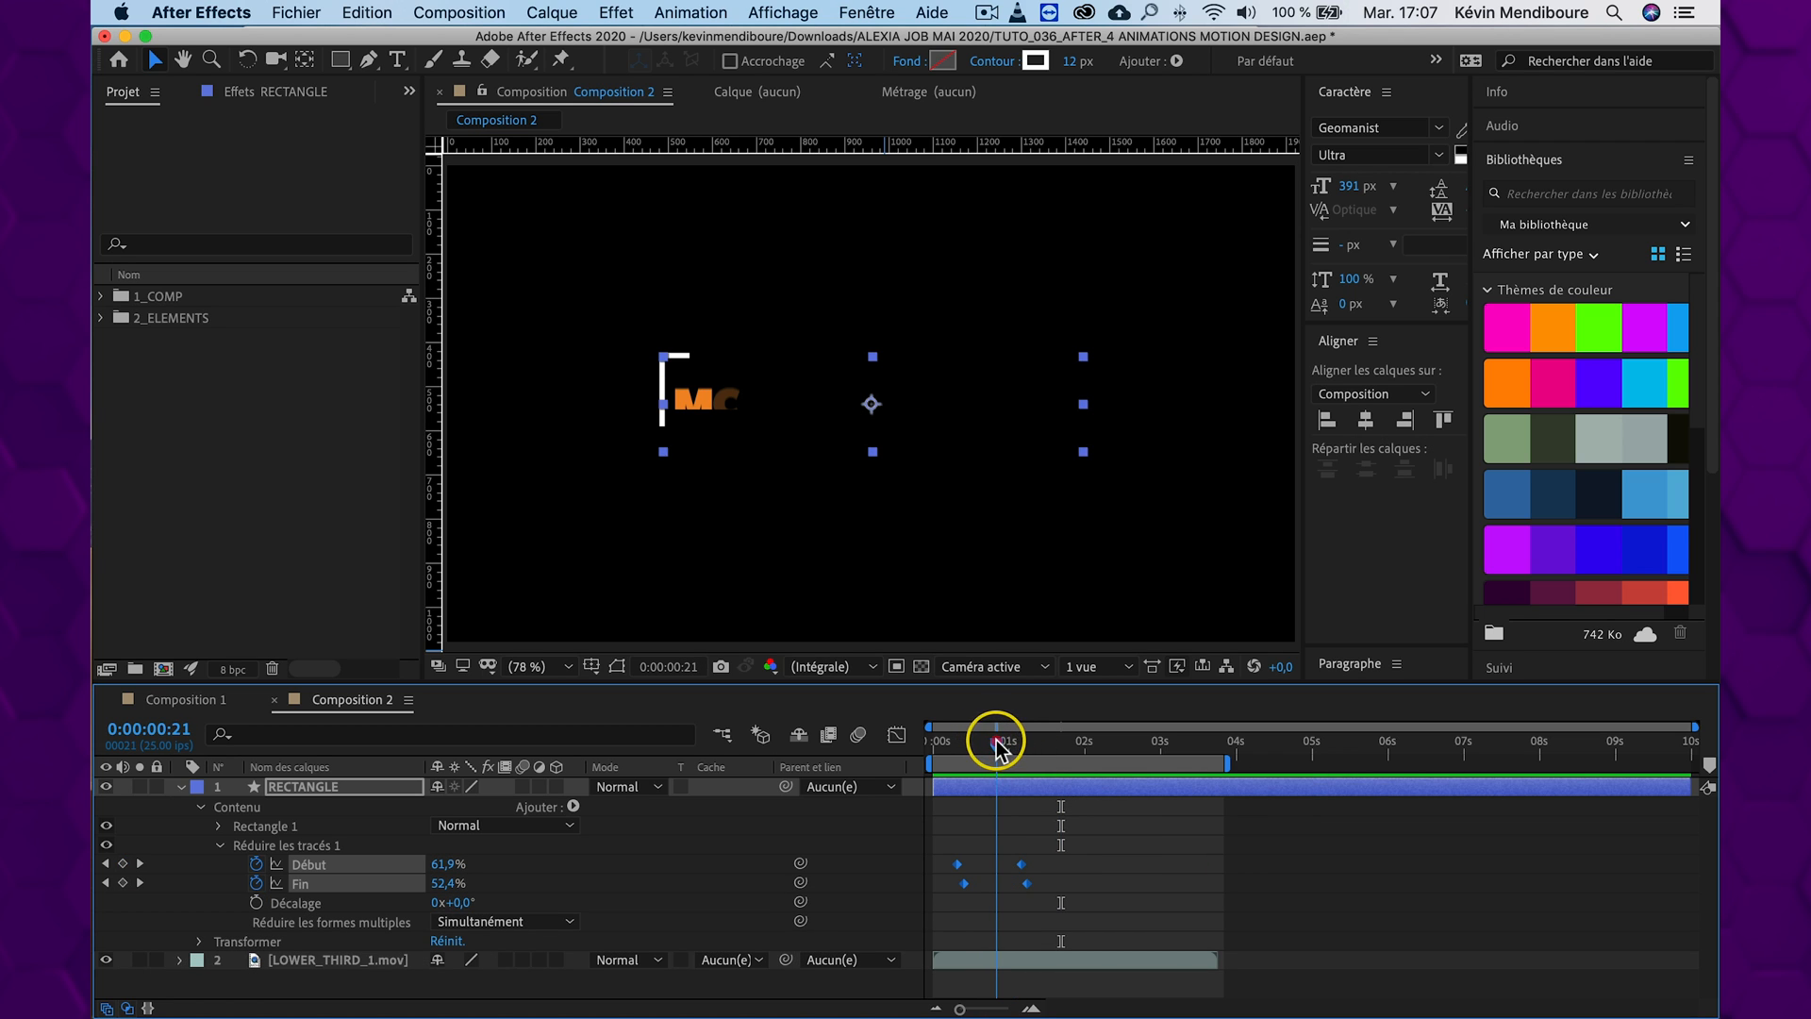
left_click_drag(1078, 839, 946, 903)
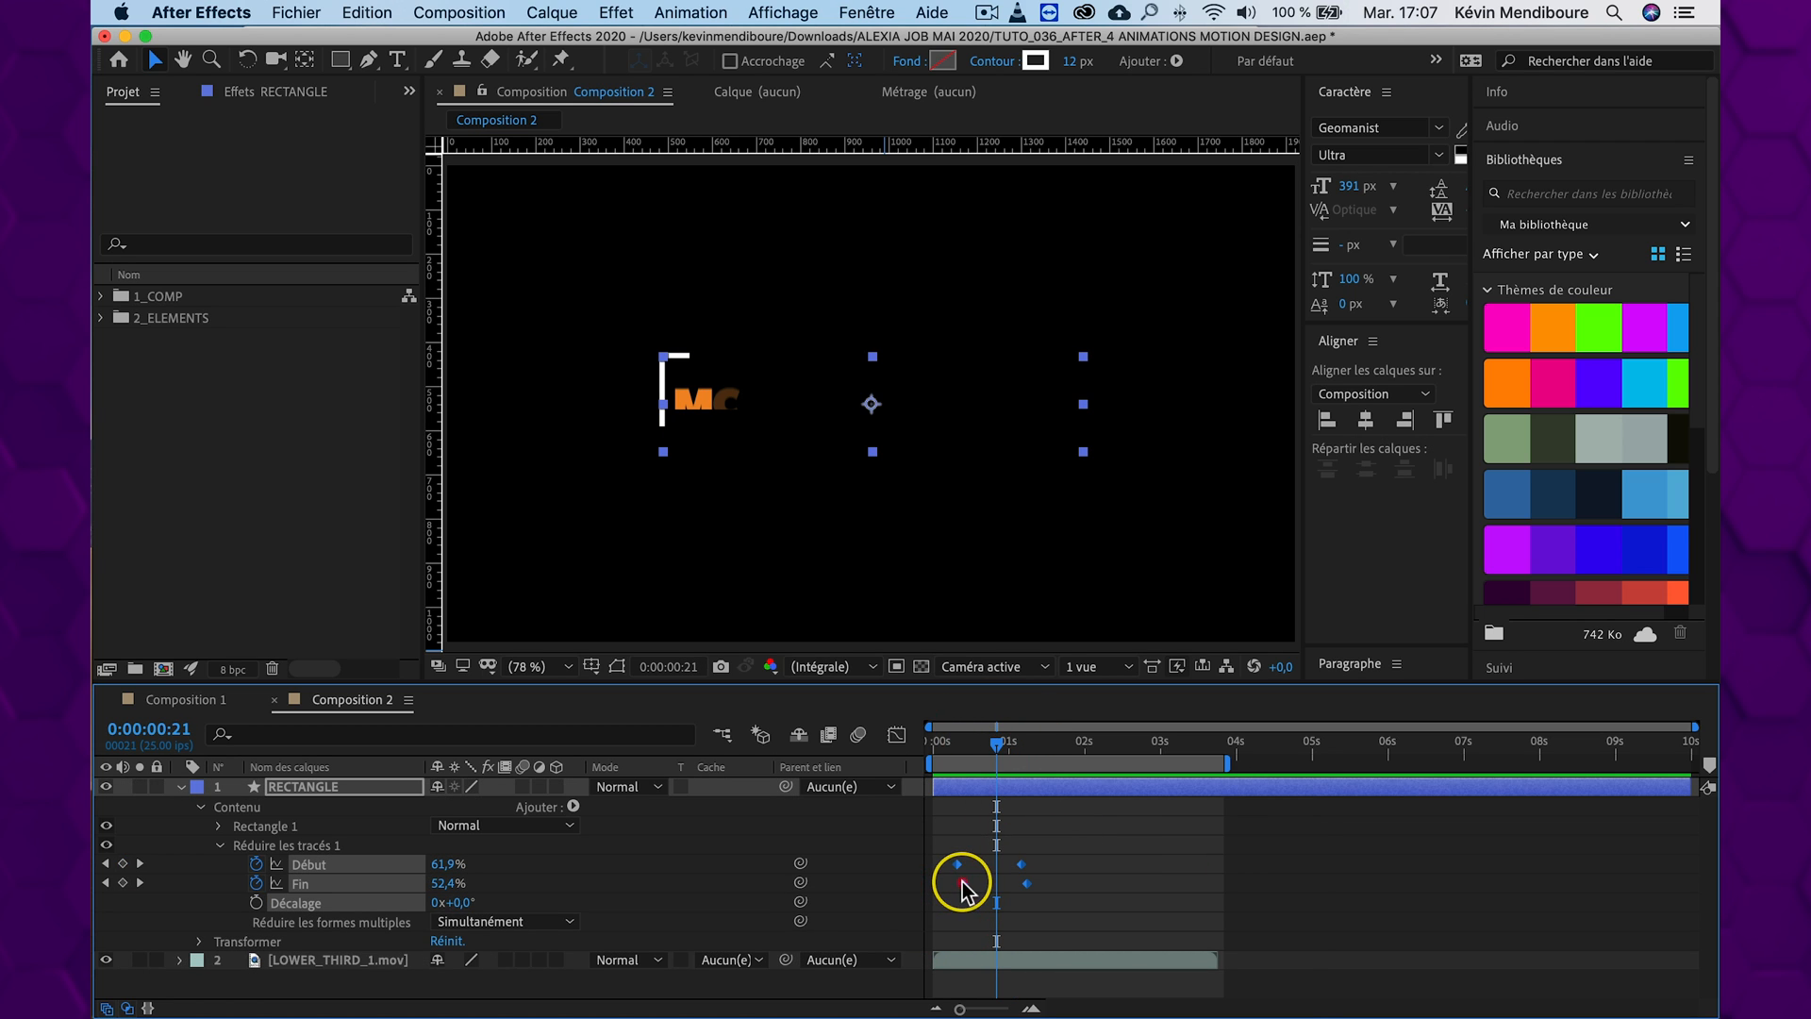
right_click(962, 885)
mouse_move(1094, 998)
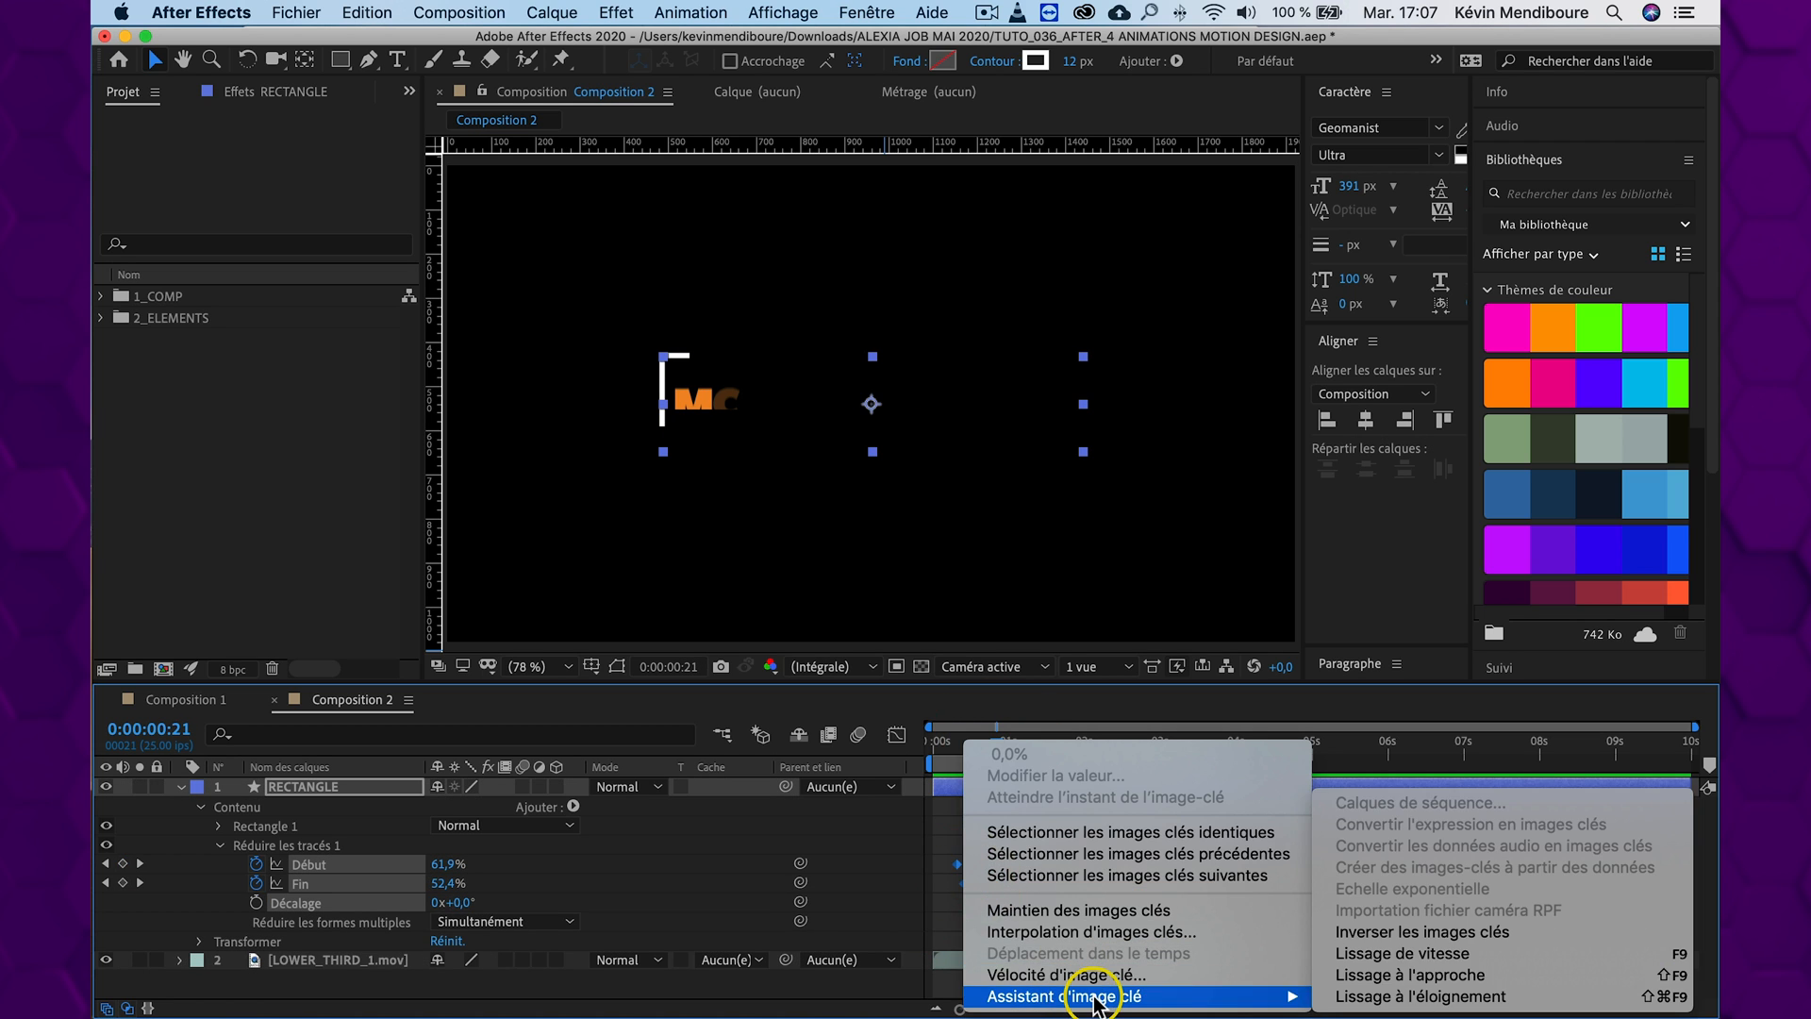
left_click(1462, 960)
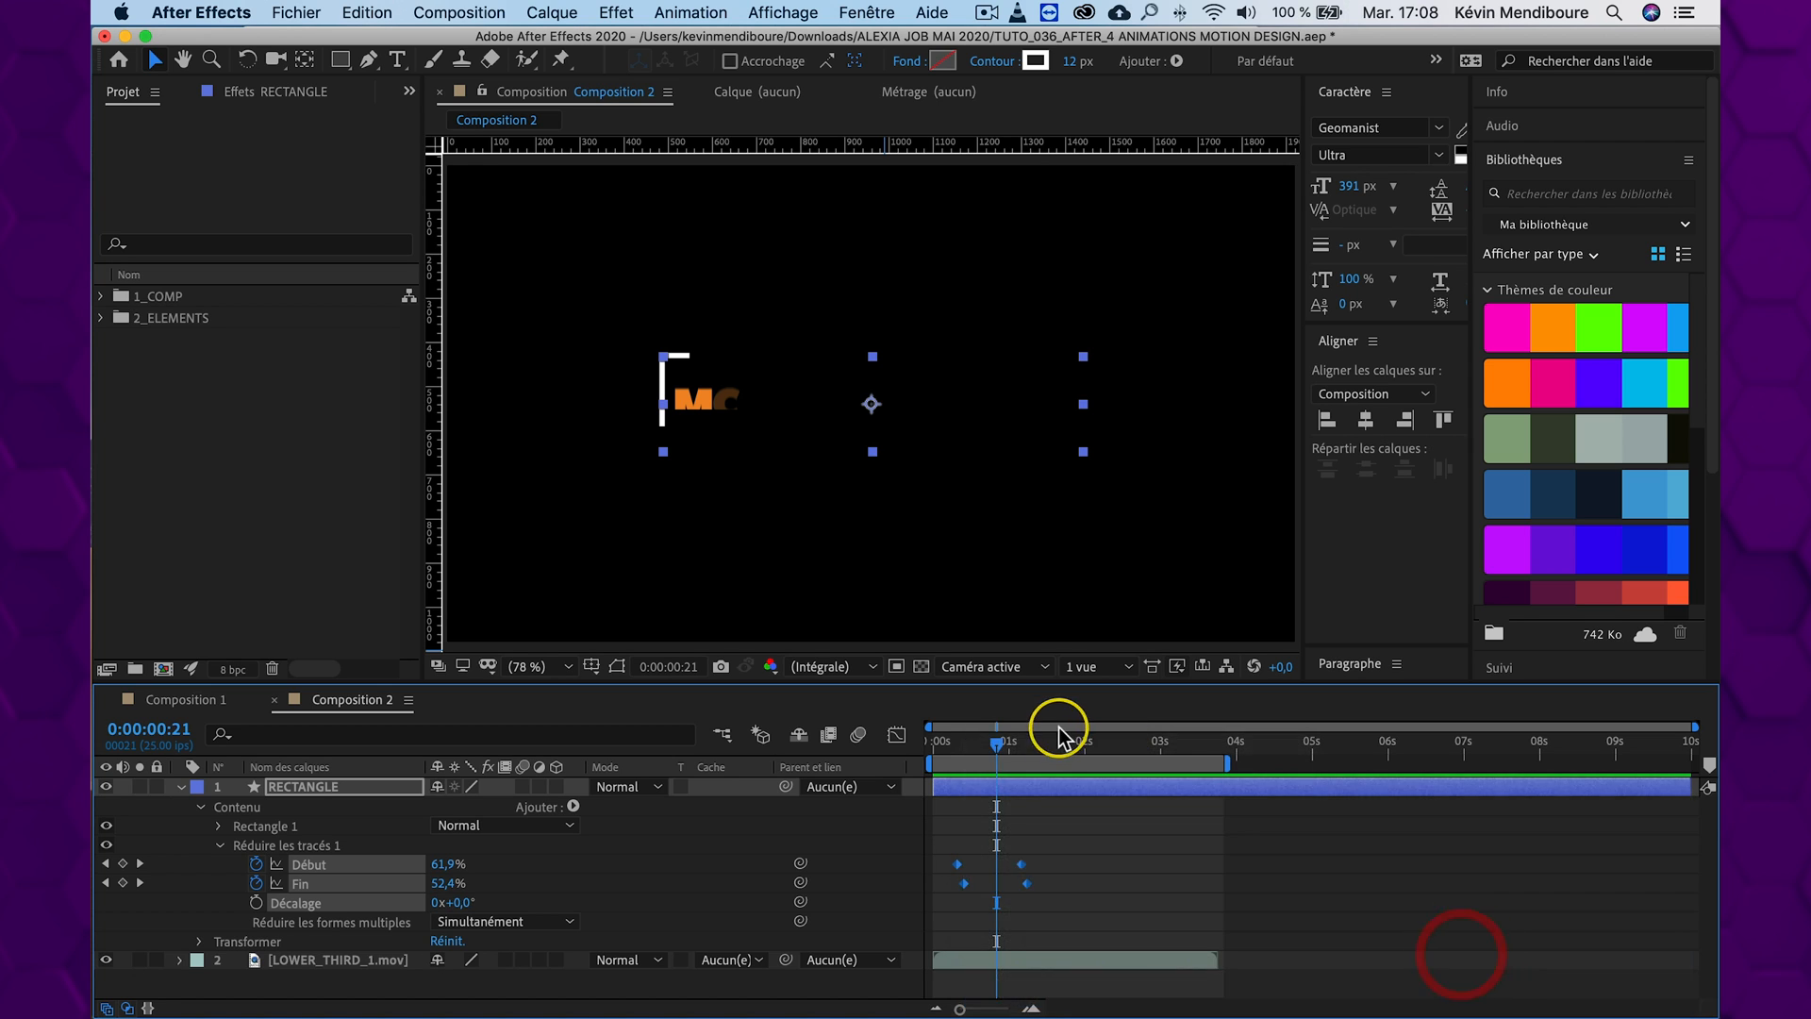
left_click_drag(999, 740, 853, 739)
key("space")
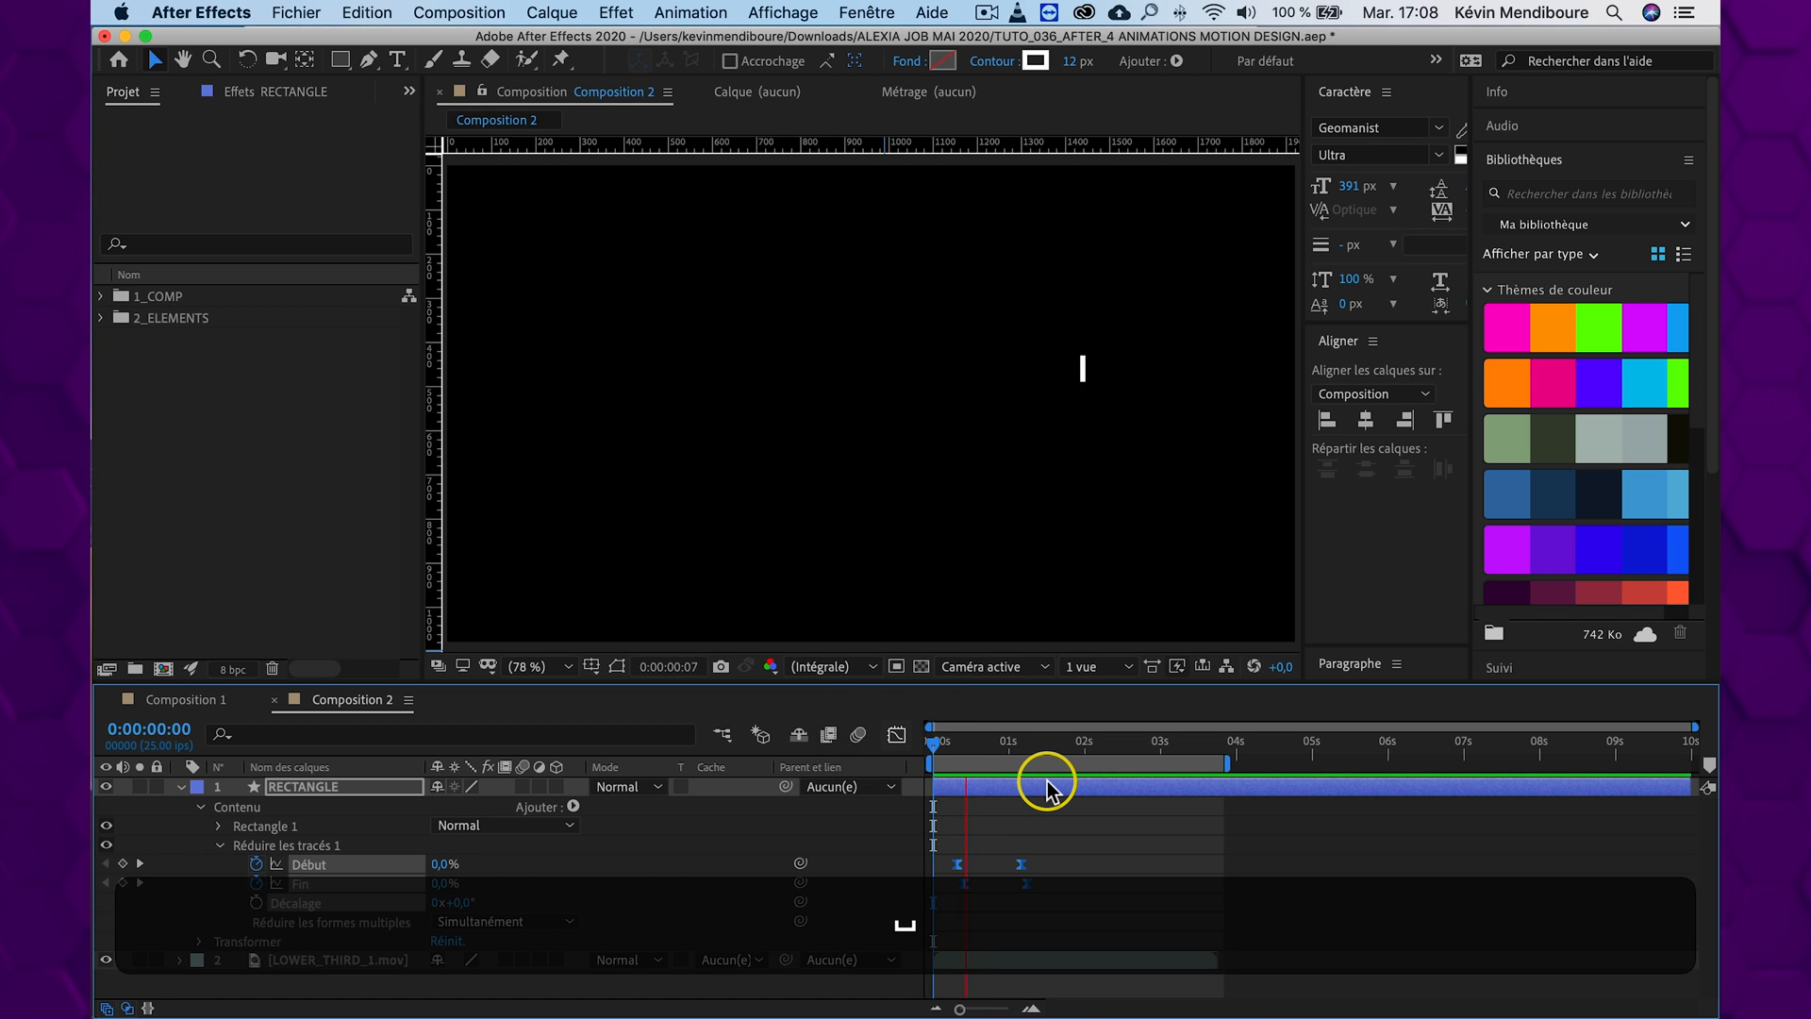
key("space")
Shorten the work area to end about 2.5 seconds in and preview the animation from the start
left_click_drag(1031, 745, 1040, 745)
key("n")
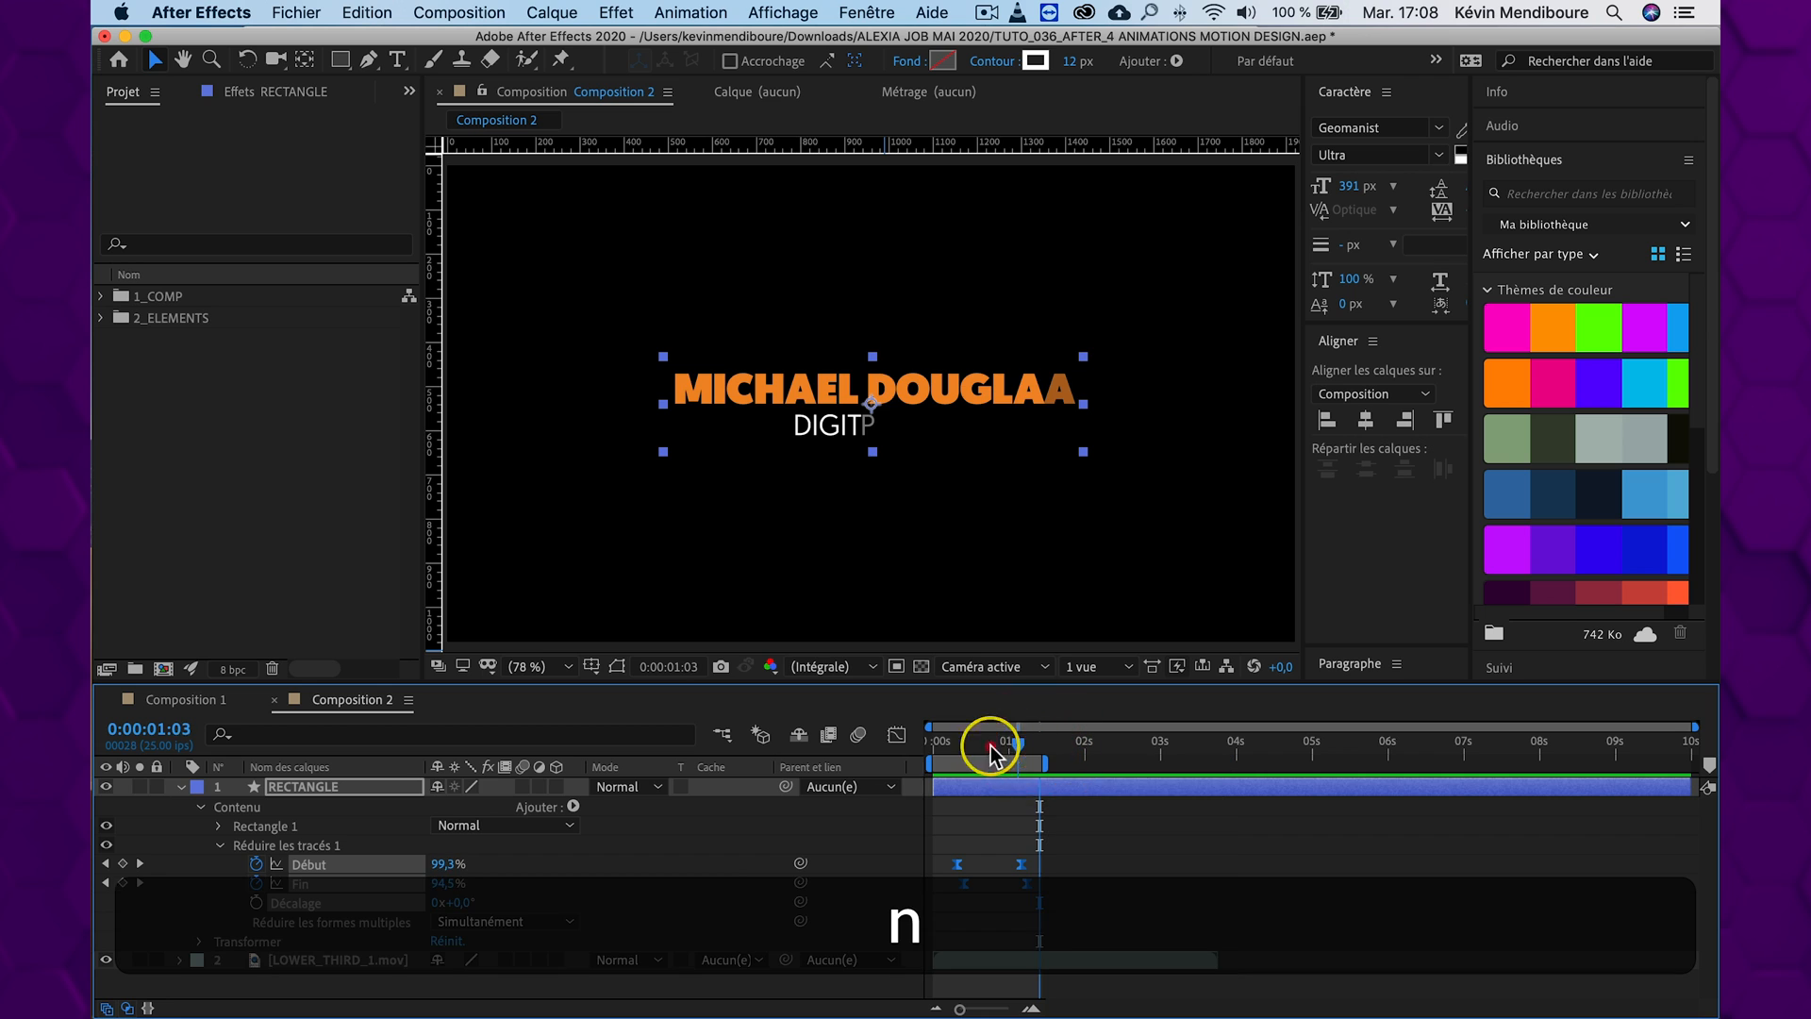
key("space")
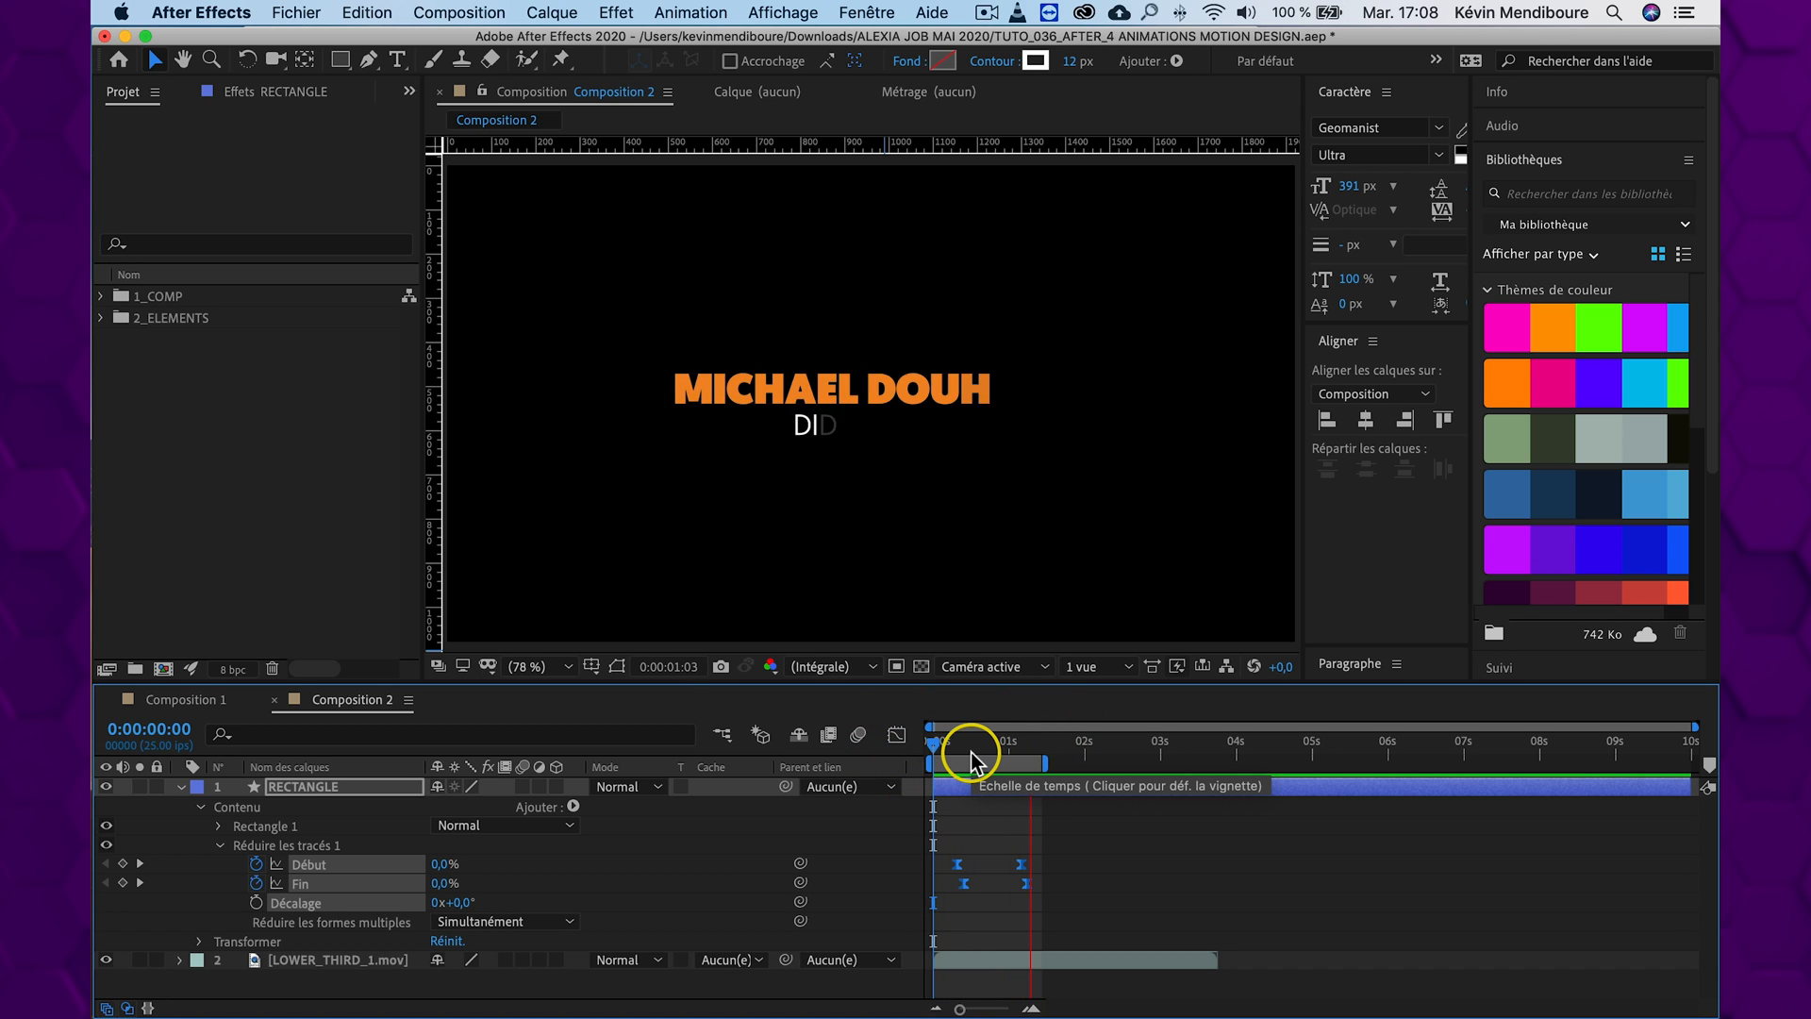
left_click_drag(1042, 760, 1130, 762)
left_click(933, 752)
key("space")
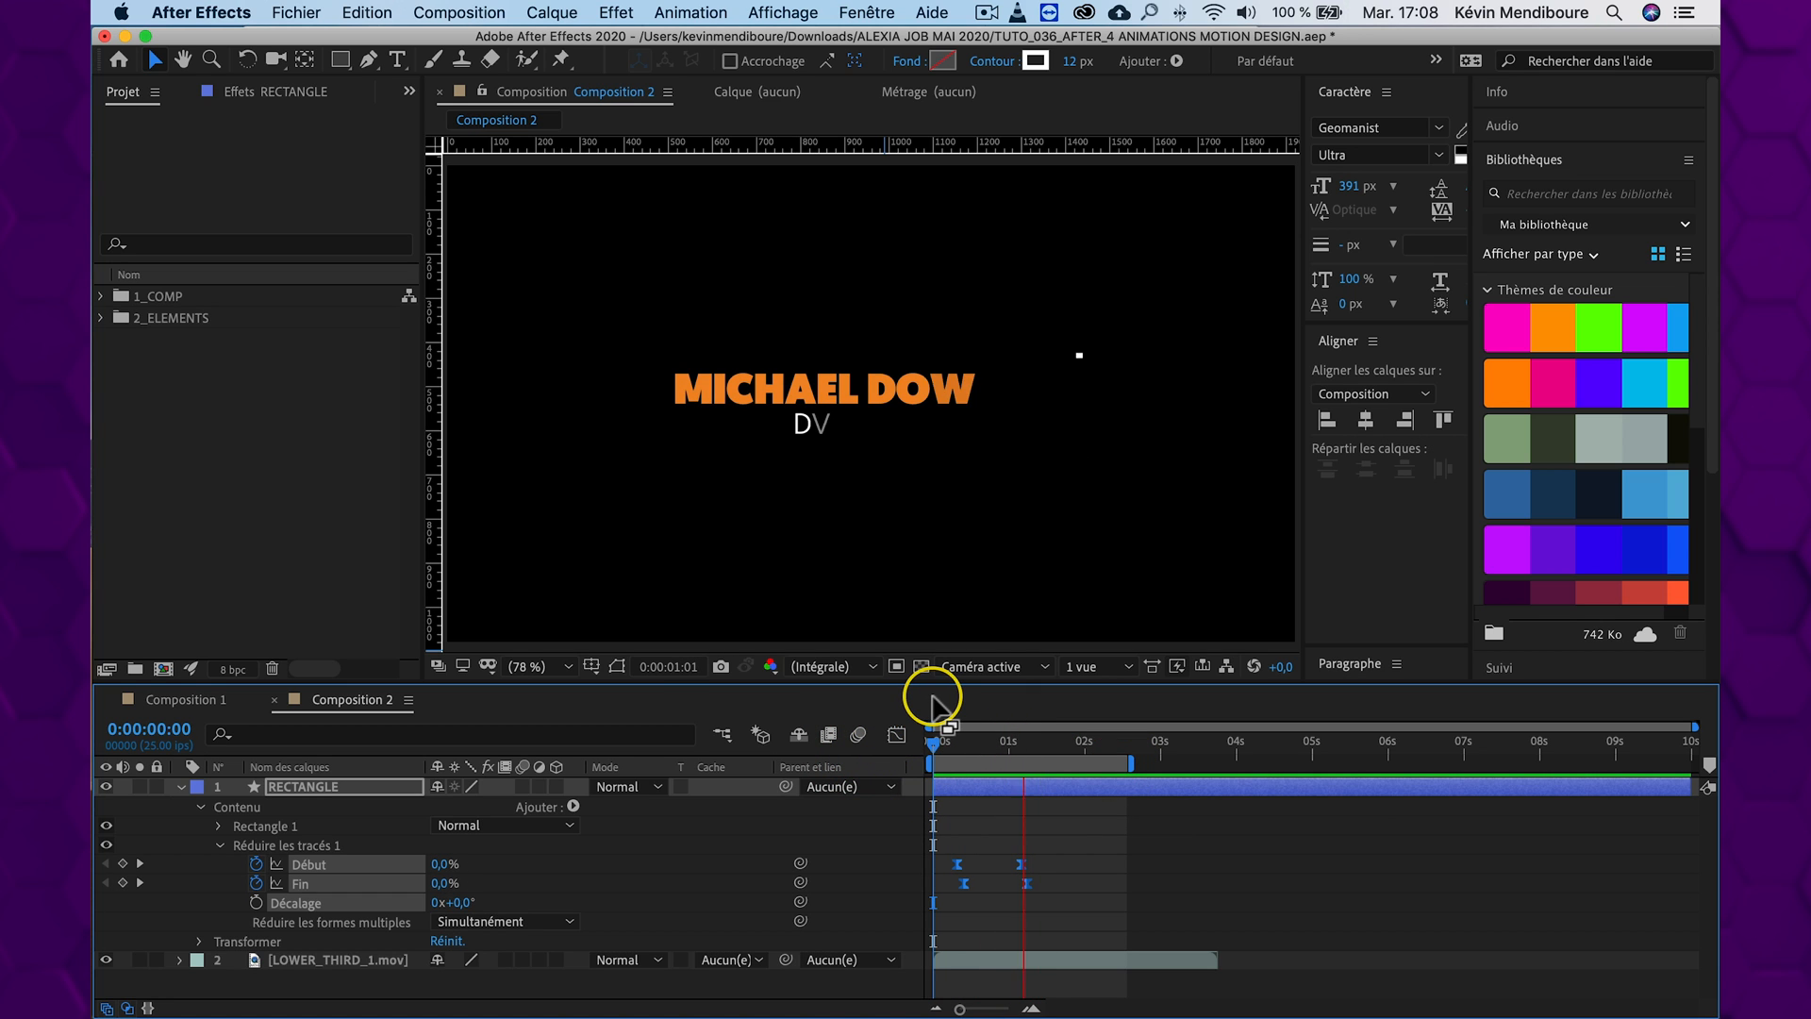
key("space")
At 0:00:00:17, duplicate the RECTANGLE layer and scale the copy up to 124%
left_click_drag(943, 741, 985, 743)
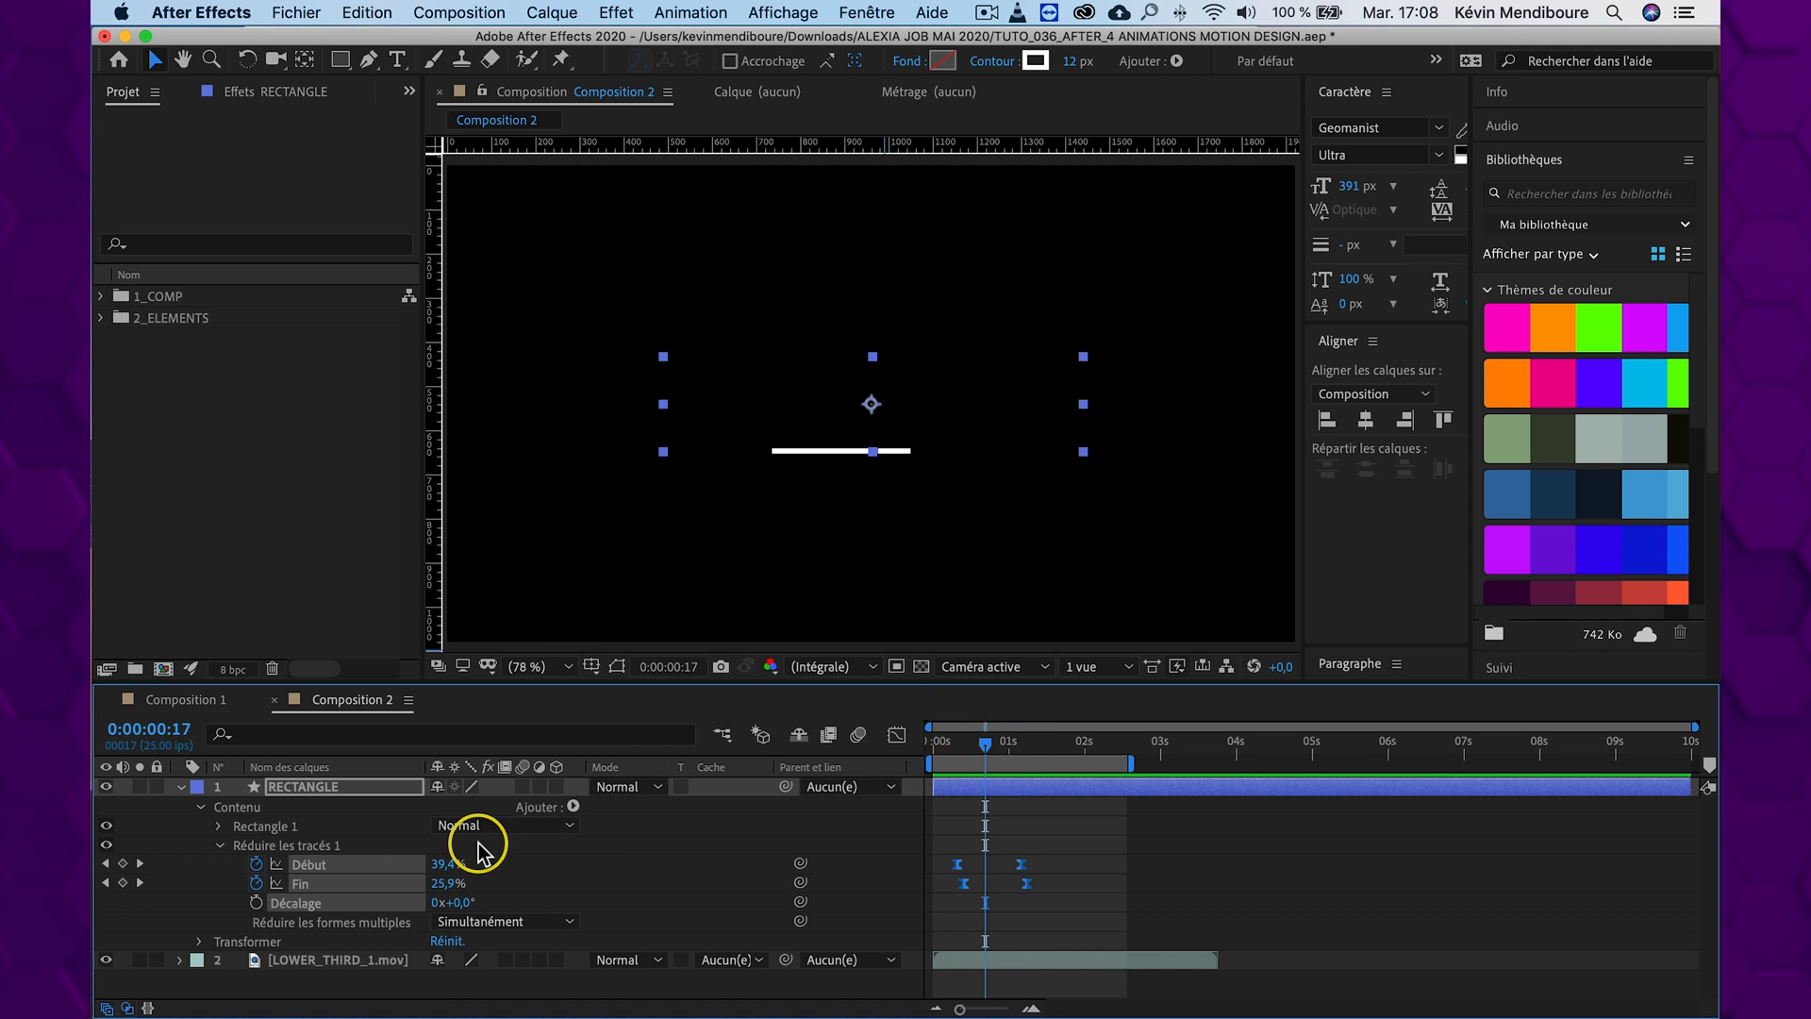
left_click(308, 788)
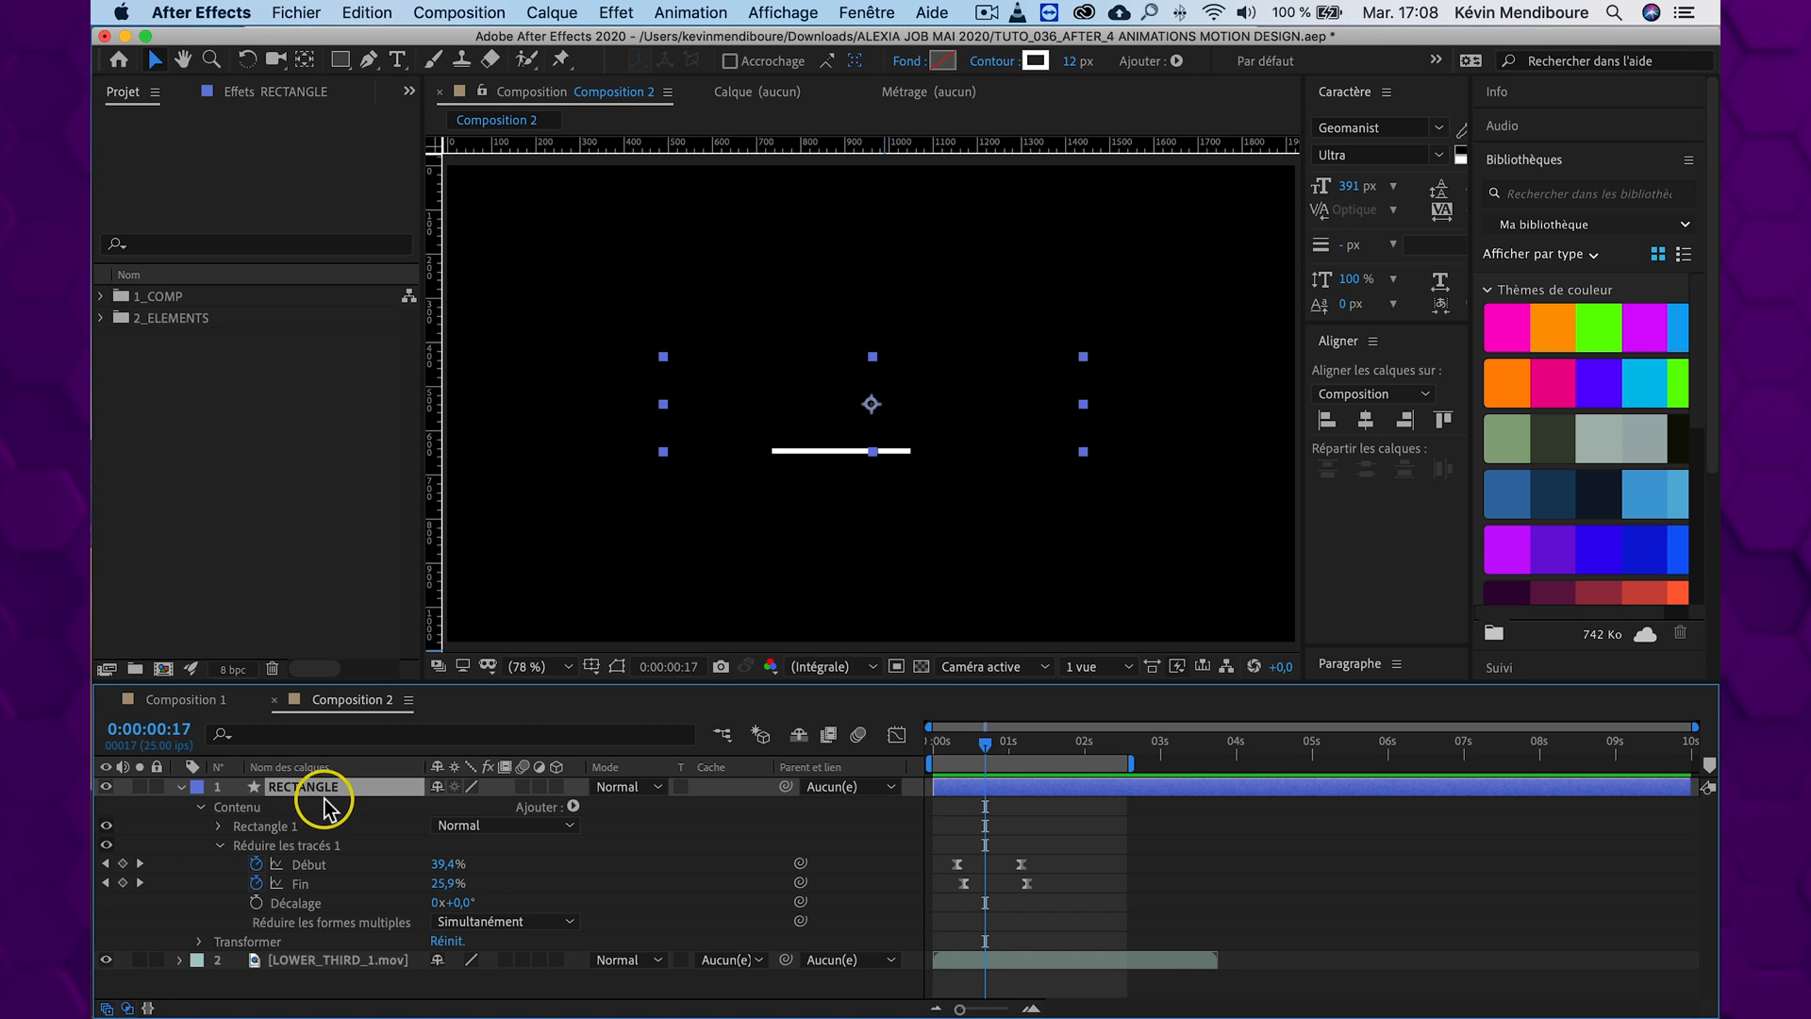
key("super+d")
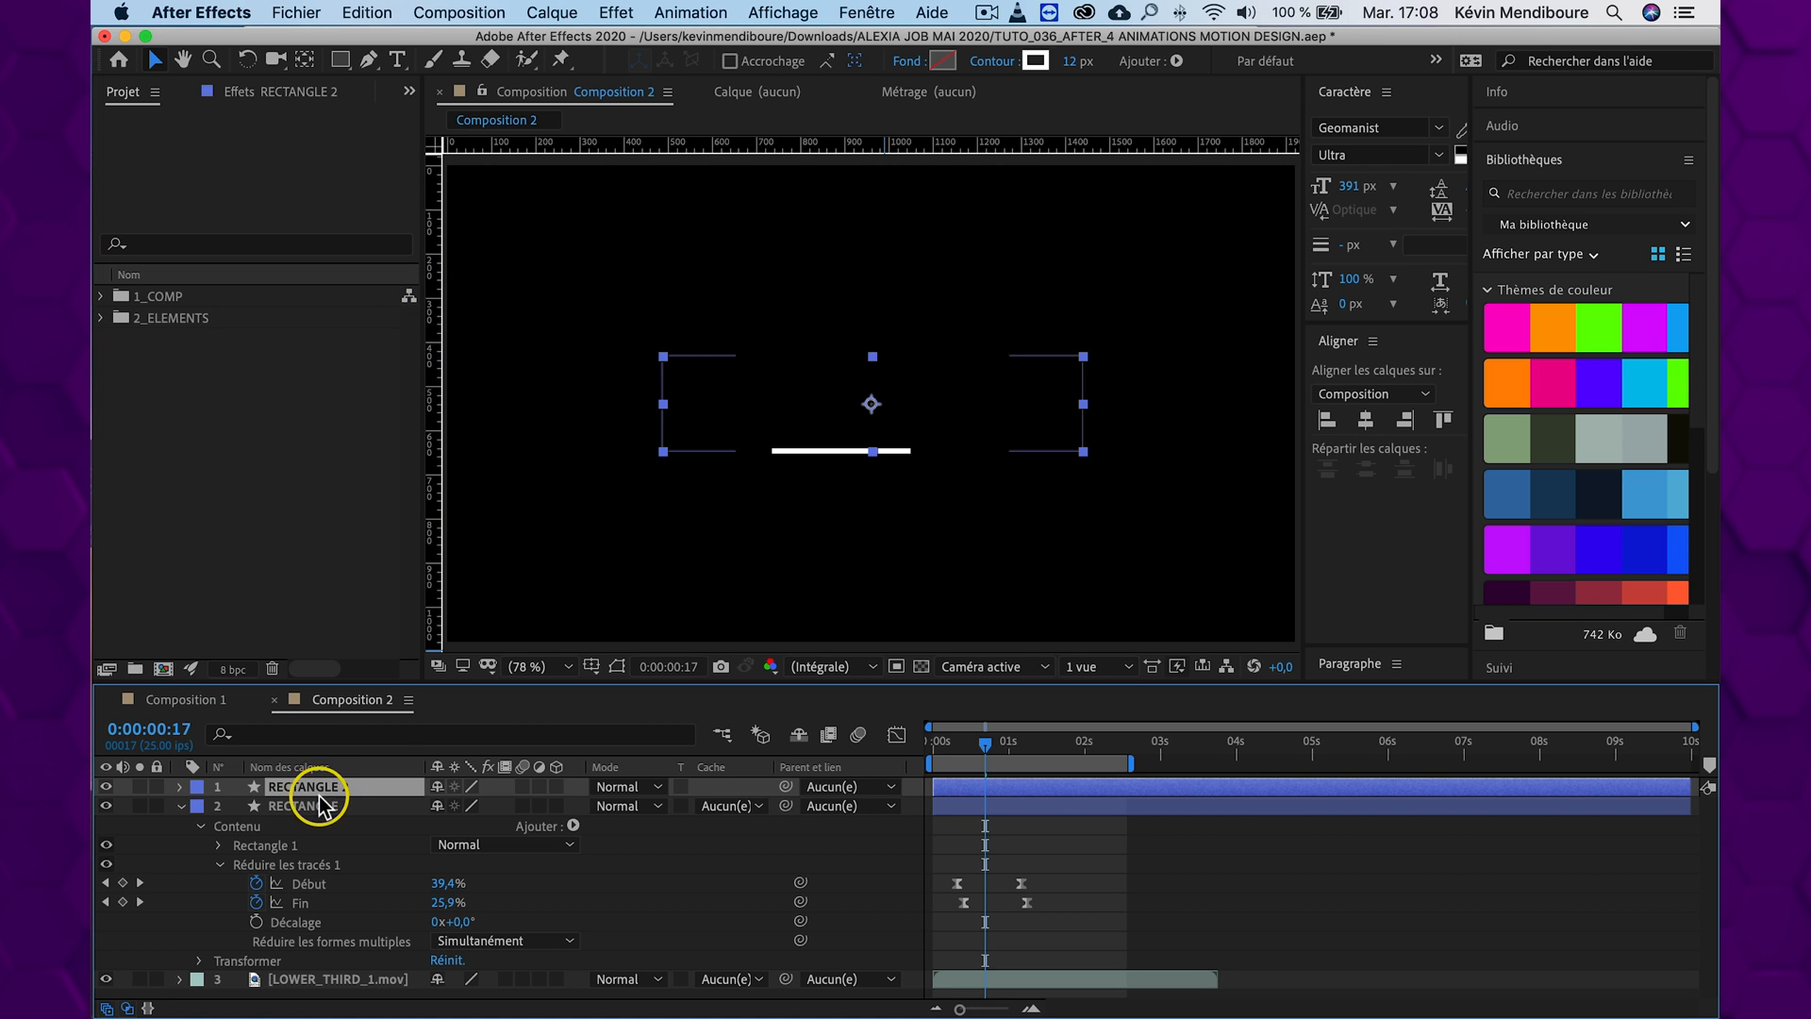
key("s")
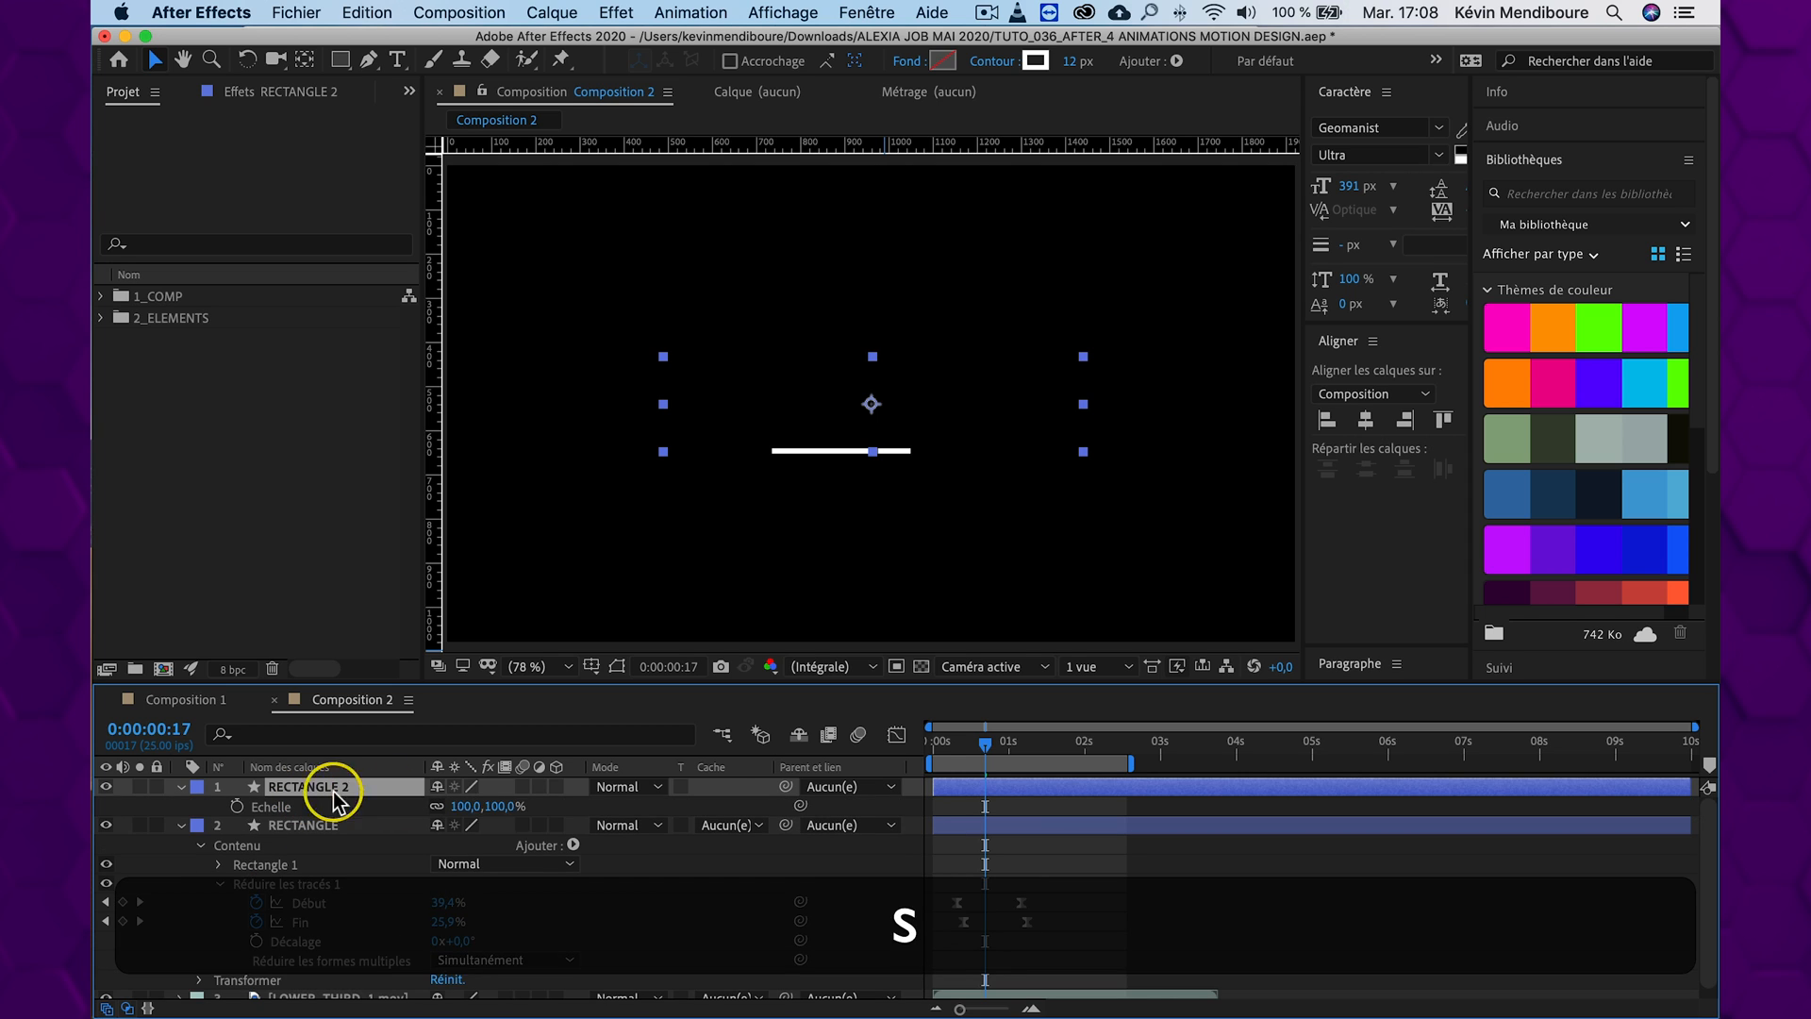
left_click_drag(508, 804, 533, 802)
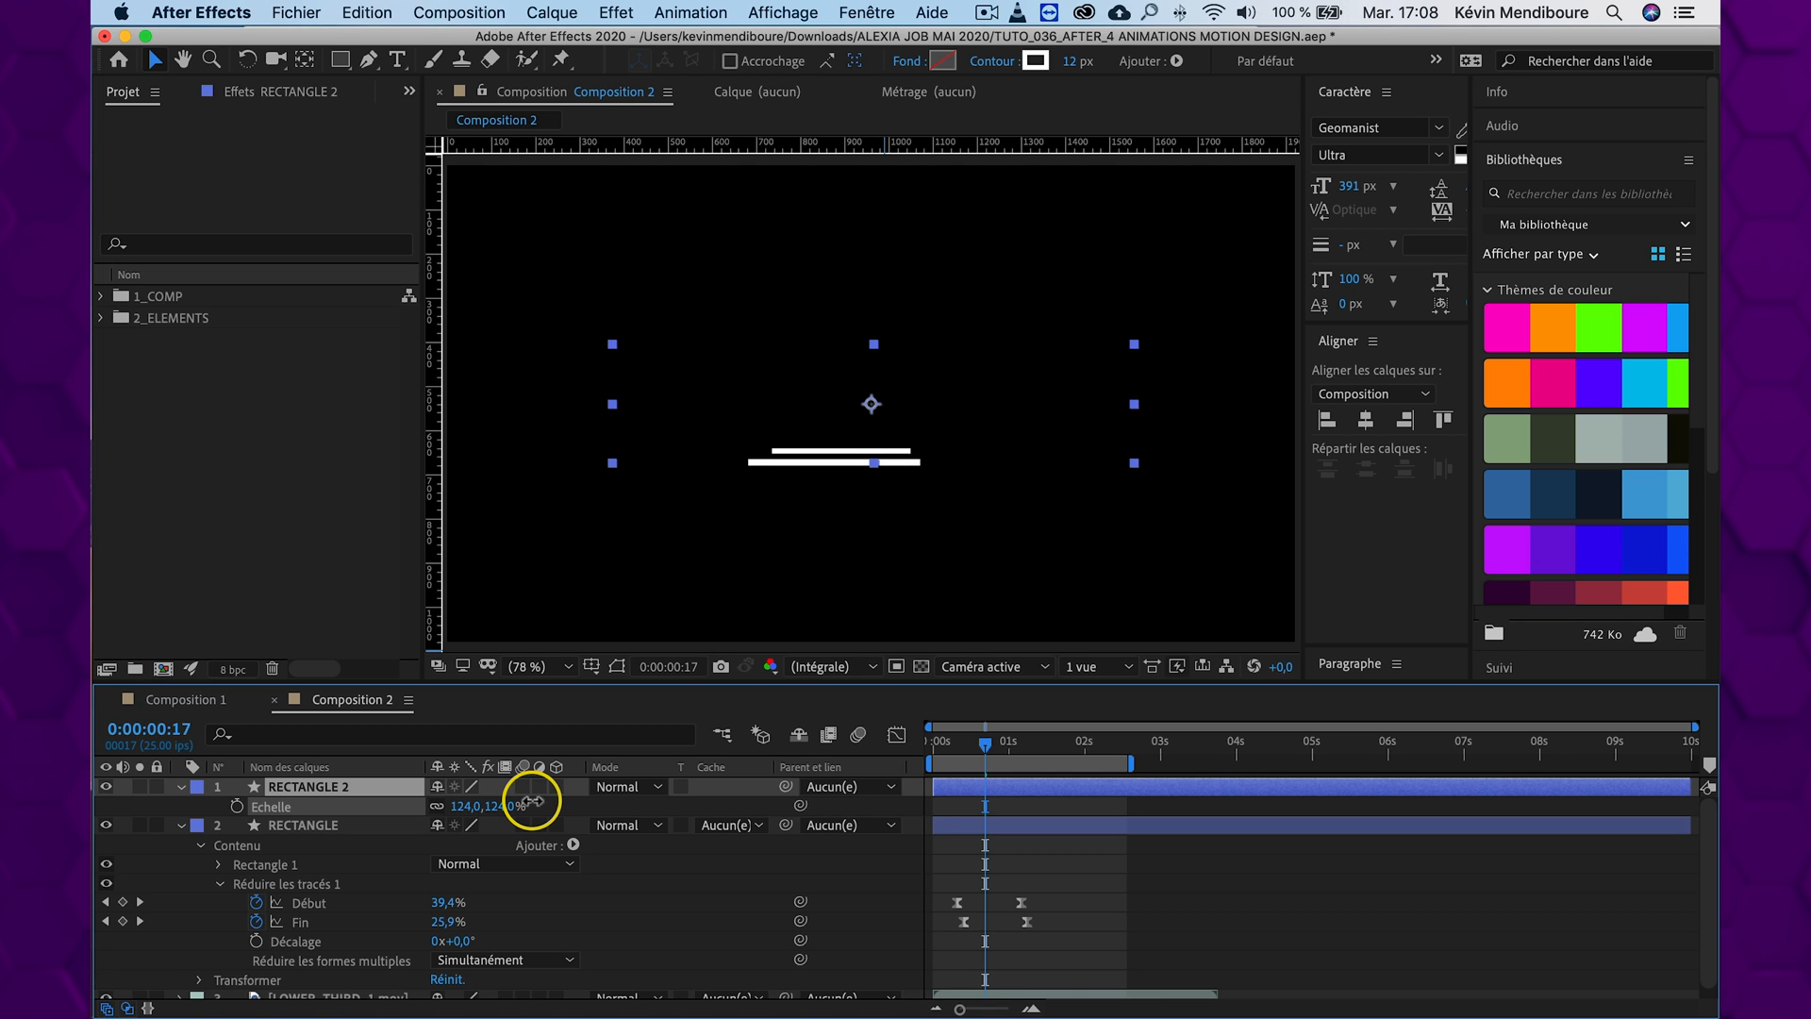
Set the RECTANGLE 2 layer's stroke width to 2 px and preview both lines together
key("Return")
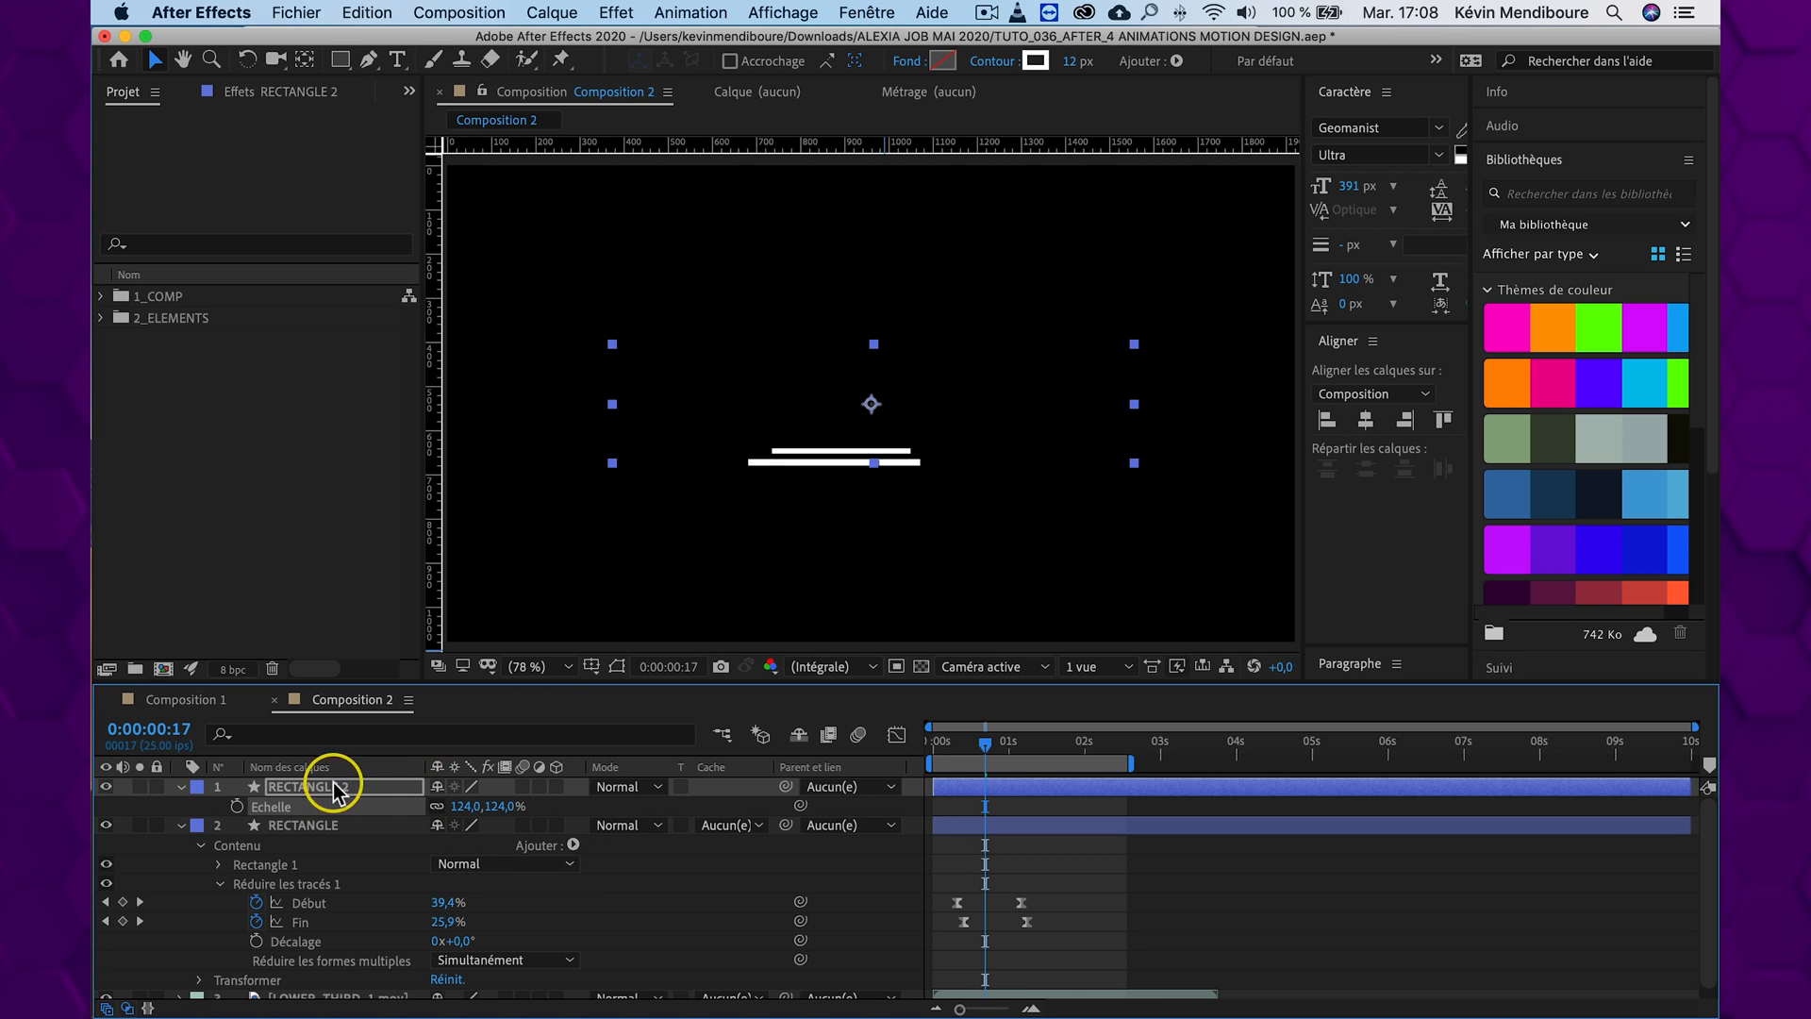
left_click(385, 792)
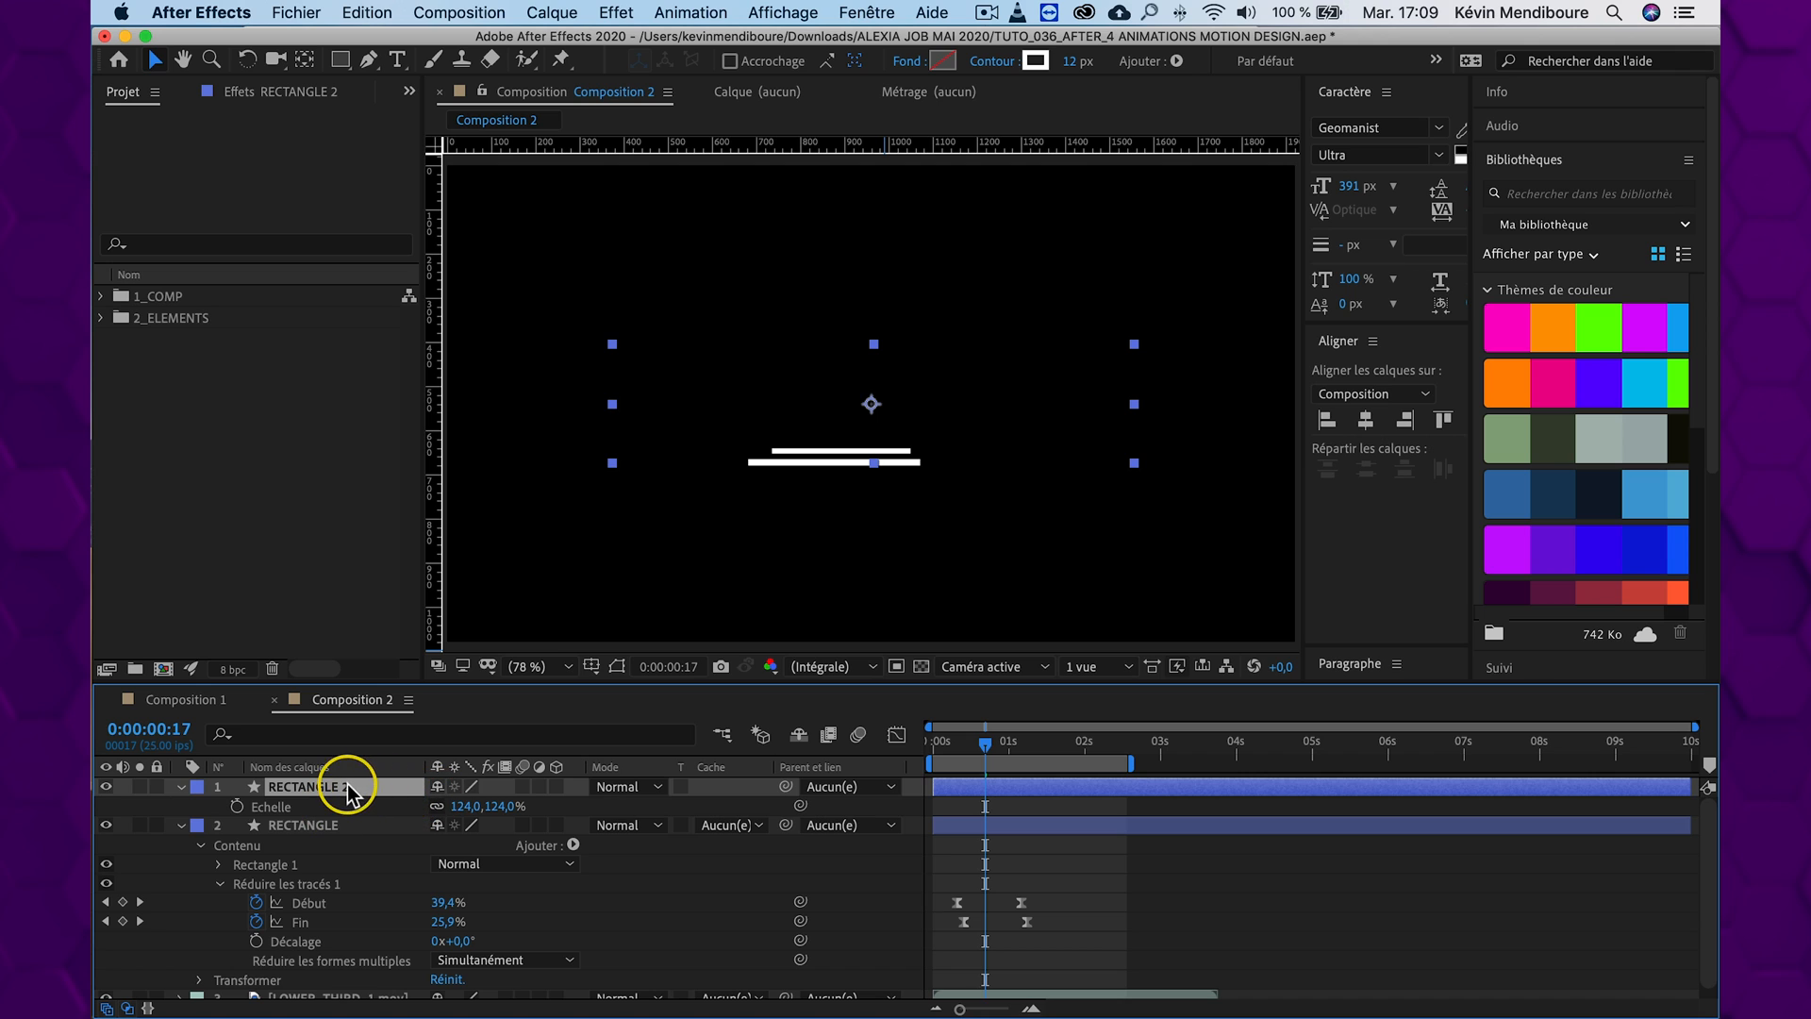
left_click(344, 59)
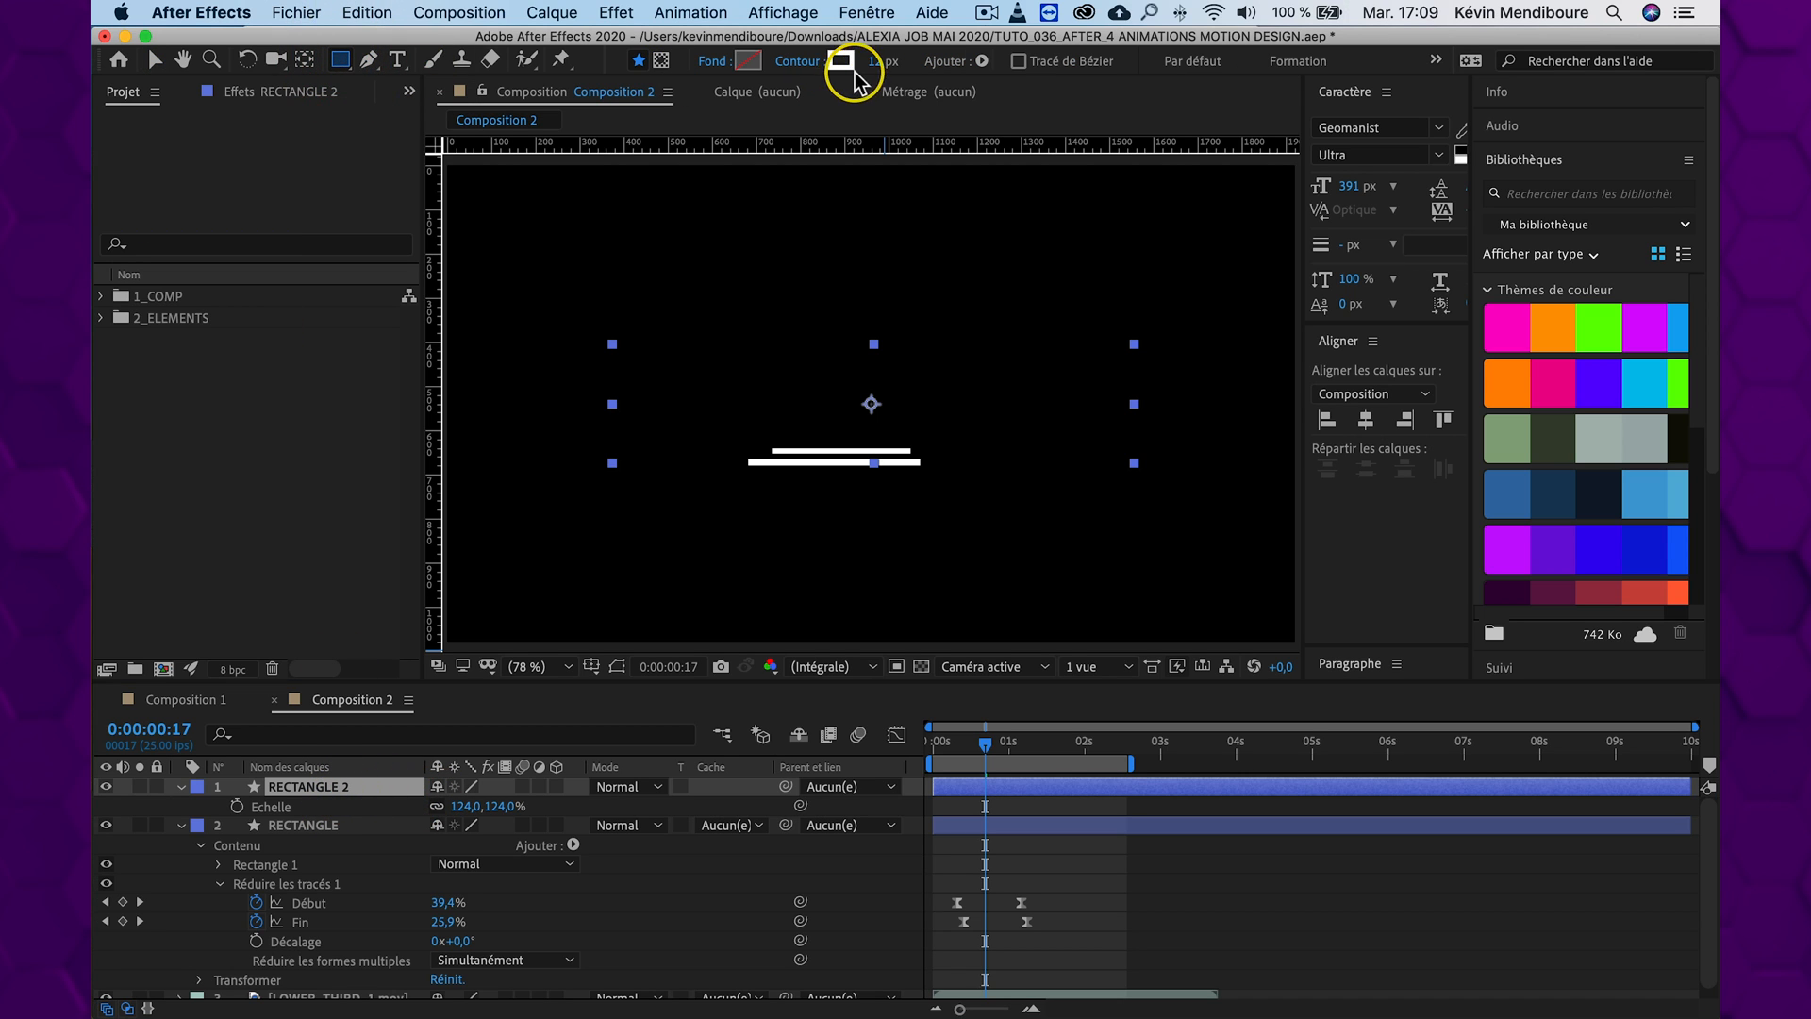
left_click_drag(885, 71, 858, 64)
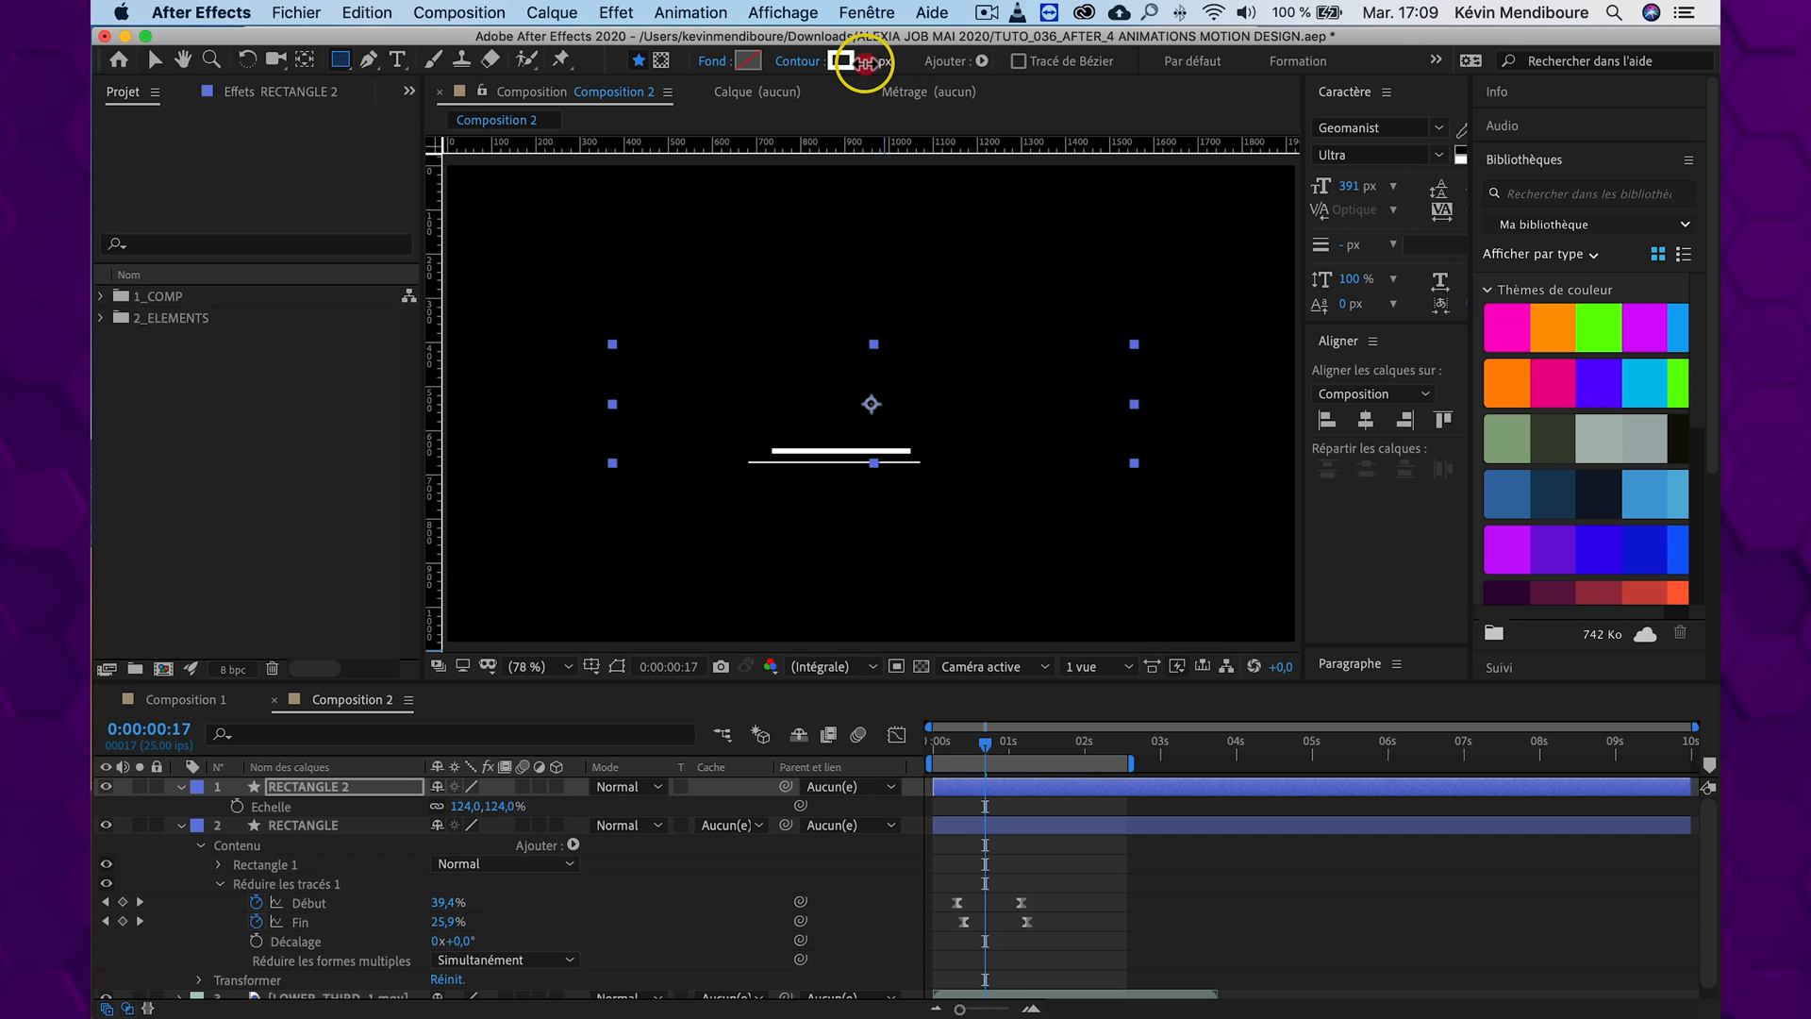
left_click(877, 60)
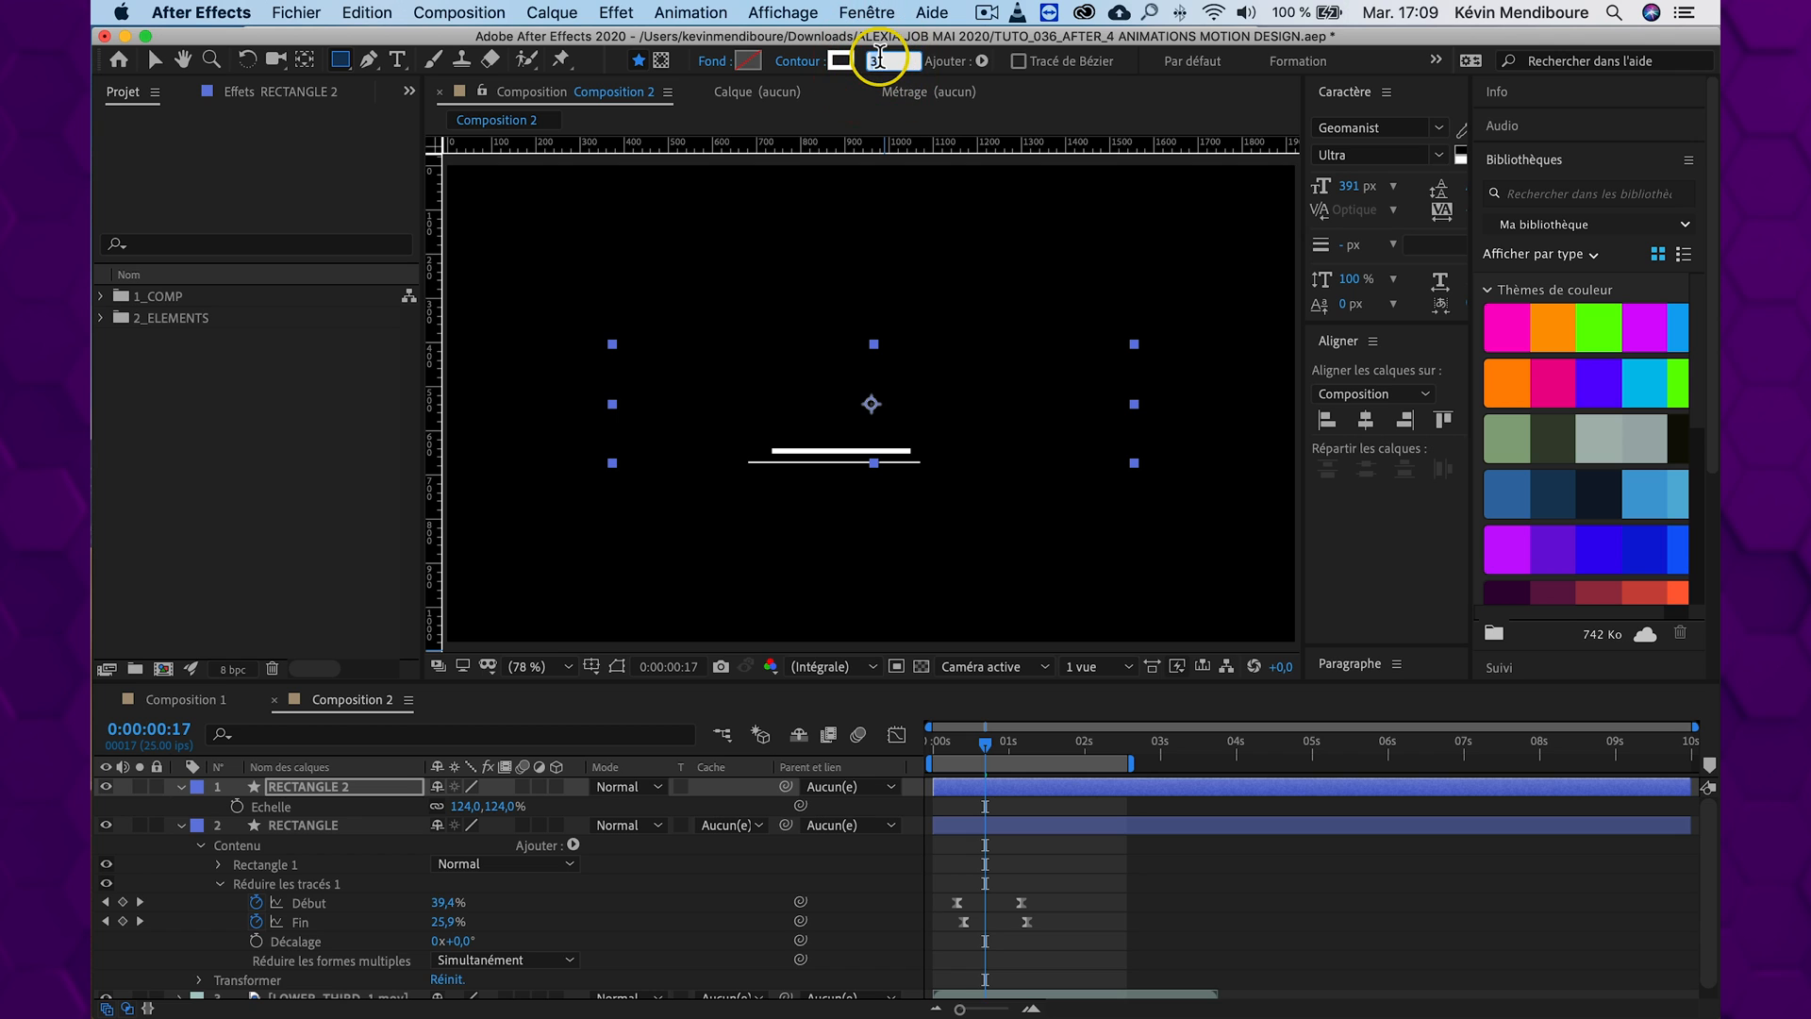
type("2")
key("Up")
key("Up")
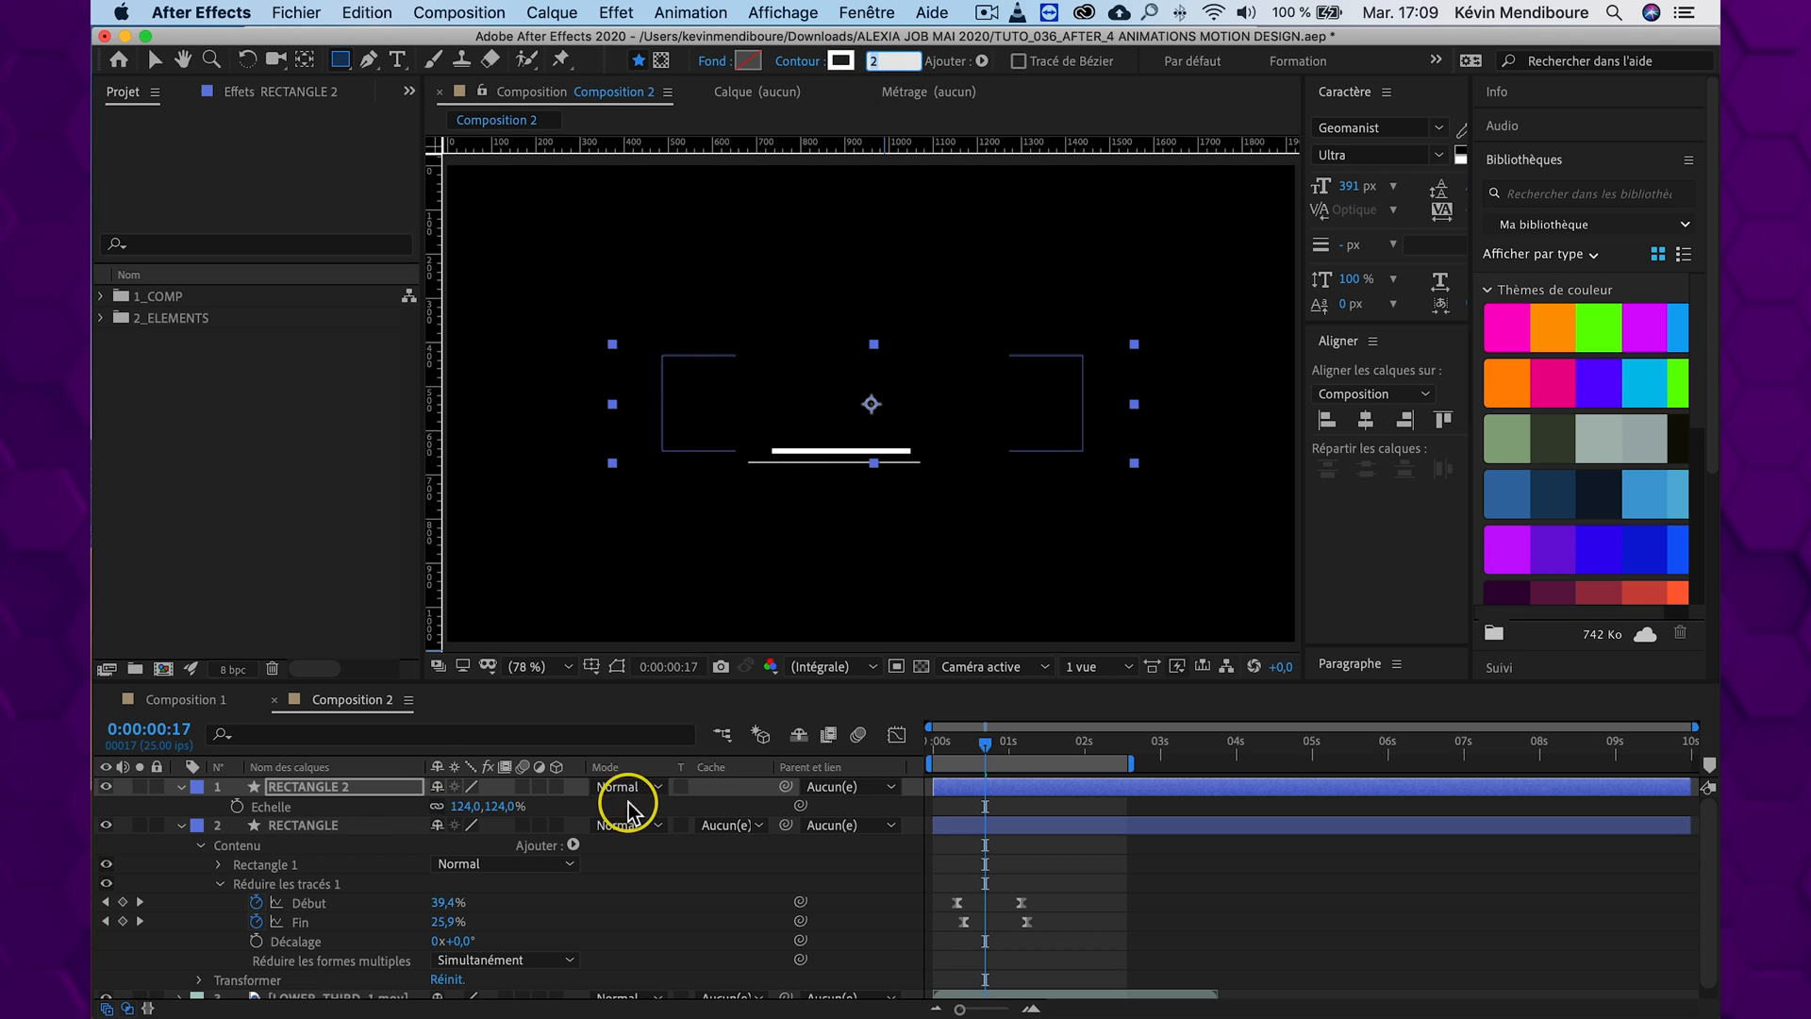
left_click(609, 797)
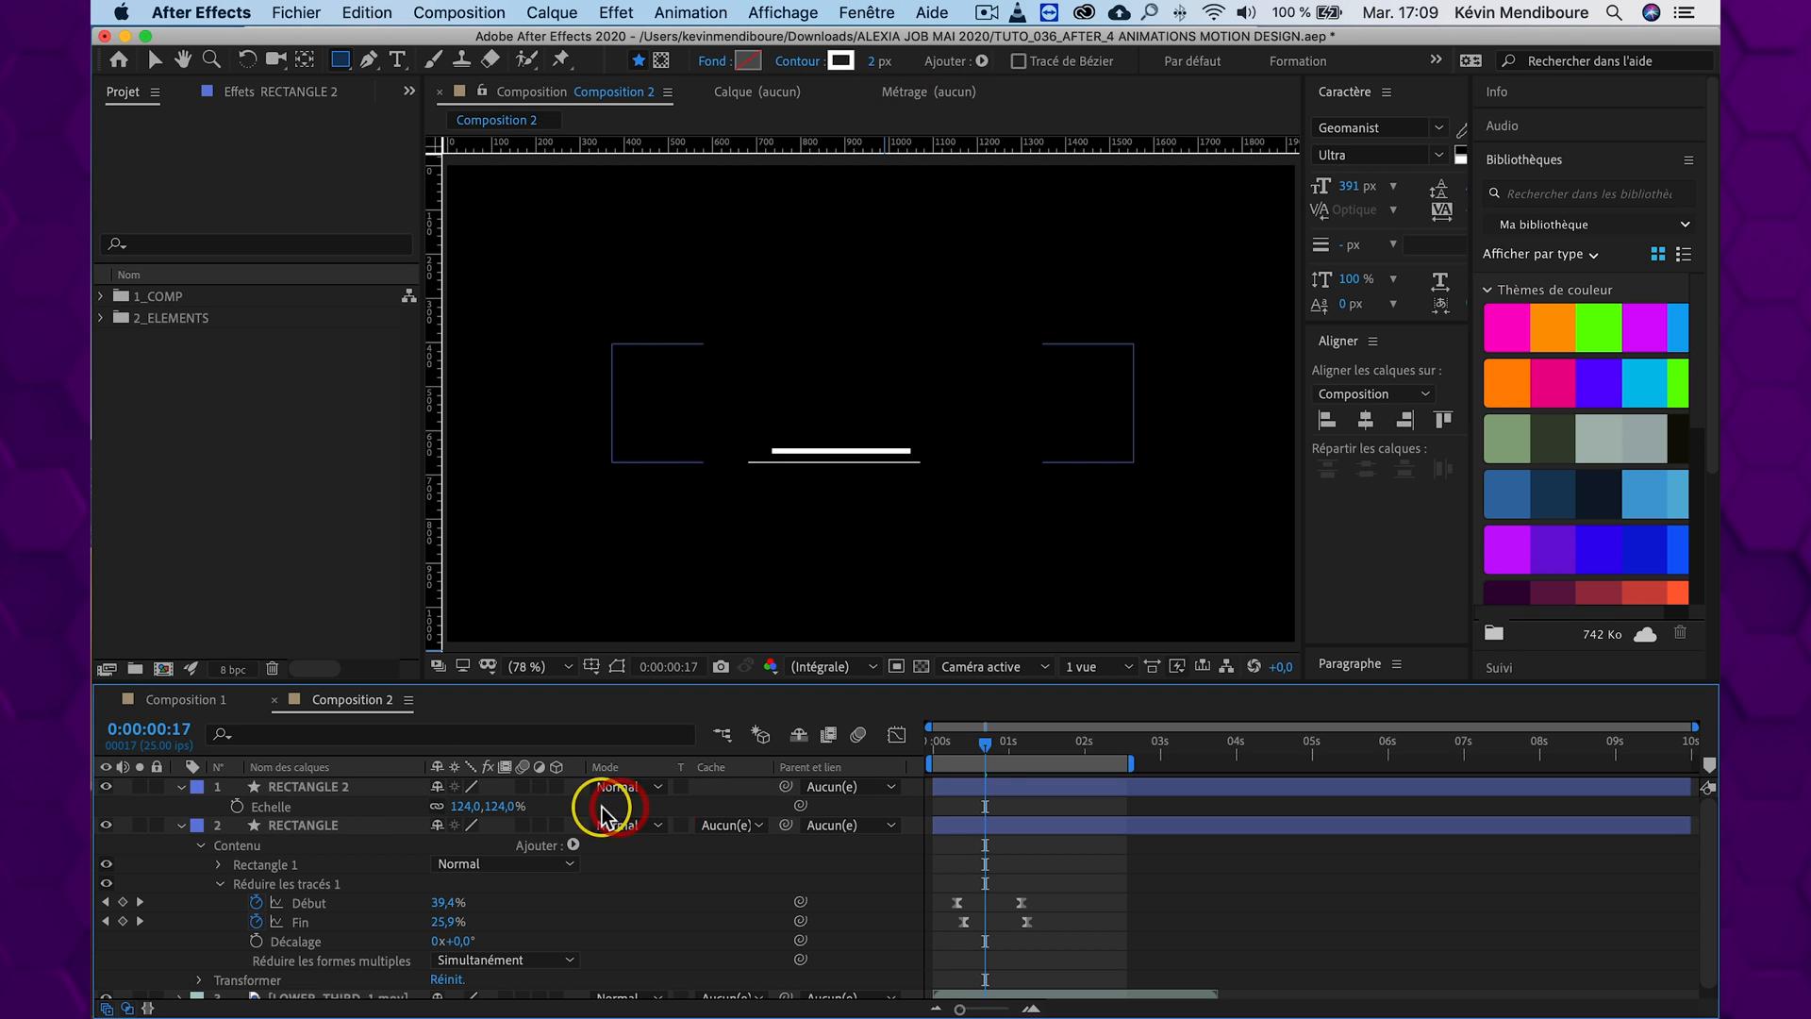
left_click(922, 745)
left_click_drag(933, 745, 990, 745)
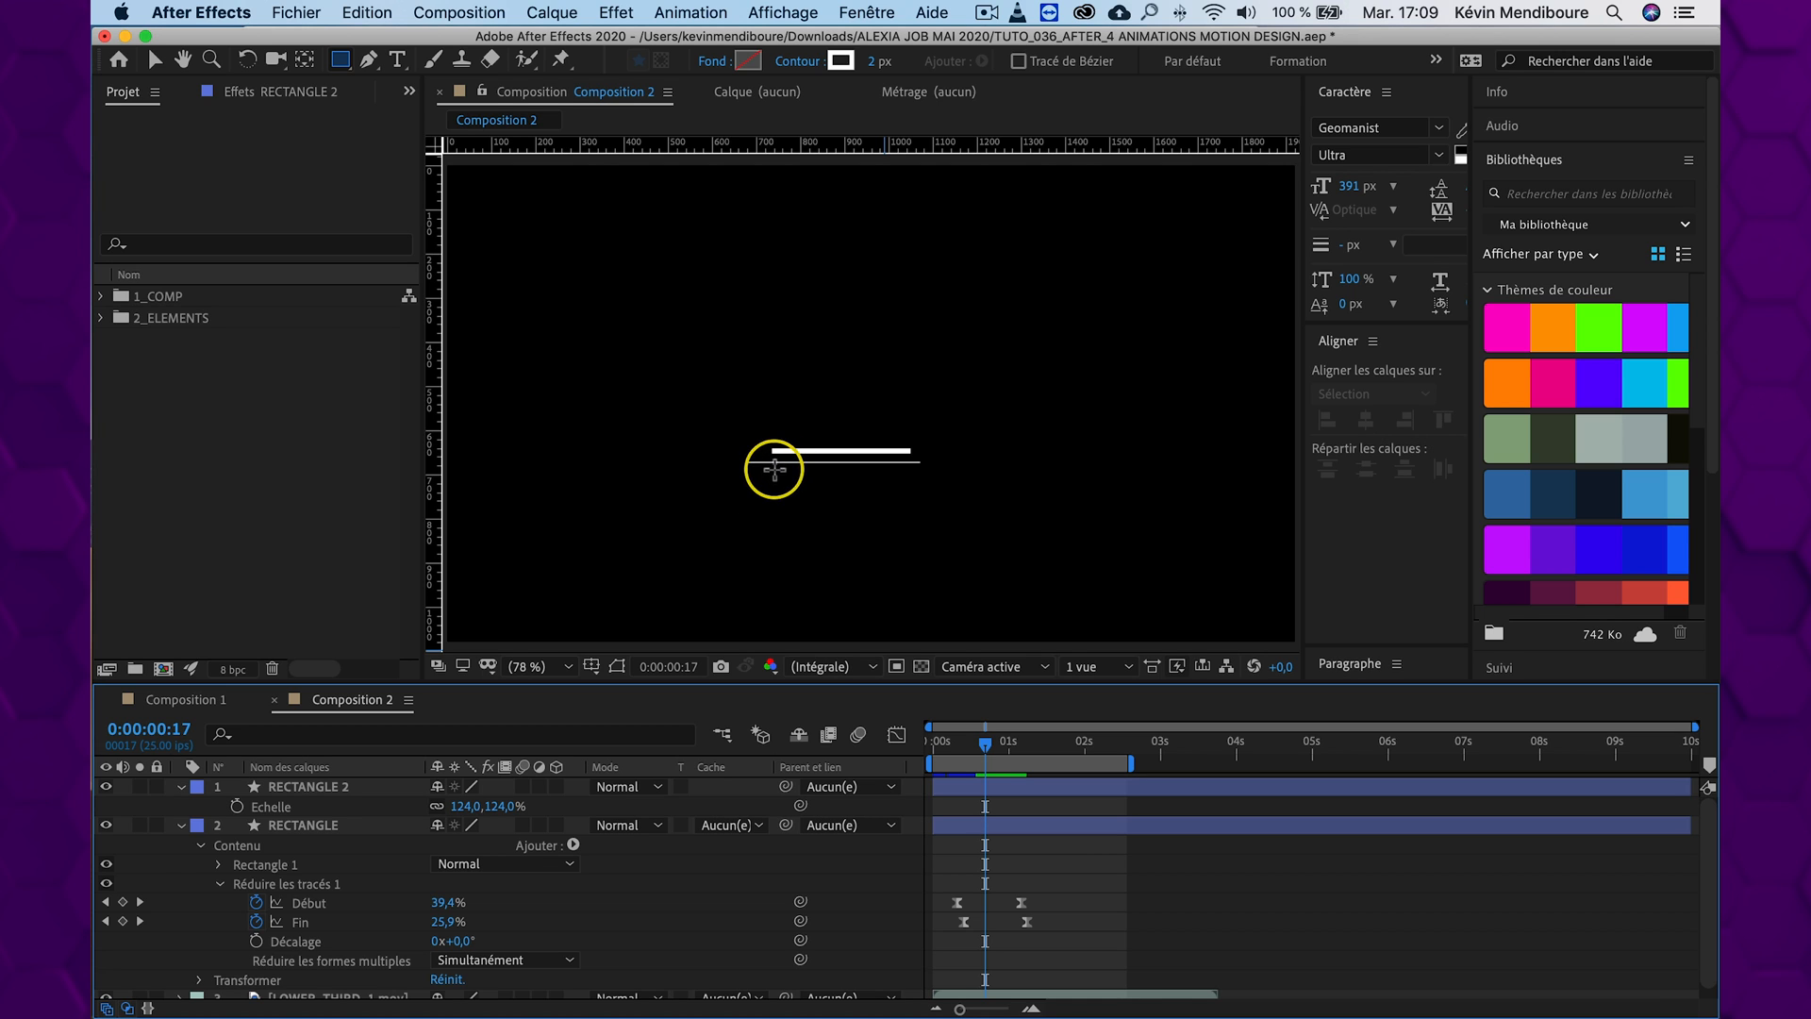
Rename the RECTANGLE 2 layer as RECTANGLE EXT and expand its Réduire les tracés 1 settings
key("v")
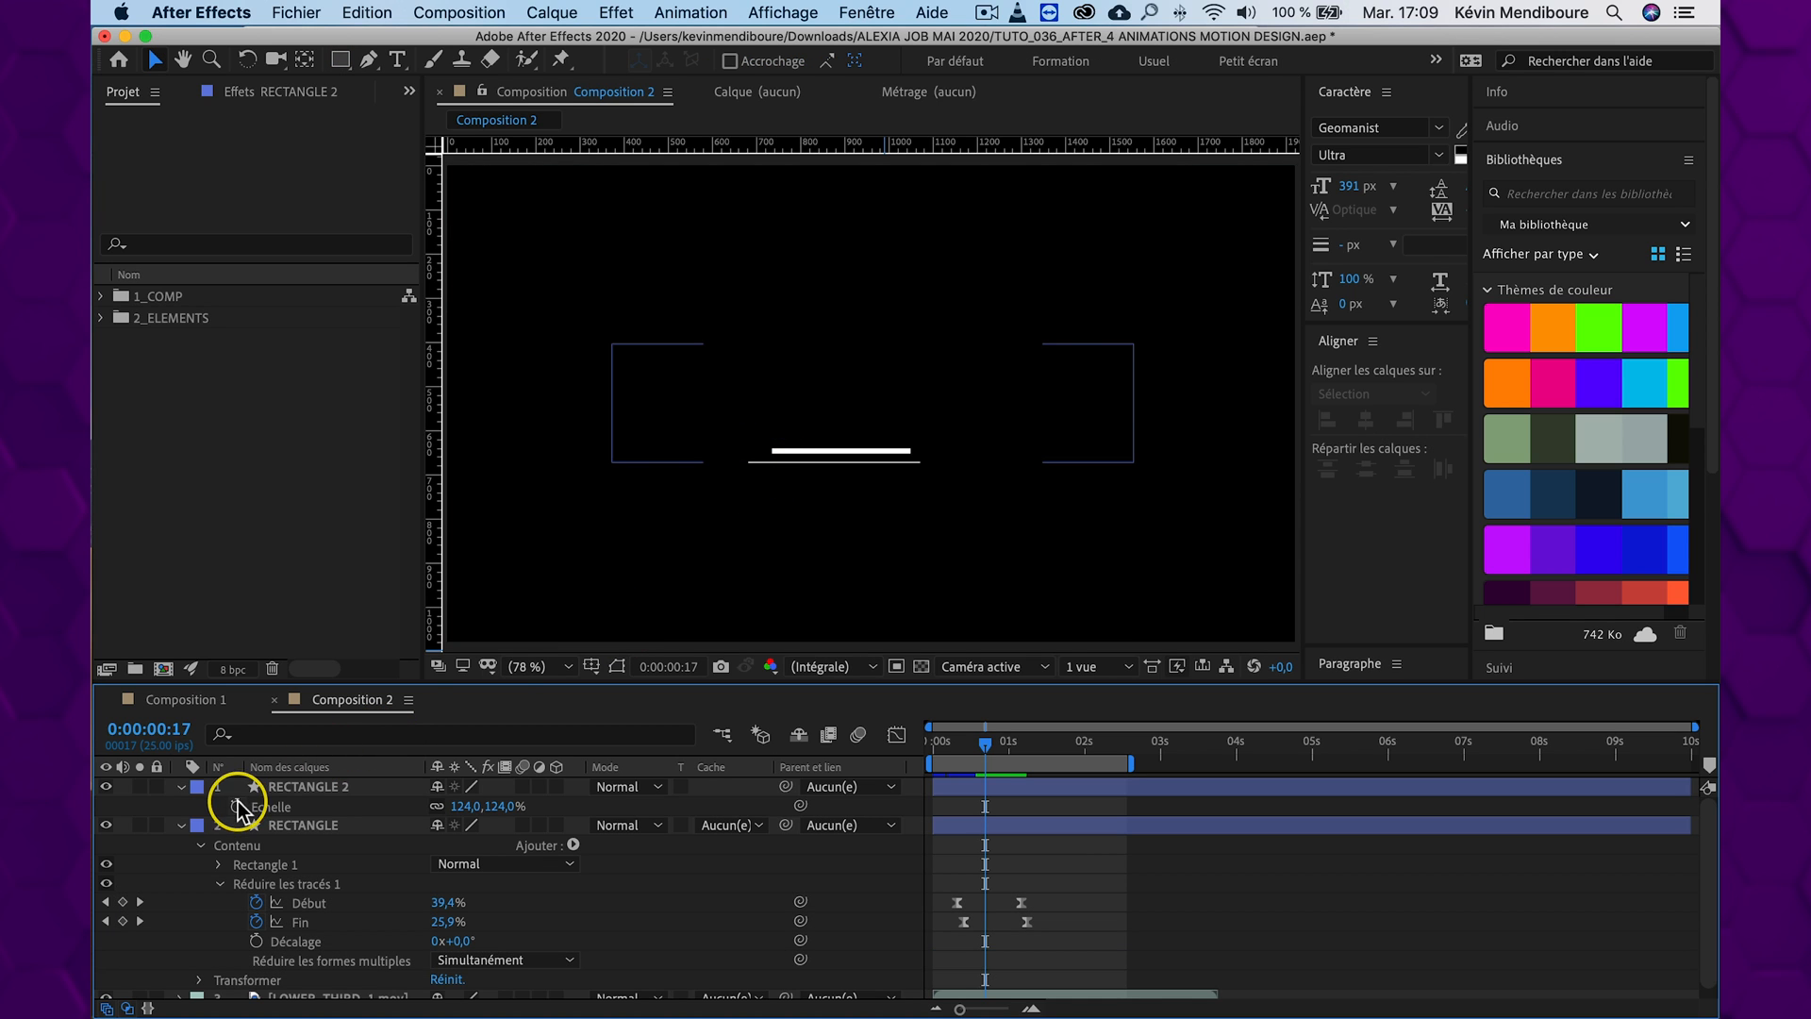
left_click(181, 788)
left_click(181, 788)
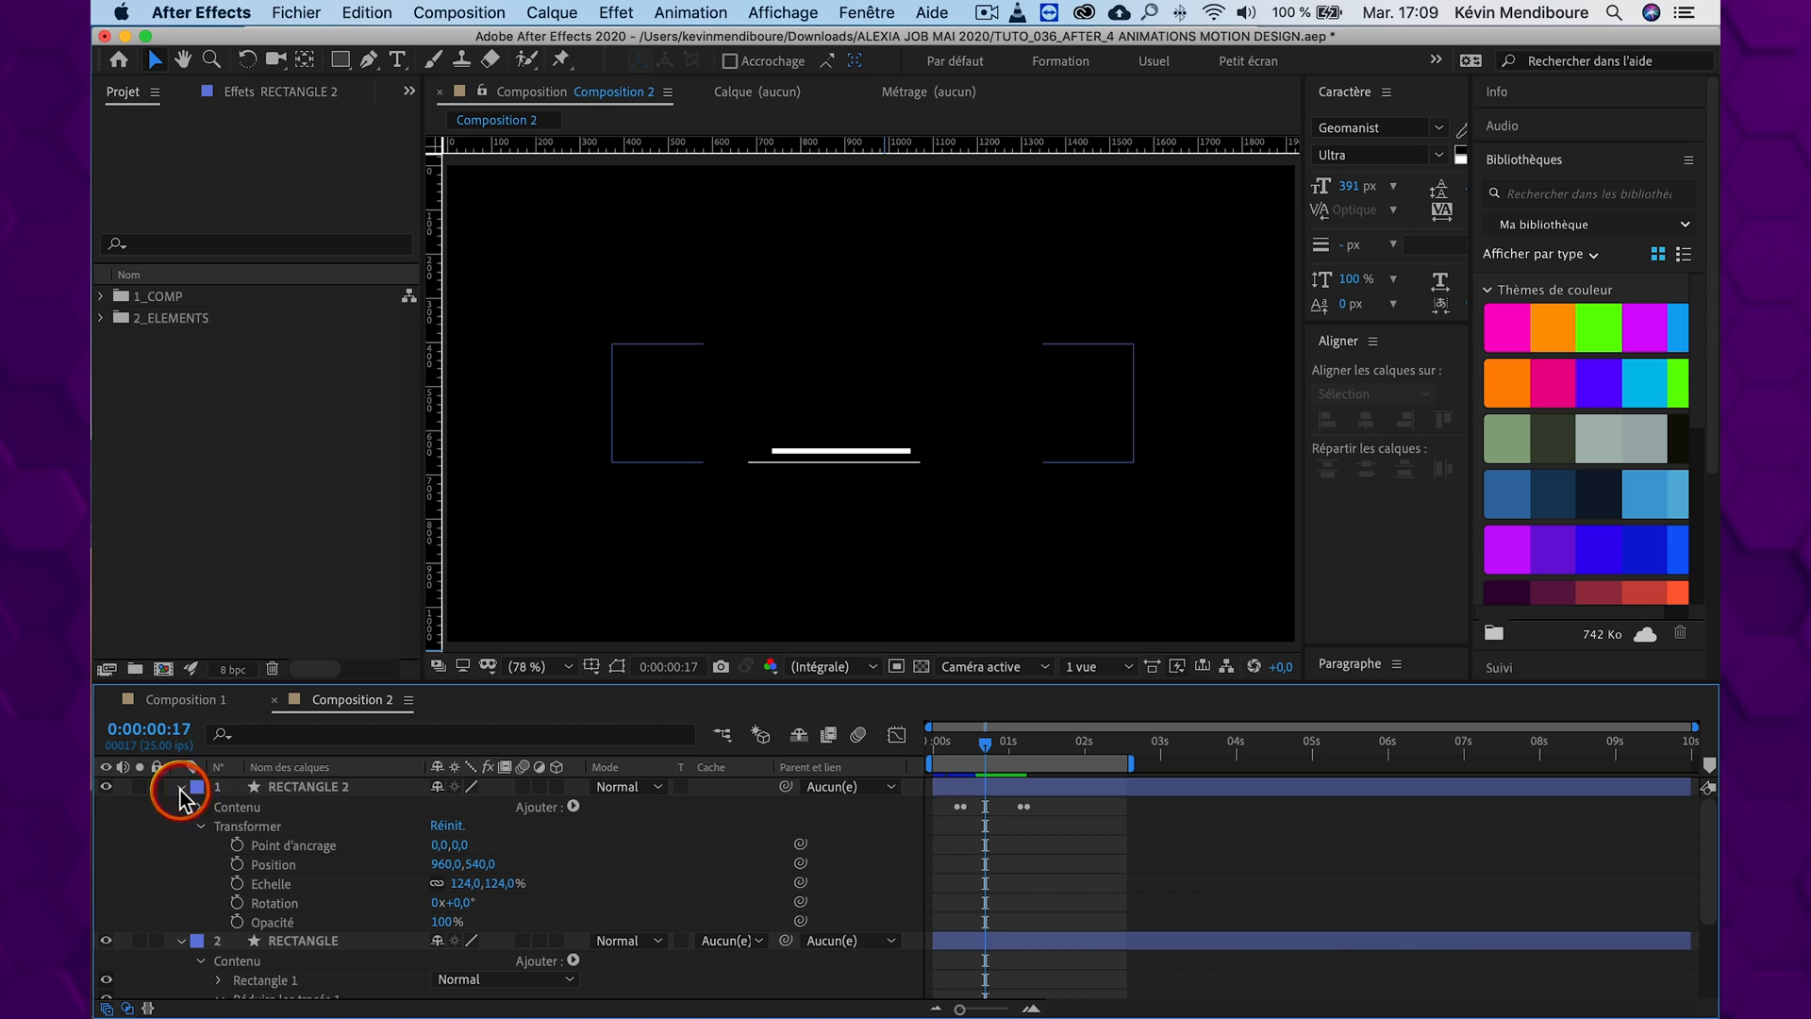
left_click(306, 787)
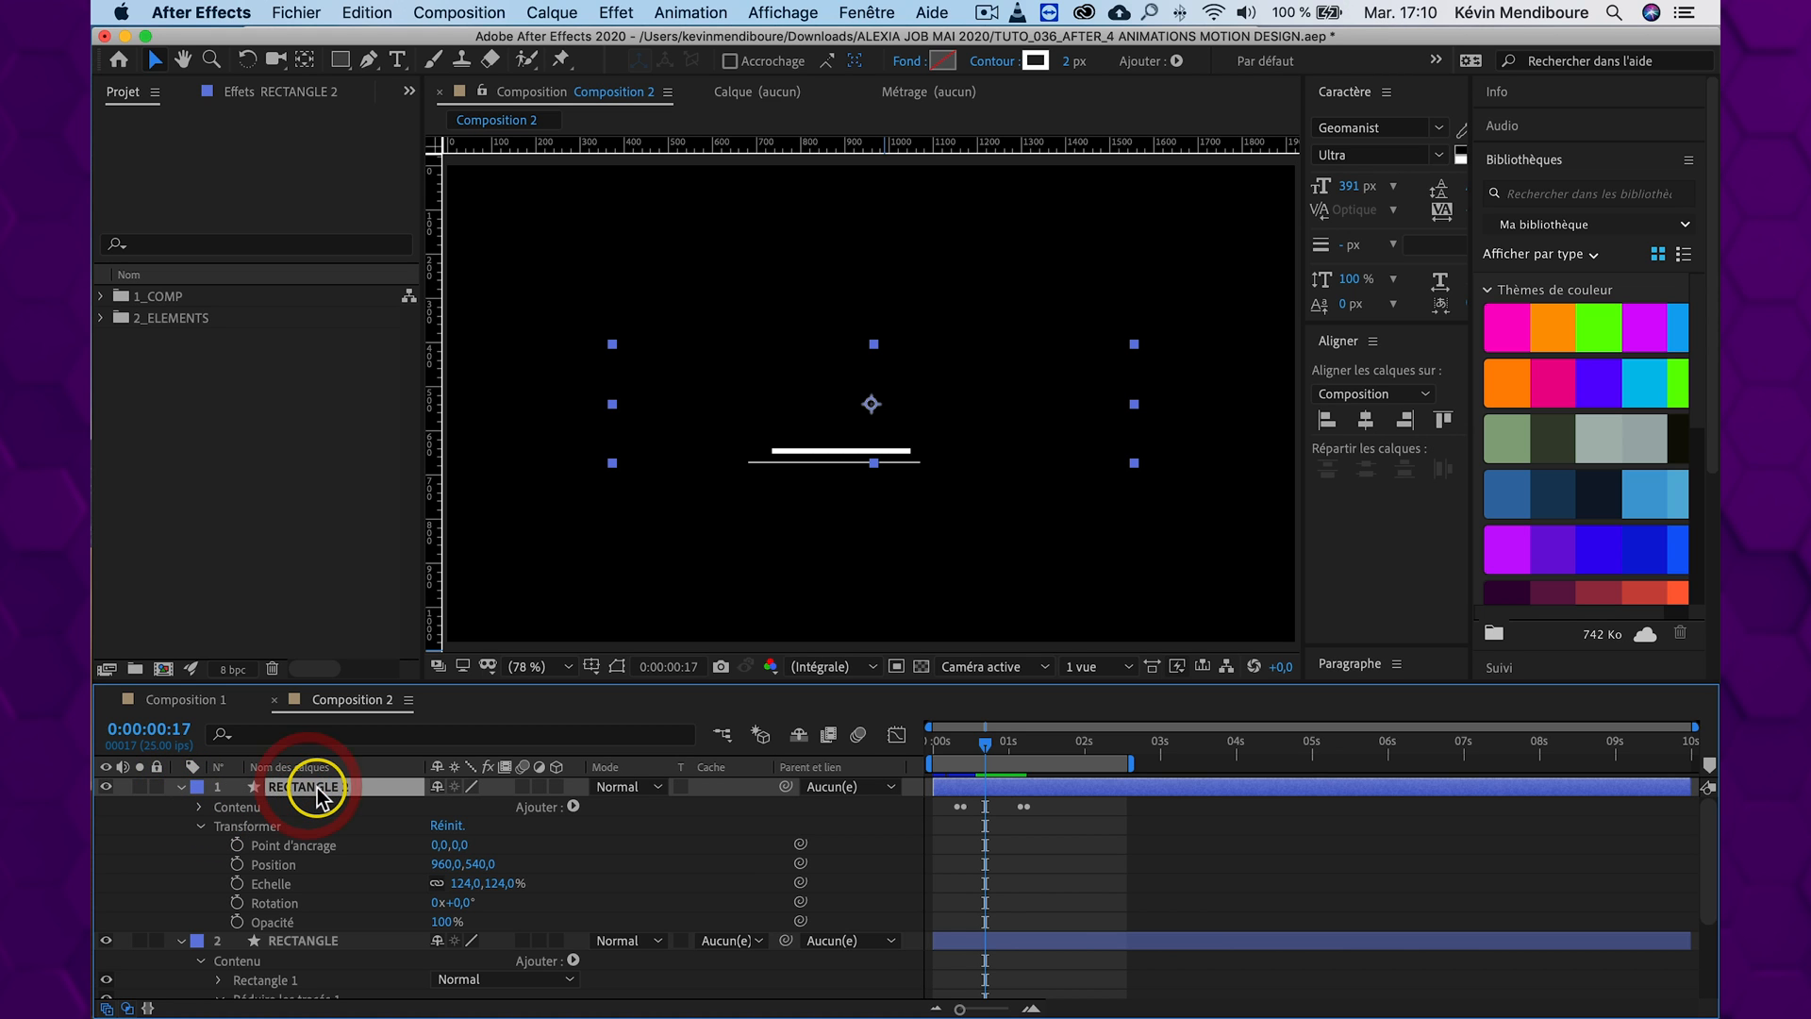
key("Return")
type("RECTANGLE EXT")
key("Return")
left_click(200, 808)
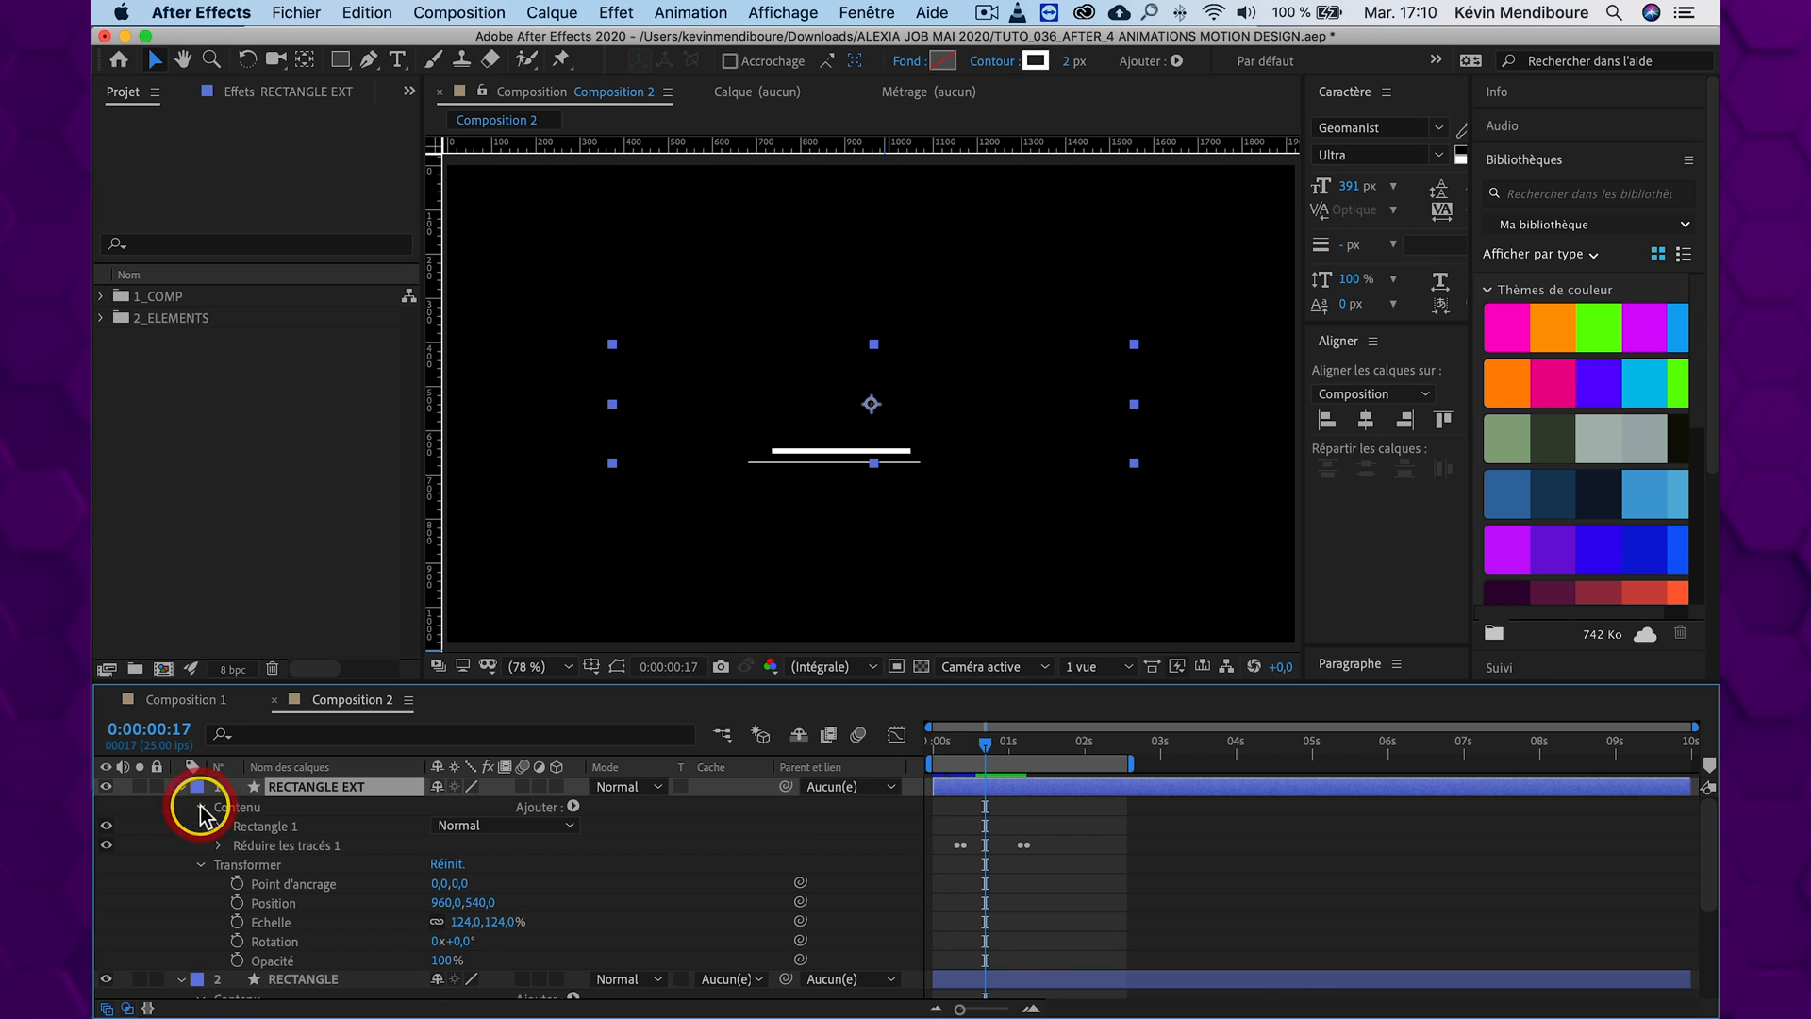
left_click(218, 846)
Try a Trim Paths Décalage of 0x+90° on RECTANGLE EXT and preview it from the start
key("super+z")
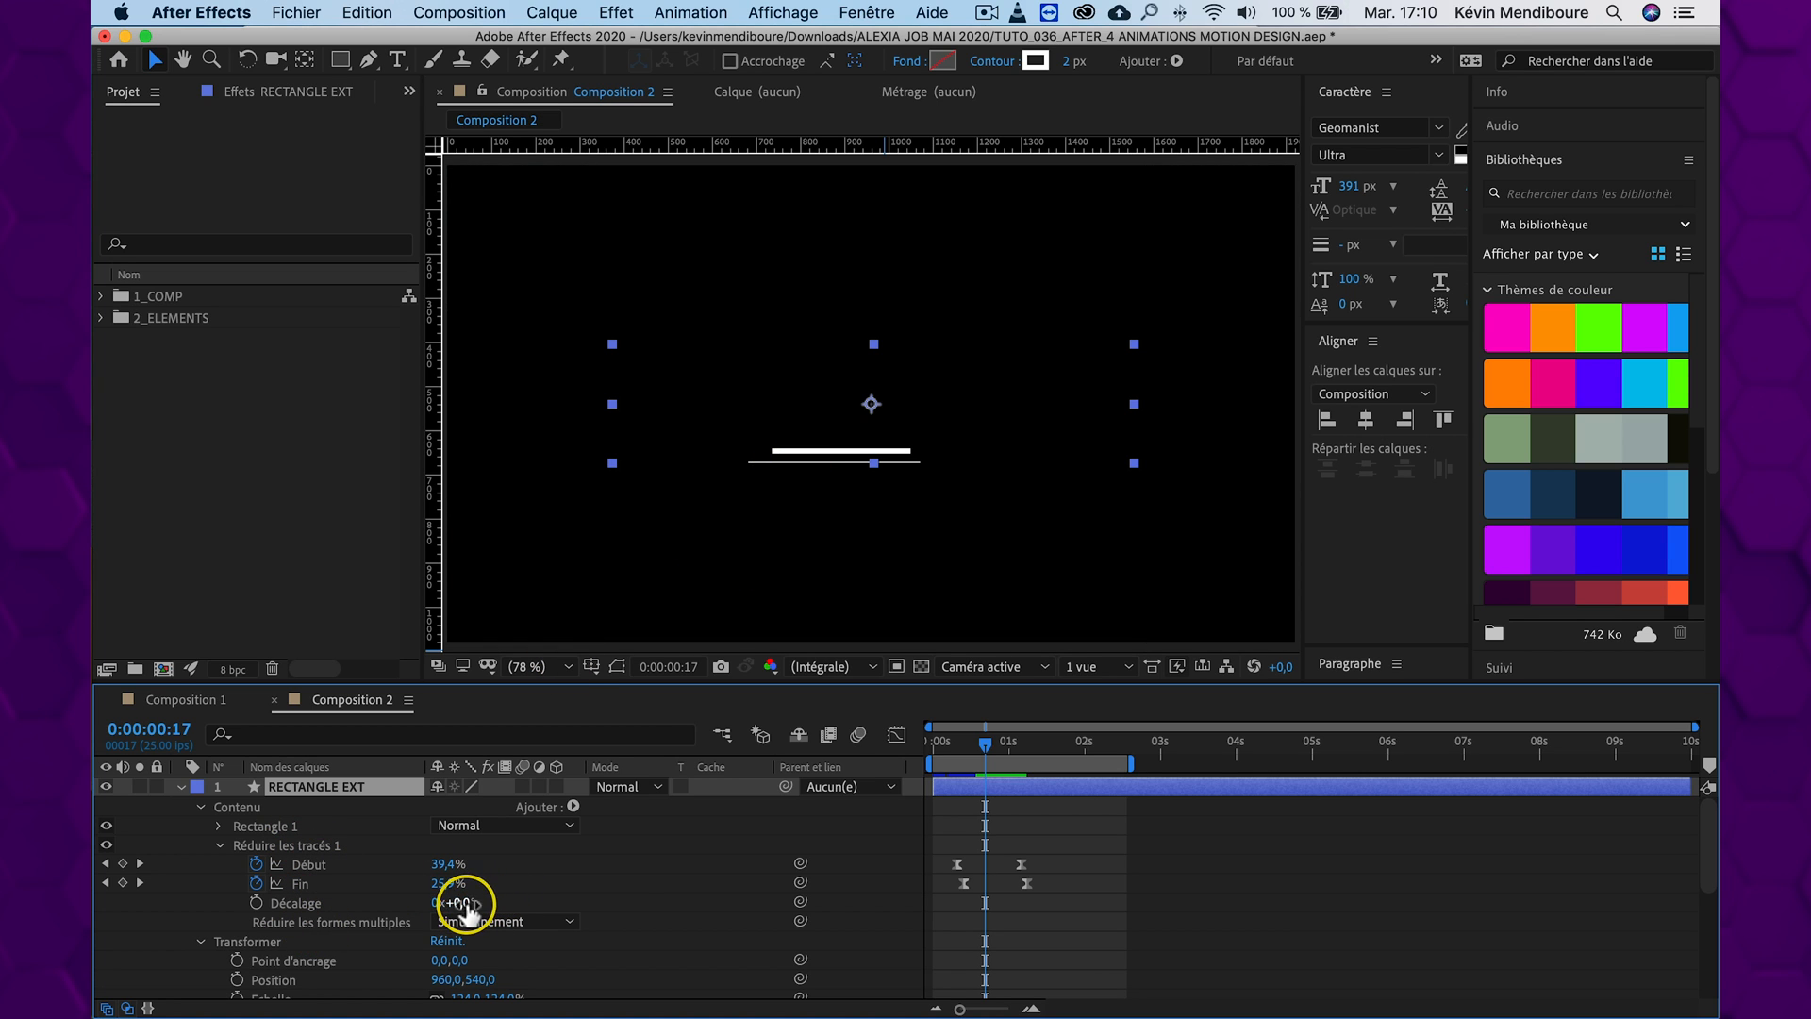
left_click_drag(465, 907, 471, 904)
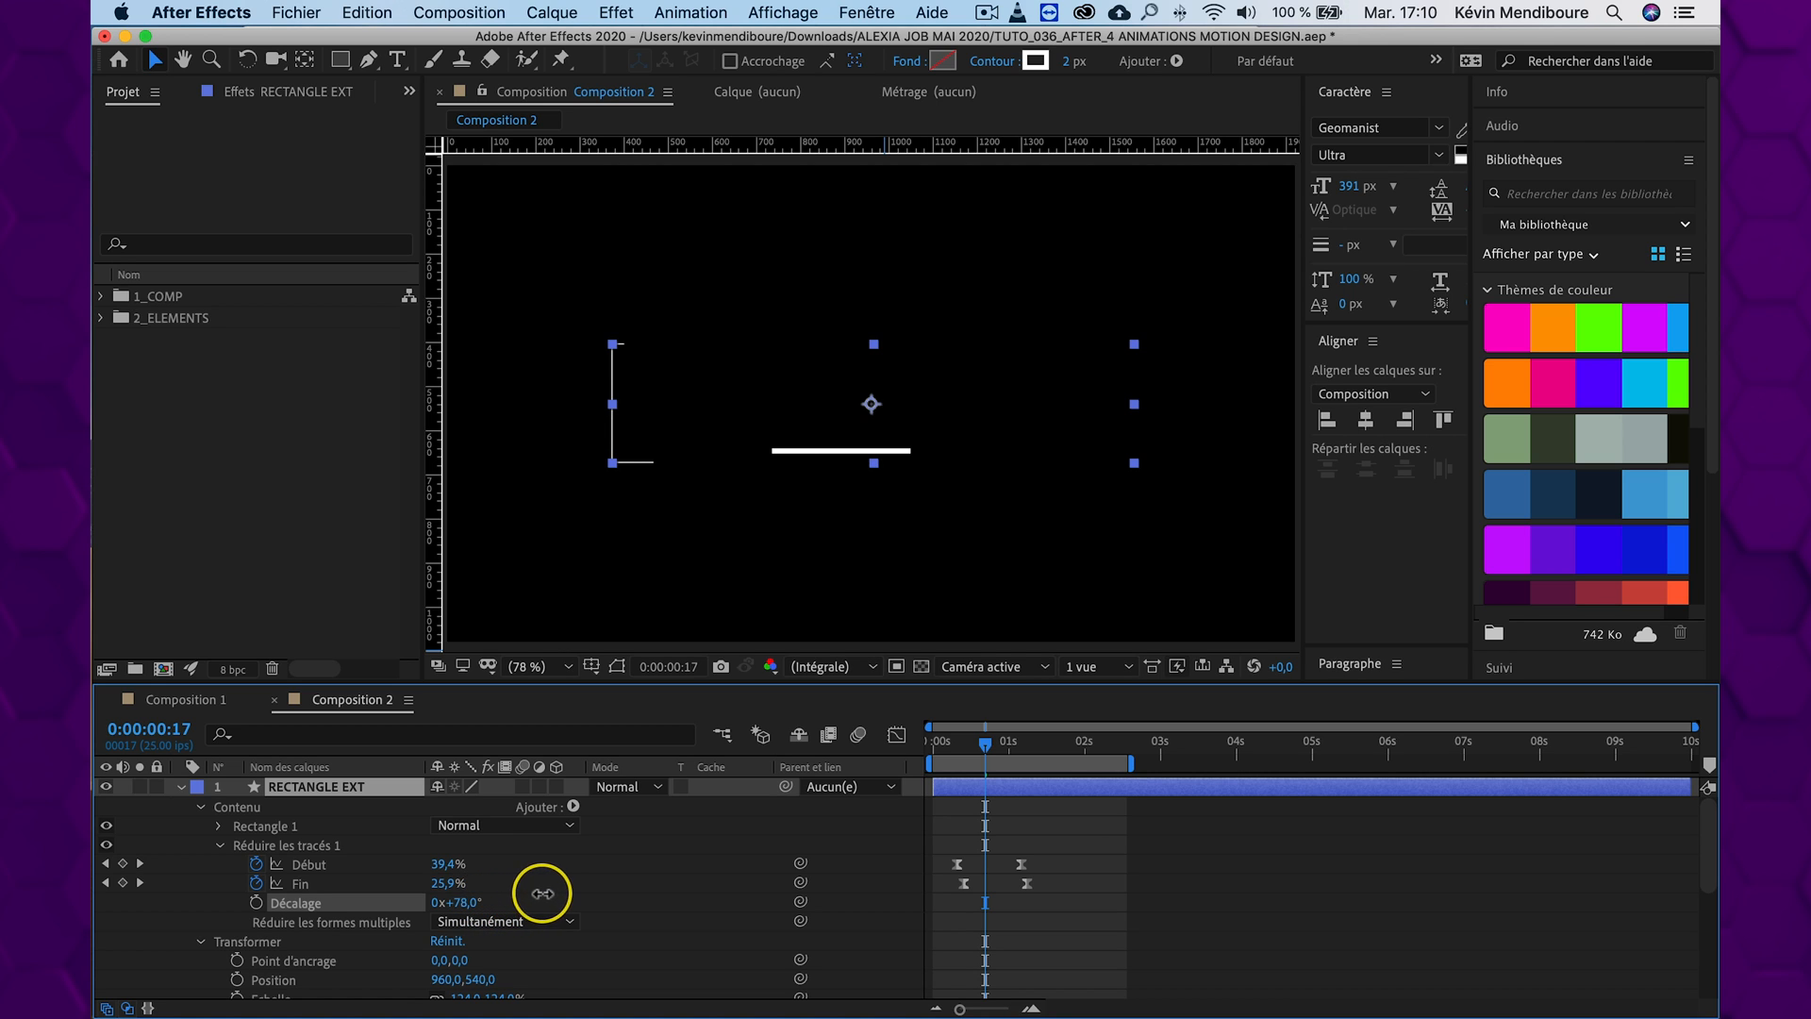
left_click_drag(553, 892, 510, 901)
left_click_drag(987, 737, 931, 743)
key("space")
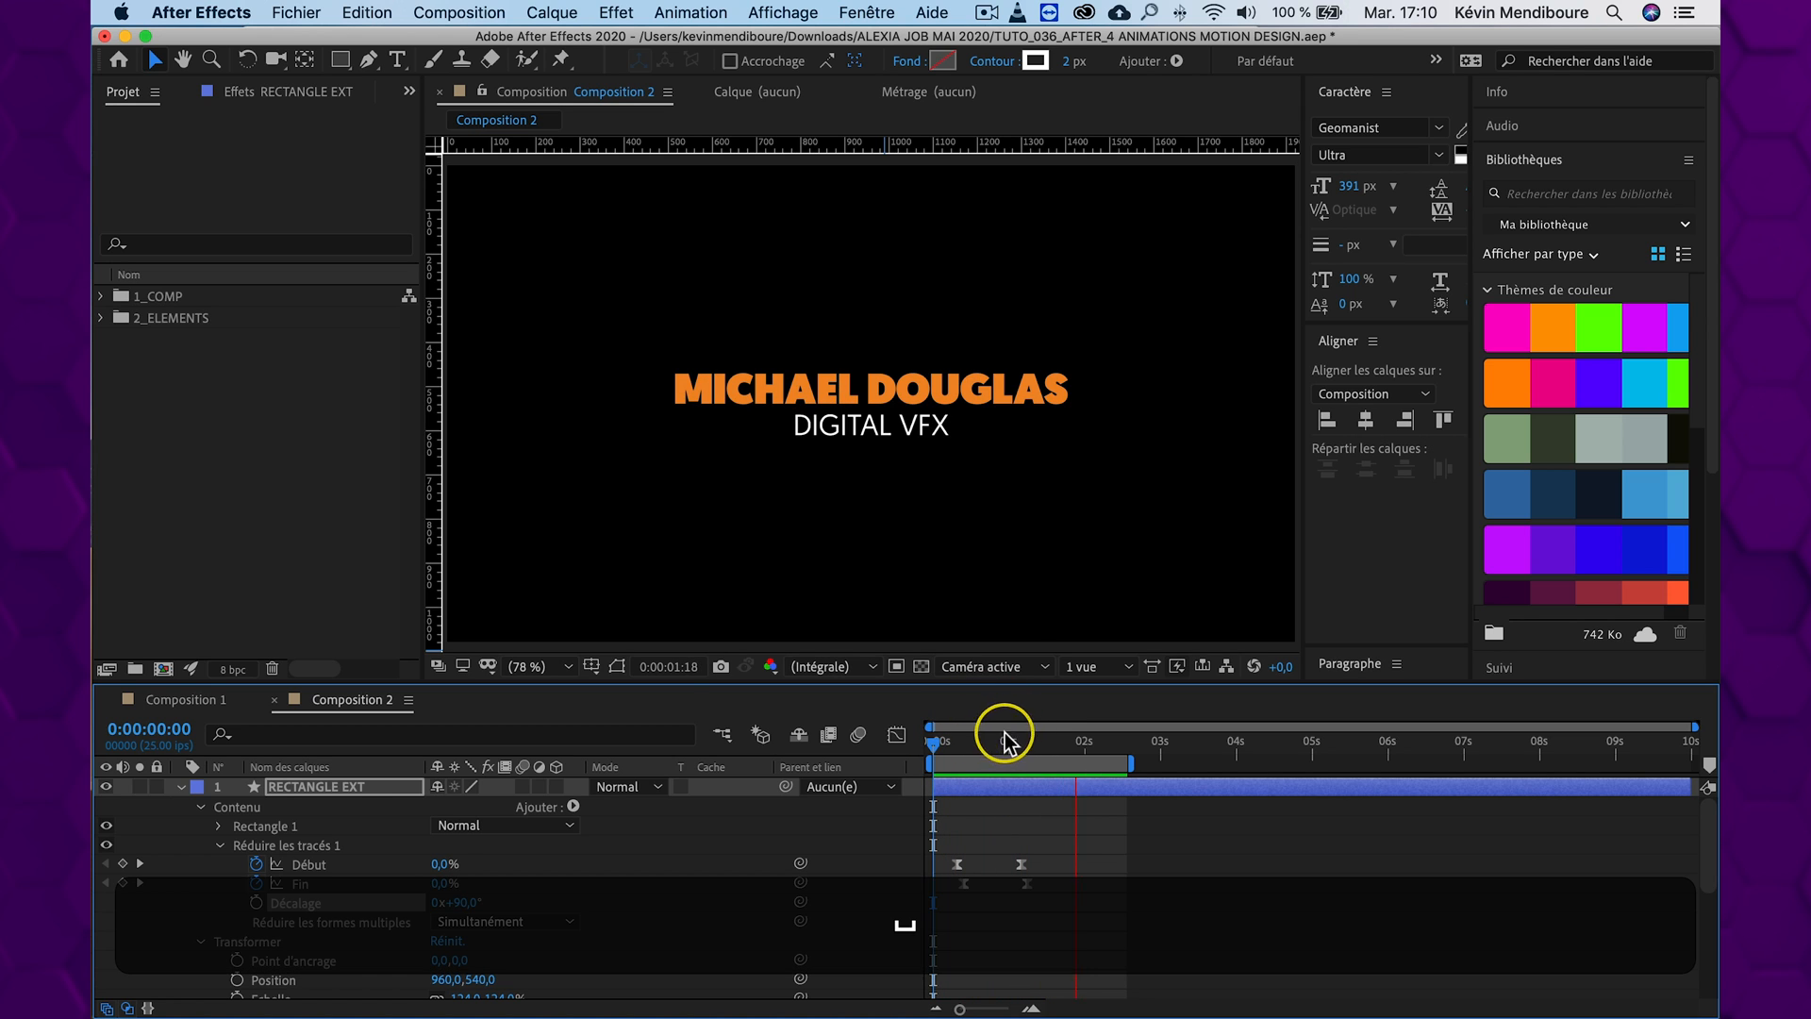
At 0:00:00:18, set RECTANGLE EXT's Trim Paths Décalage to 0x+19° and preview the animation from the start
left_click(987, 741)
left_click_drag(986, 736, 985, 735)
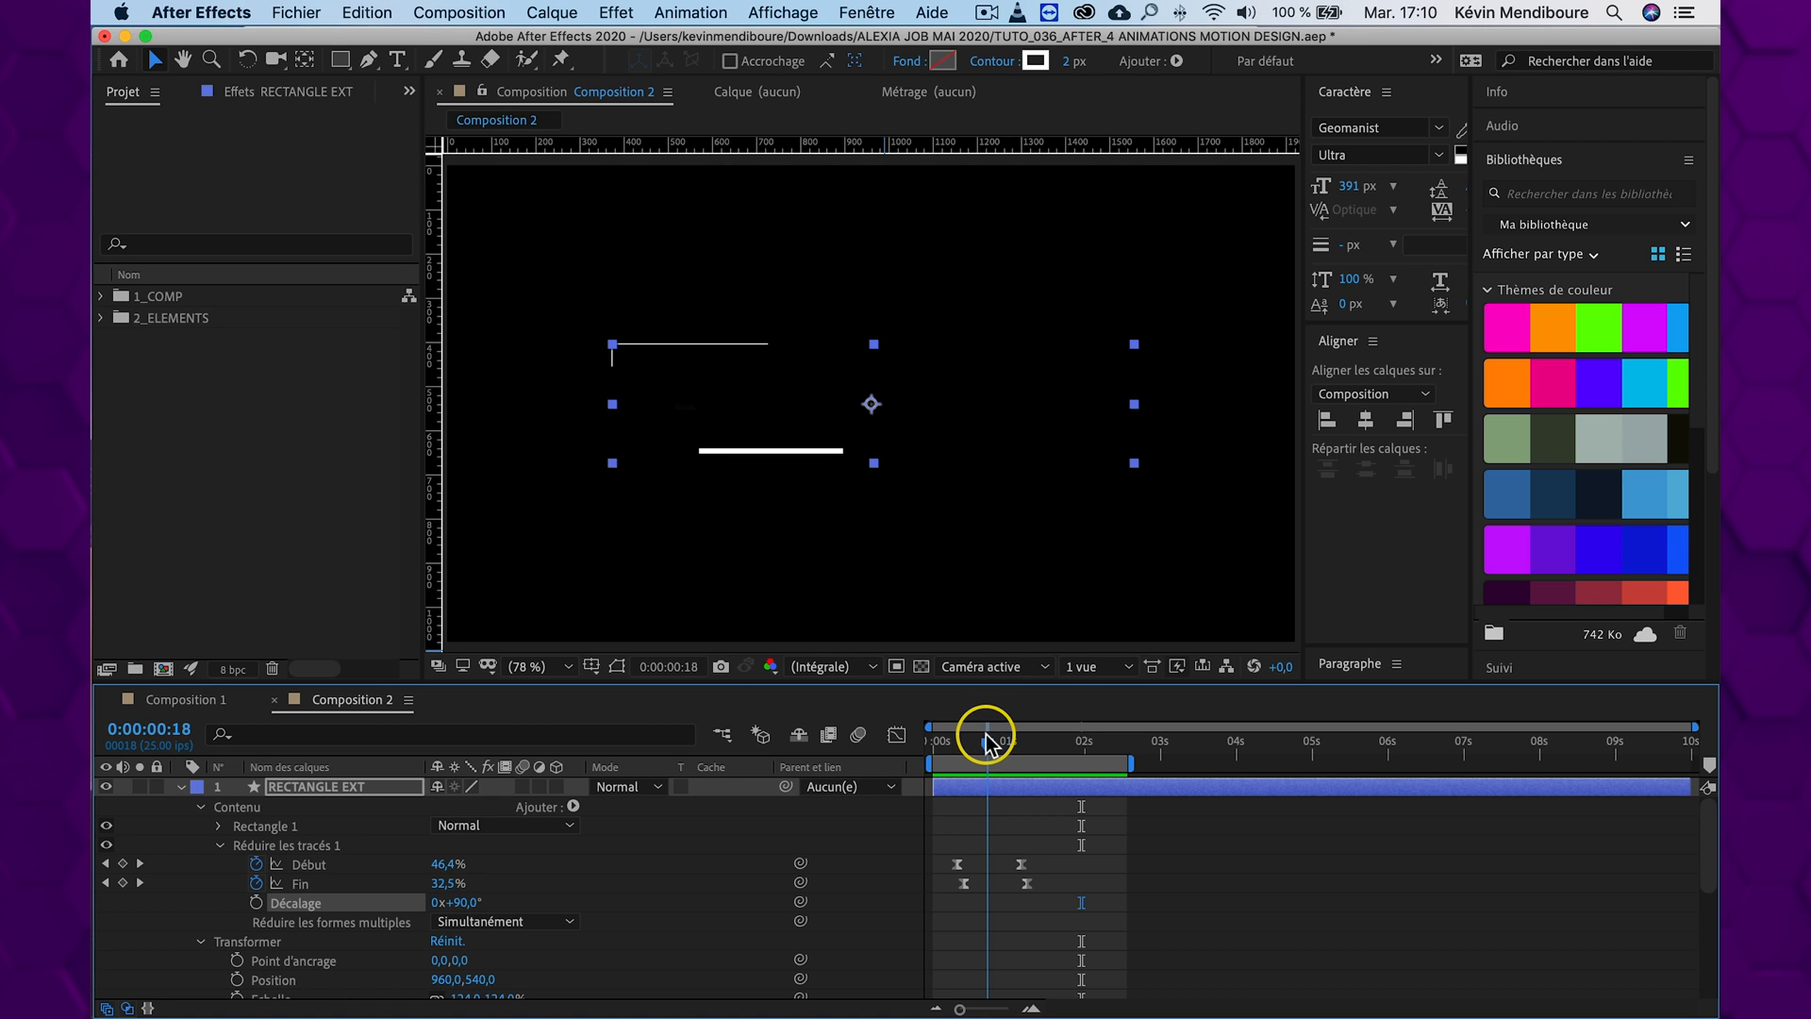
left_click_drag(472, 903, 434, 903)
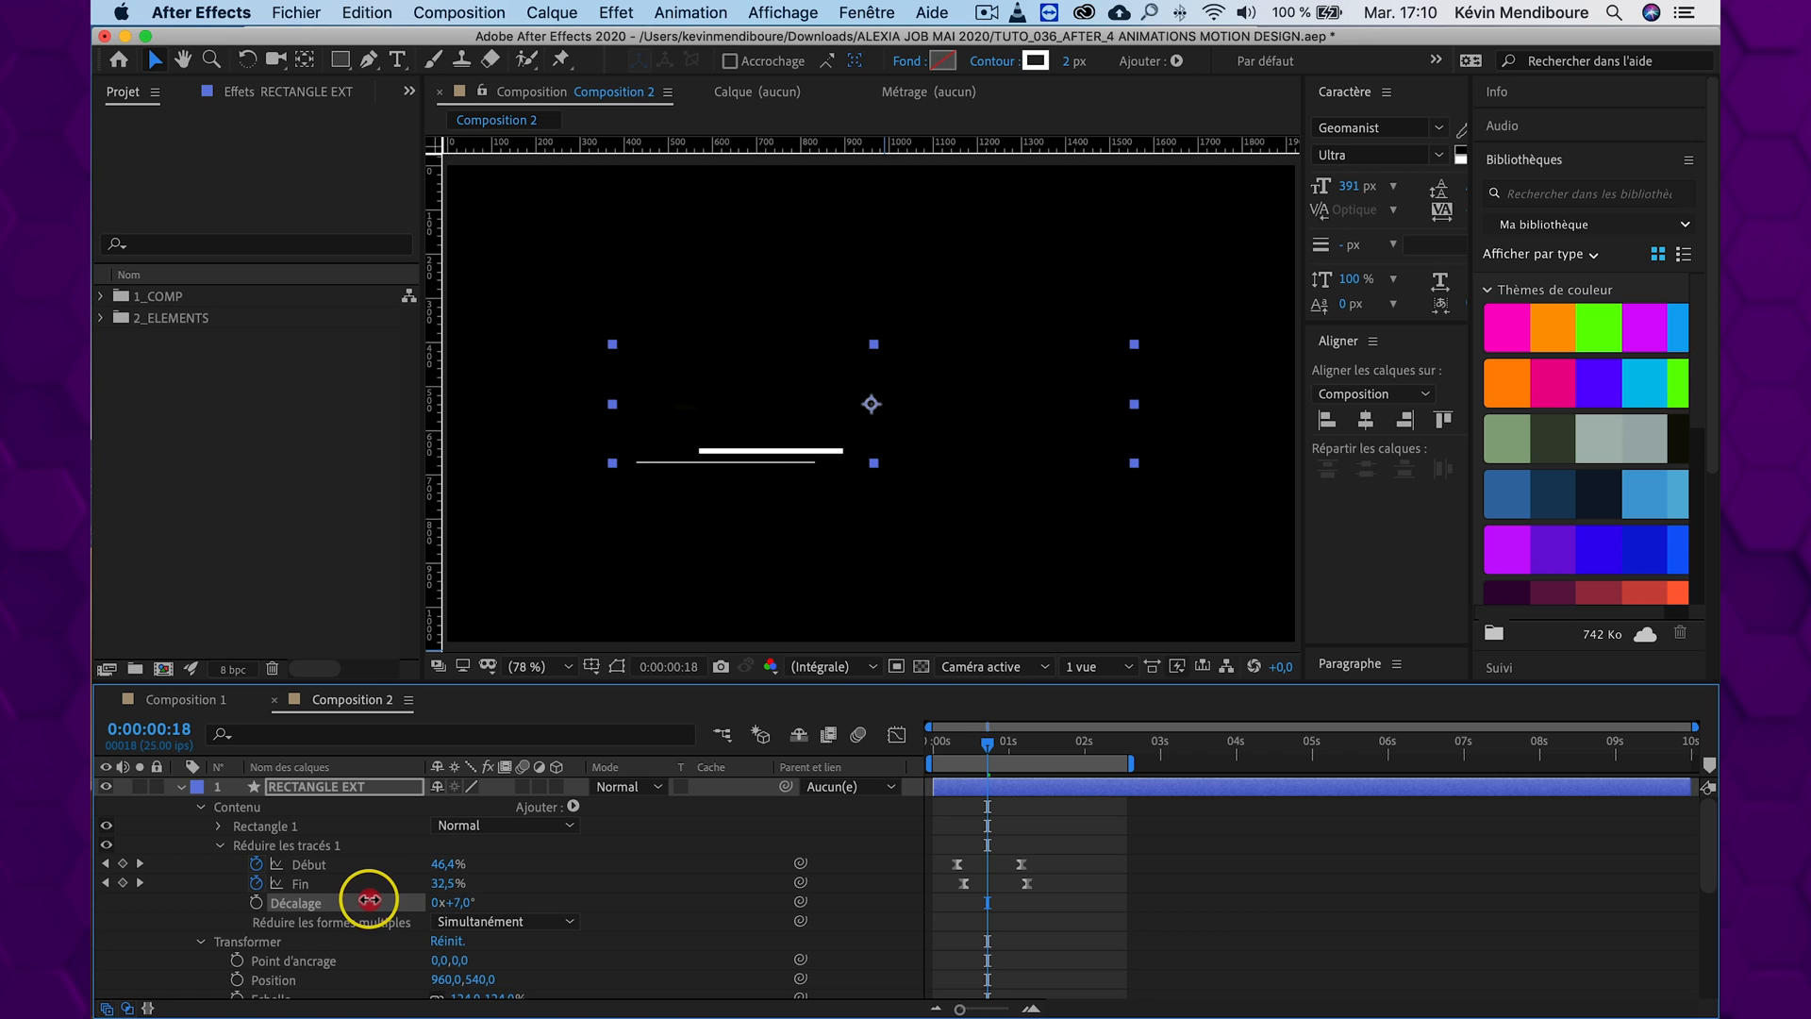
left_click_drag(991, 741, 917, 741)
key("space")
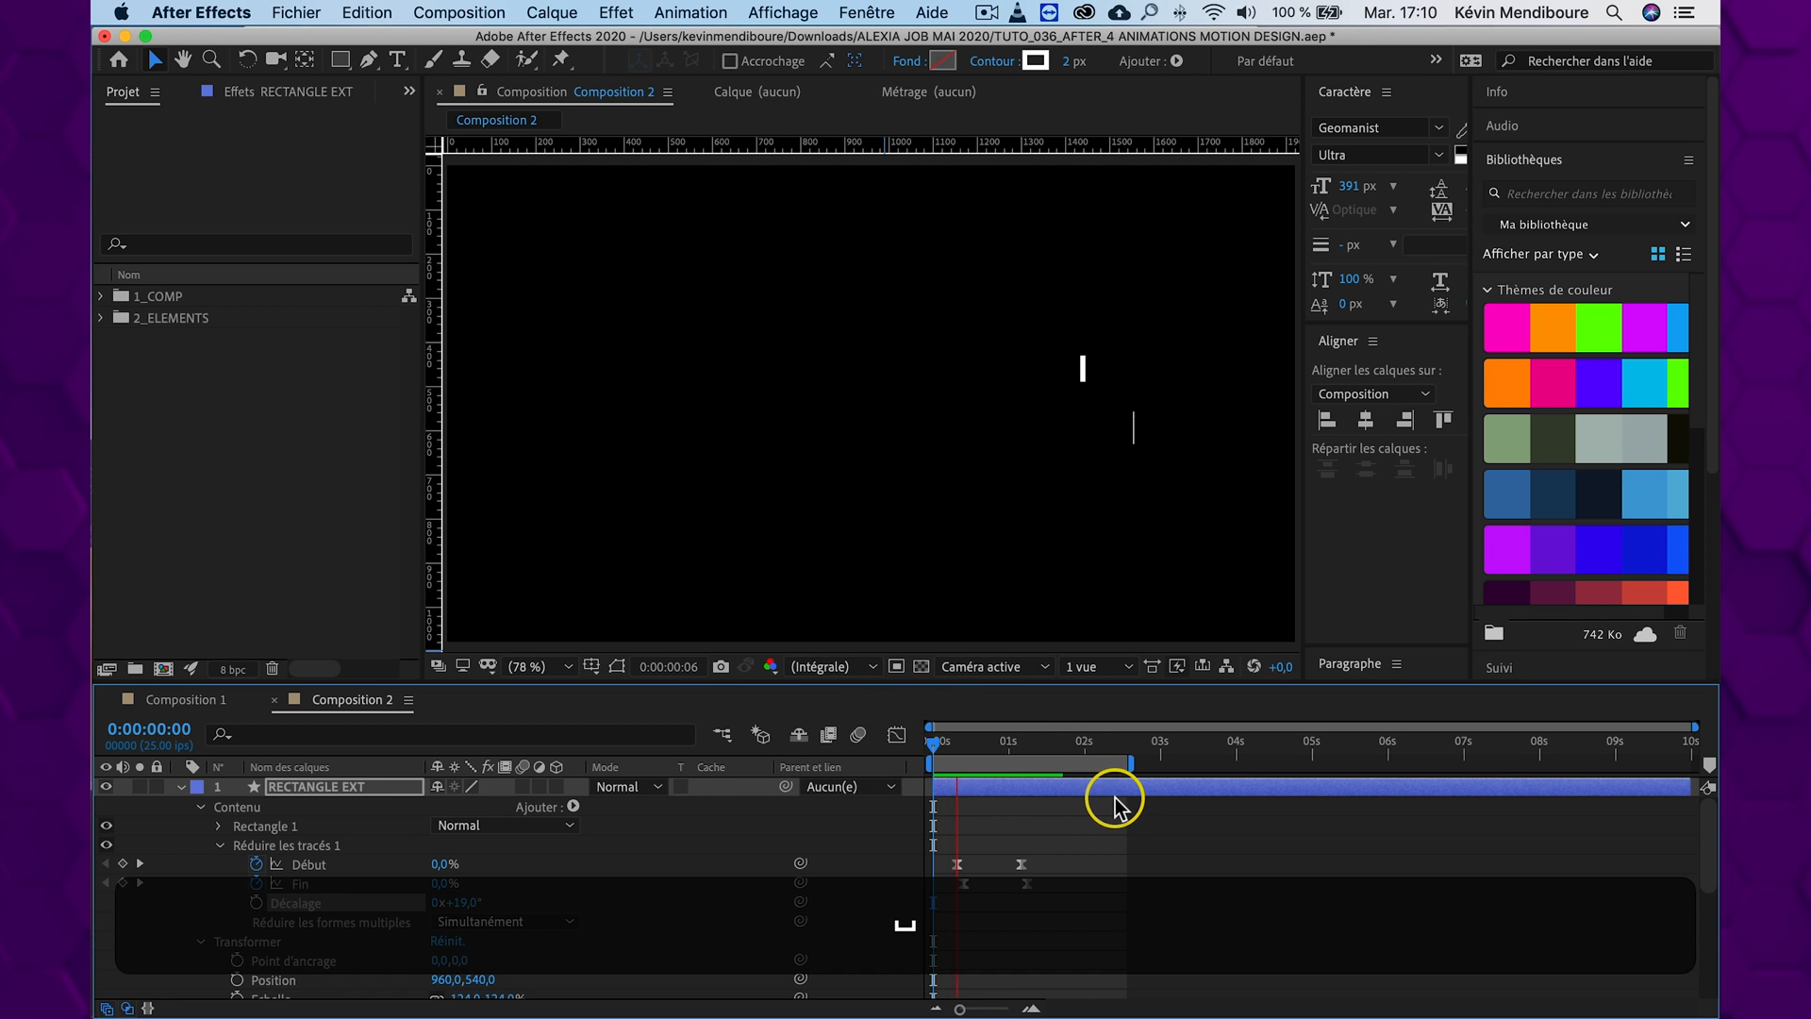
left_click(1022, 766)
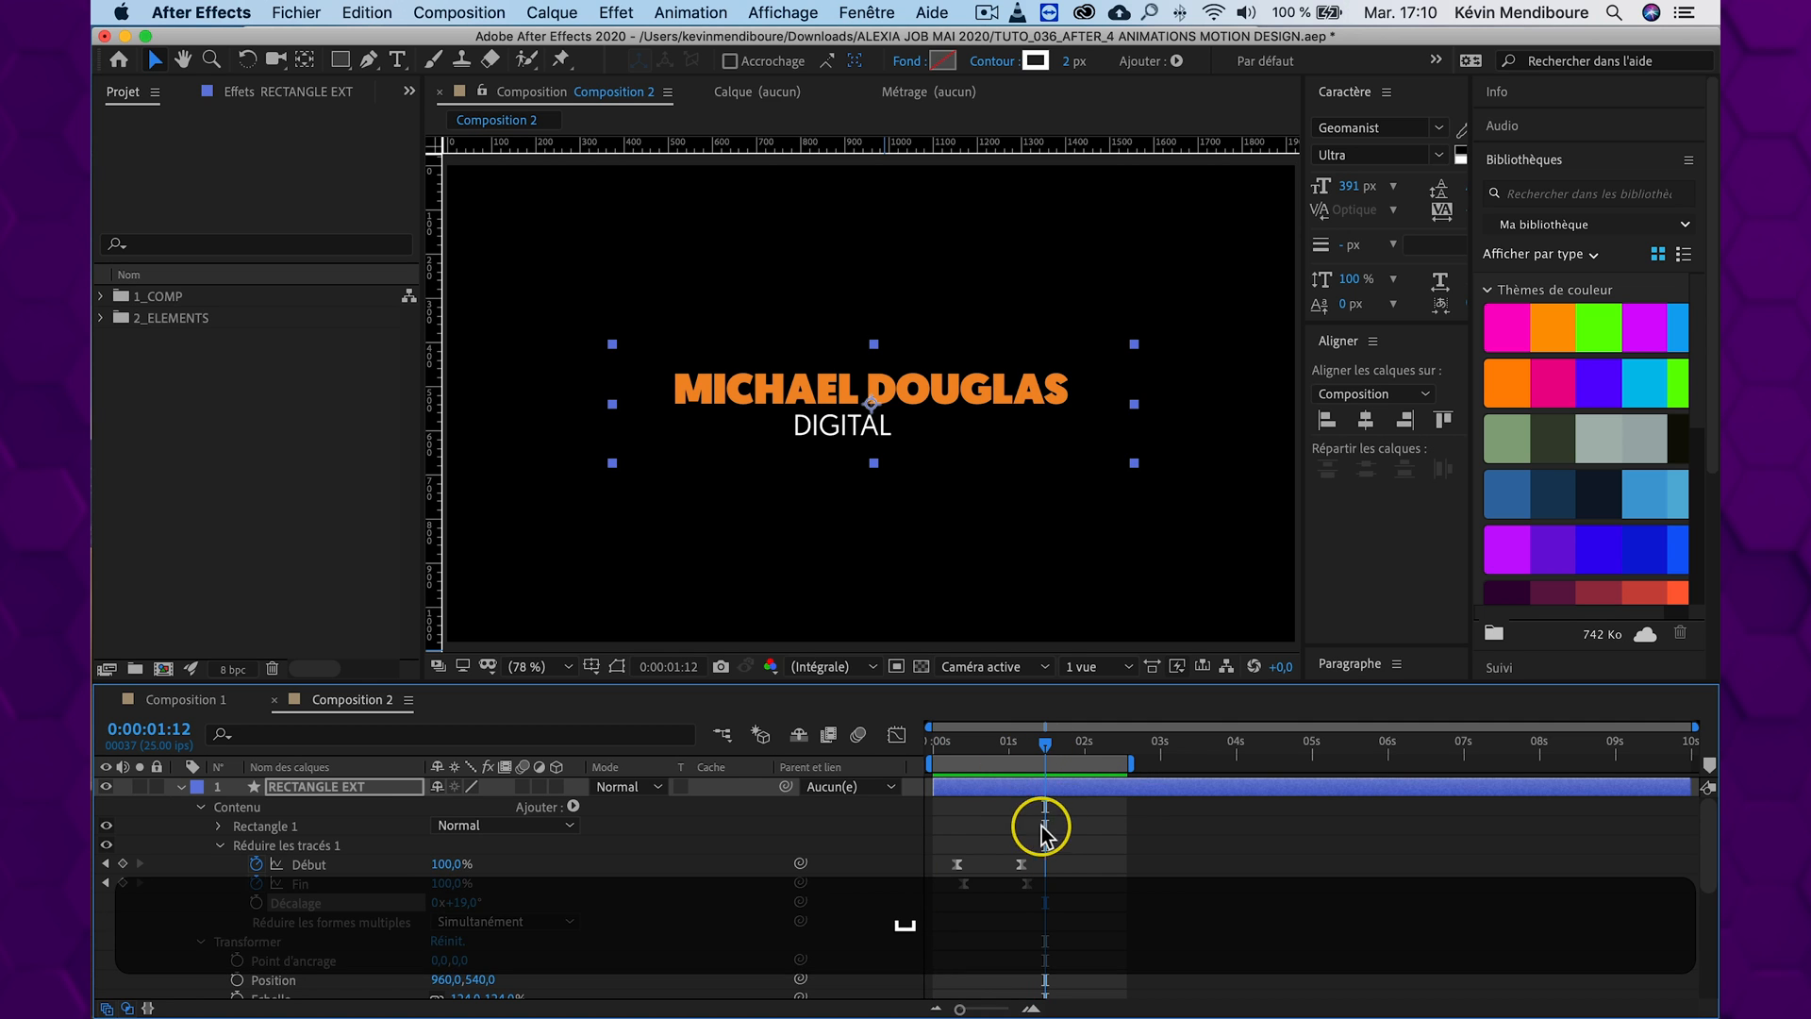
Reveal both rectangle layers' keyframes, shift their final Début and Fin keyframes a few frames later, and preview the result
left_click(179, 787)
left_click(298, 806, "shift")
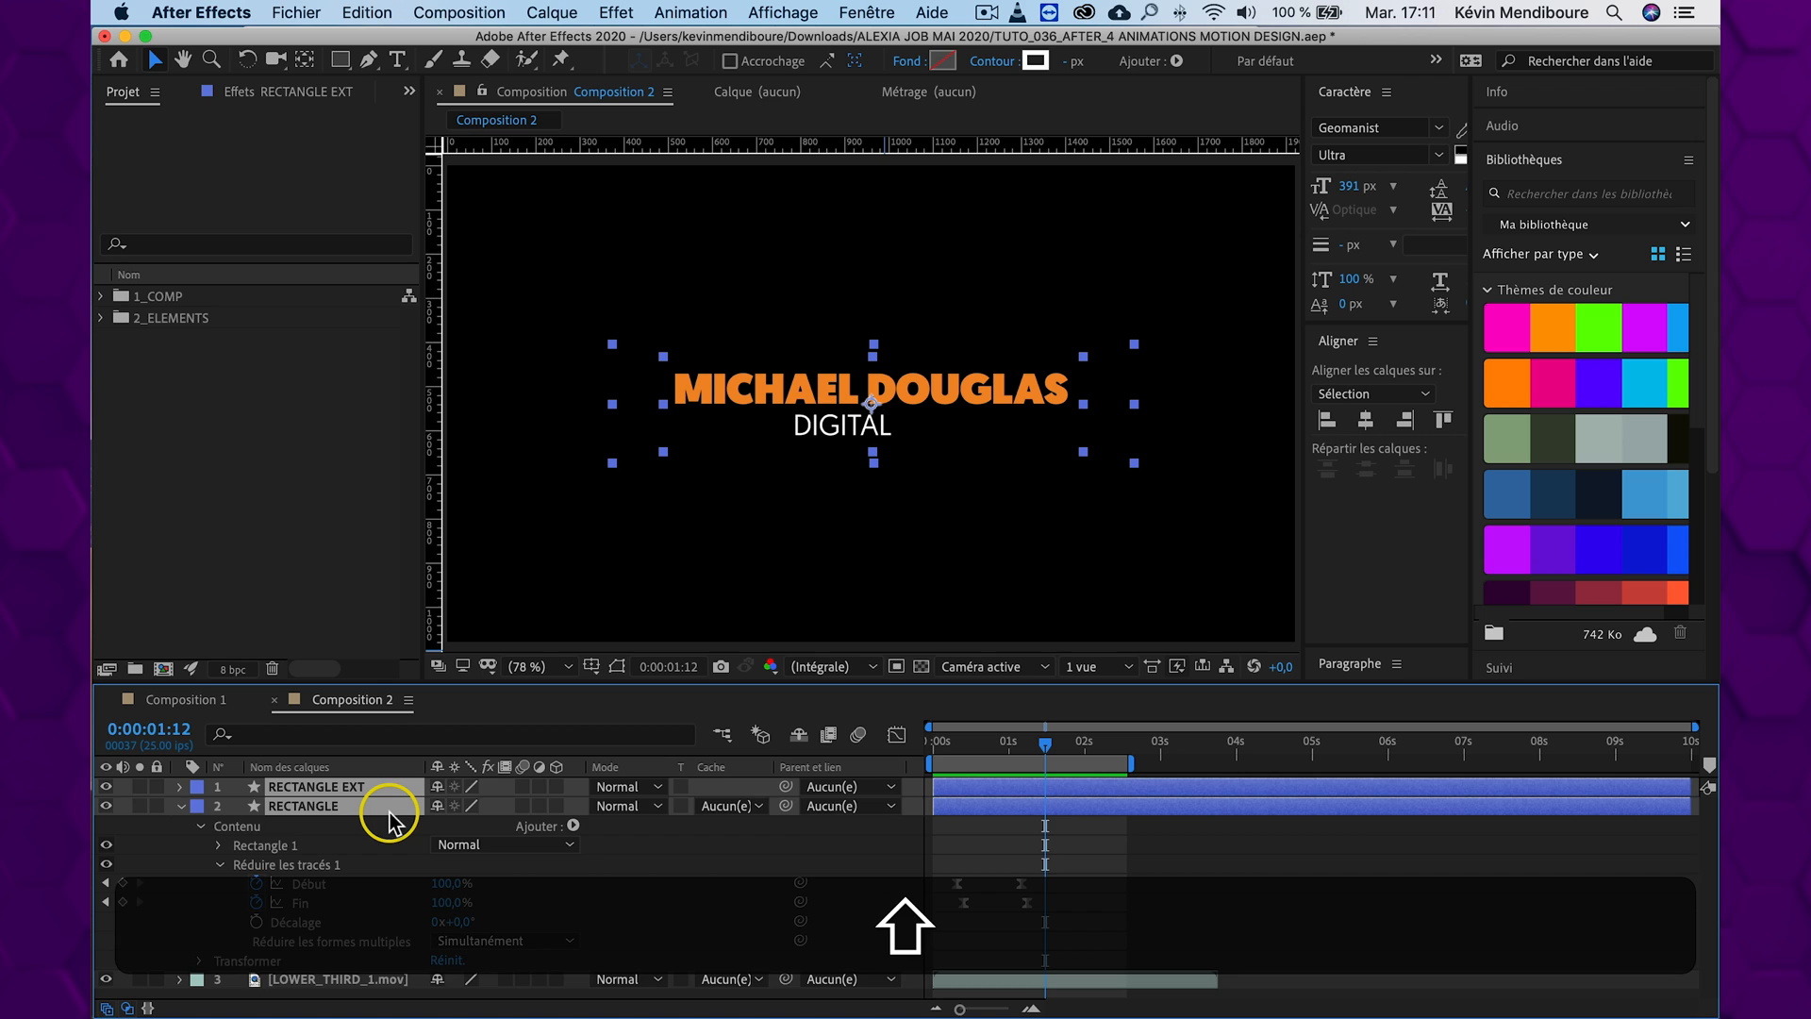
key("u")
left_click_drag(1094, 802, 1035, 869)
left_click_drag(1041, 744, 878, 744)
key("space")
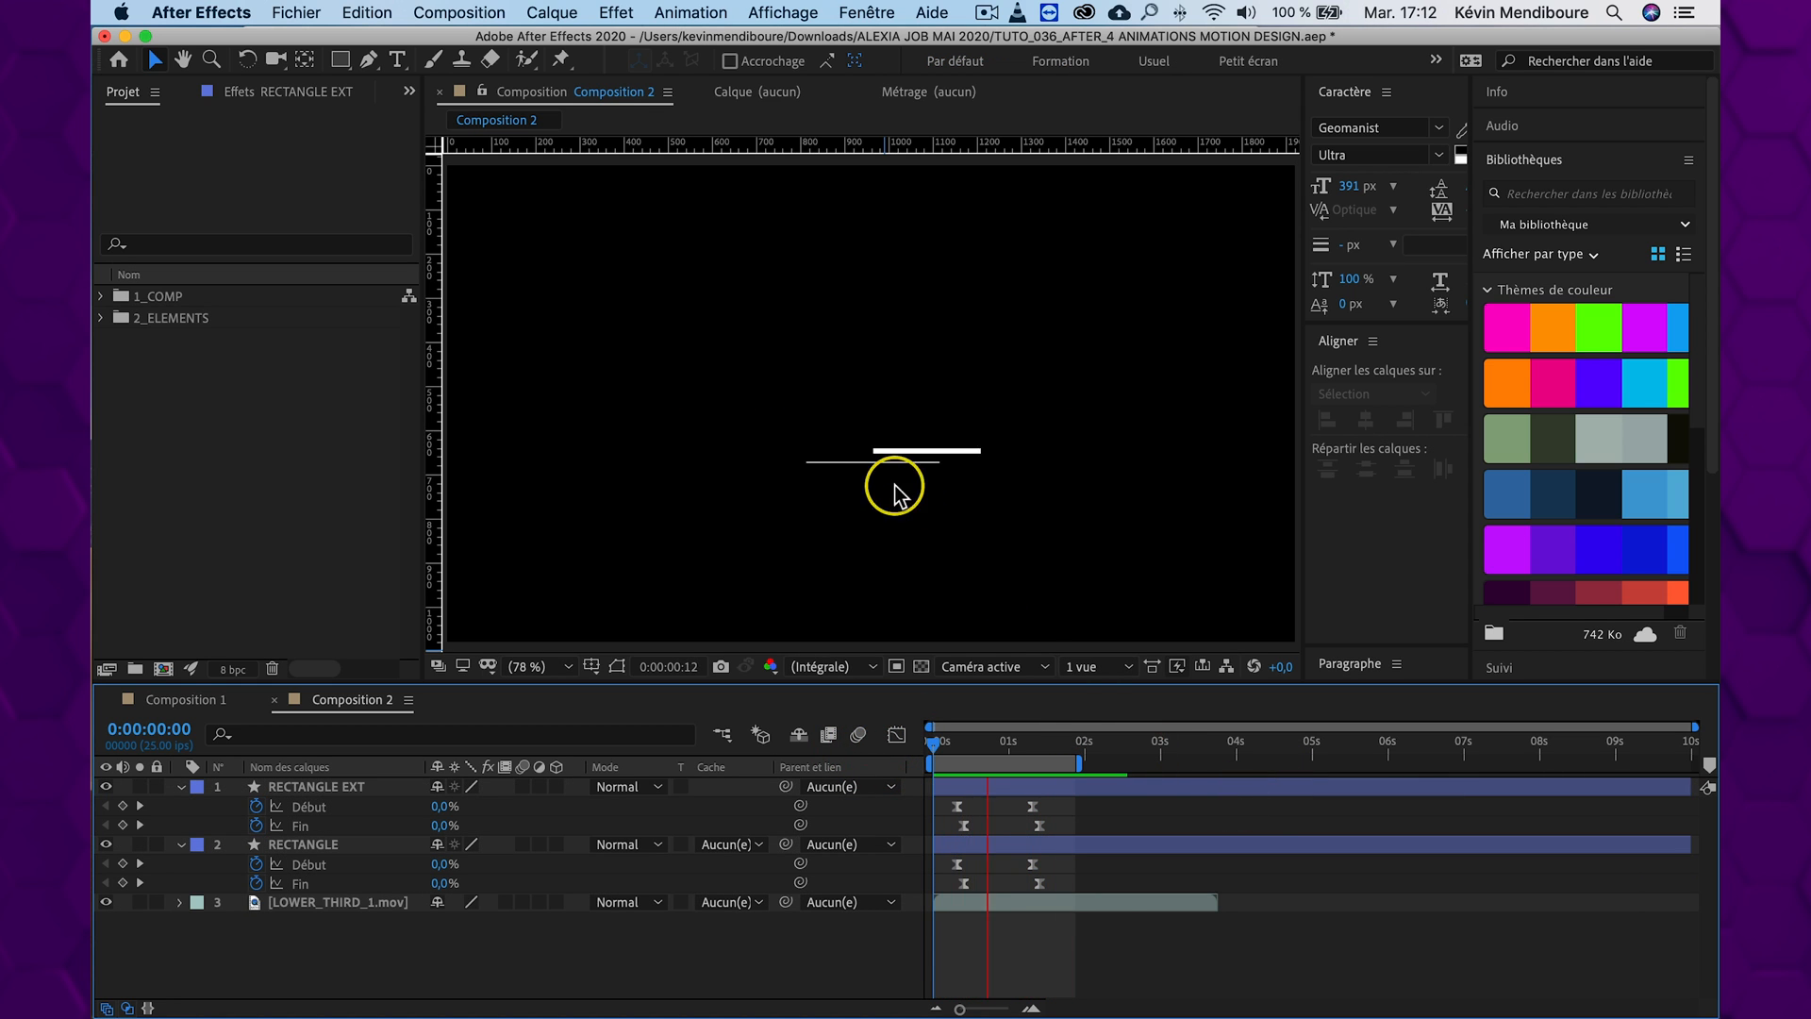
key("space")
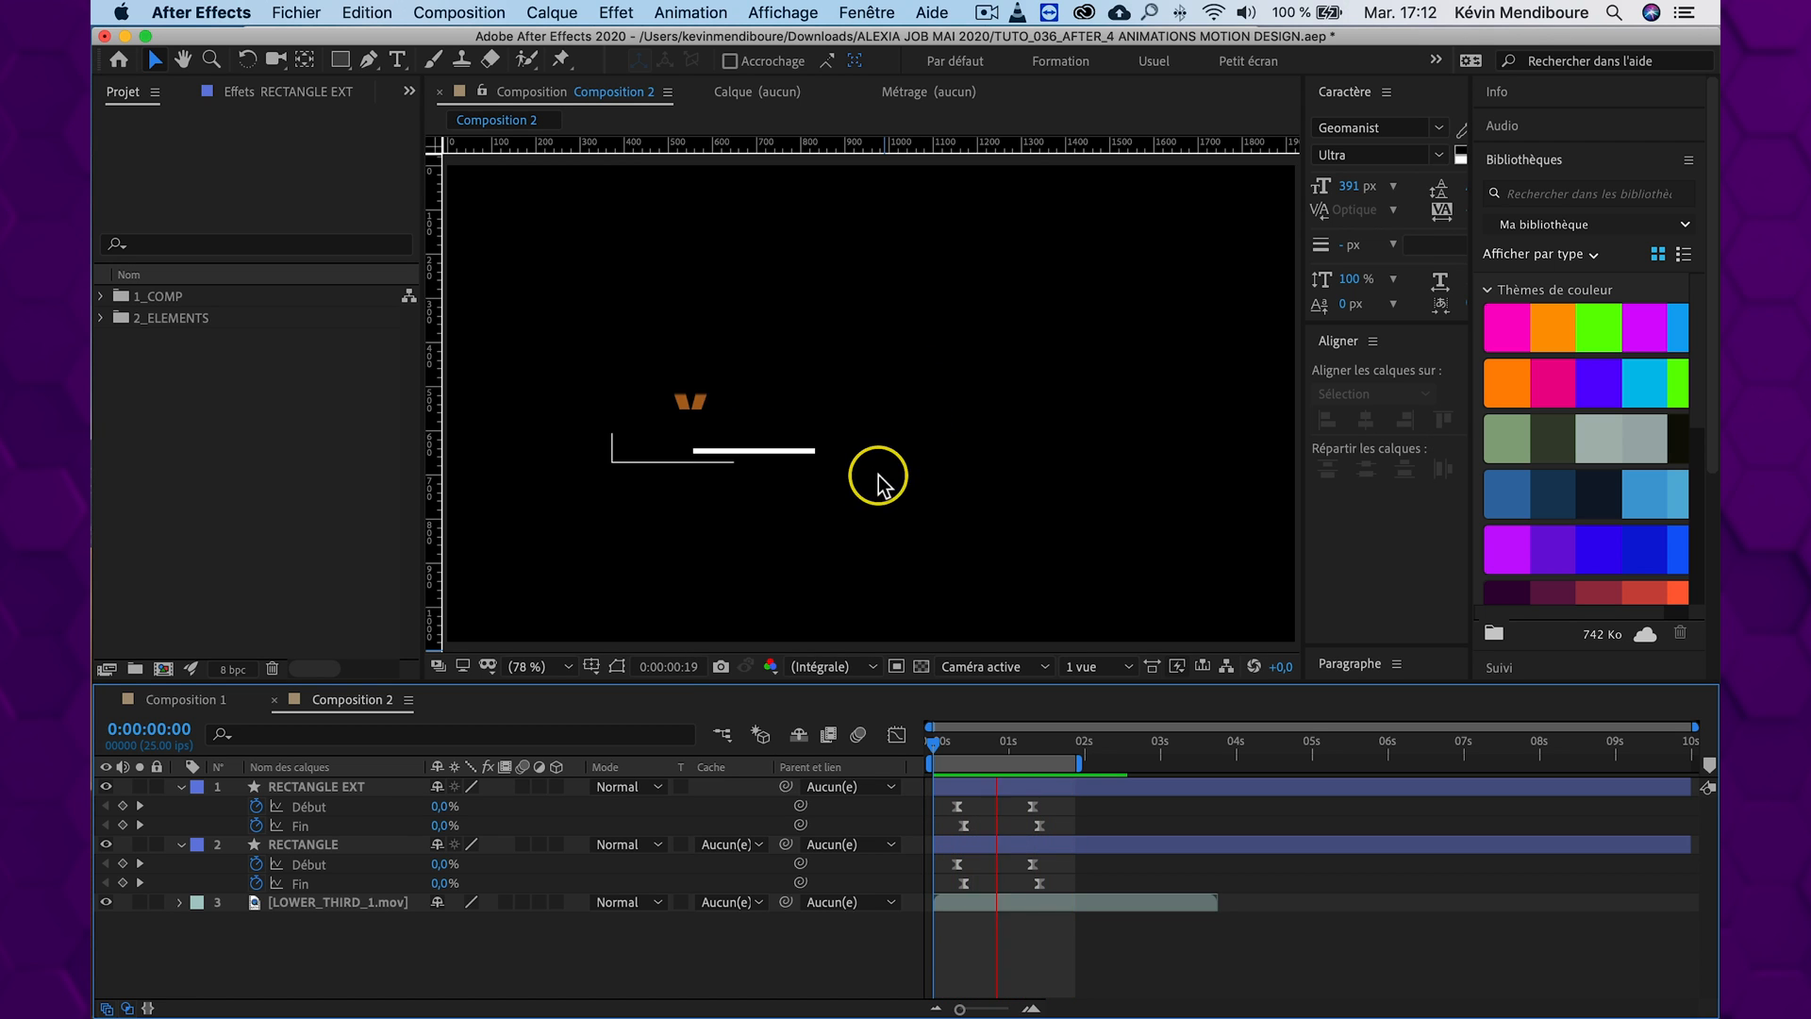
Move RECTANGLE EXT's first Fin keyframe to 0:00:00:17 to lengthen its line, and preview from the start
left_click(1015, 741)
left_click_drag(1010, 740, 1001, 742)
left_click(351, 785)
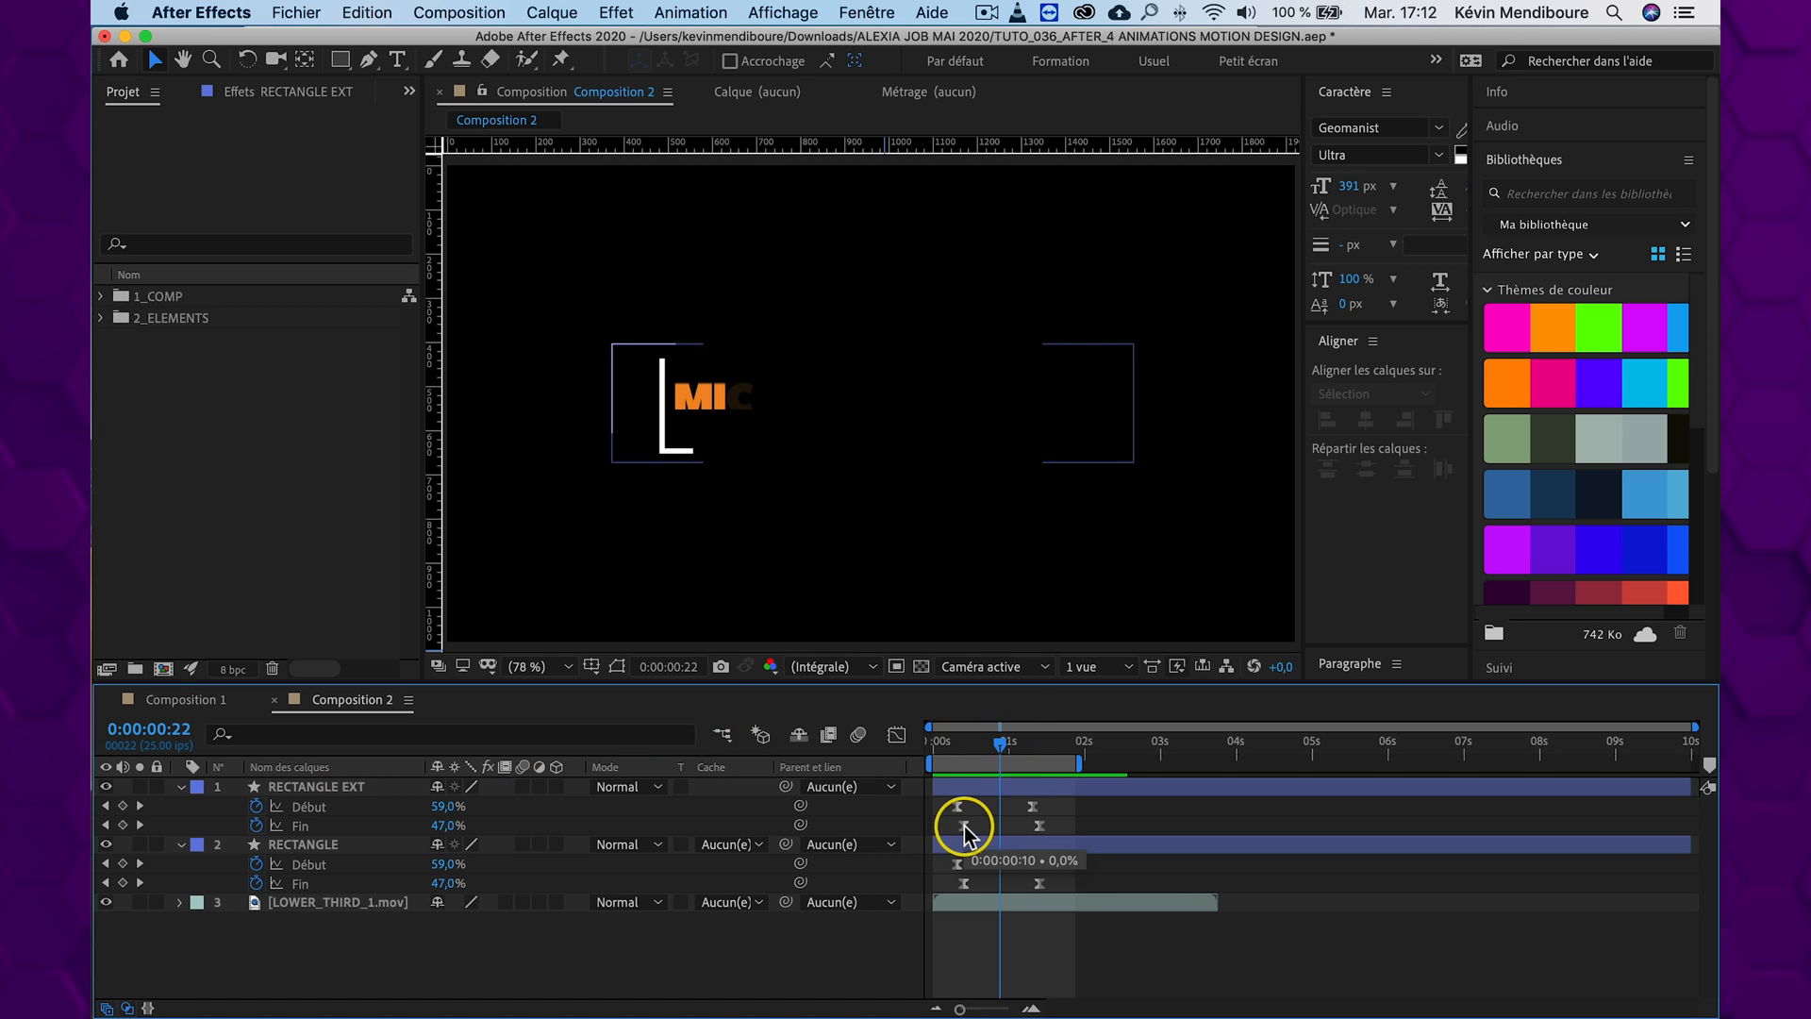
left_click_drag(964, 832, 968, 835)
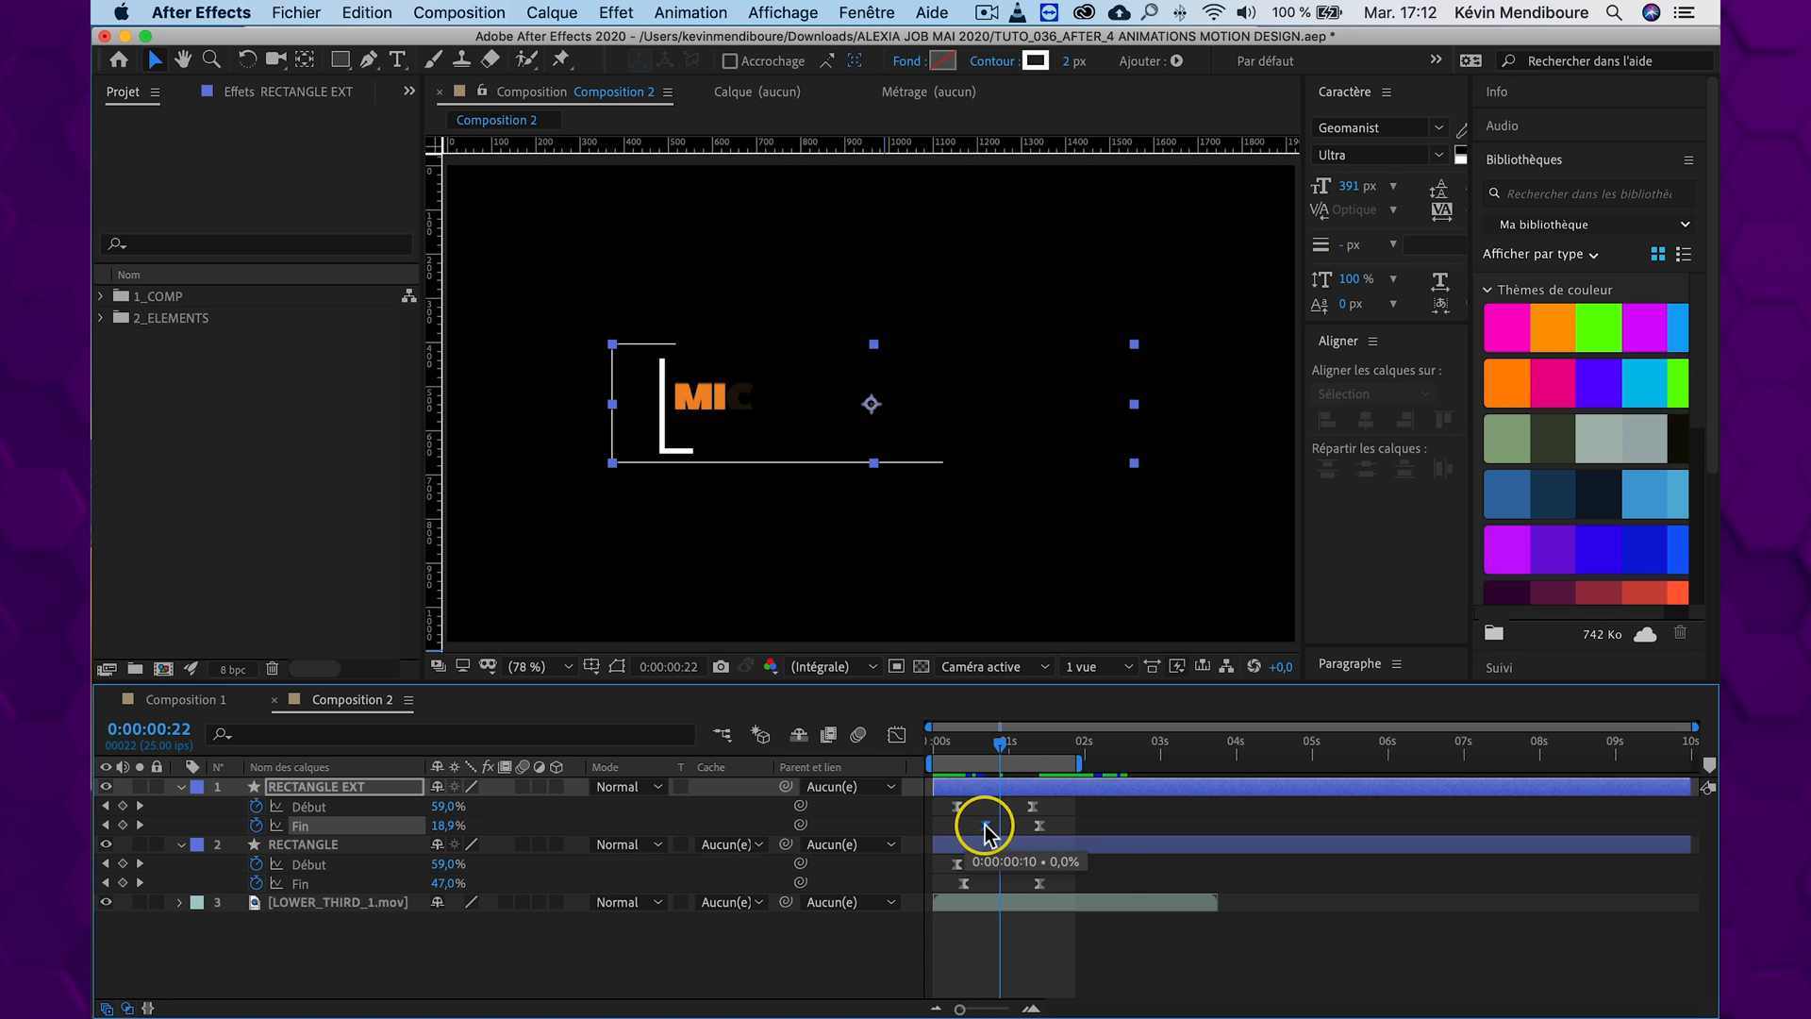
key("j")
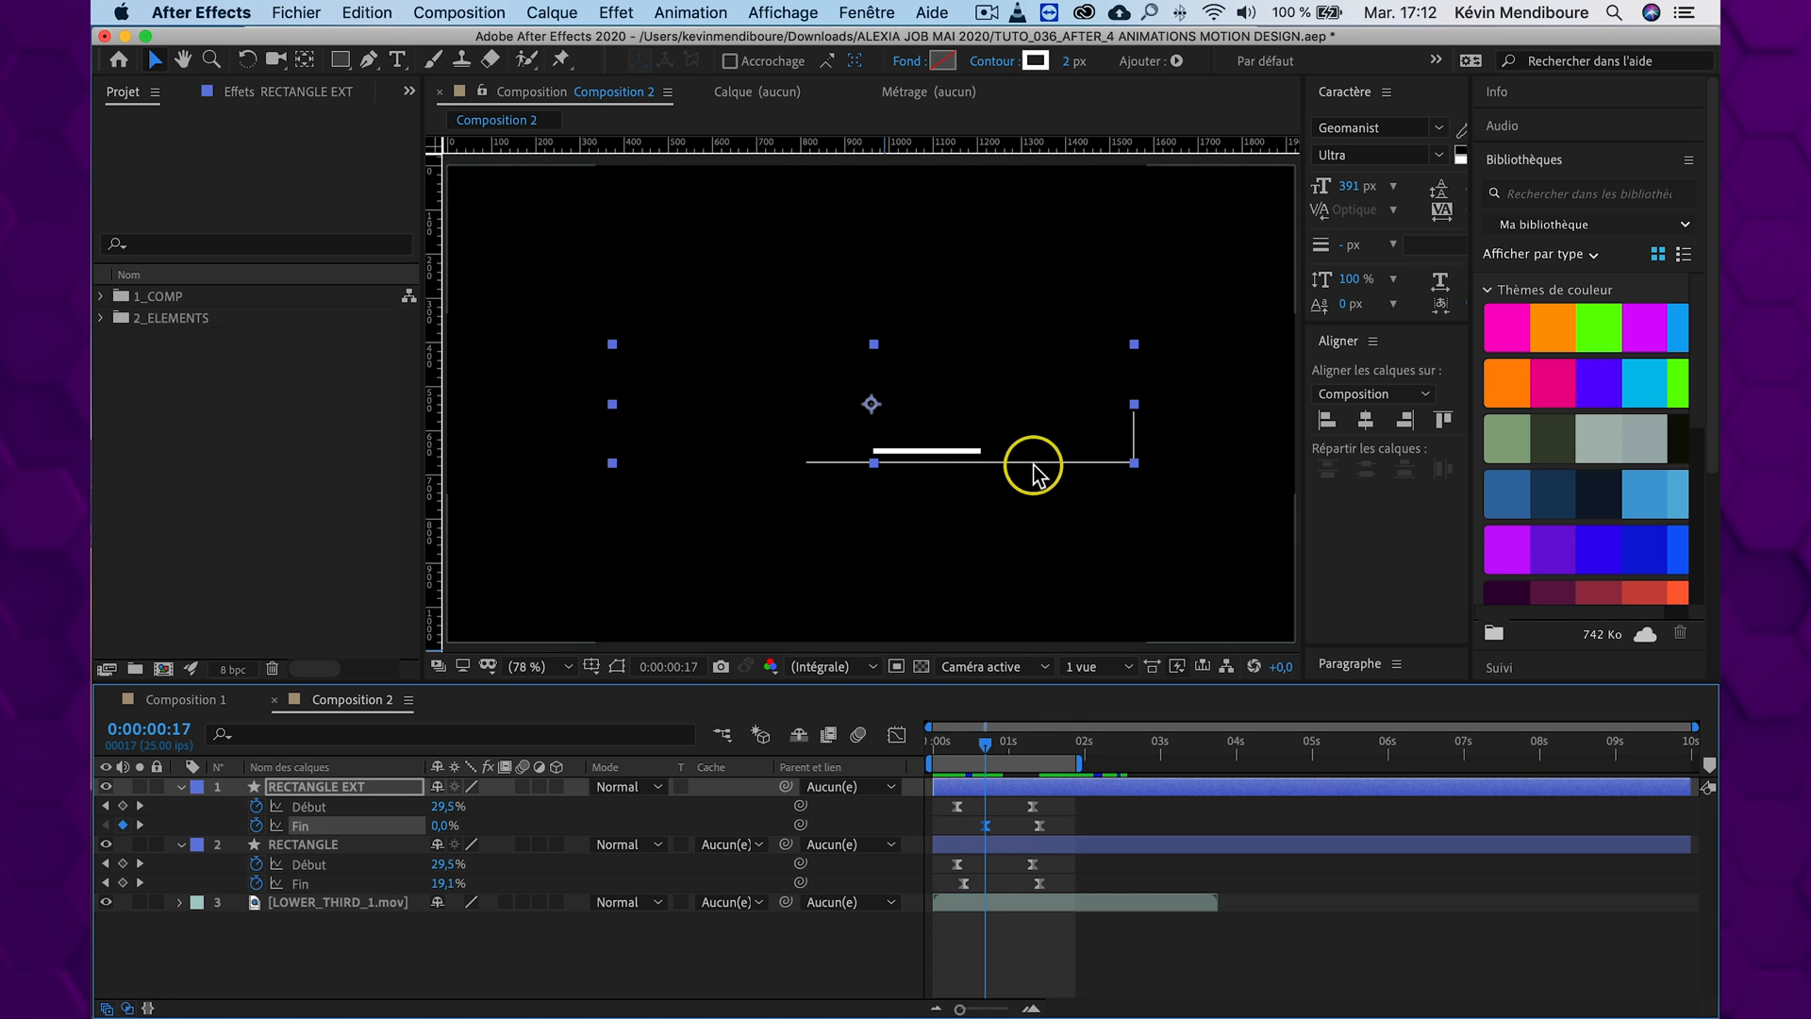
left_click_drag(981, 740, 896, 735)
key("space")
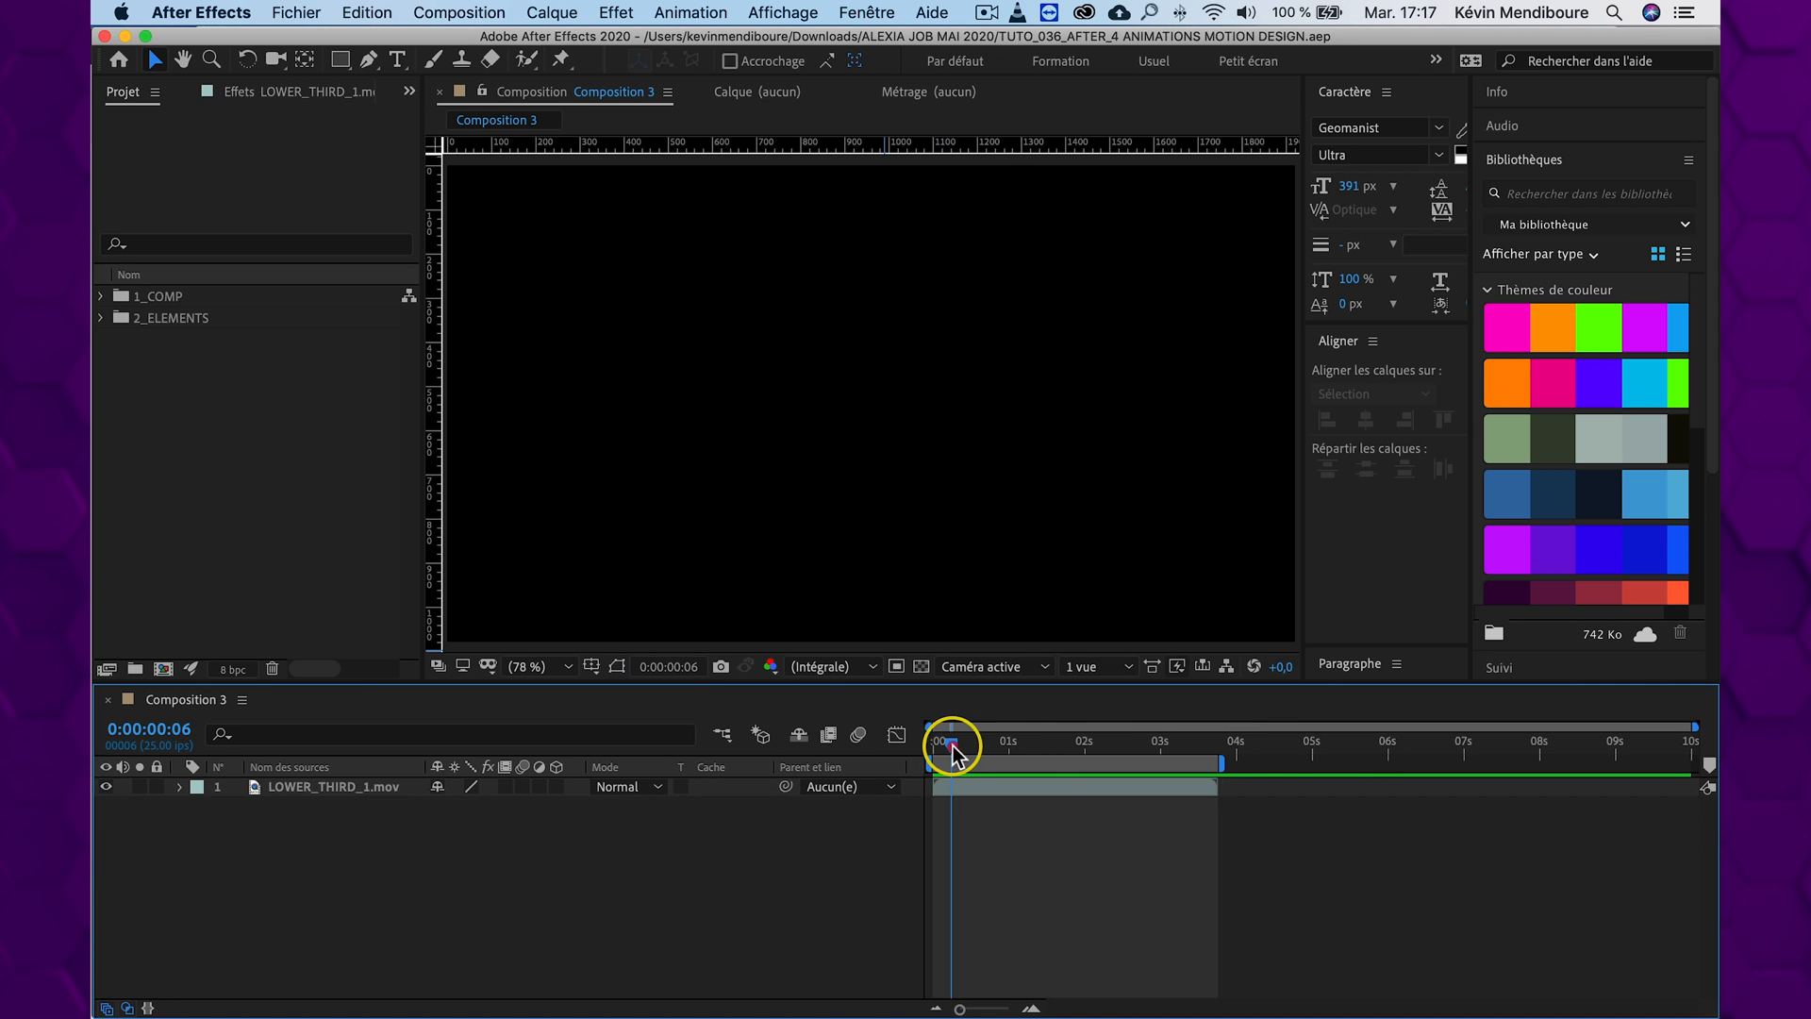
In Composition 3 at 0:00:01:22, show the safe-zone guides and draw a short vertical line centred below the title with the Pen tool
left_click_drag(946, 745, 1078, 750)
key("apostrophe")
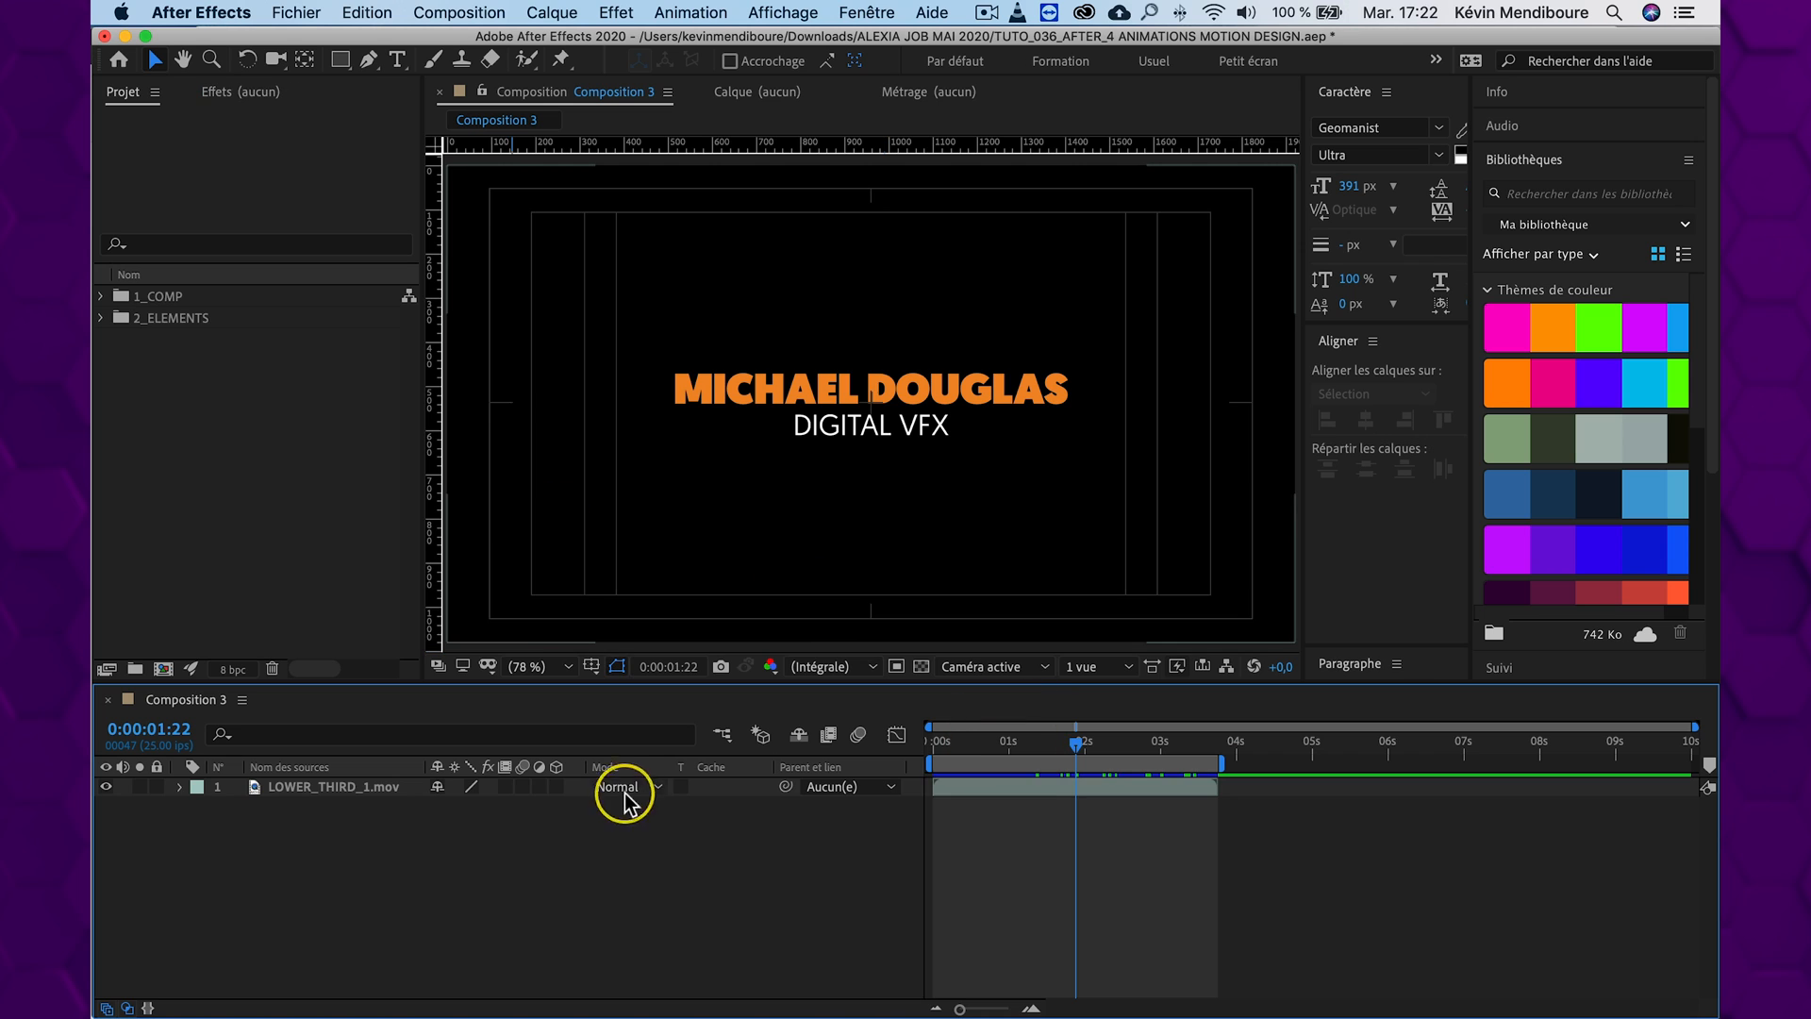
left_click(369, 62)
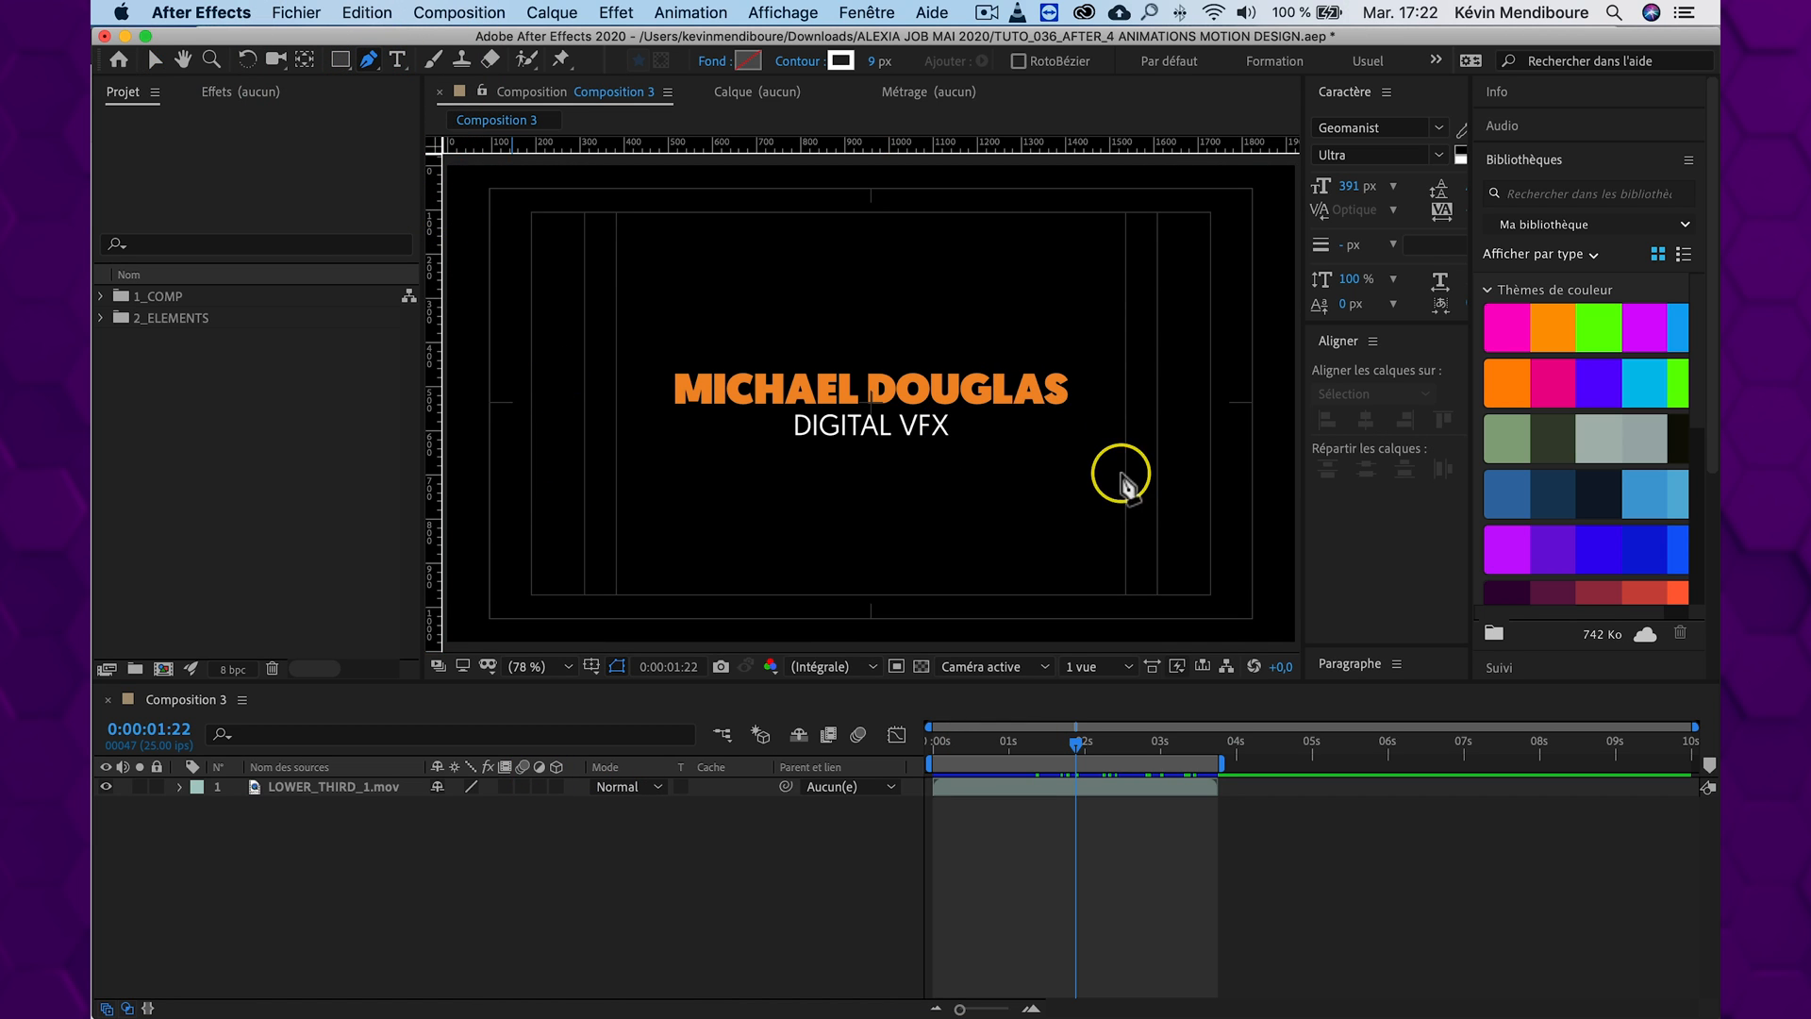
left_click(874, 473)
left_click(875, 521)
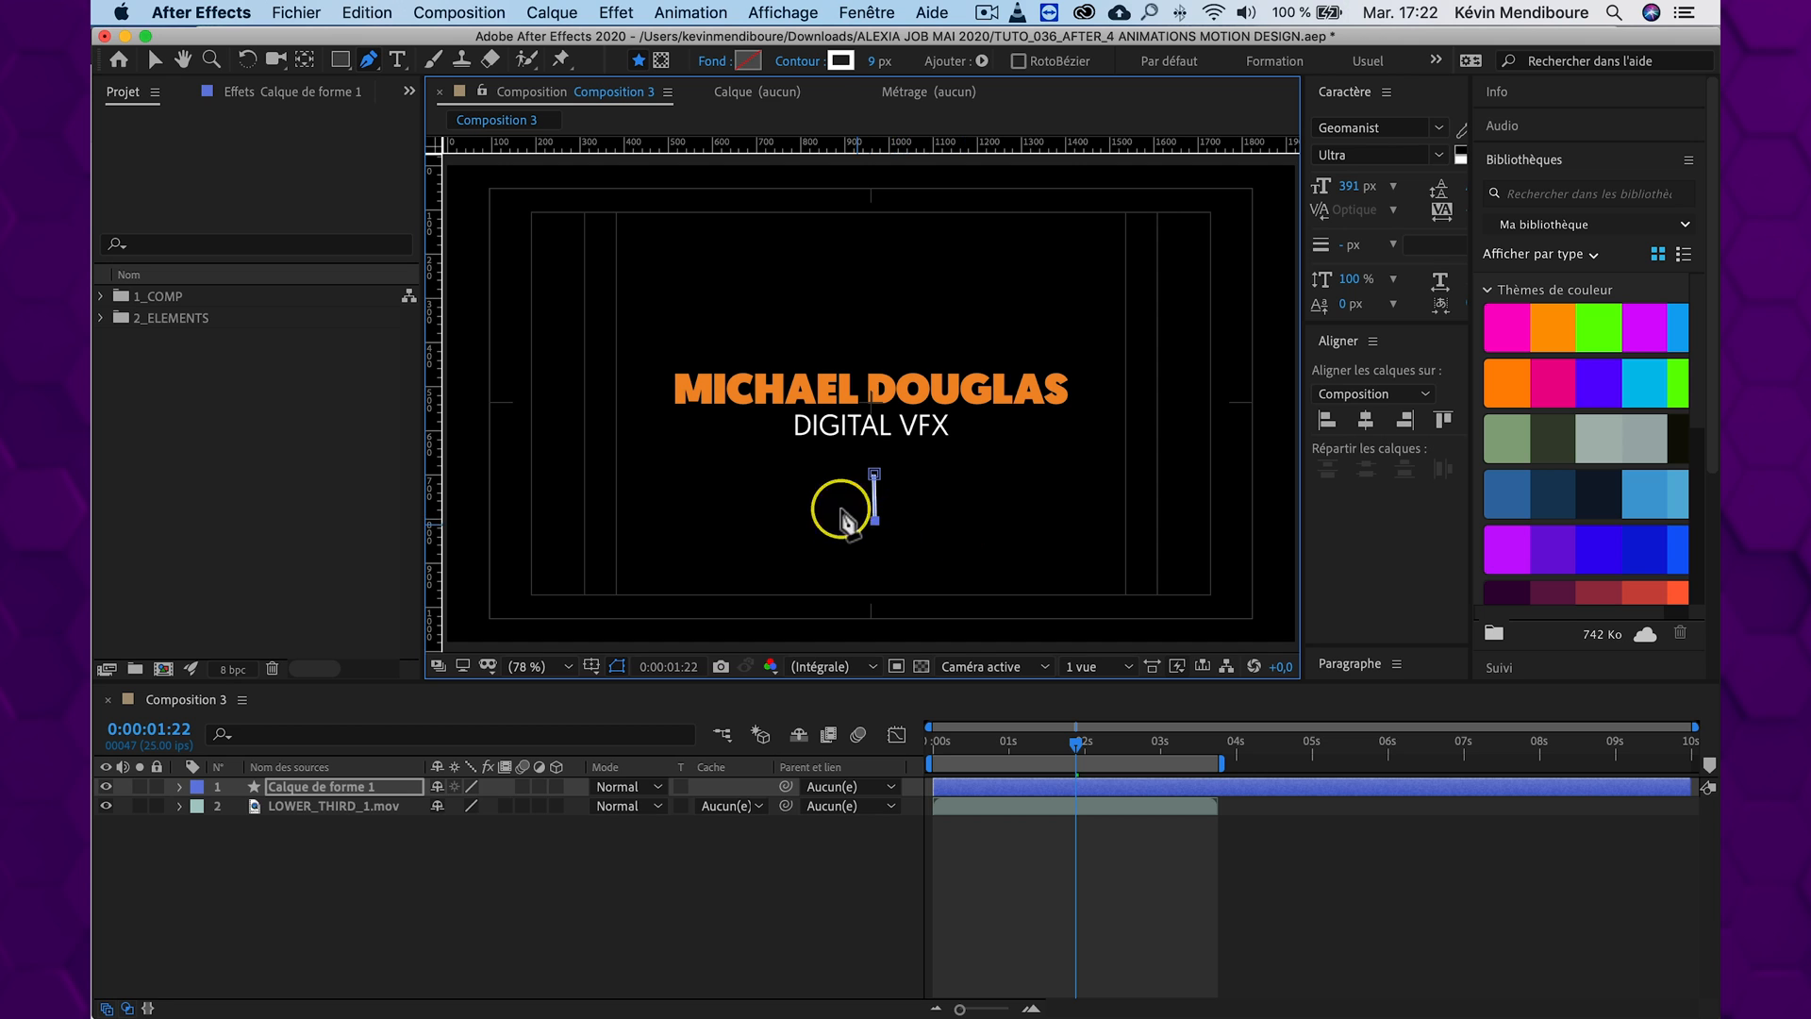
Confirm the vertical line's fill as Aucun and its stroke as Couleur unie, and deselect the shape layer
left_click(712, 61)
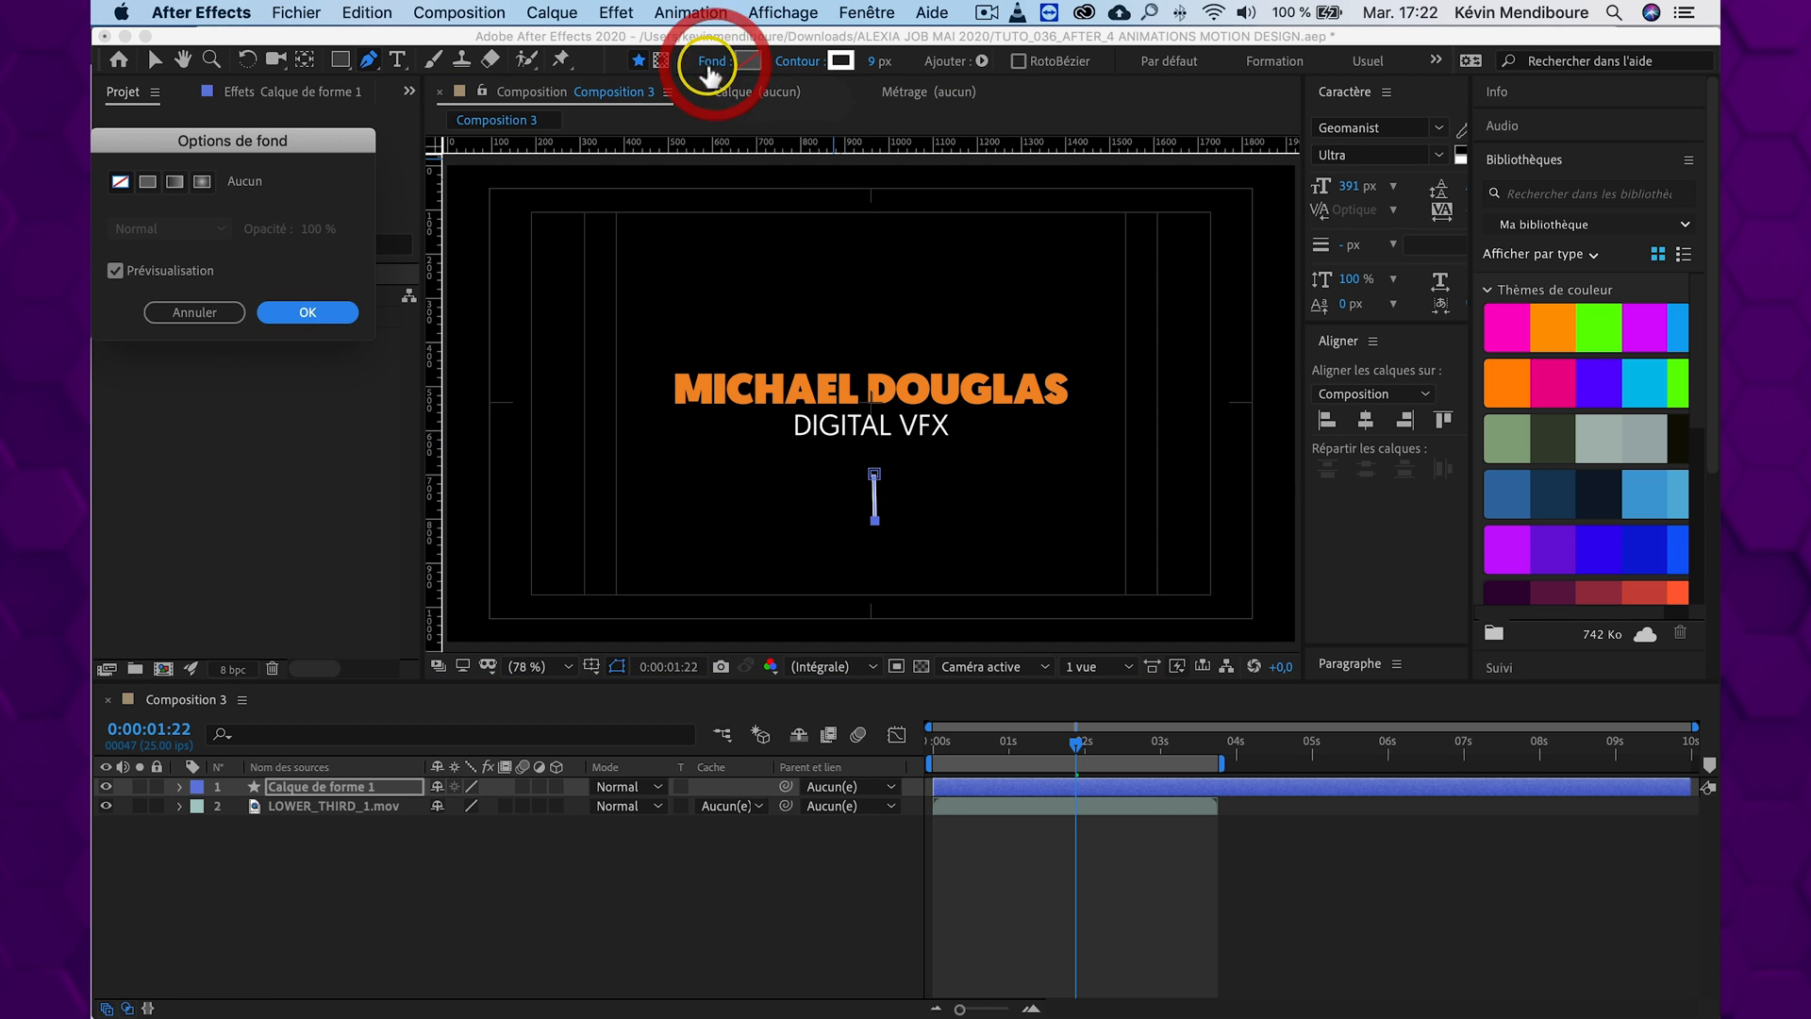
left_click(304, 309)
left_click(813, 66)
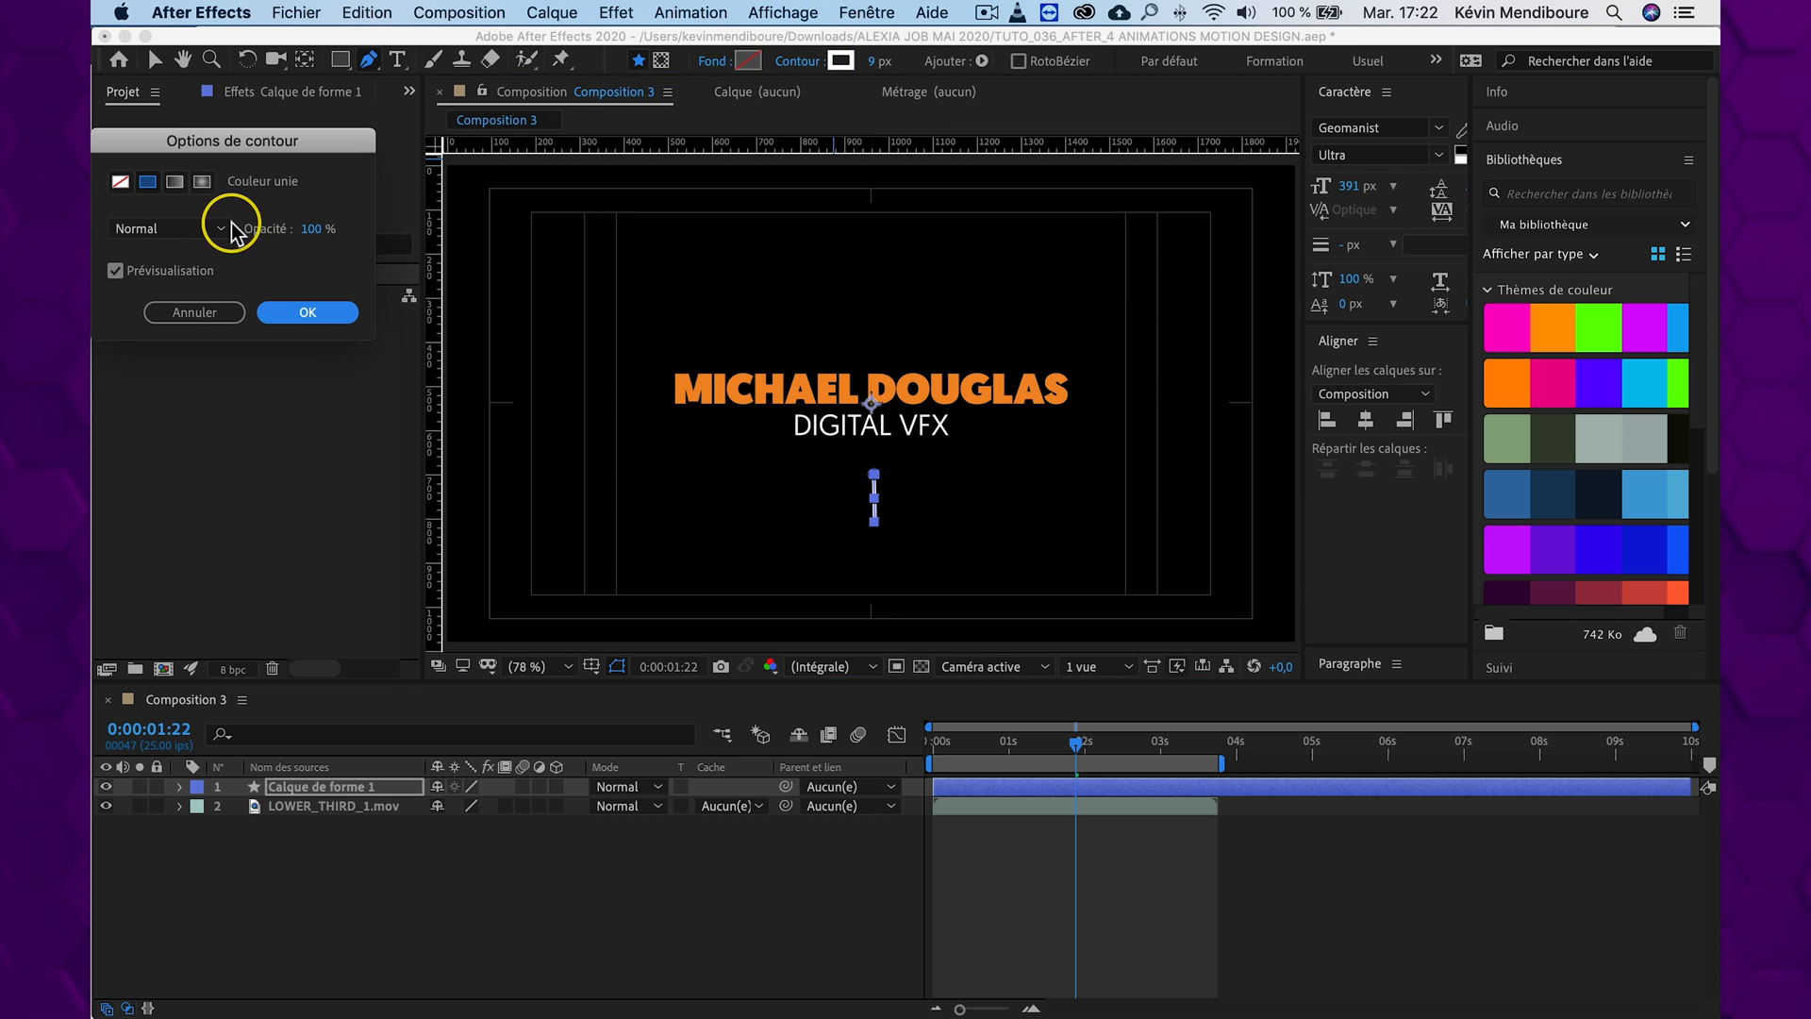
left_click(330, 311)
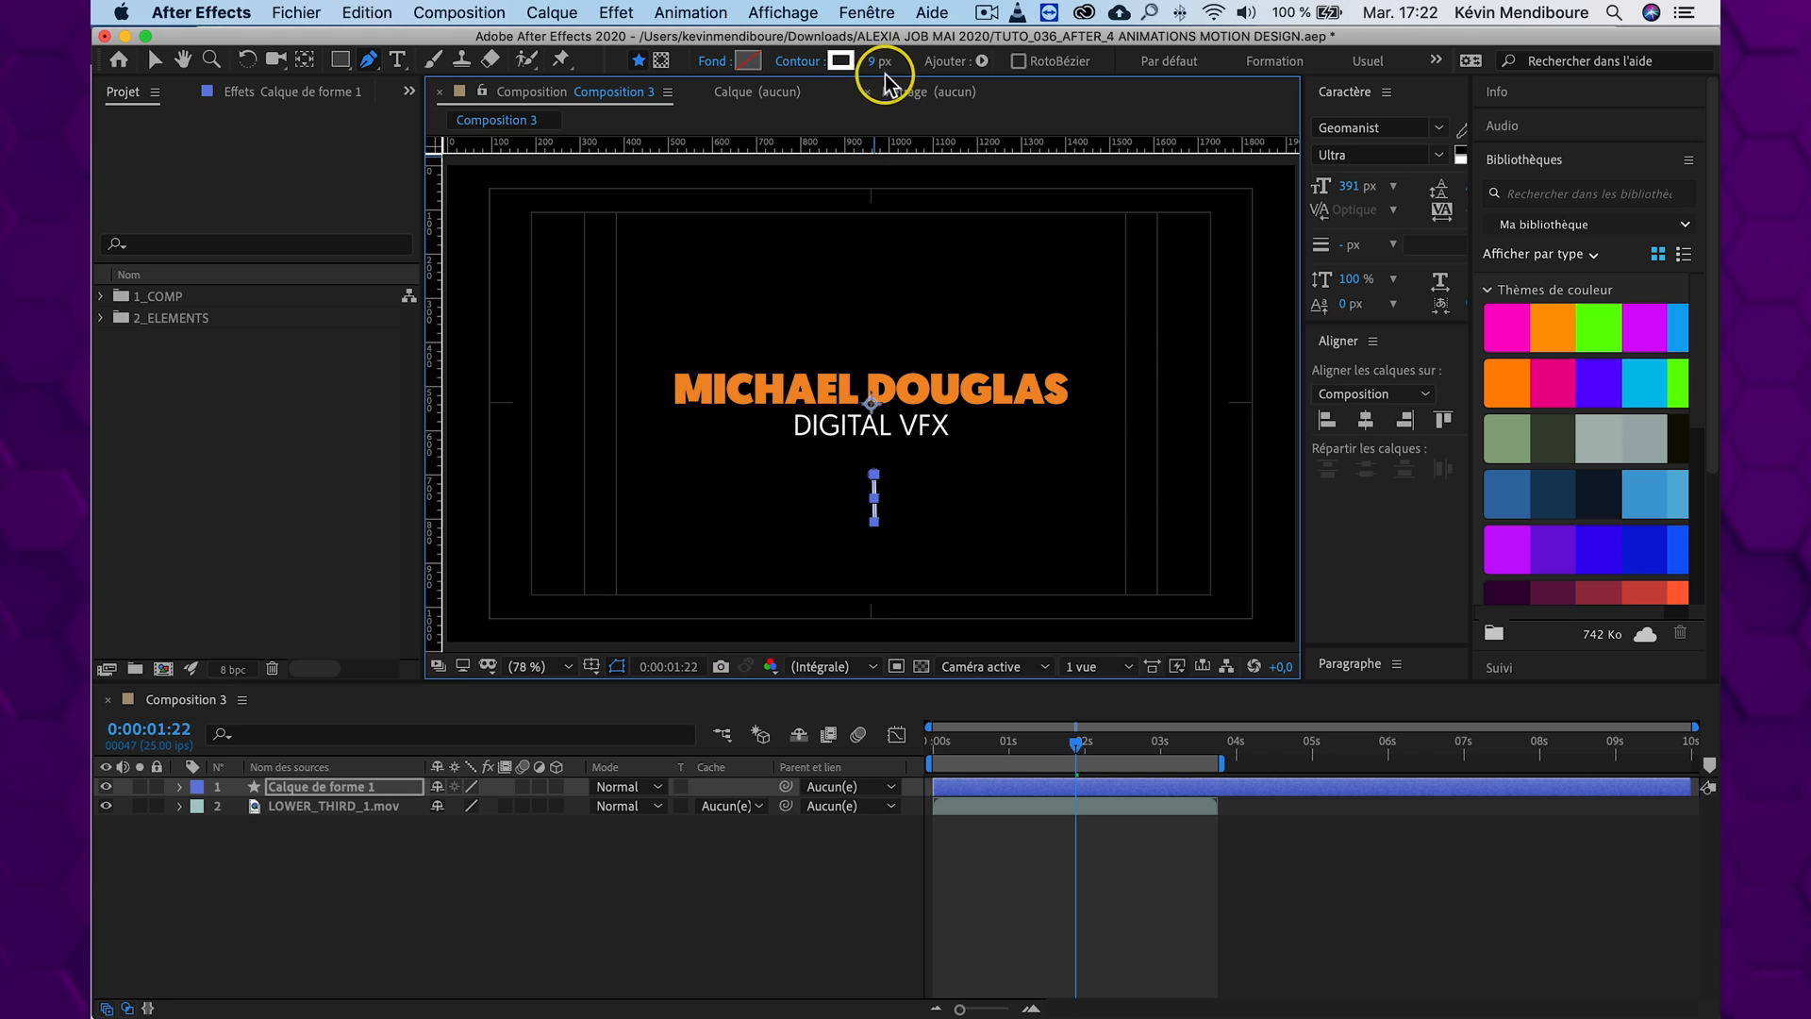
left_click(506, 858)
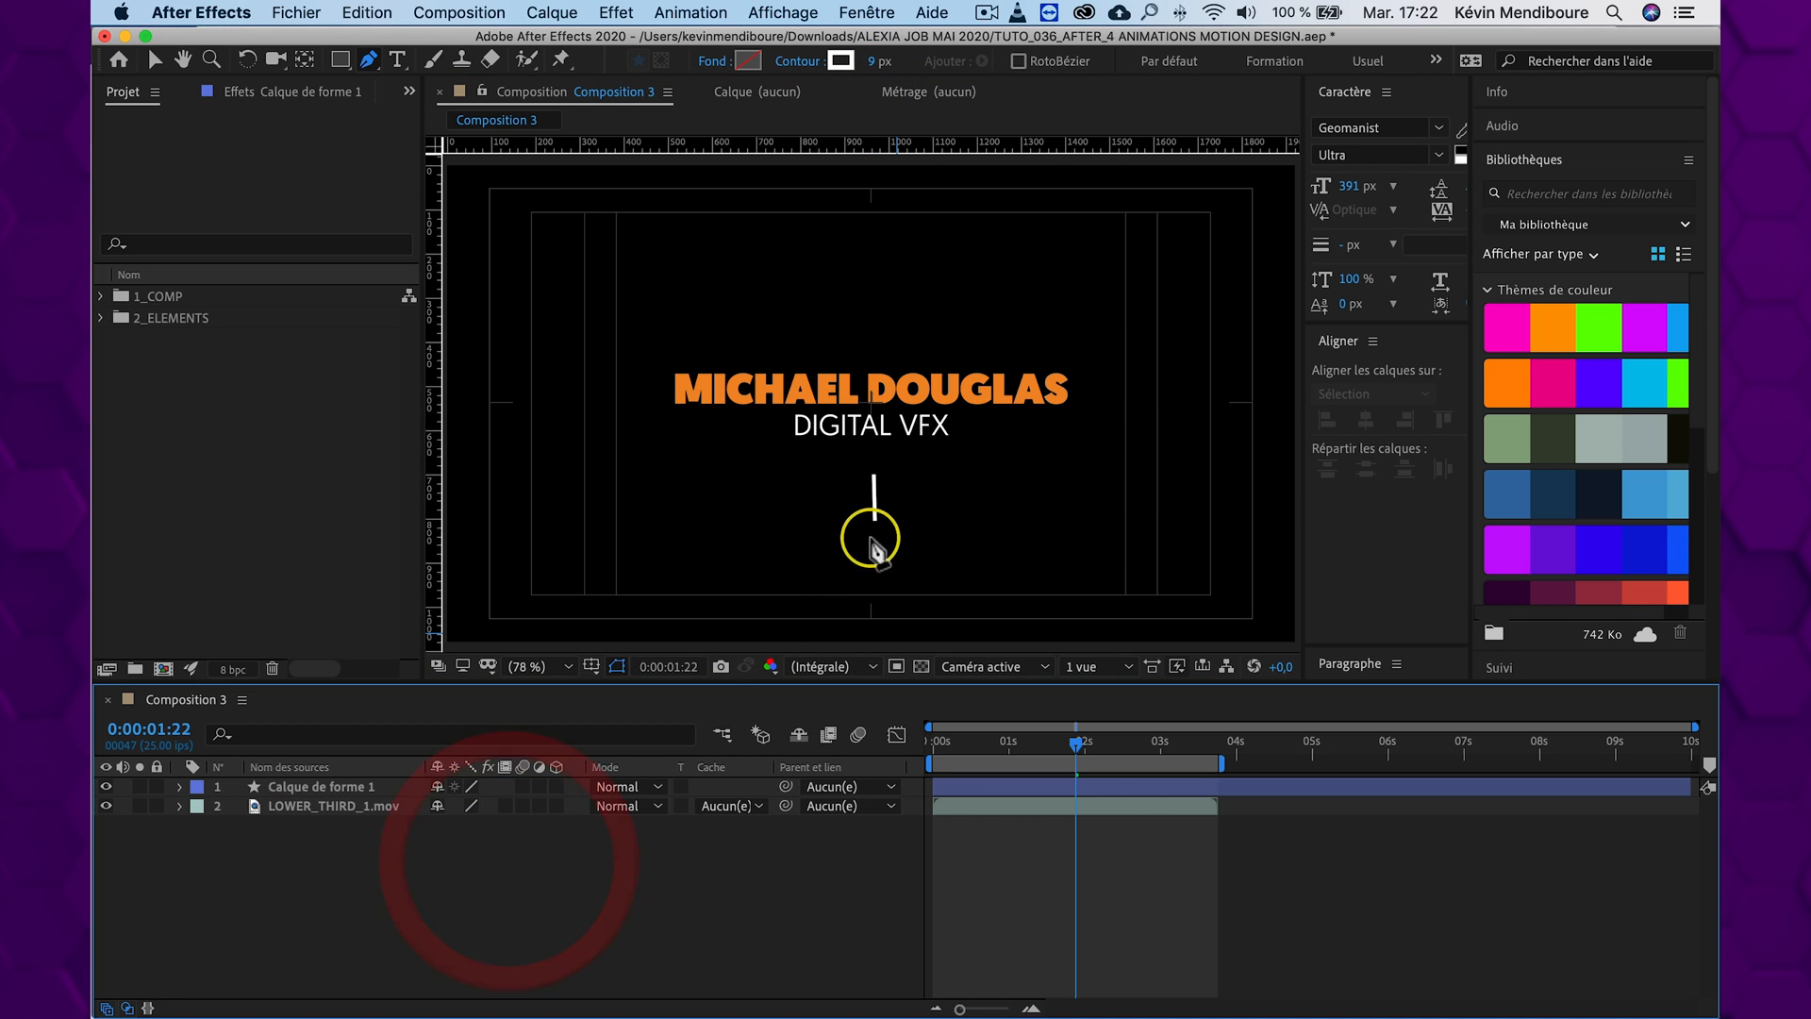
key("v")
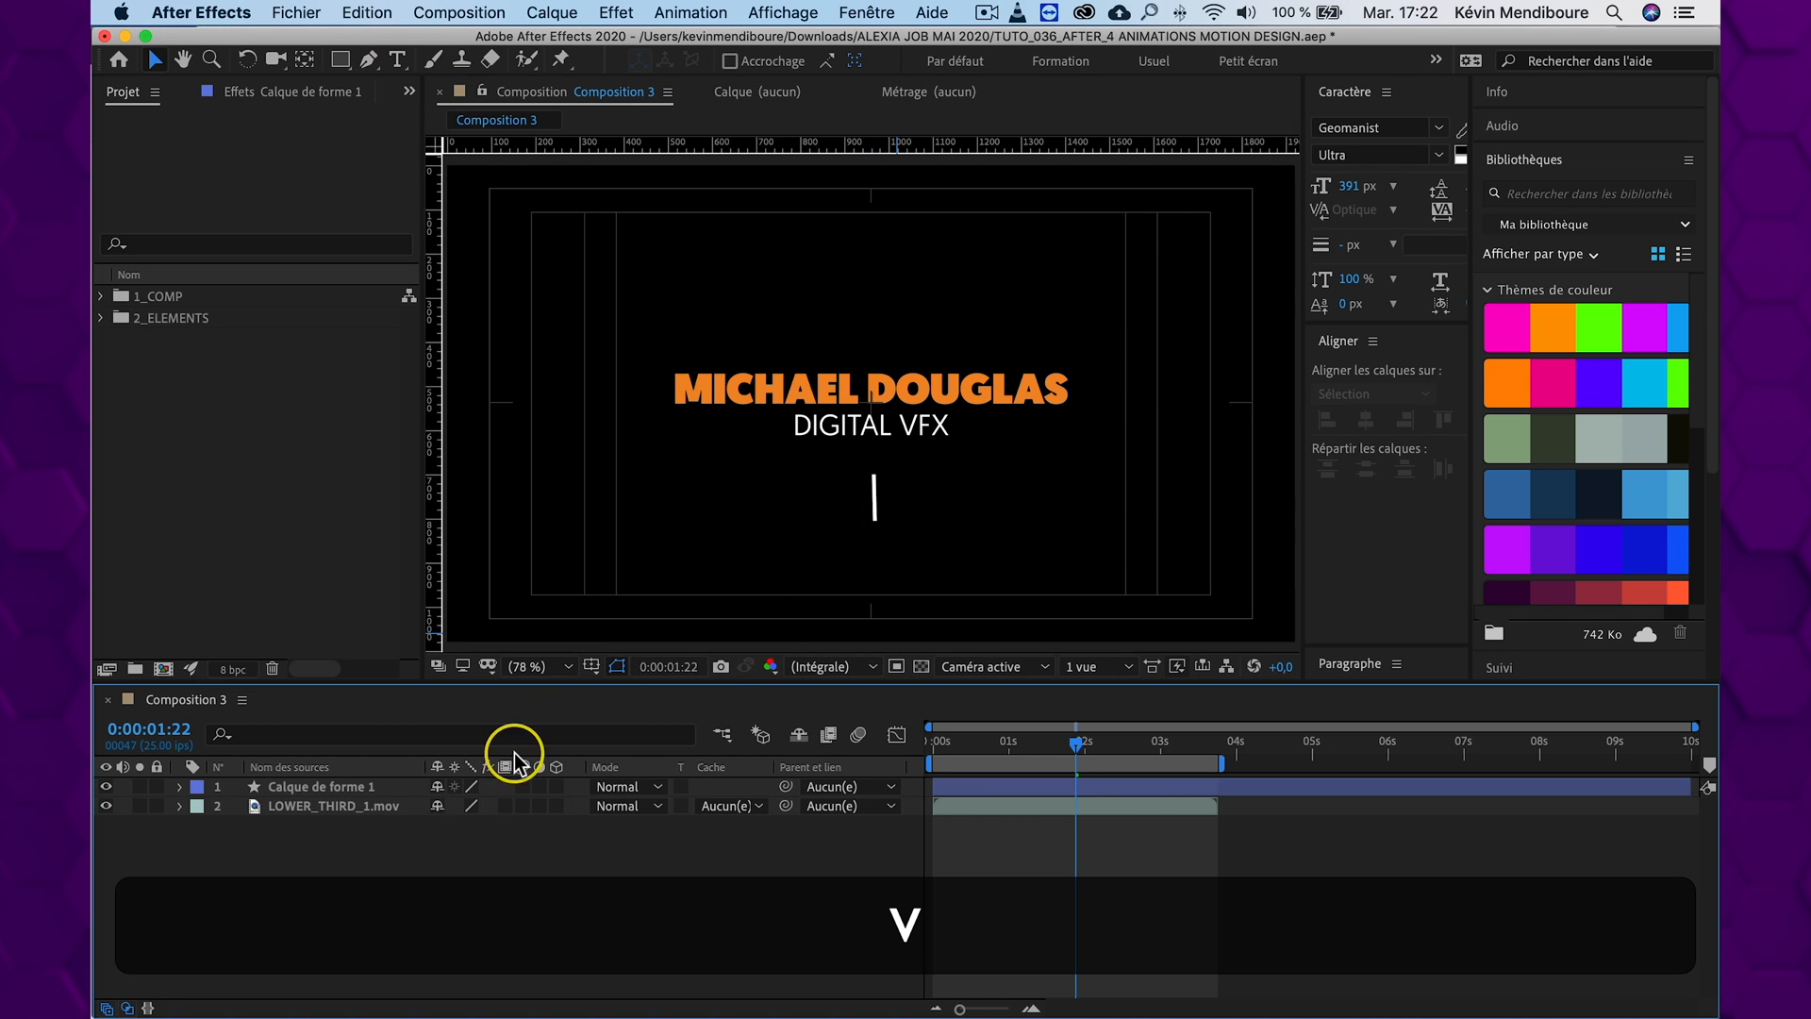
Add a Répétition operator to the vertical line's shape layer and set its Copies to 8
left_click(311, 790)
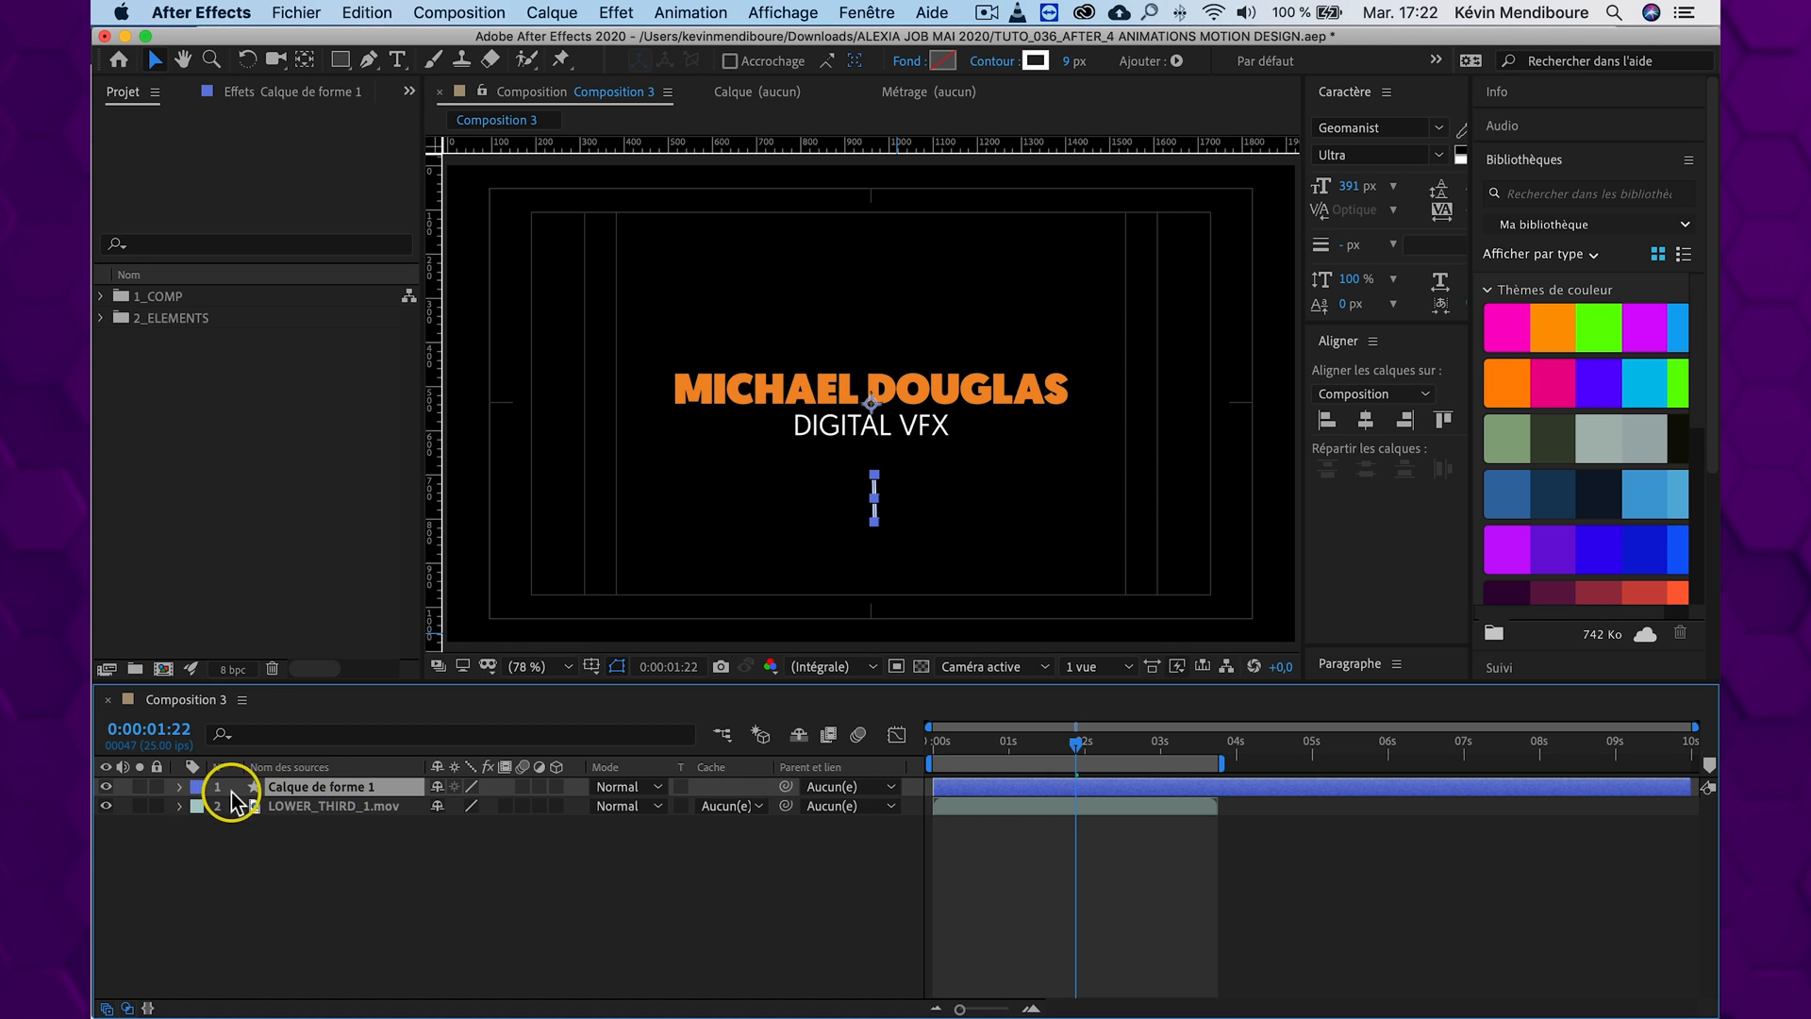
left_click(180, 786)
left_click(201, 807)
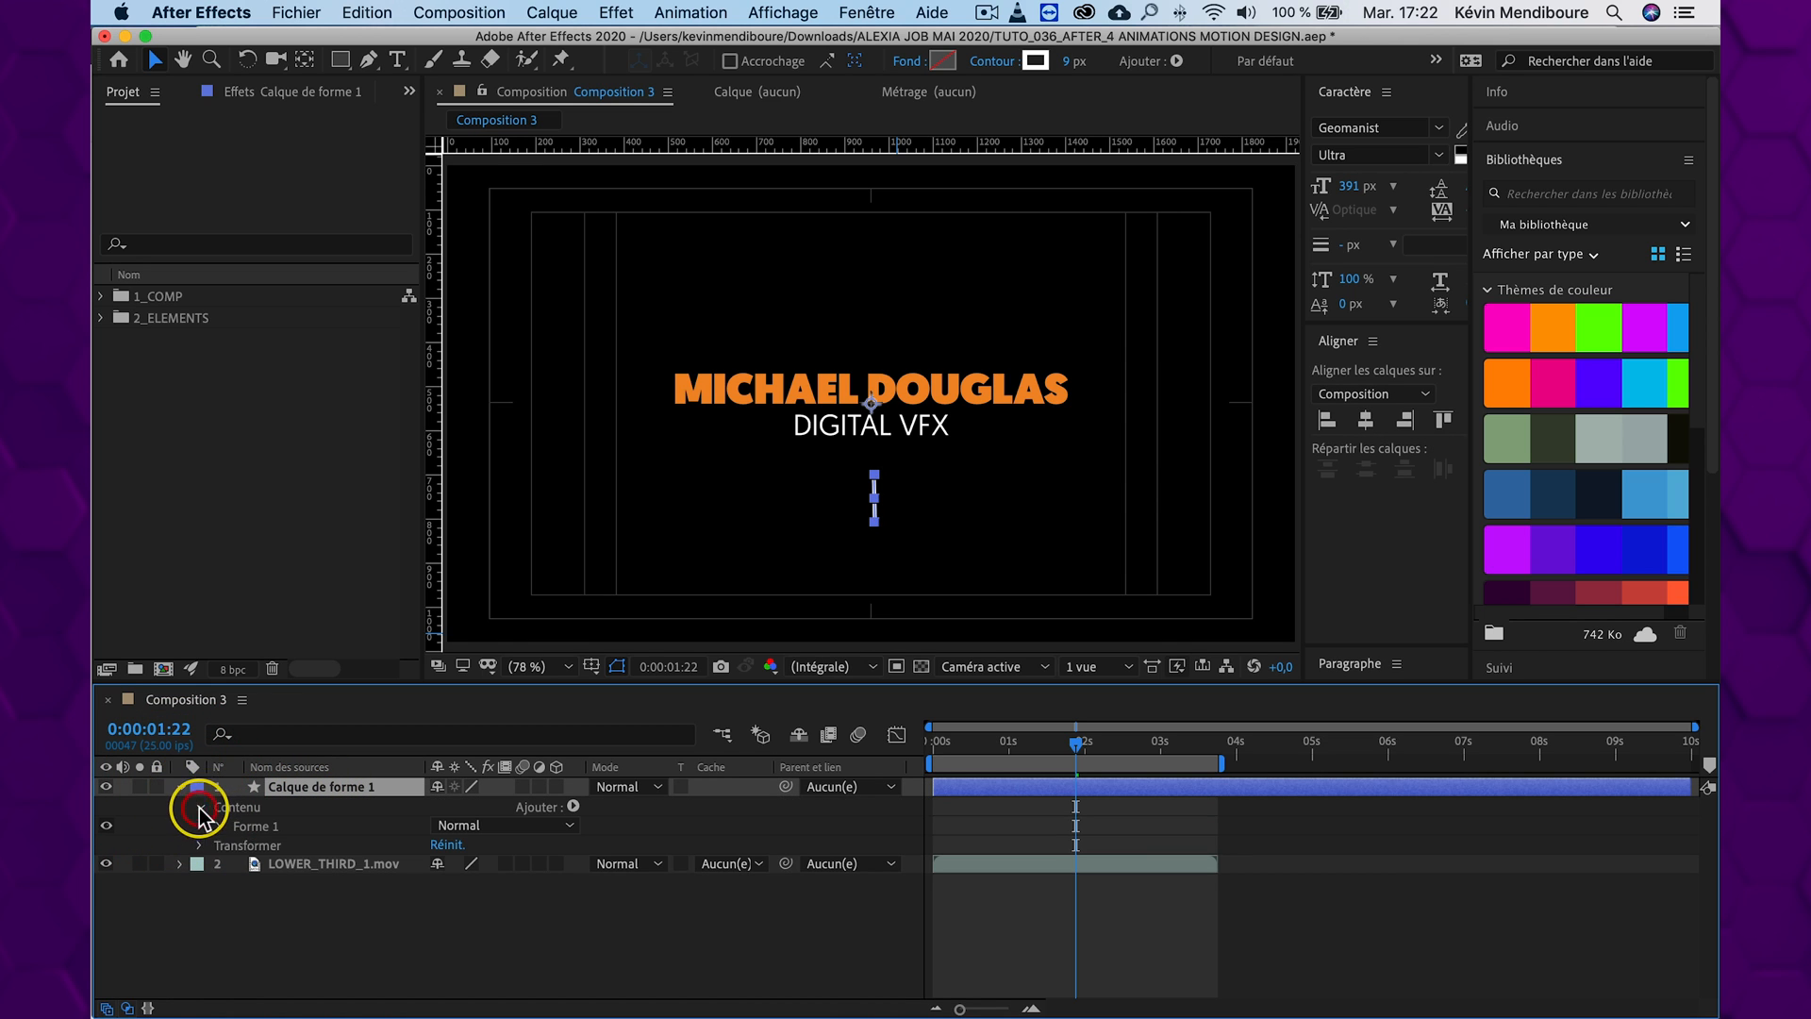
left_click(572, 807)
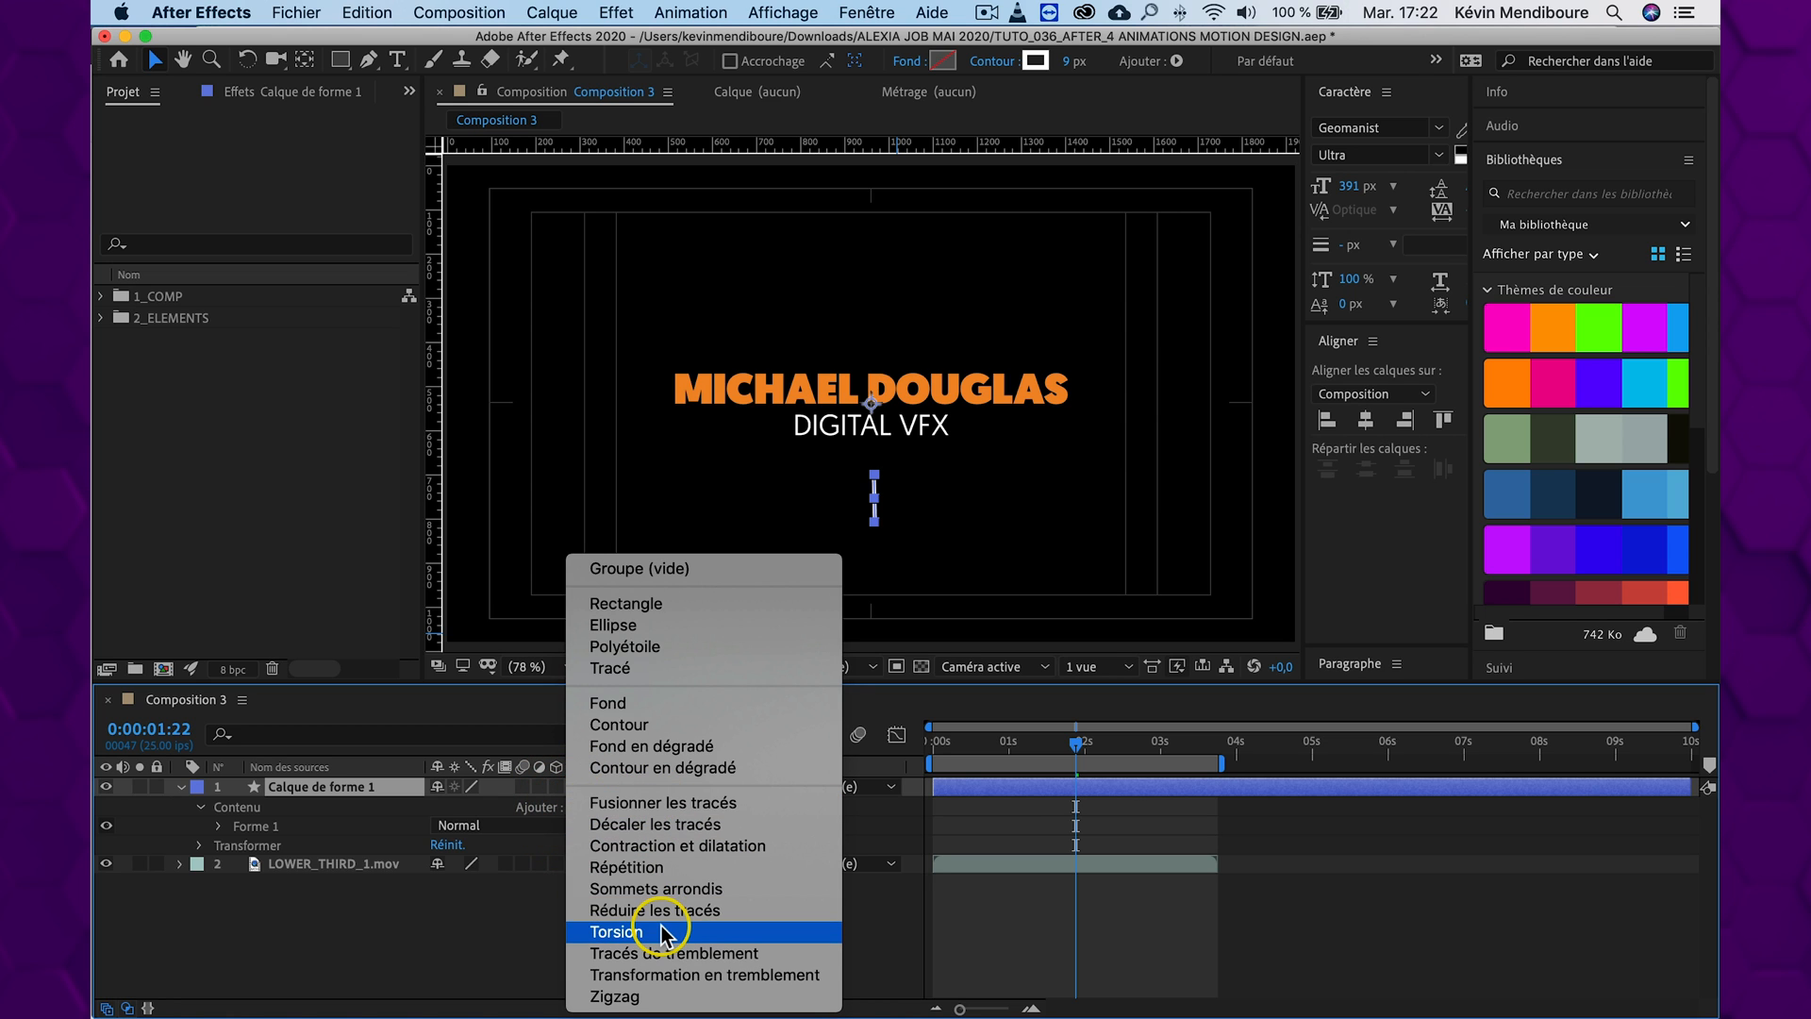
left_click(683, 864)
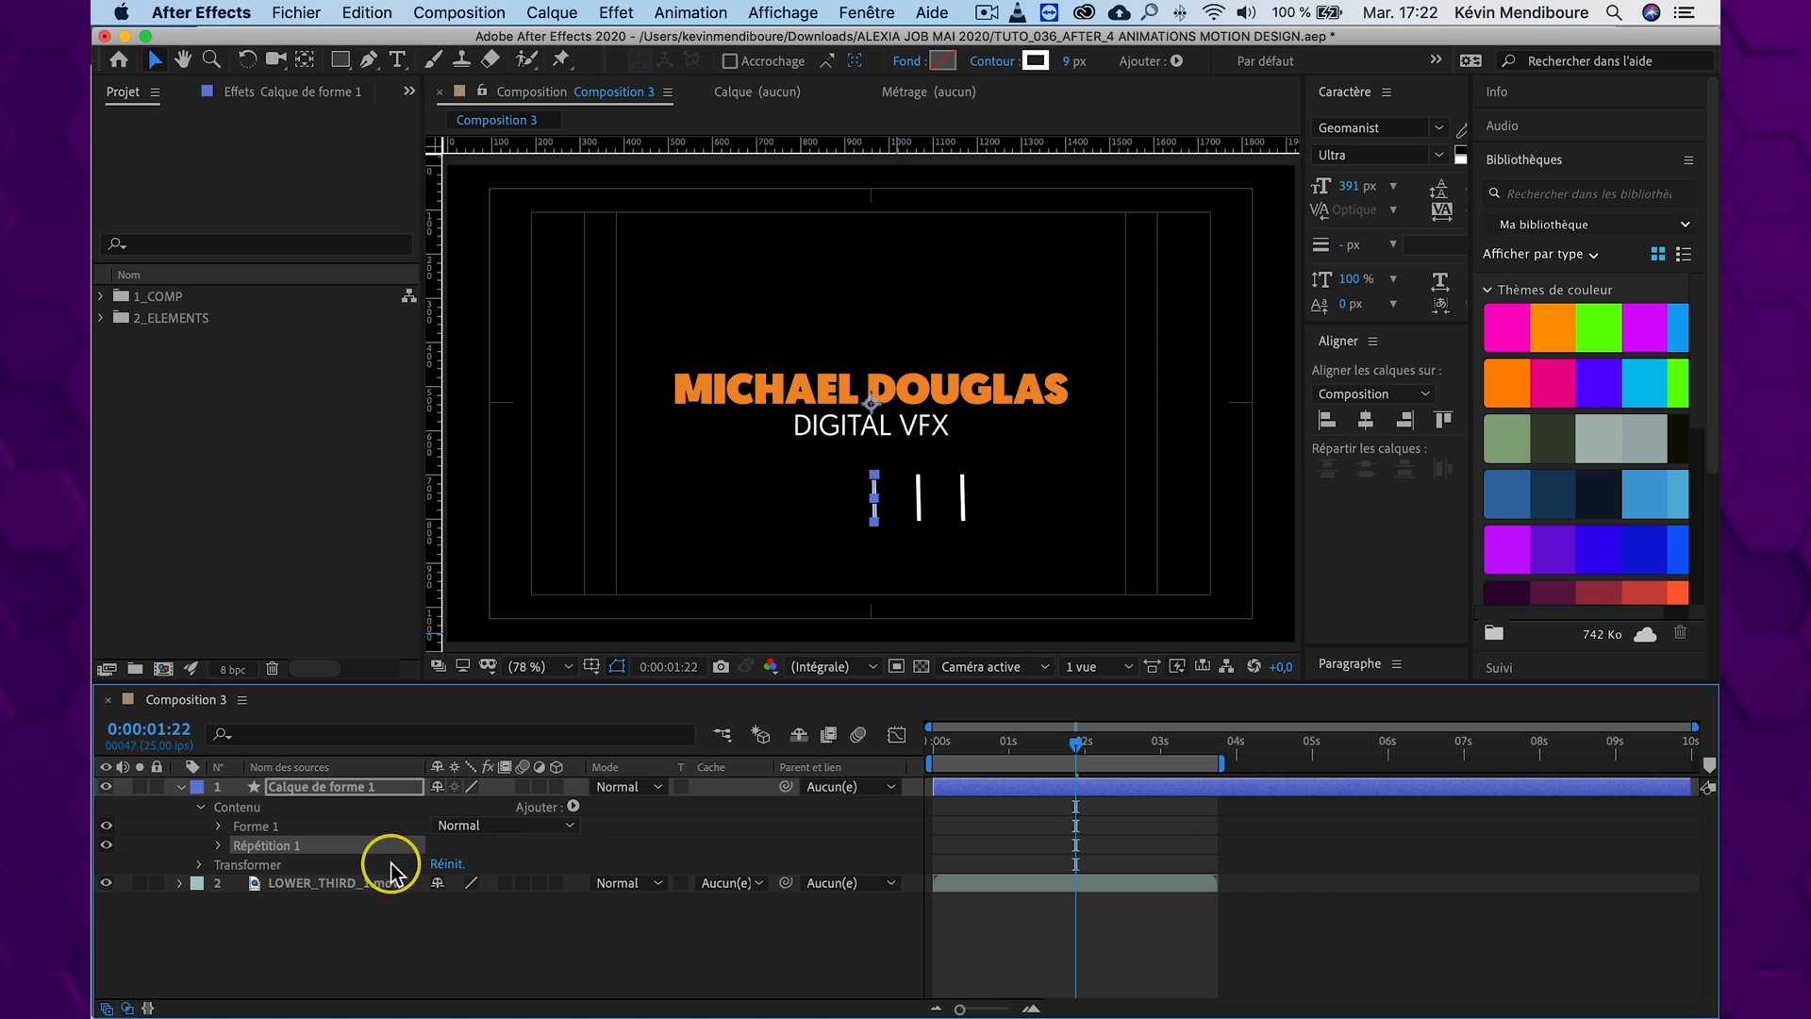
left_click(219, 846)
left_click_drag(433, 860, 438, 865)
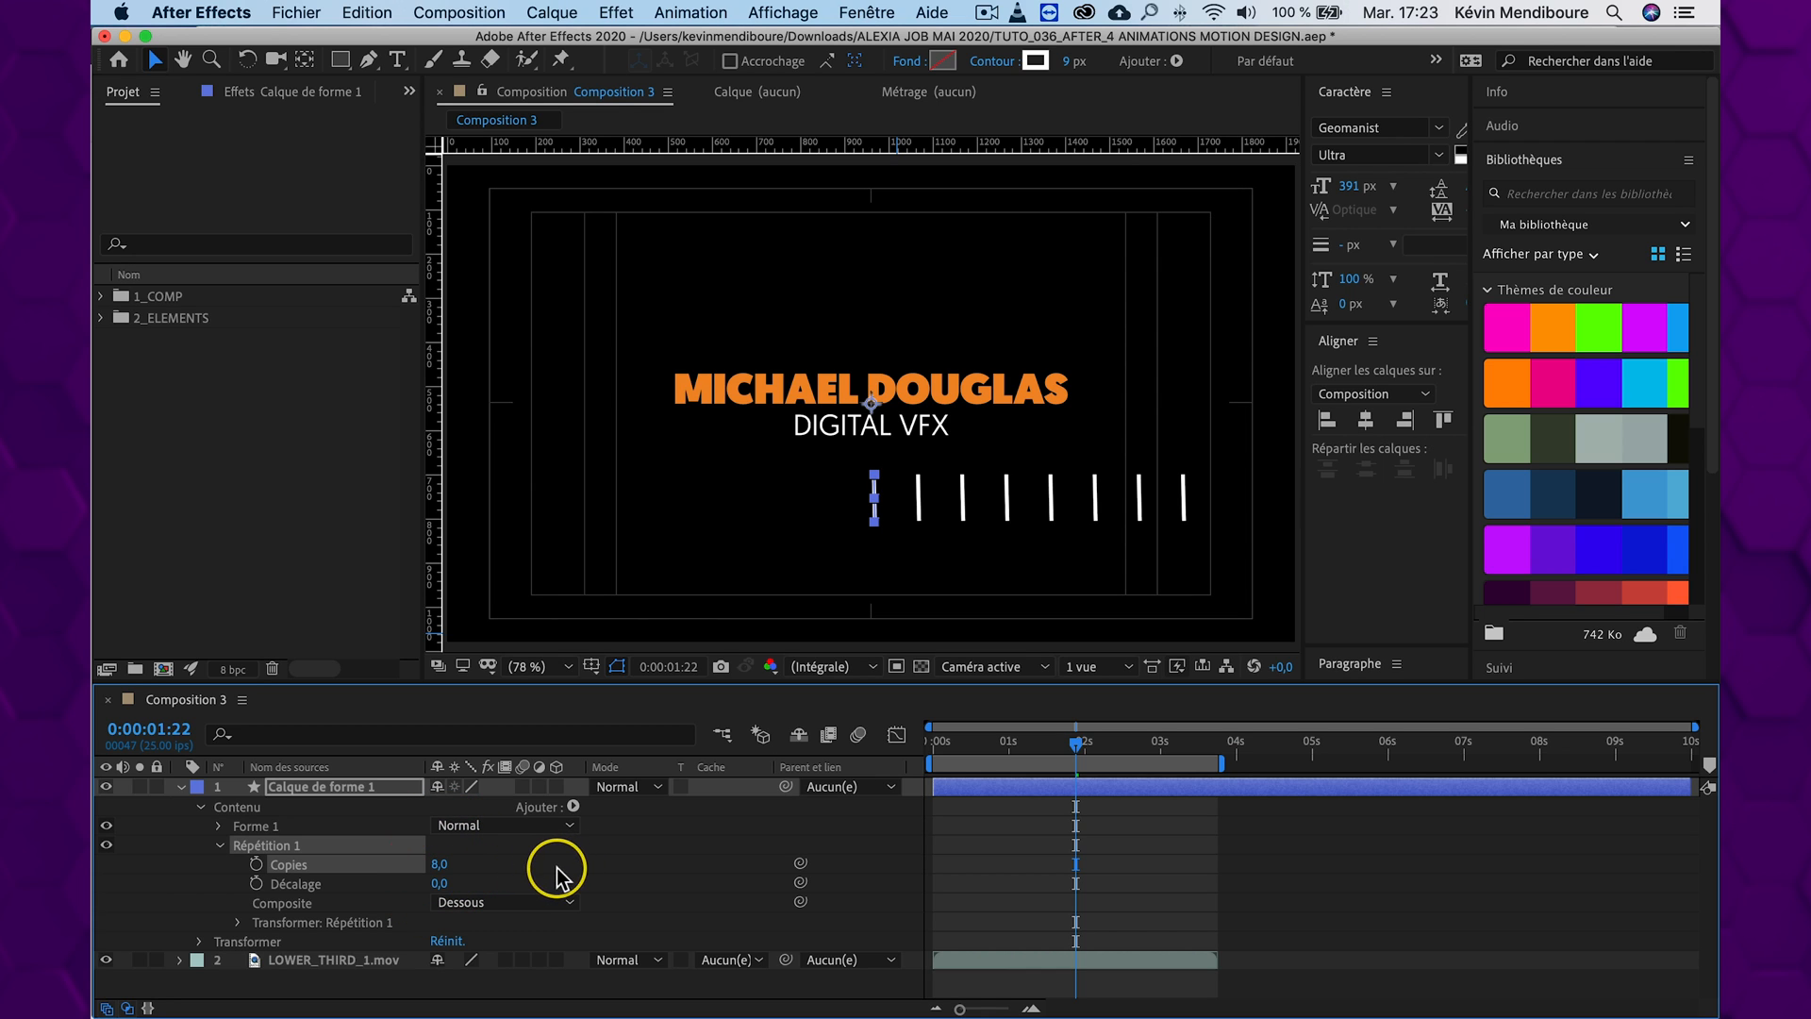
left_click(617, 873)
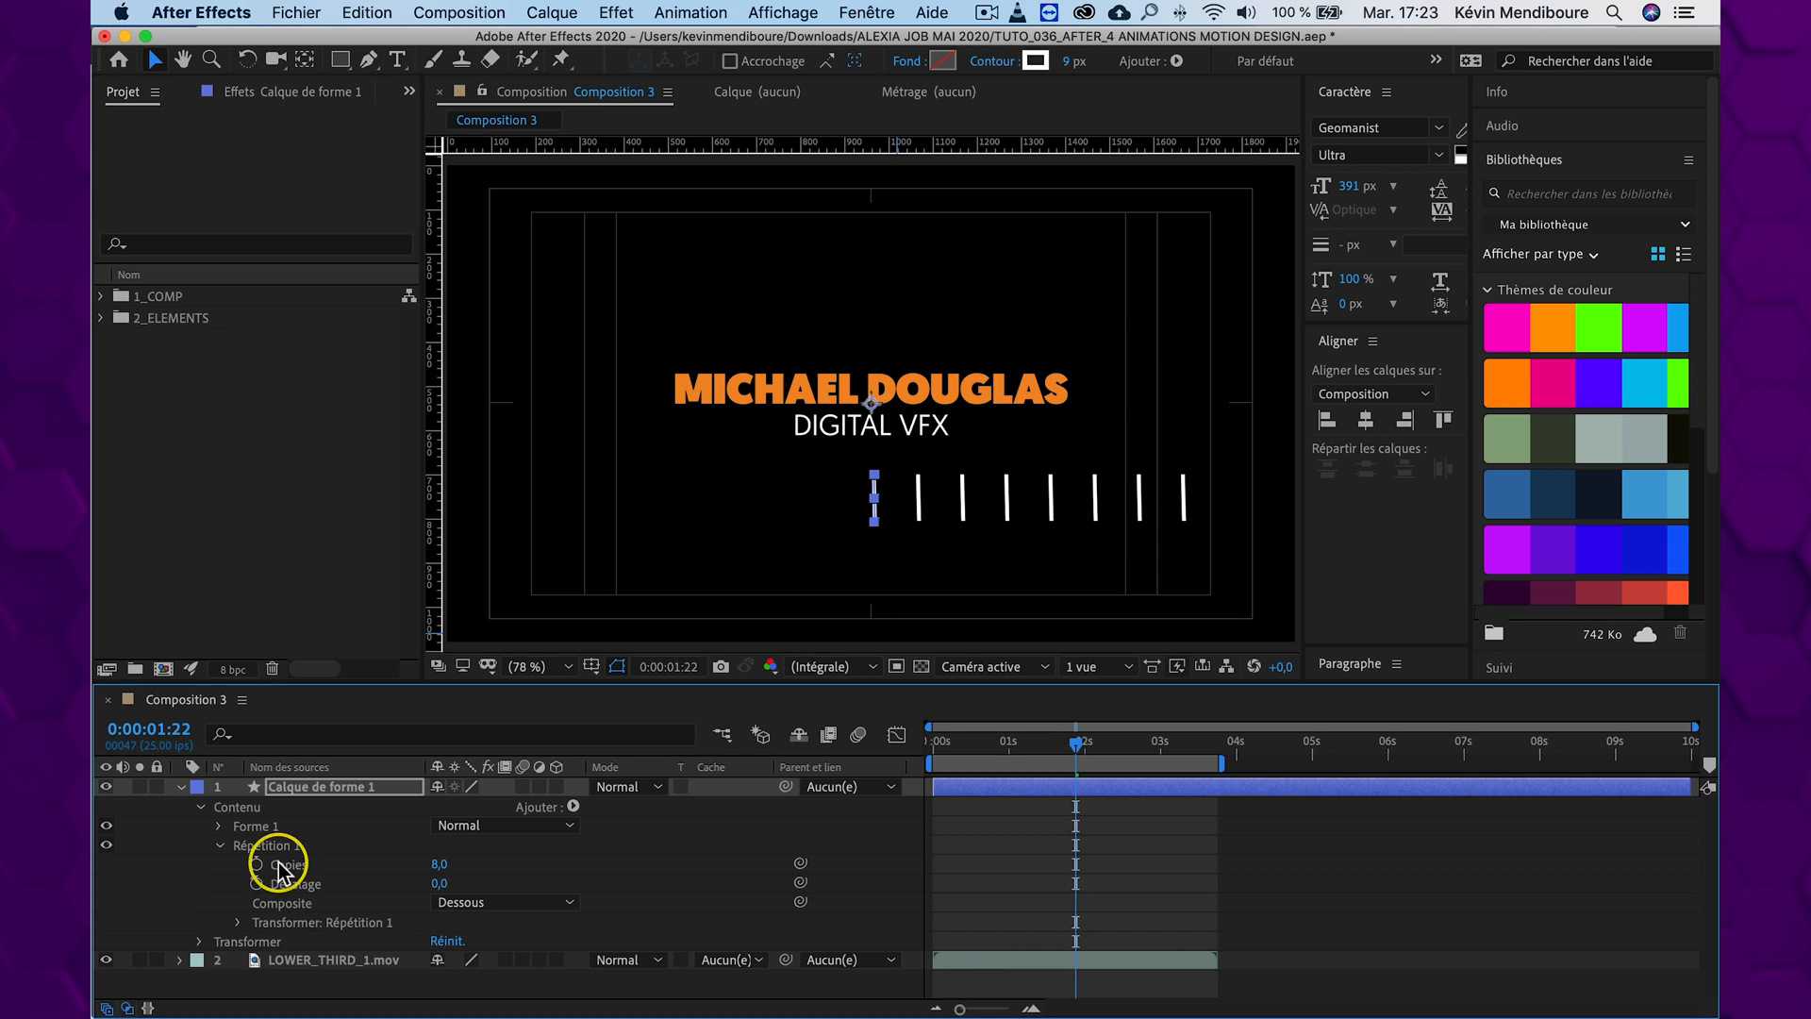
In the Répétition's transform settings, set Position to 0,0 so all the copies overlap
left_click(237, 923)
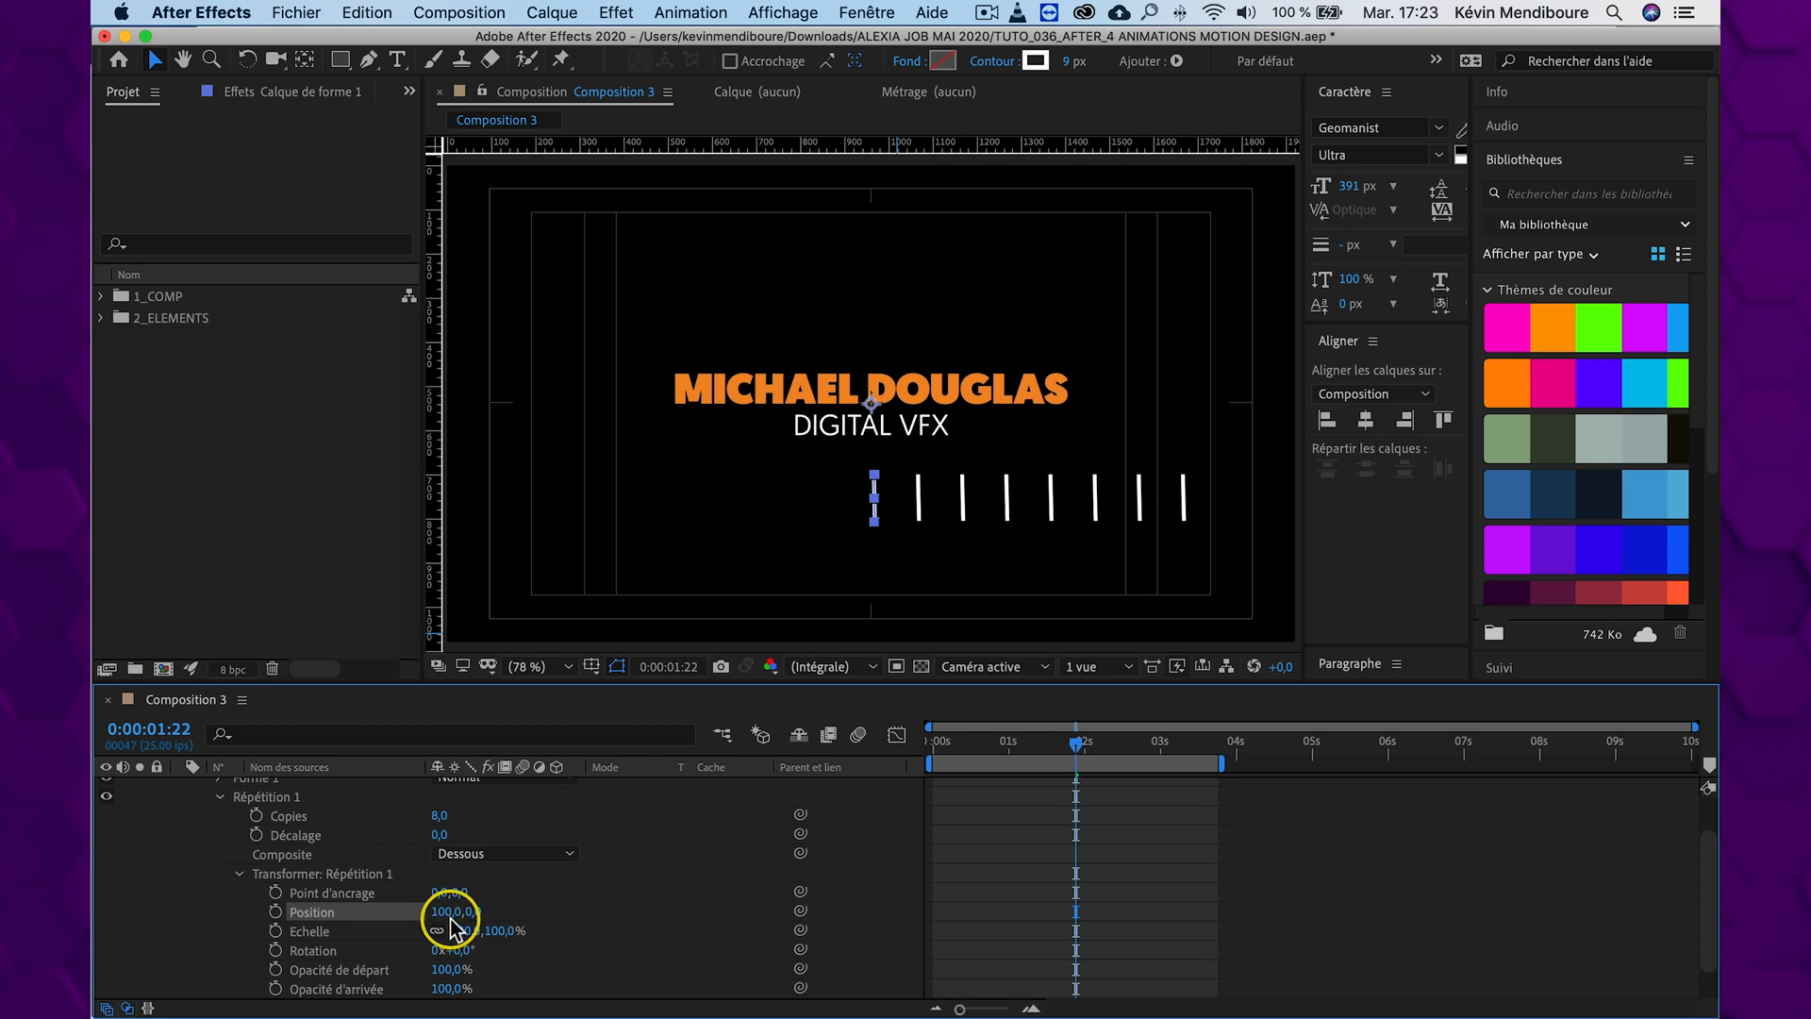
left_click_drag(443, 910, 436, 910)
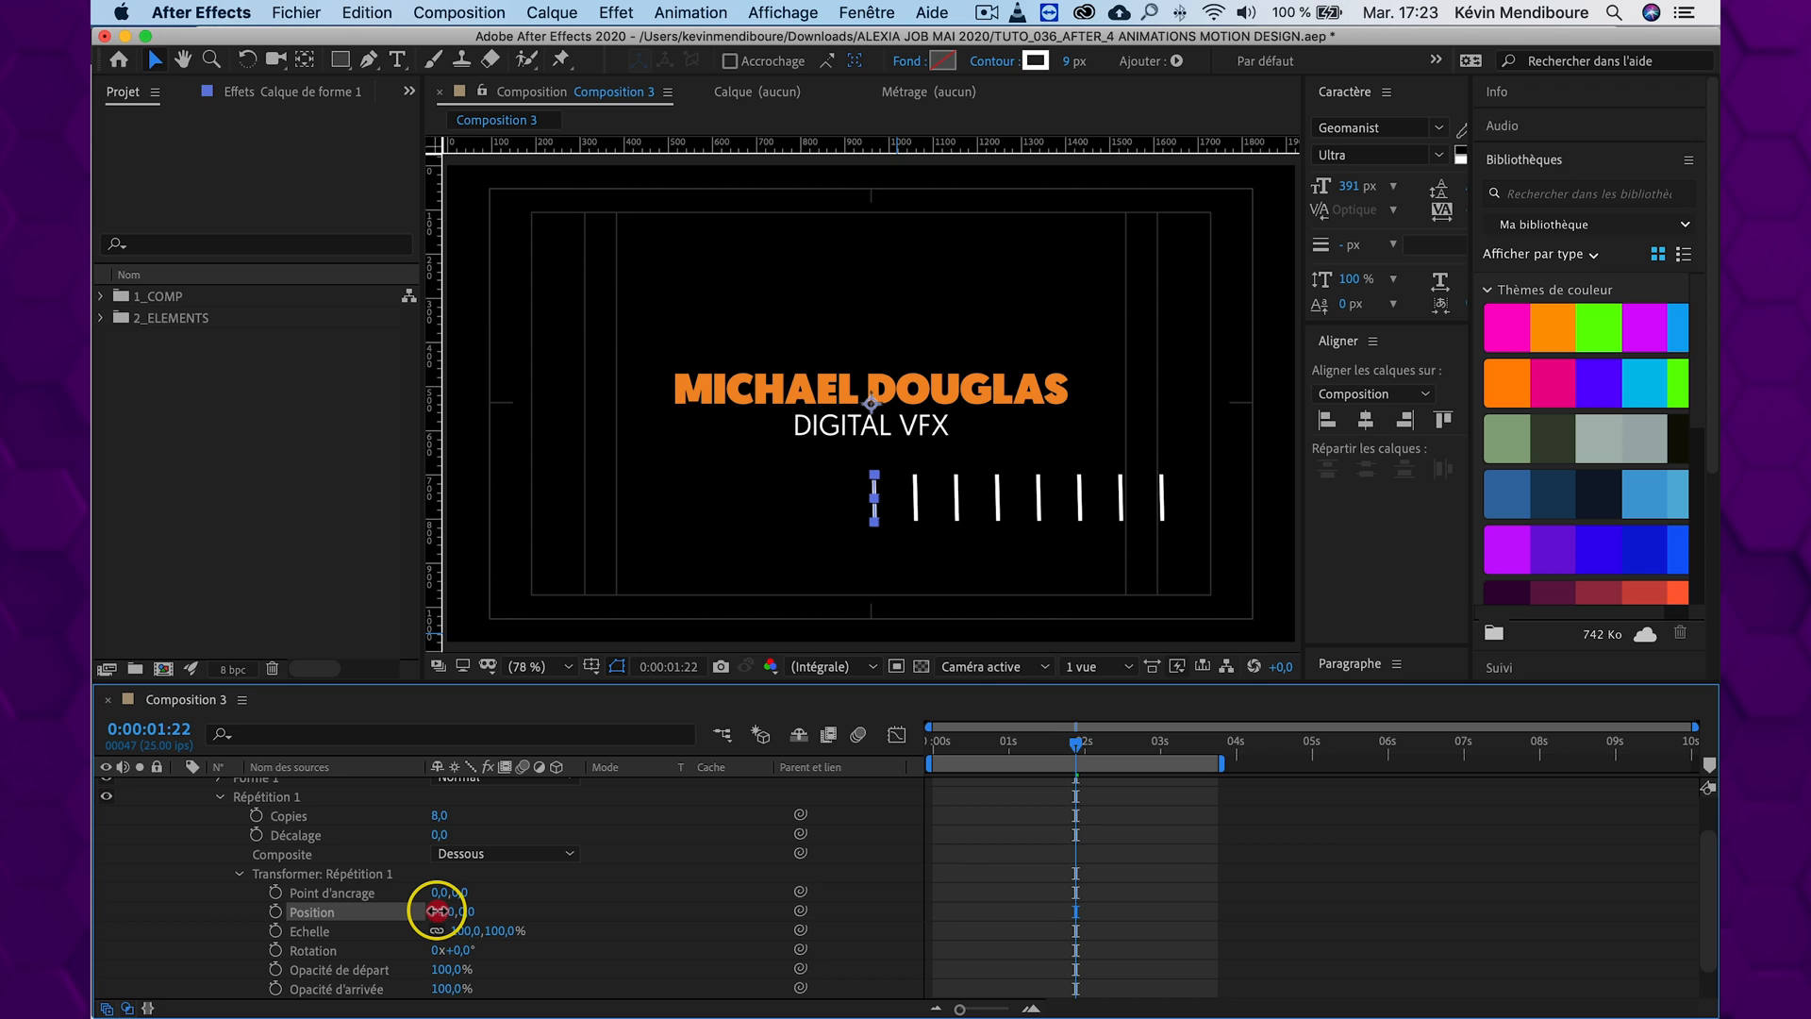
left_click_drag(419, 910, 311, 910)
left_click(443, 912)
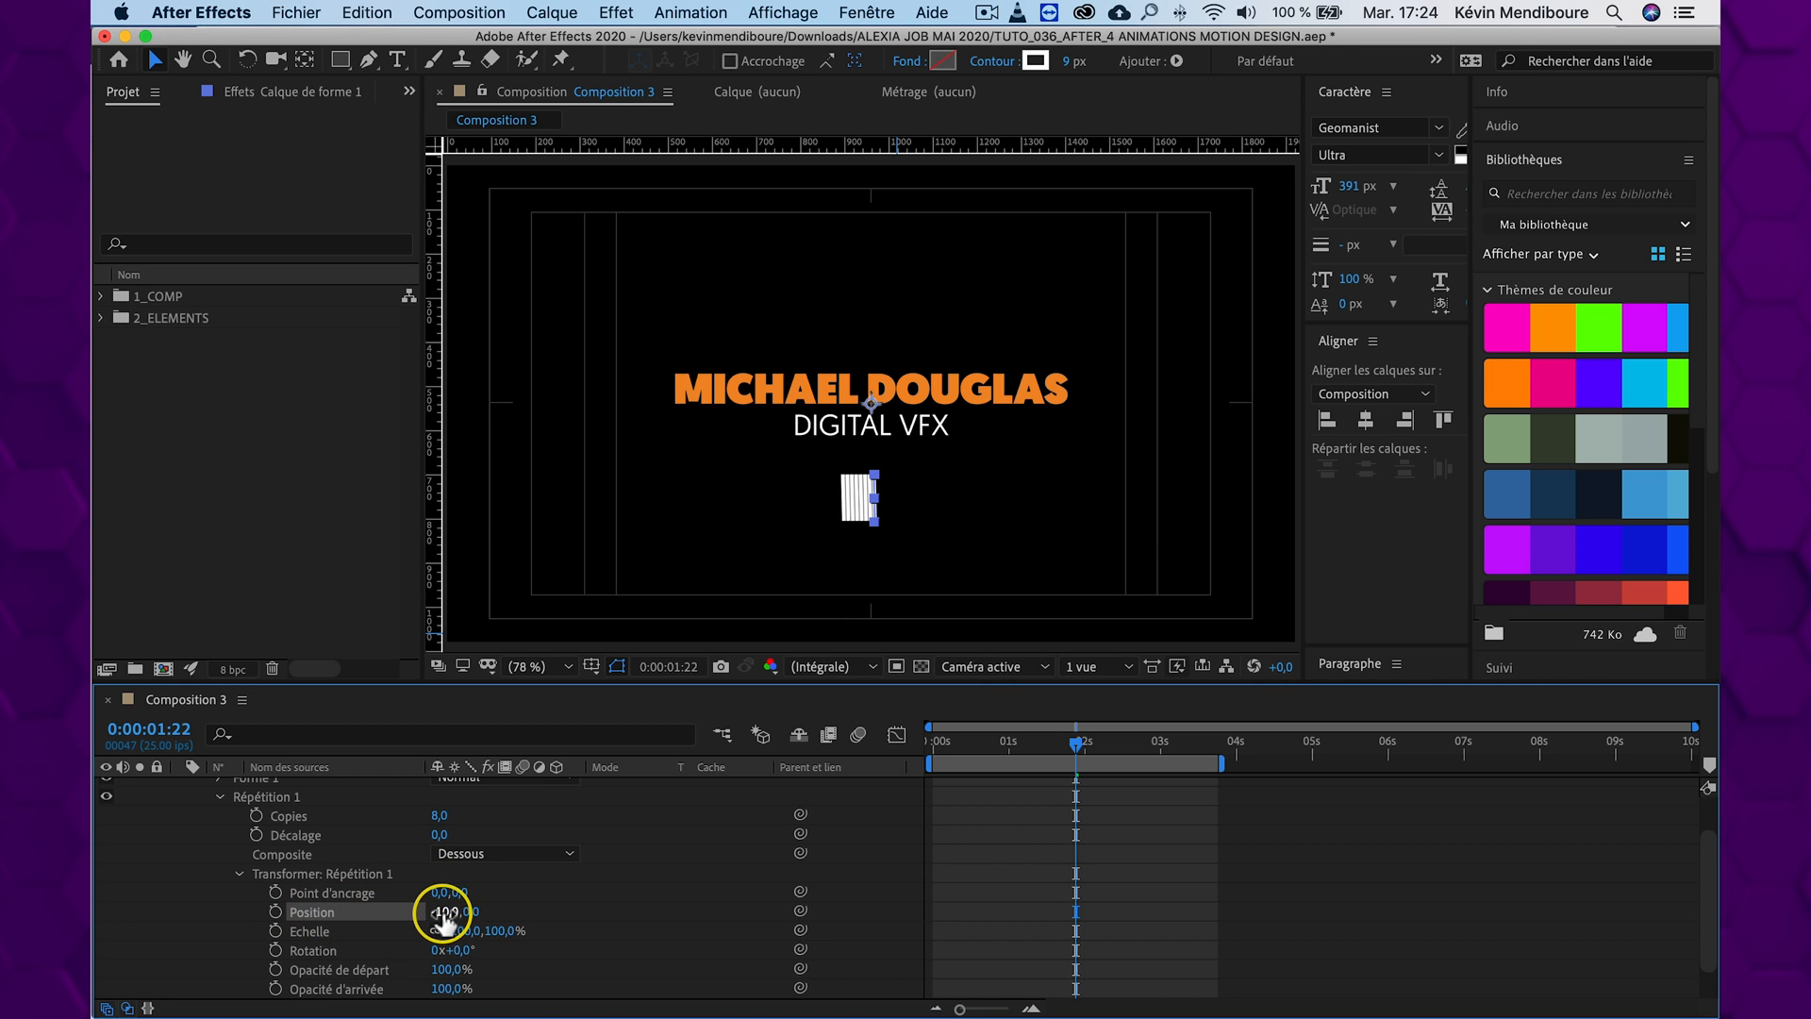
type("0")
key("Return")
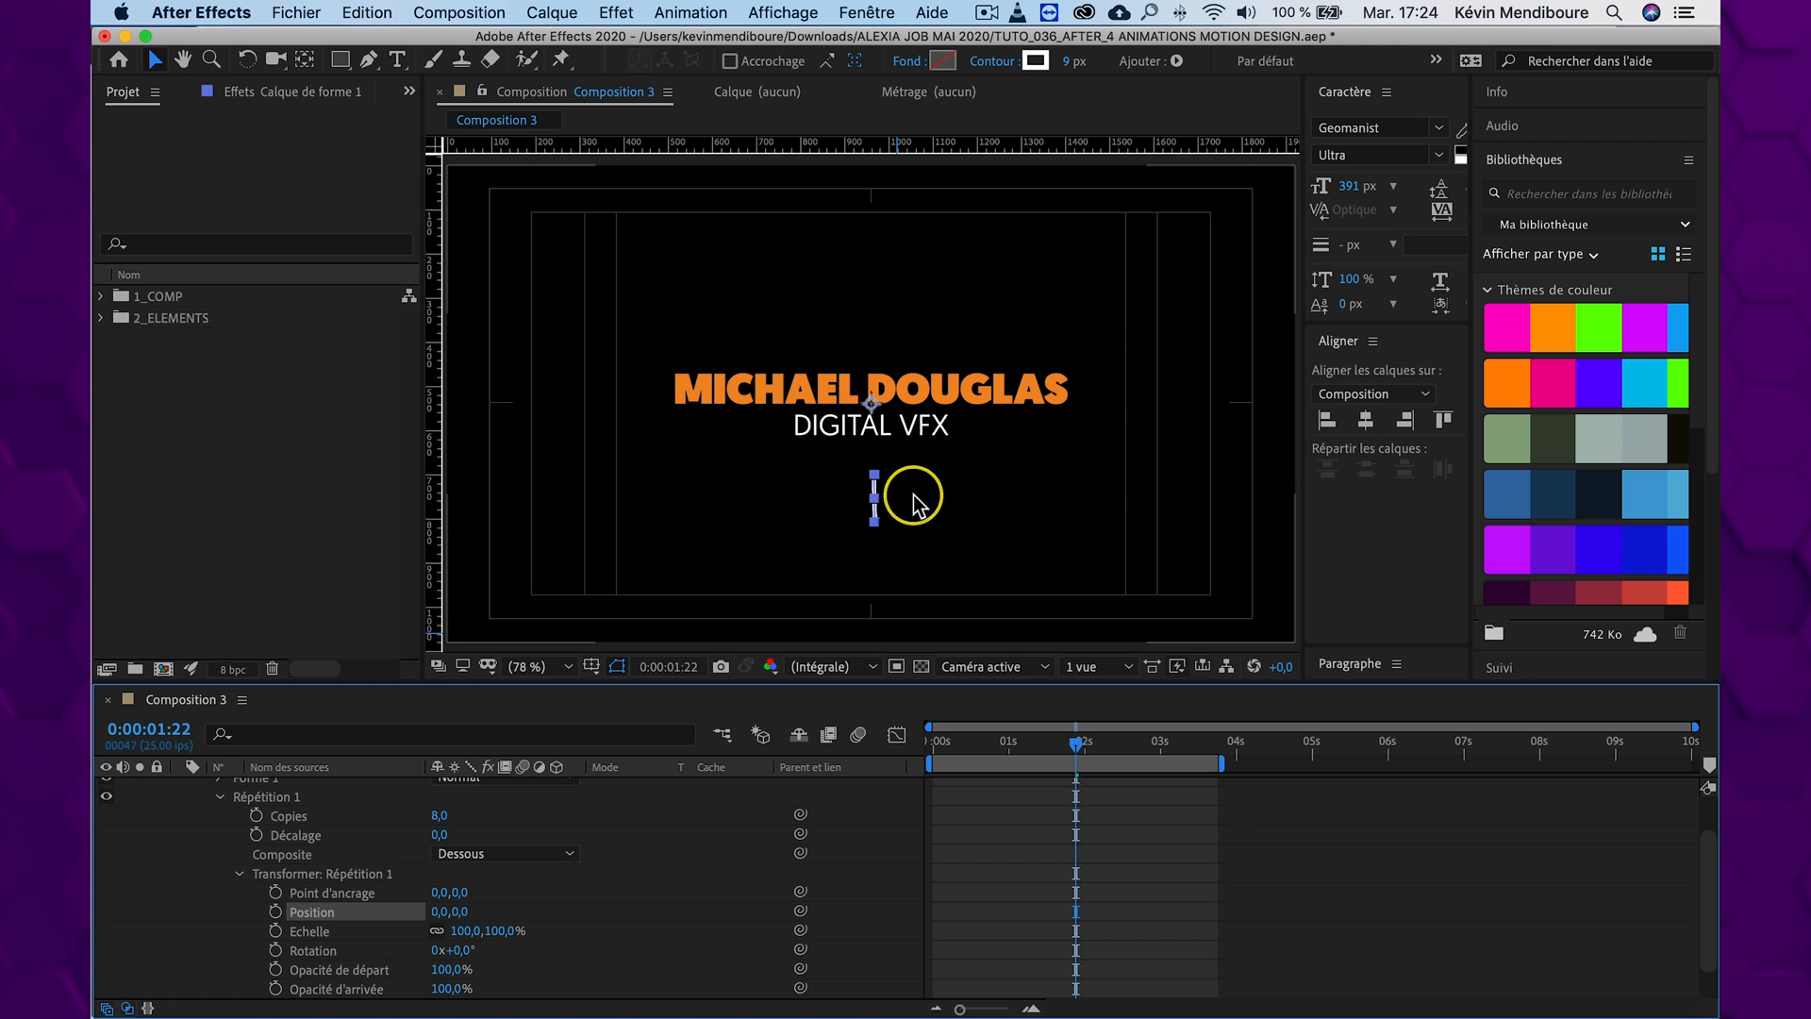
left_click(729, 860)
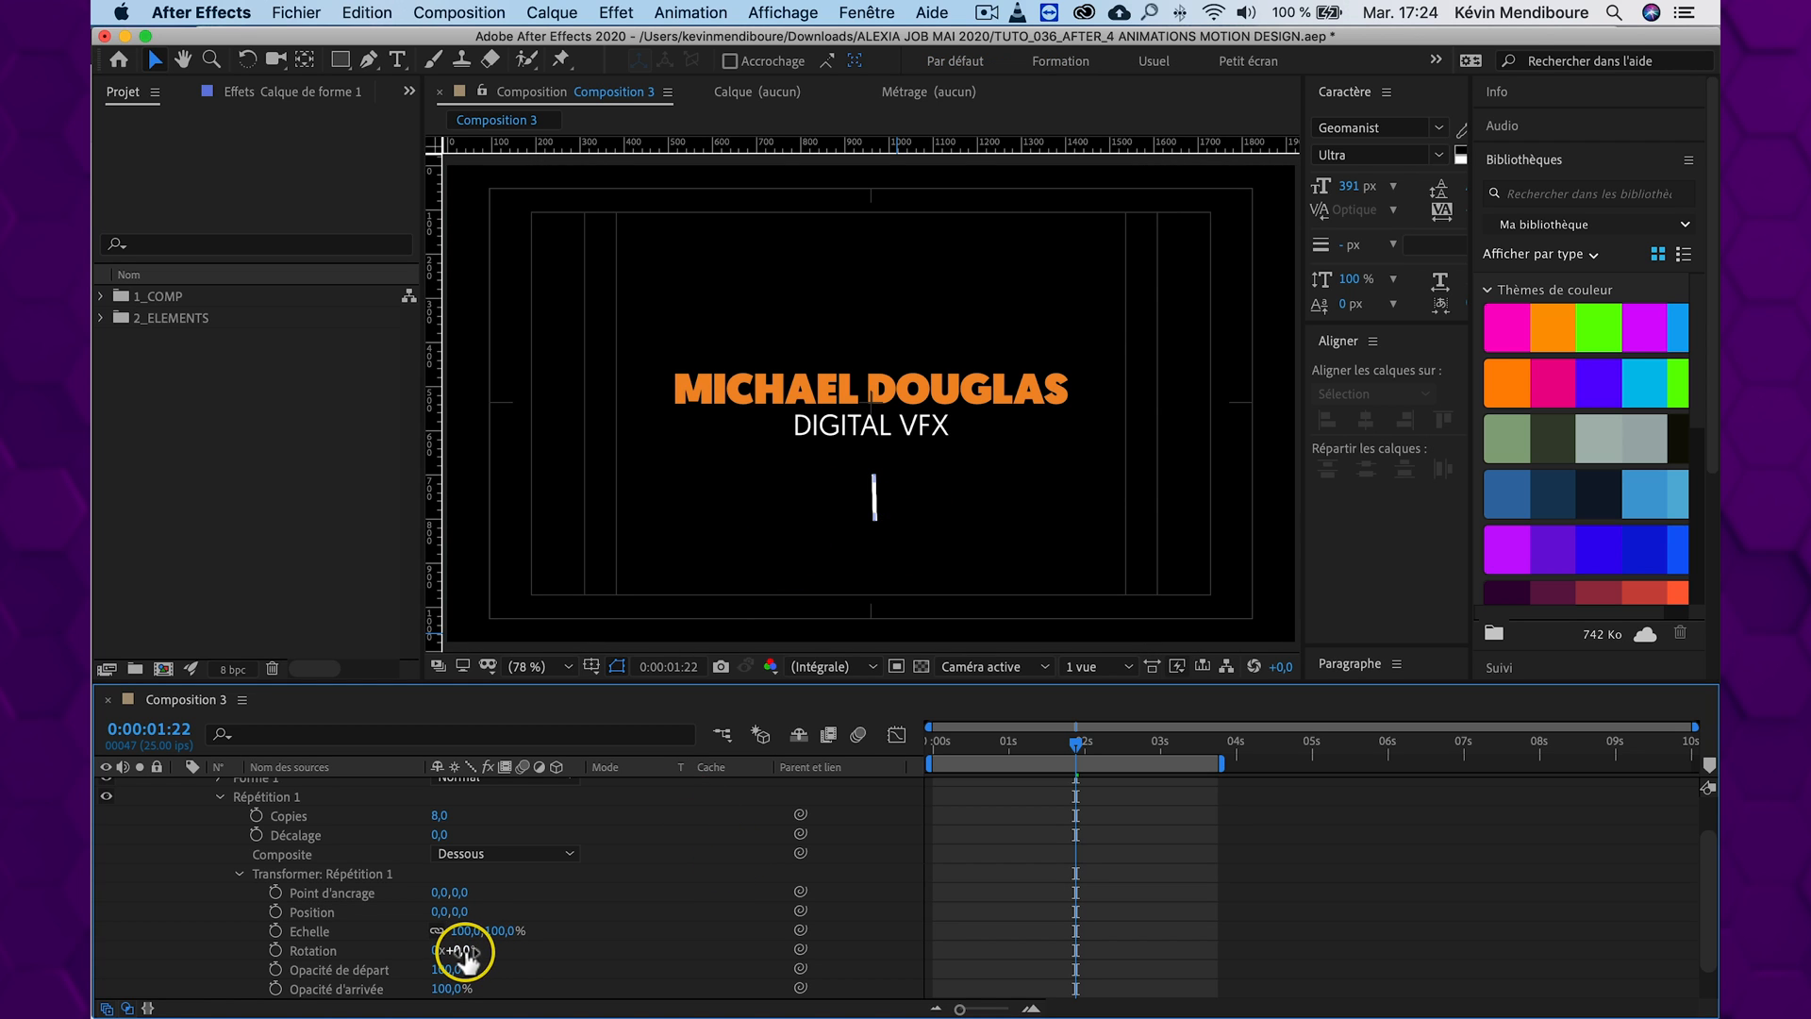
Arrange the repeated lines in a full circle around the title with the Répétition's Rotation at 21° and Copies at 17
mouse_move(467, 952)
left_mouse_down()
mouse_move(519, 951)
mouse_move(477, 946)
left_mouse_up()
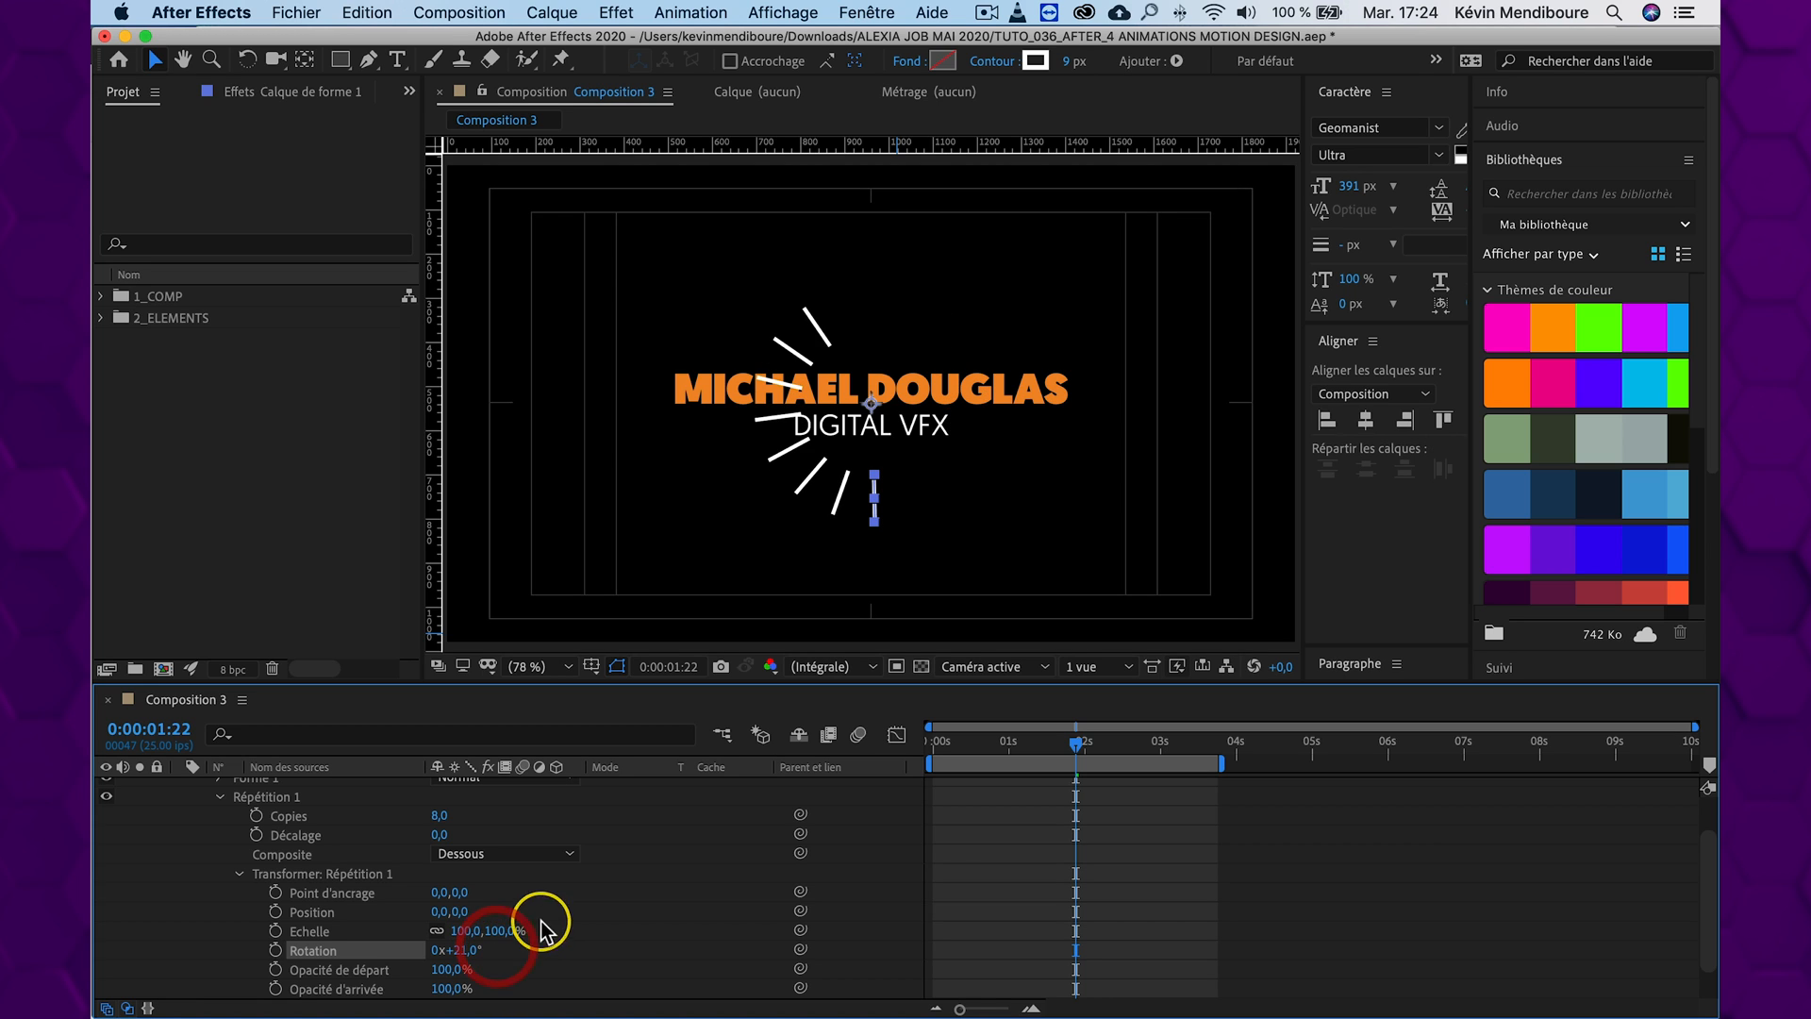
left_click_drag(443, 816, 448, 815)
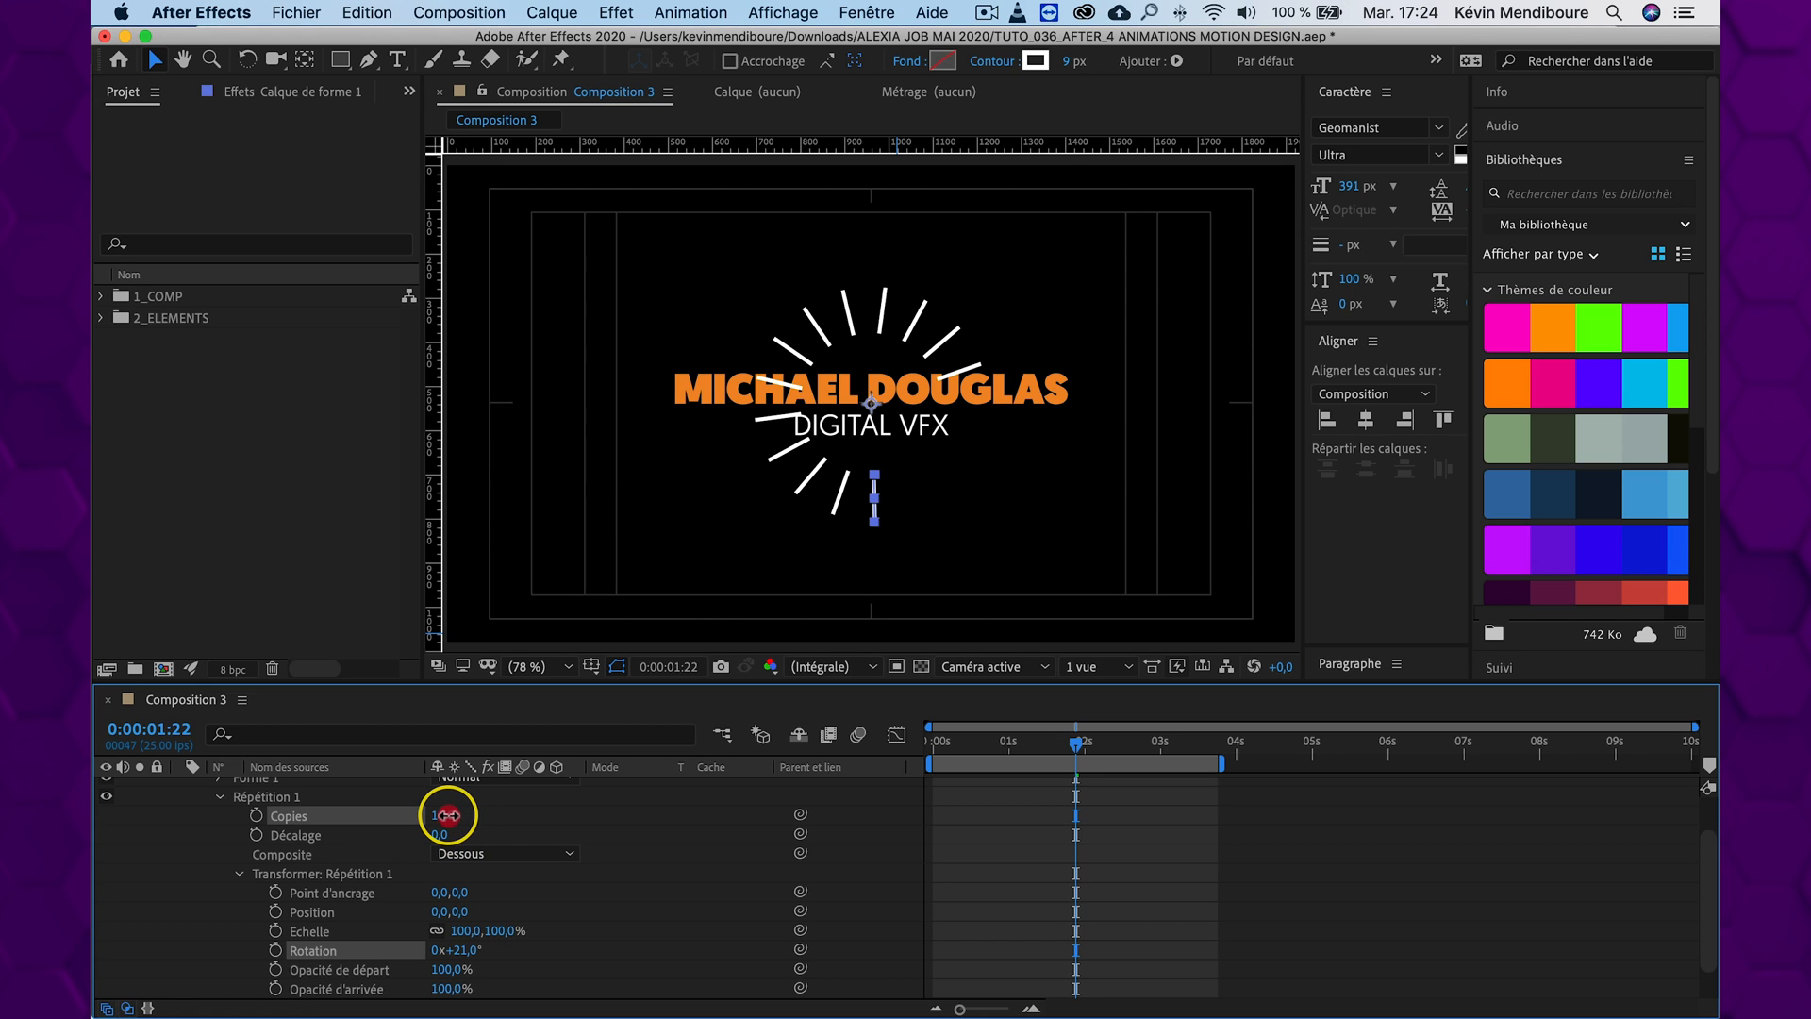
left_click(448, 814)
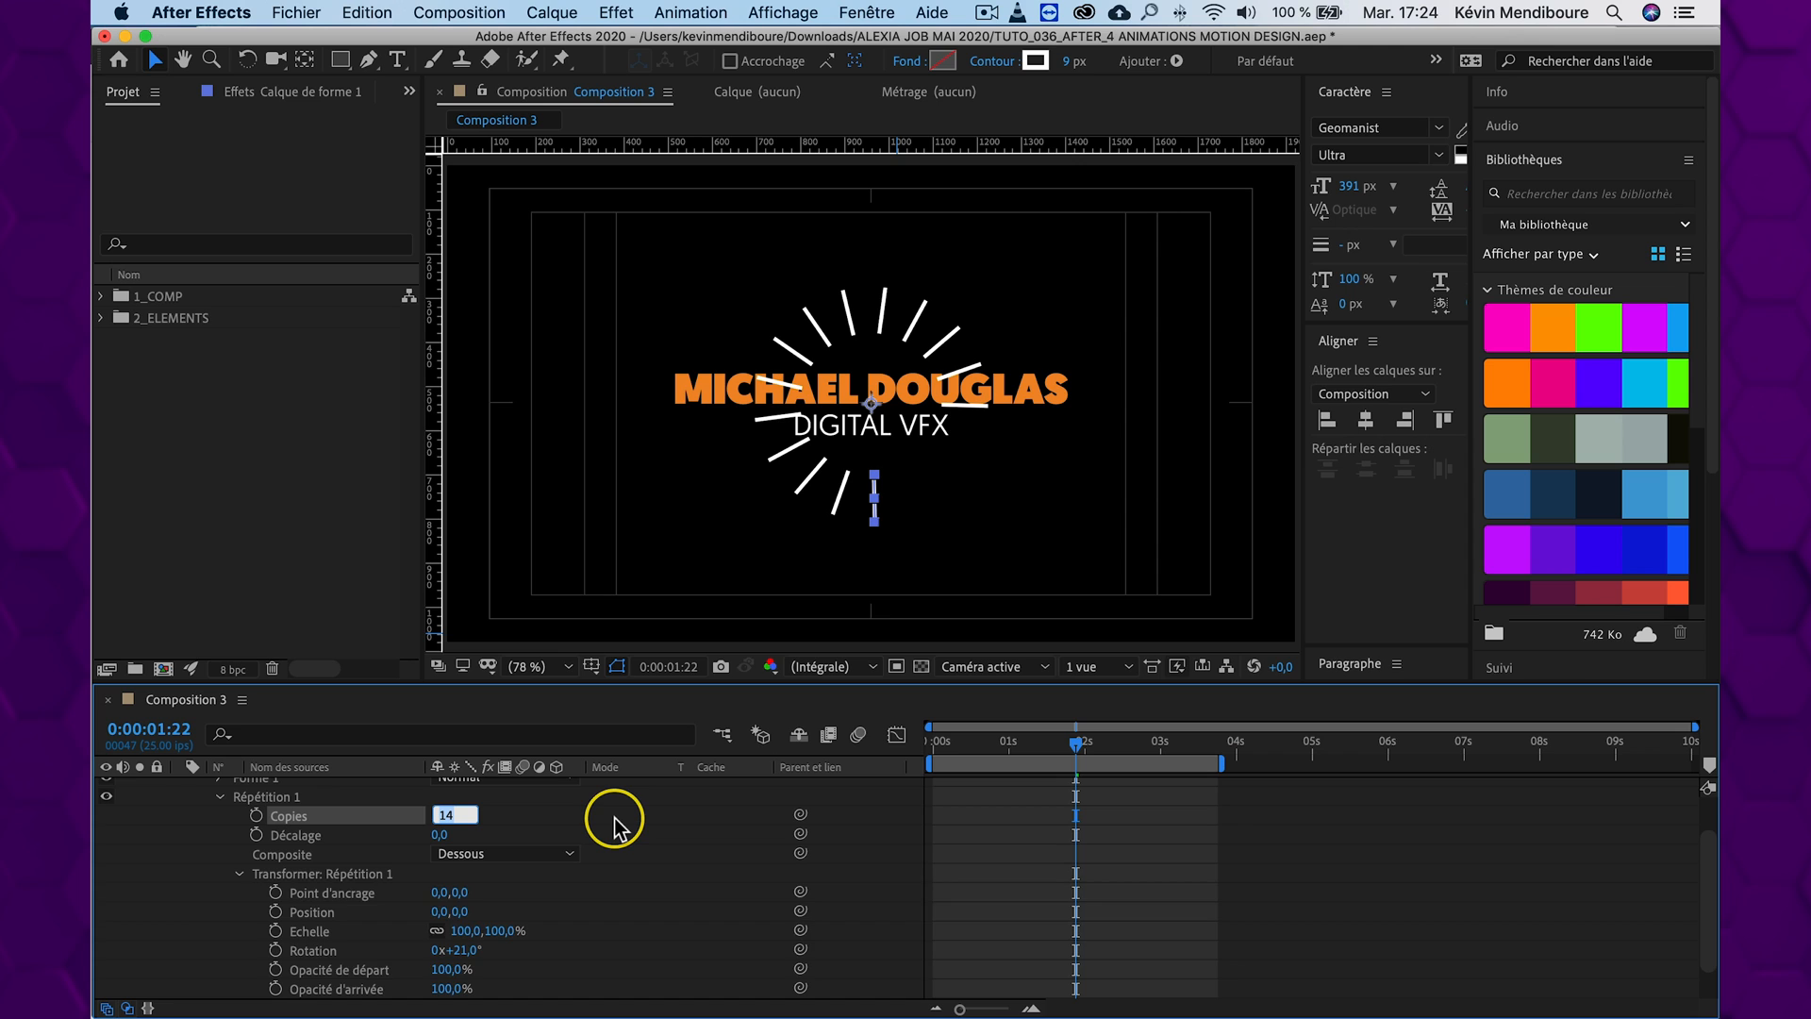
key("Up")
key("Up")
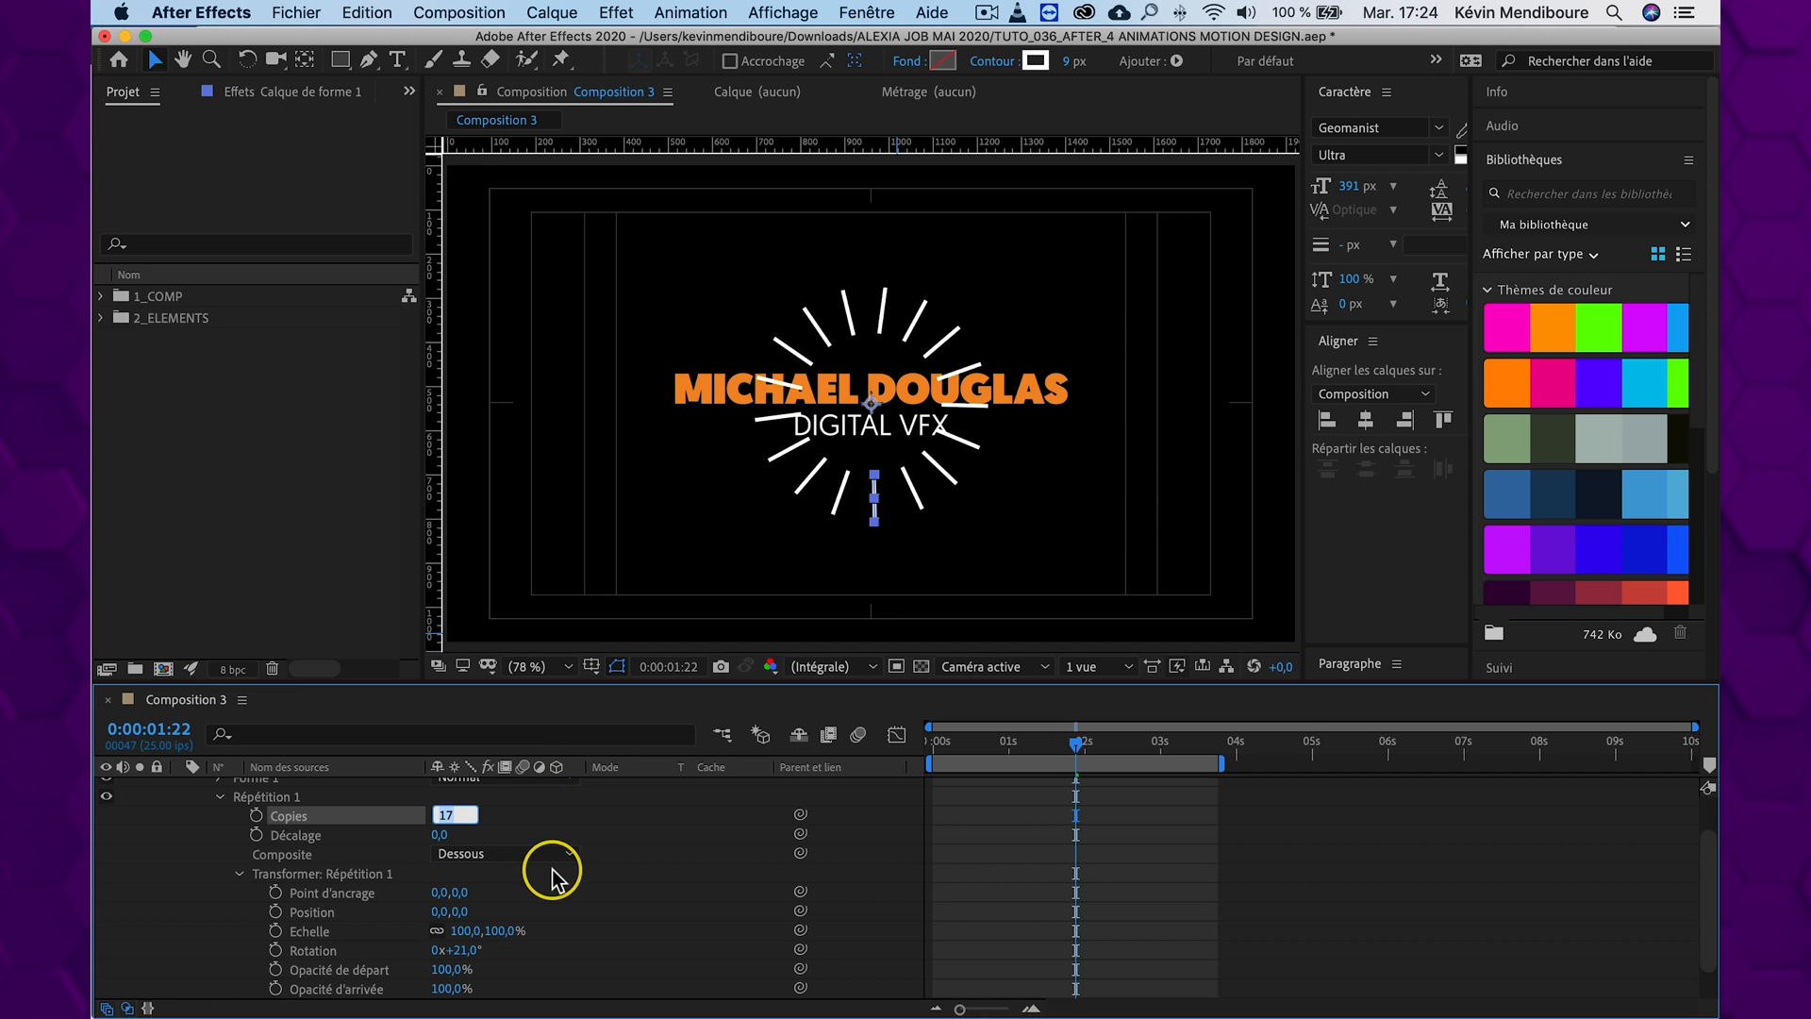
left_click(585, 909)
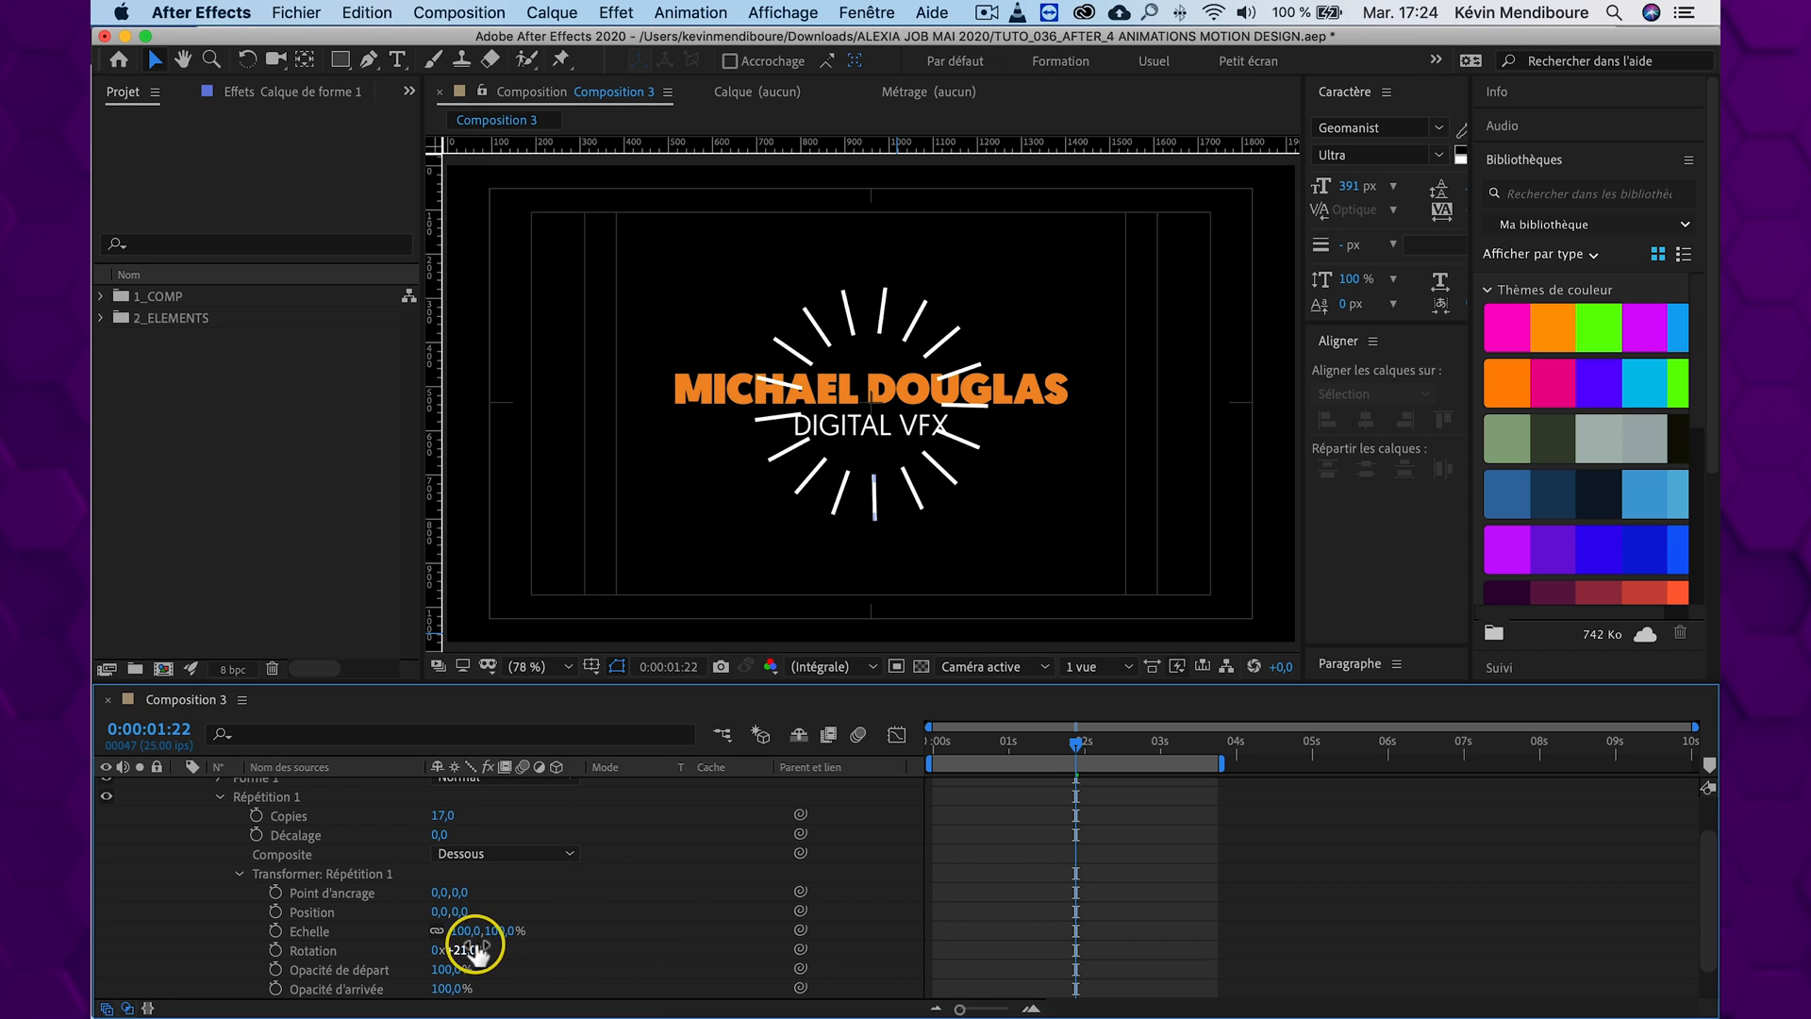
left_click_drag(466, 950, 464, 947)
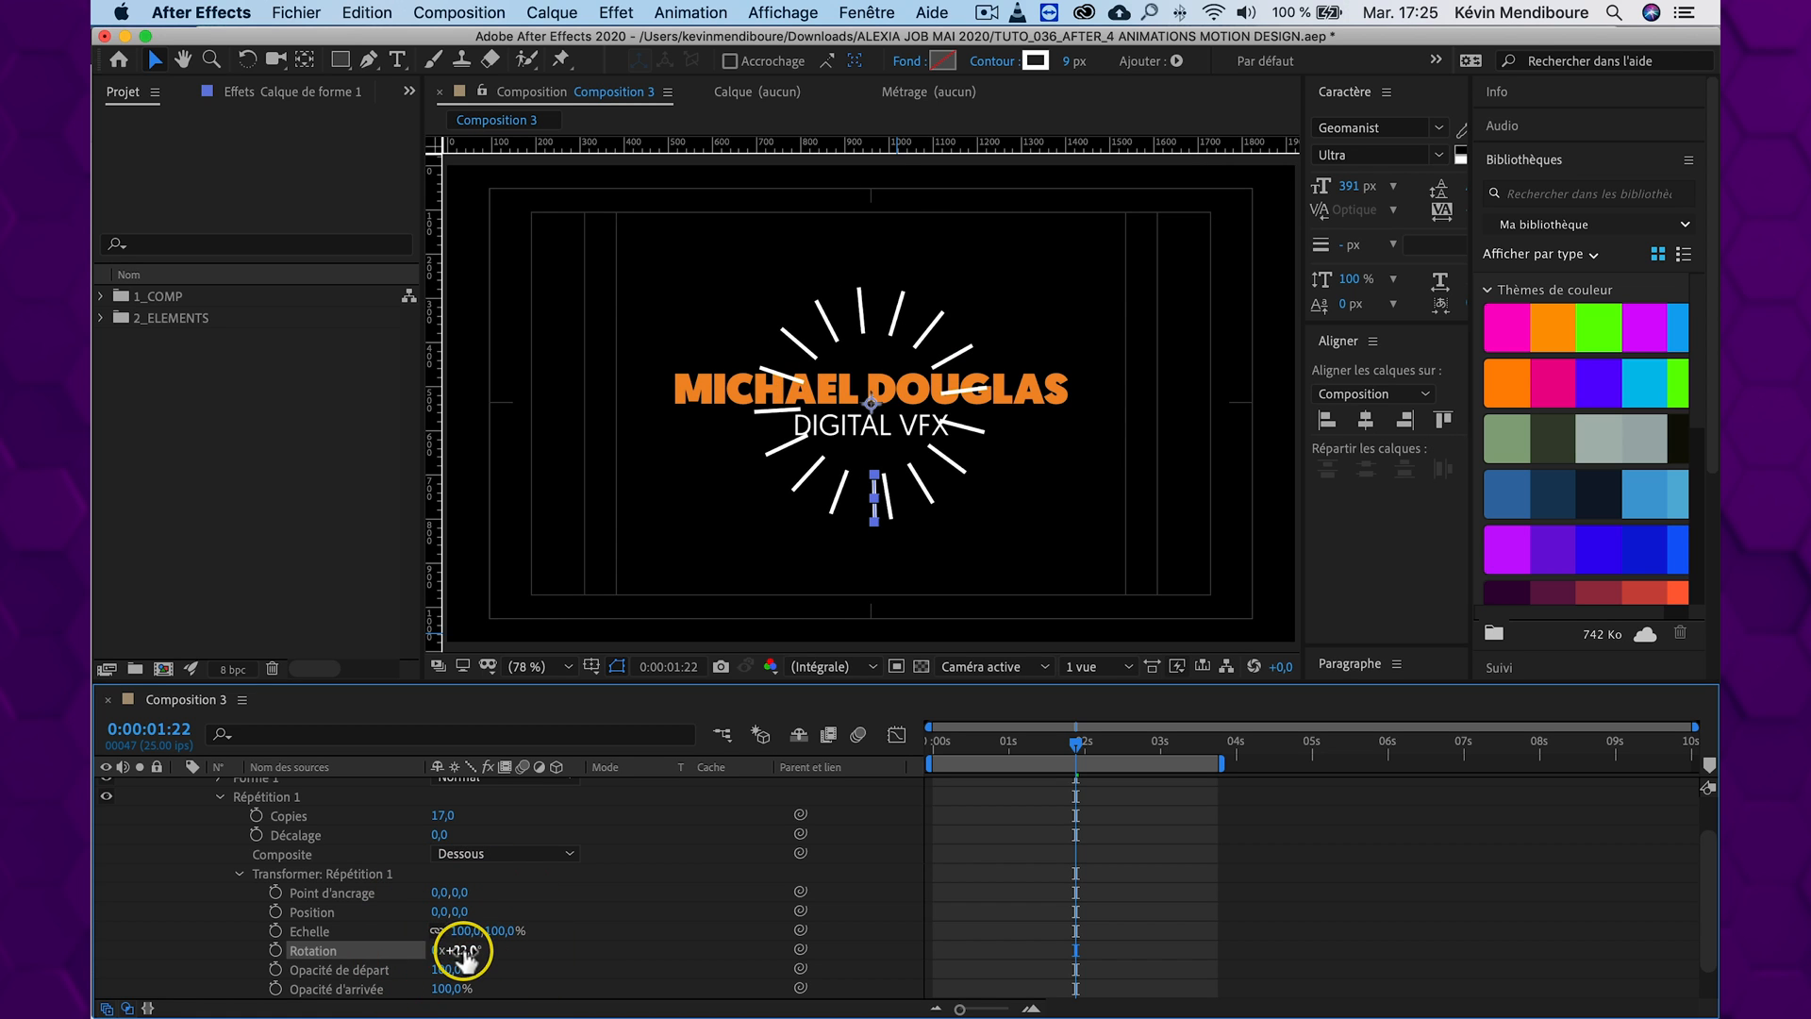
left_click(461, 950)
key("Down")
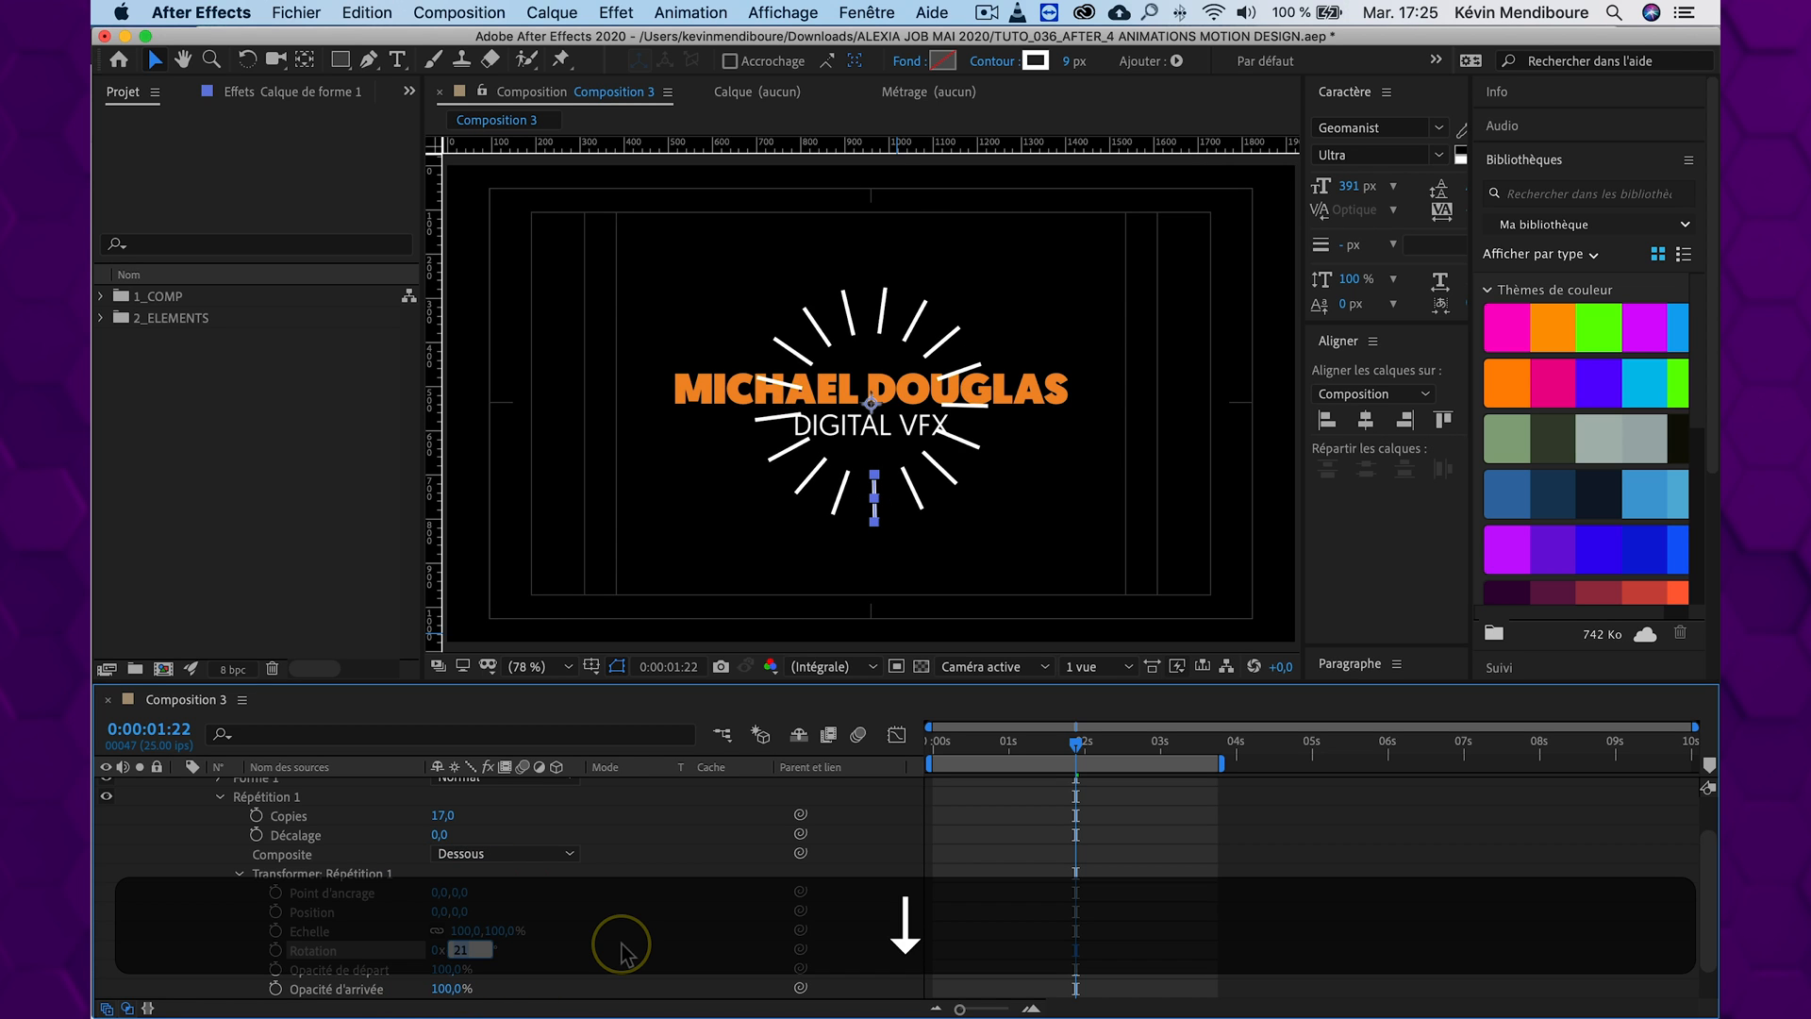
key("Up")
left_click(861, 849)
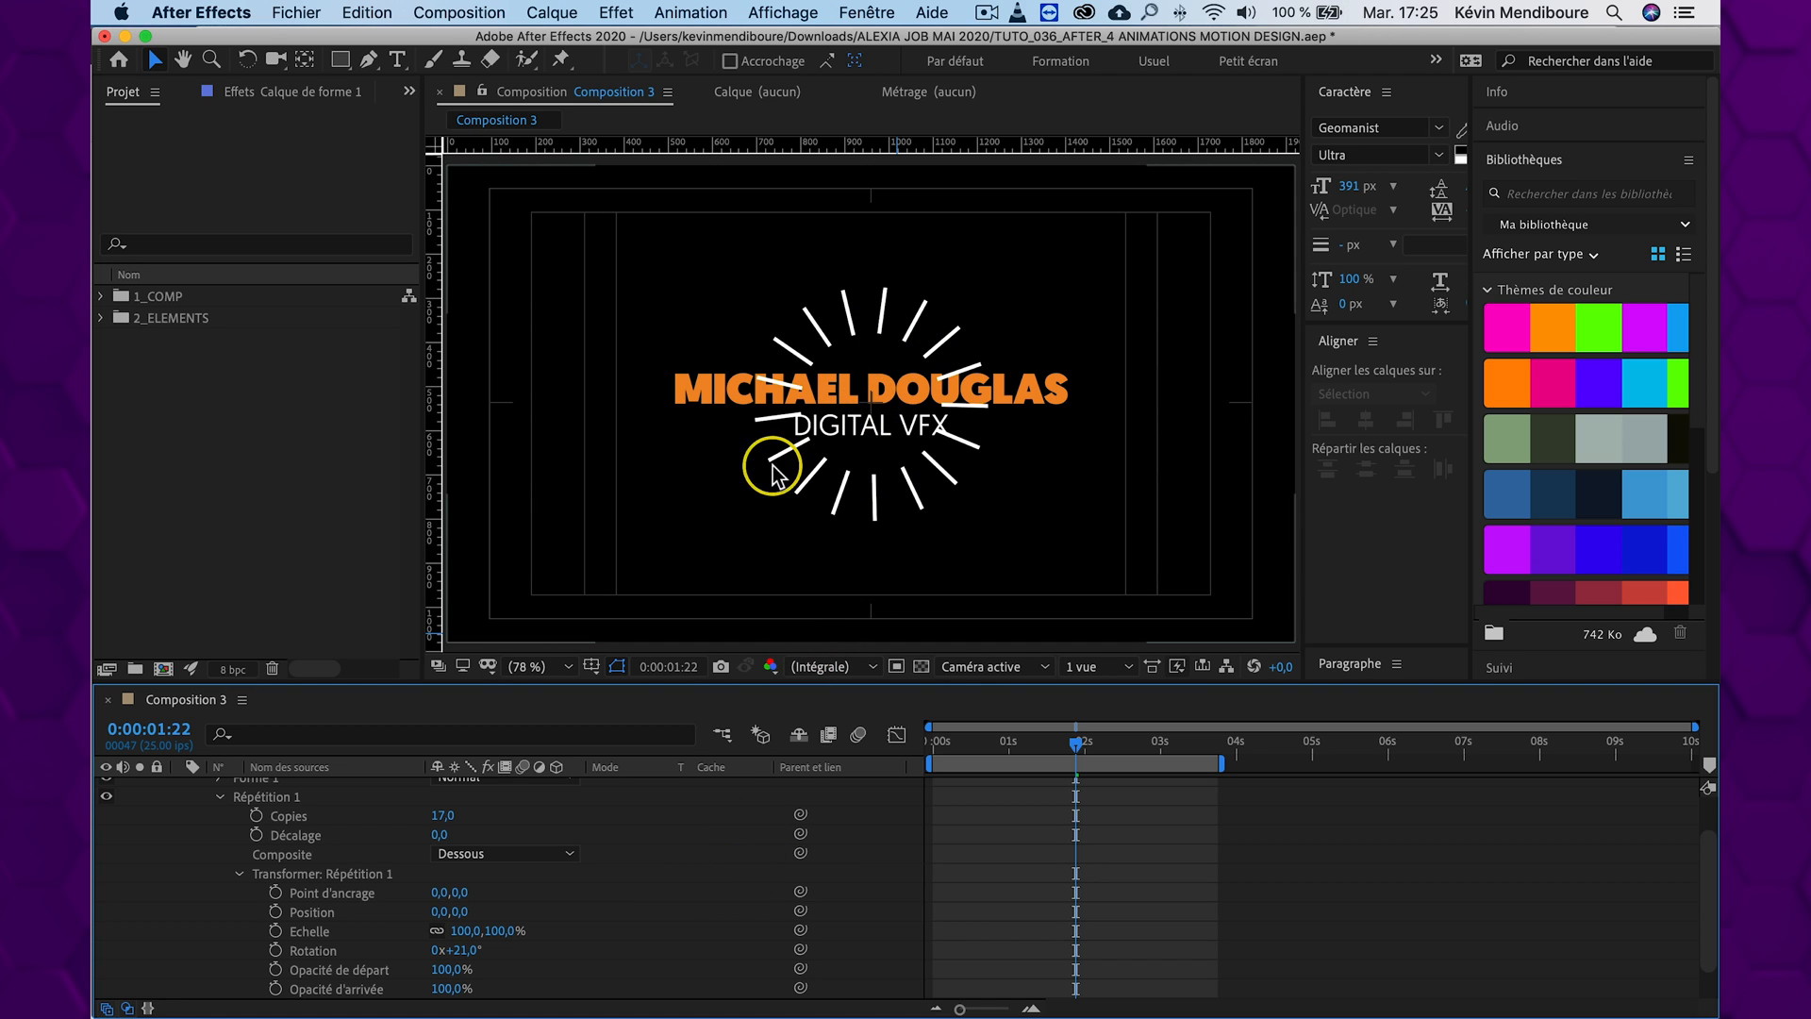
Enlarge the whole Calque de forme 1 layer to a scale of 304%
scroll(877, 896, "up", 2)
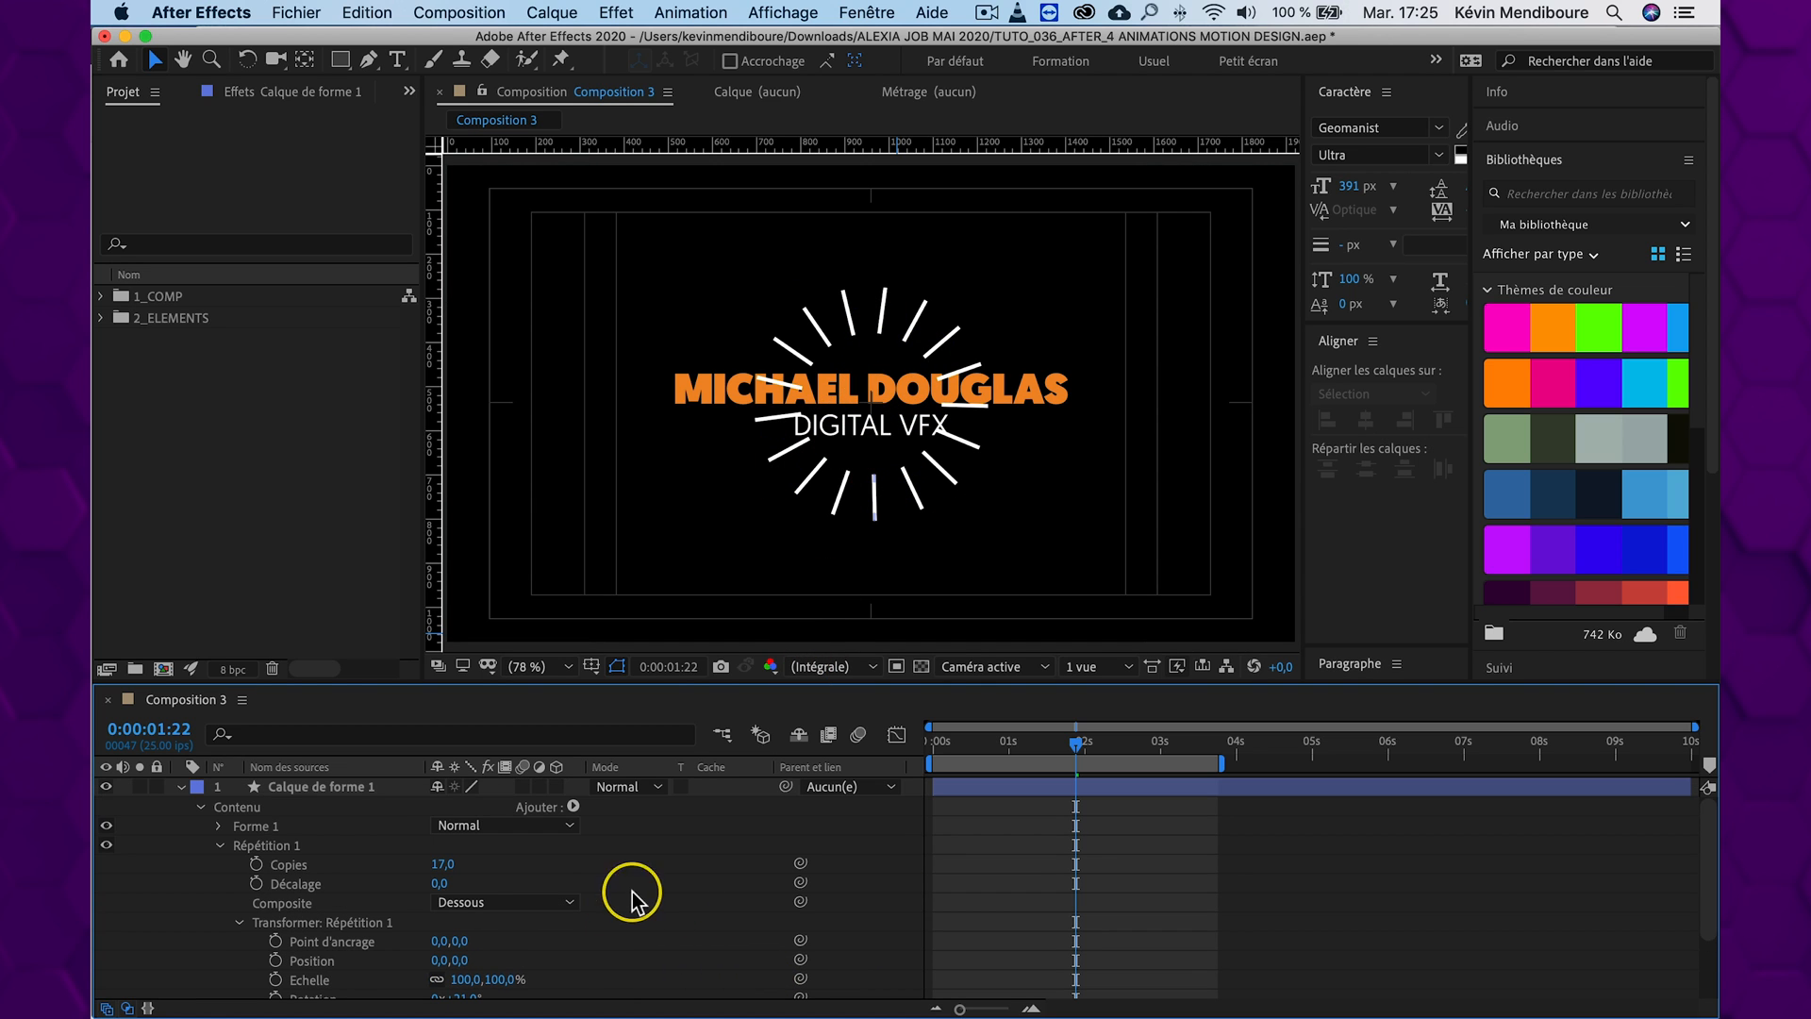
left_click(336, 789)
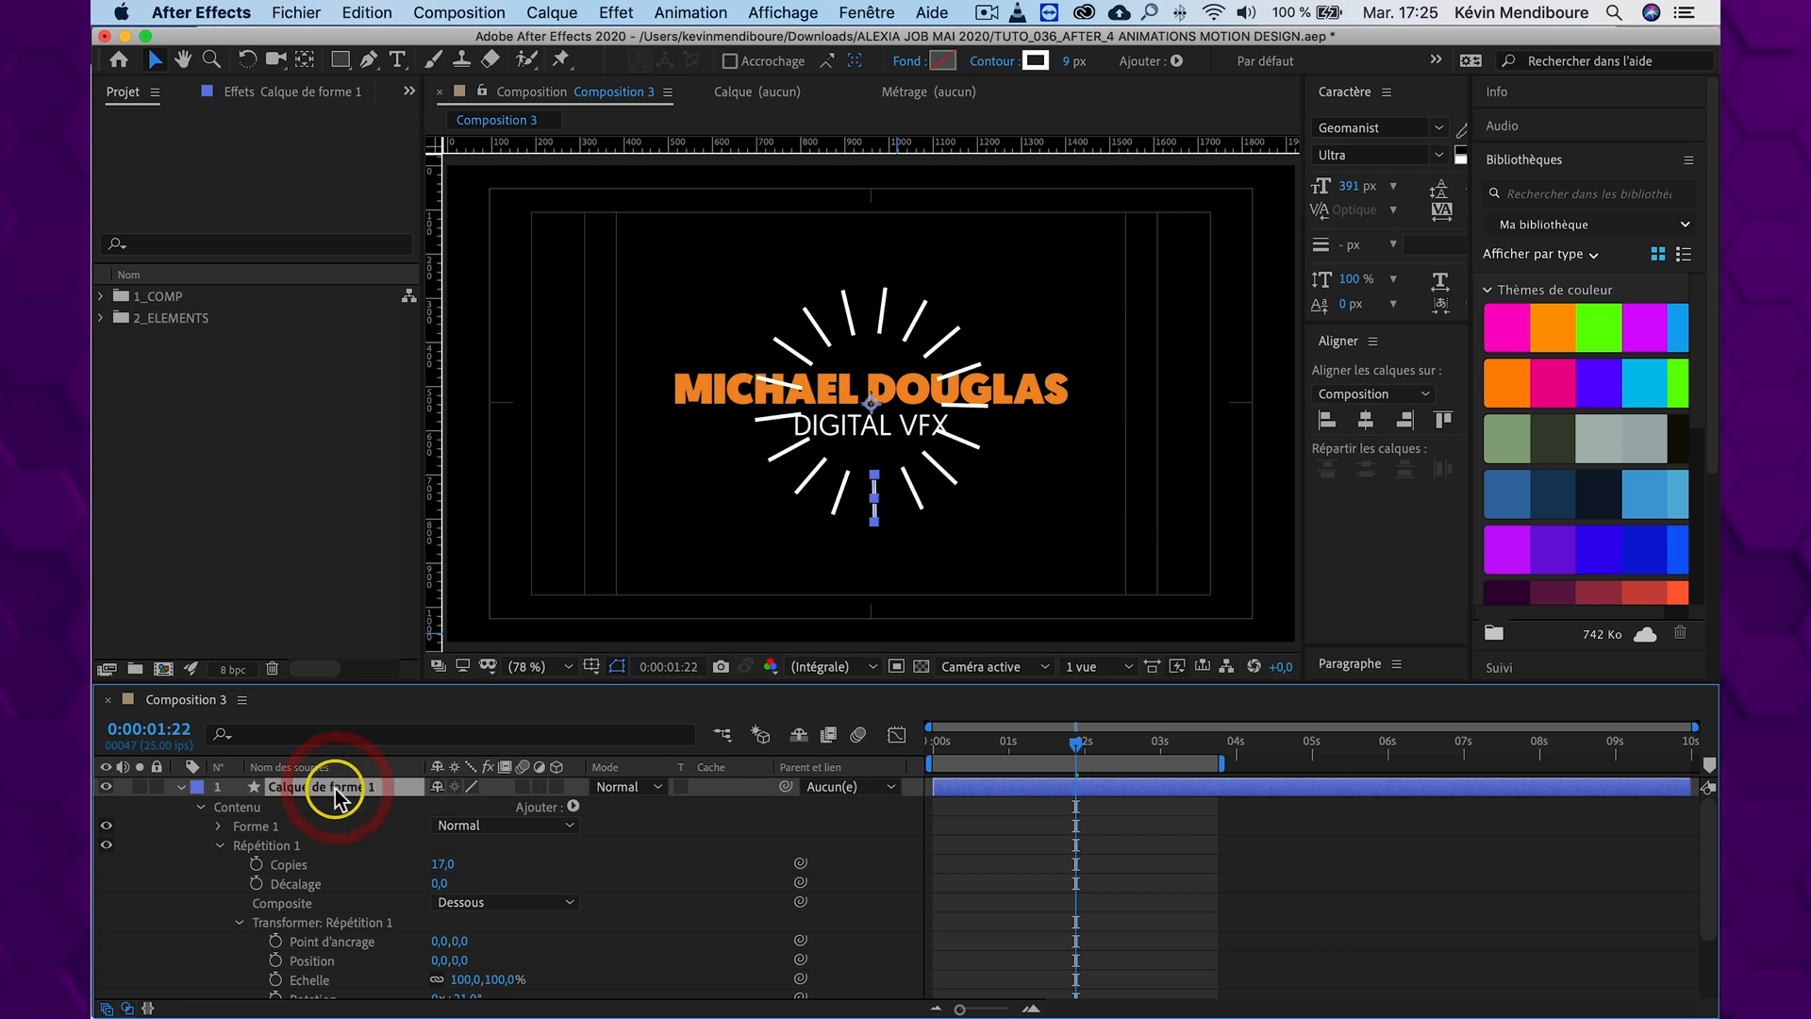
scroll(344, 858, "down", 2)
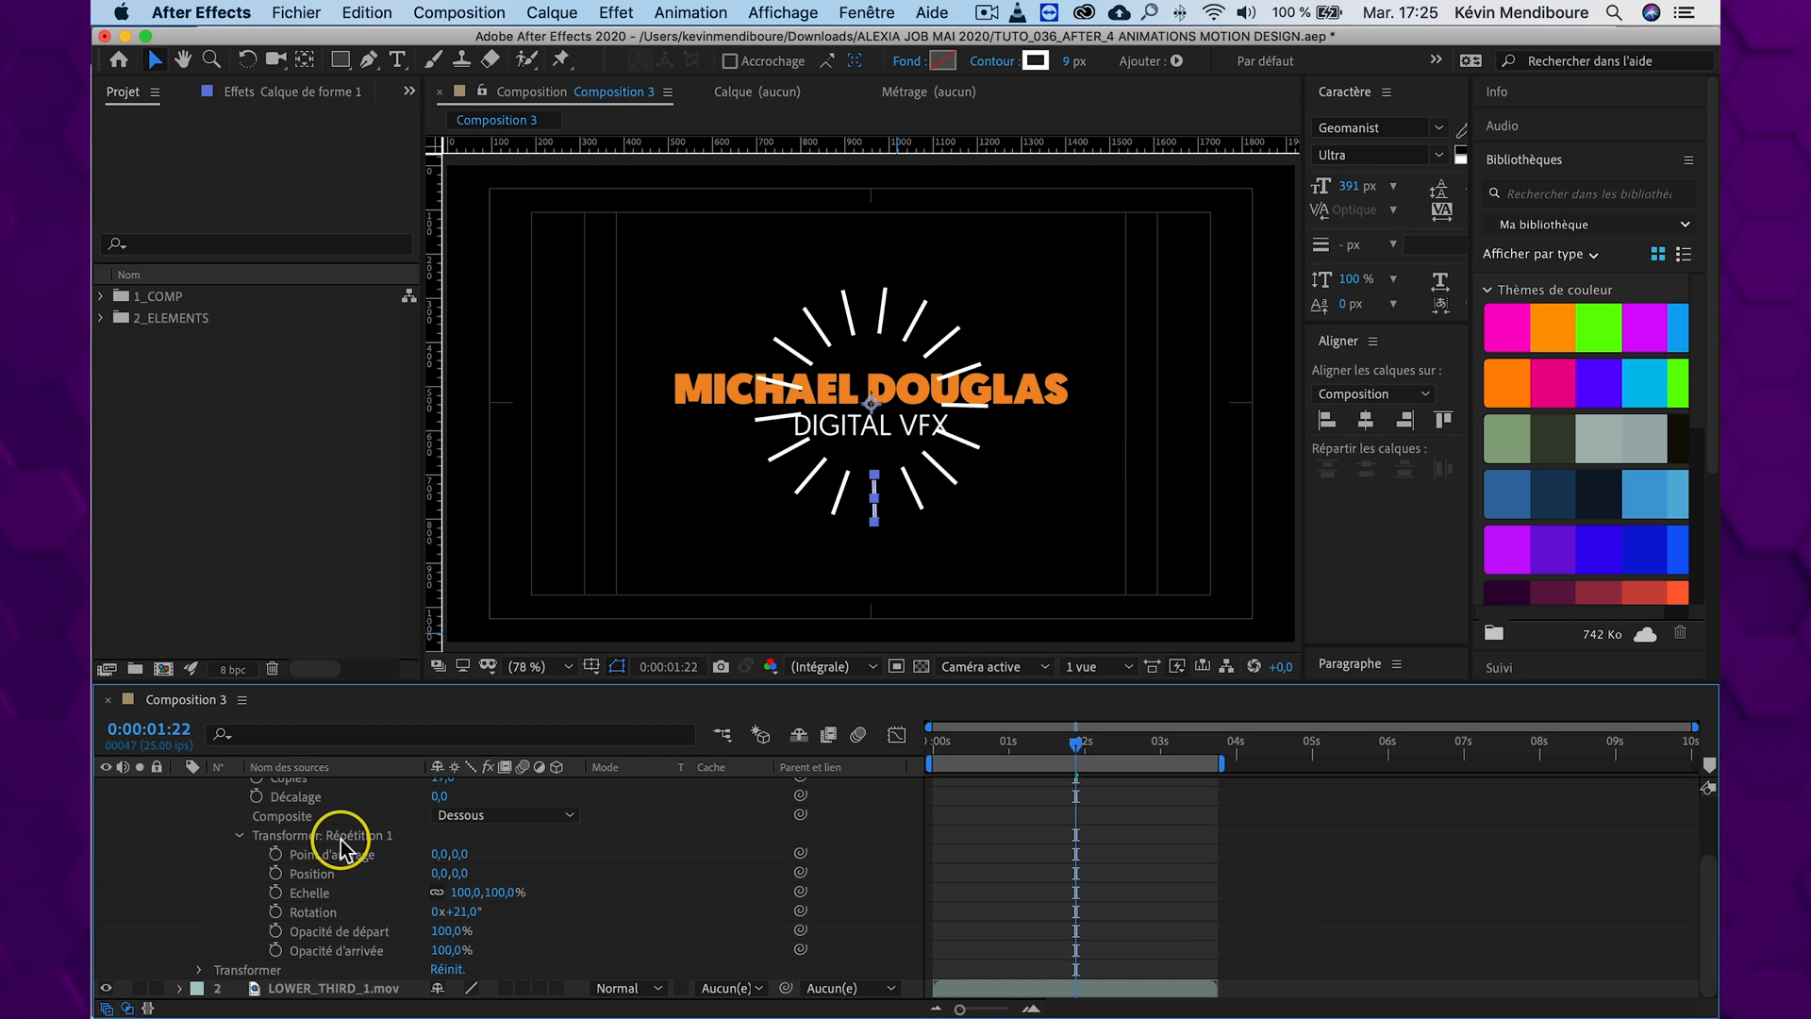
scroll(359, 868, "up", 2)
key("s")
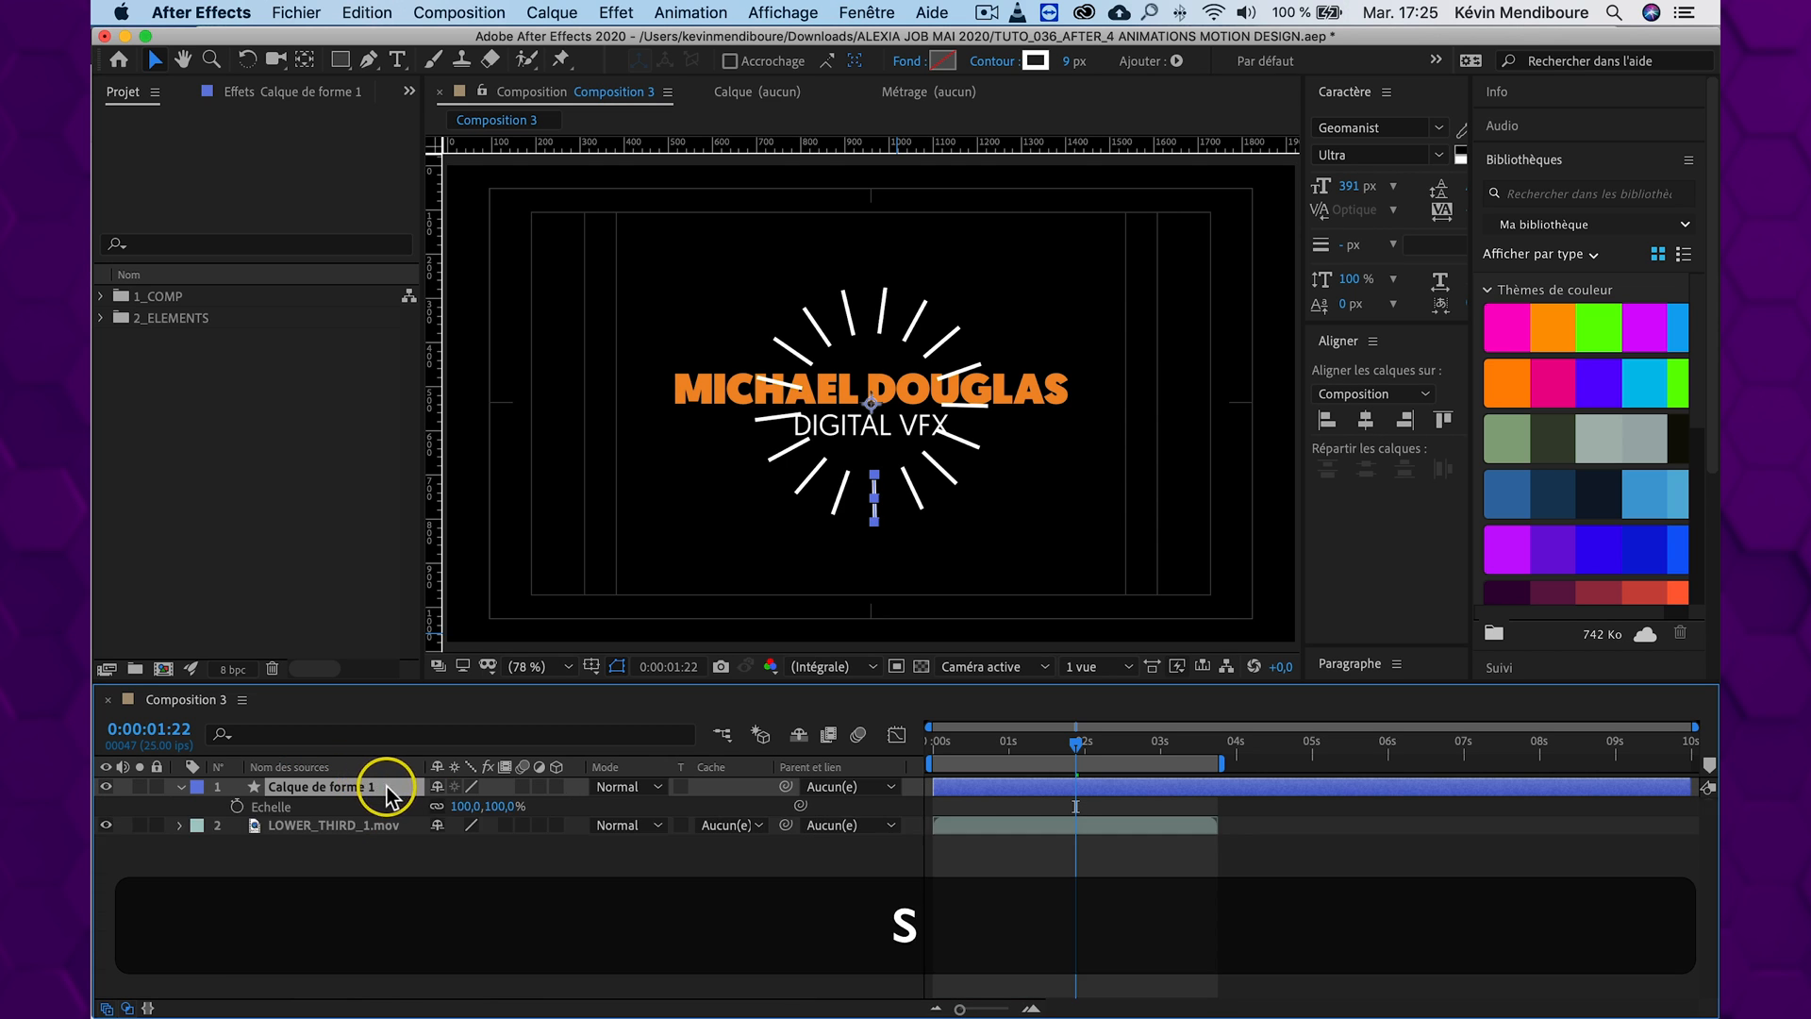
left_click_drag(501, 795, 726, 799)
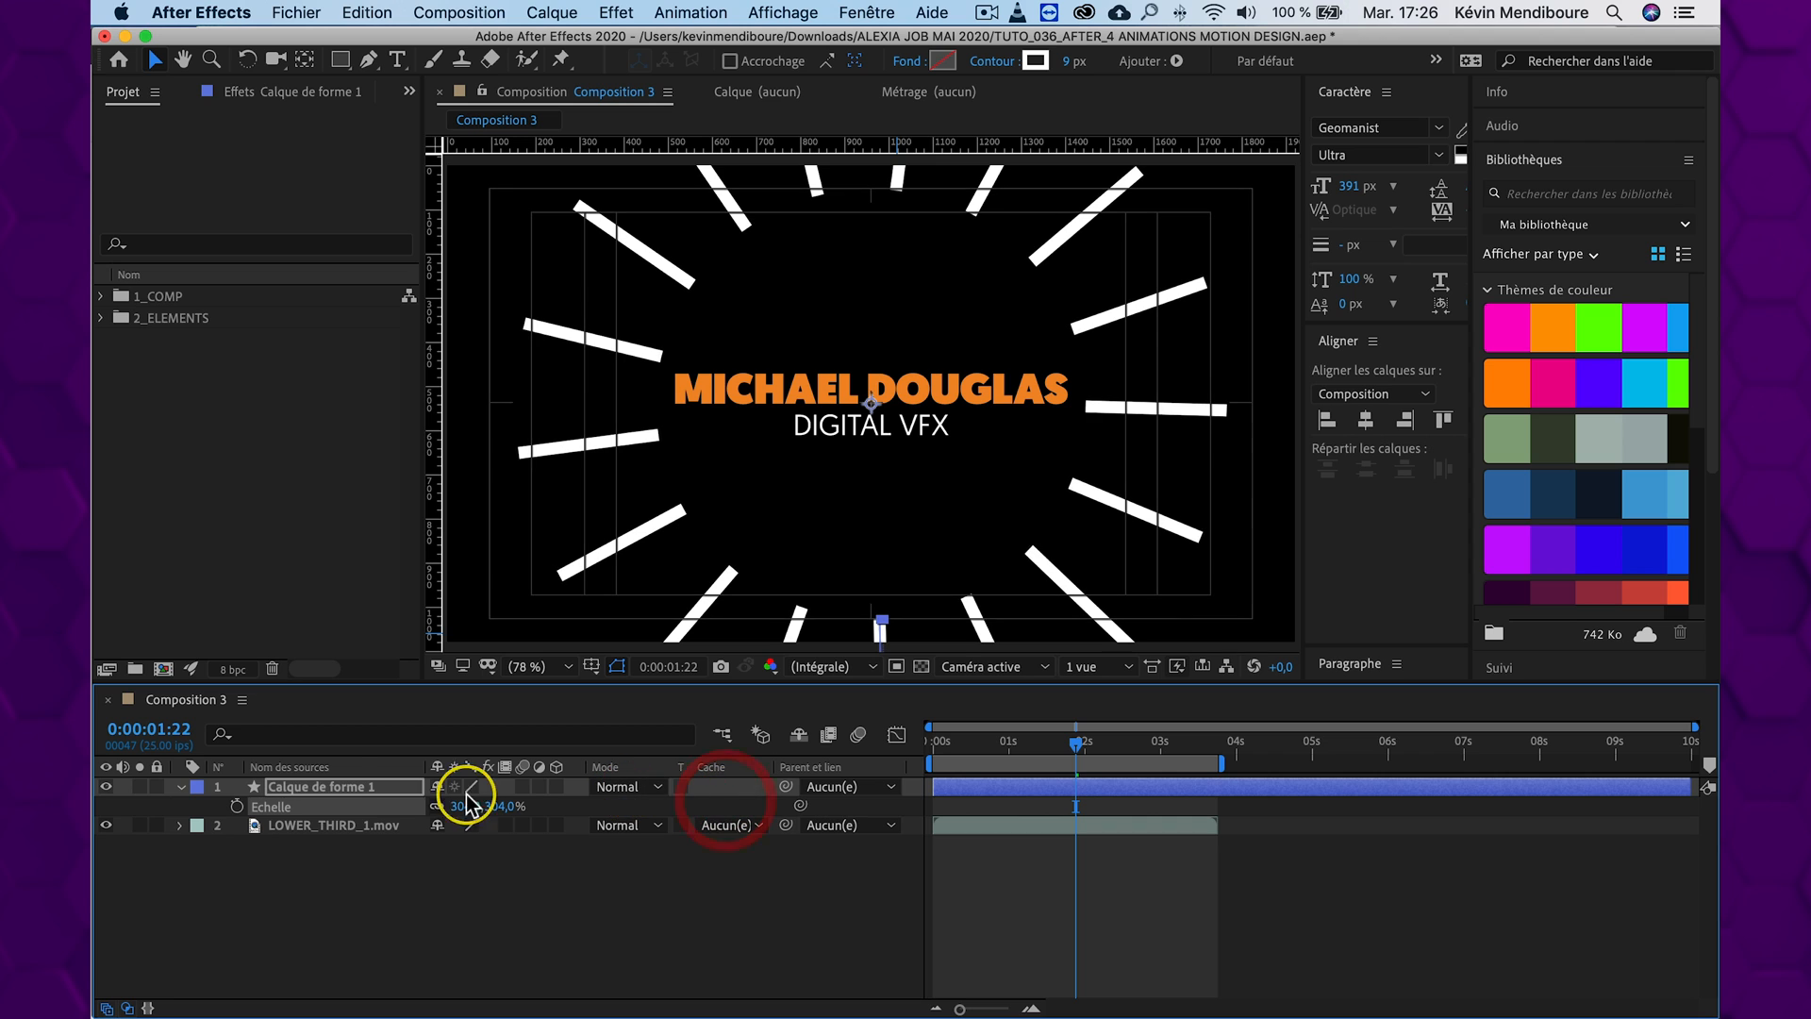
Reveal Calque de forme 1's Position alongside its scale and set it to 951, 541 to recentre the circle
key("shift+p")
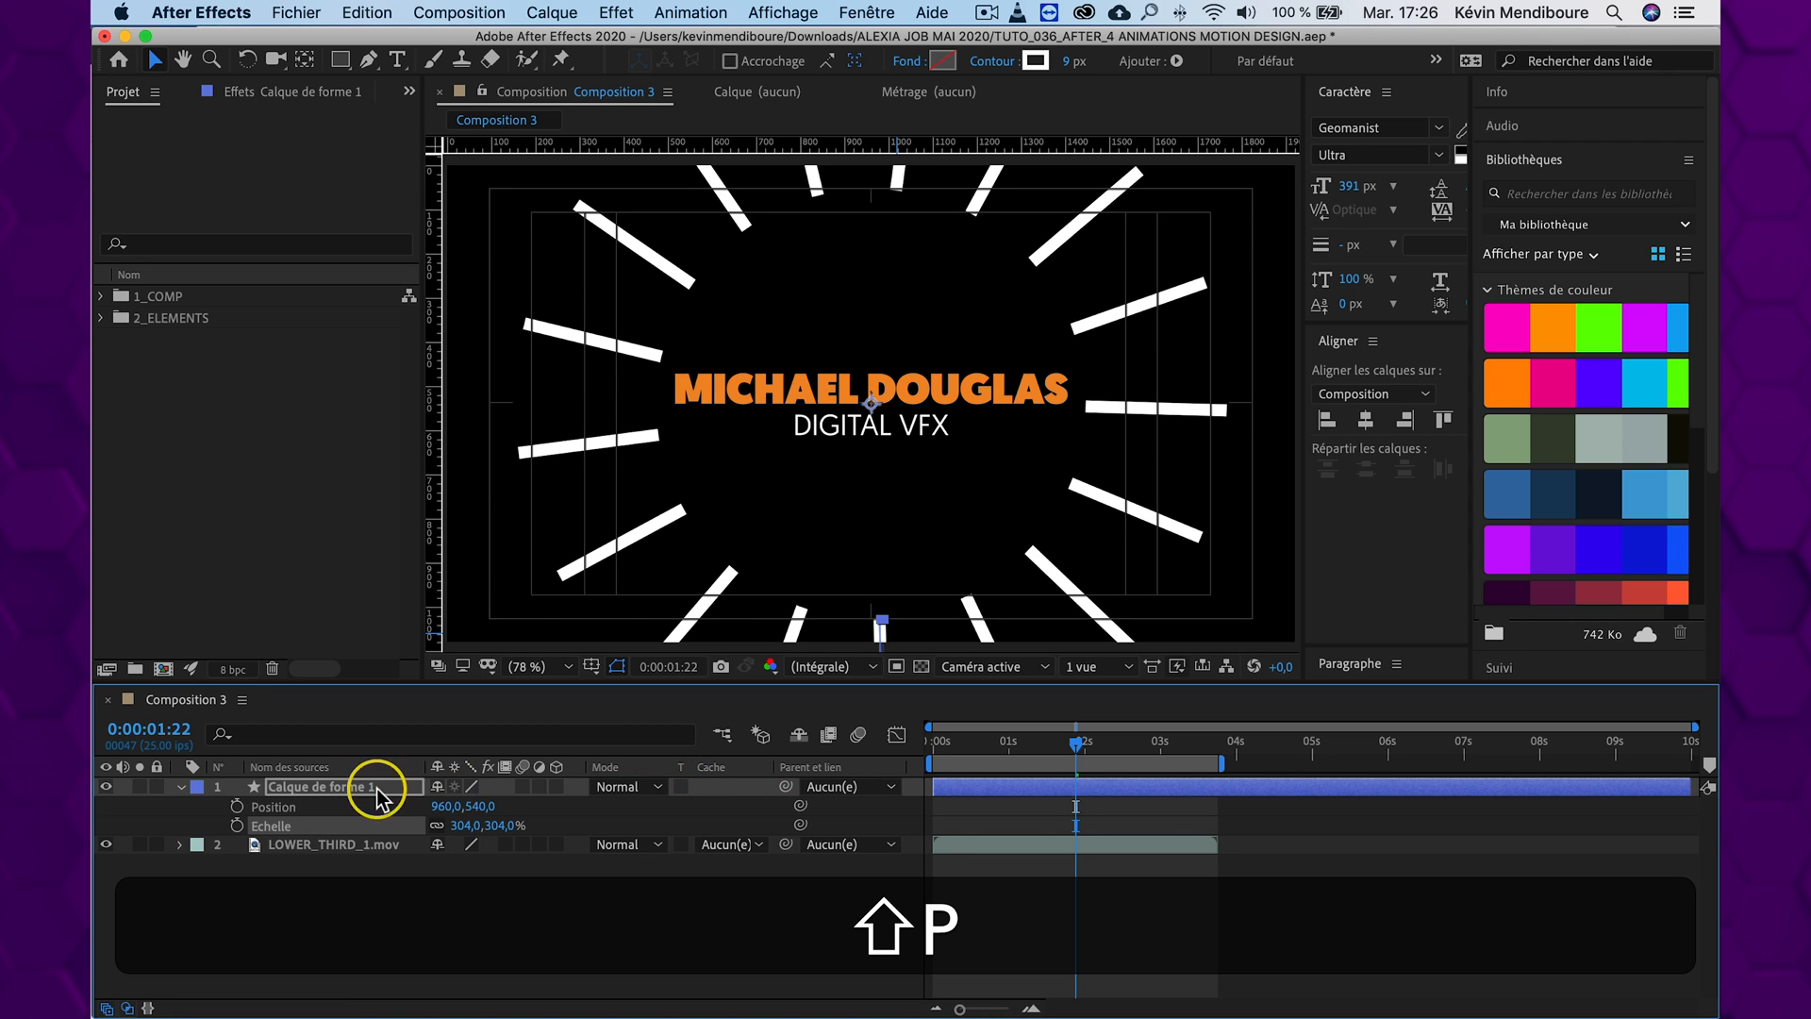
left_click_drag(445, 805, 493, 798)
left_click(585, 931)
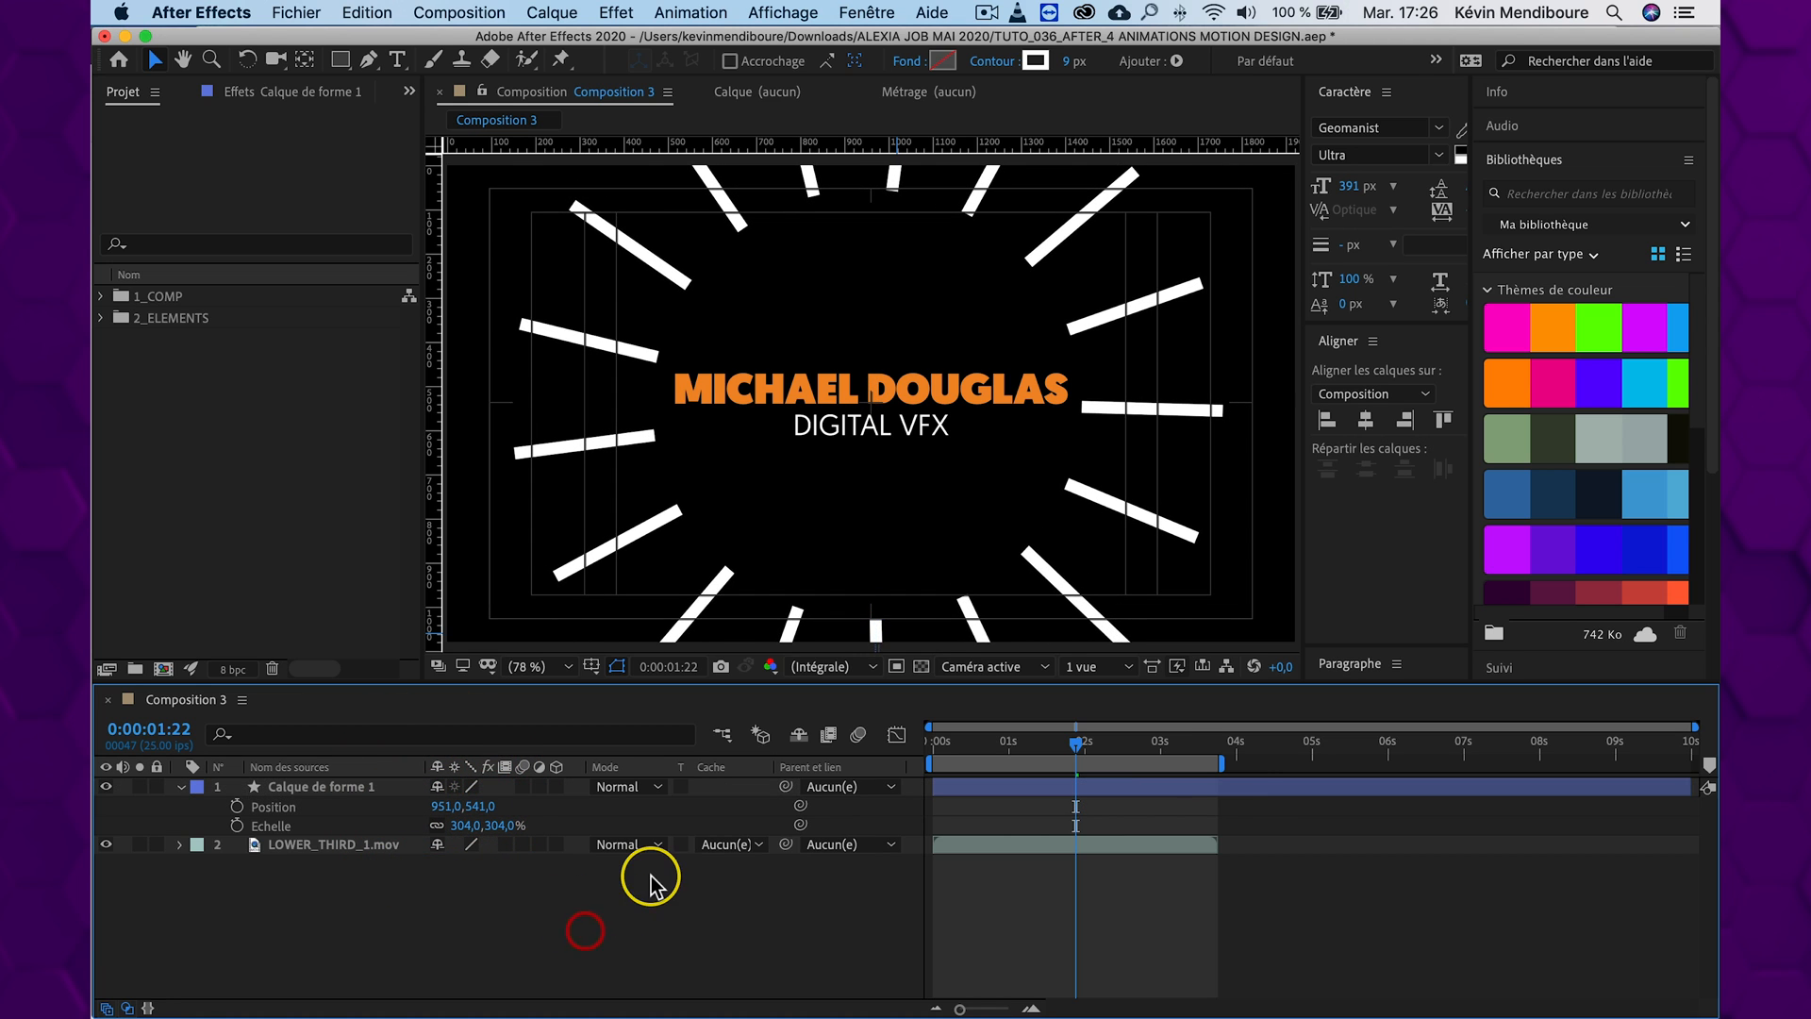
Expand Calque de forme 1's contents and add a Réduire les tracés operator to the radiating lines
mouse_move(1067, 740)
left_mouse_down()
mouse_move(999, 740)
mouse_move(1073, 744)
left_mouse_up()
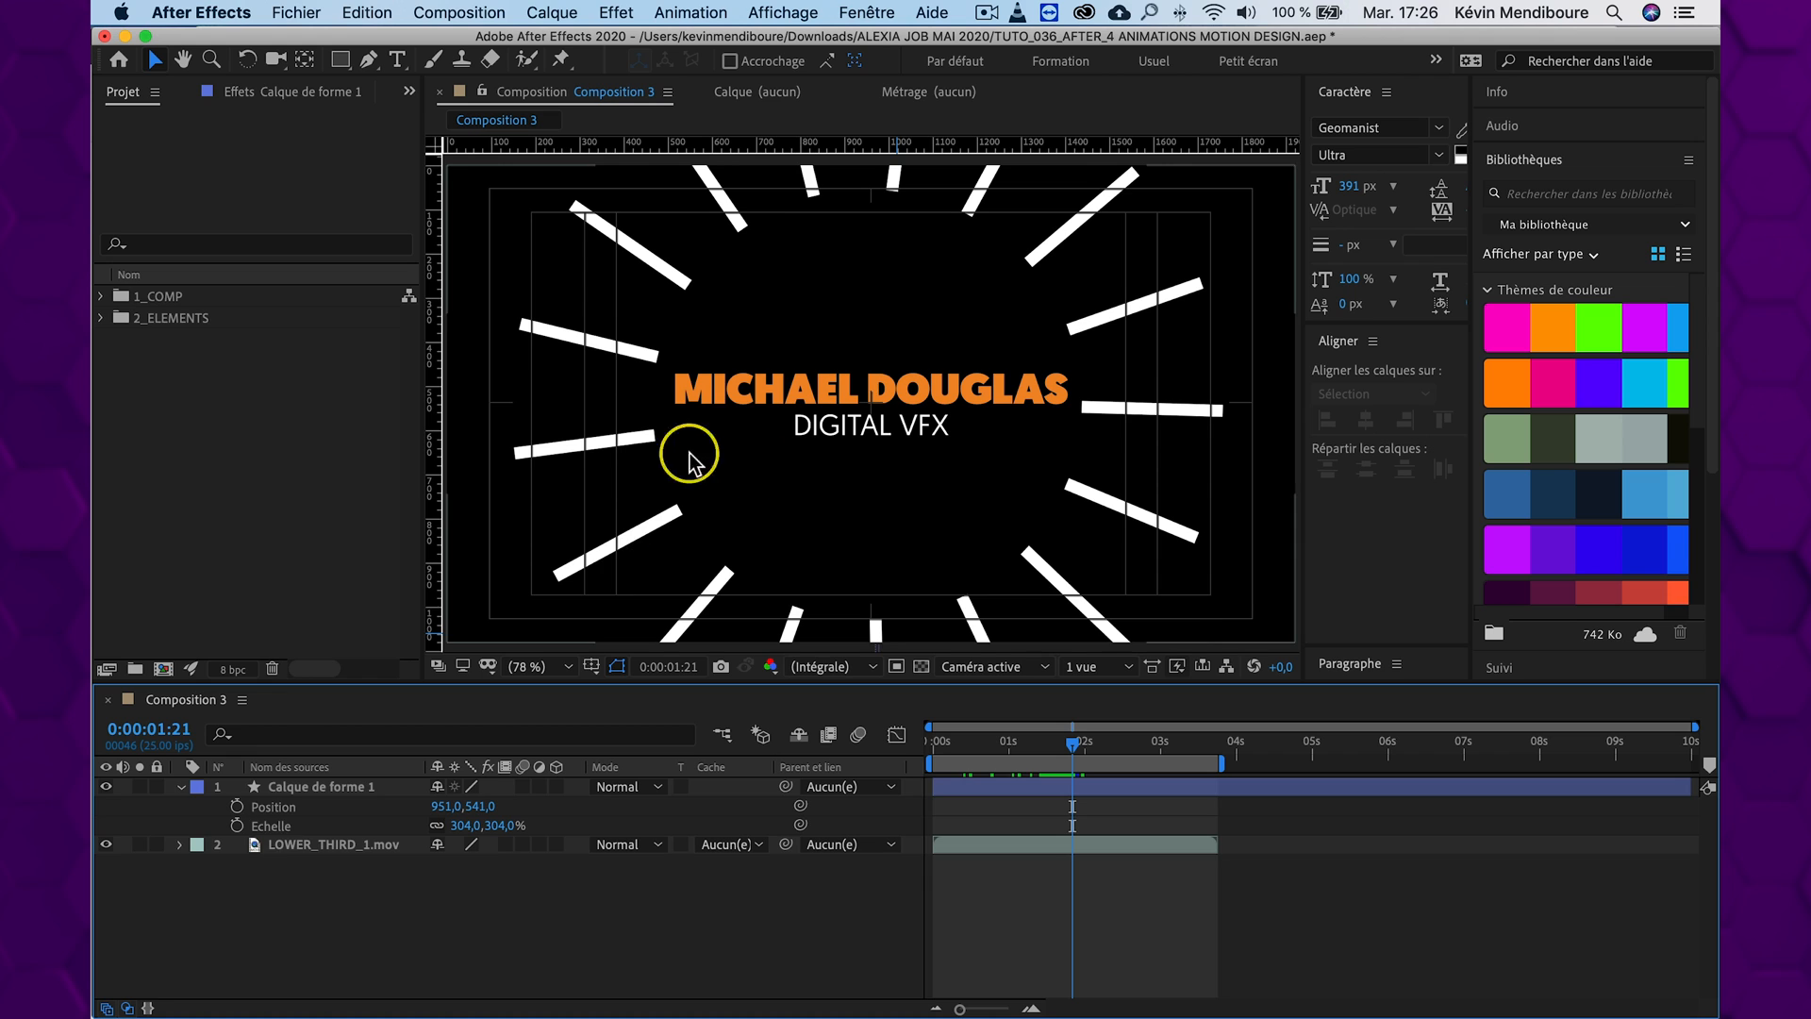
left_click(182, 787)
left_click(182, 787)
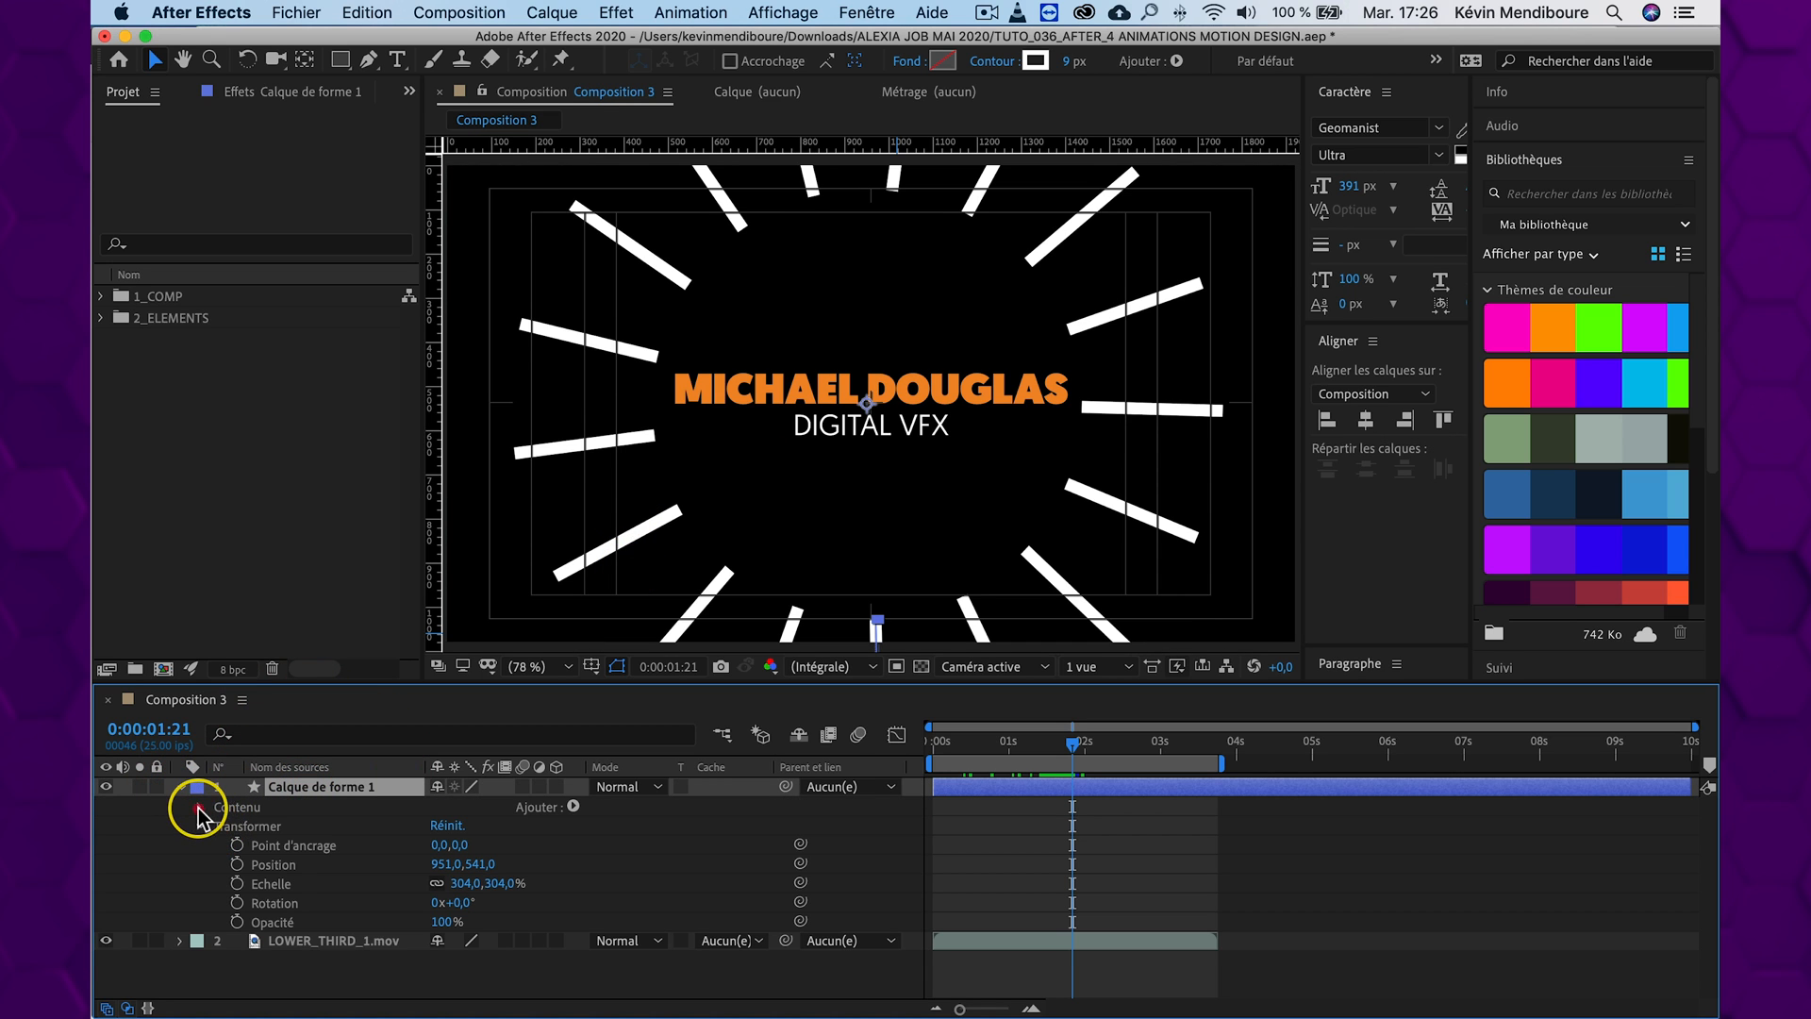
left_click(199, 808)
left_click(572, 808)
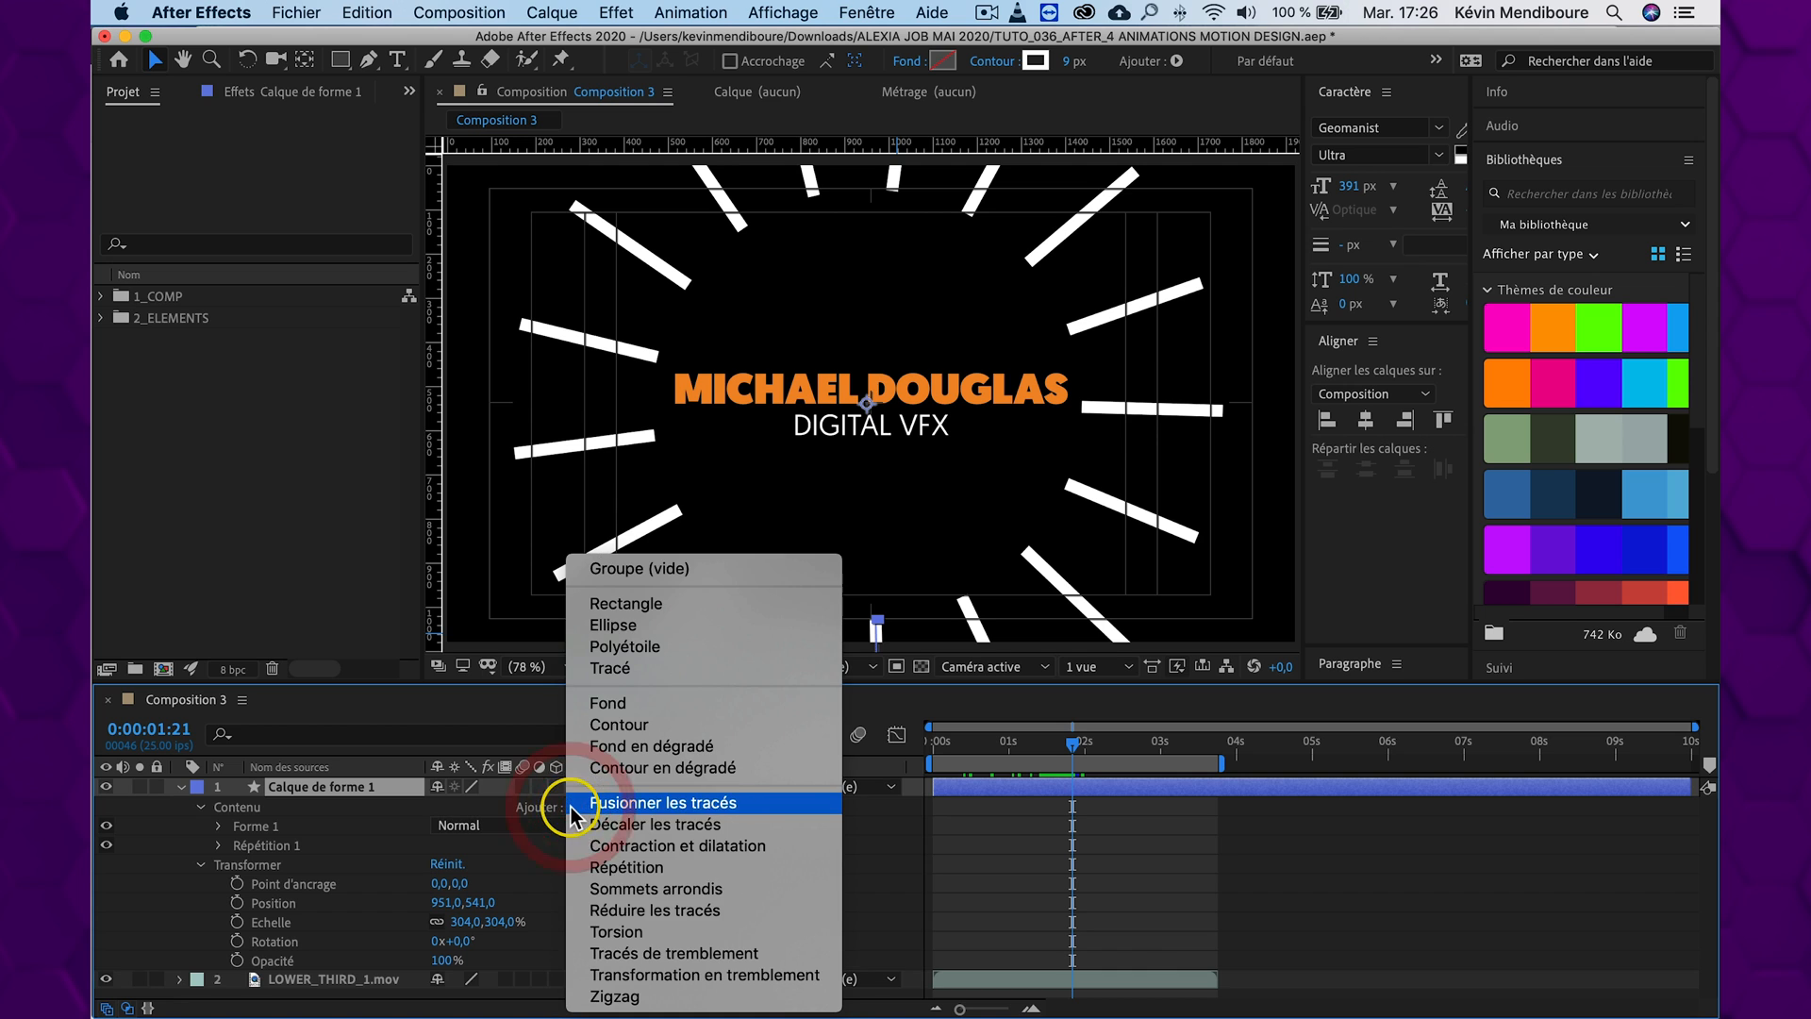
left_click(714, 913)
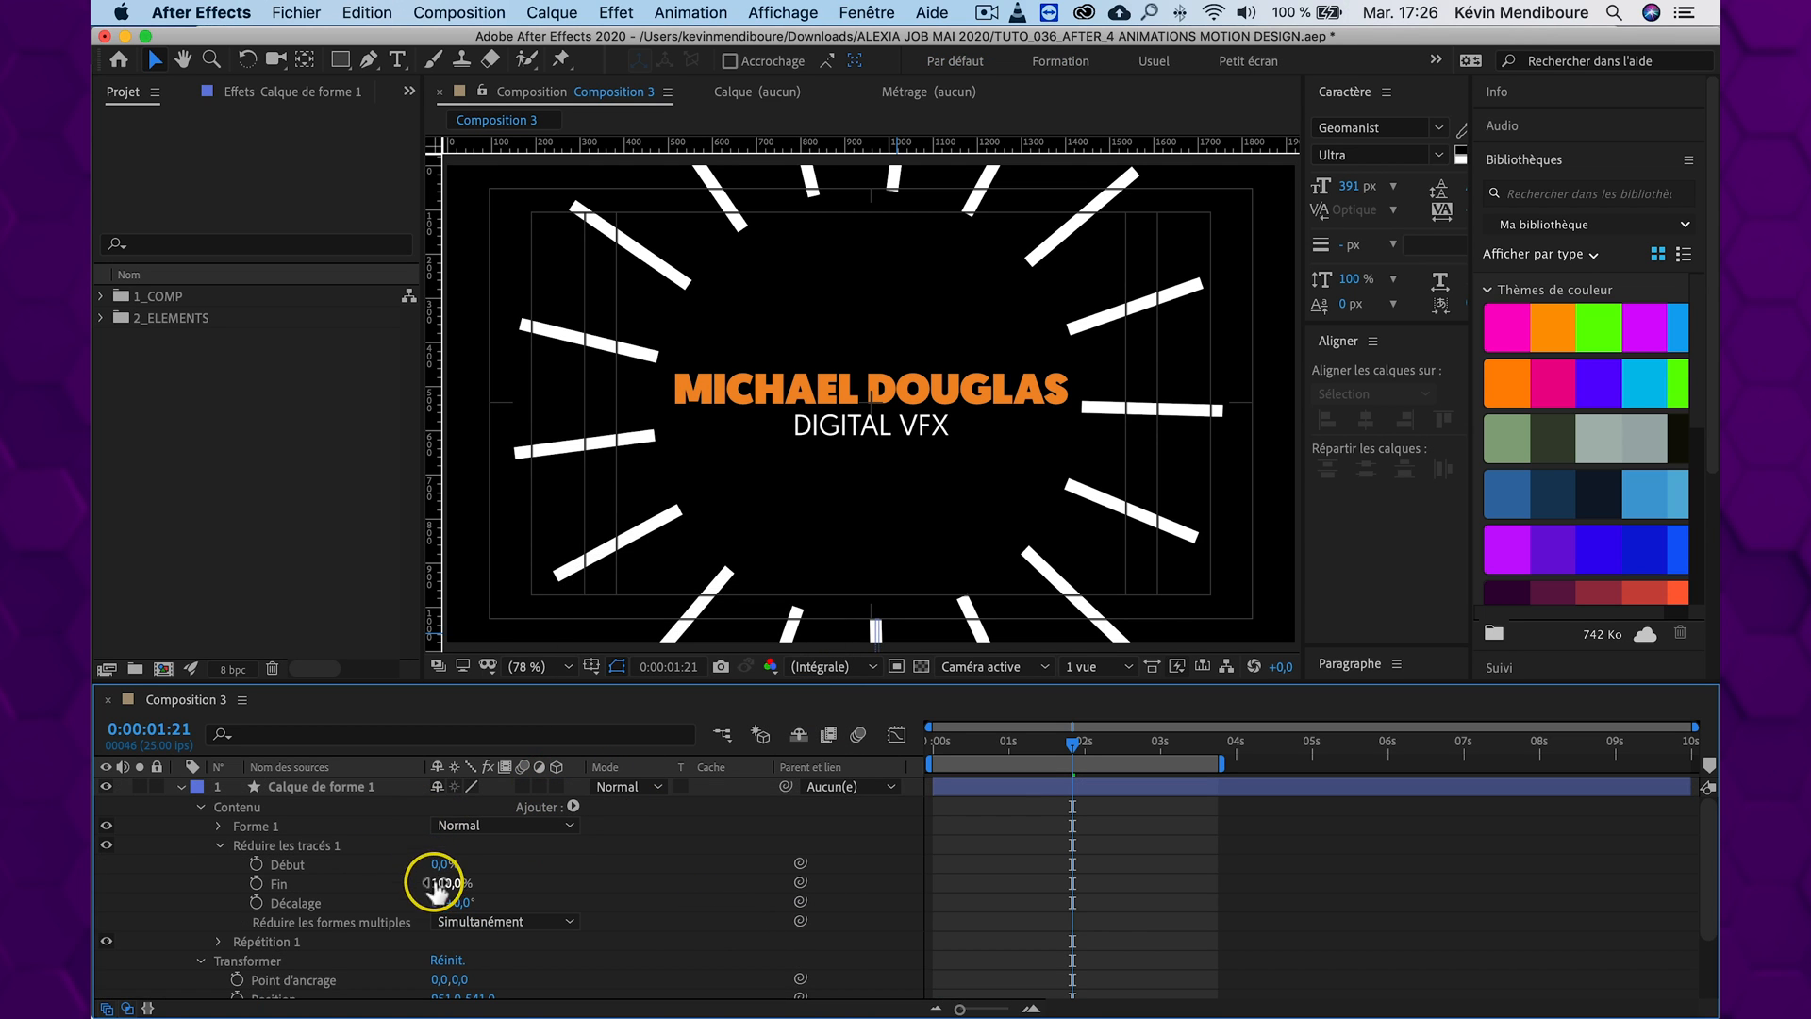
At 0:00:00:00, start keyframing Début and Fin of Réduire les tracés, with both values at 0%
left_click_drag(1066, 750, 860, 739)
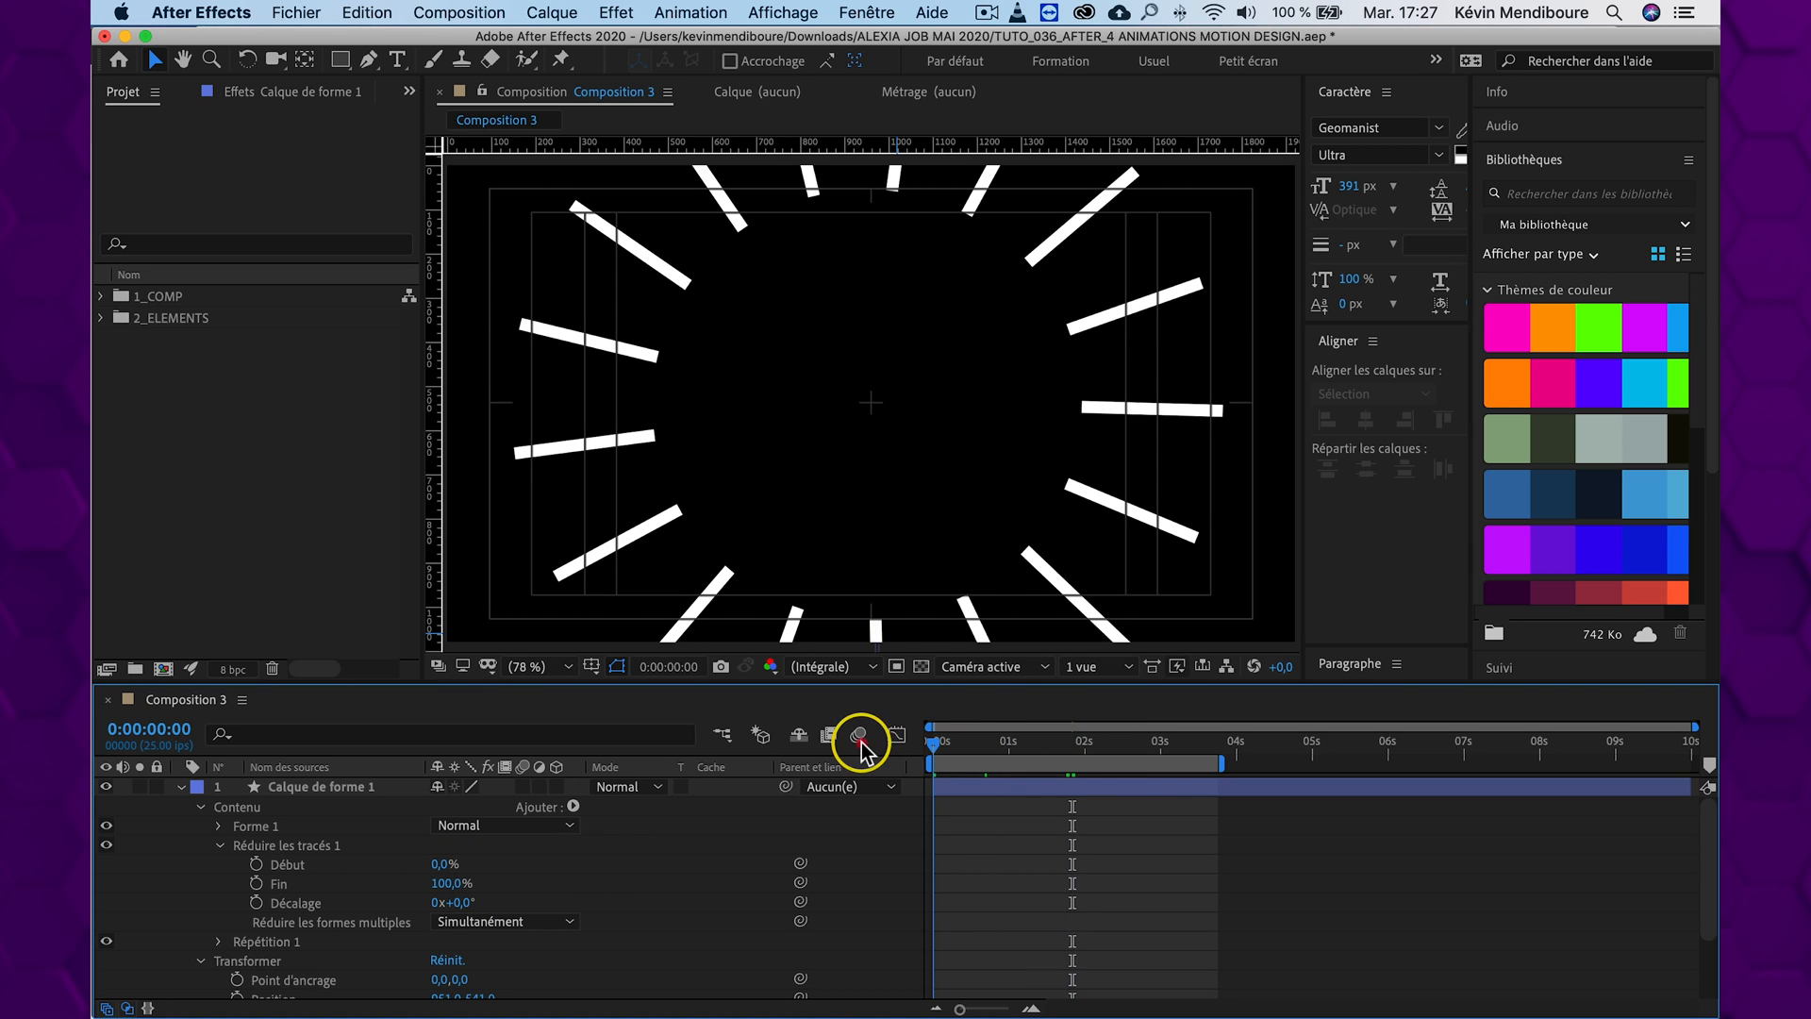
left_click(256, 864)
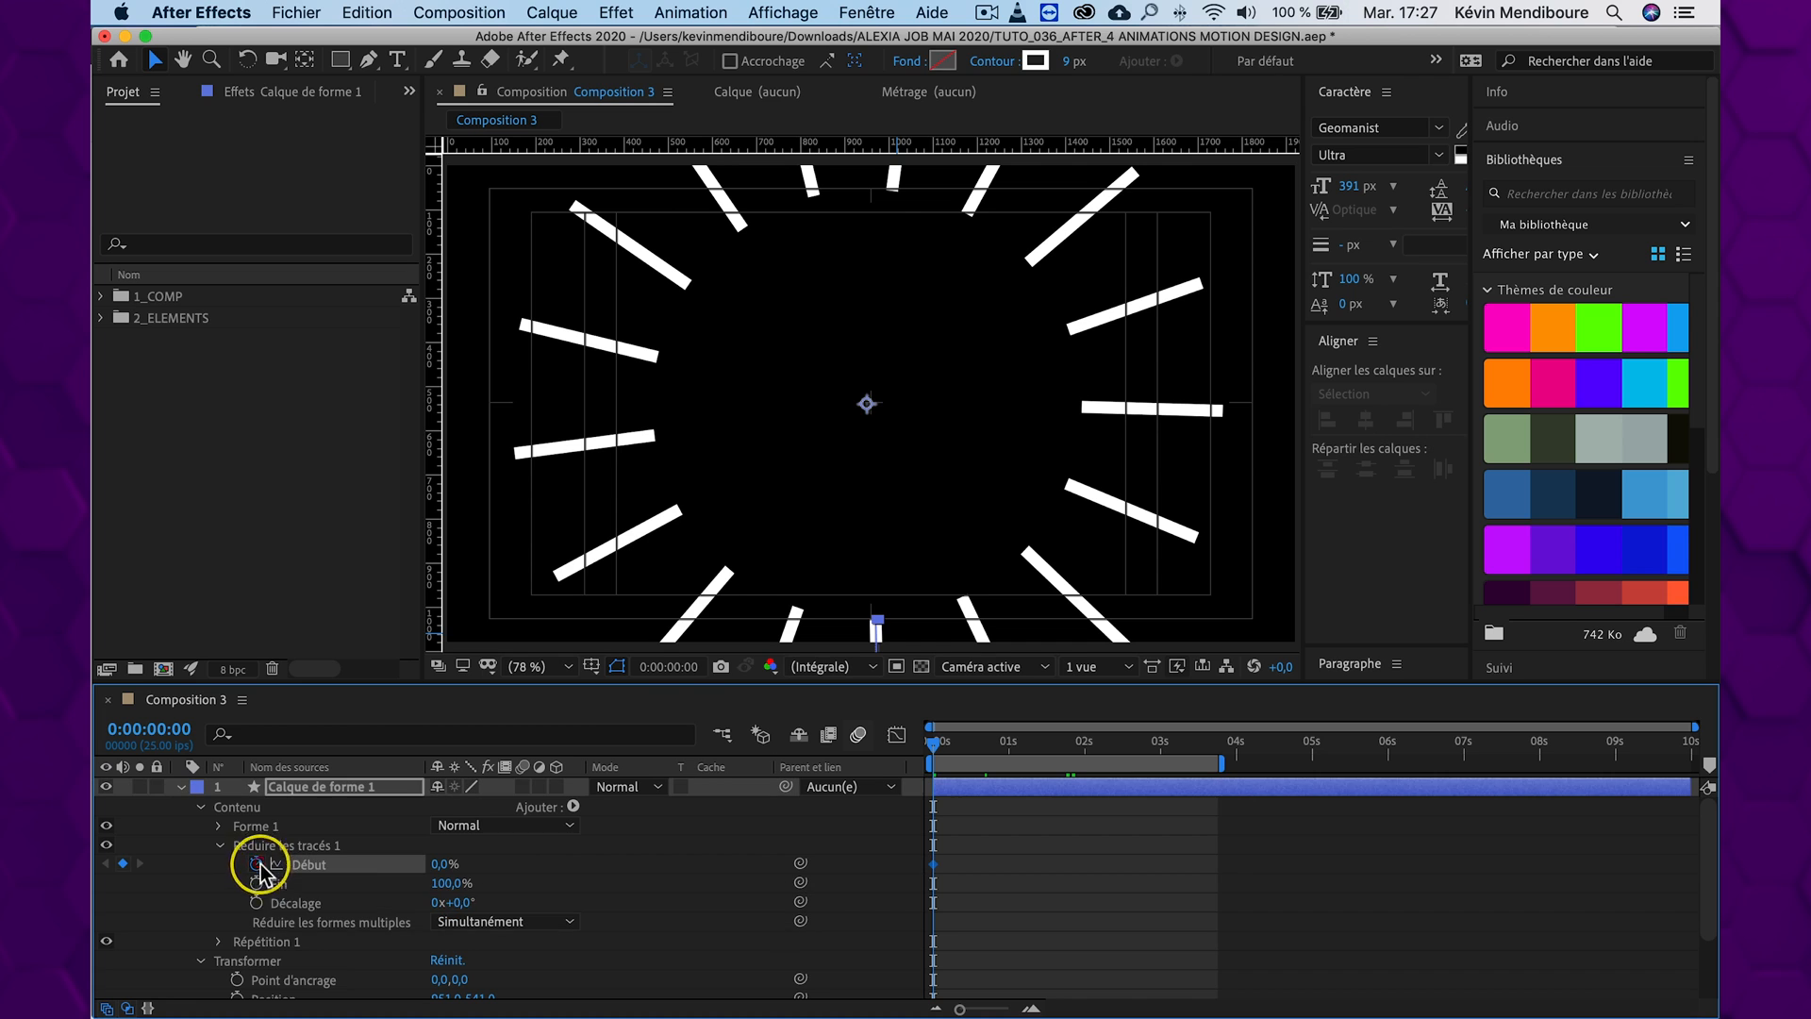
left_click(258, 882)
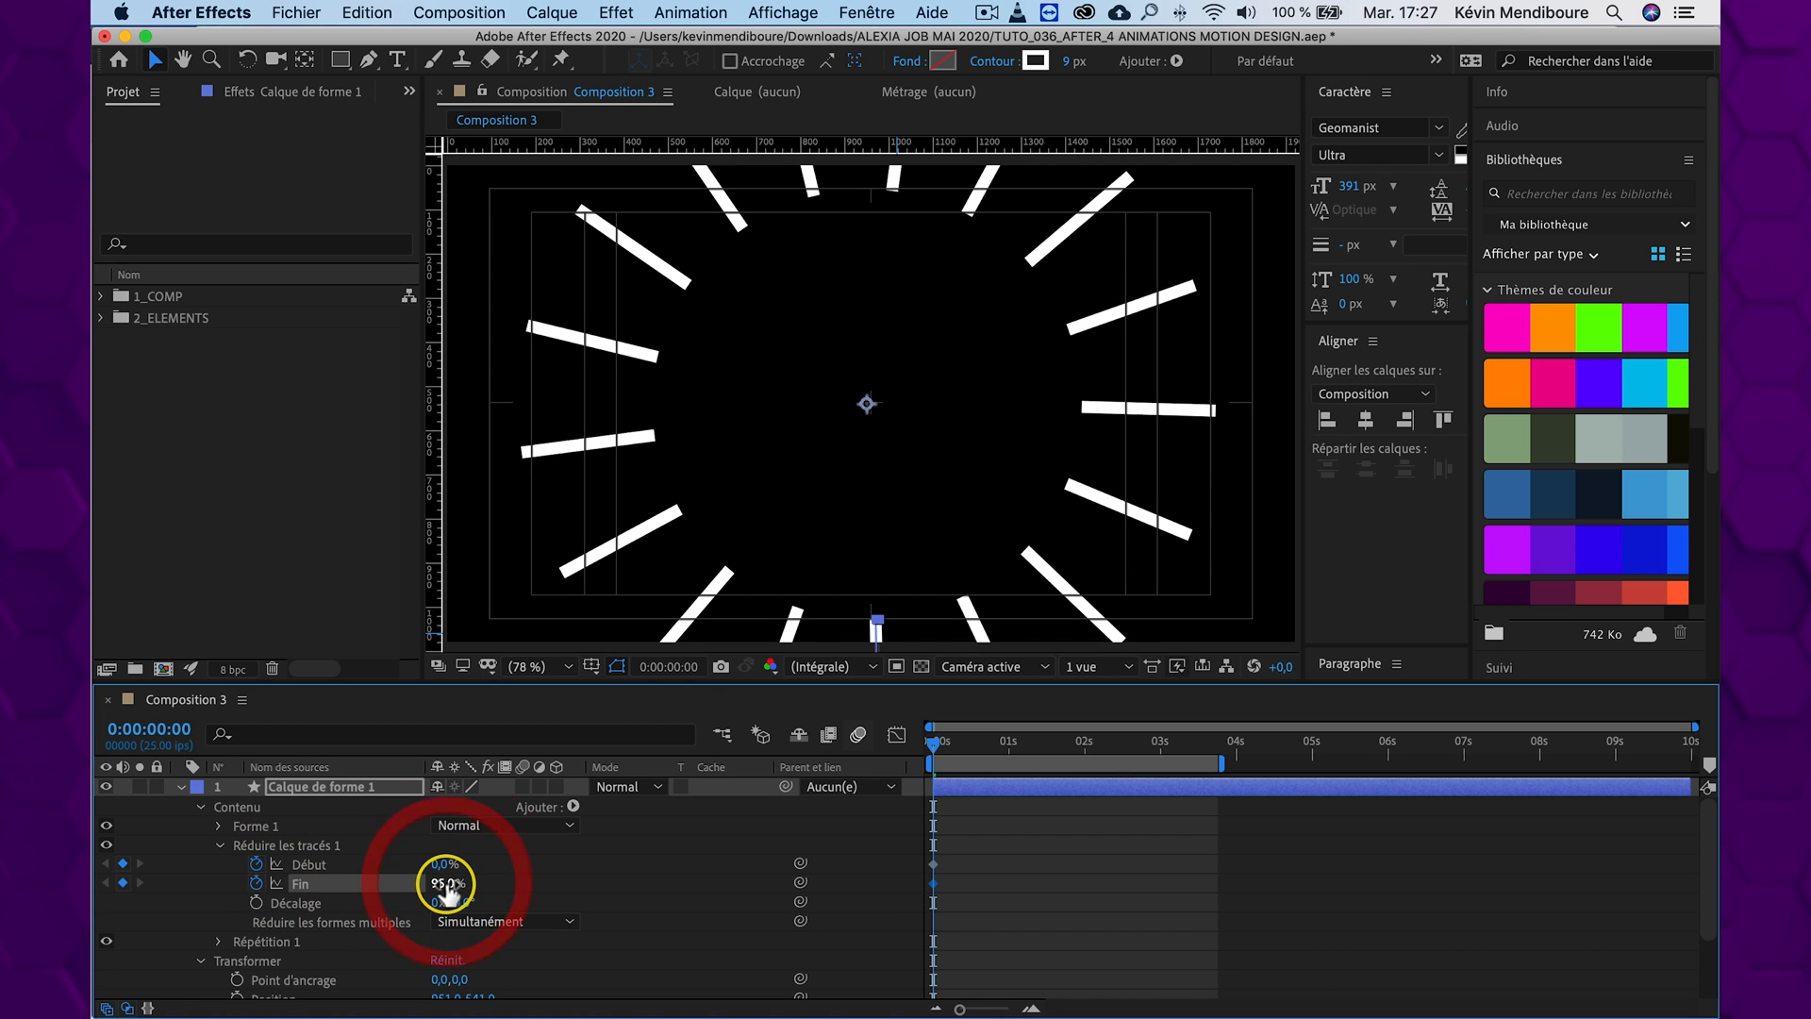
type("0")
key("Return")
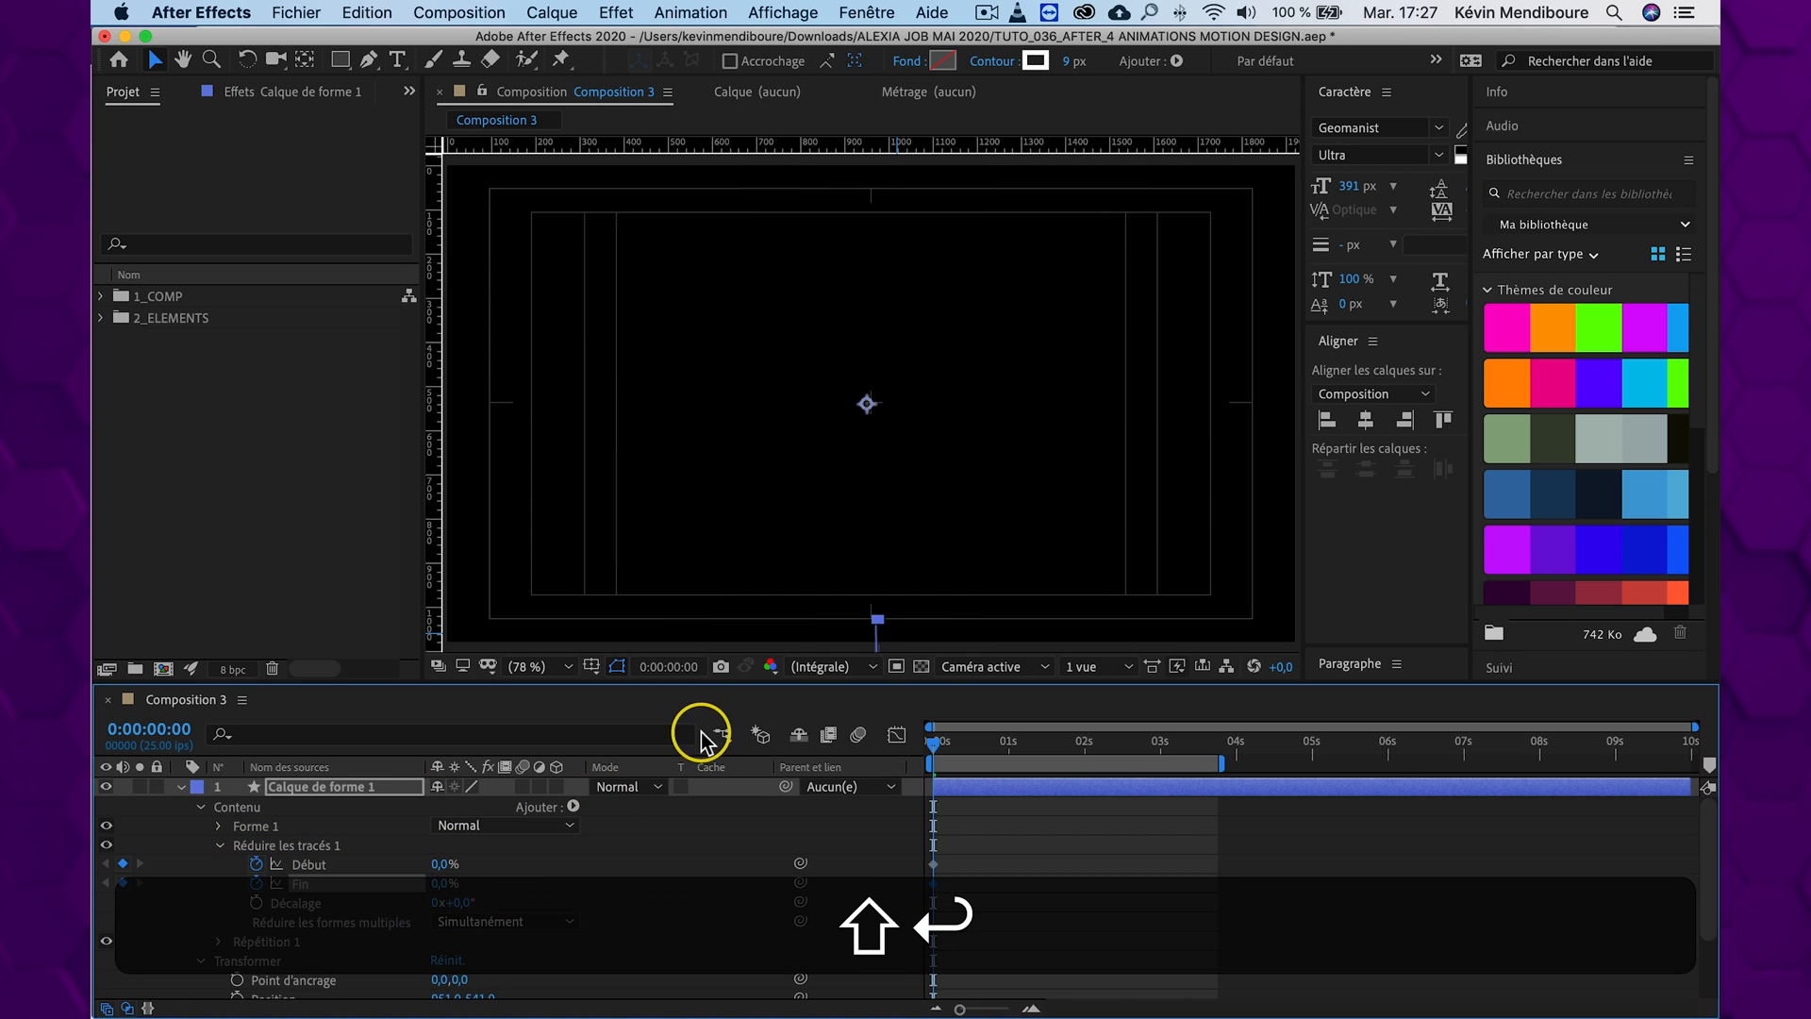
At 0:00:01:09, set both Début and Fin of Réduire les tracés to 100%
left_click_drag(955, 754, 1035, 752)
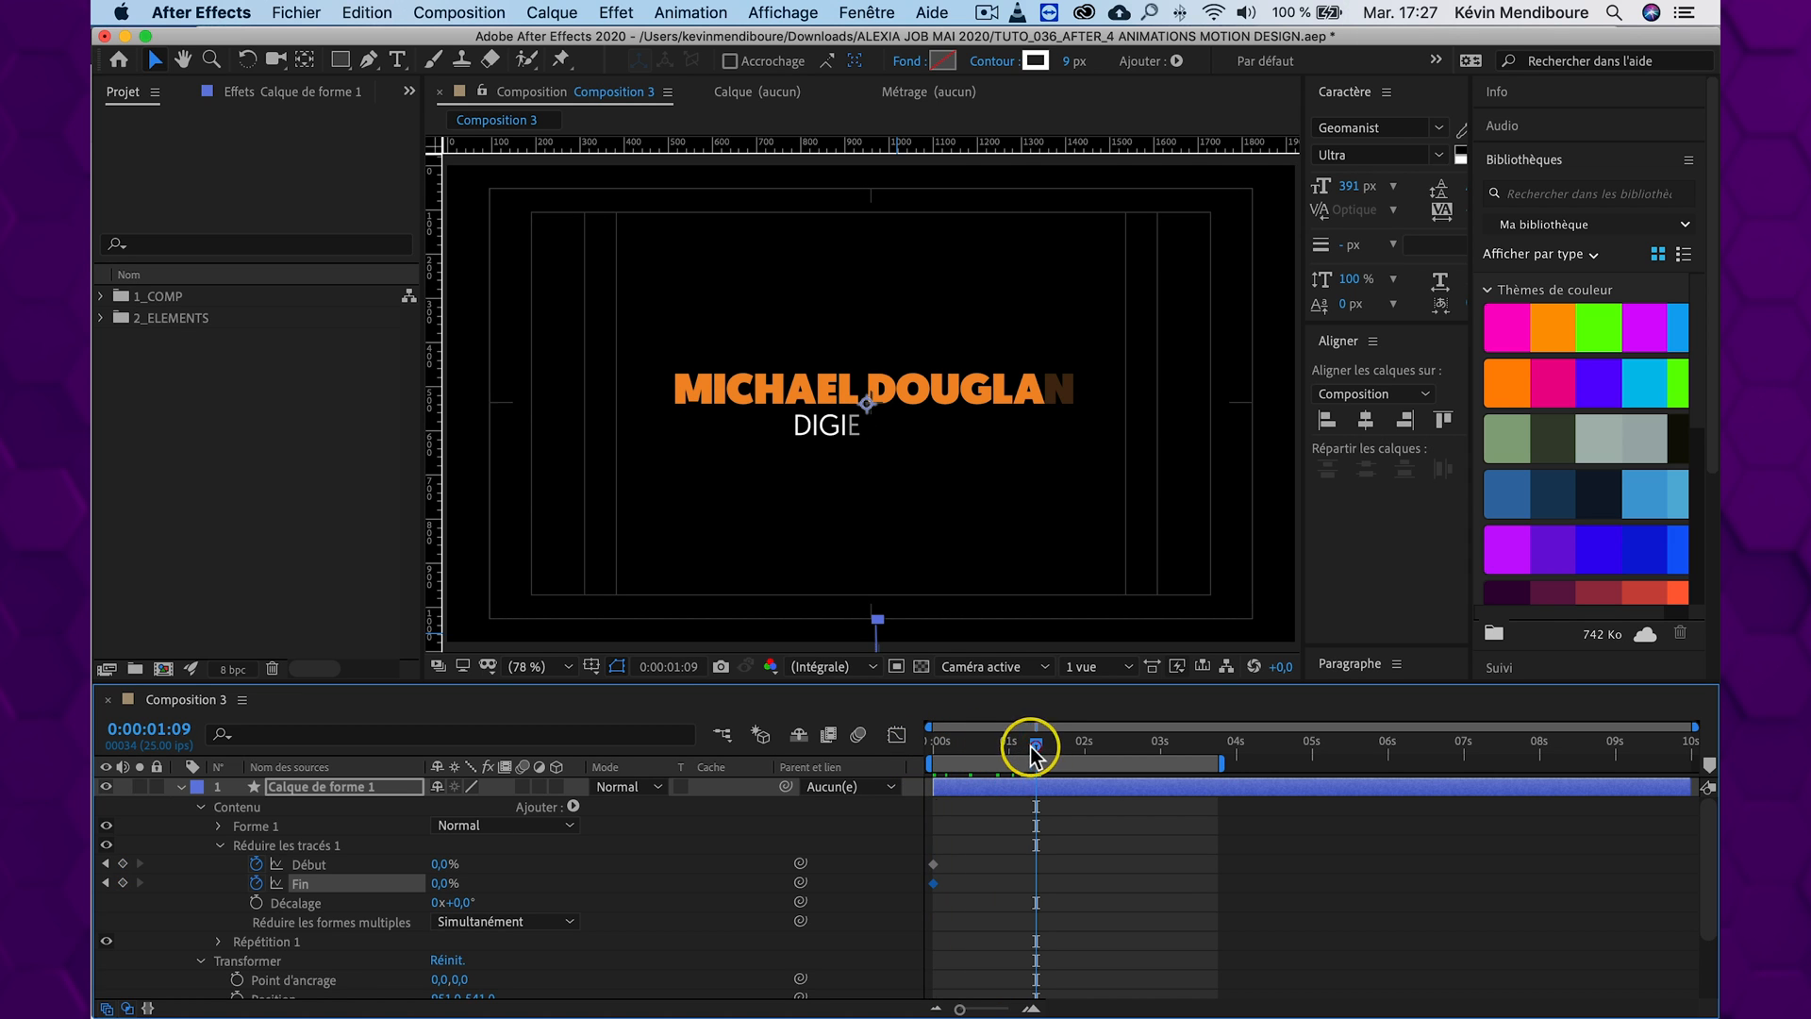
left_click(444, 864)
type("1")
key("shift+Return")
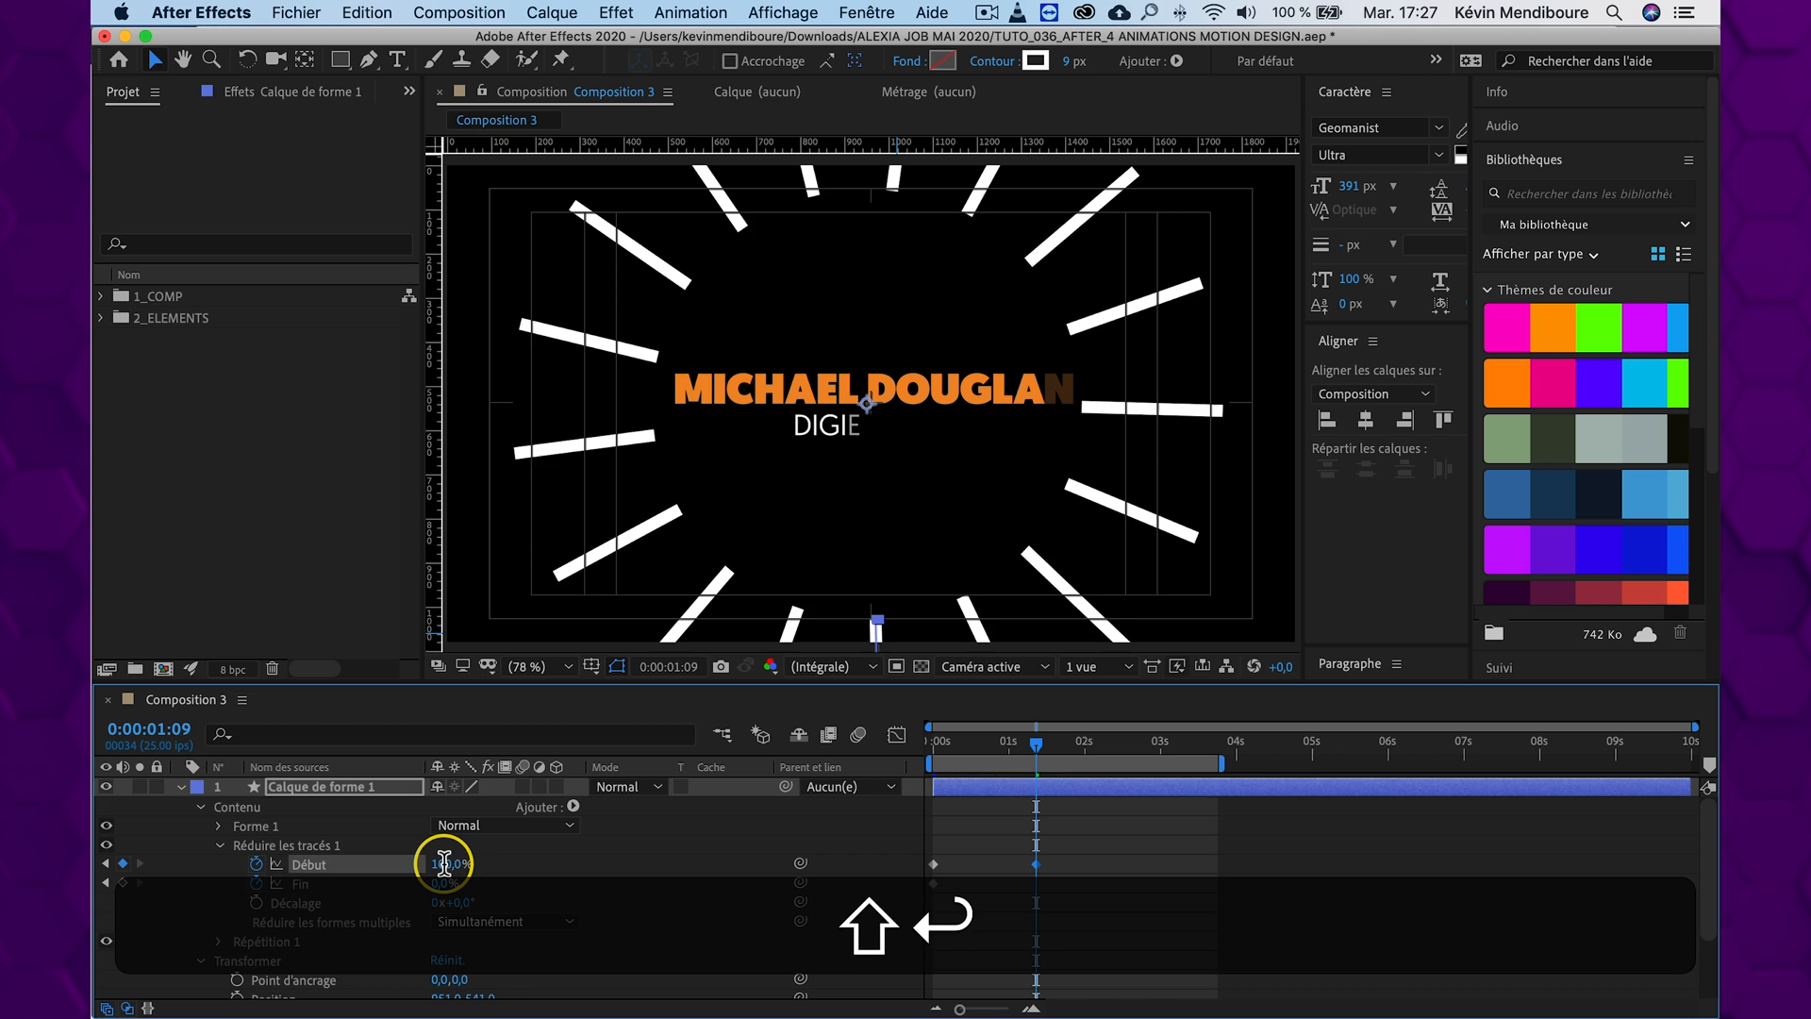
left_click(449, 885)
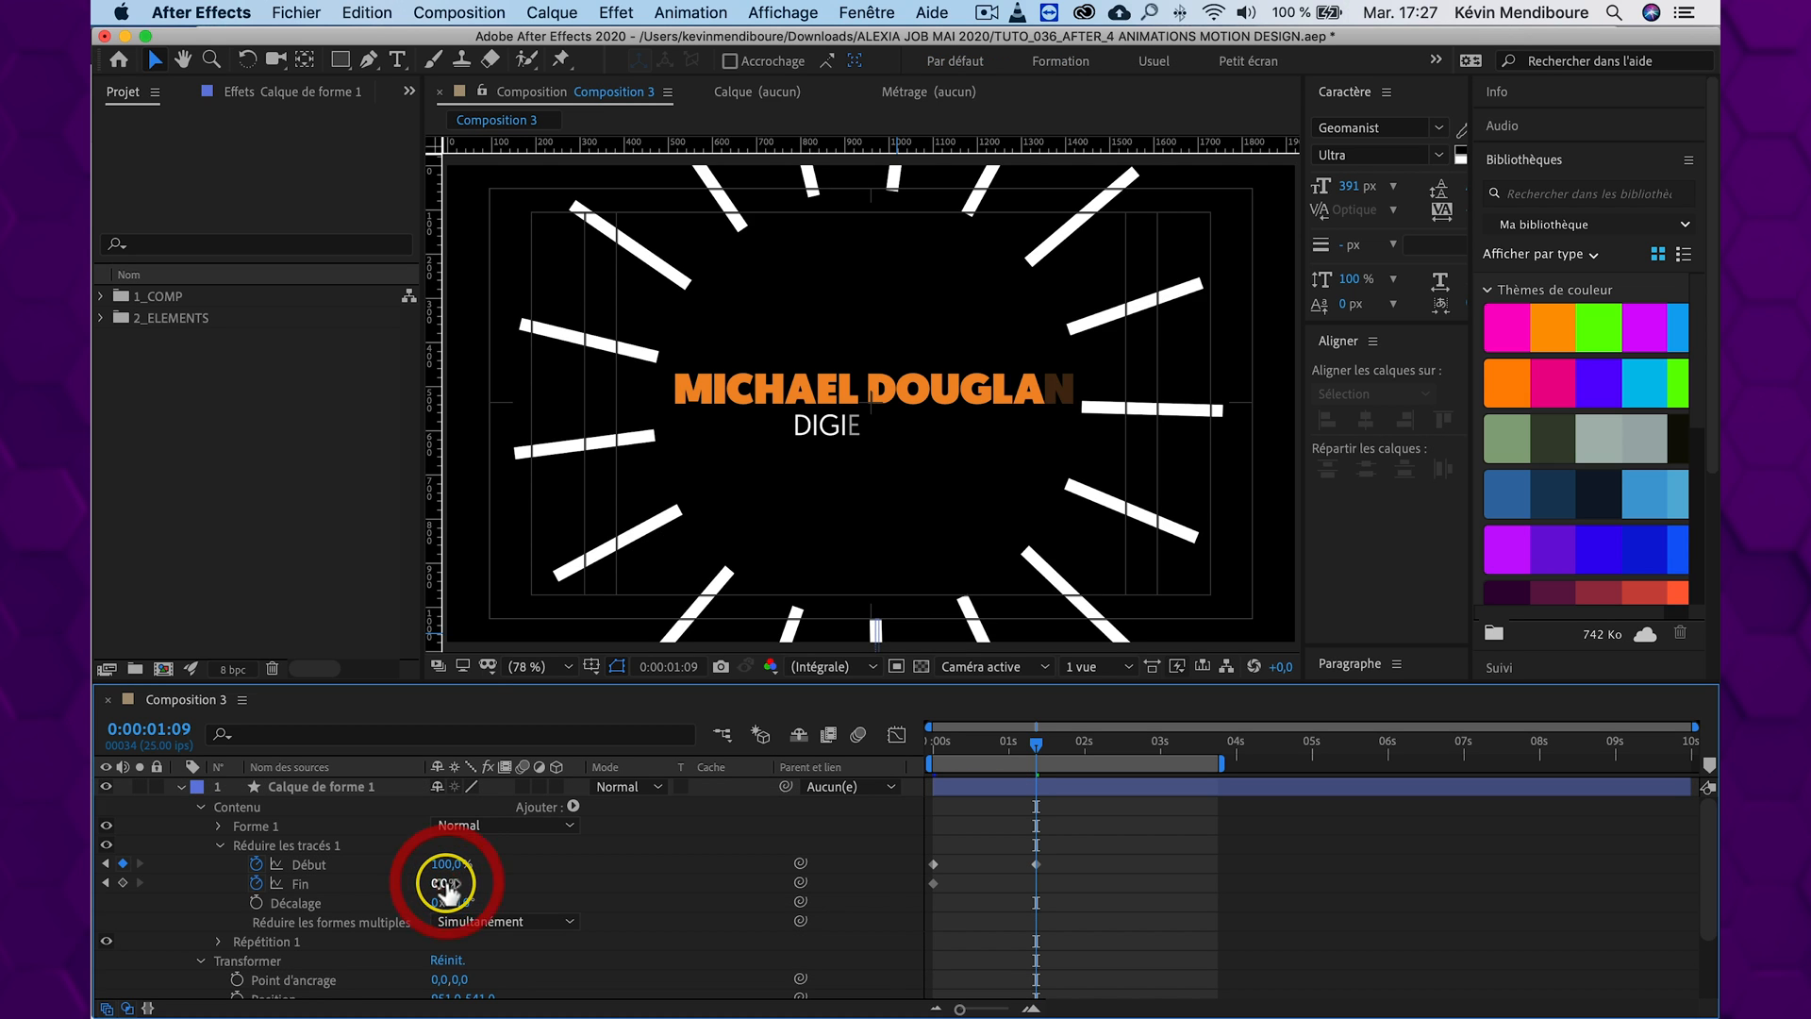
key("shift")
key("shift+Return")
key("Return")
Delay both Fin keyframes relative to Début's, and pull the end keyframes of both properties slightly earlier
left_click_drag(1064, 880, 948, 889)
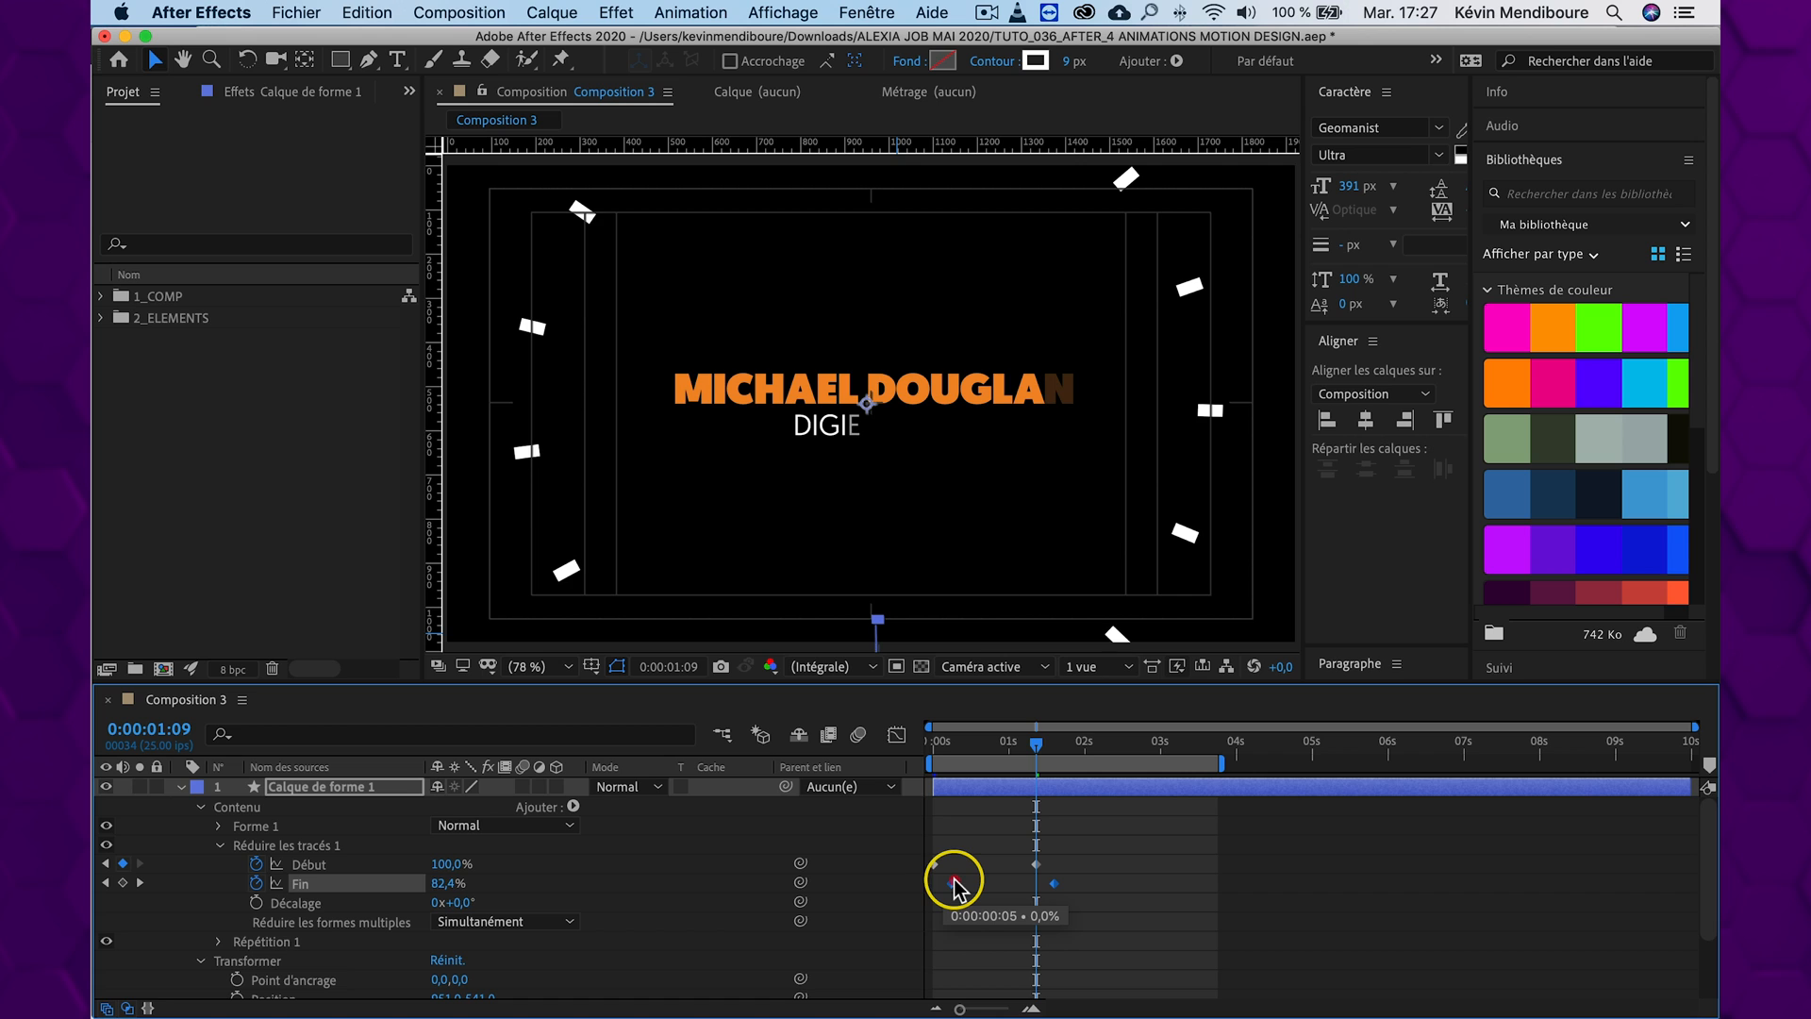
left_click_drag(955, 887, 953, 885)
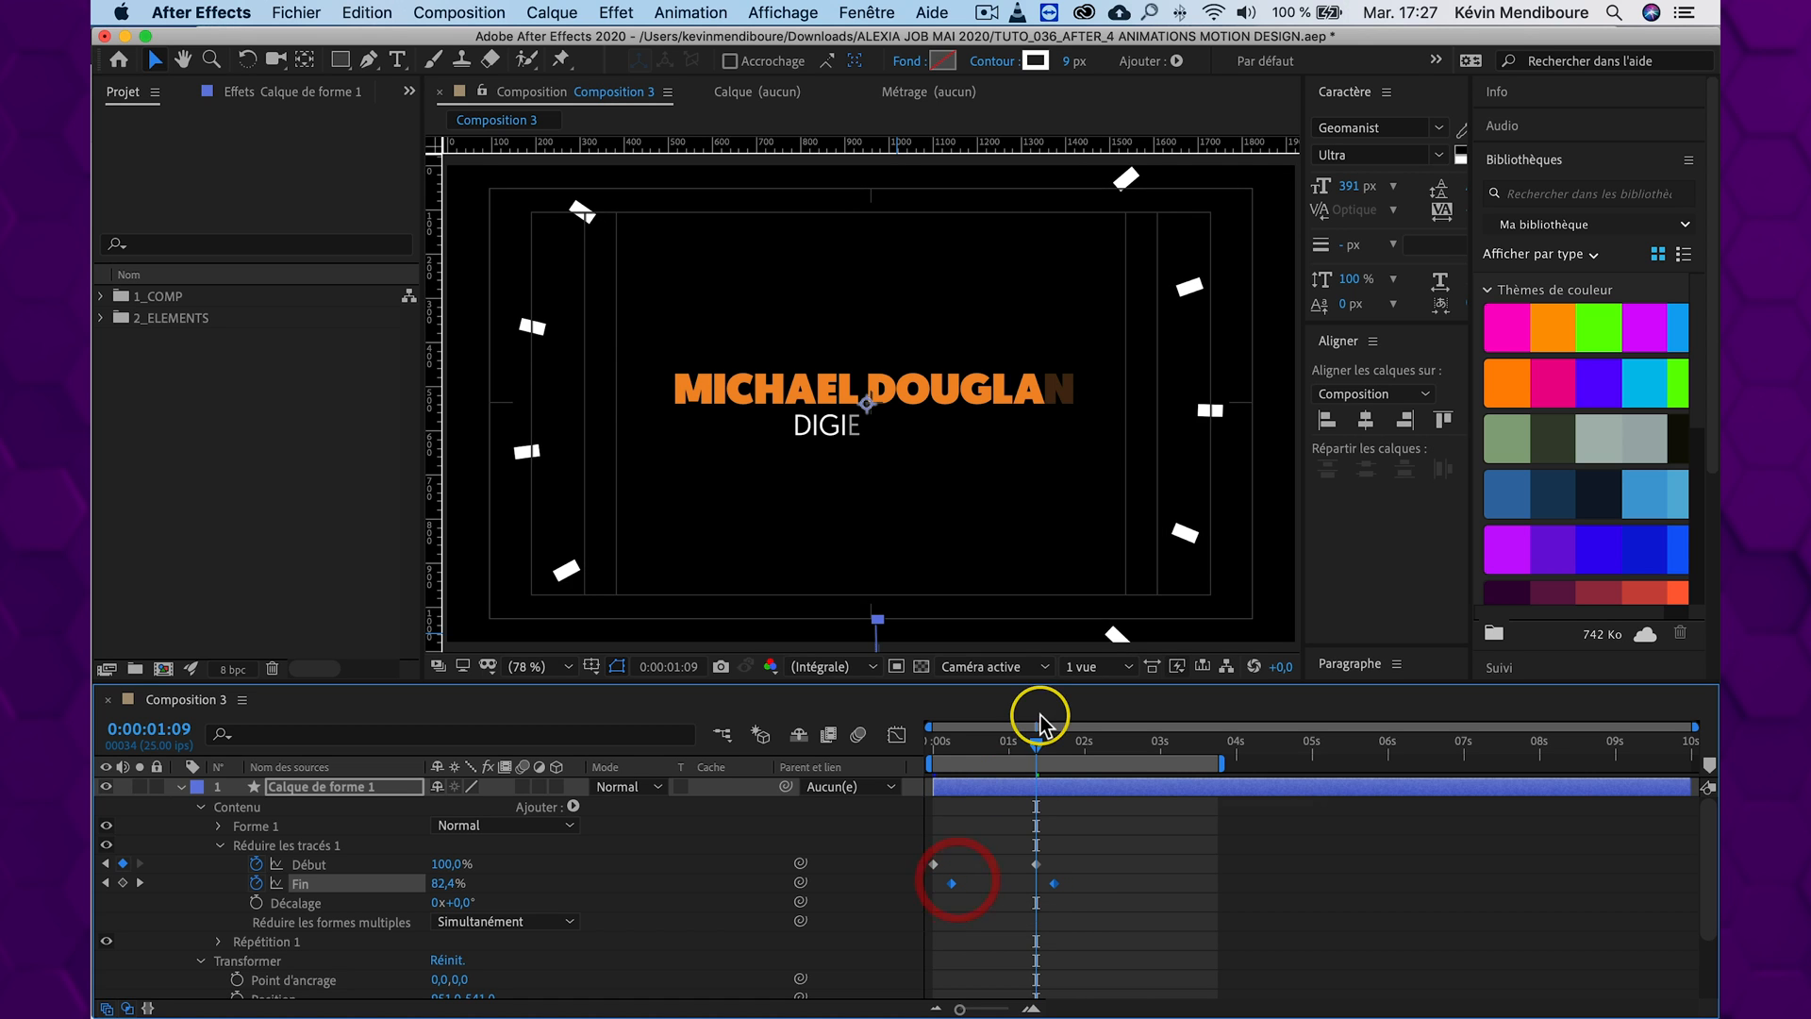
mouse_move(1032, 745)
left_mouse_down()
mouse_move(936, 742)
mouse_move(1069, 745)
mouse_move(943, 742)
mouse_move(1050, 741)
mouse_move(1006, 732)
left_mouse_up()
left_click_drag(952, 883, 979, 883)
left_click_drag(962, 739, 1008, 741)
left_click_drag(1036, 844, 1059, 885)
left_click(1043, 889)
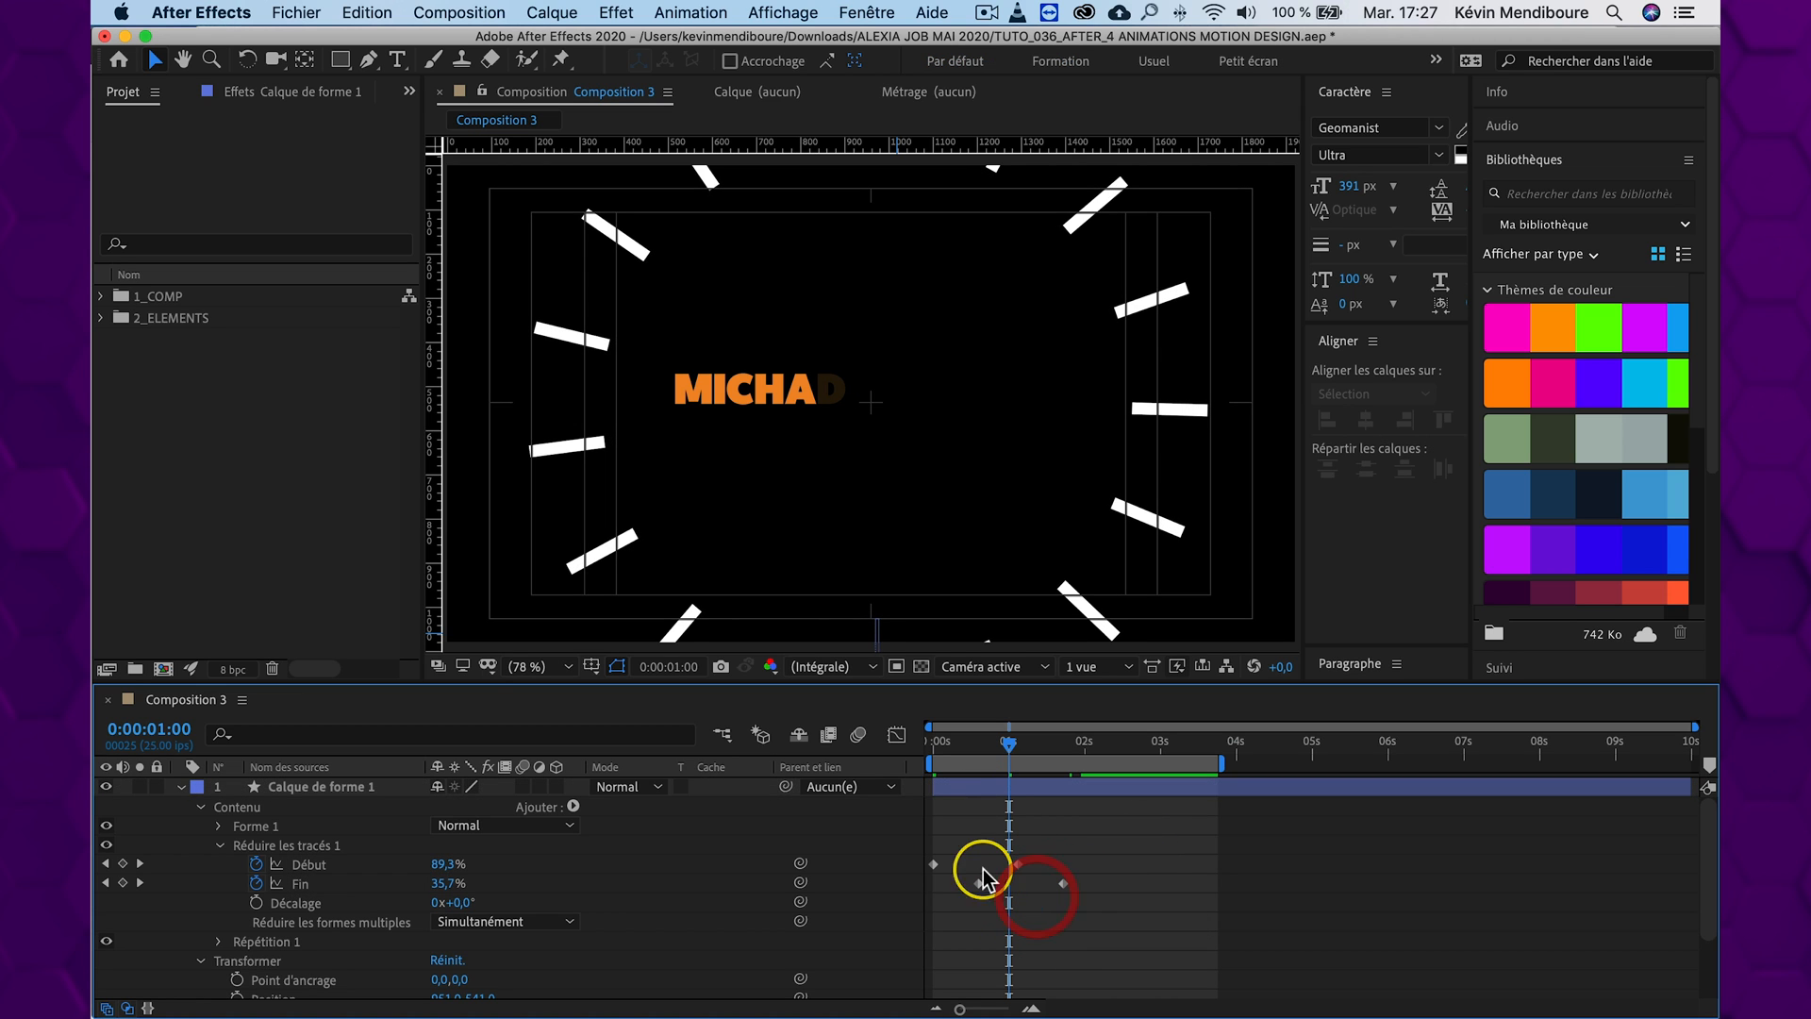
Preview the burst, then shift both Fin keyframes earlier to shorten the lines and replay it from the start
key("space")
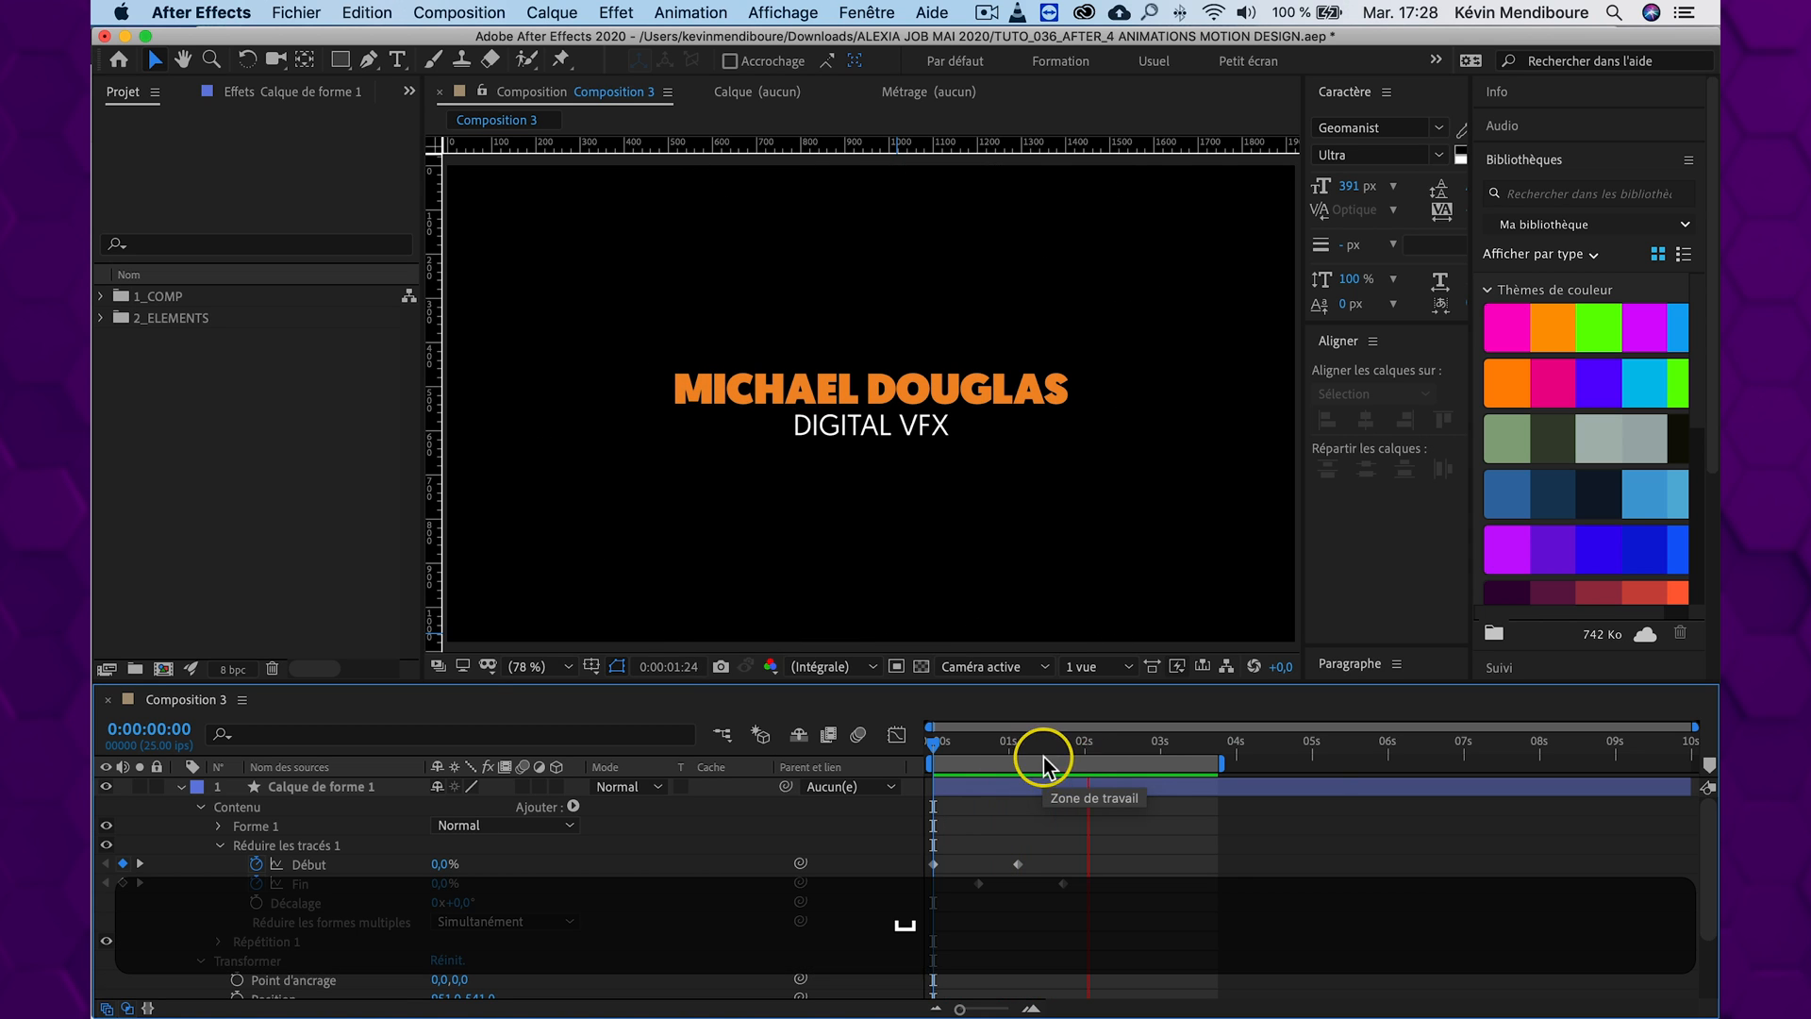
key("space")
key("space")
left_click_drag(1120, 880, 953, 889)
left_click(1019, 897)
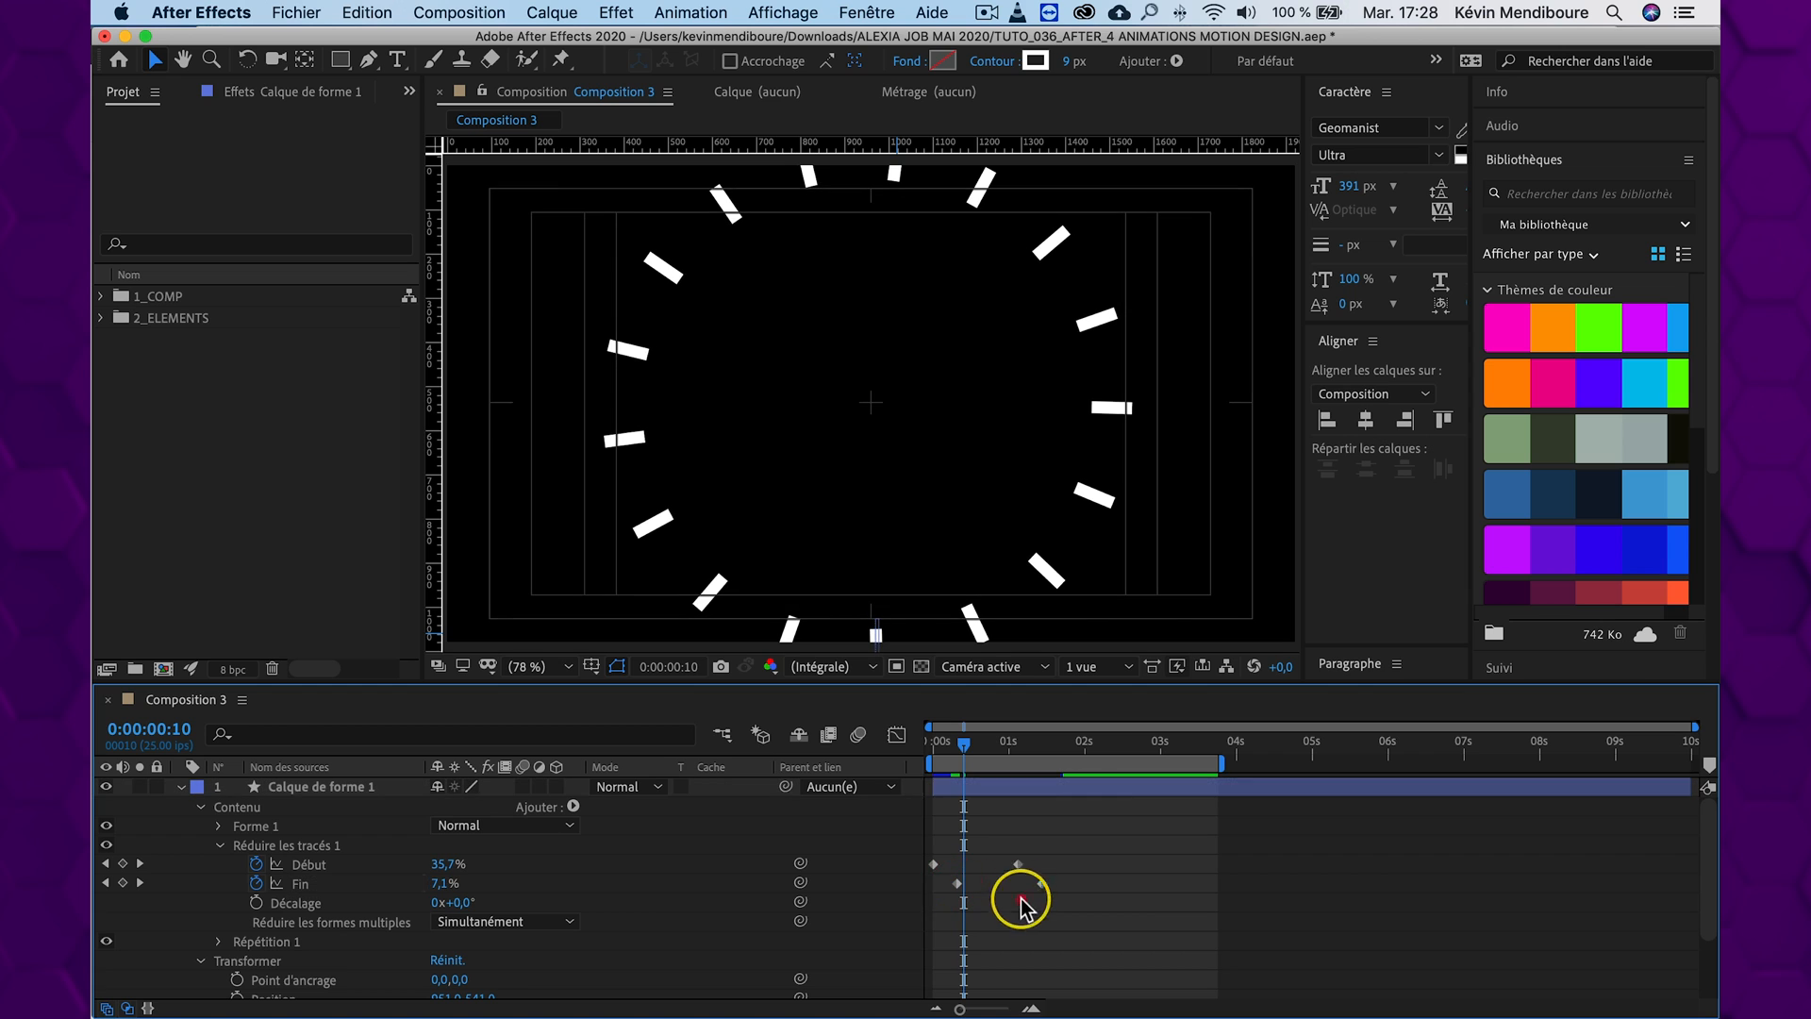
key("Home")
key("space")
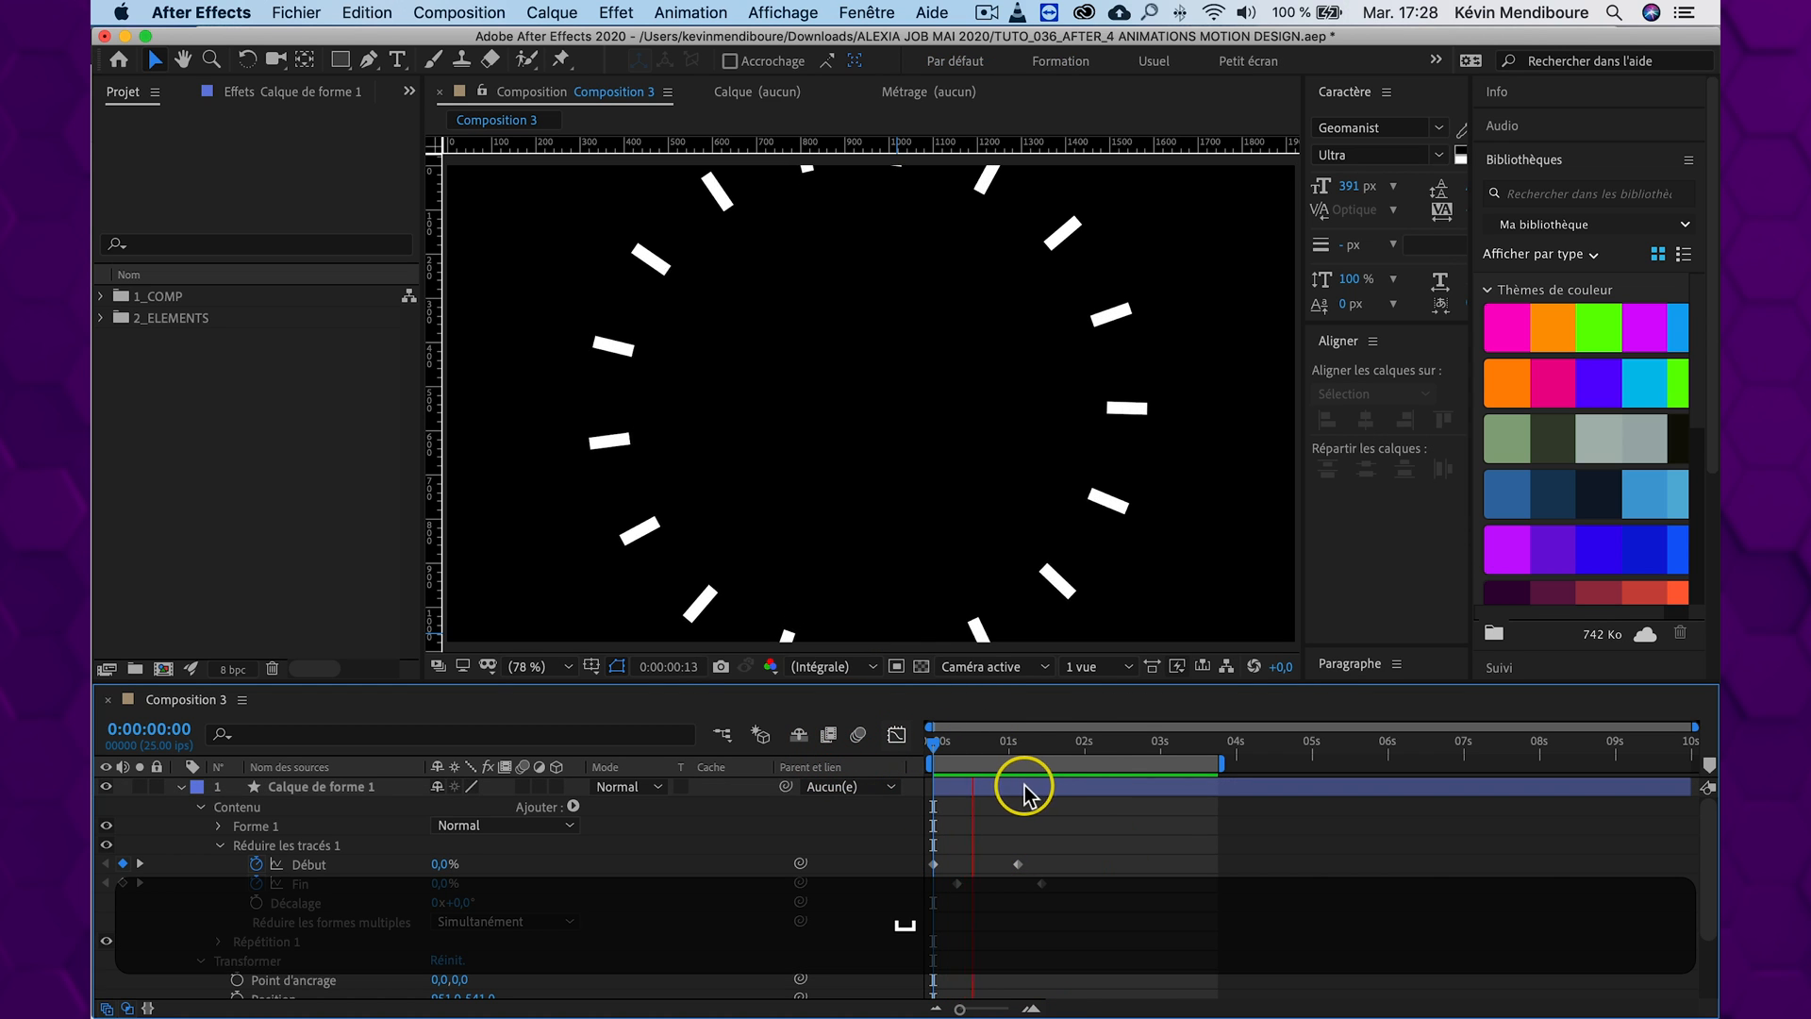
key("space")
left_click_drag(1003, 747, 902, 744)
key("space")
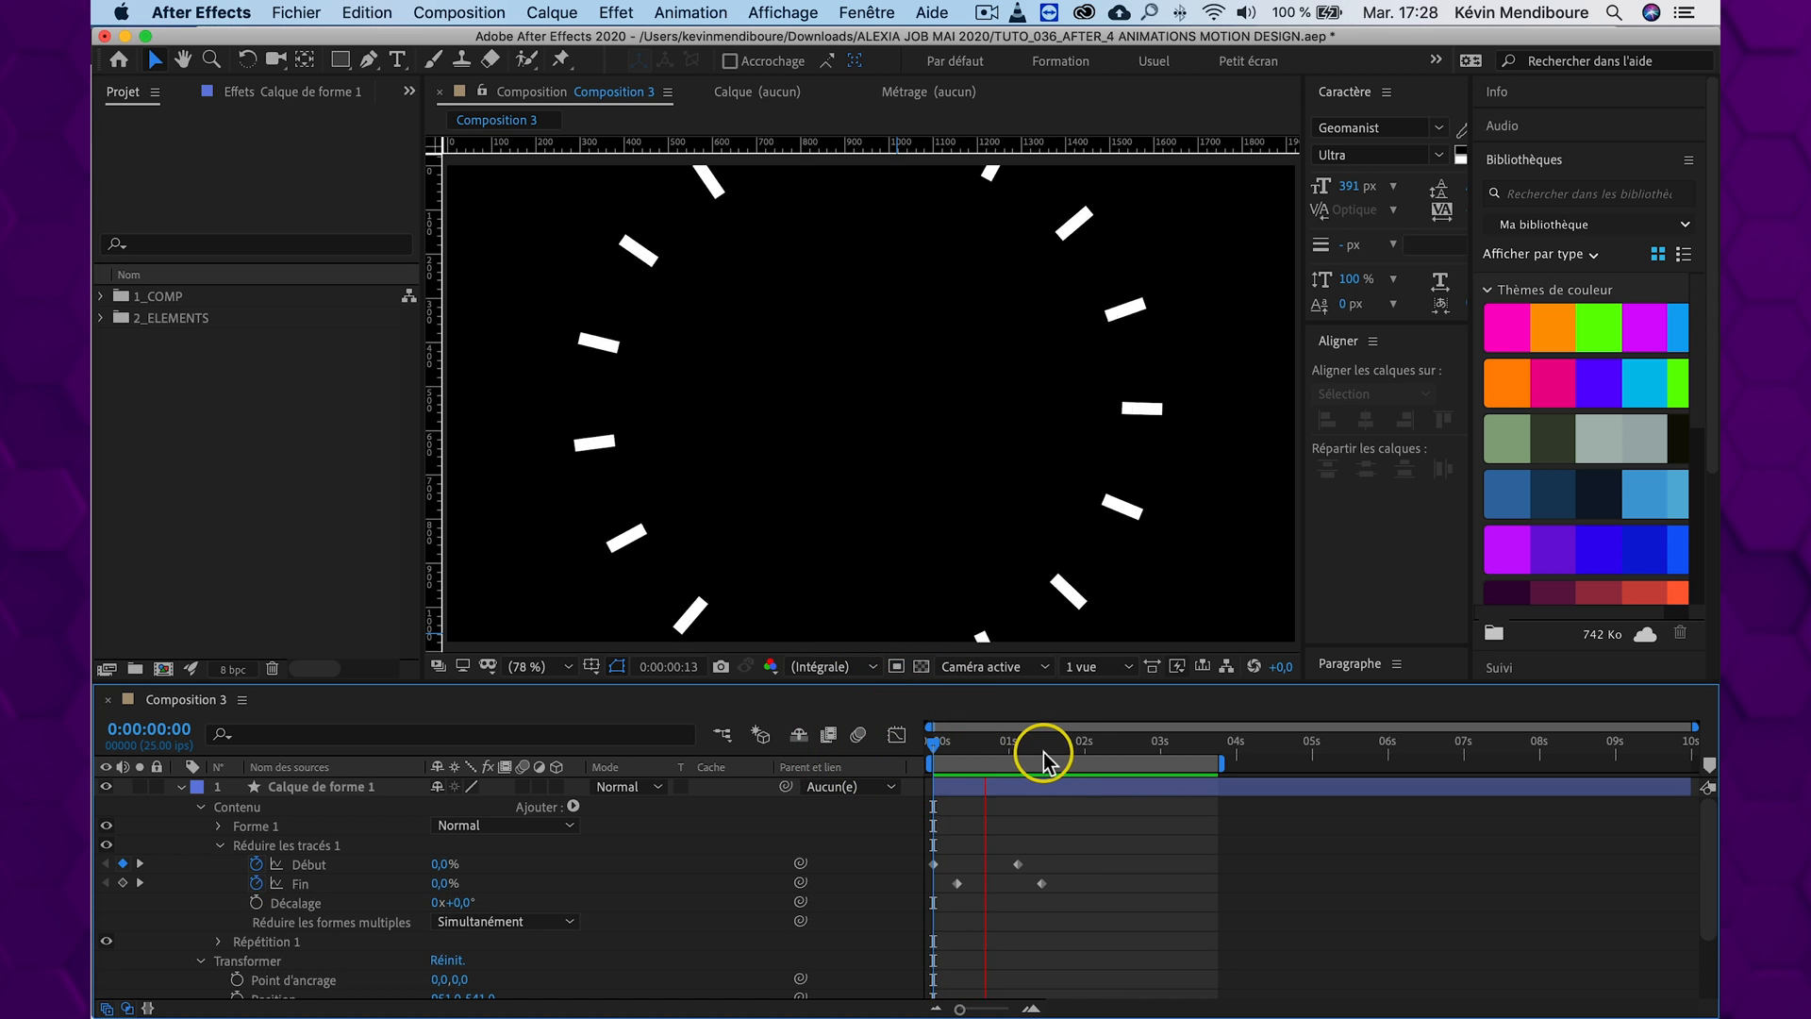
Move the end keyframes of Début and Fin closer to their start keyframes to speed up the burst, and preview it
left_click_drag(1091, 741, 995, 746)
left_click_drag(1059, 842, 995, 888)
left_click_drag(999, 742, 872, 737)
key("space")
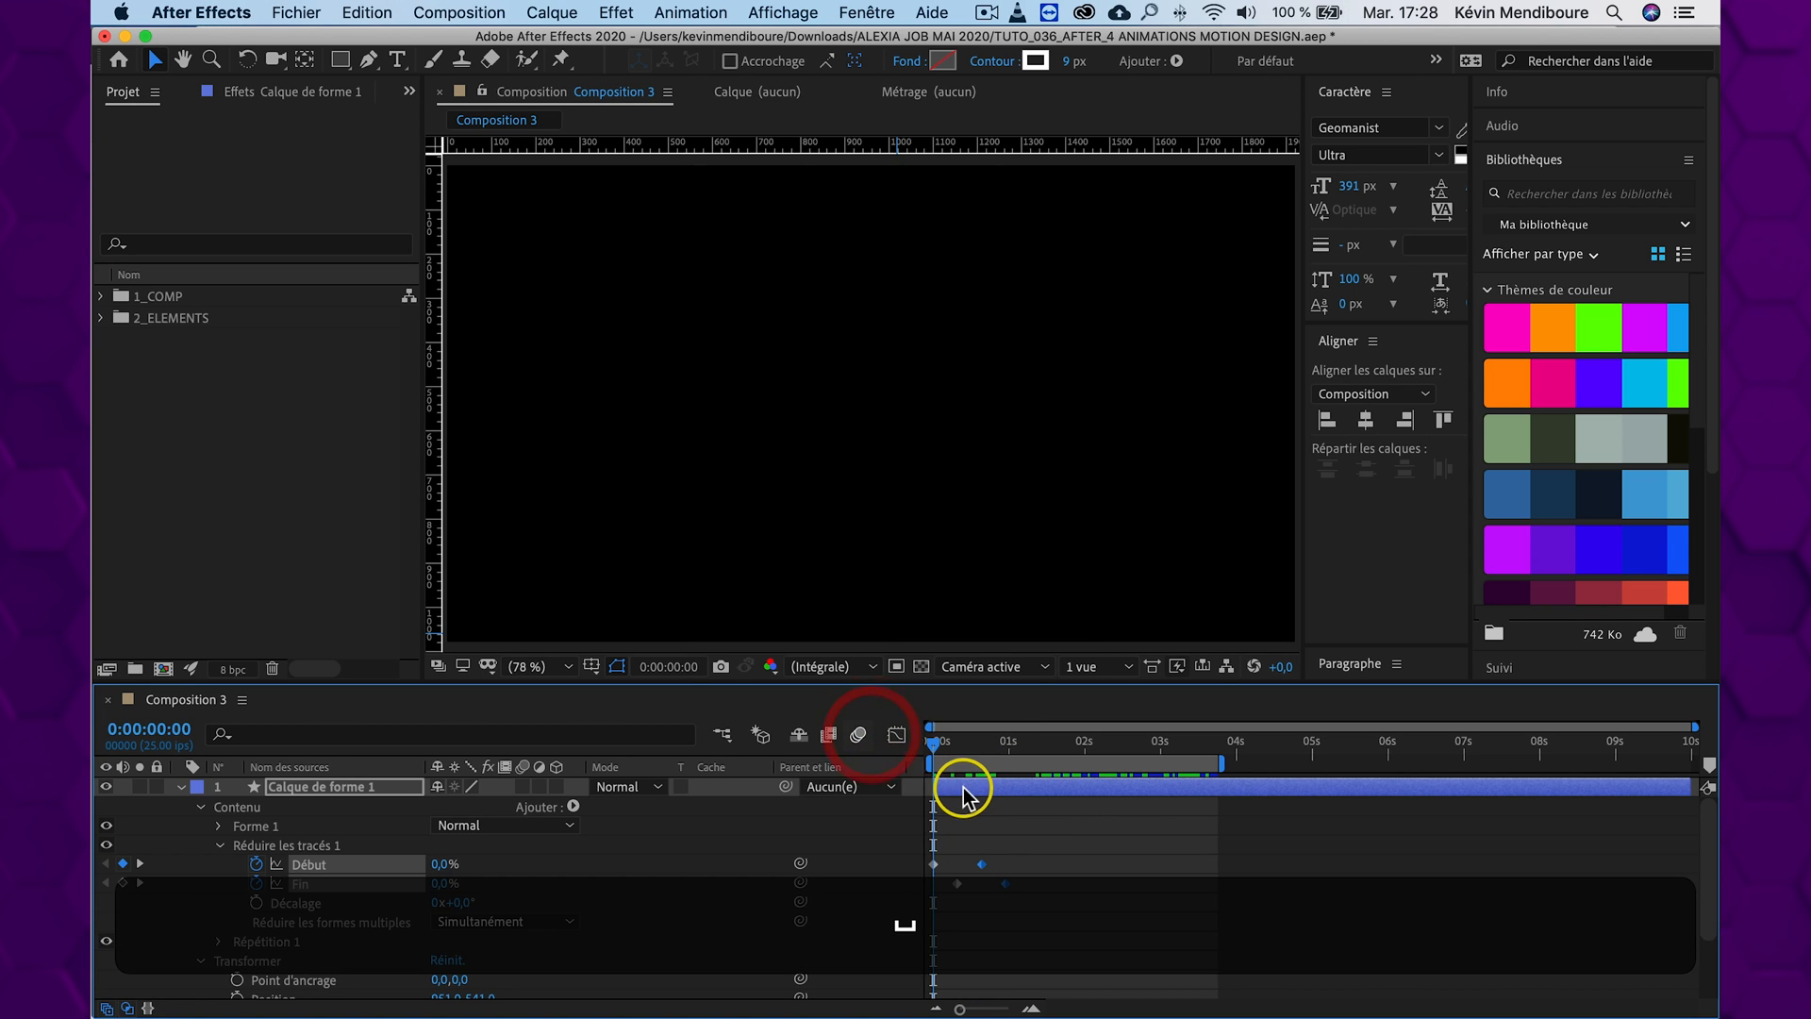
key("space")
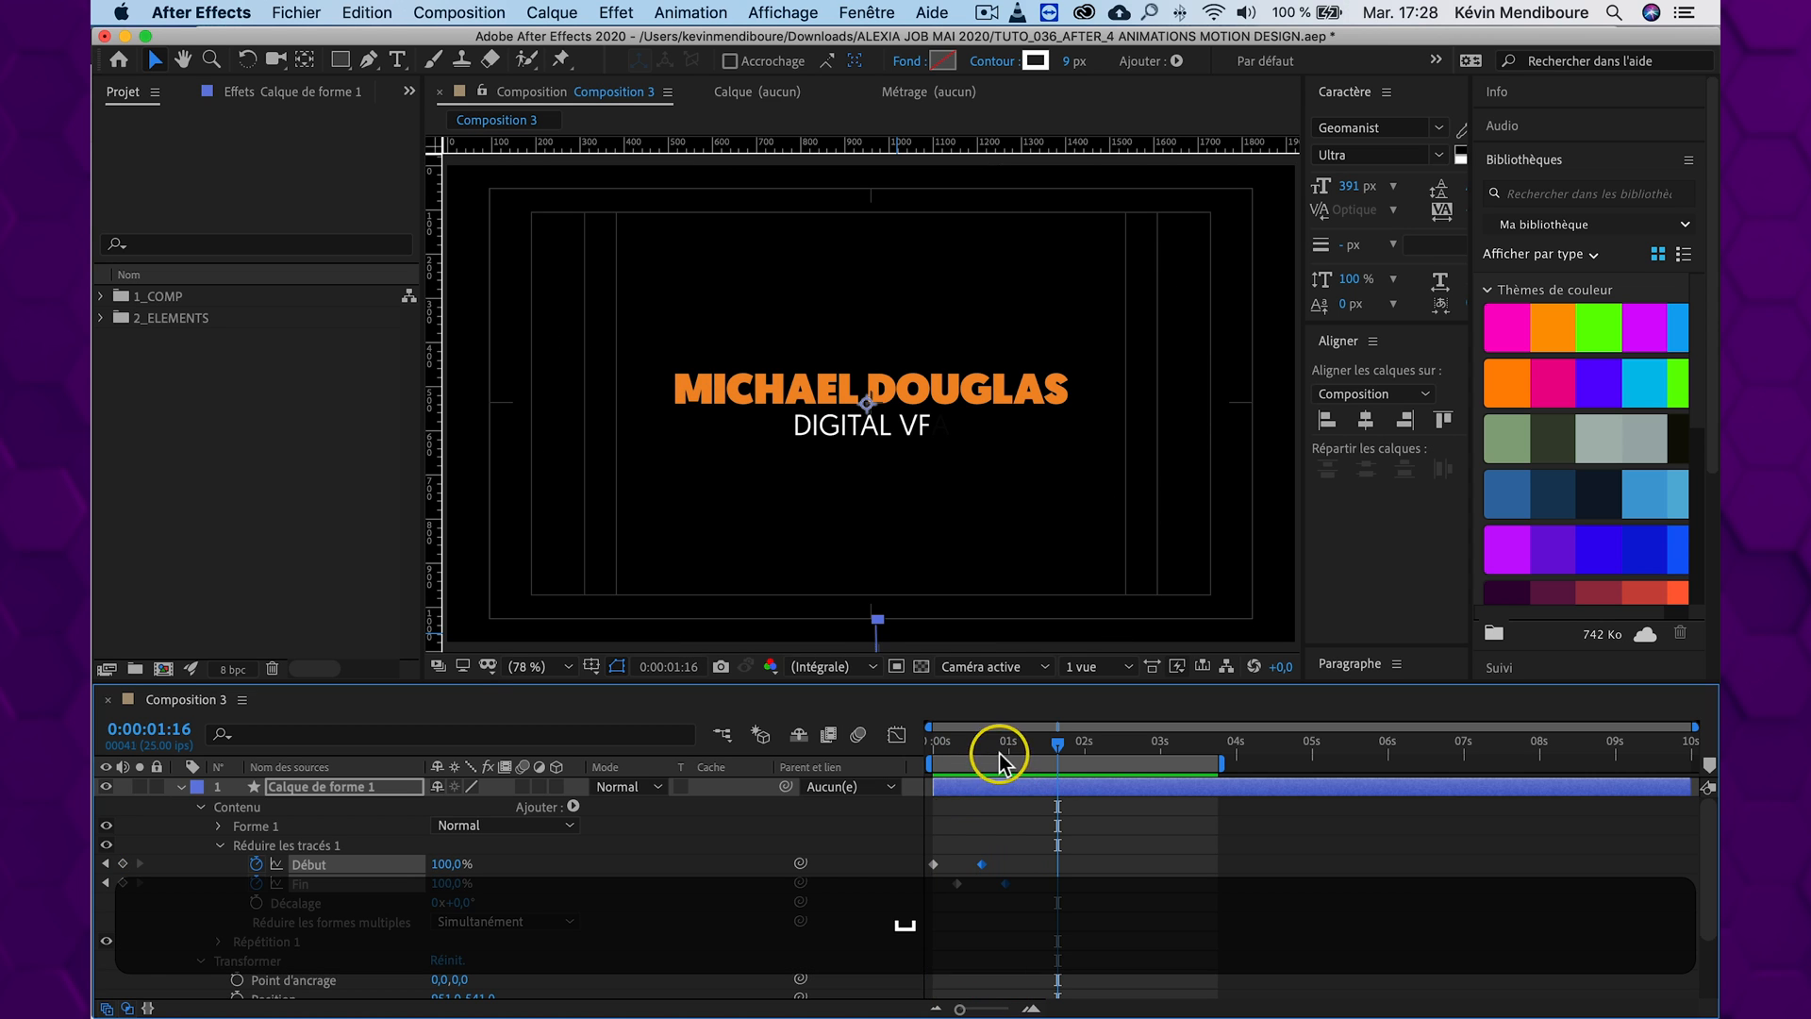
Pull the end keyframes of Début and Fin further forward, to about 0:00:00:10 and 0:00:00:18
left_click_drag(1010, 864, 948, 903)
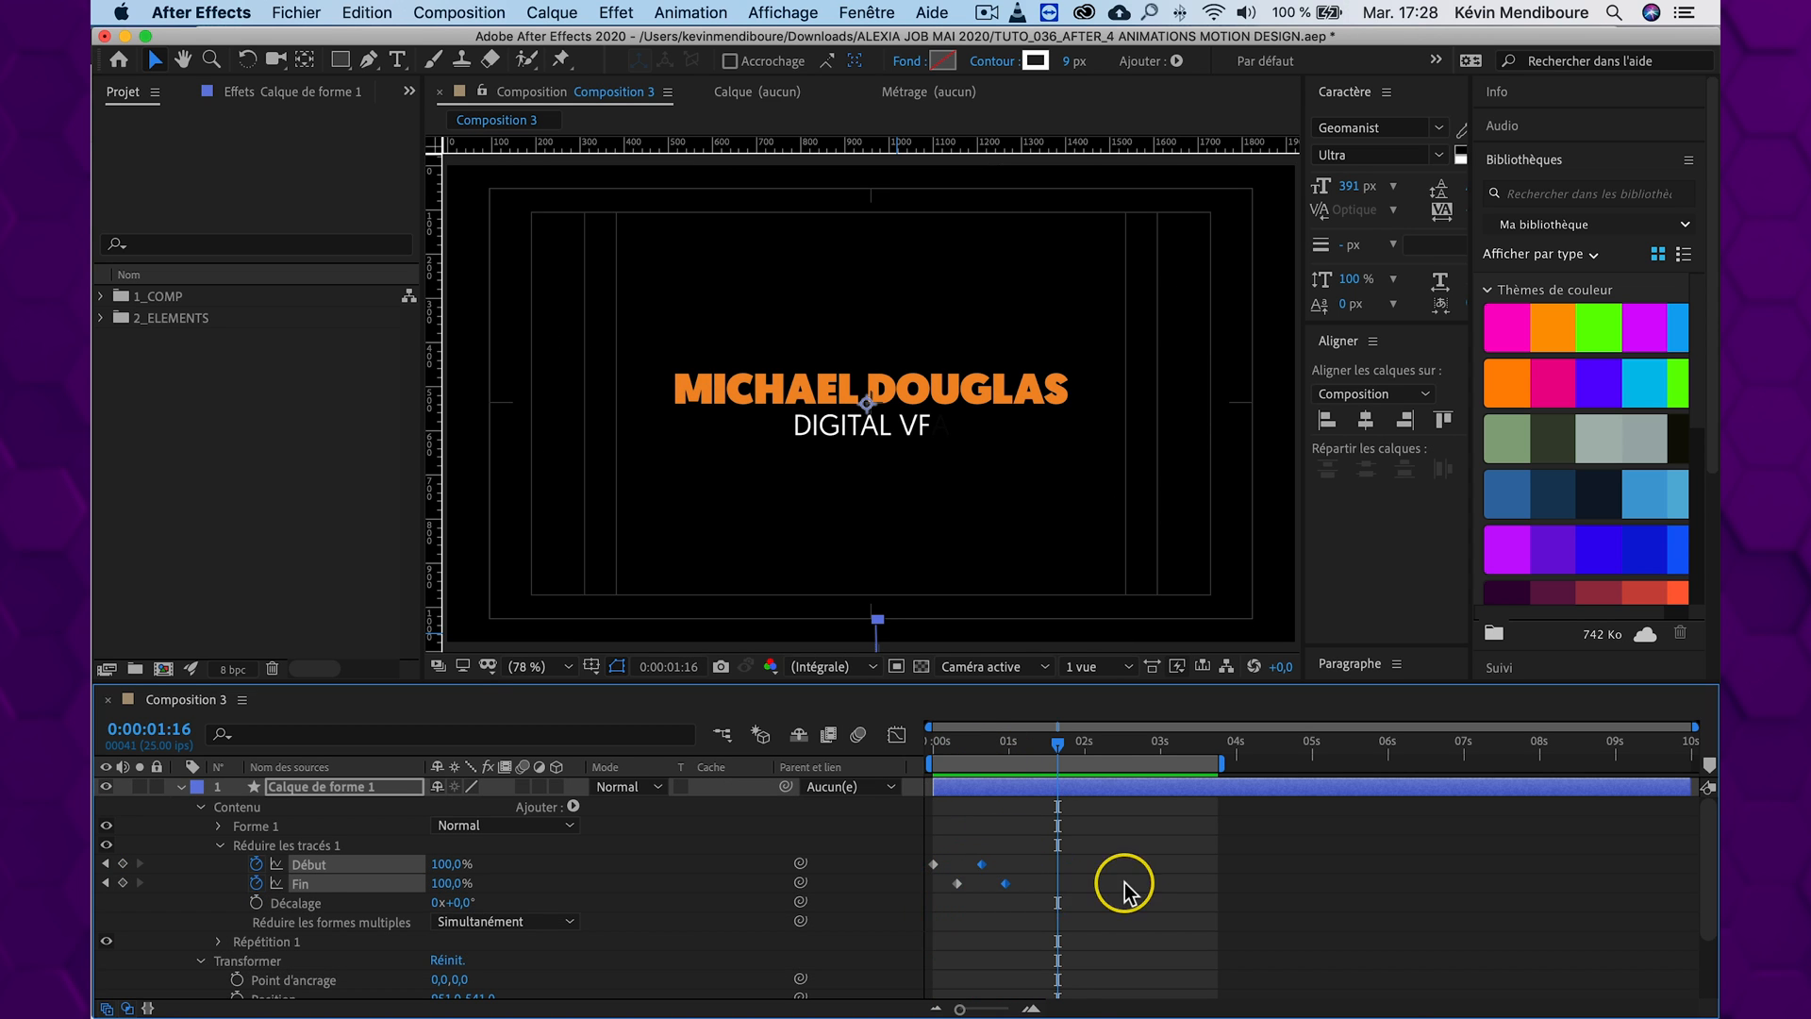
key("equal")
key("equal")
key("equal")
key("minus")
left_click_drag(1150, 1010, 1064, 1008)
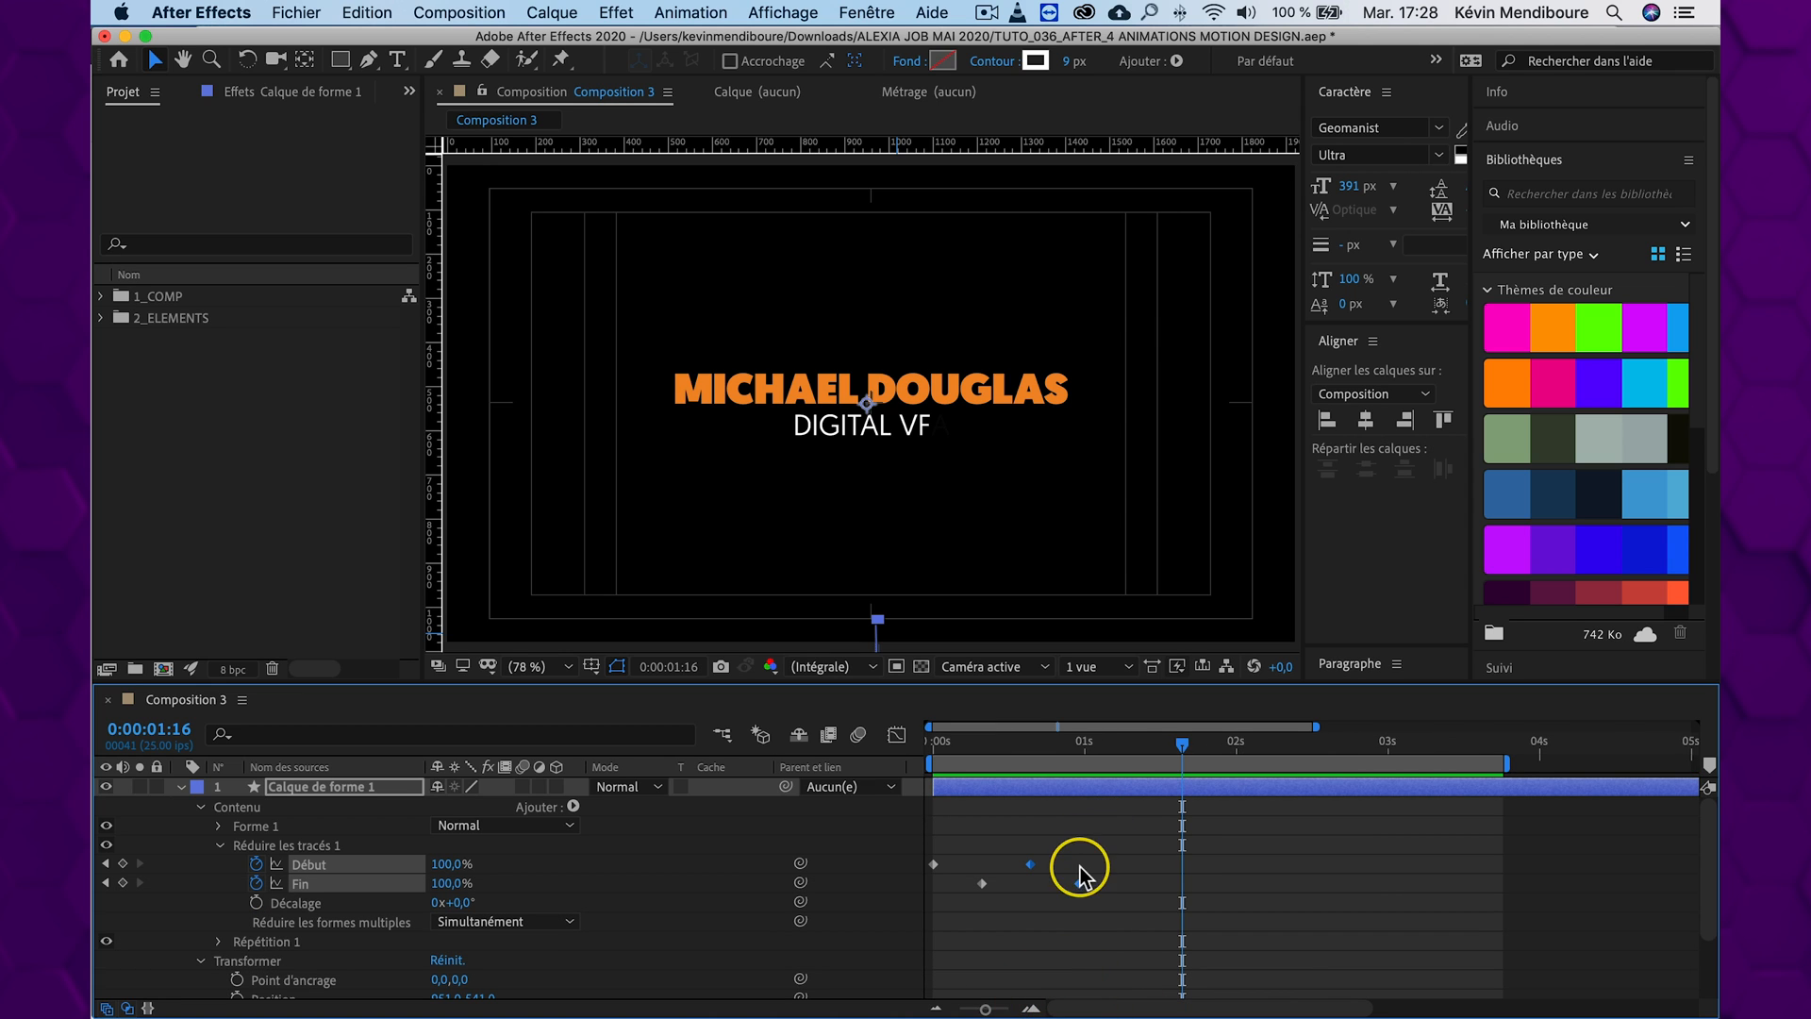
left_click_drag(1076, 884, 1040, 882)
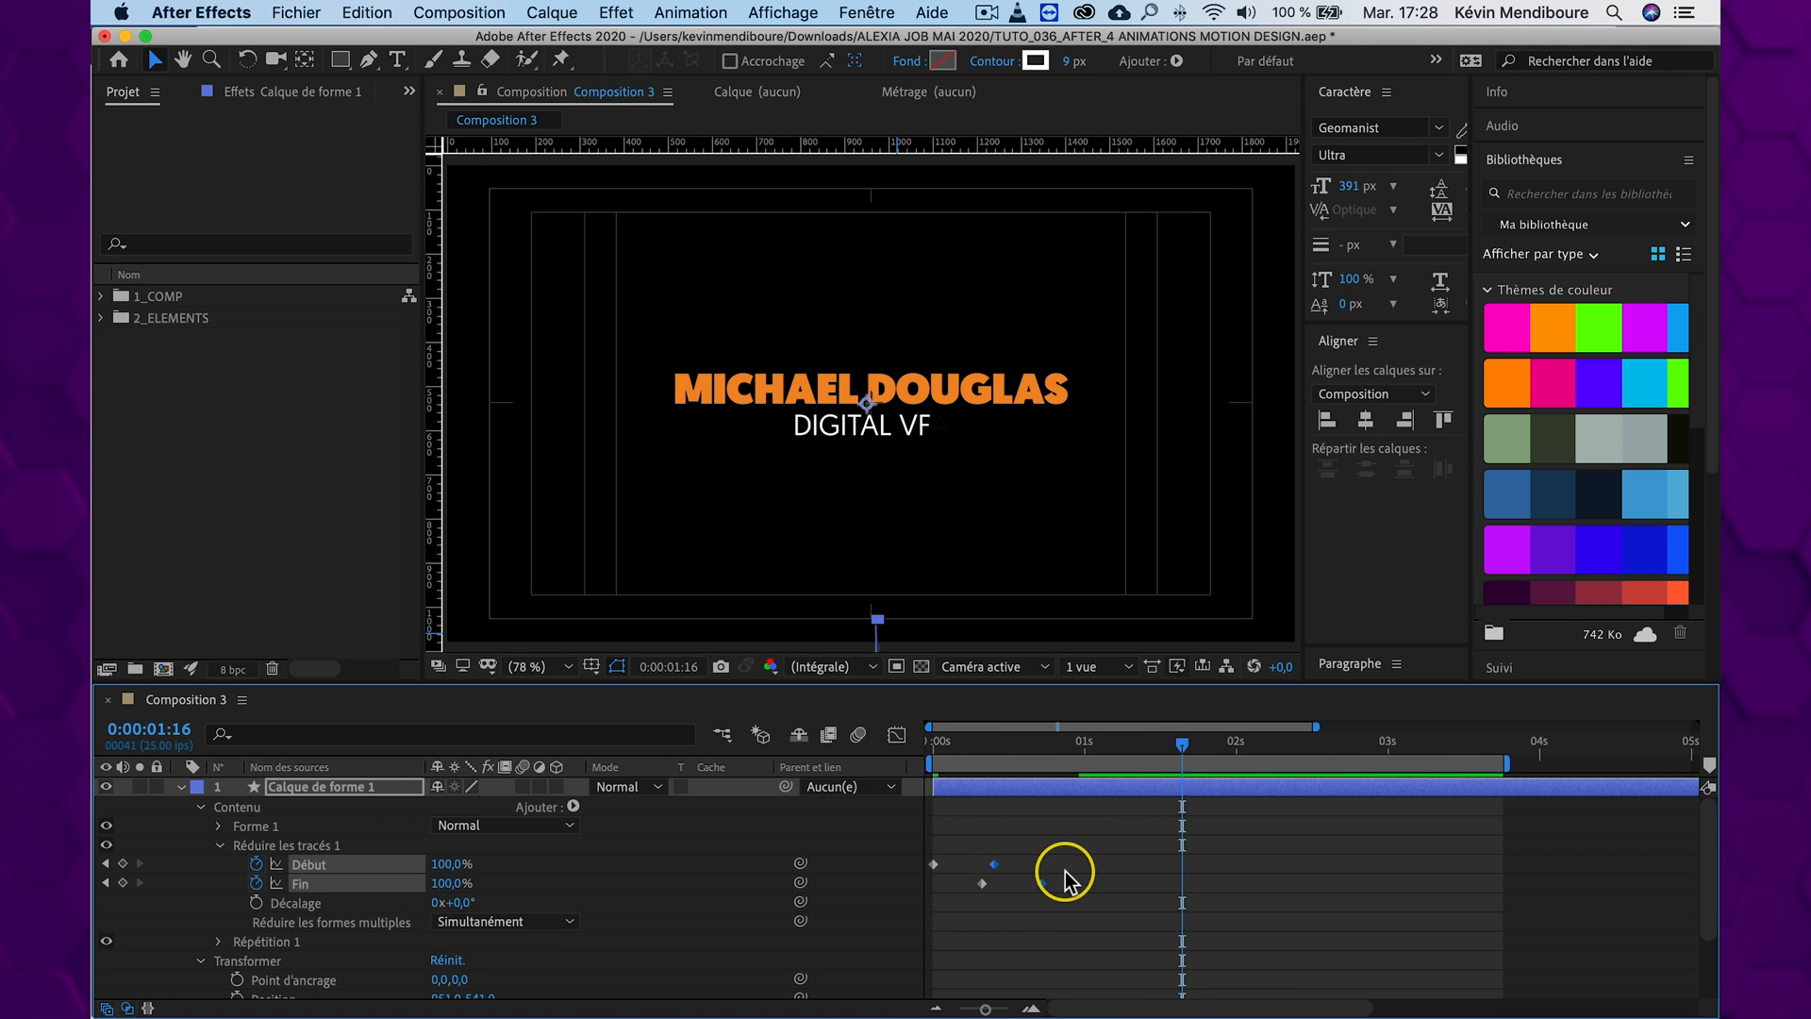
Shift both Fin keyframes about four frames earlier, starting at about 0:00:00:04, and check the line length at 0:00:00:05
left_click(982, 885)
left_click_drag(964, 892, 952, 889)
mouse_move(972, 743)
left_mouse_down()
mouse_move(932, 744)
mouse_move(1005, 741)
mouse_move(913, 752)
mouse_move(971, 748)
left_mouse_up()
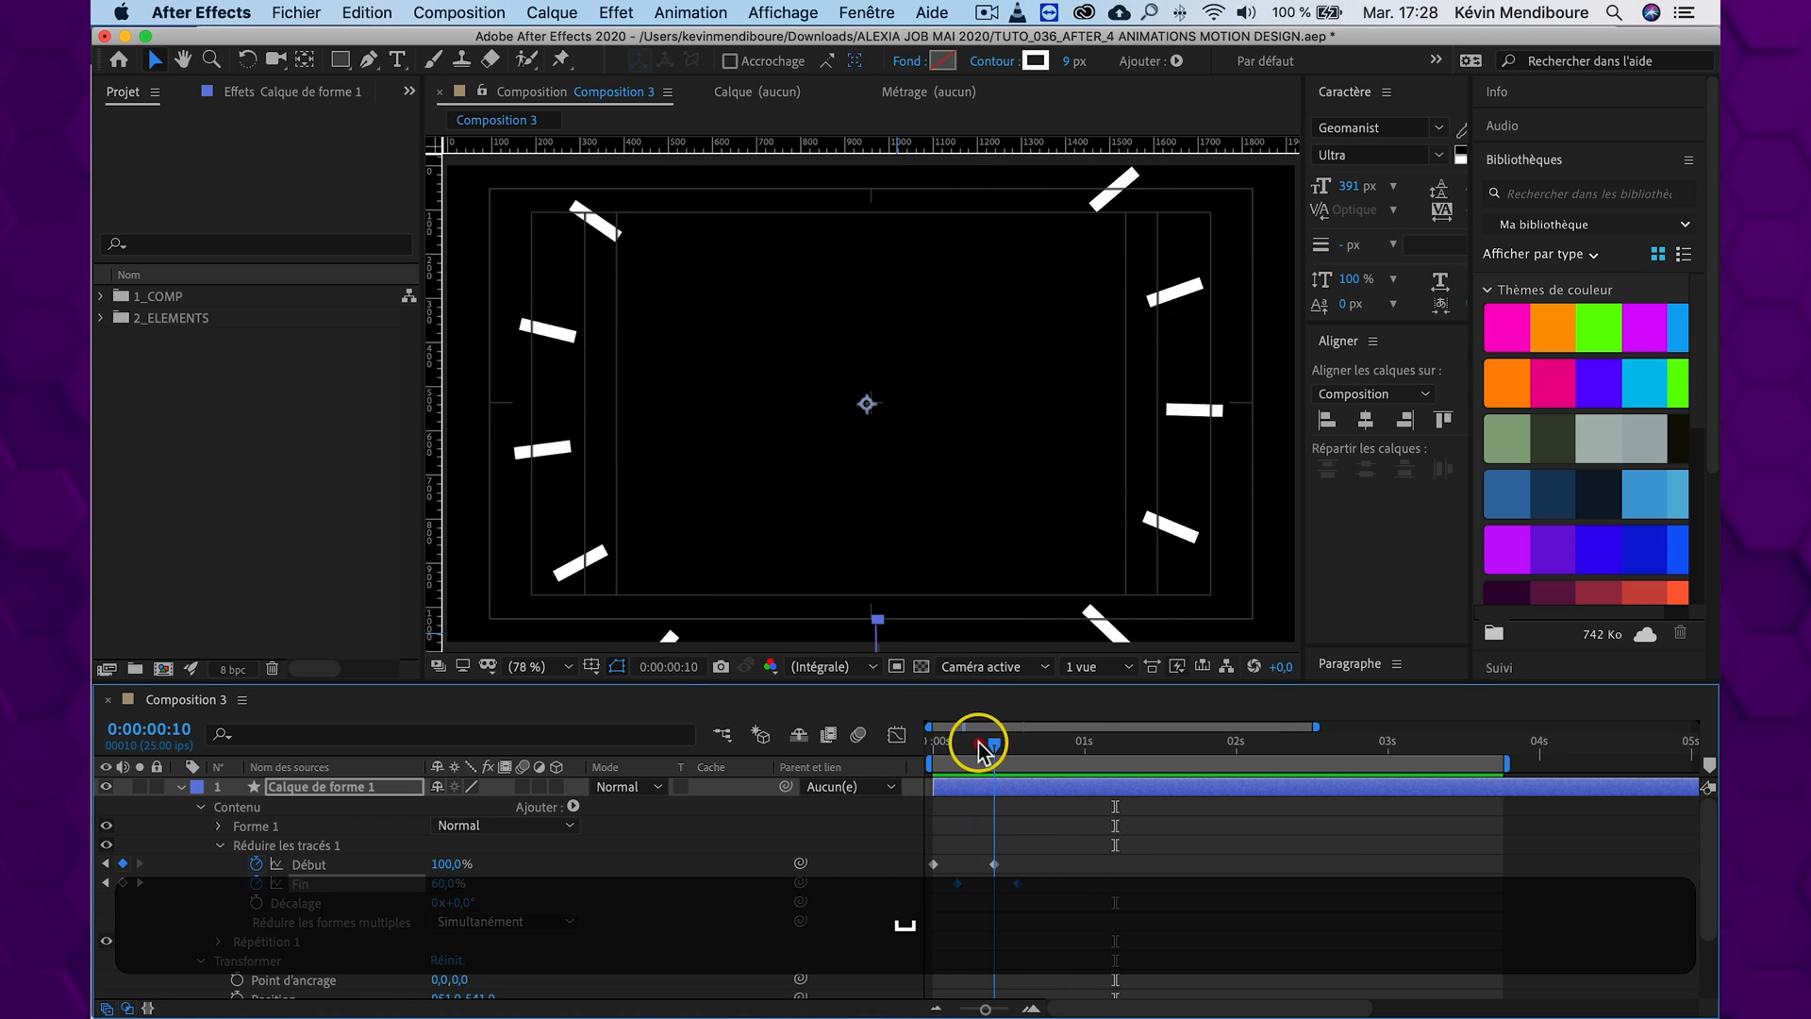
left_click_drag(981, 750, 963, 744)
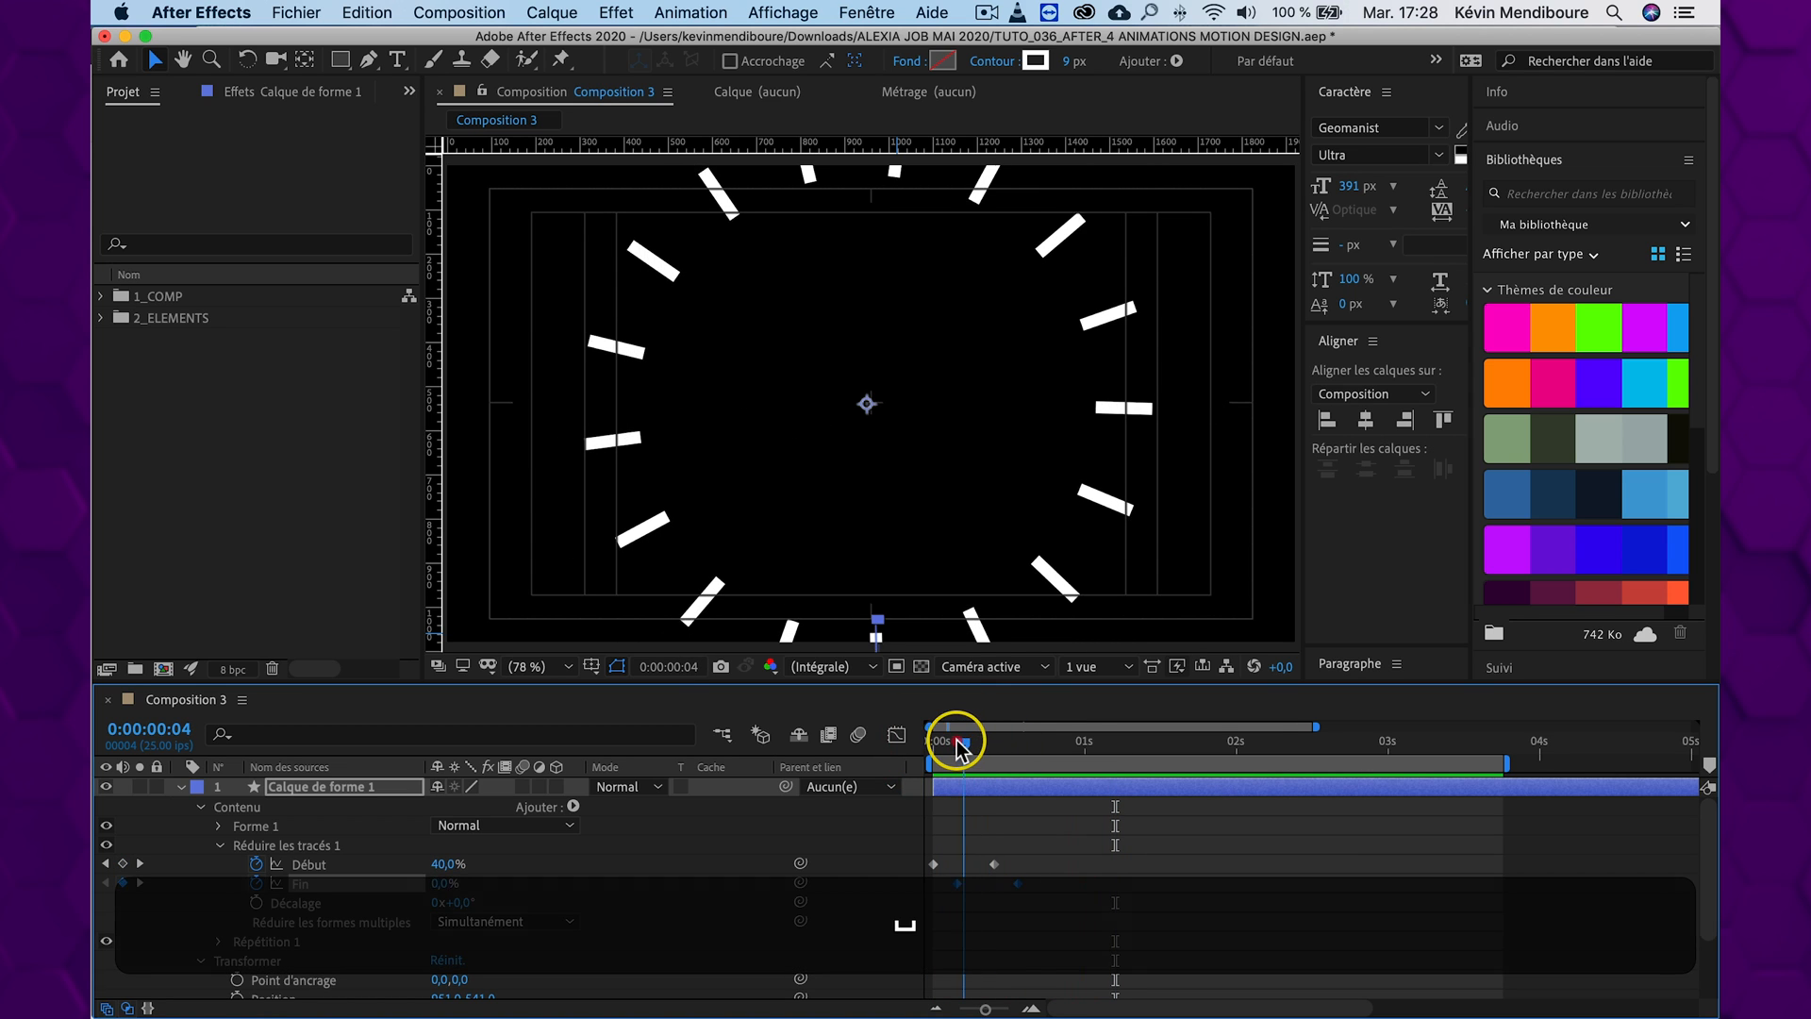
Set the stroke width of Calque de forme 1 to 1 px and preview the thinner lines
left_click(347, 788)
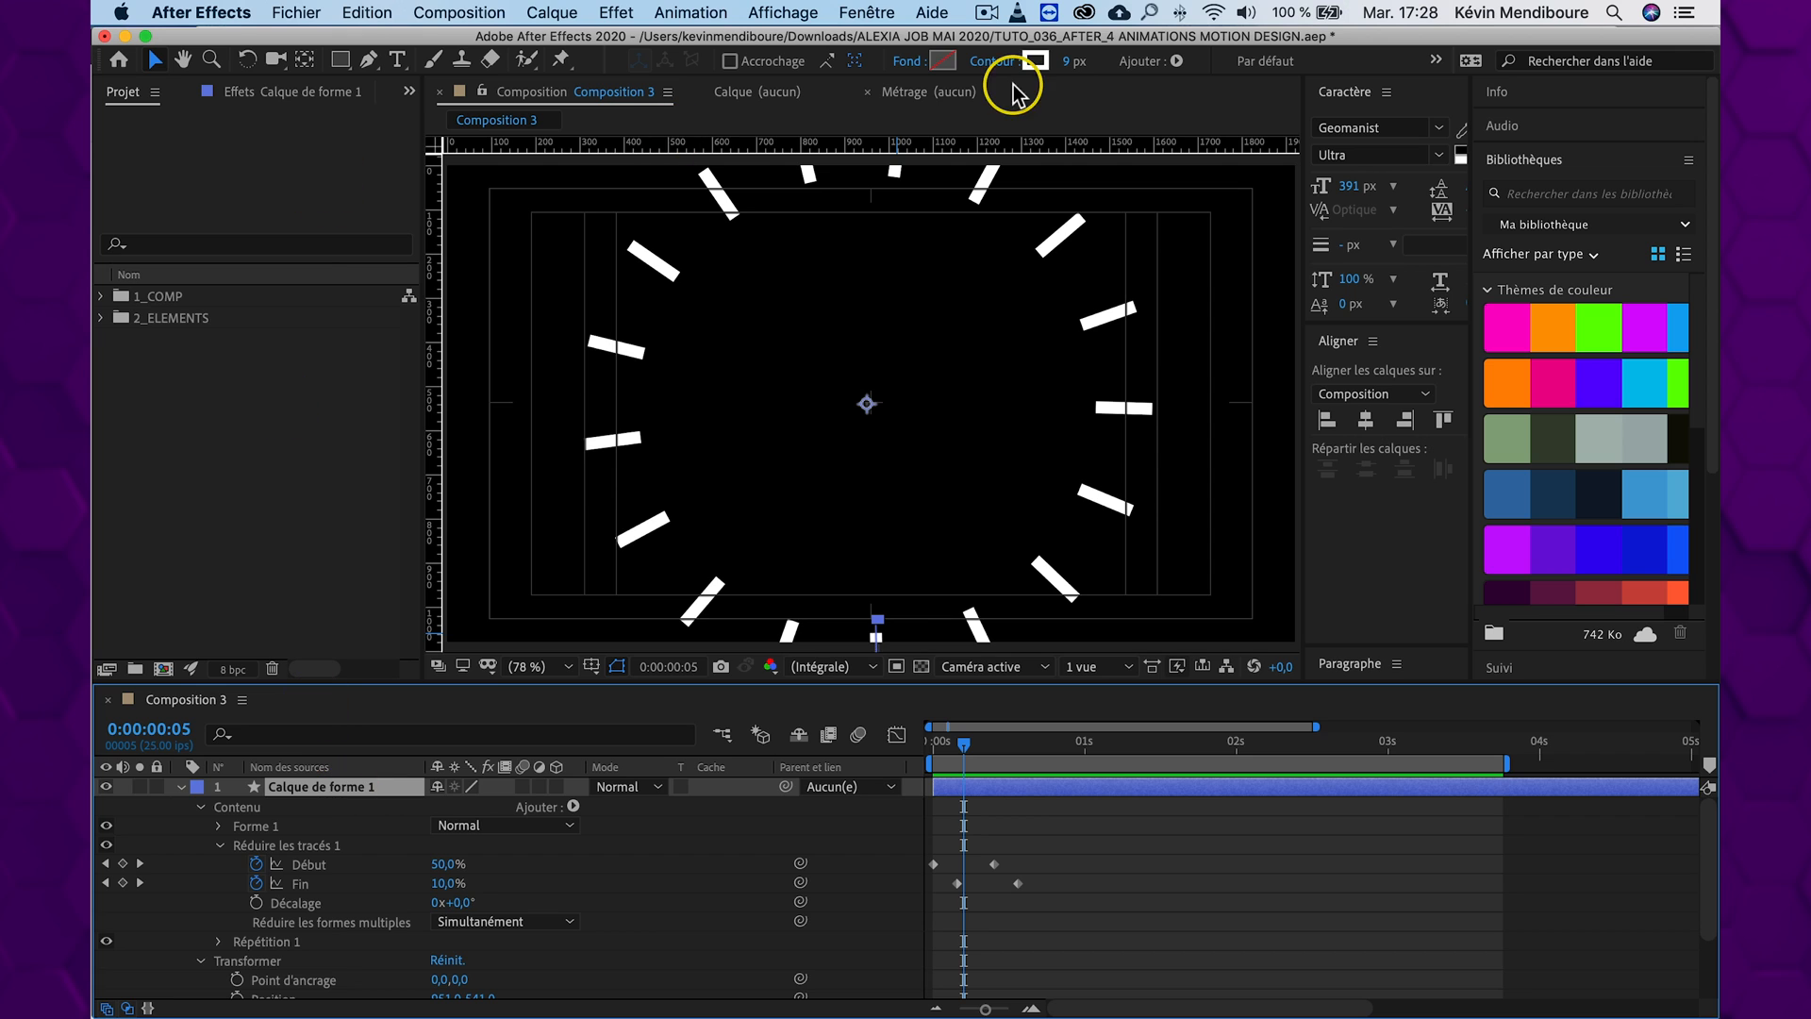
left_click(1066, 64)
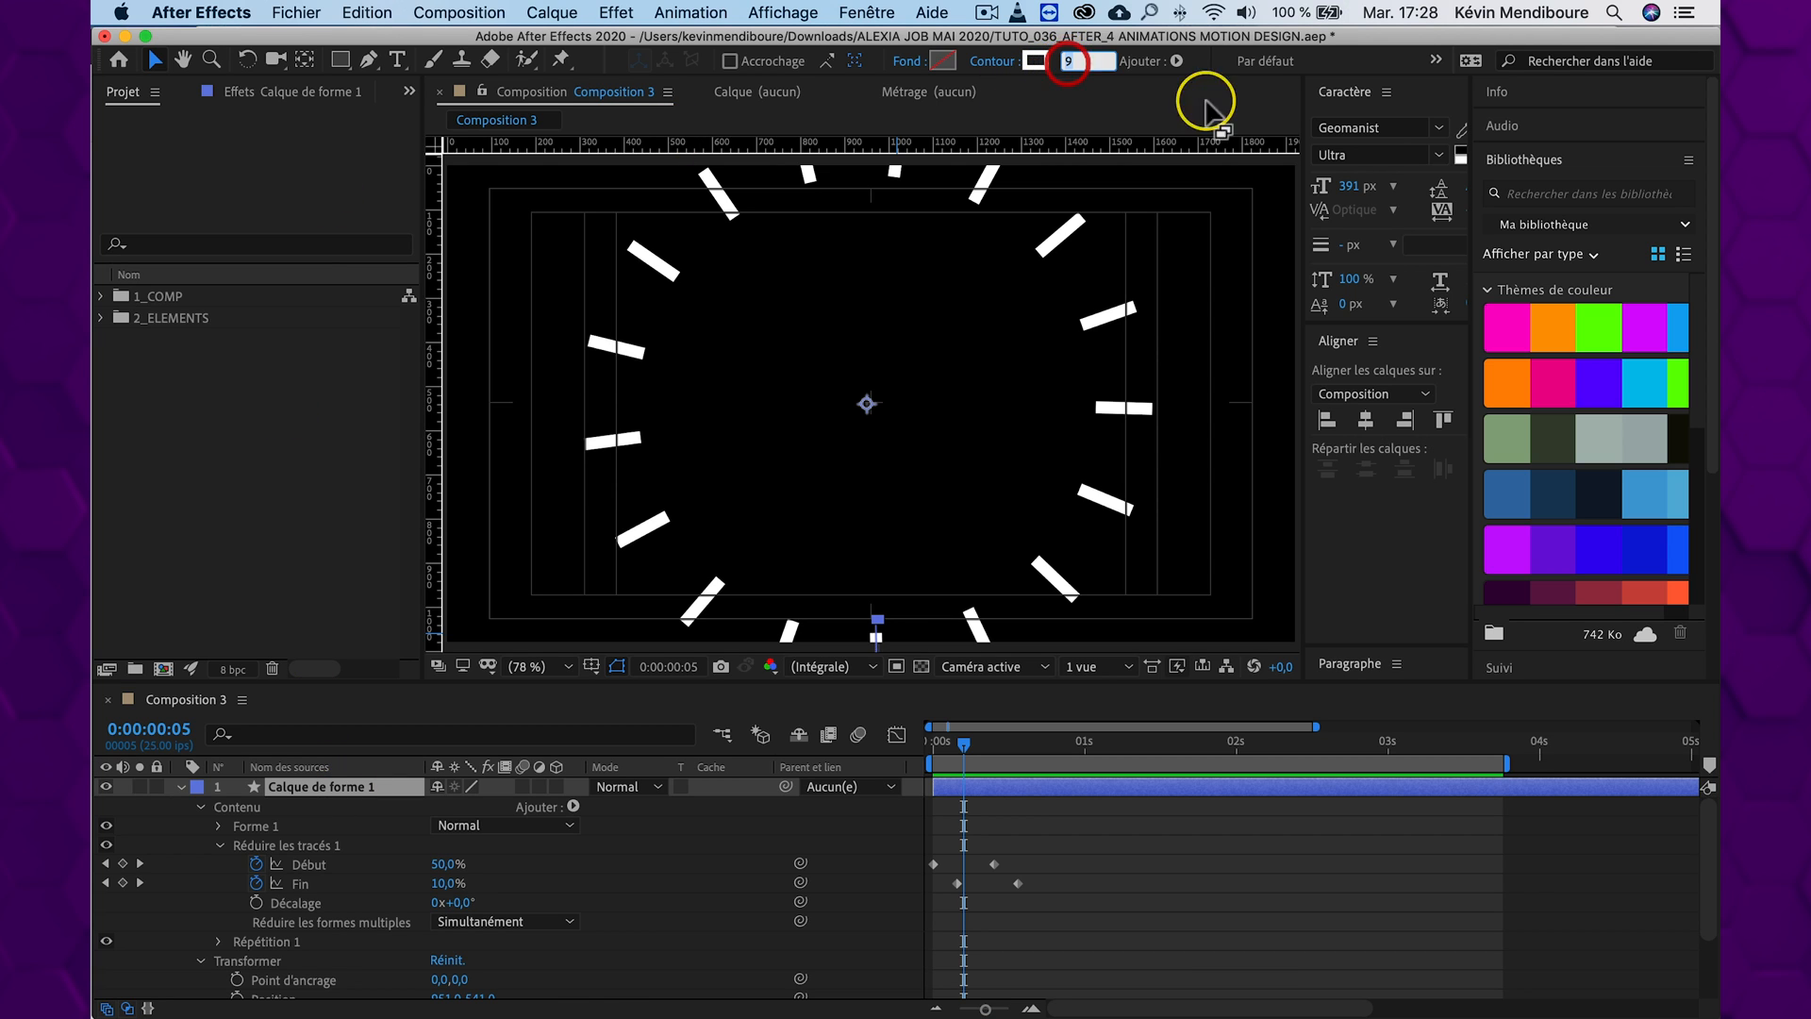
type("39")
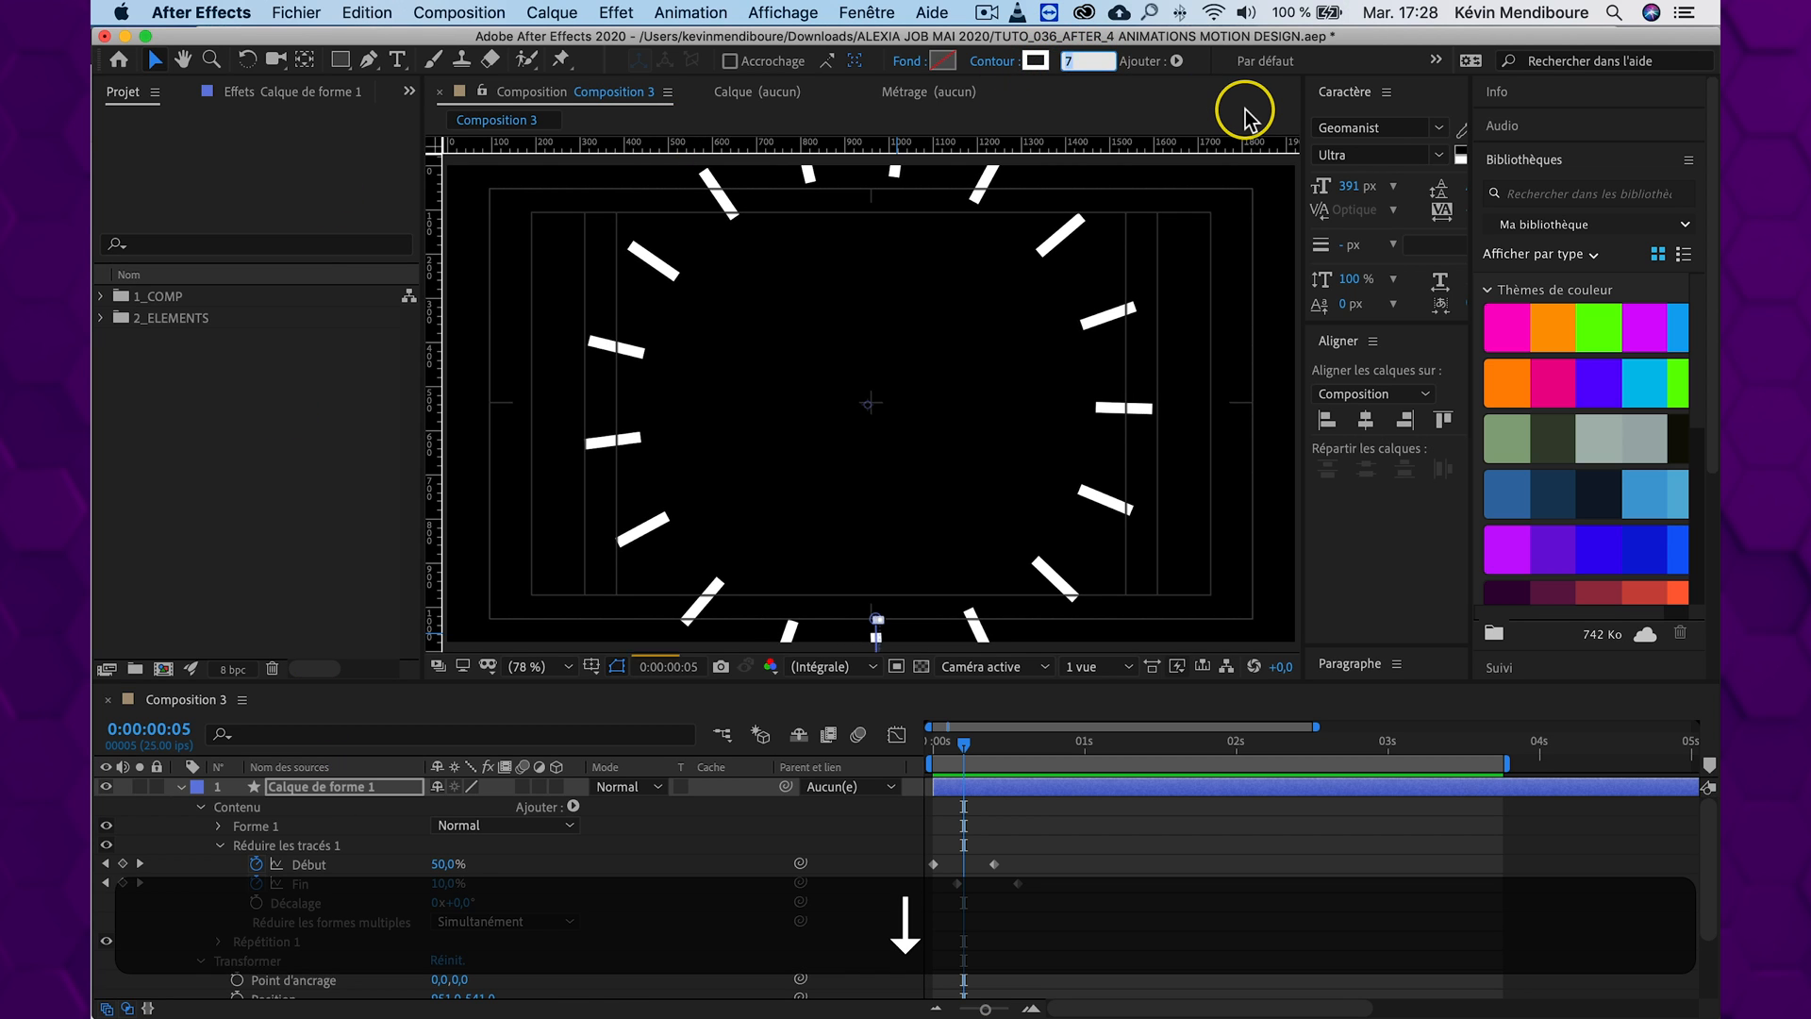
type("1")
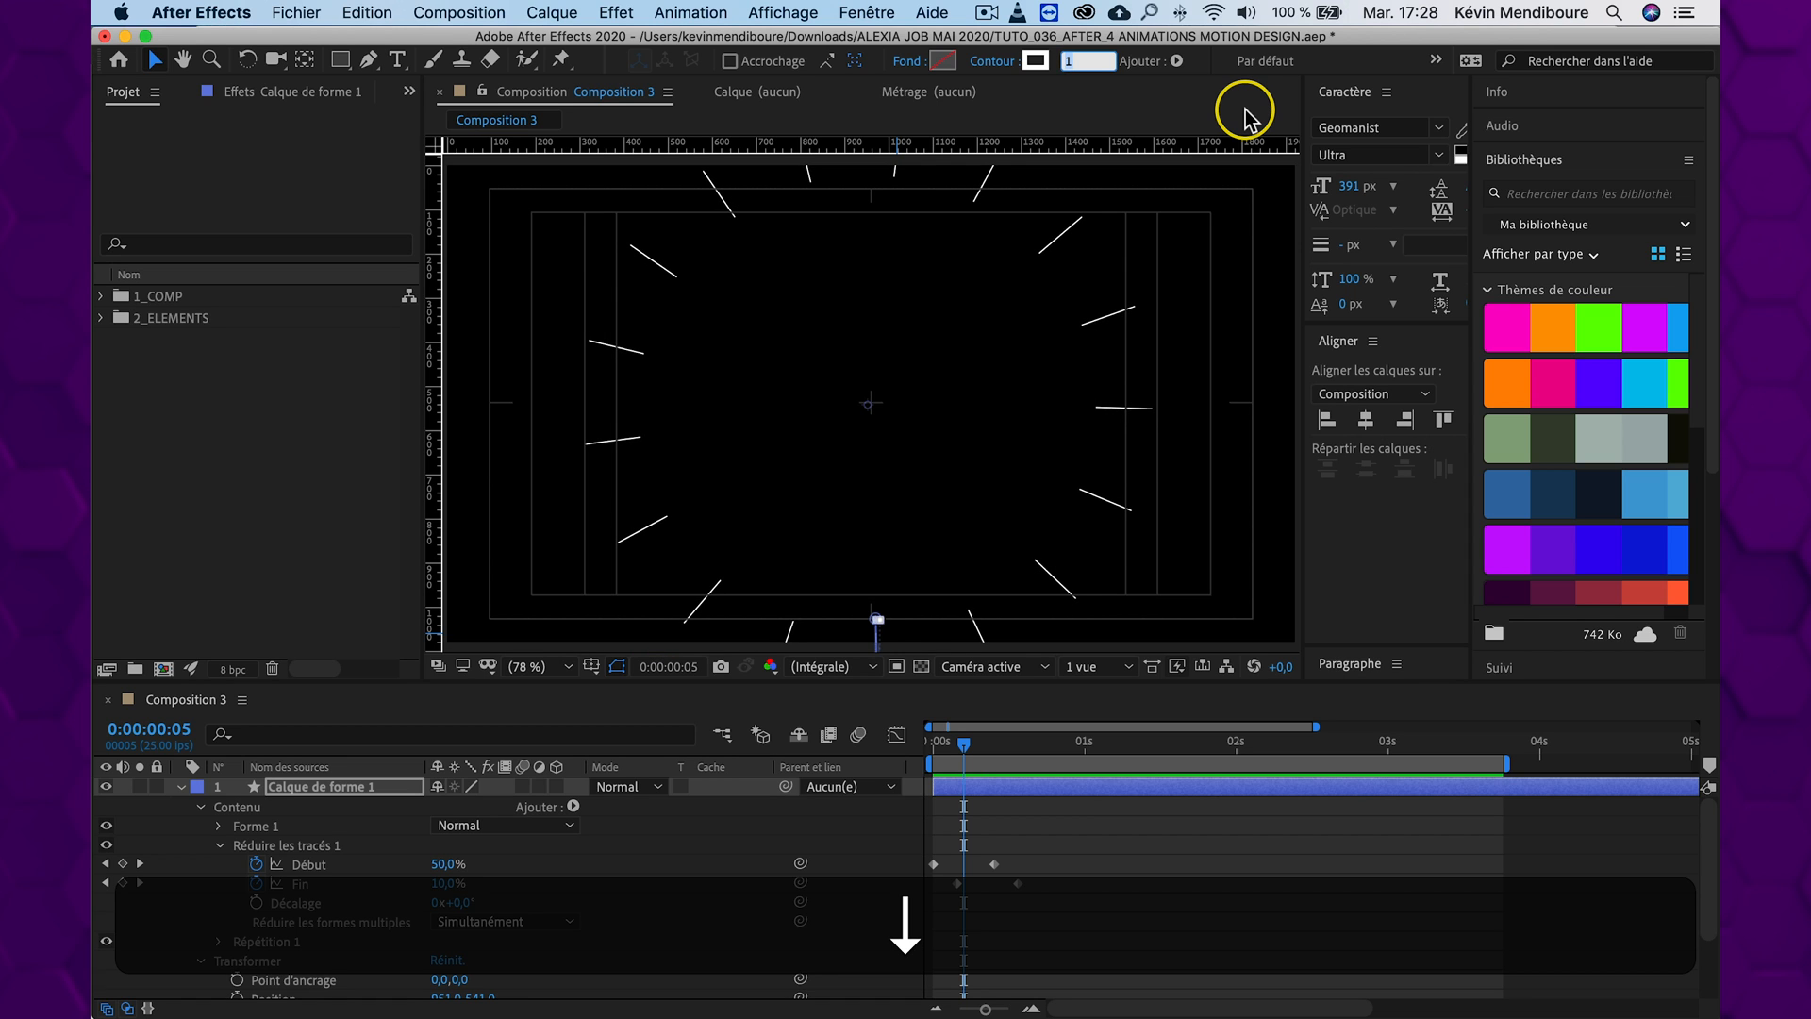
left_click(913, 854)
mouse_move(932, 741)
left_mouse_down()
mouse_move(966, 741)
mouse_move(936, 741)
left_mouse_up()
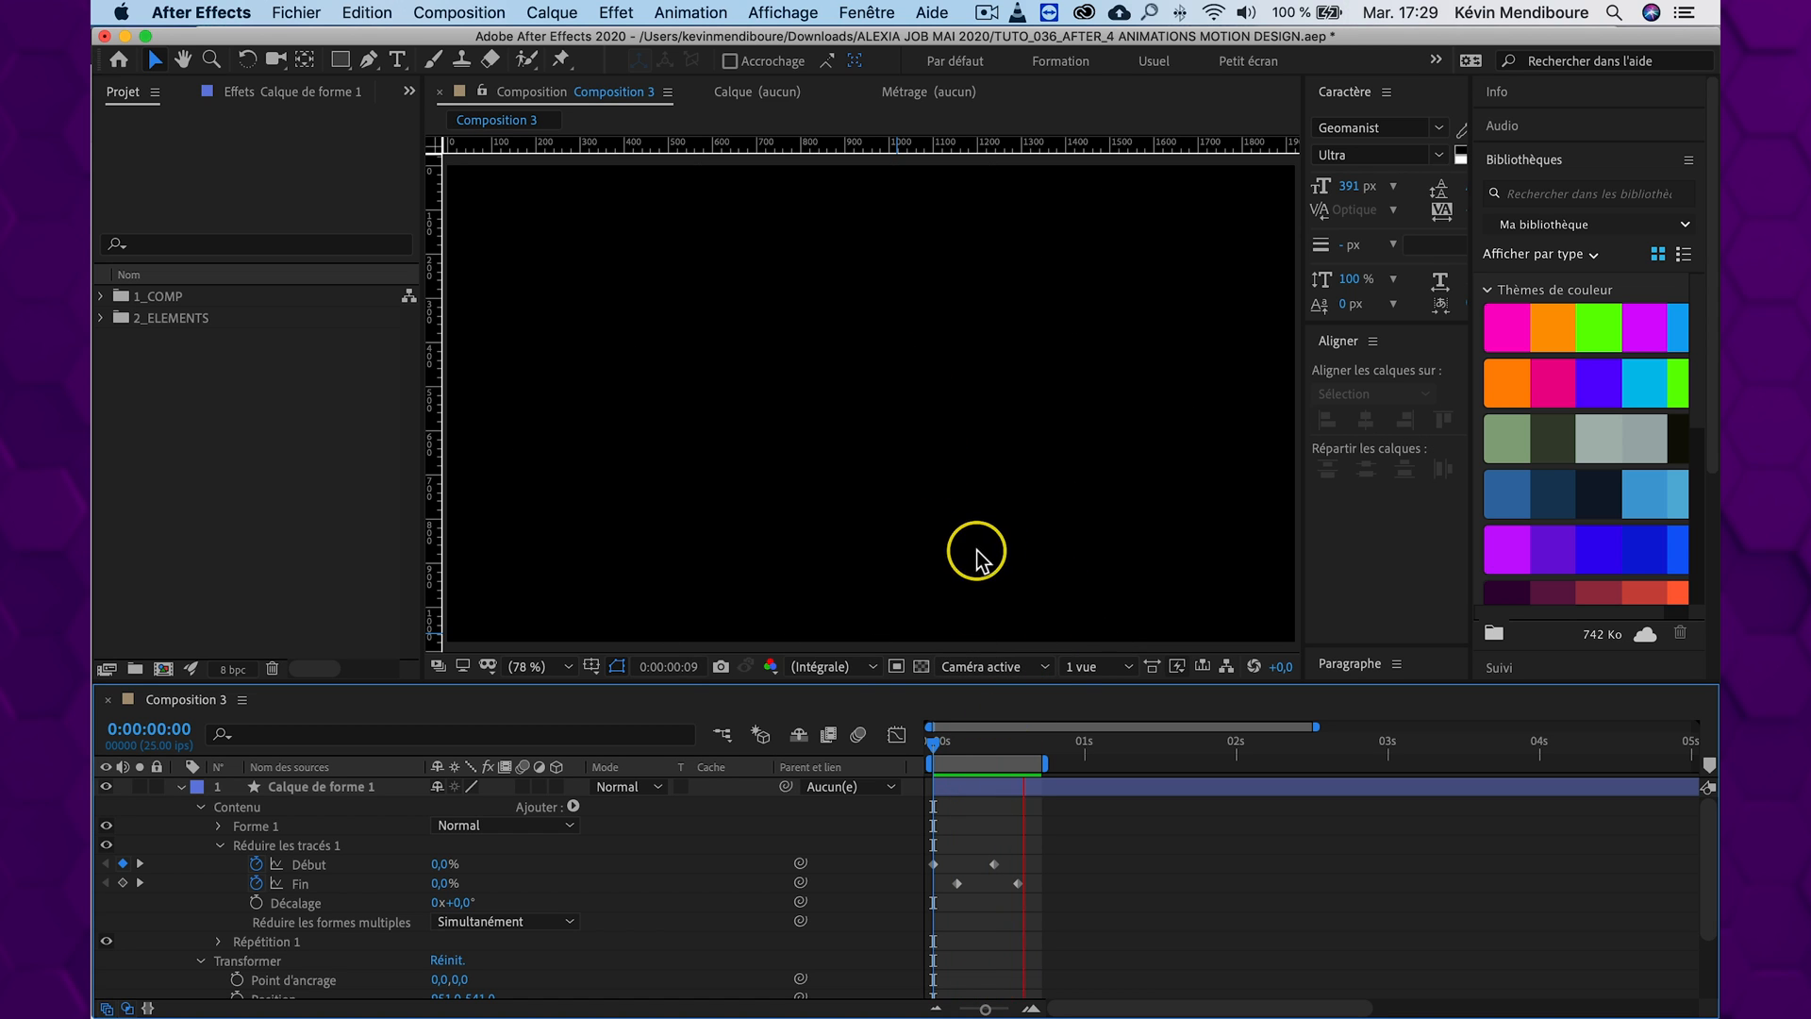
key("space")
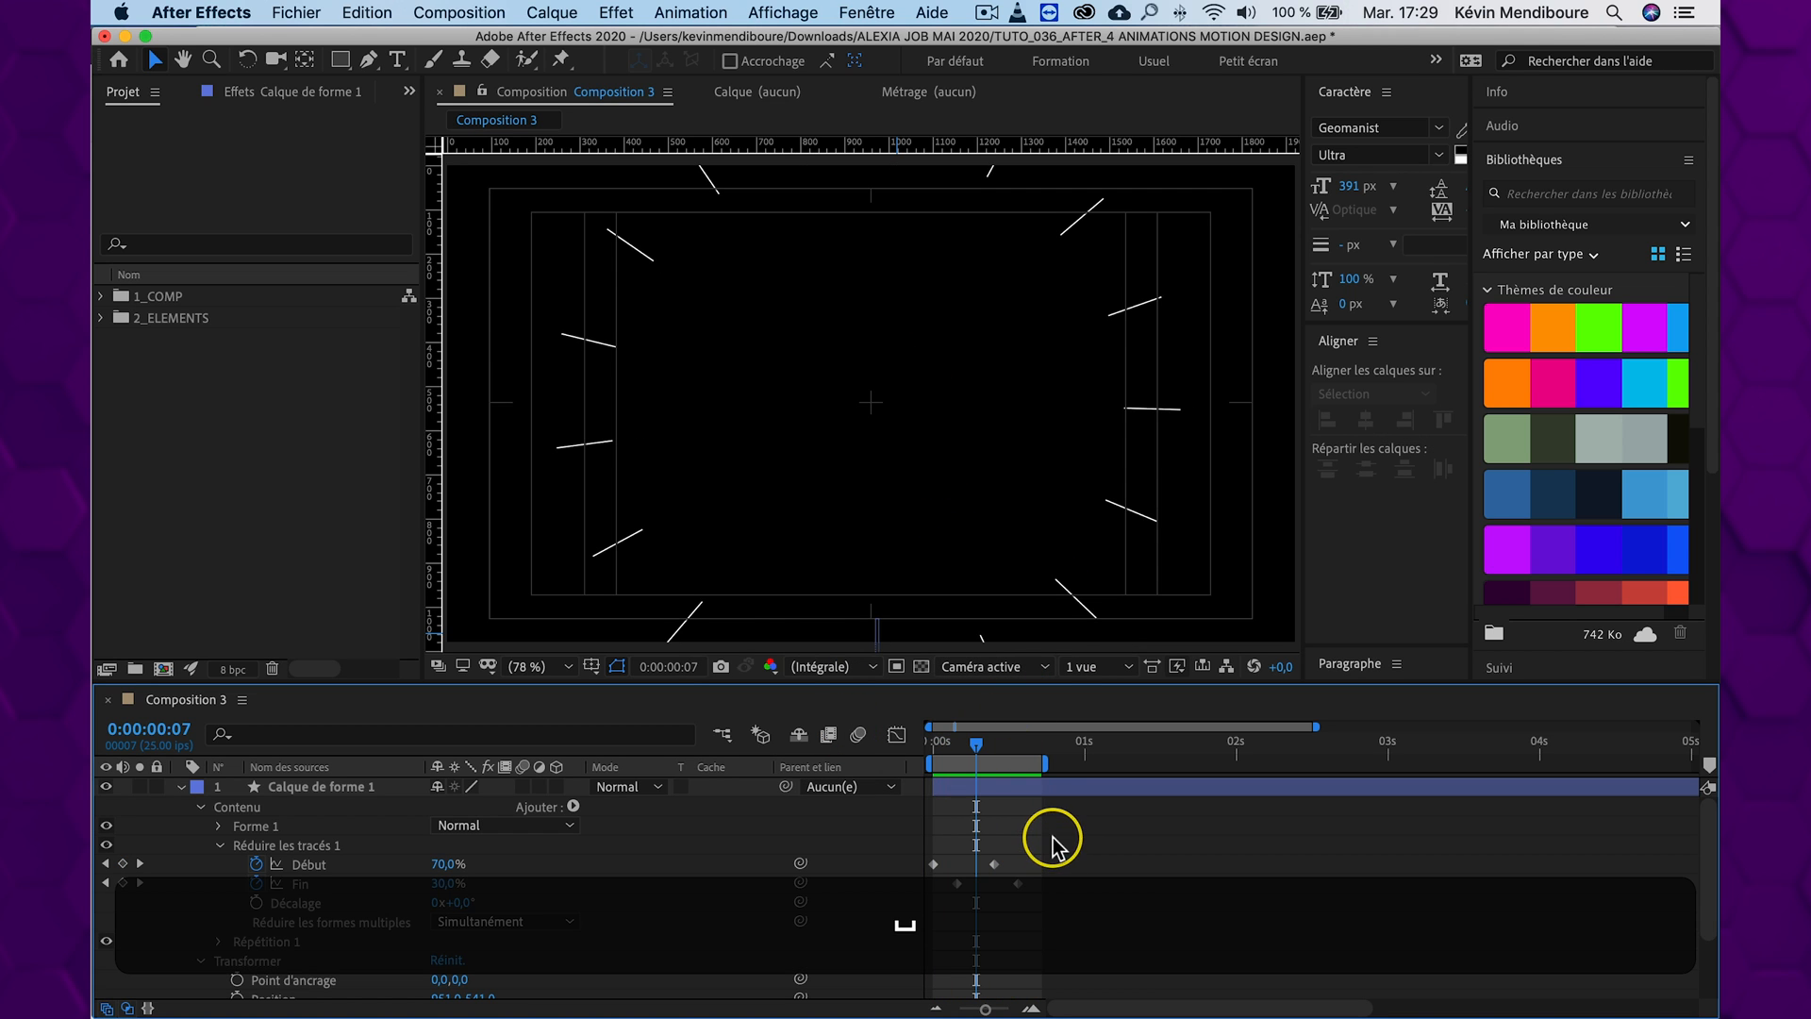
Apply Lissage de vitesse to all Début and Fin keyframes and preview the eased burst
left_click_drag(1084, 844, 910, 881)
right_click(954, 882)
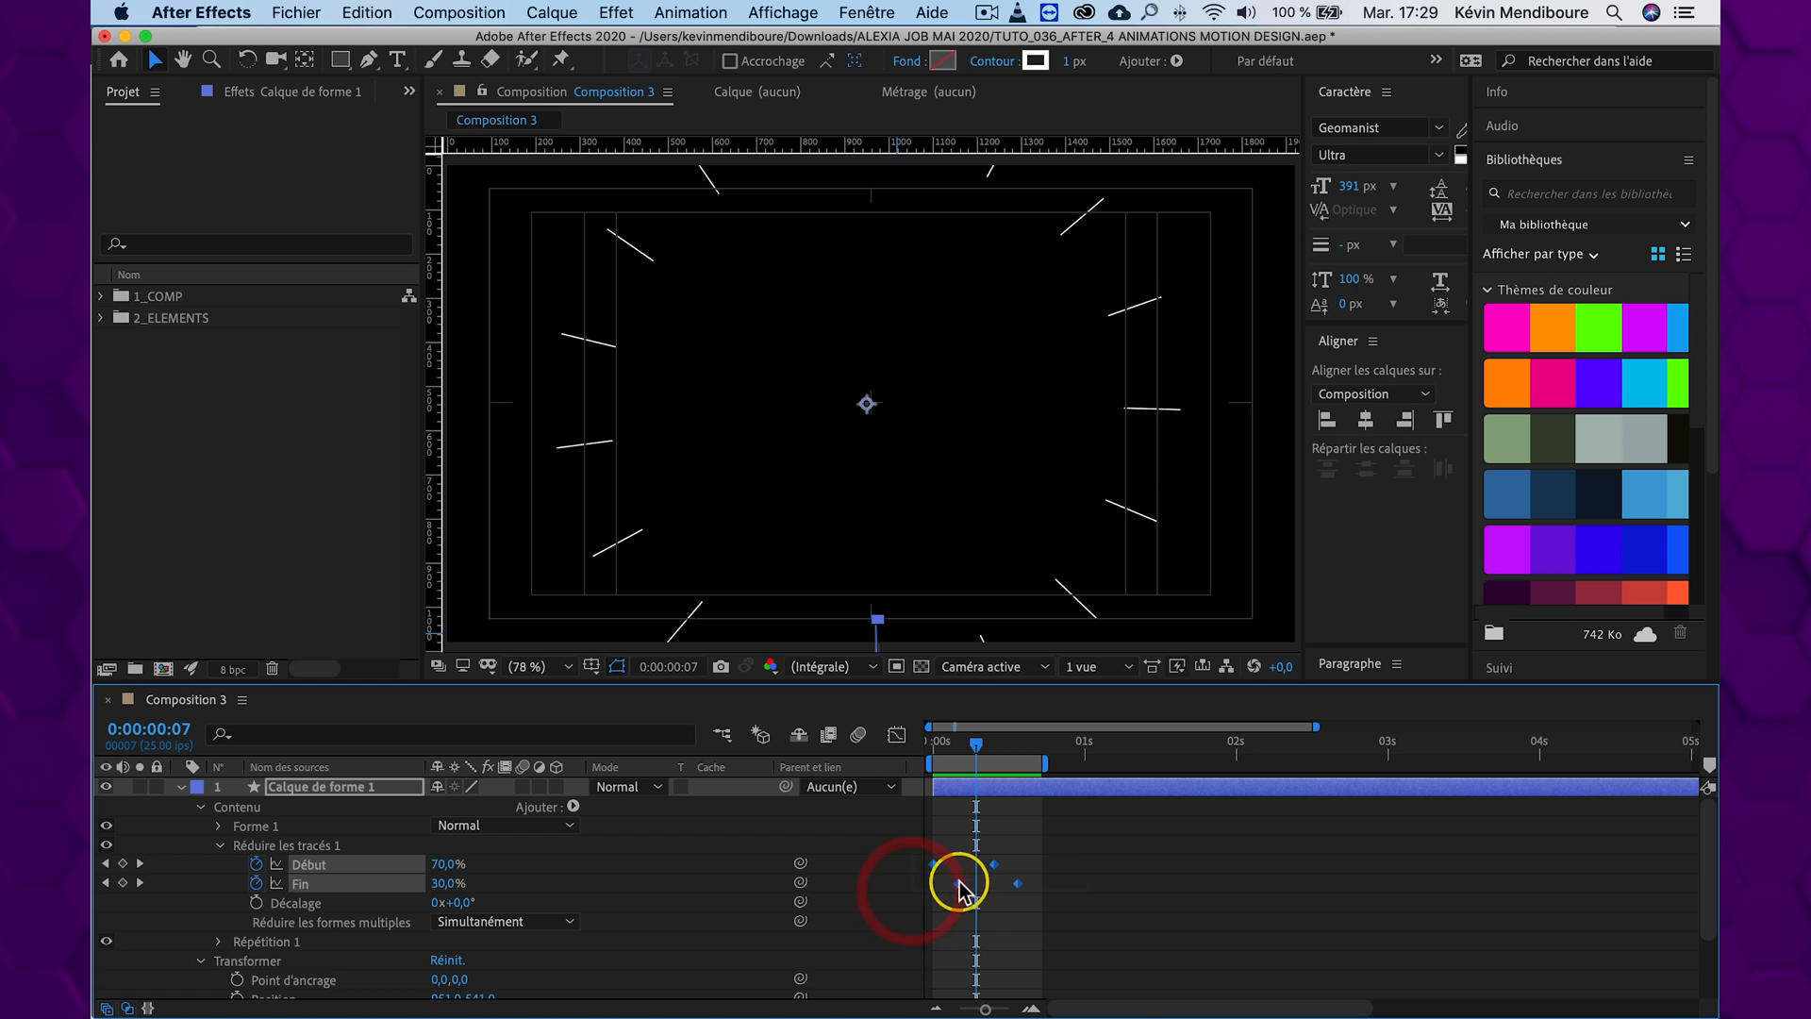
mouse_move(1047, 994)
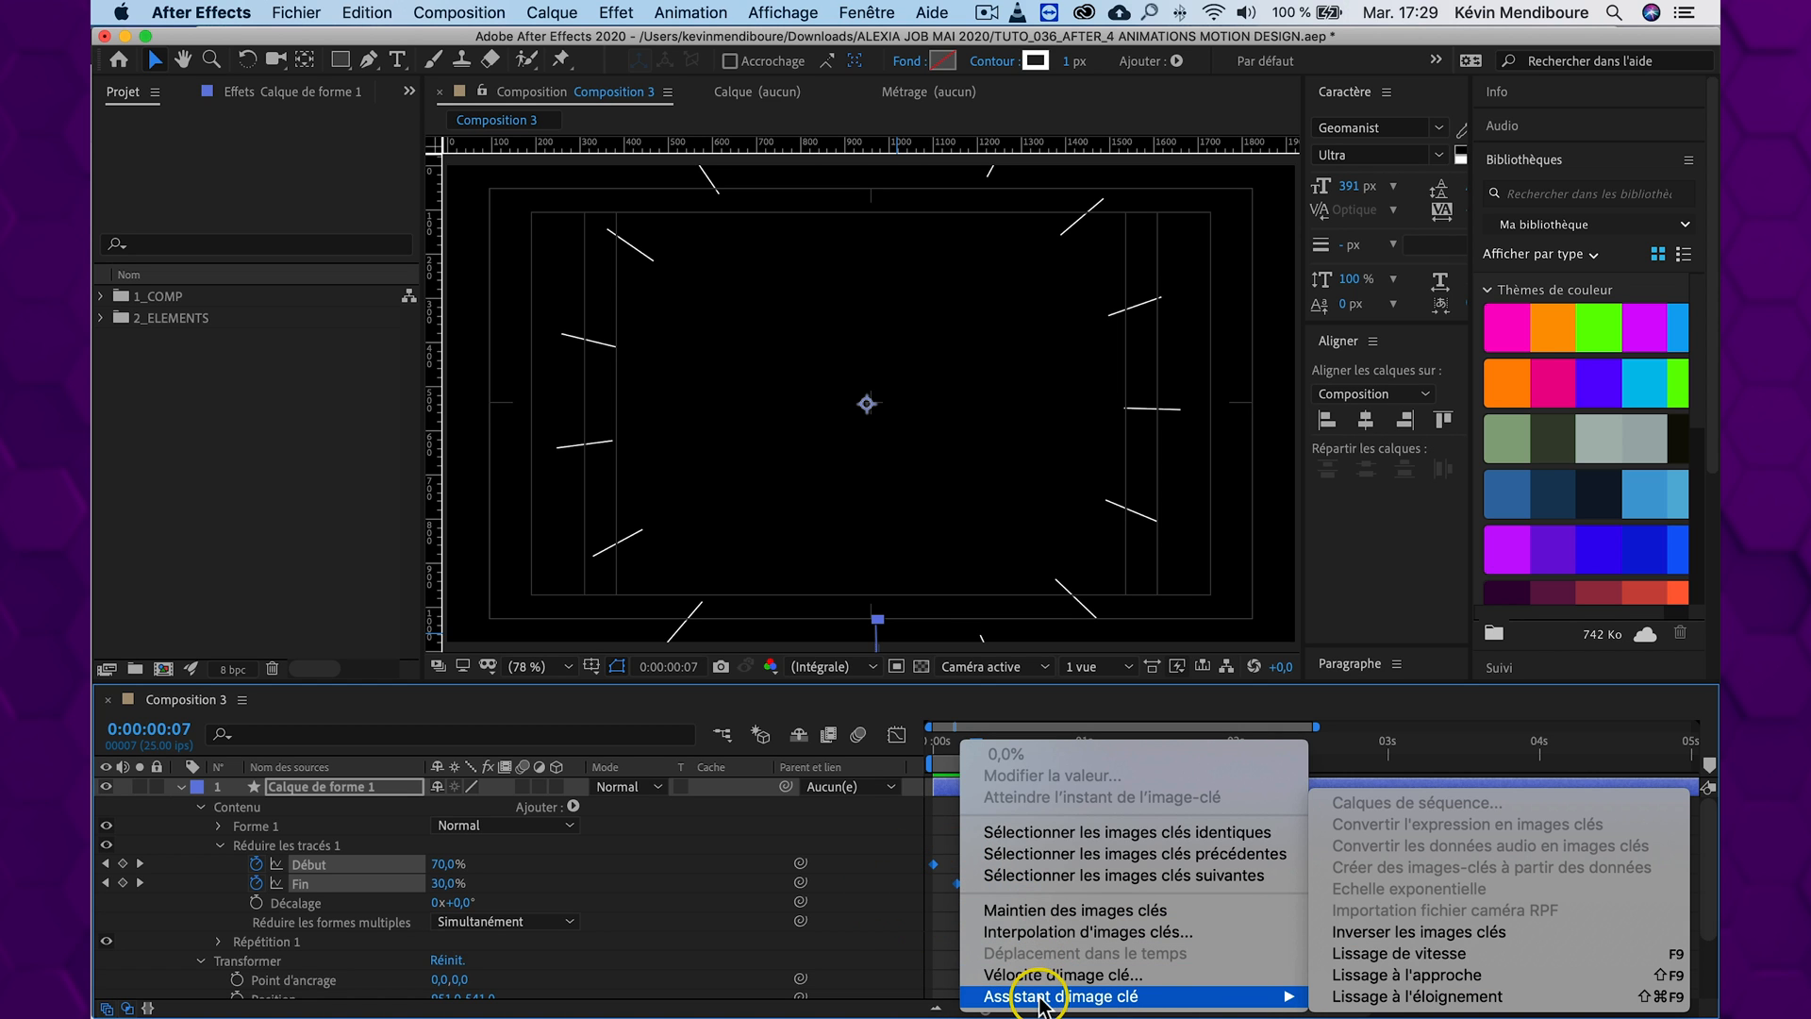
left_click(1516, 955)
left_click_drag(983, 743, 799, 734)
key("space")
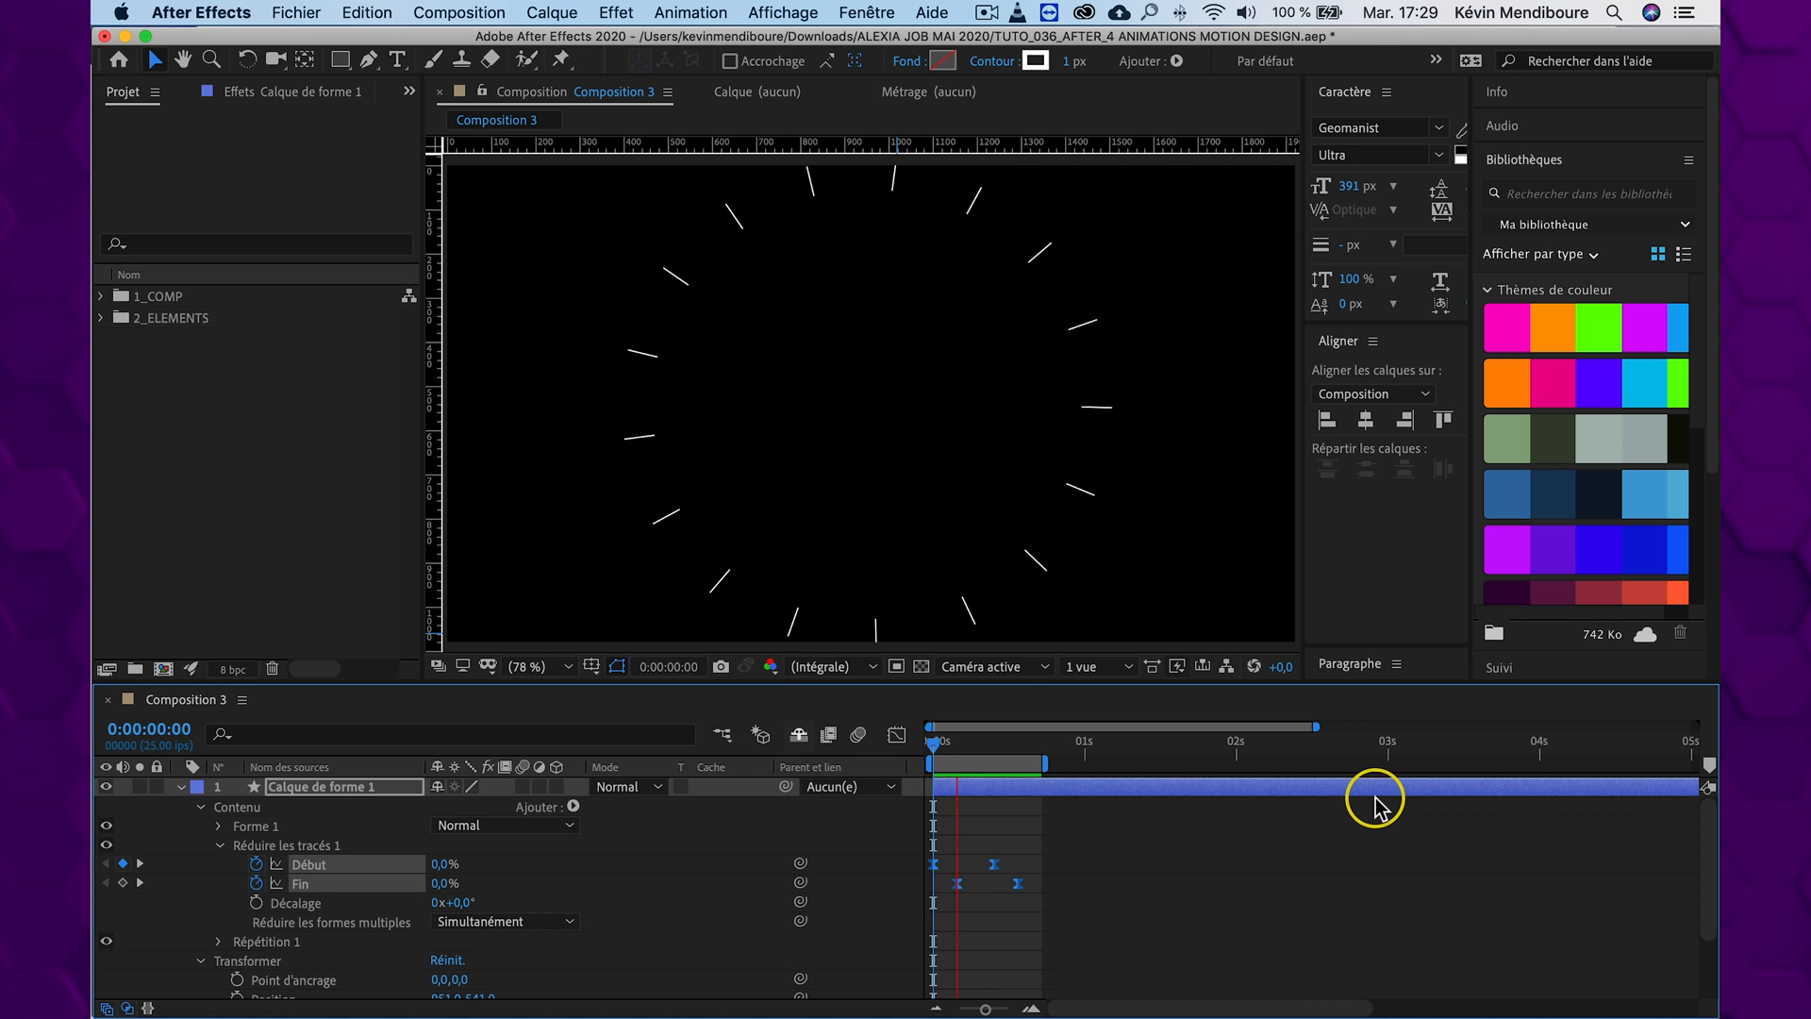
left_click(969, 745)
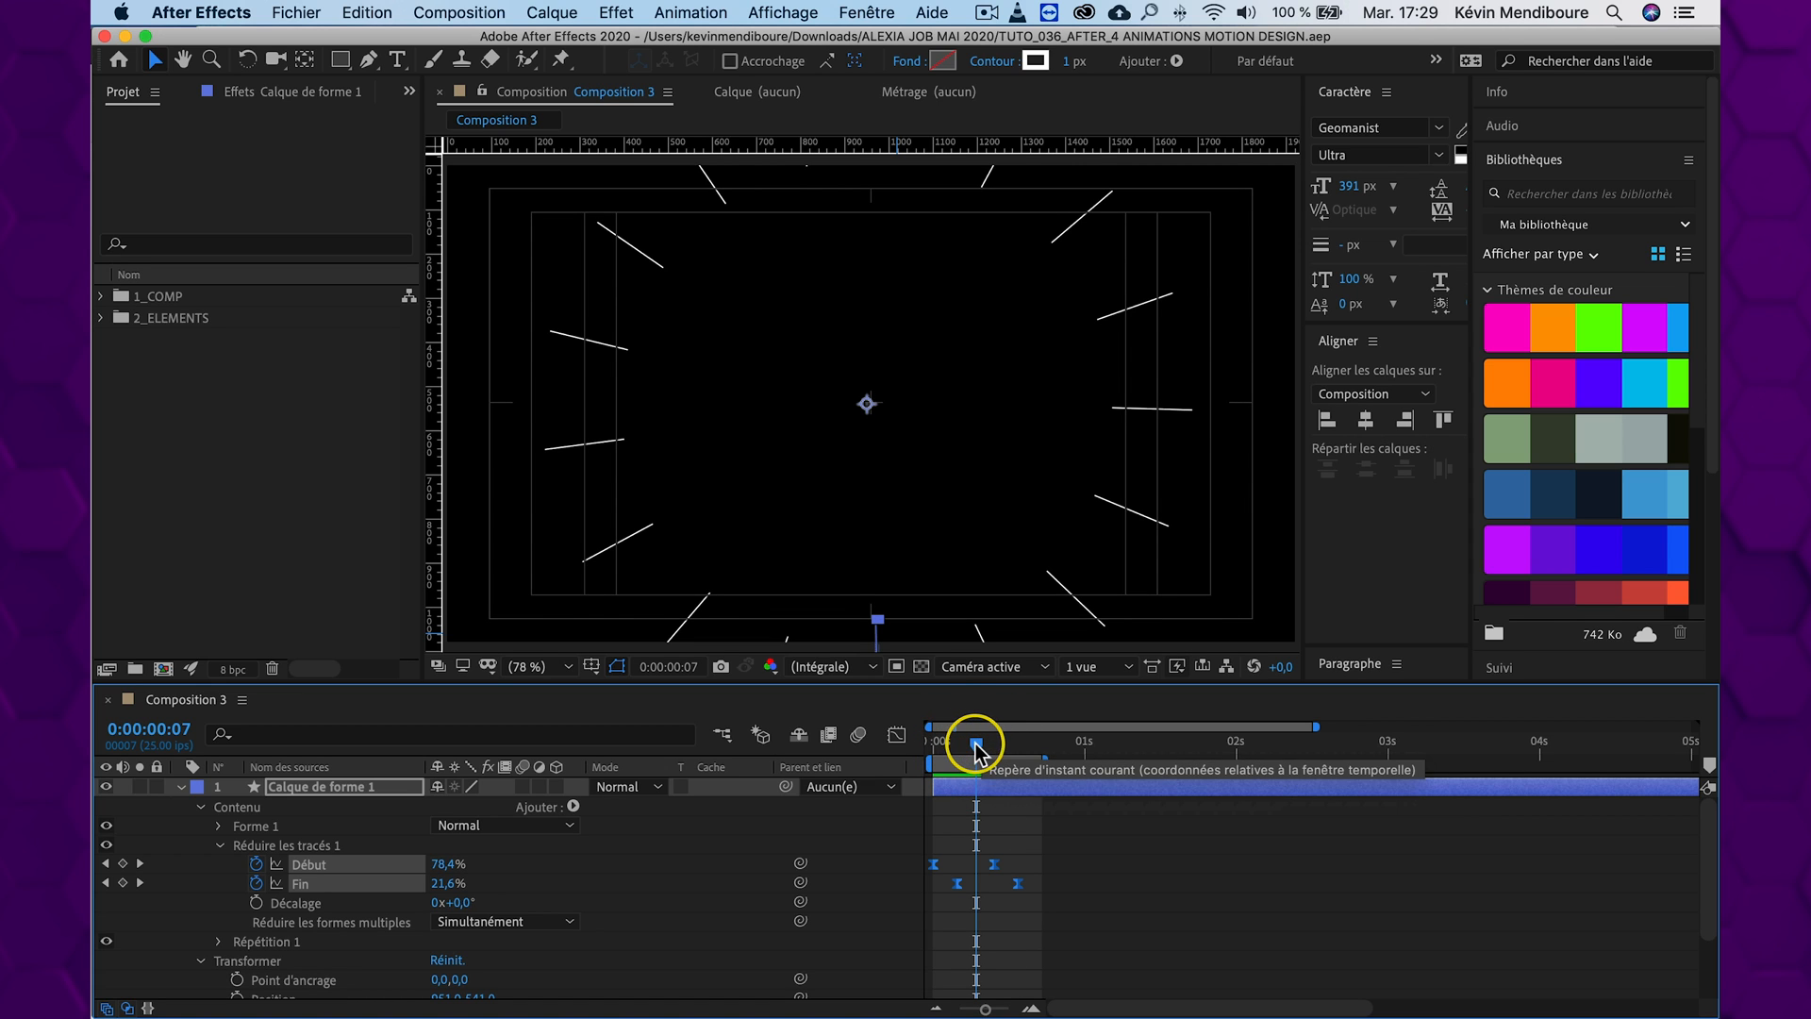
left_click_drag(974, 745, 875, 745)
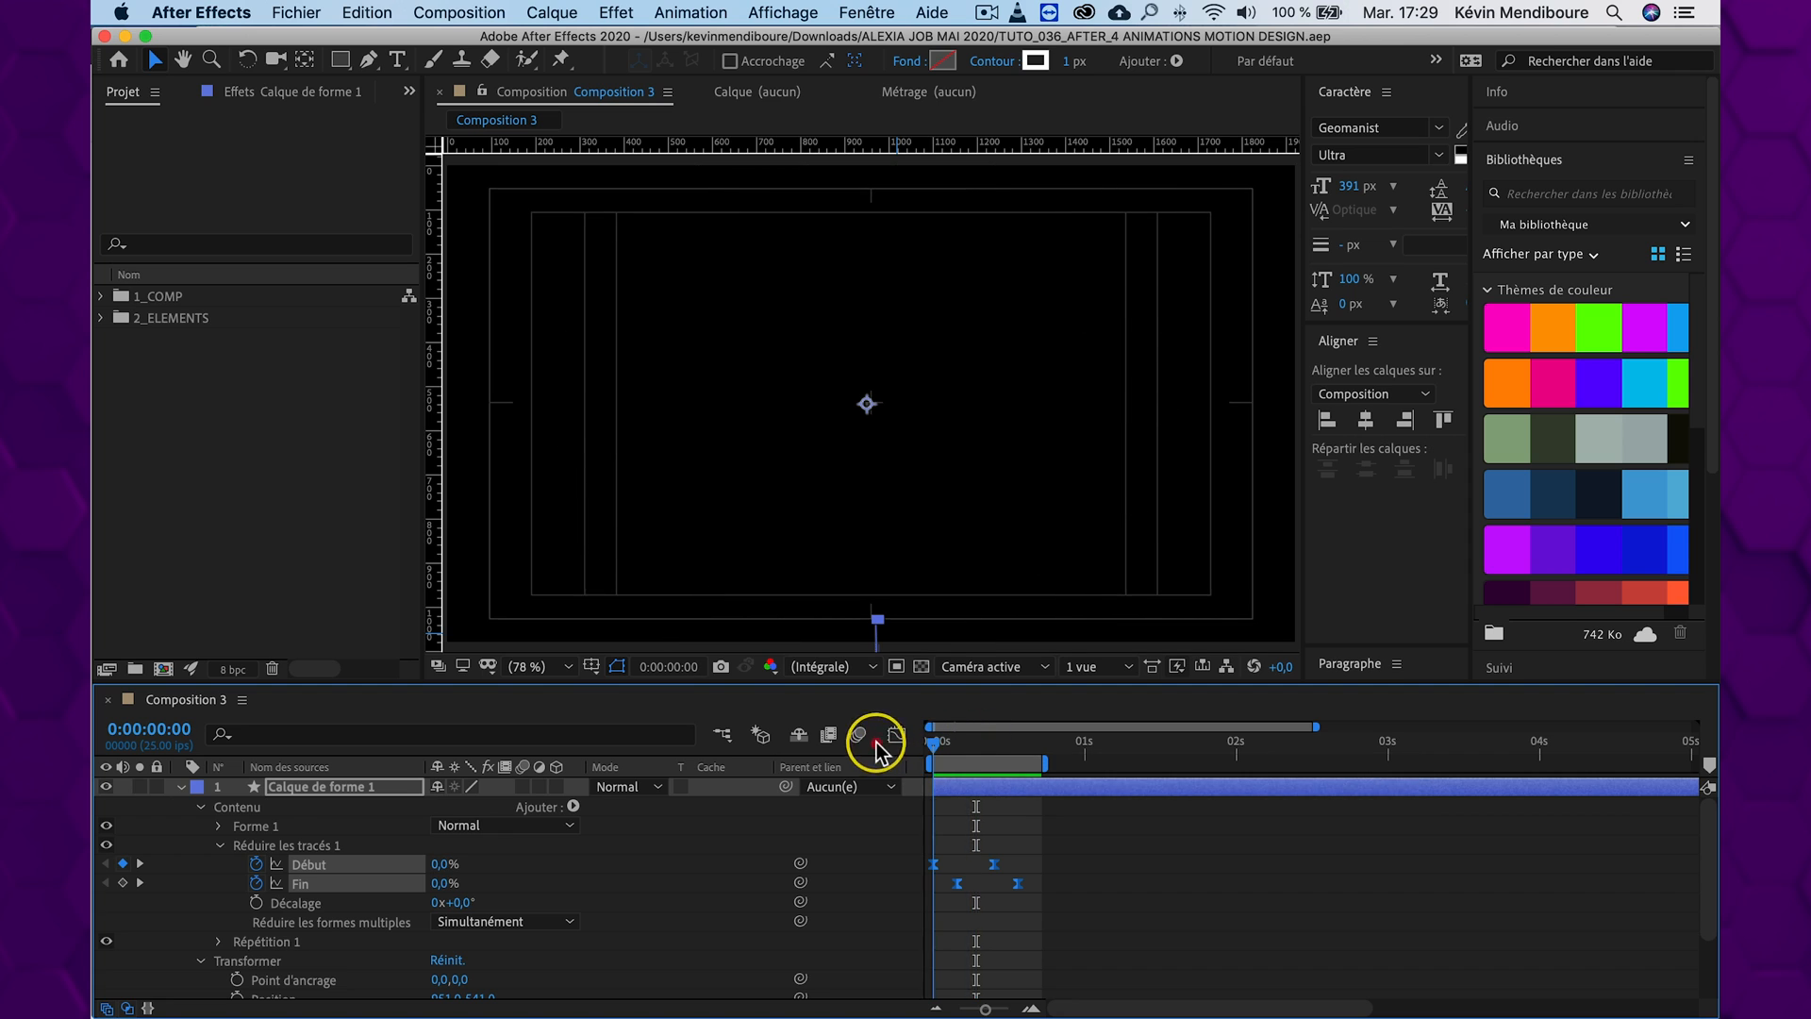
Reveal the Rotation of Calque de forme 1 and keyframe it at 0° at 0:00:00:00
left_click(306, 797)
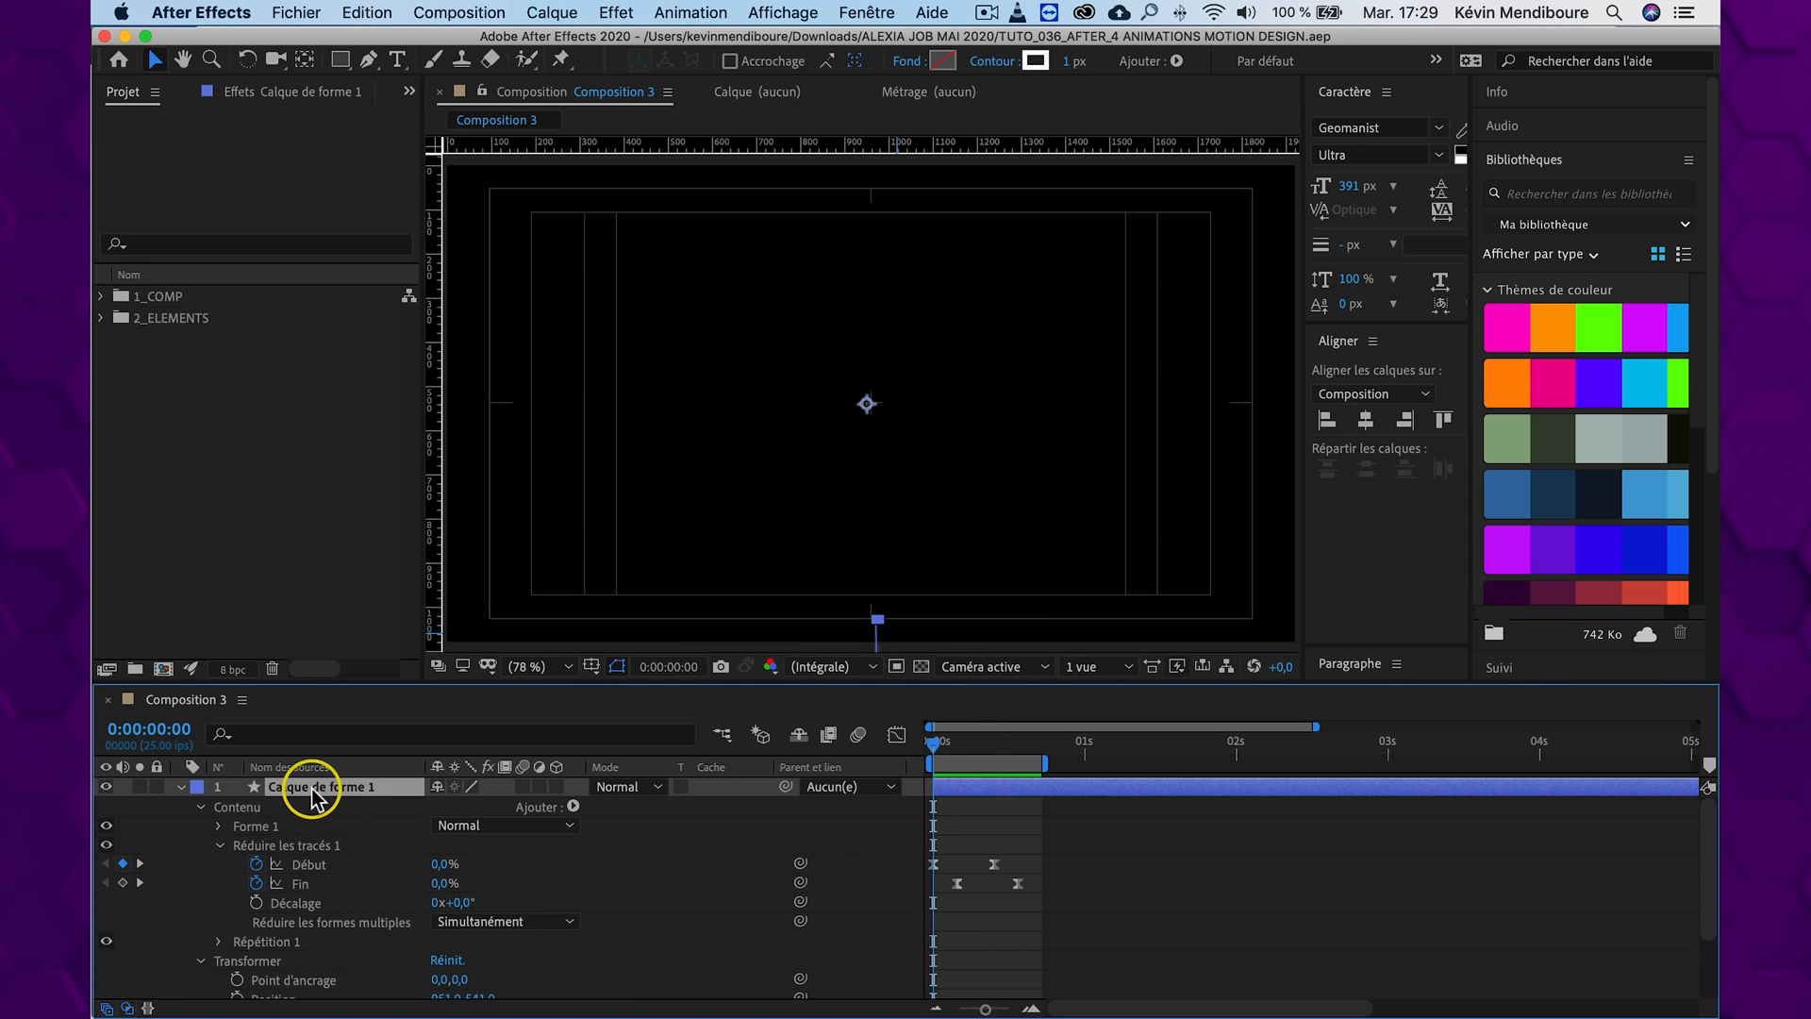
key("r")
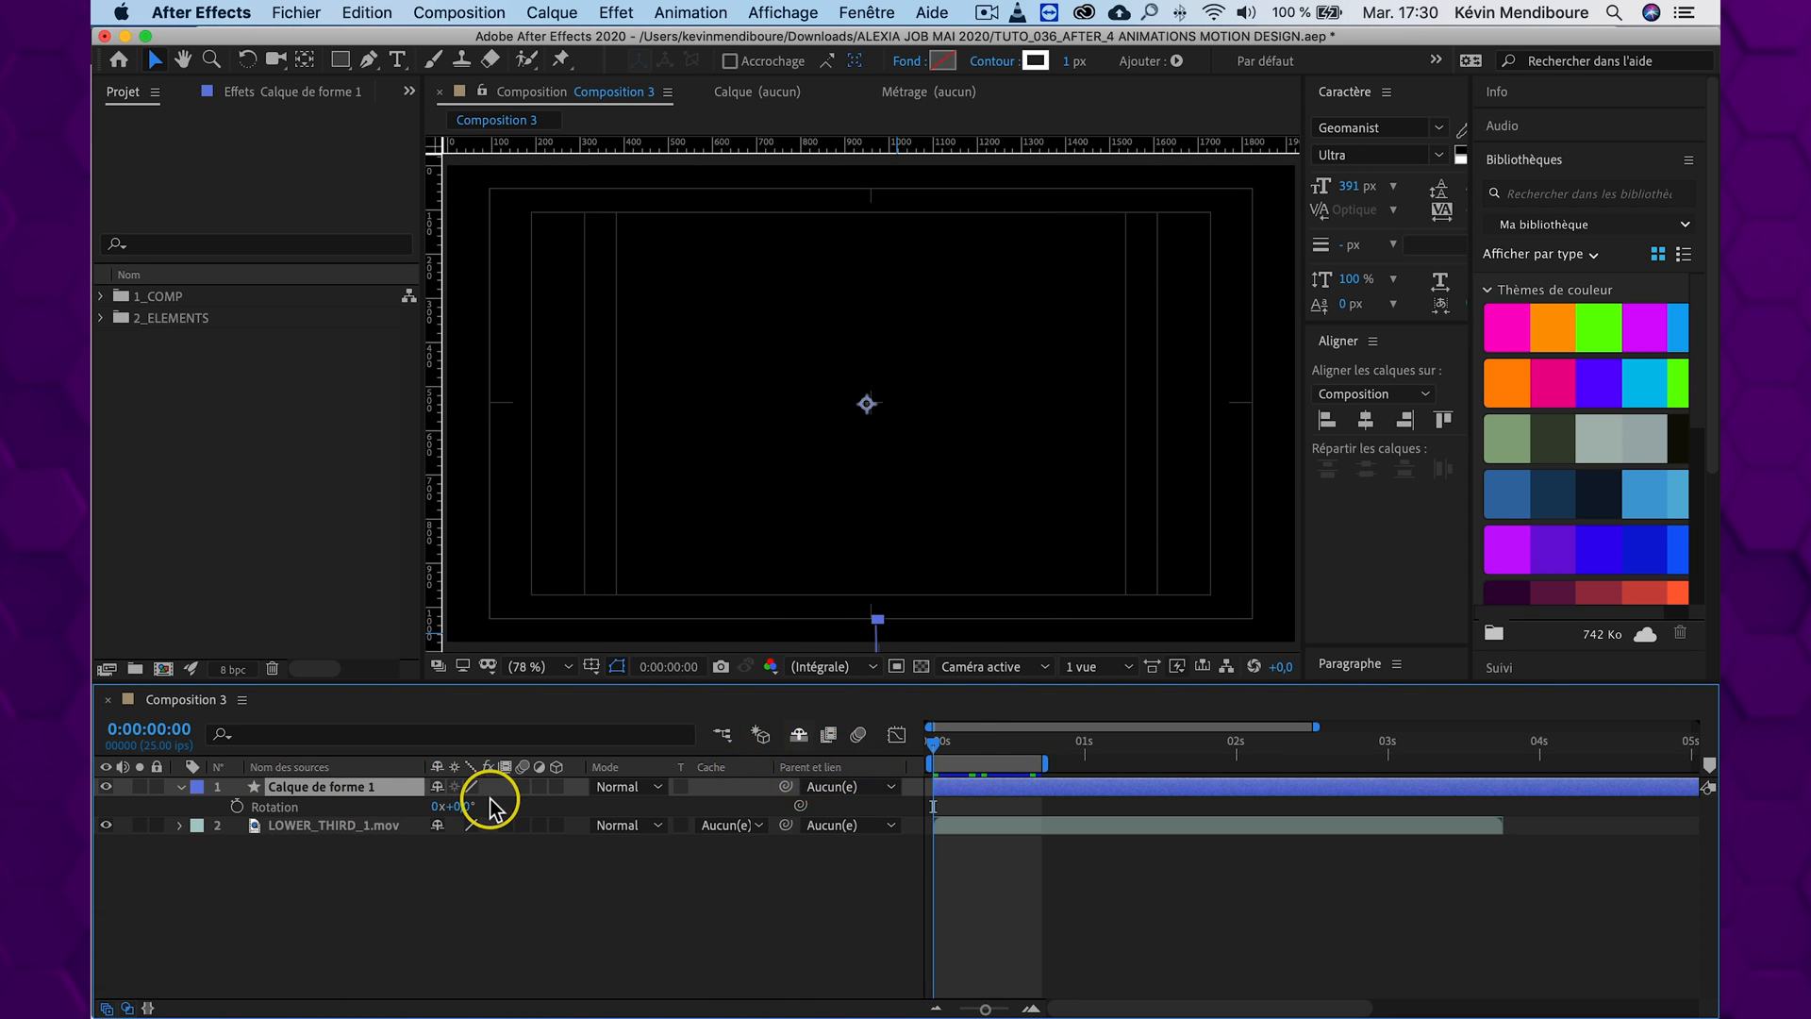
left_click(237, 807)
Show the layer's animated properties and set Rotation to 10° at Fin's last keyframe, 0:00:00:14
left_click(953, 743)
left_click_drag(969, 748, 1015, 749)
left_click(336, 788)
key("u")
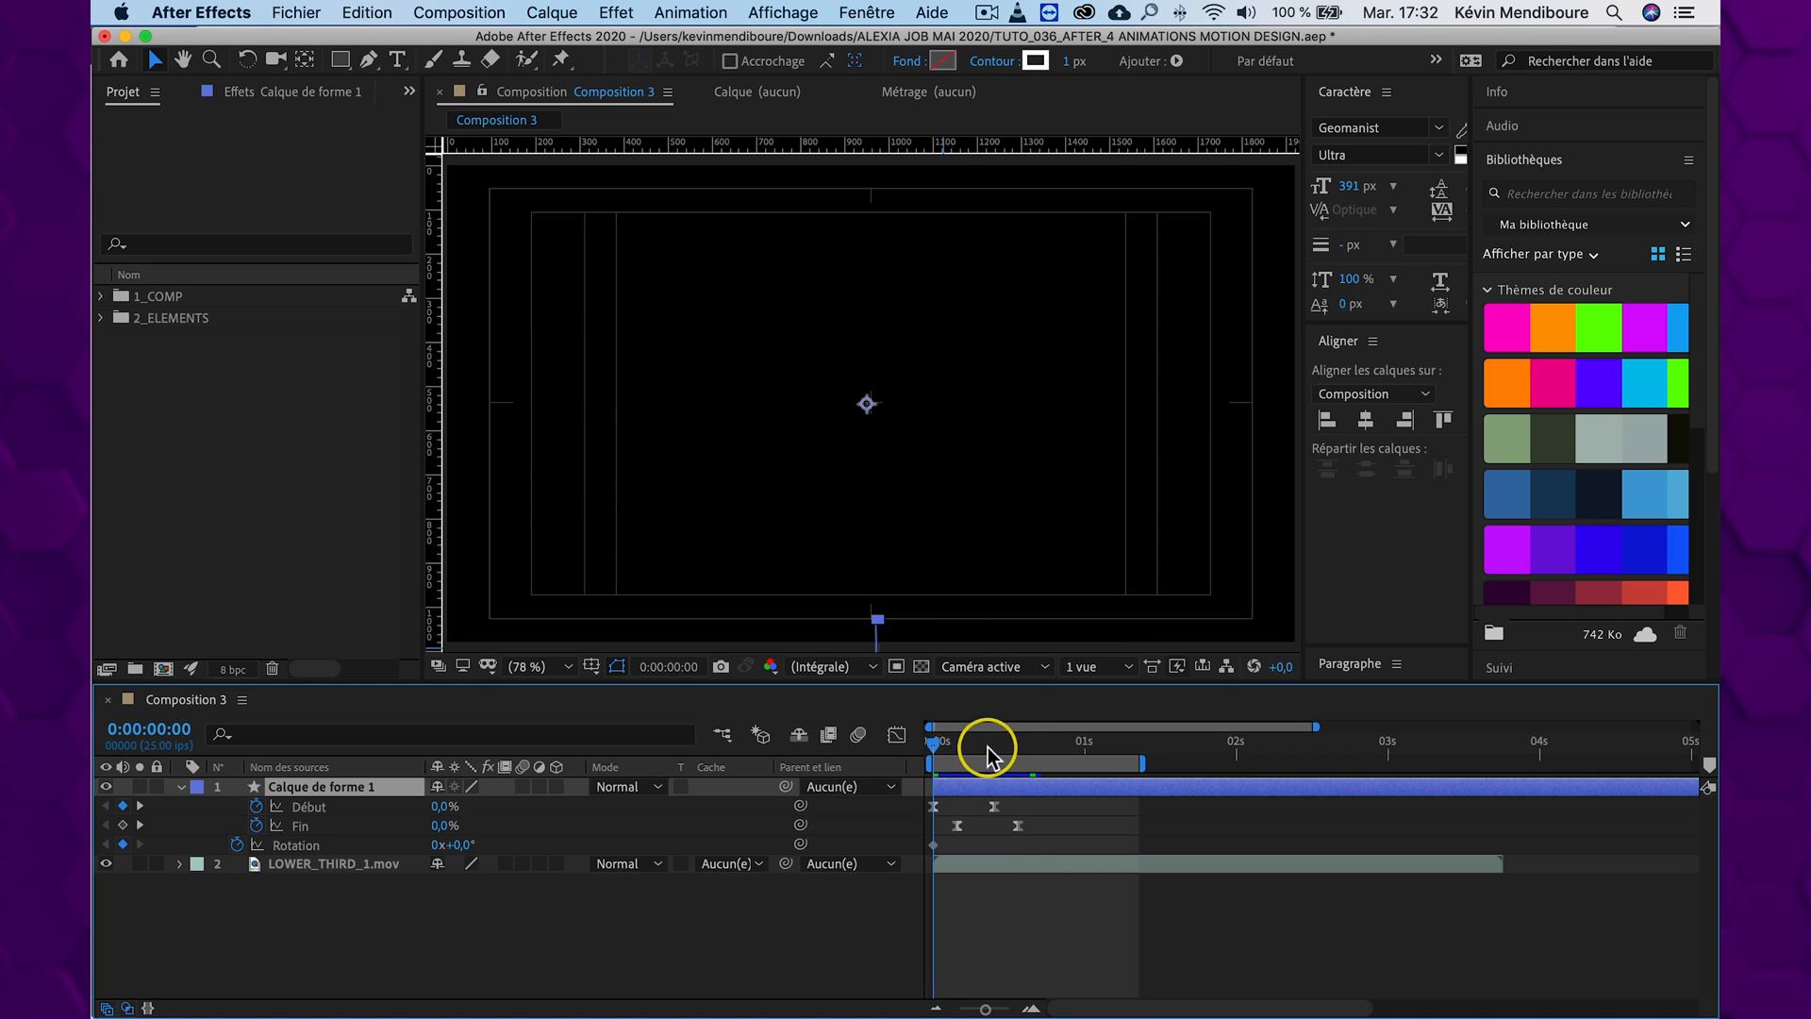
left_click_drag(987, 752, 1012, 748)
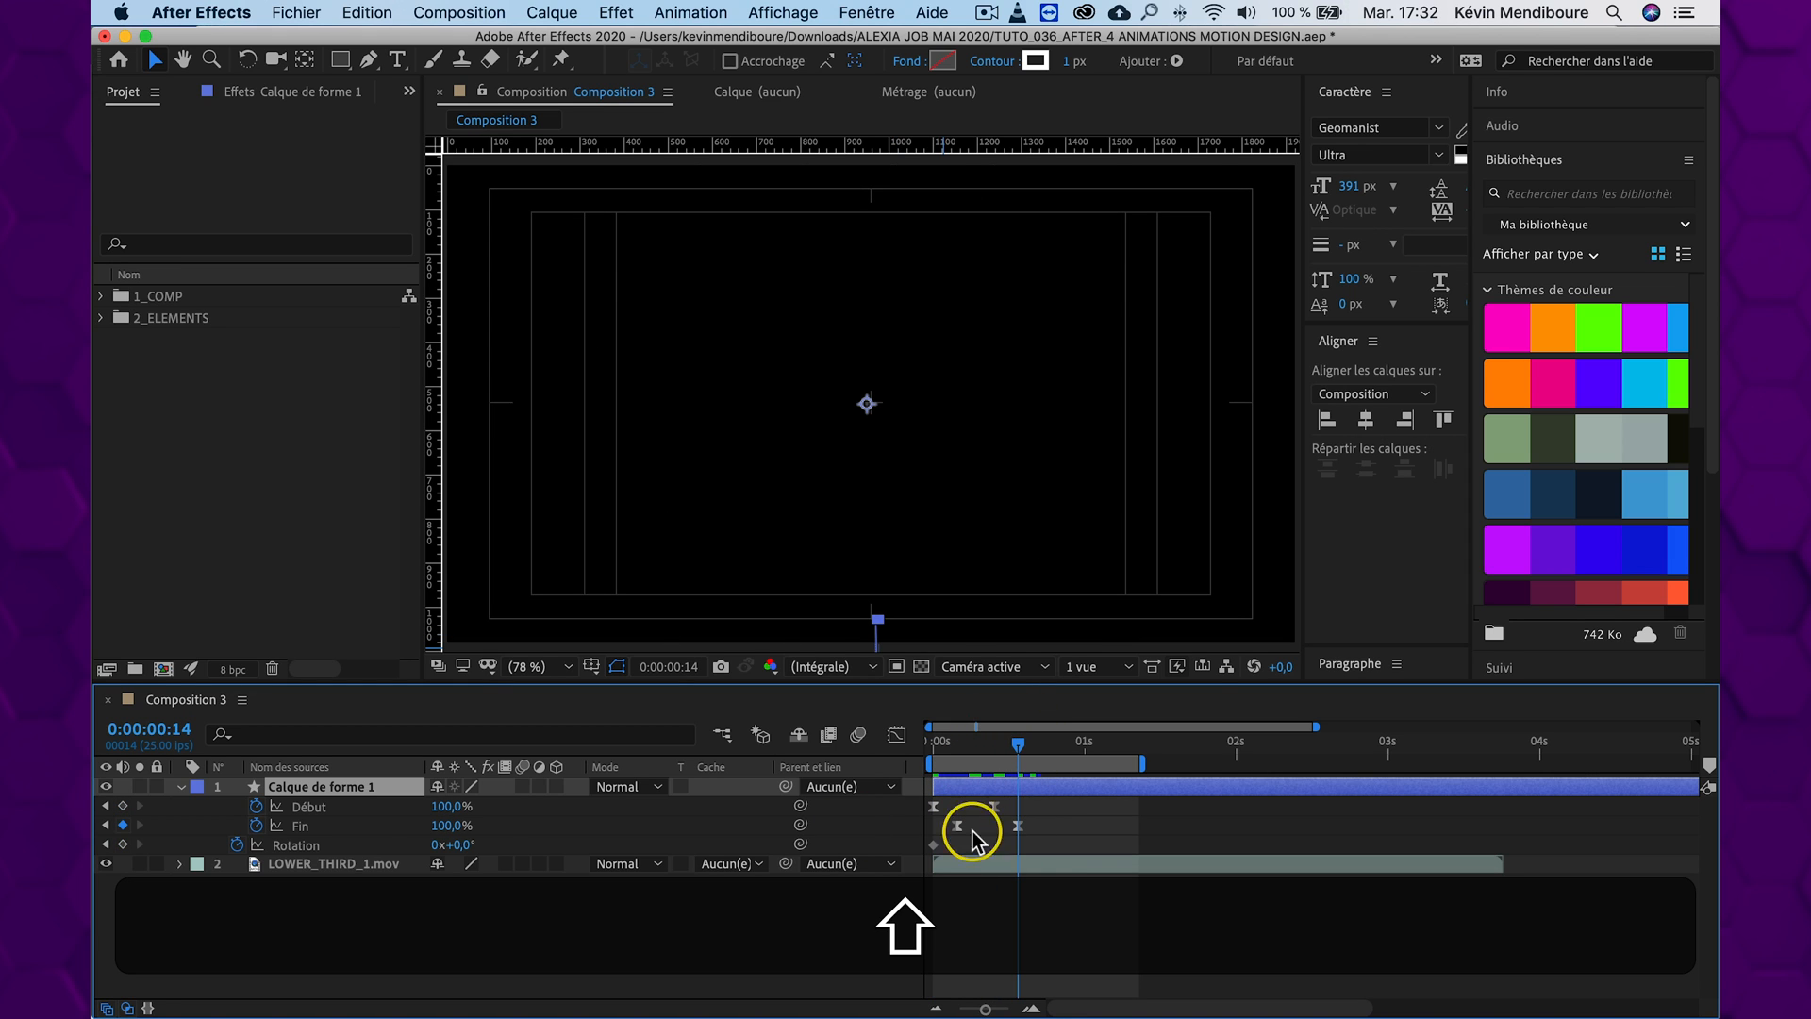
key("shift")
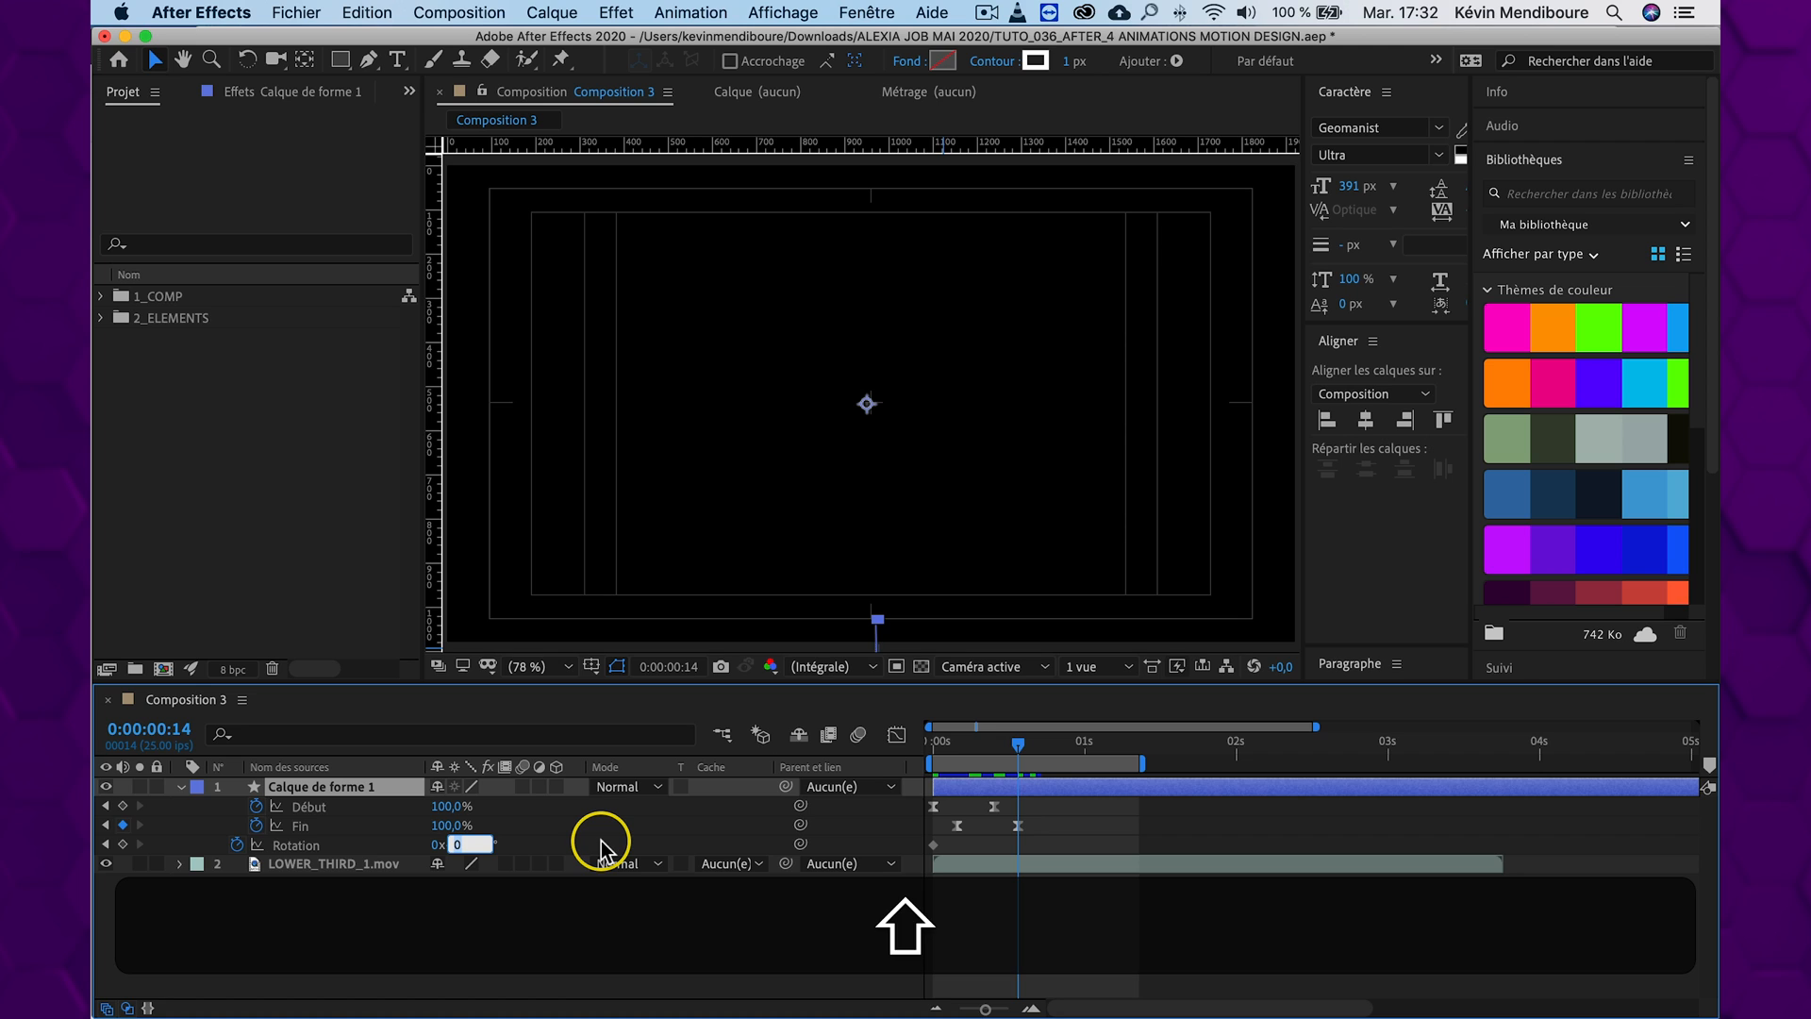
key("shift+Return")
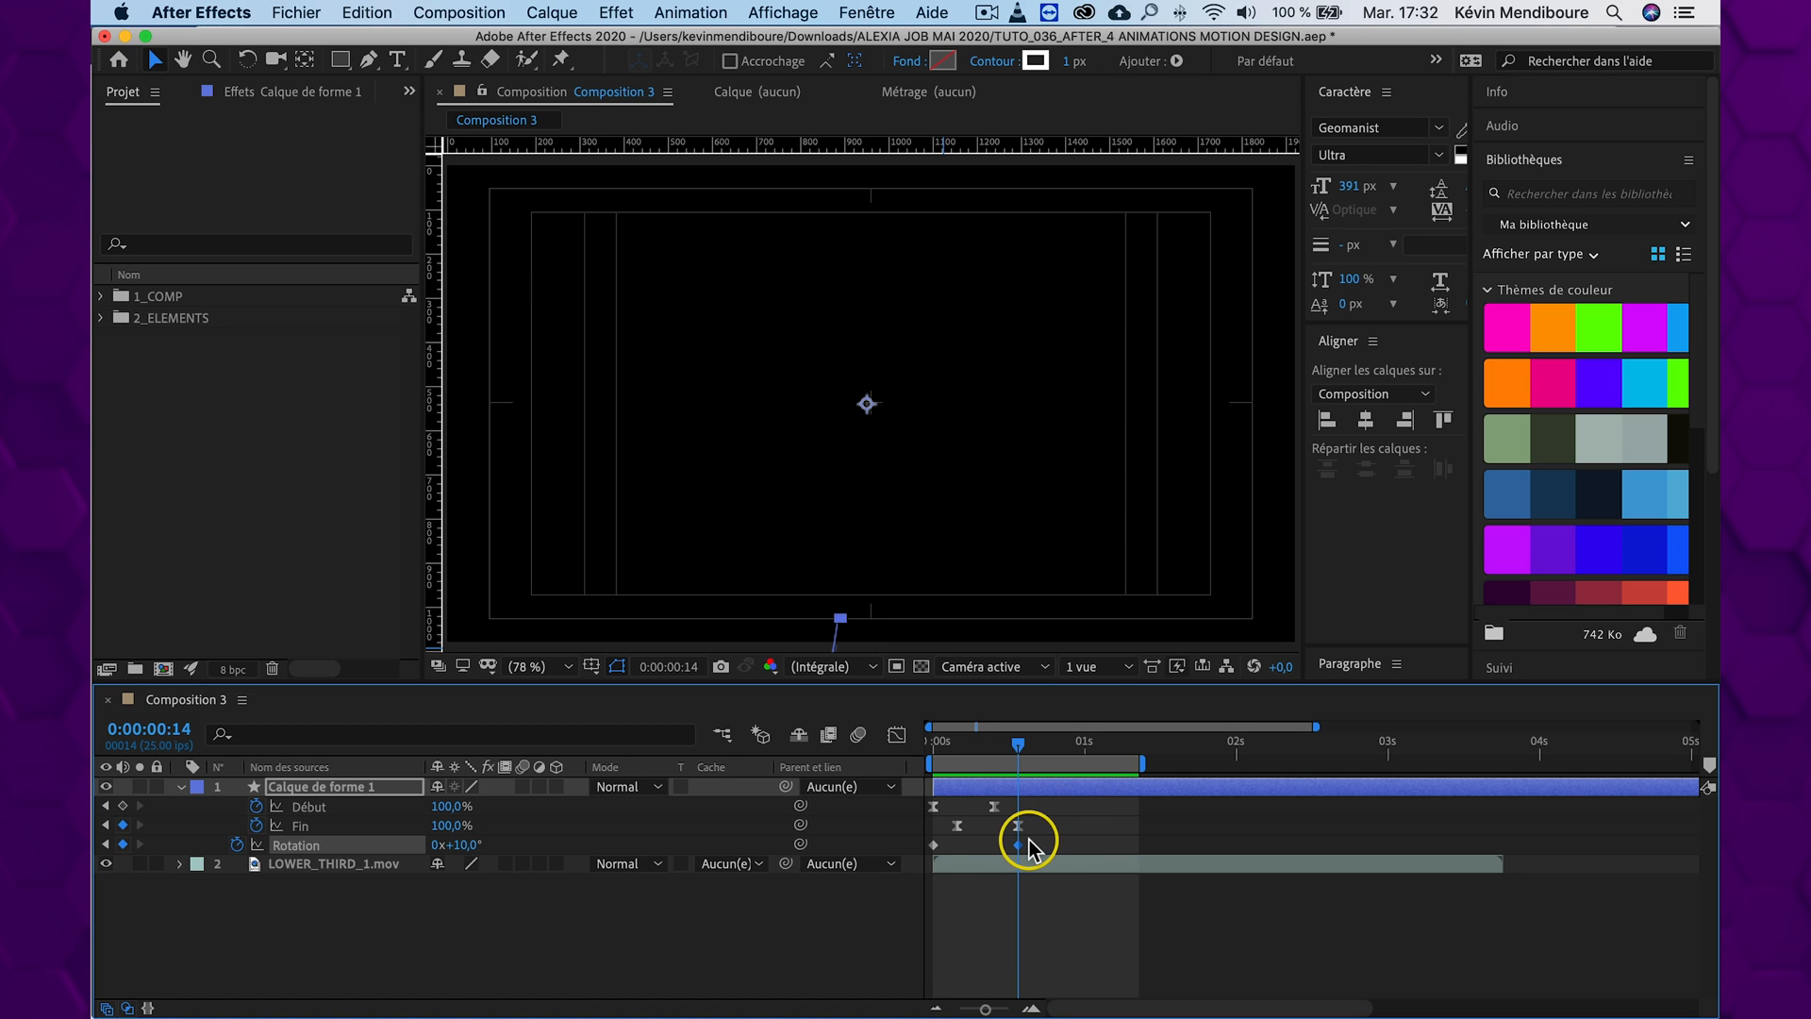
Apply Lissage de vitesse to the Rotation keyframes and preview the rotating burst
right_click(934, 845)
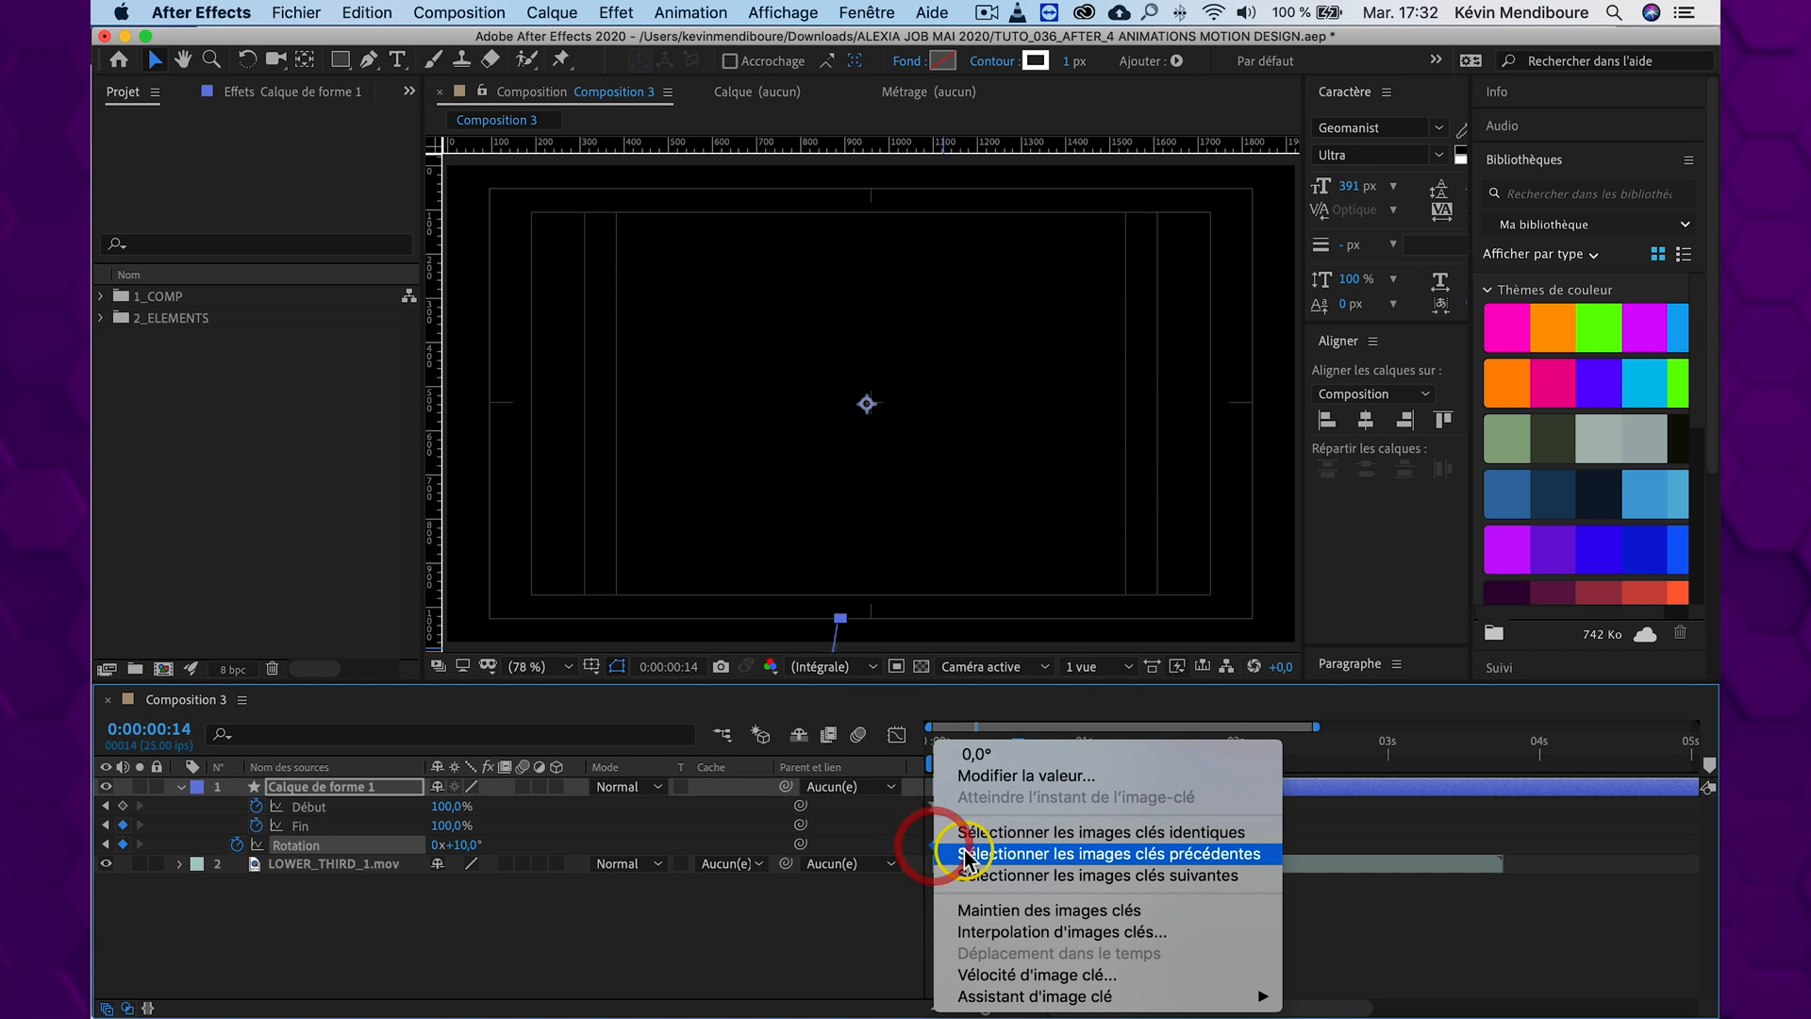
mouse_move(1037, 996)
left_click(1321, 954)
left_click_drag(1019, 751, 840, 740)
key("space")
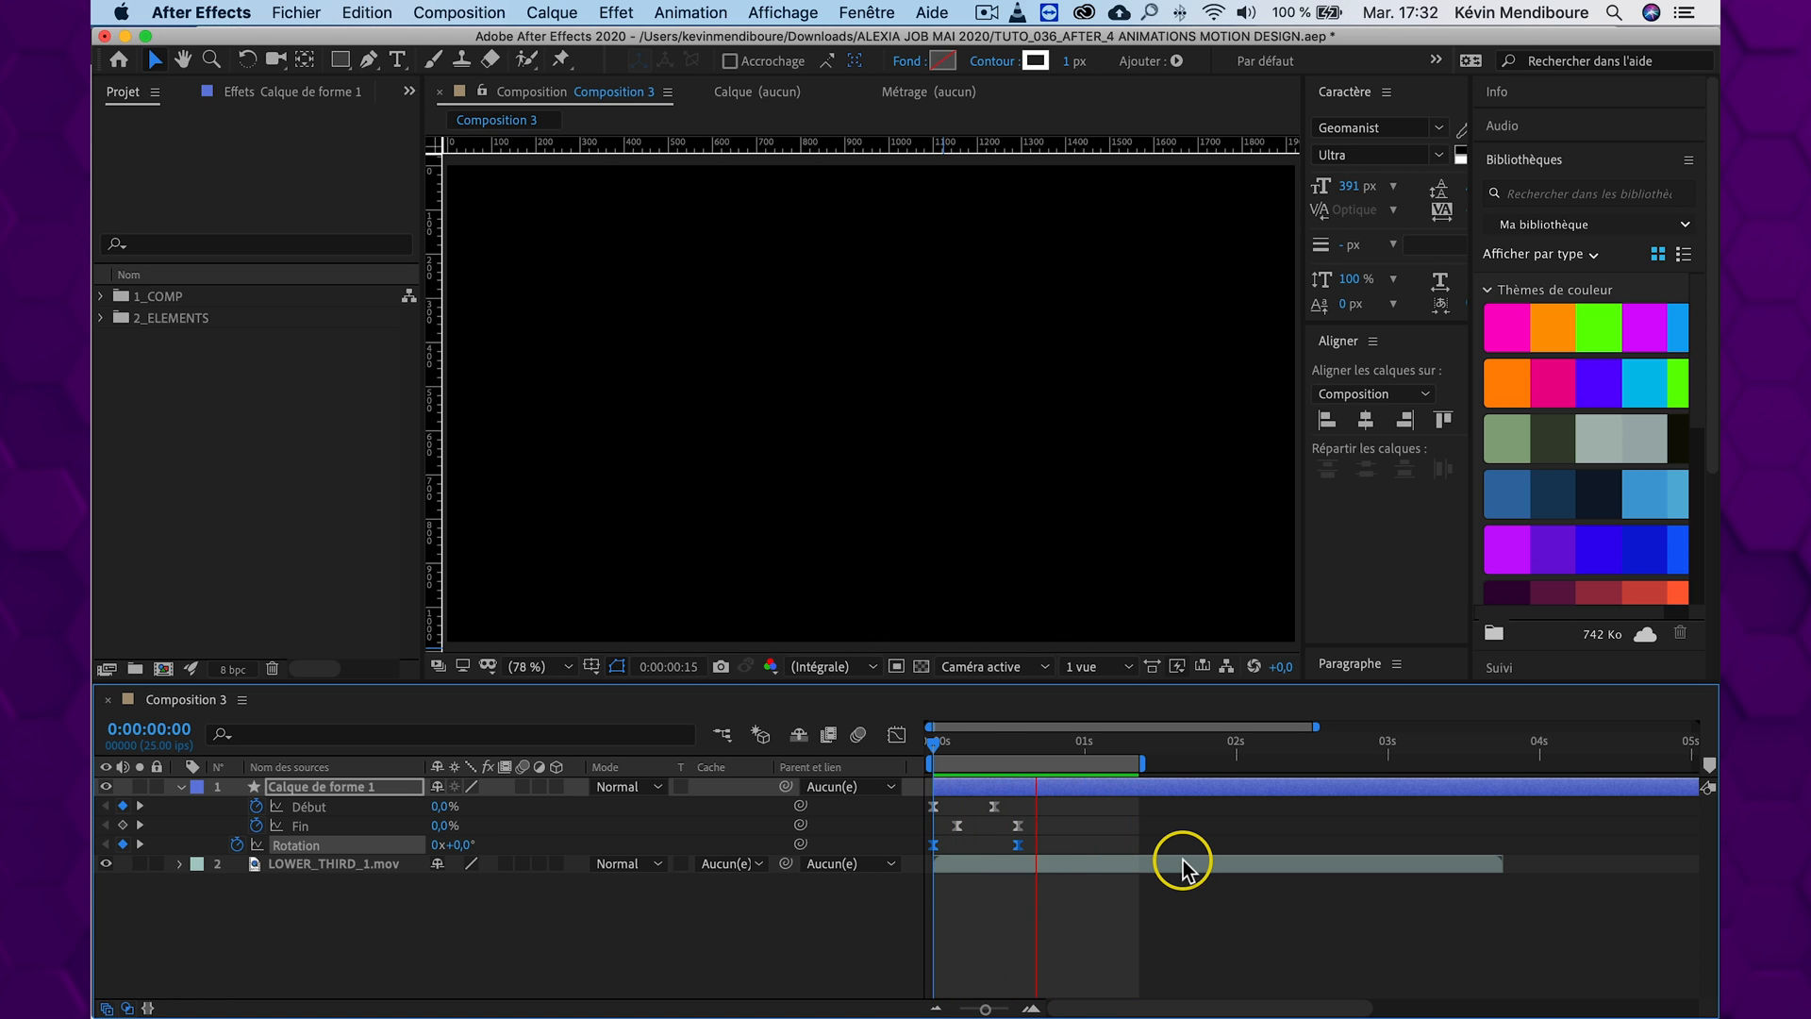
key("space")
Delay Calque de forme 1 to start at about 0:00:00:22, fit the work area around the burst, and preview it with the title
left_click_drag(988, 750, 1113, 735)
left_click_drag(962, 786, 1524, 762)
left_click_drag(933, 760, 992, 741)
left_click_drag(991, 741, 997, 743)
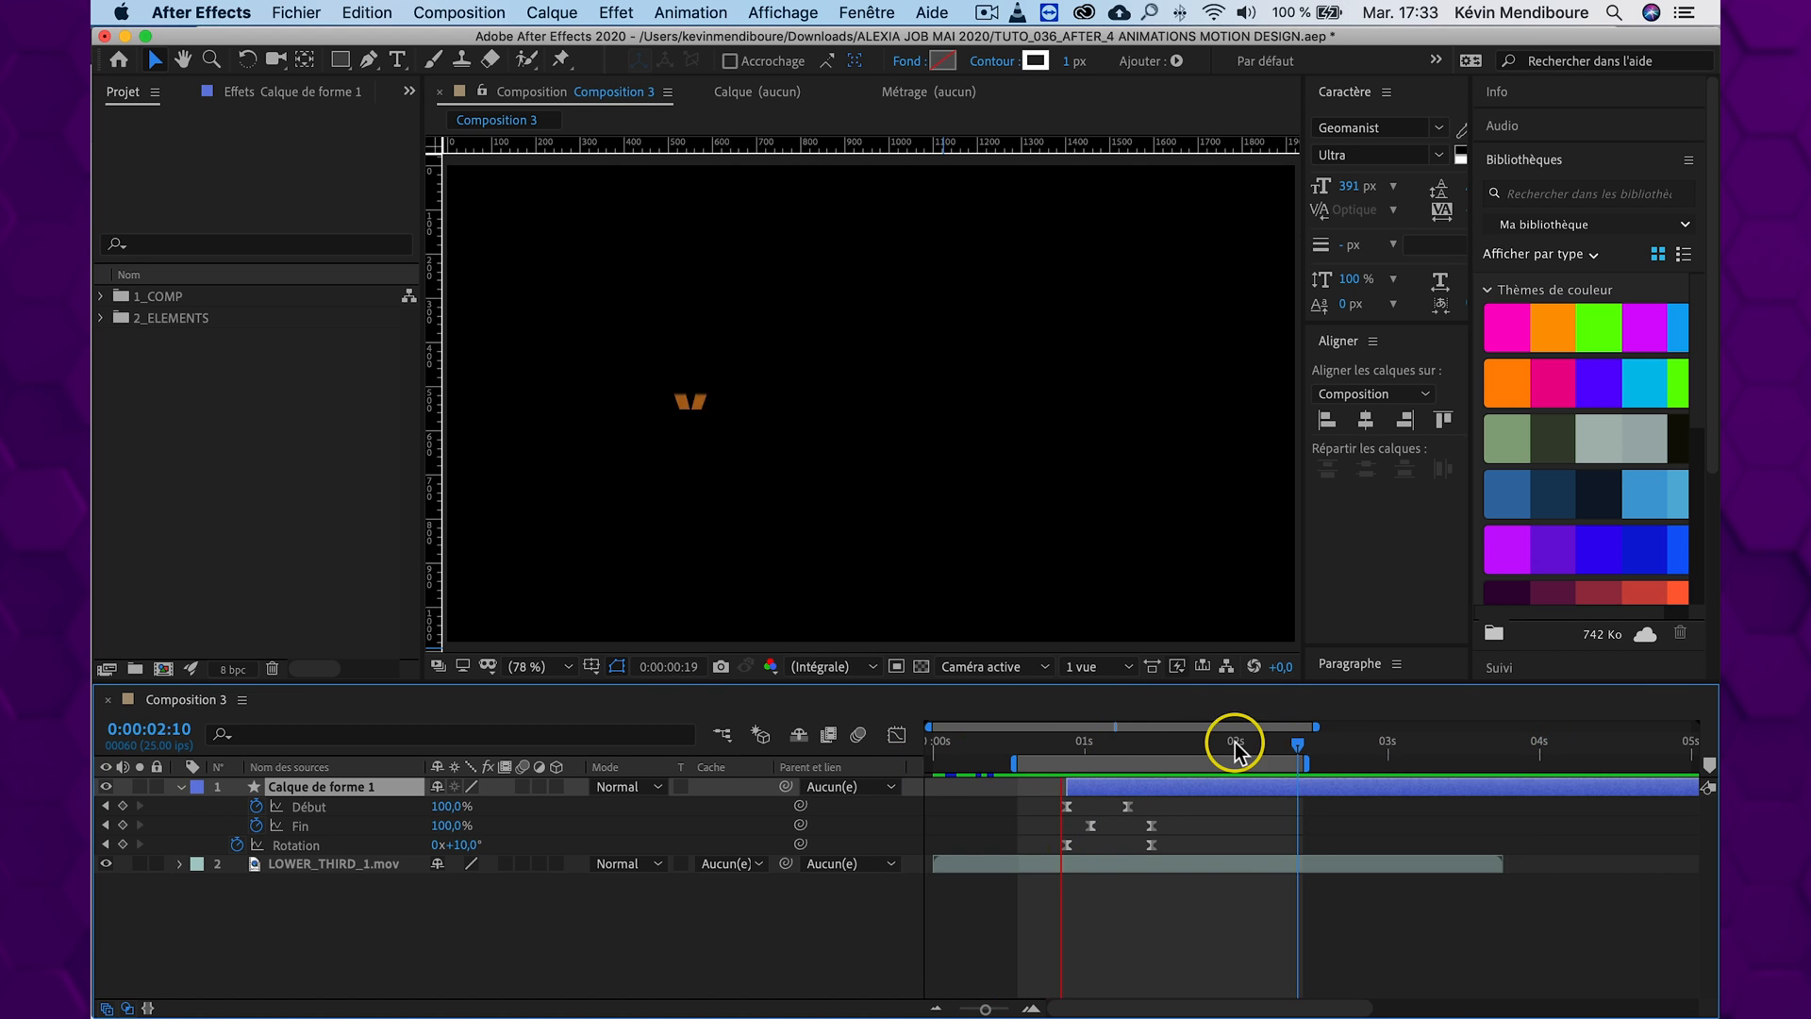
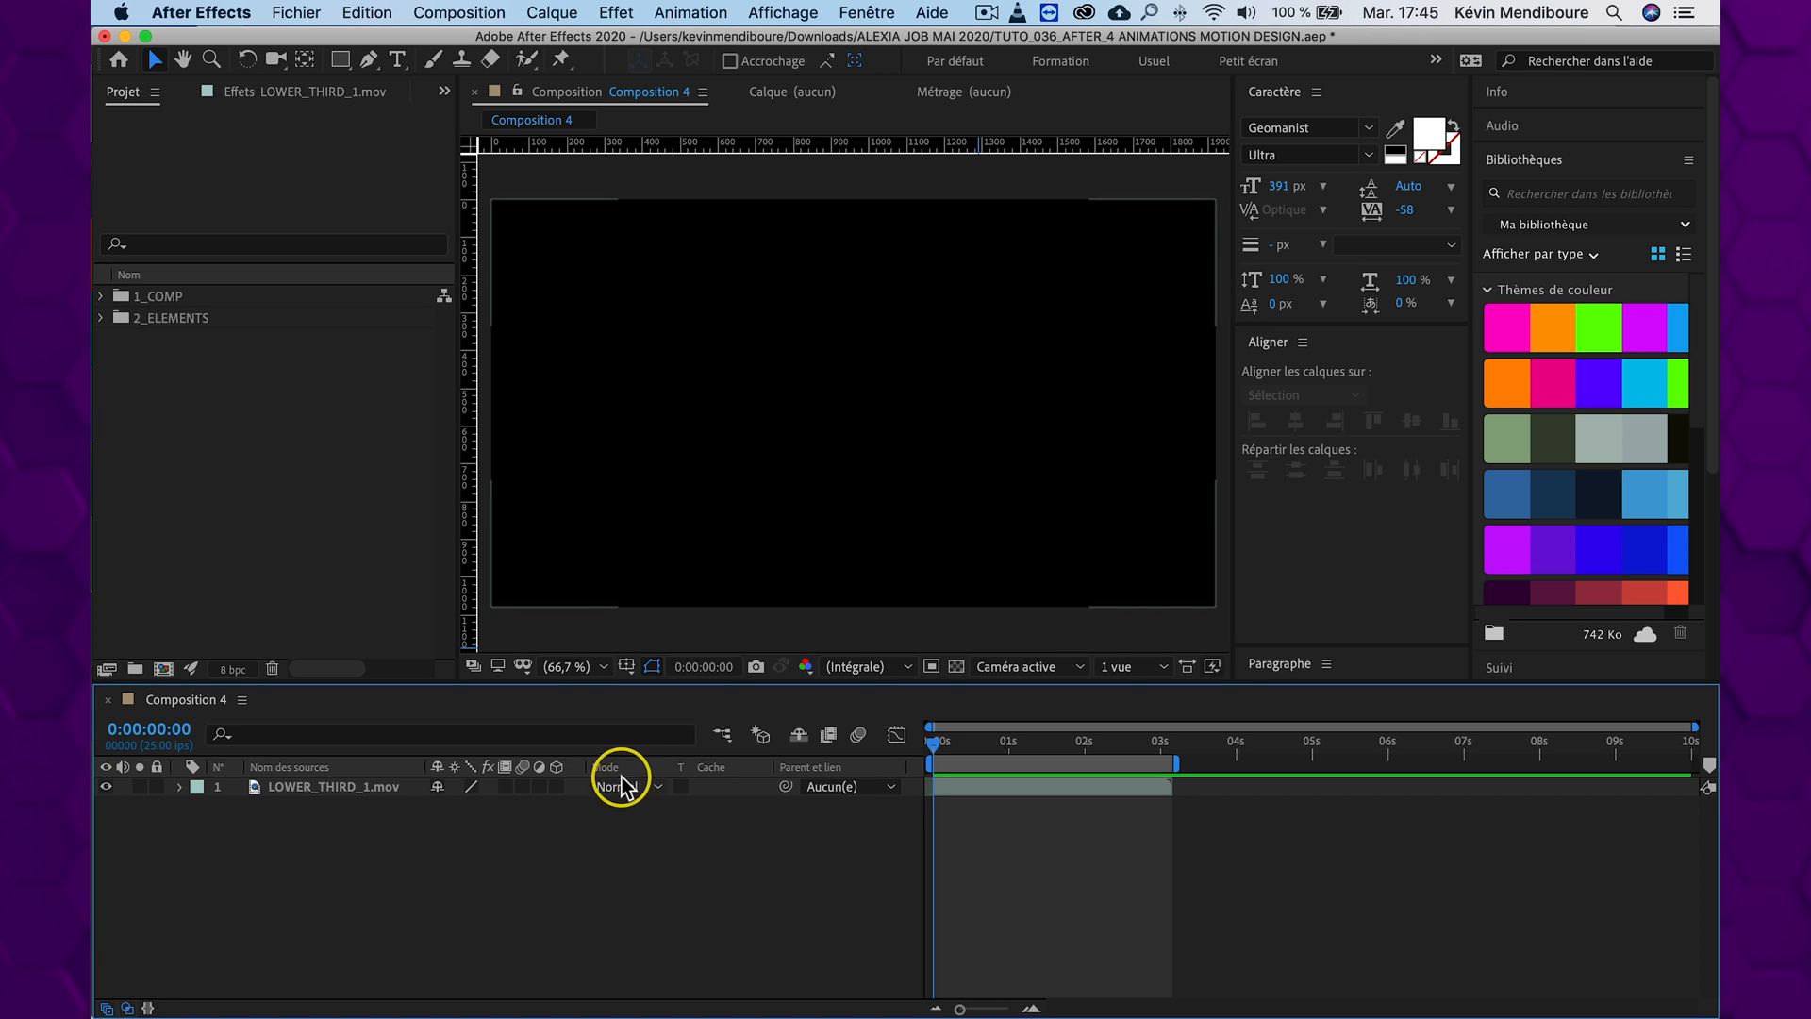
At 0:00:01:15, ready the Ellipse tool and display the Titre/Action sécurisés guides in Composition 4
left_click_drag(960, 743, 1058, 745)
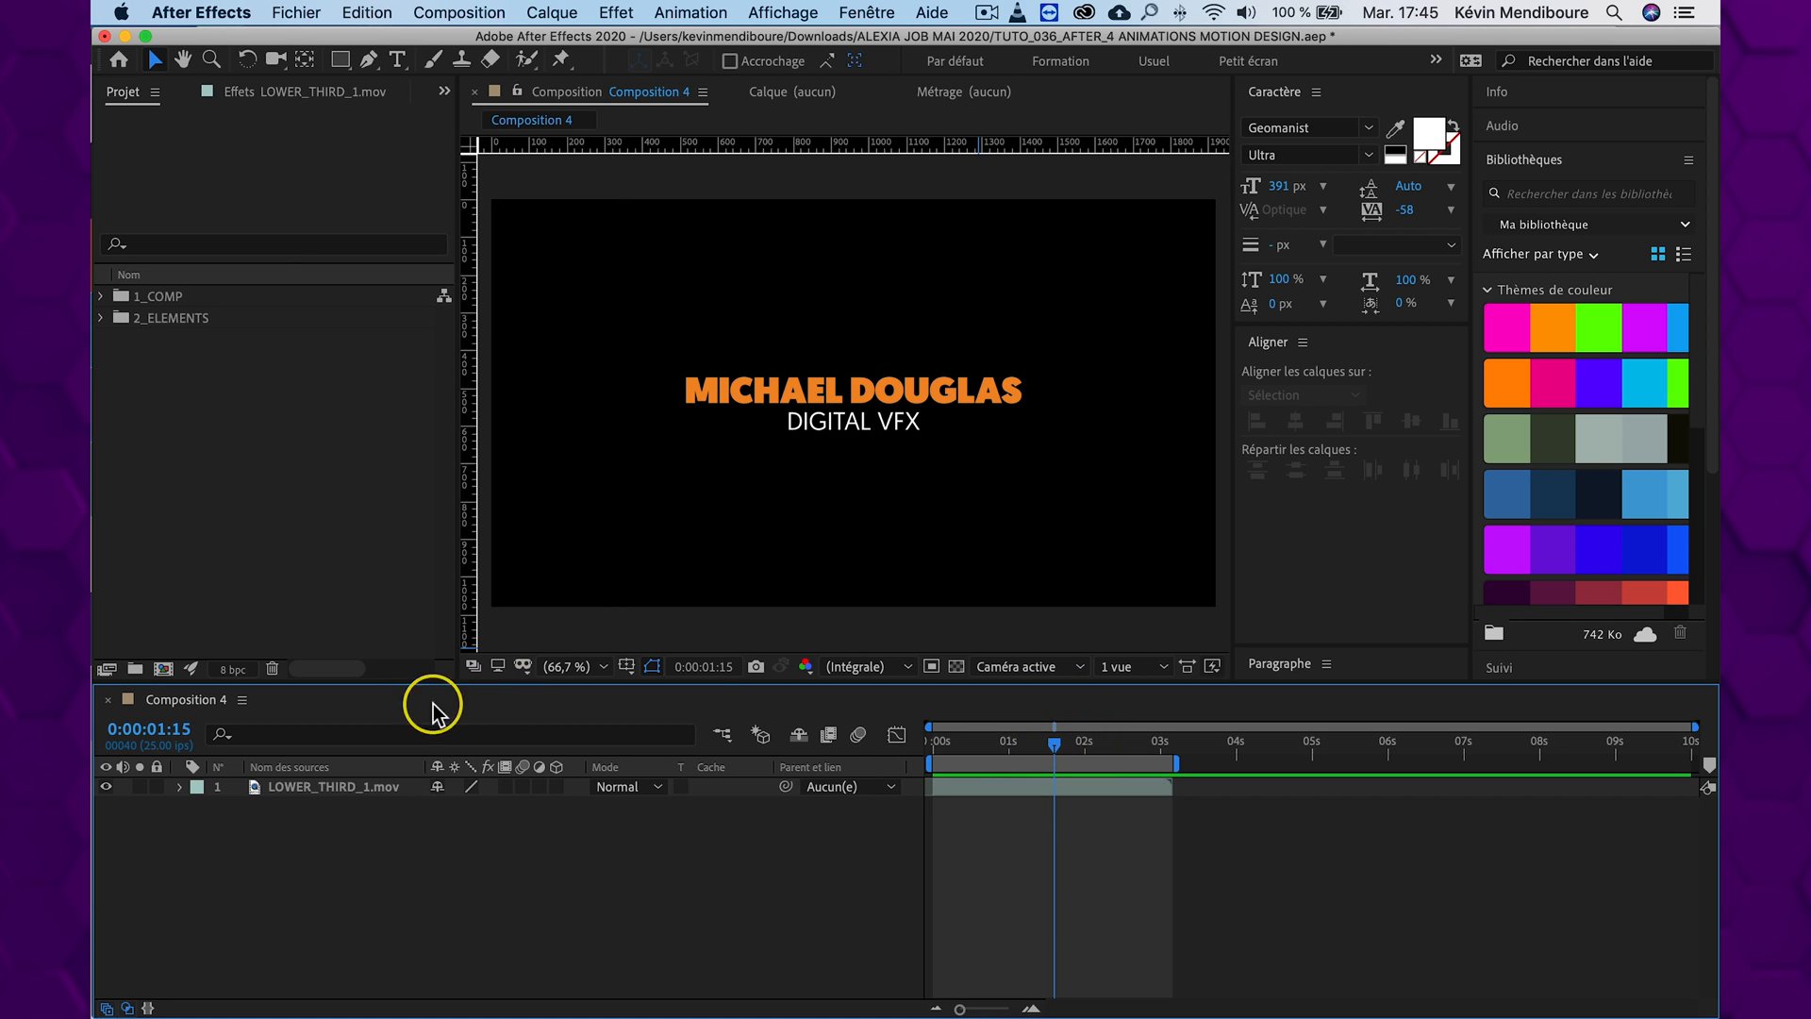
left_click_drag(341, 59, 408, 116)
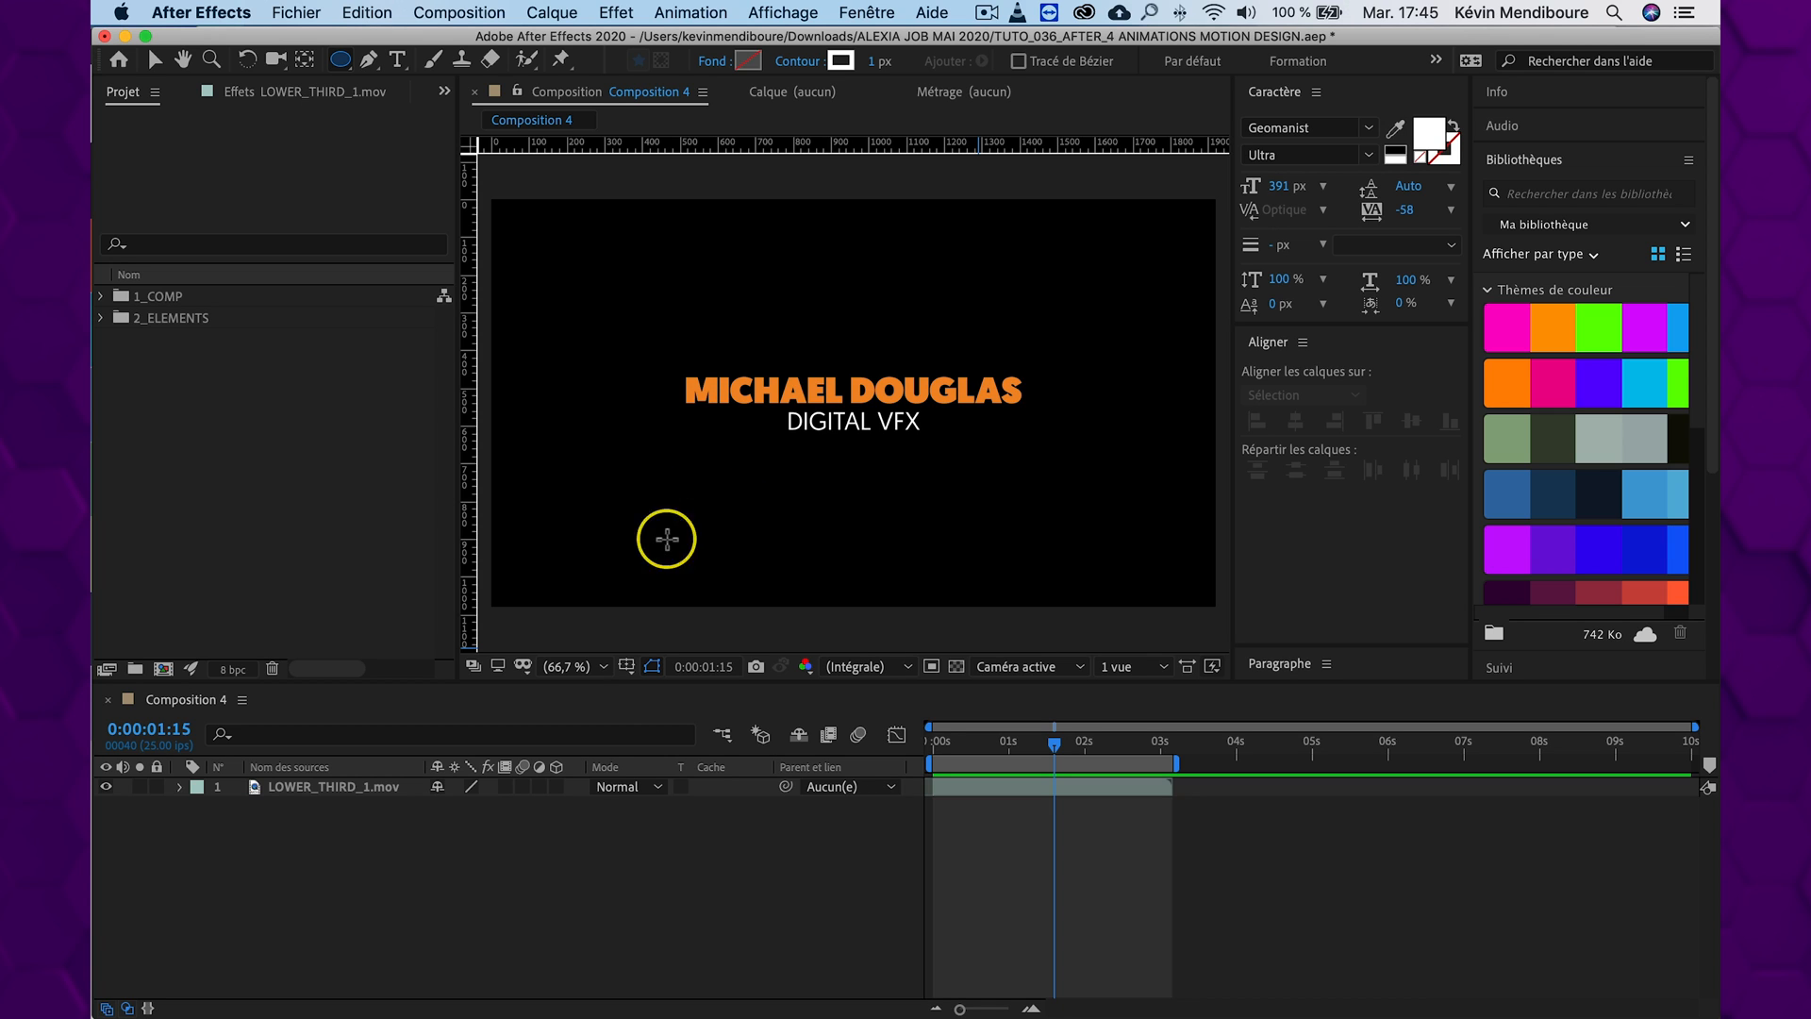
left_click(627, 667)
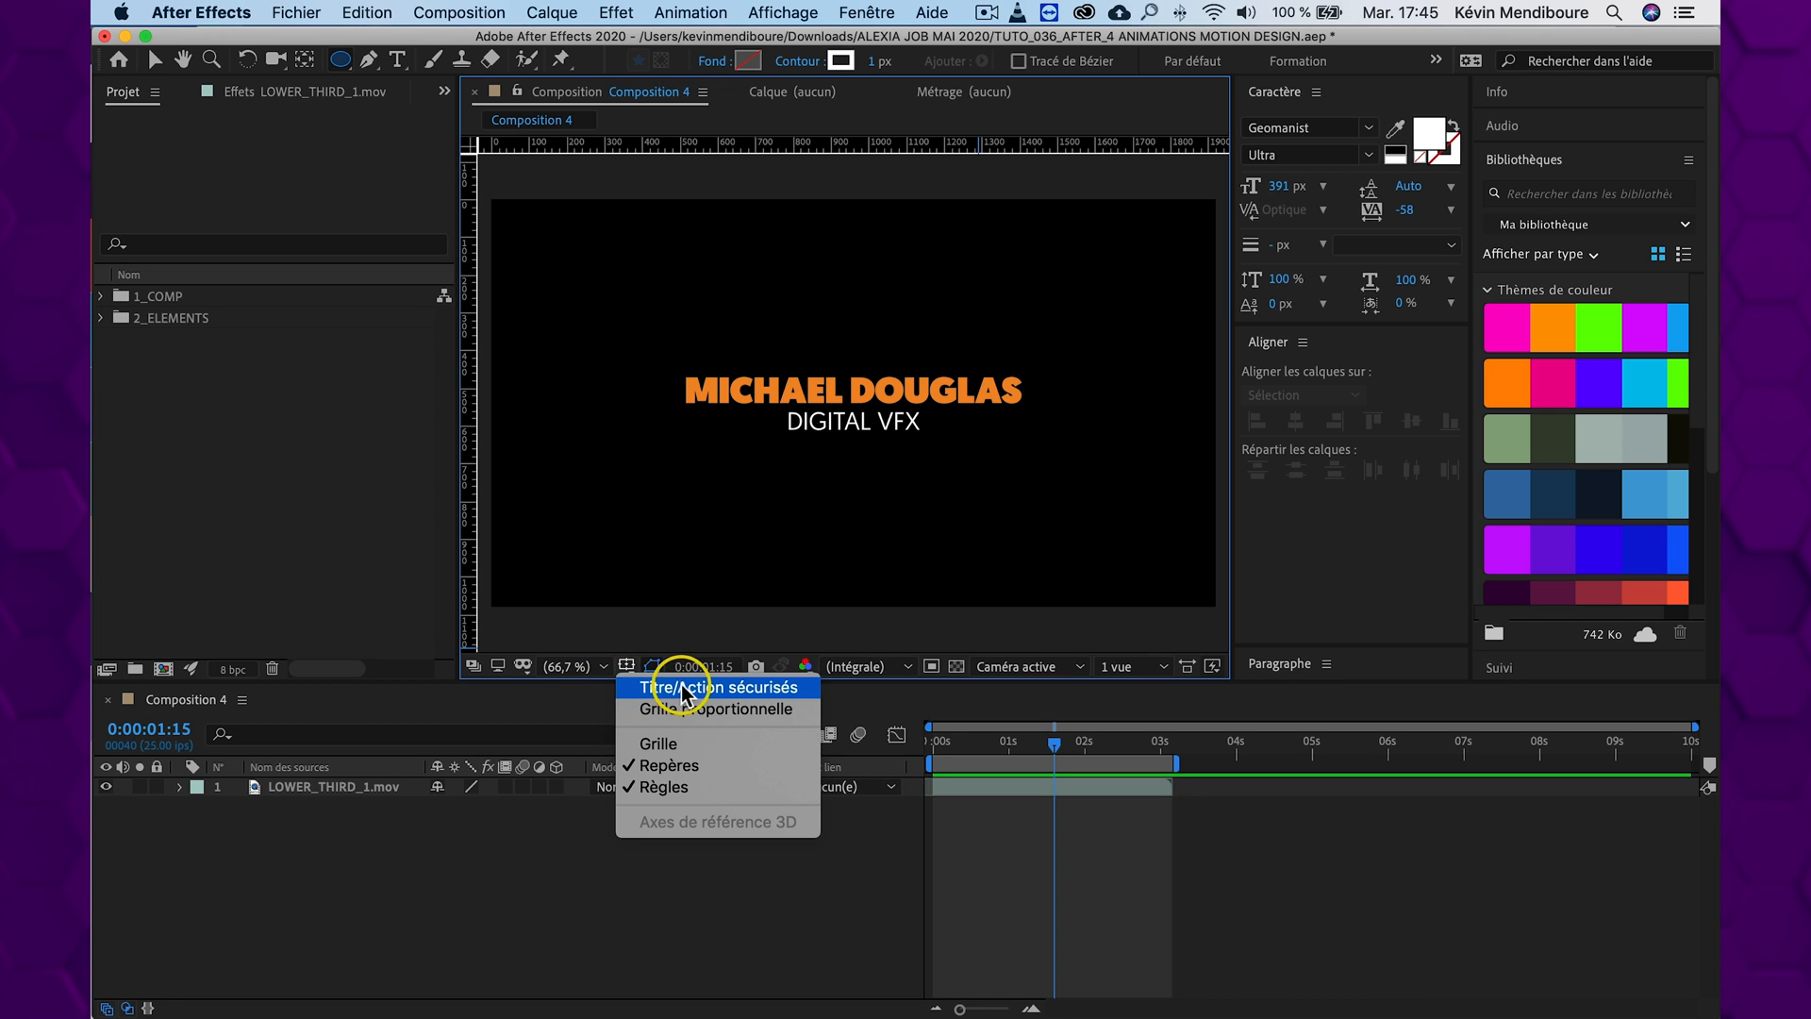
left_click(713, 688)
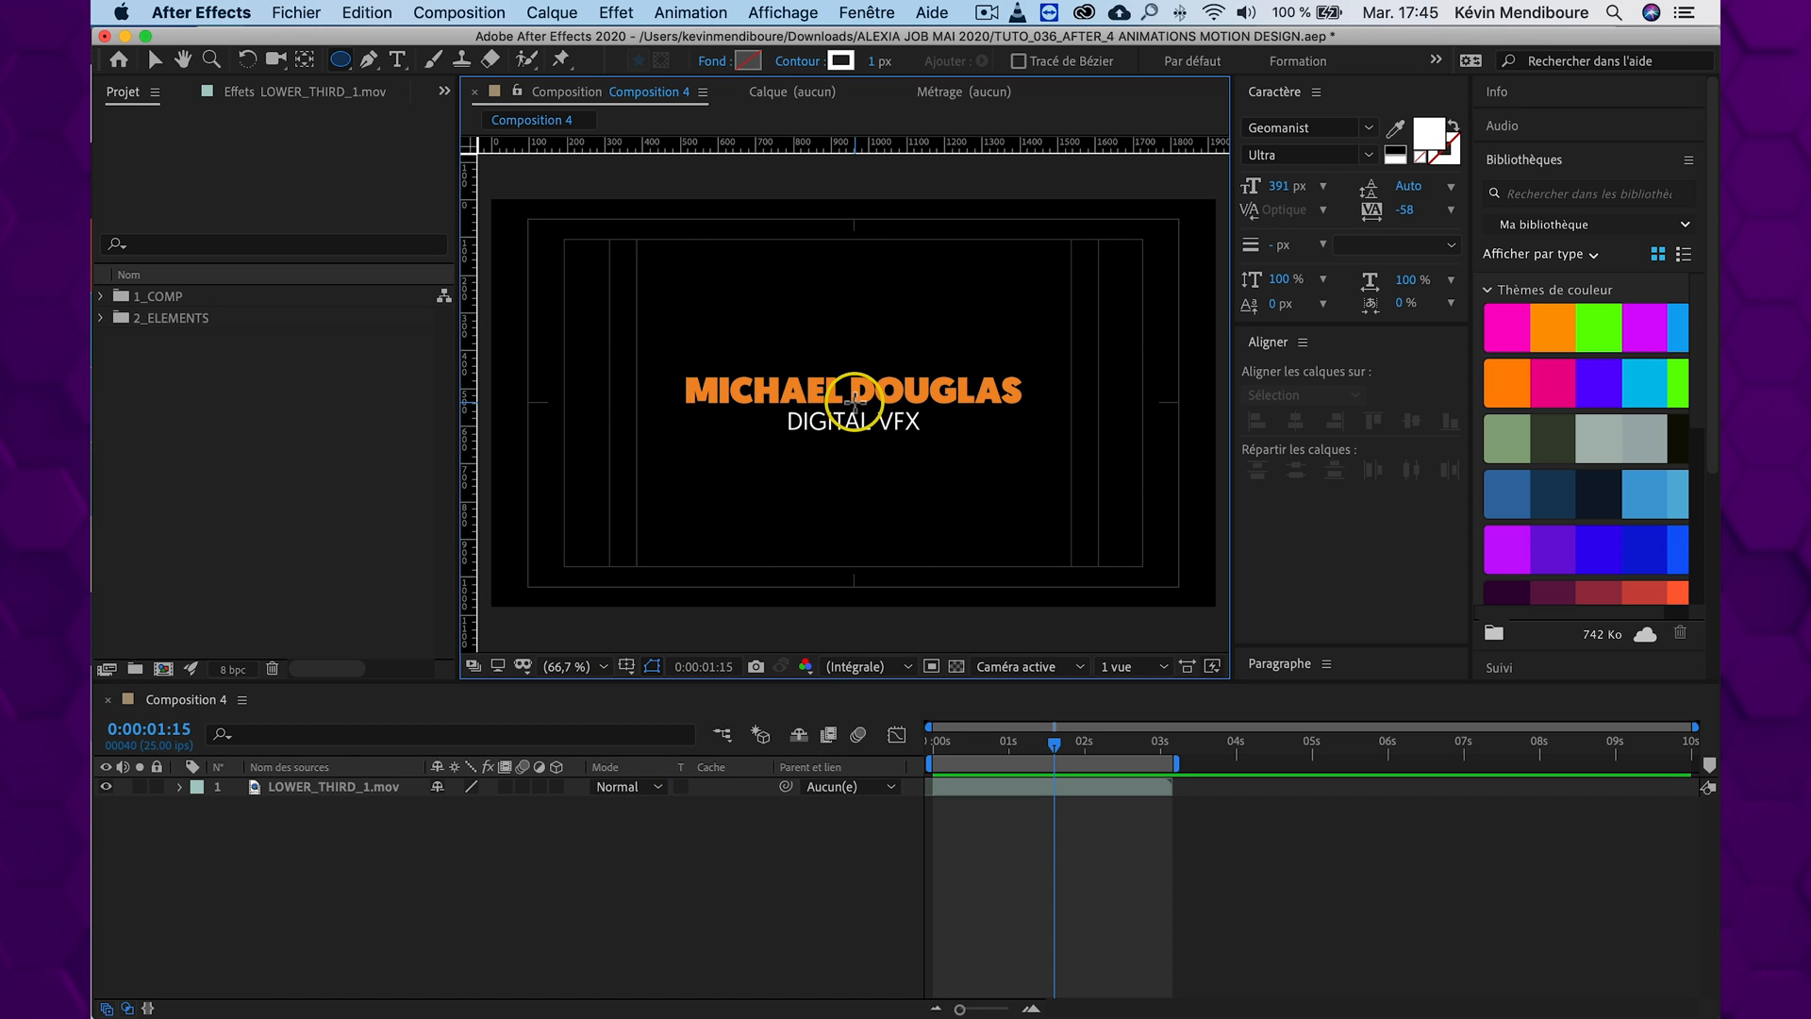
Draw a circle around the title from the frame's centre, nearly as tall as the action-safe area, and centre it horizontally and vertically in the composition
mouse_move(854, 401)
left_mouse_down()
mouse_move(932, 488)
mouse_move(954, 578)
left_mouse_up()
key("super")
key("shift")
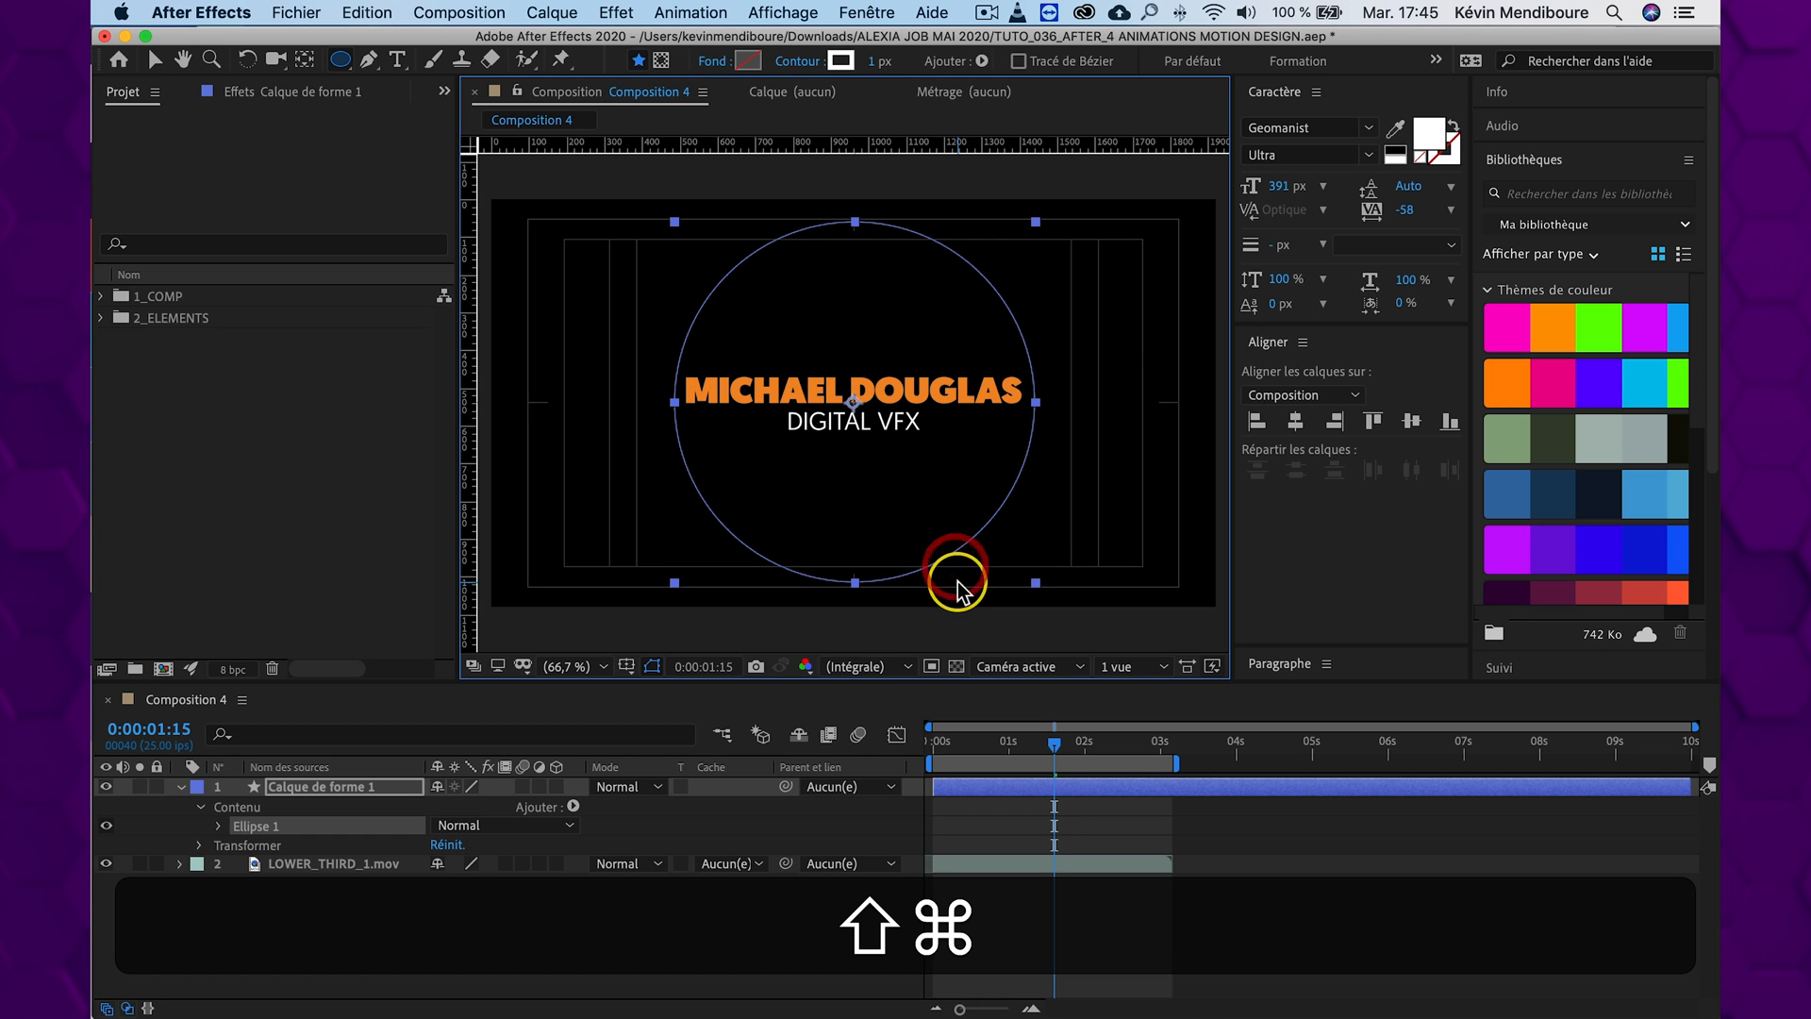
left_click(157, 62)
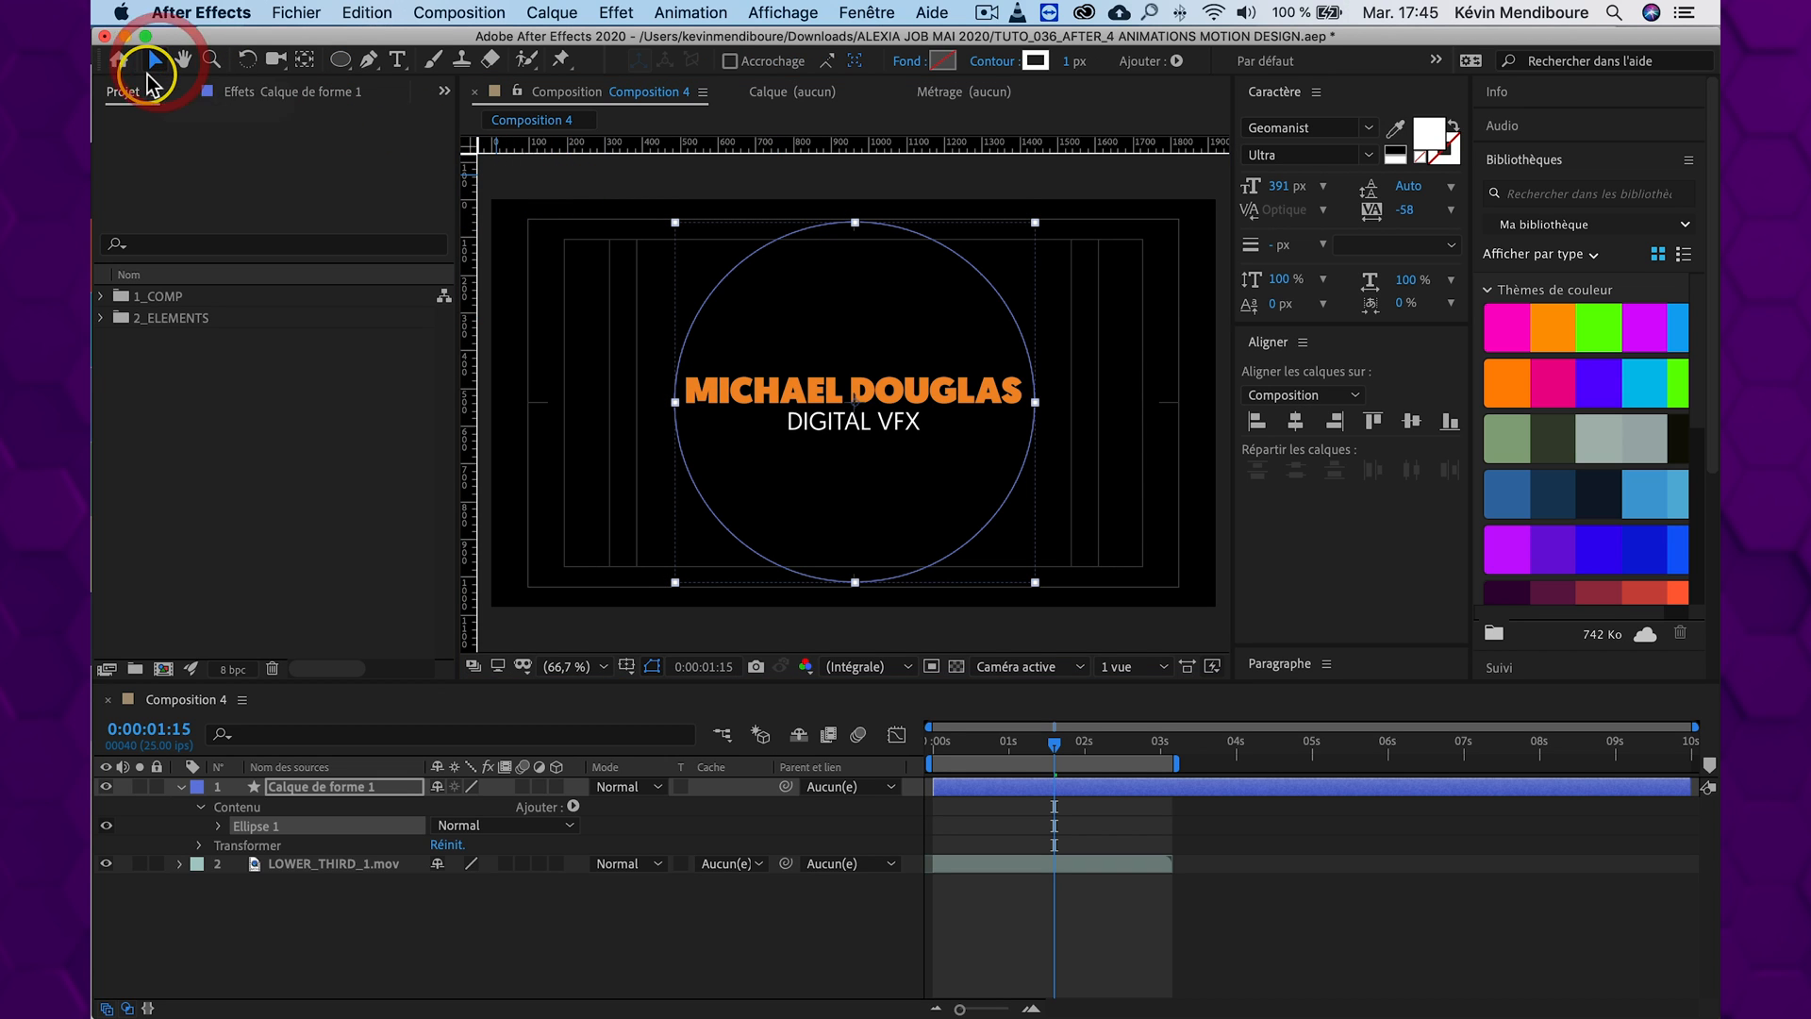
left_click(307, 62)
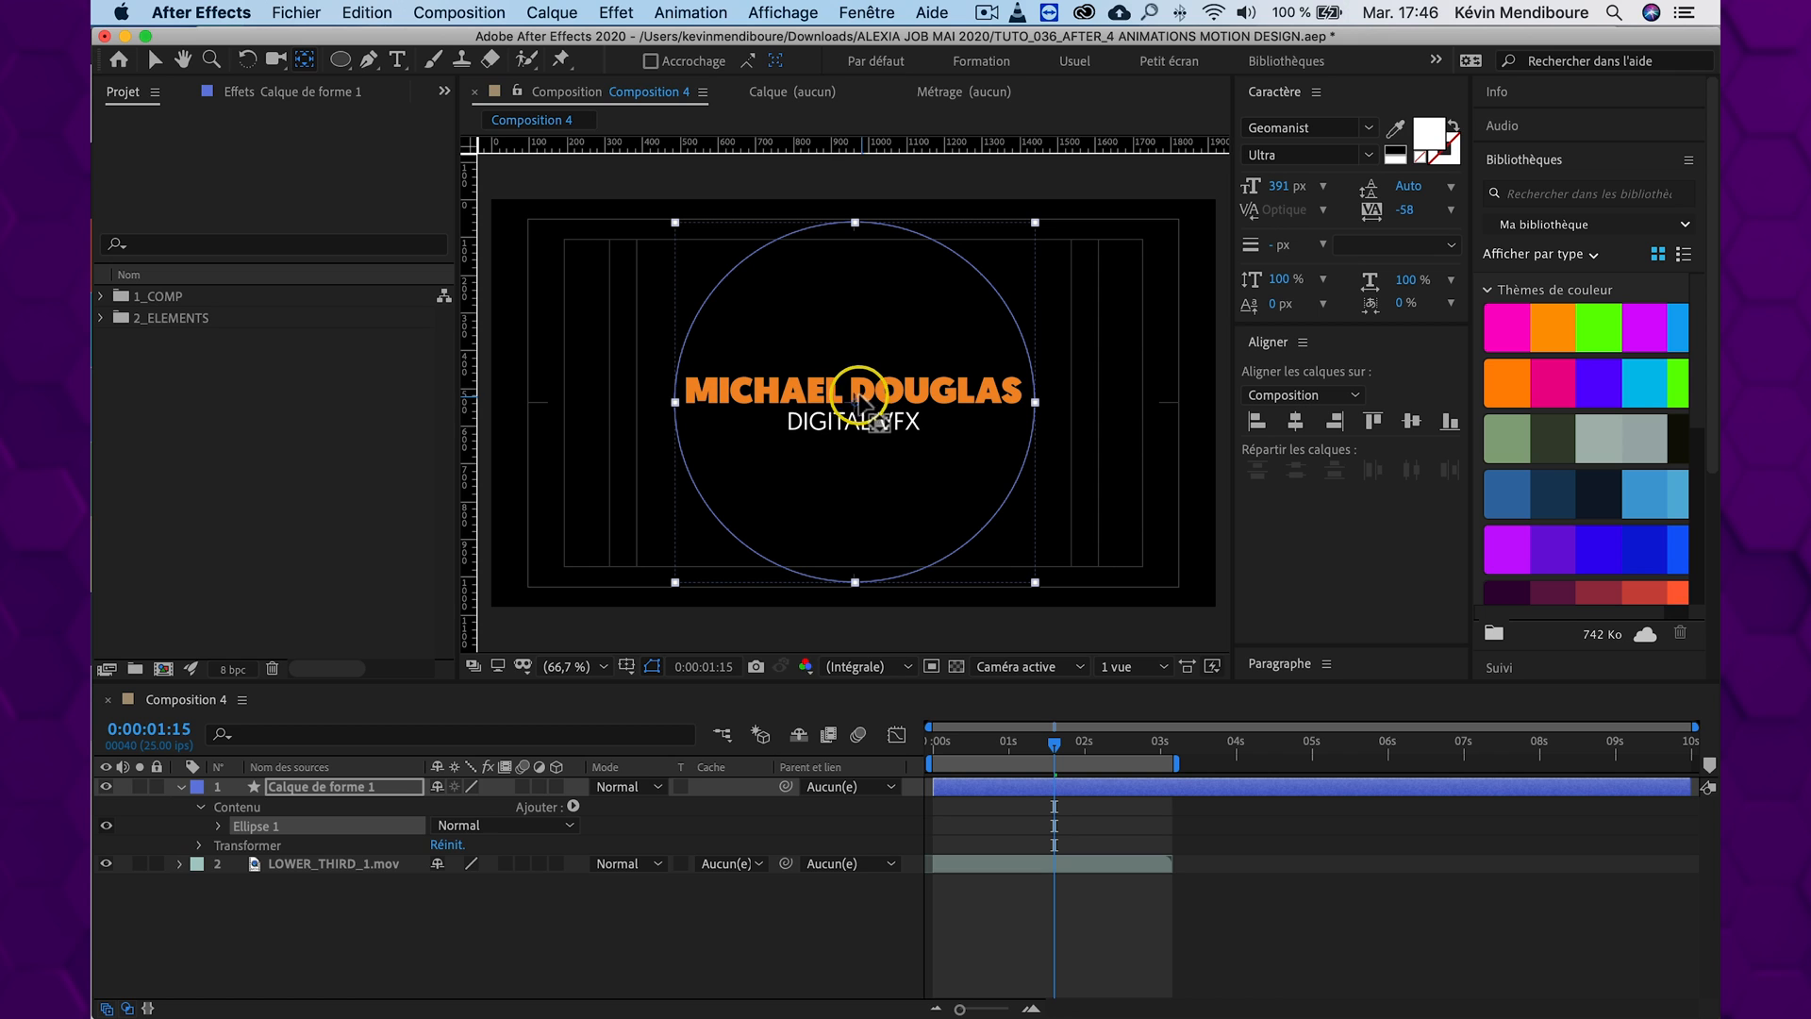
key("v")
left_click(1295, 421)
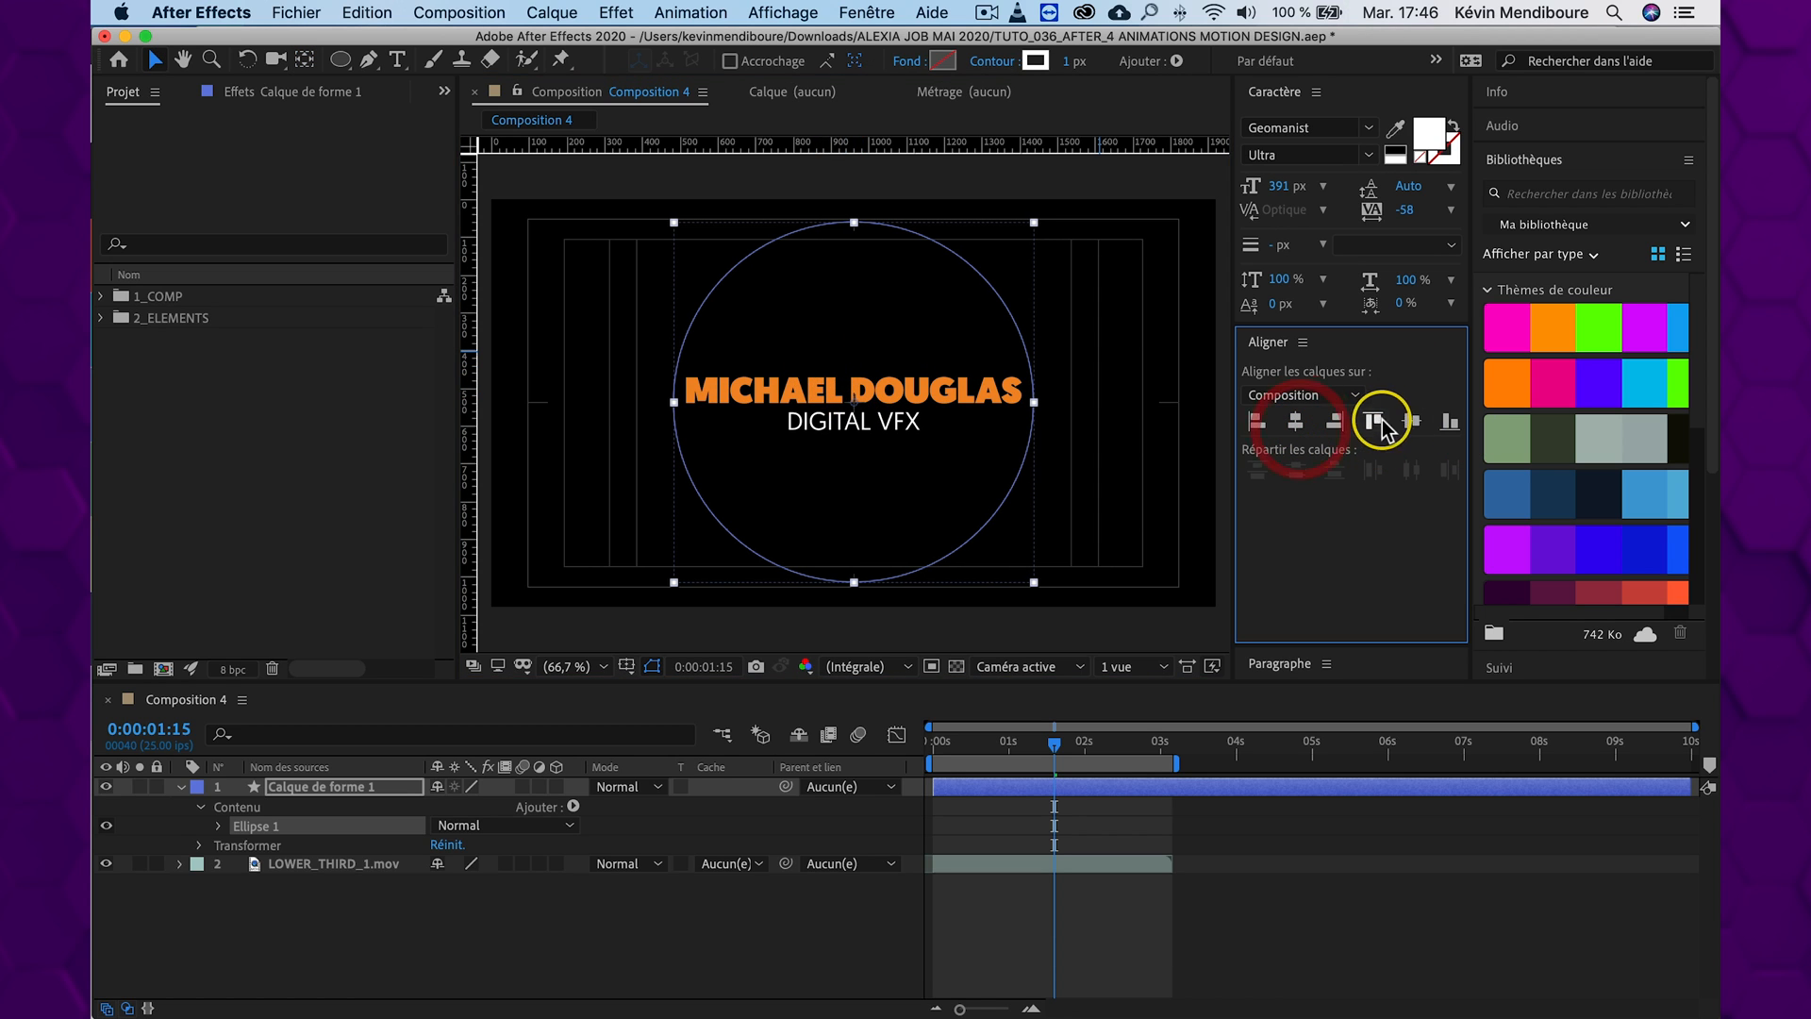
left_click(1411, 421)
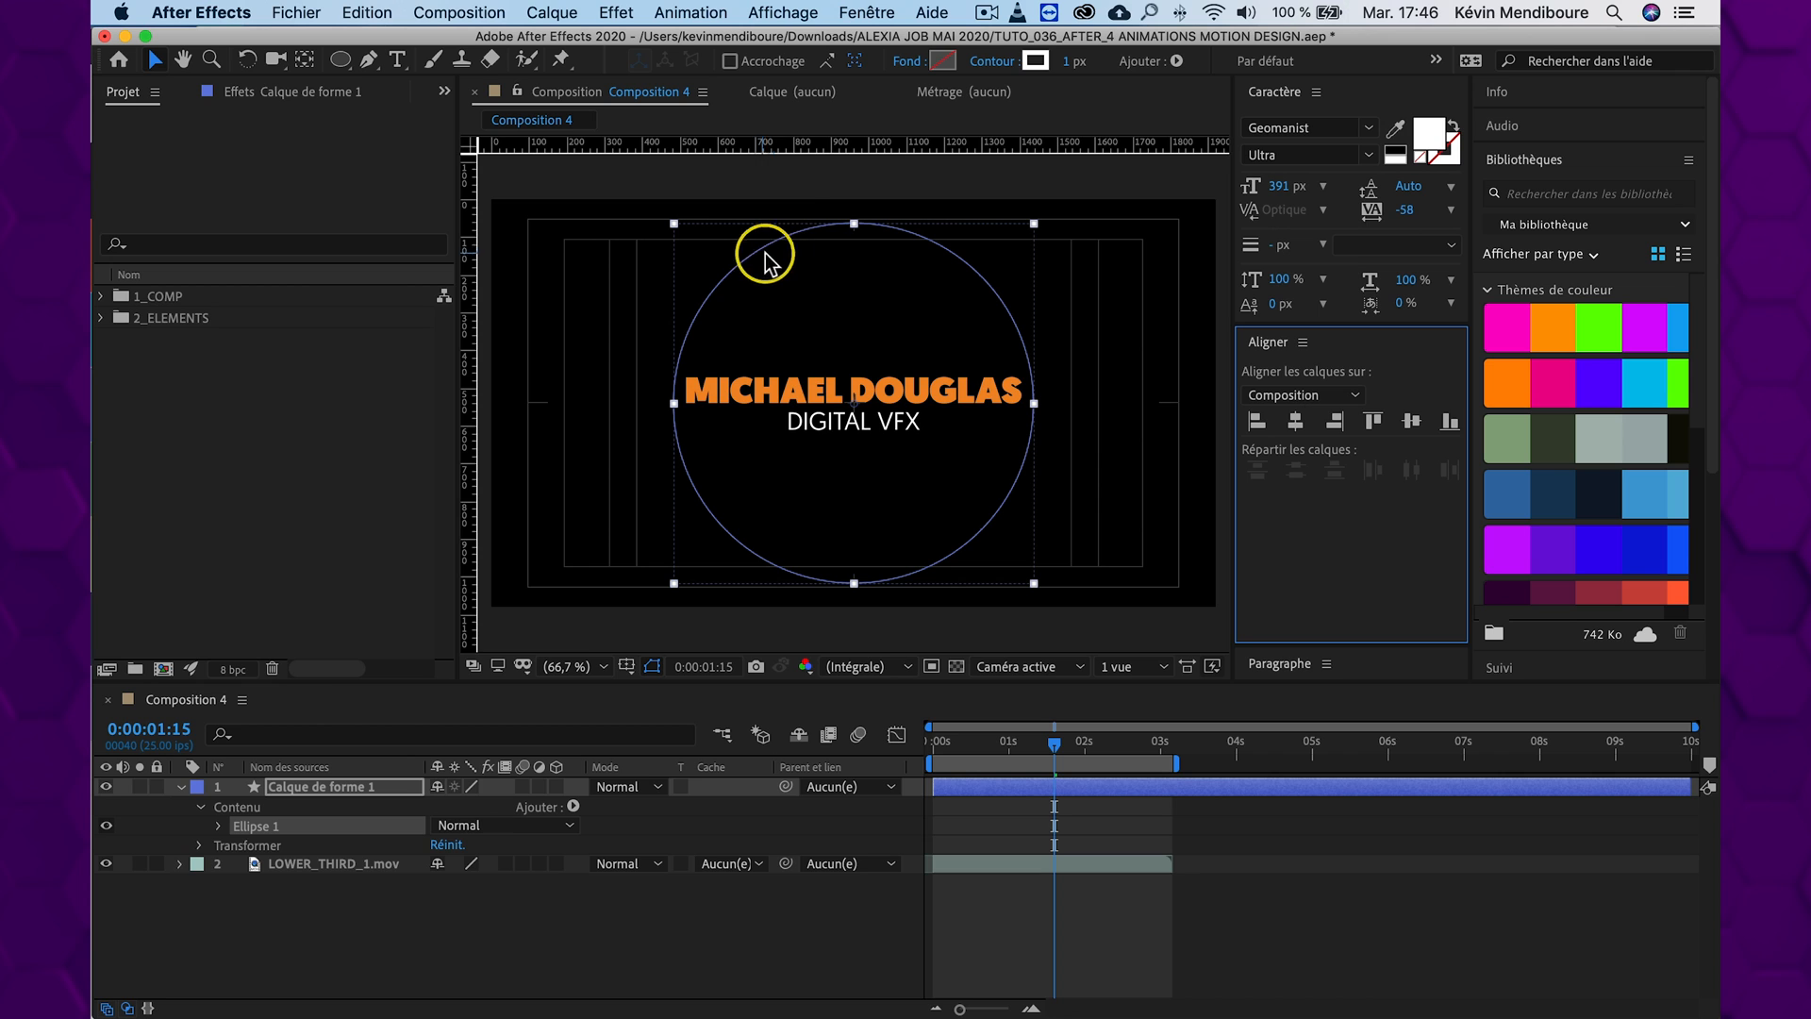
Keep the circle's Fond at Aucun and set its white Contour to 17 px
left_click(366, 791)
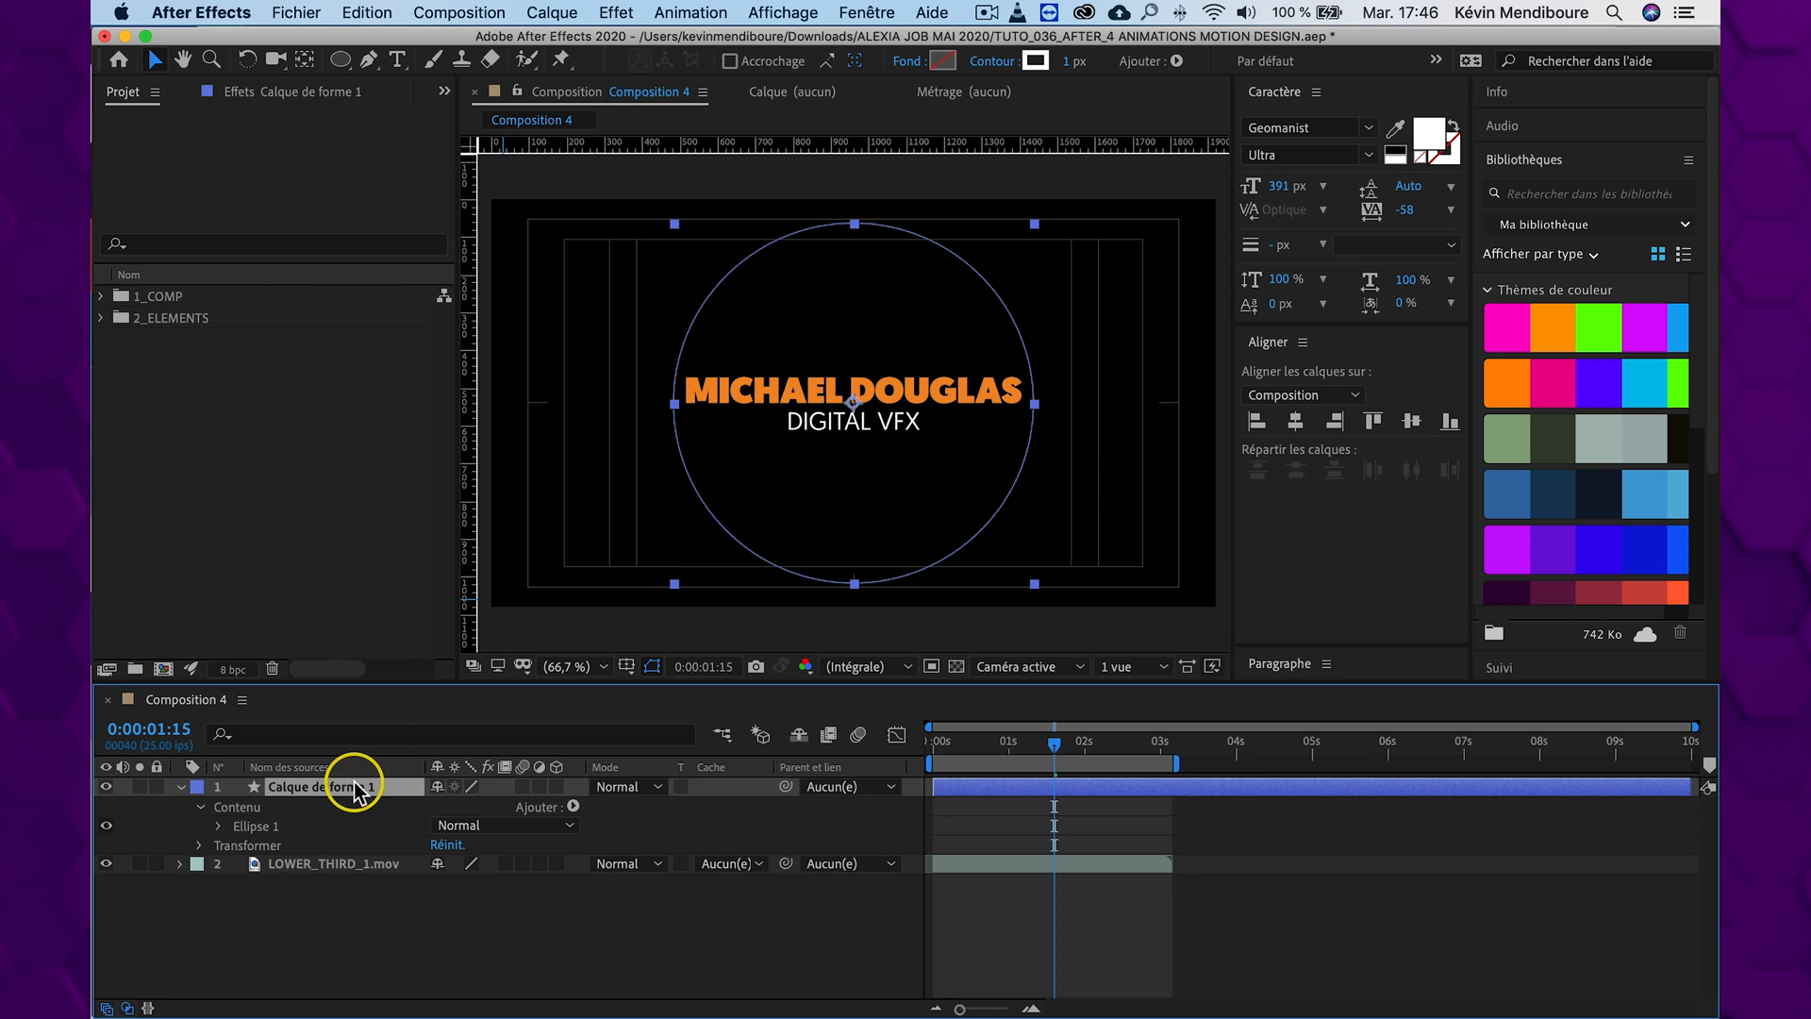
left_click(909, 62)
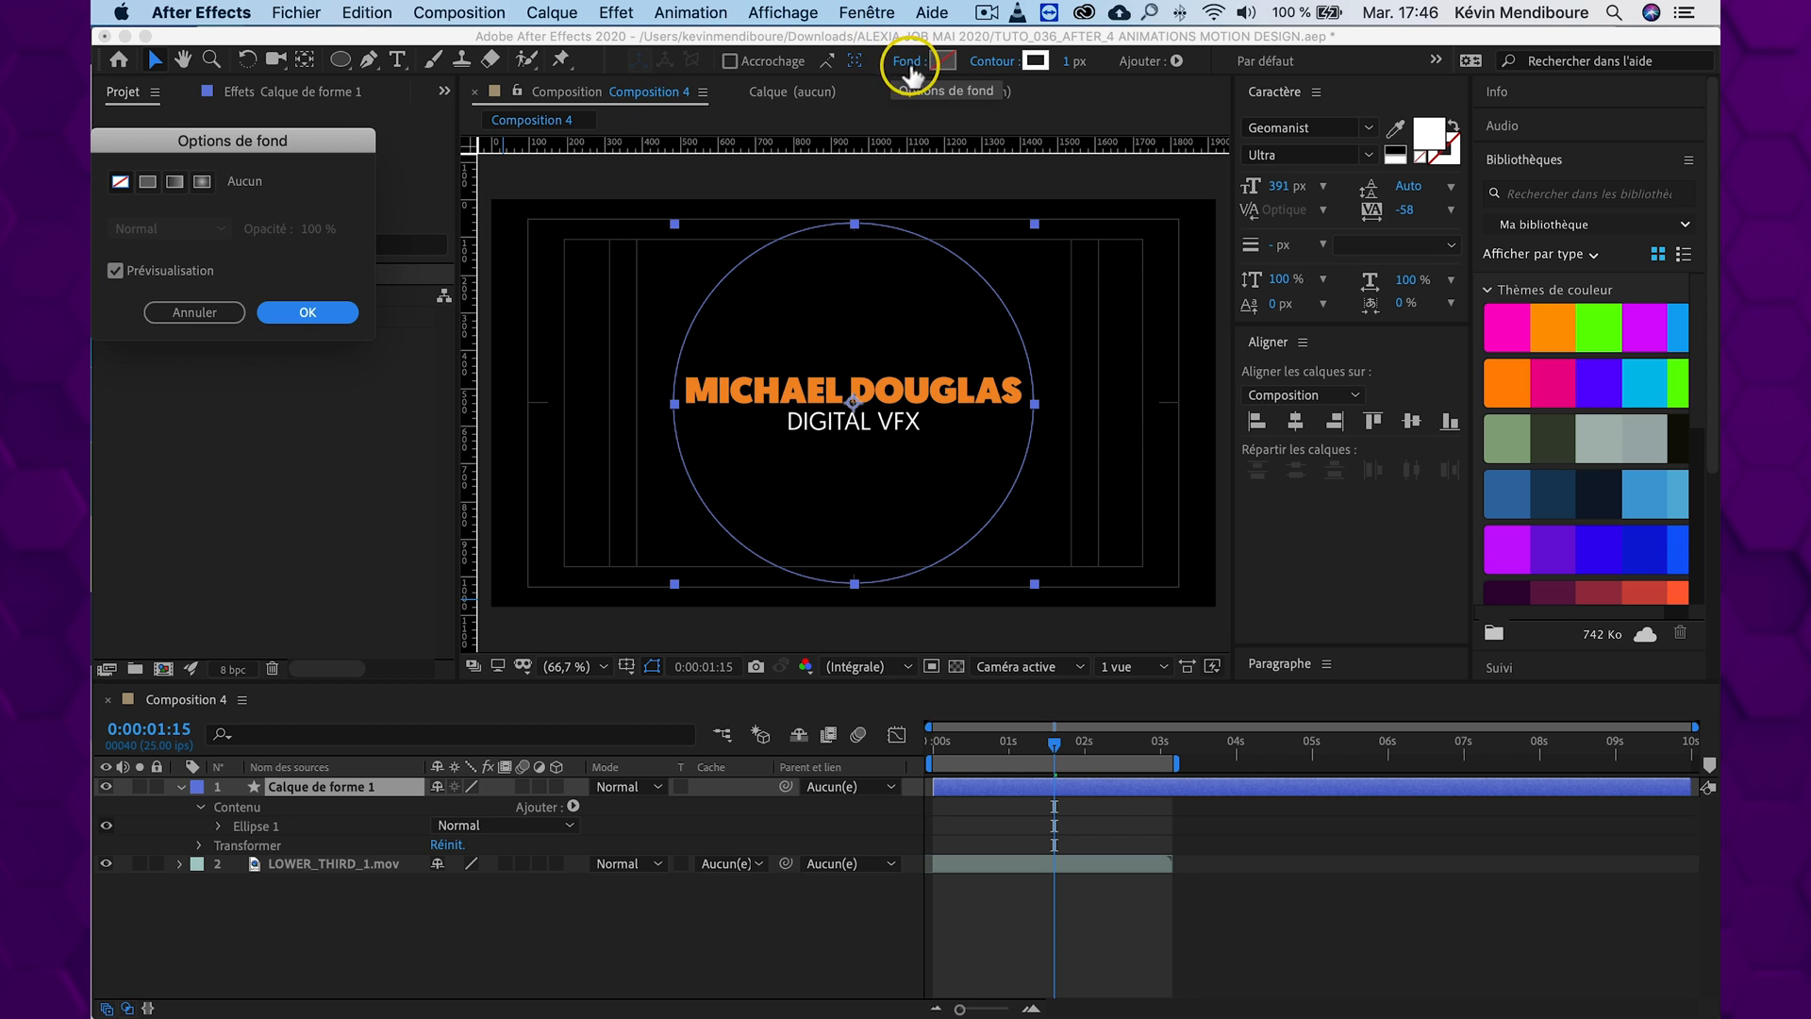
left_click(300, 313)
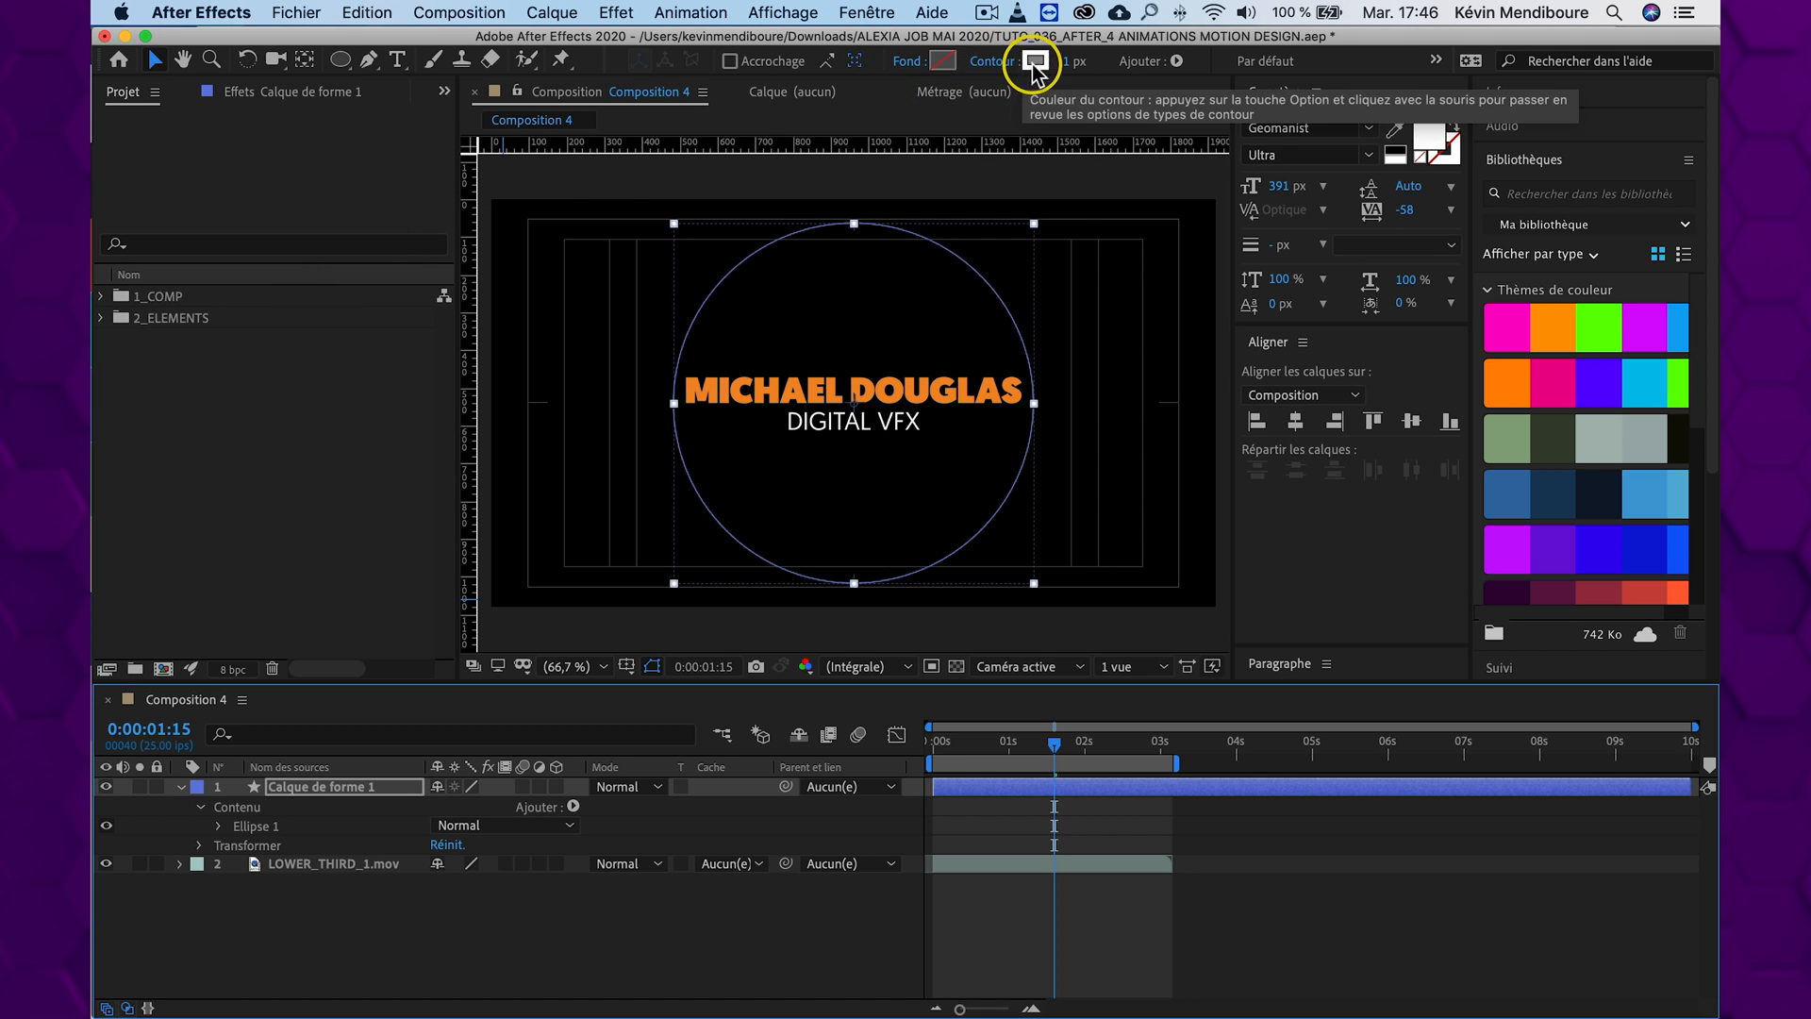
left_click(992, 62)
left_click(300, 312)
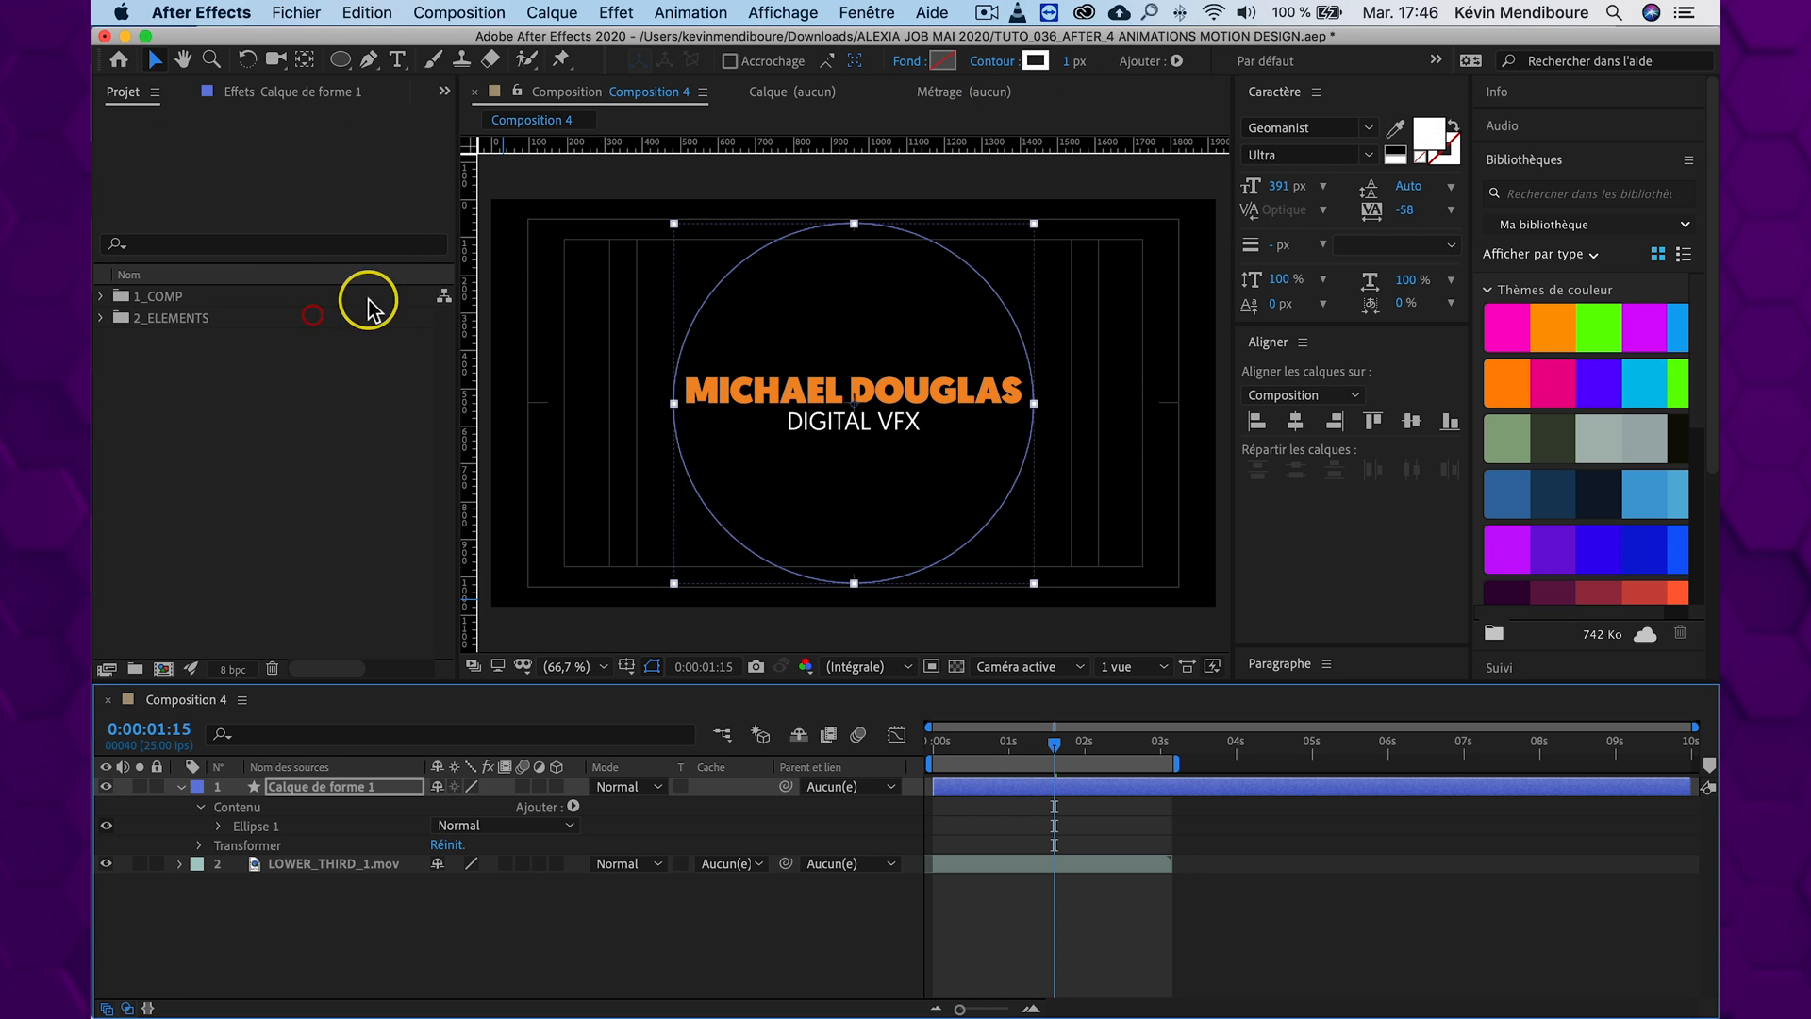
mouse_move(1070, 70)
left_mouse_down()
mouse_move(1116, 59)
mouse_move(1081, 55)
left_mouse_up()
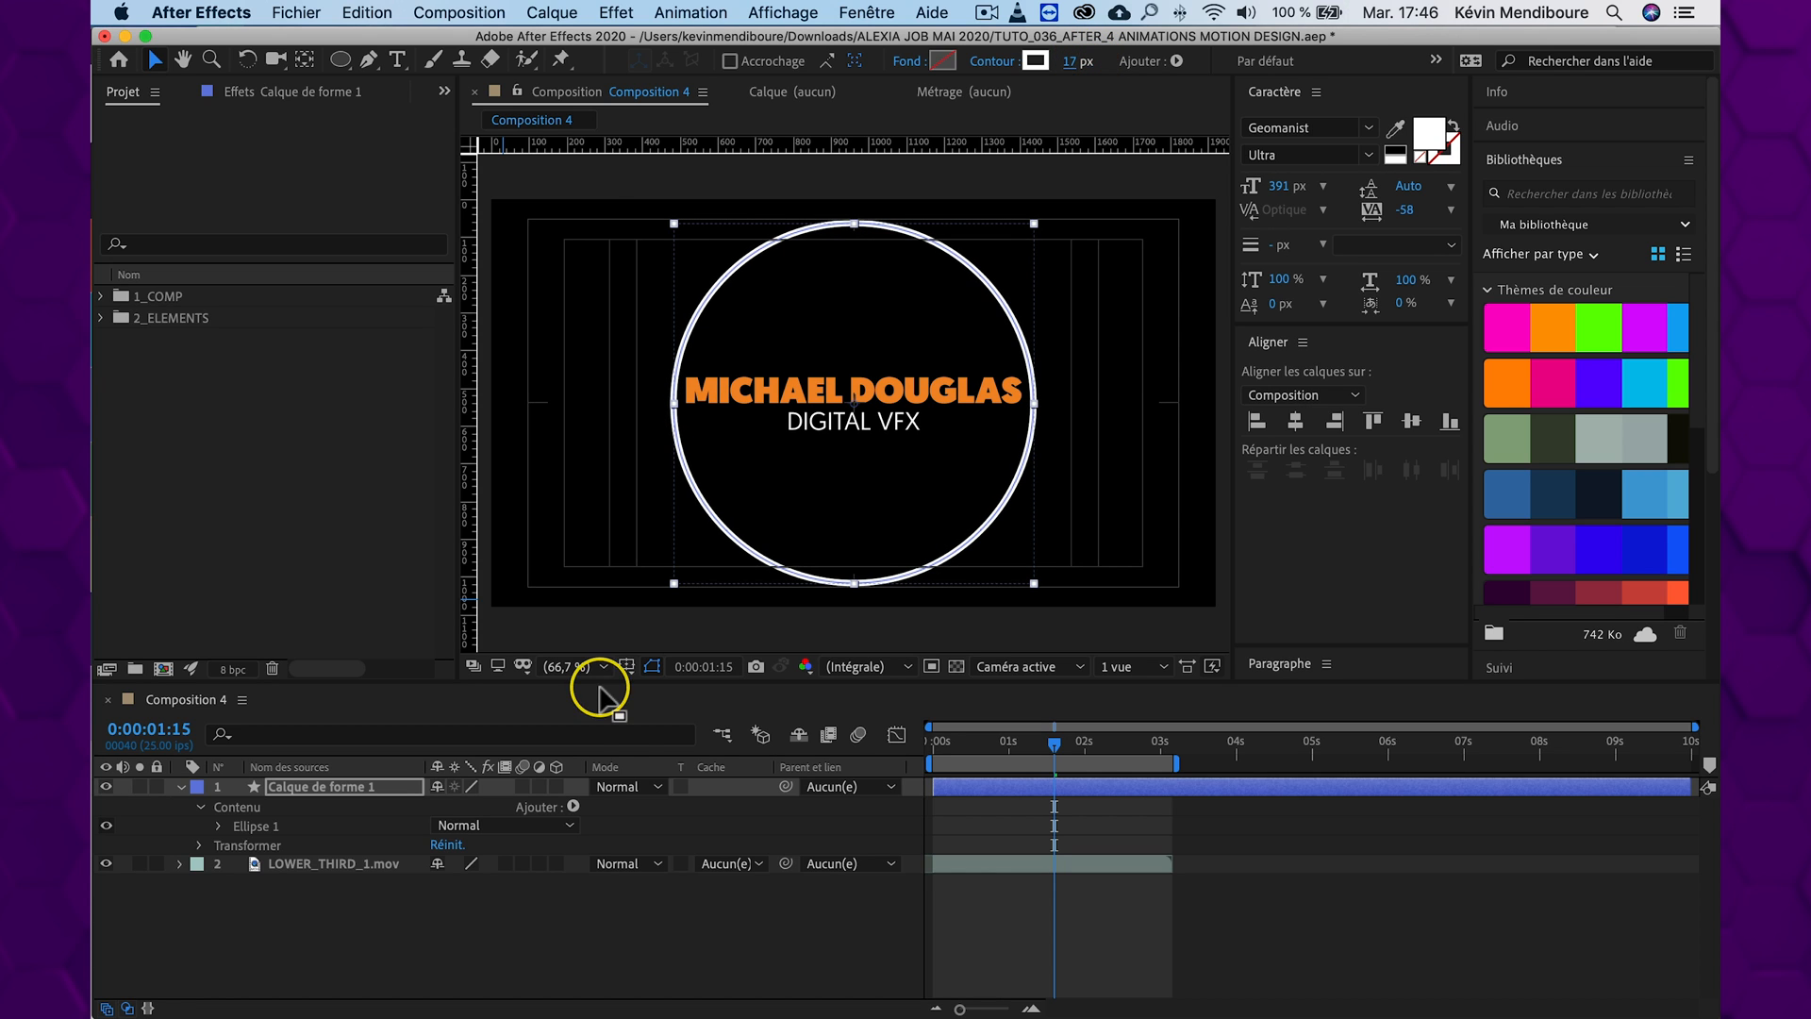
left_click(649, 937)
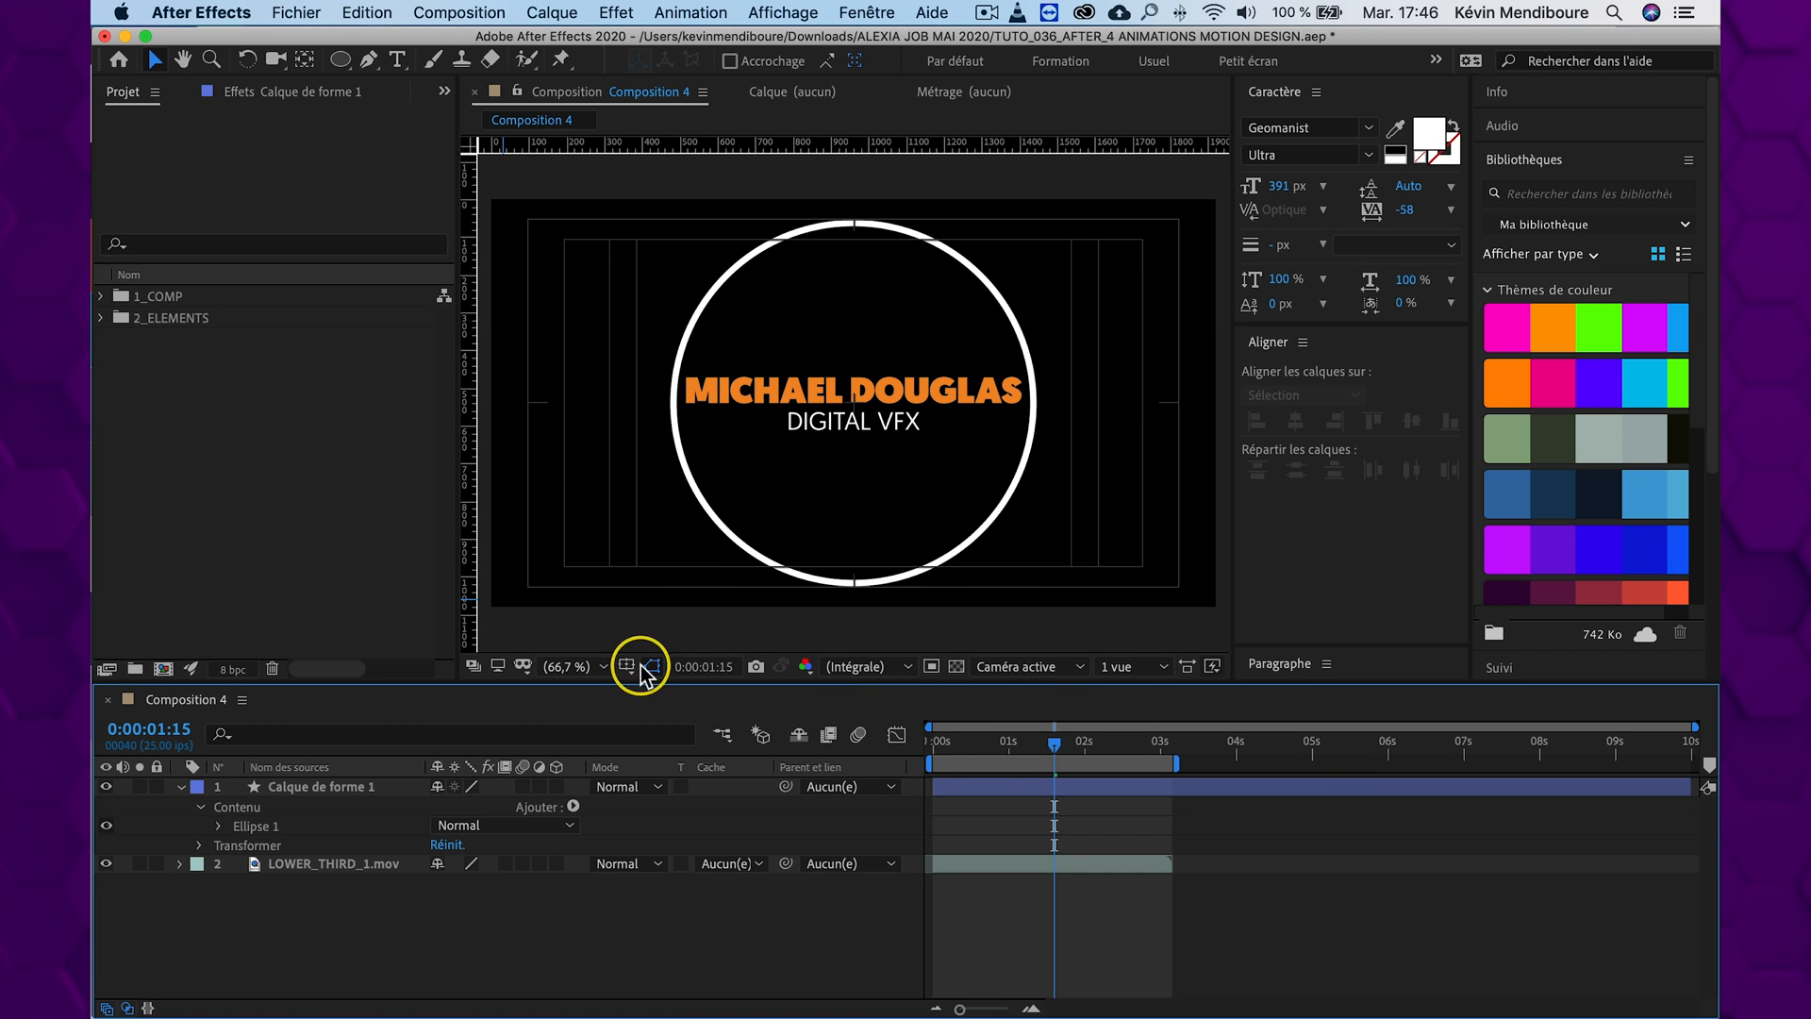
Rename the circle's shape layer as CERCLE INT
left_click(309, 788)
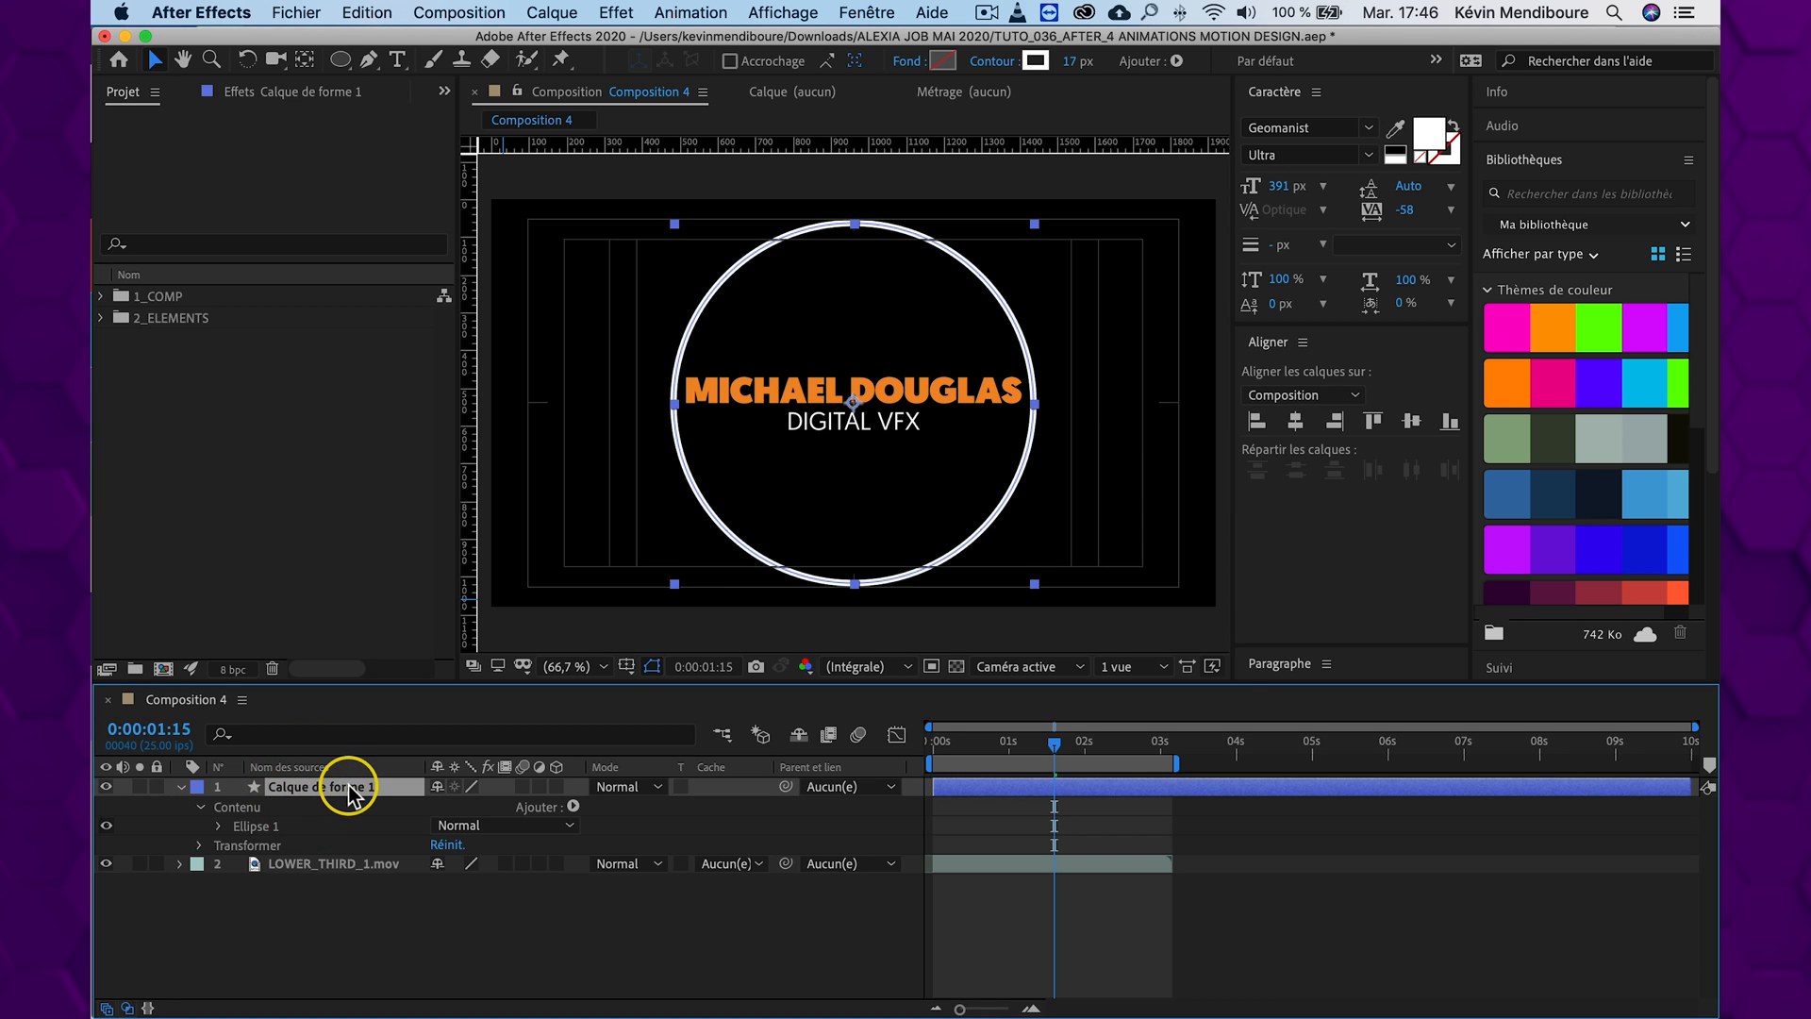
key("Return")
type("CERCLE INT")
key("Return")
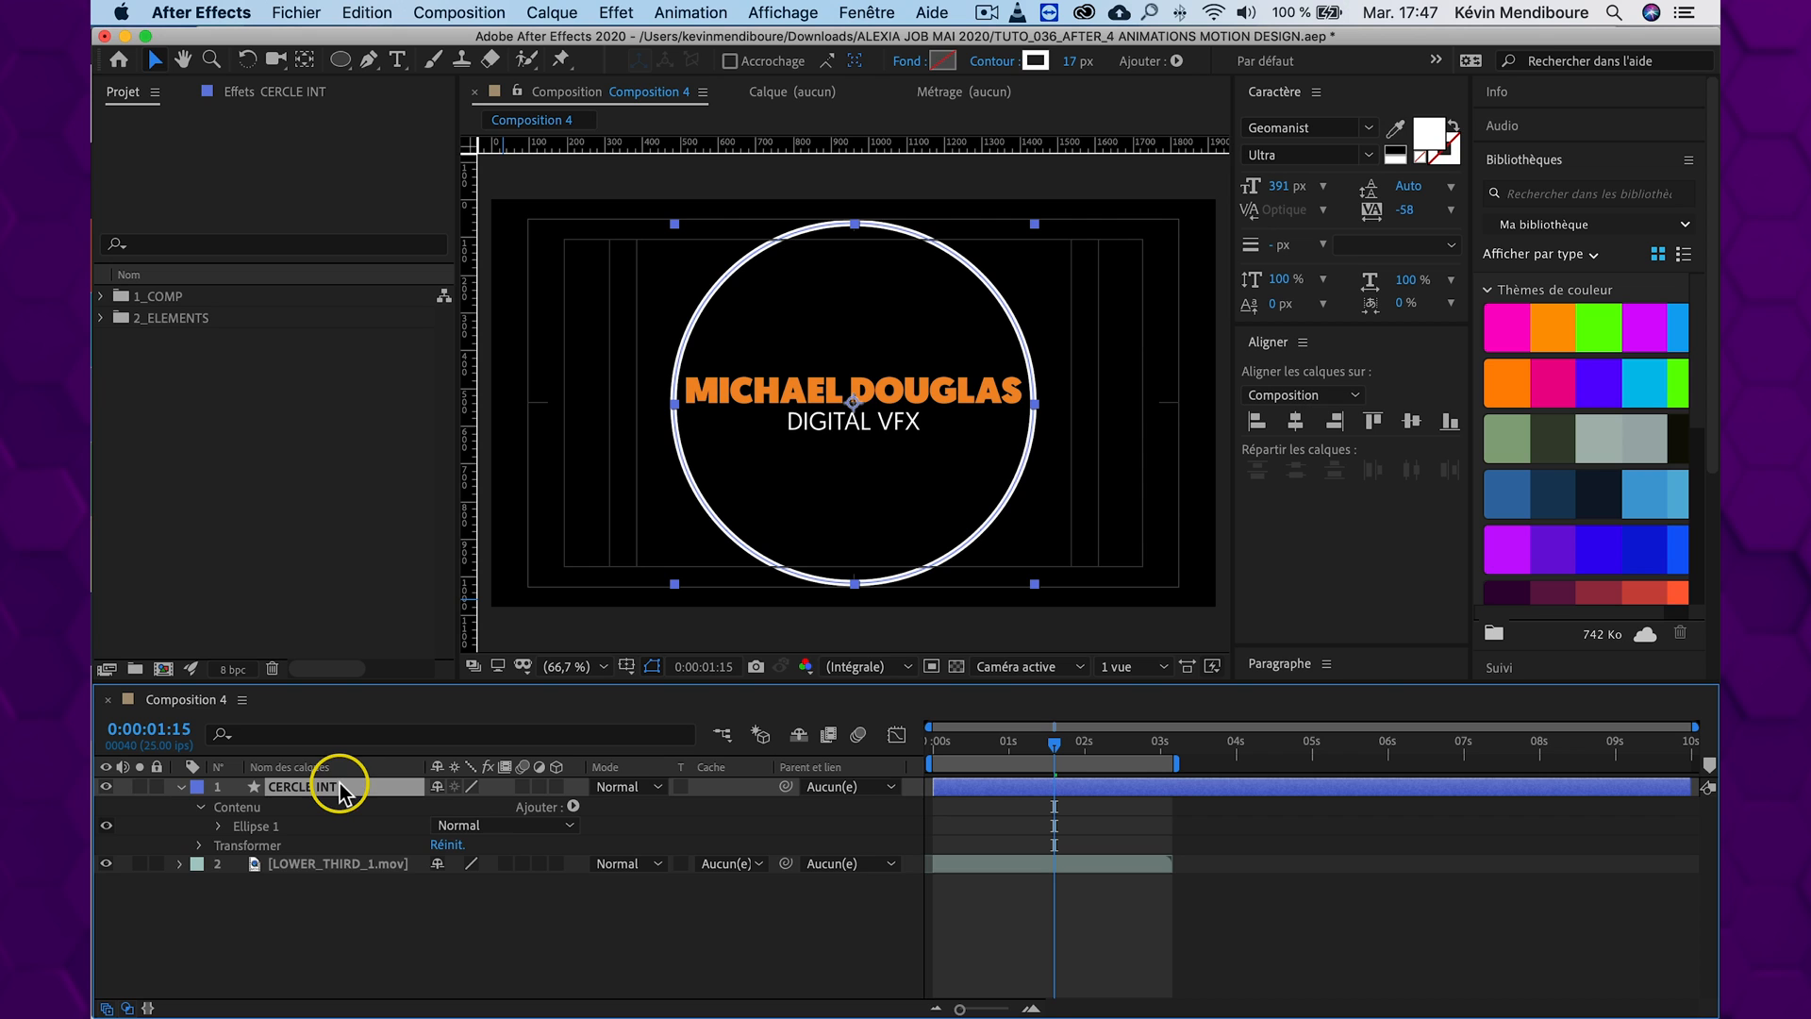
Add Réduire les tracés to the CERCLE INT layer and expand its properties
left_click(574, 806)
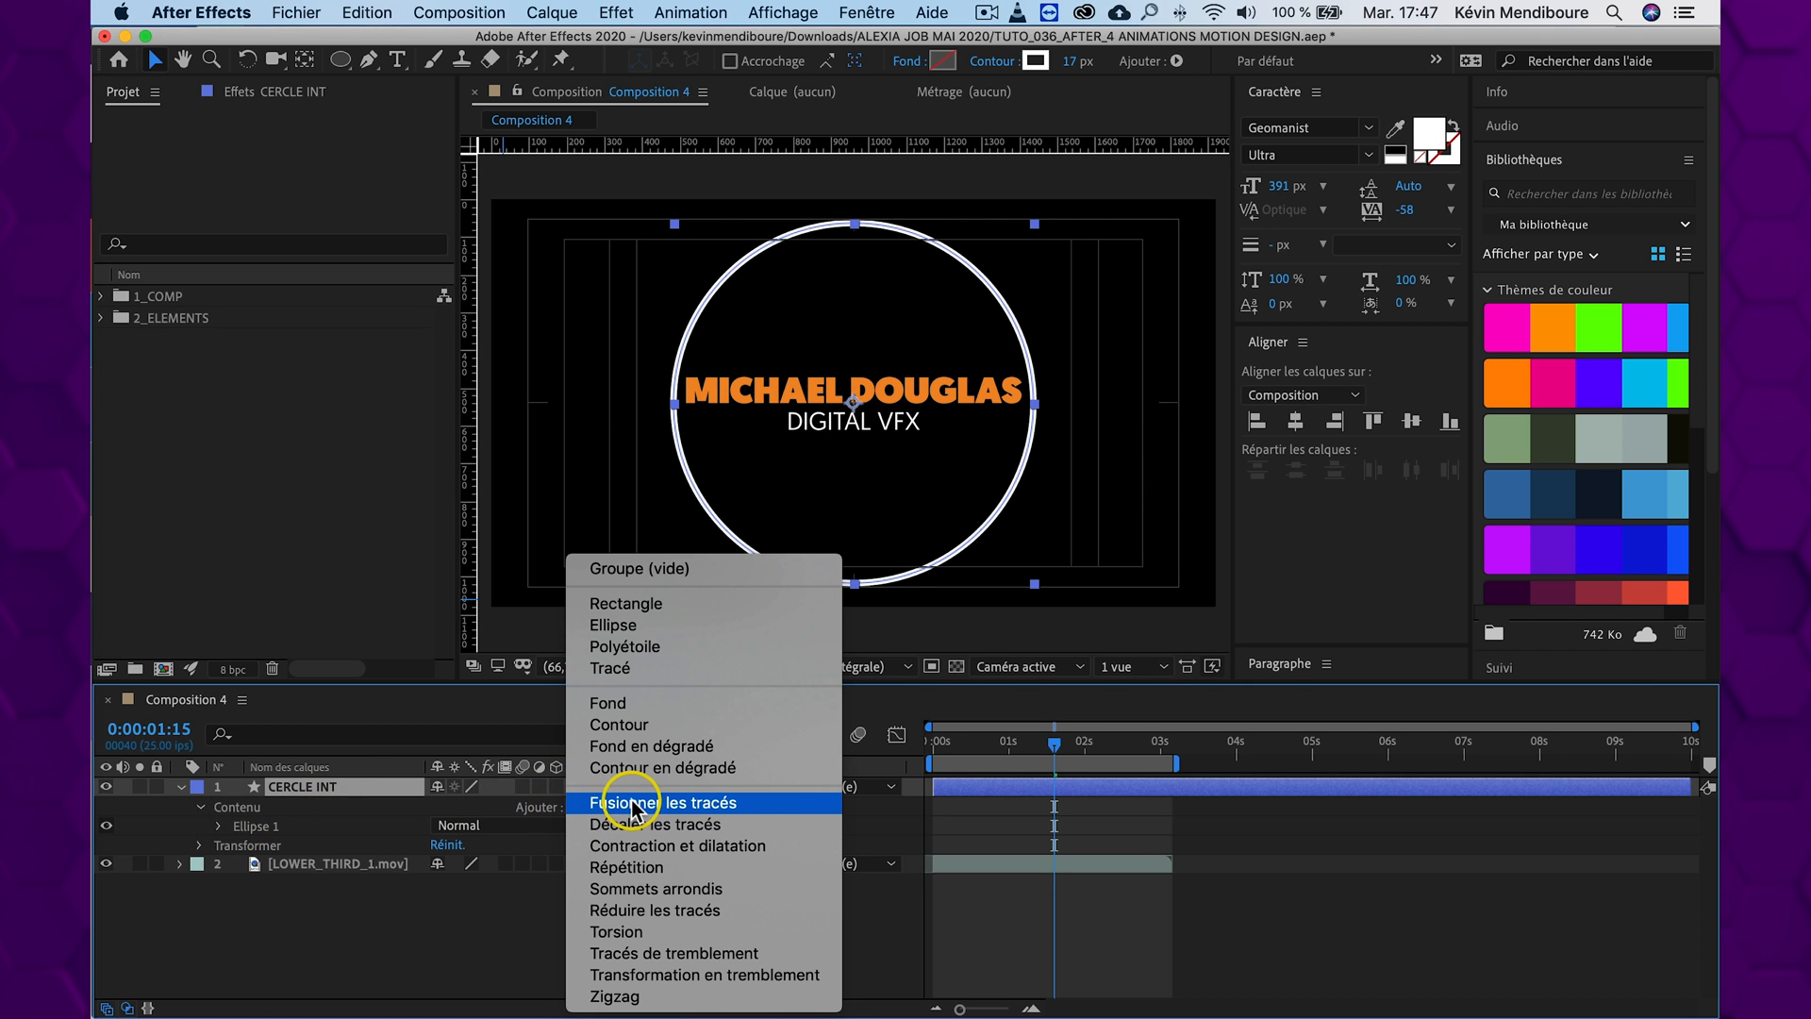
left_click(692, 911)
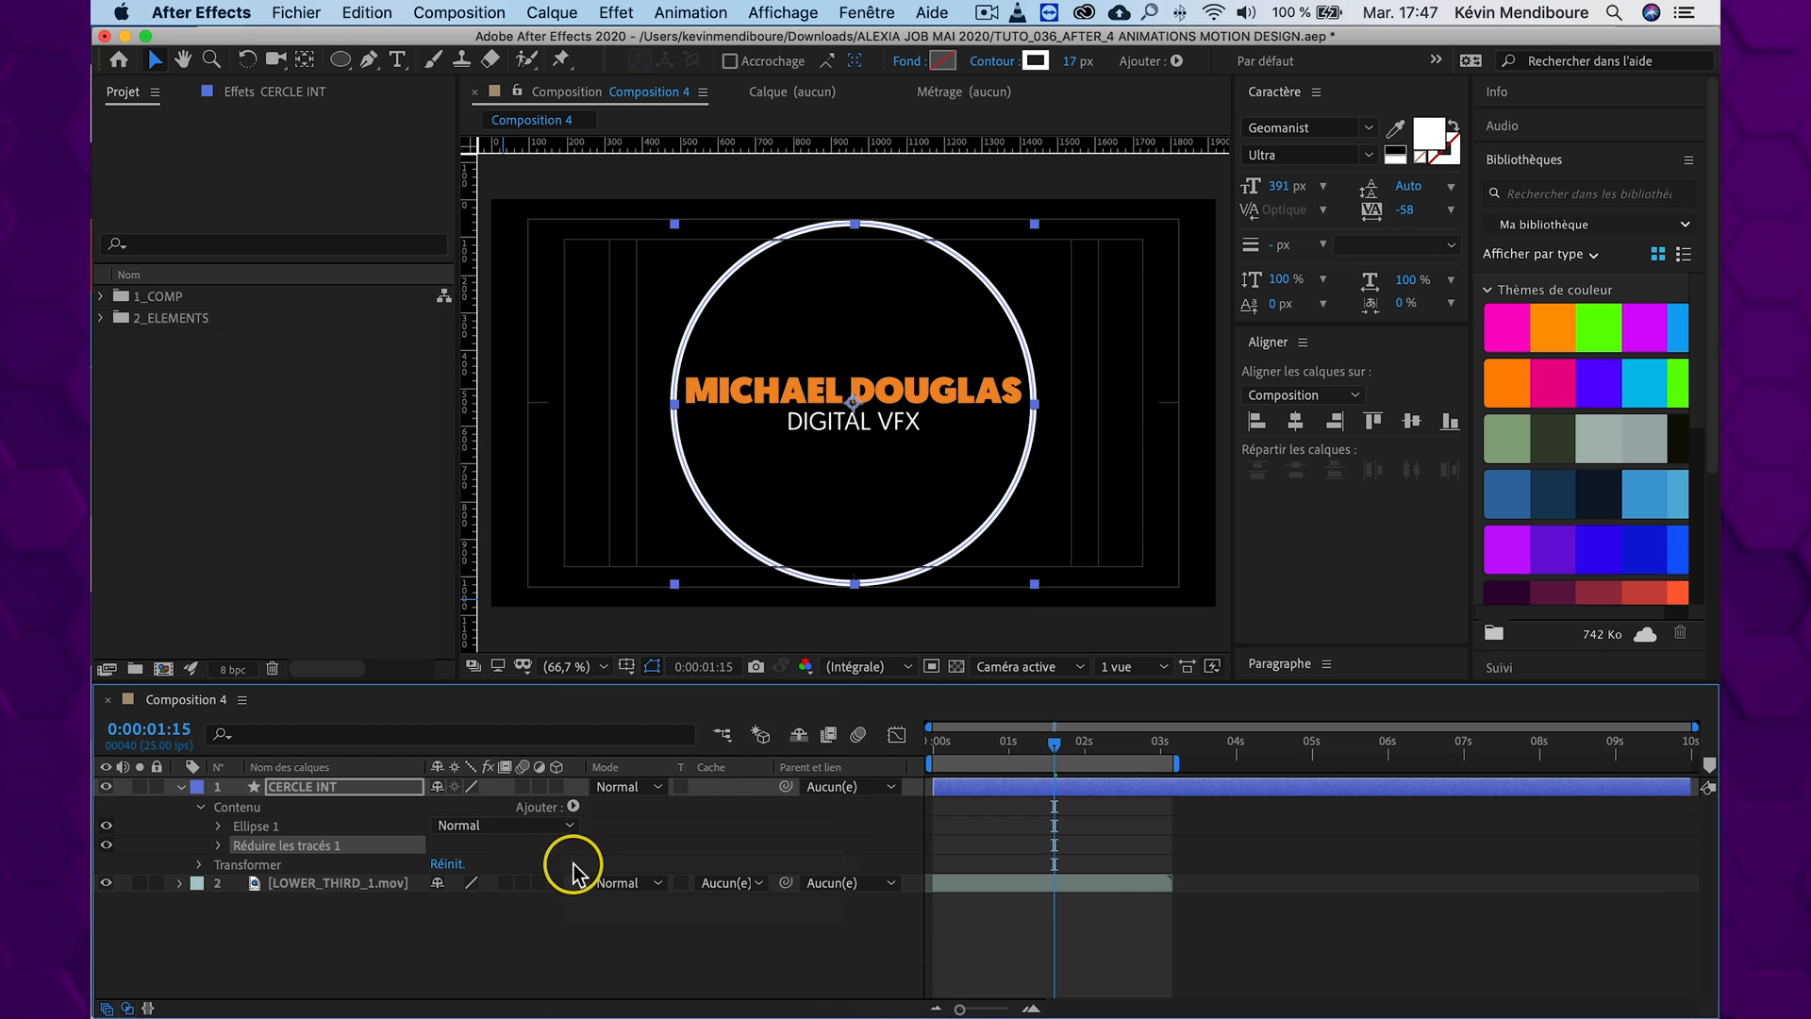
left_click(219, 846)
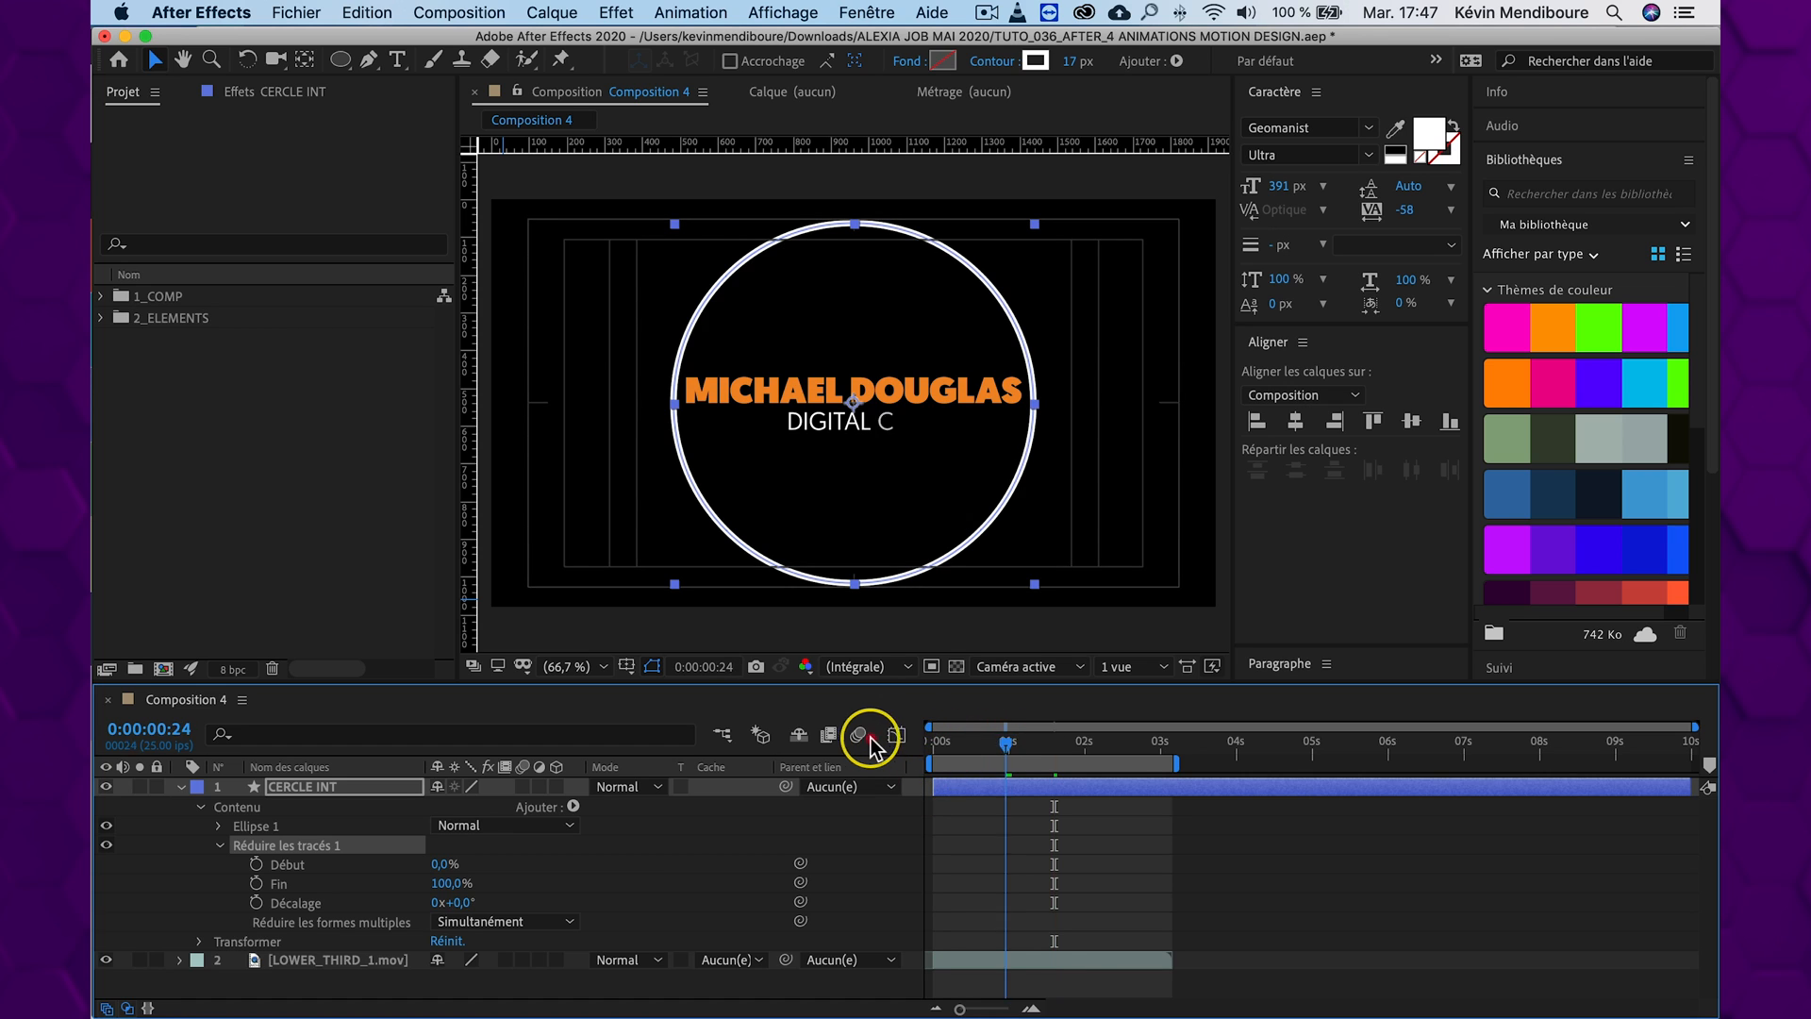
Keyframe both Début and Fin of Réduire les tracés 1 at 0% at 0:00:00:00
key("Home")
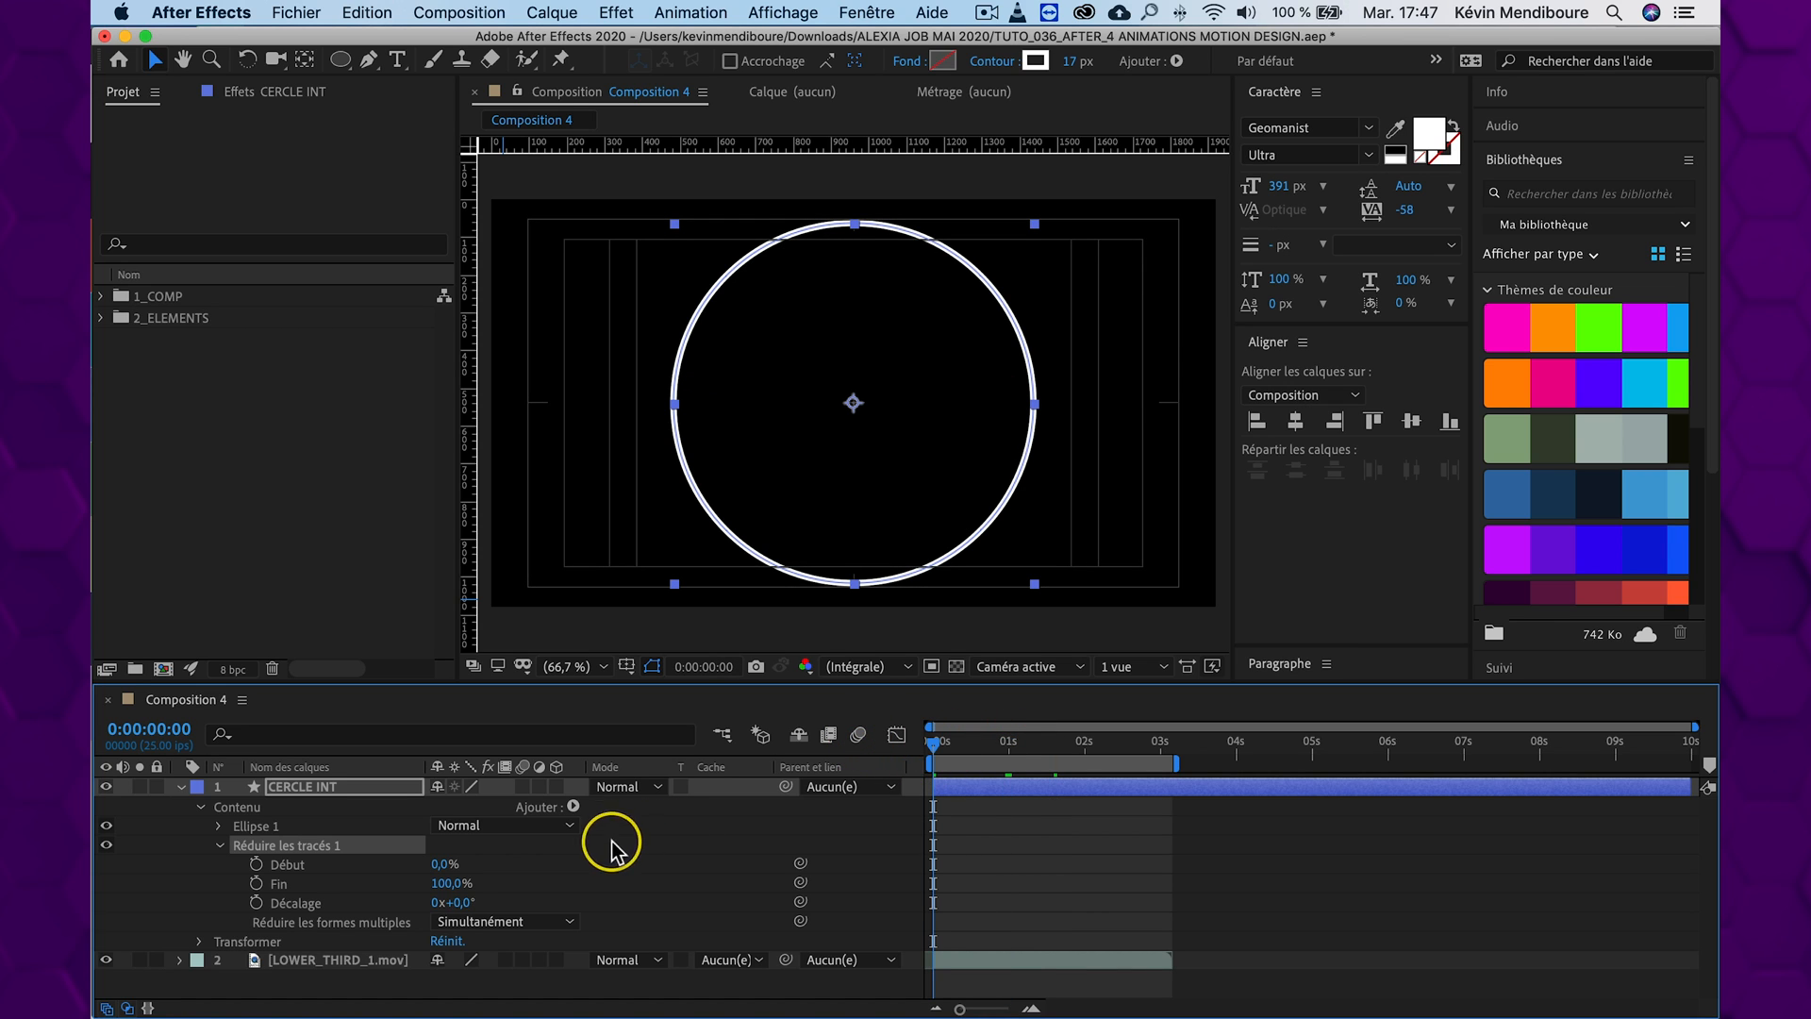
left_click(256, 864)
left_click(256, 884)
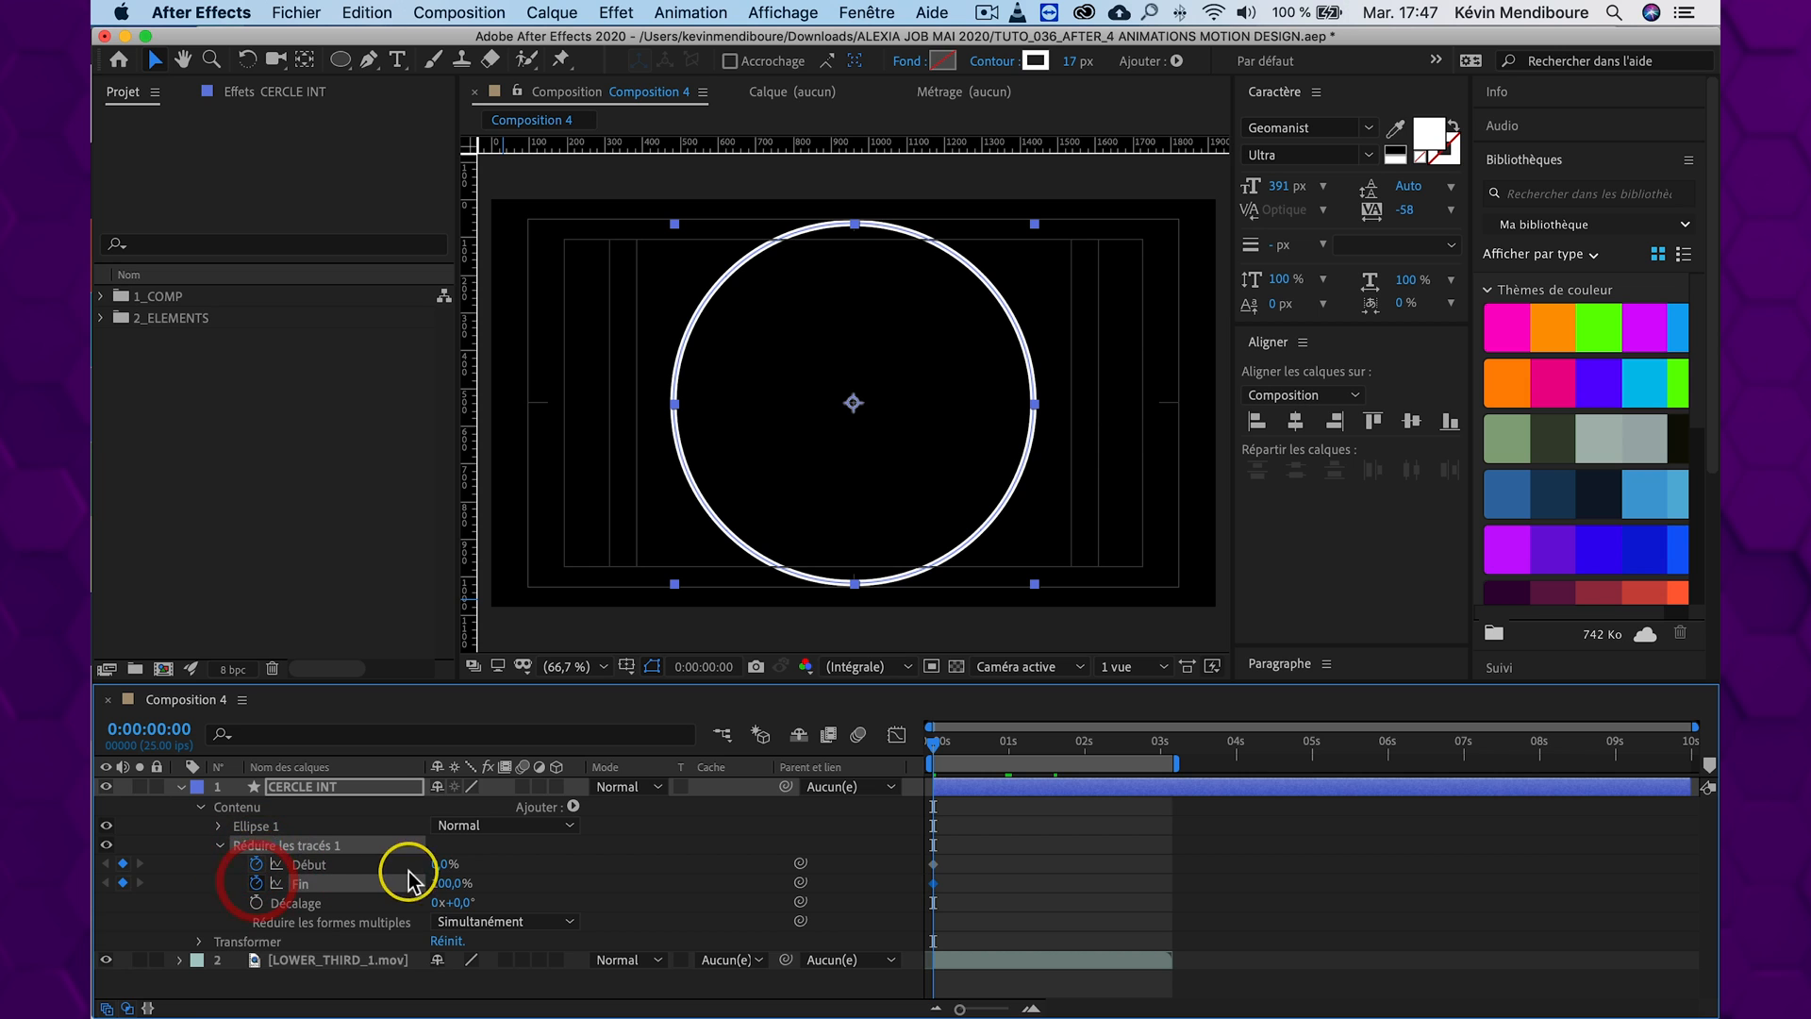
type("0")
key("shift+Return")
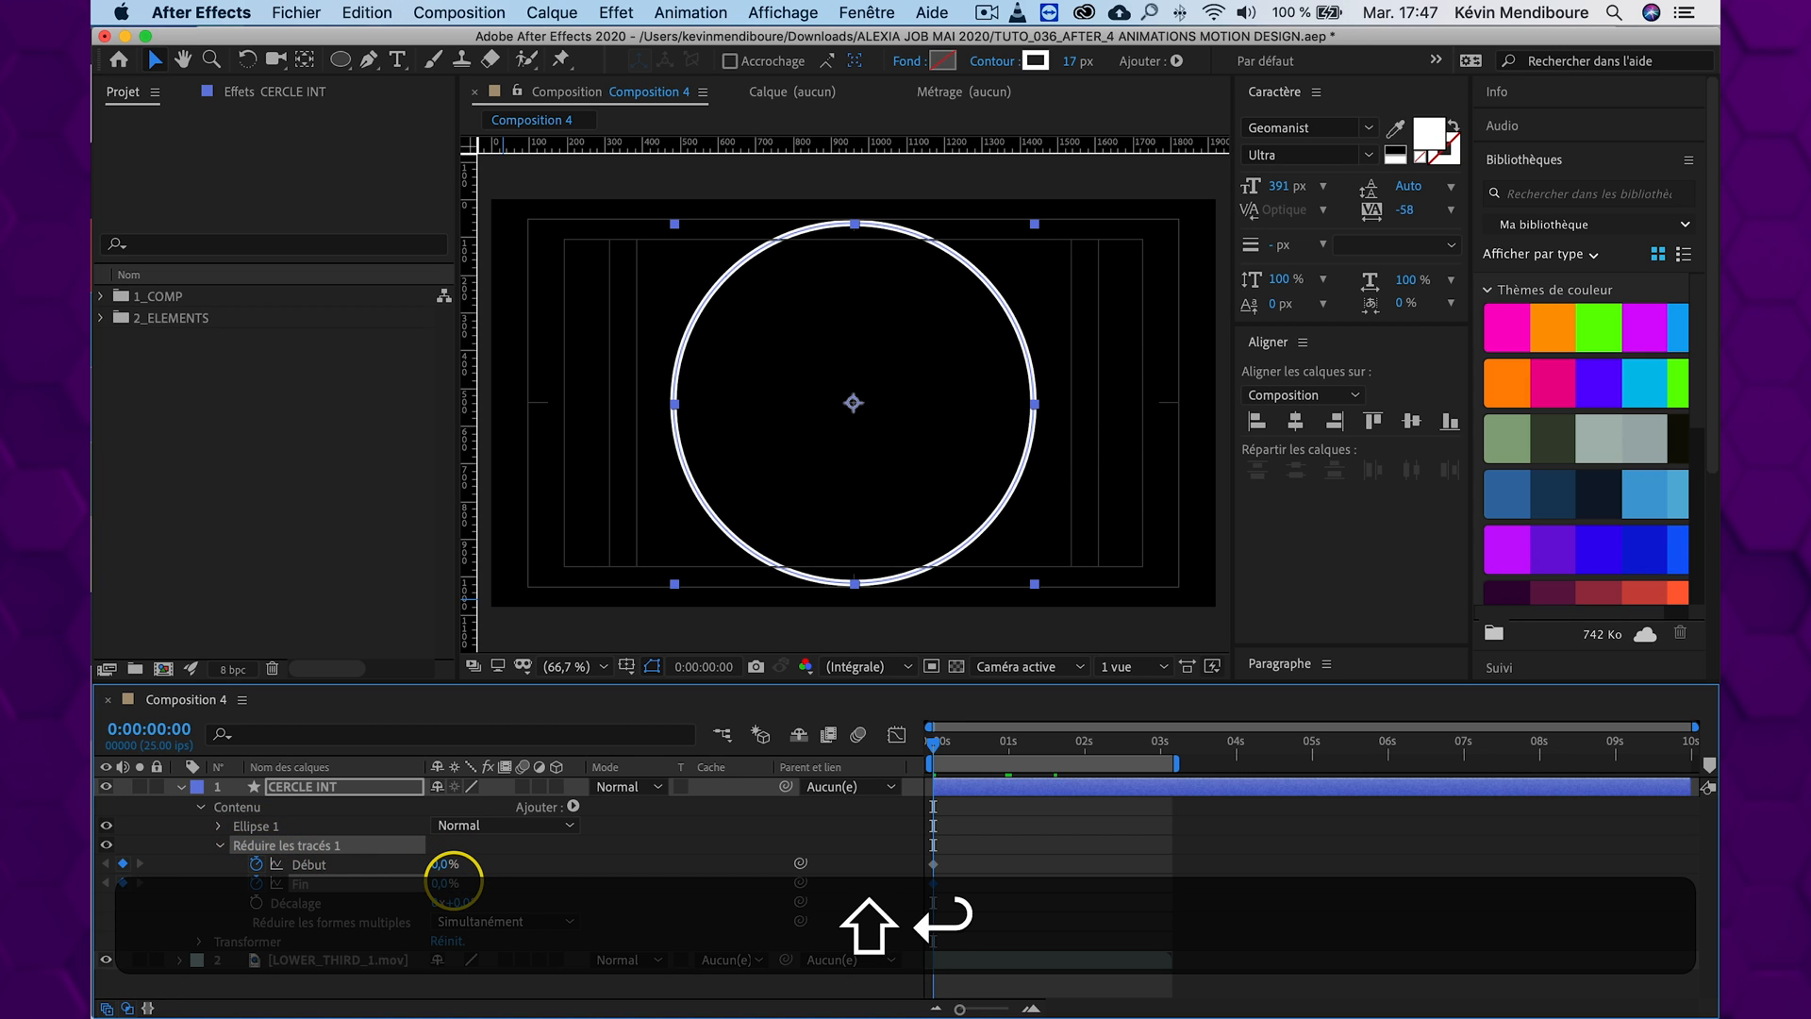
Set both Début and Fin to 100% at 0:00:00:12
left_click_drag(938, 750, 971, 751)
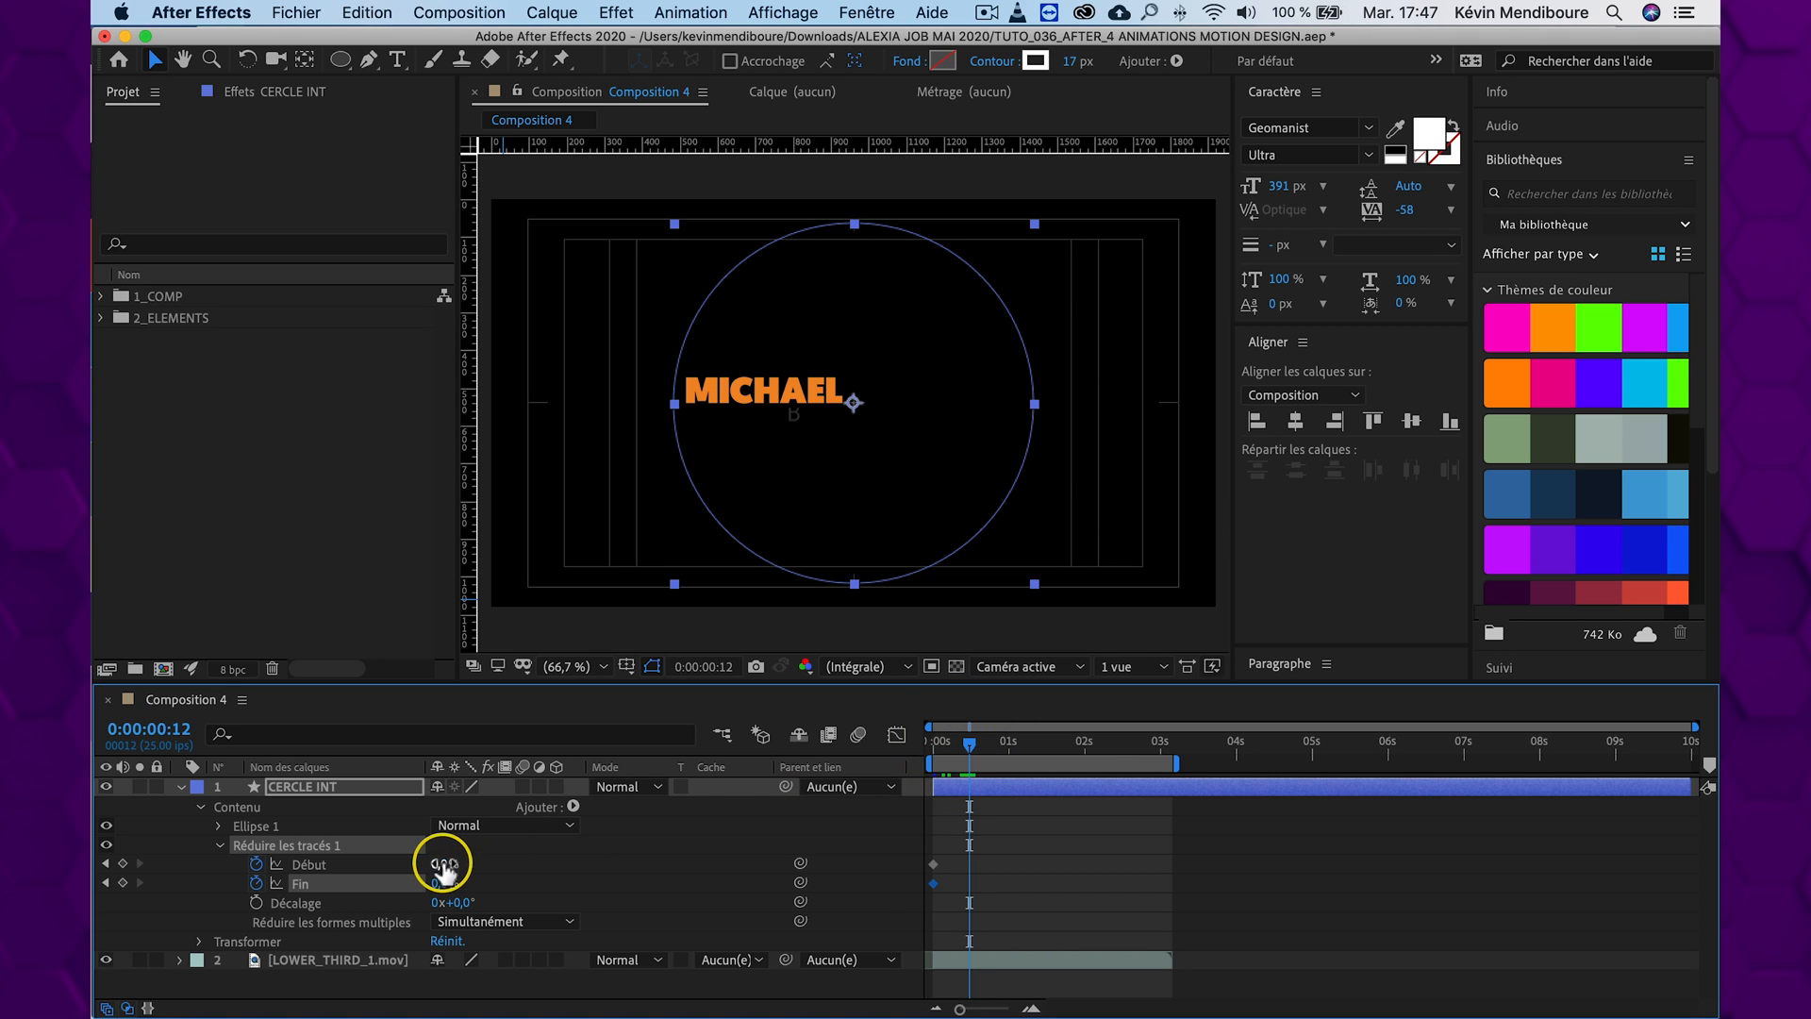
type("100")
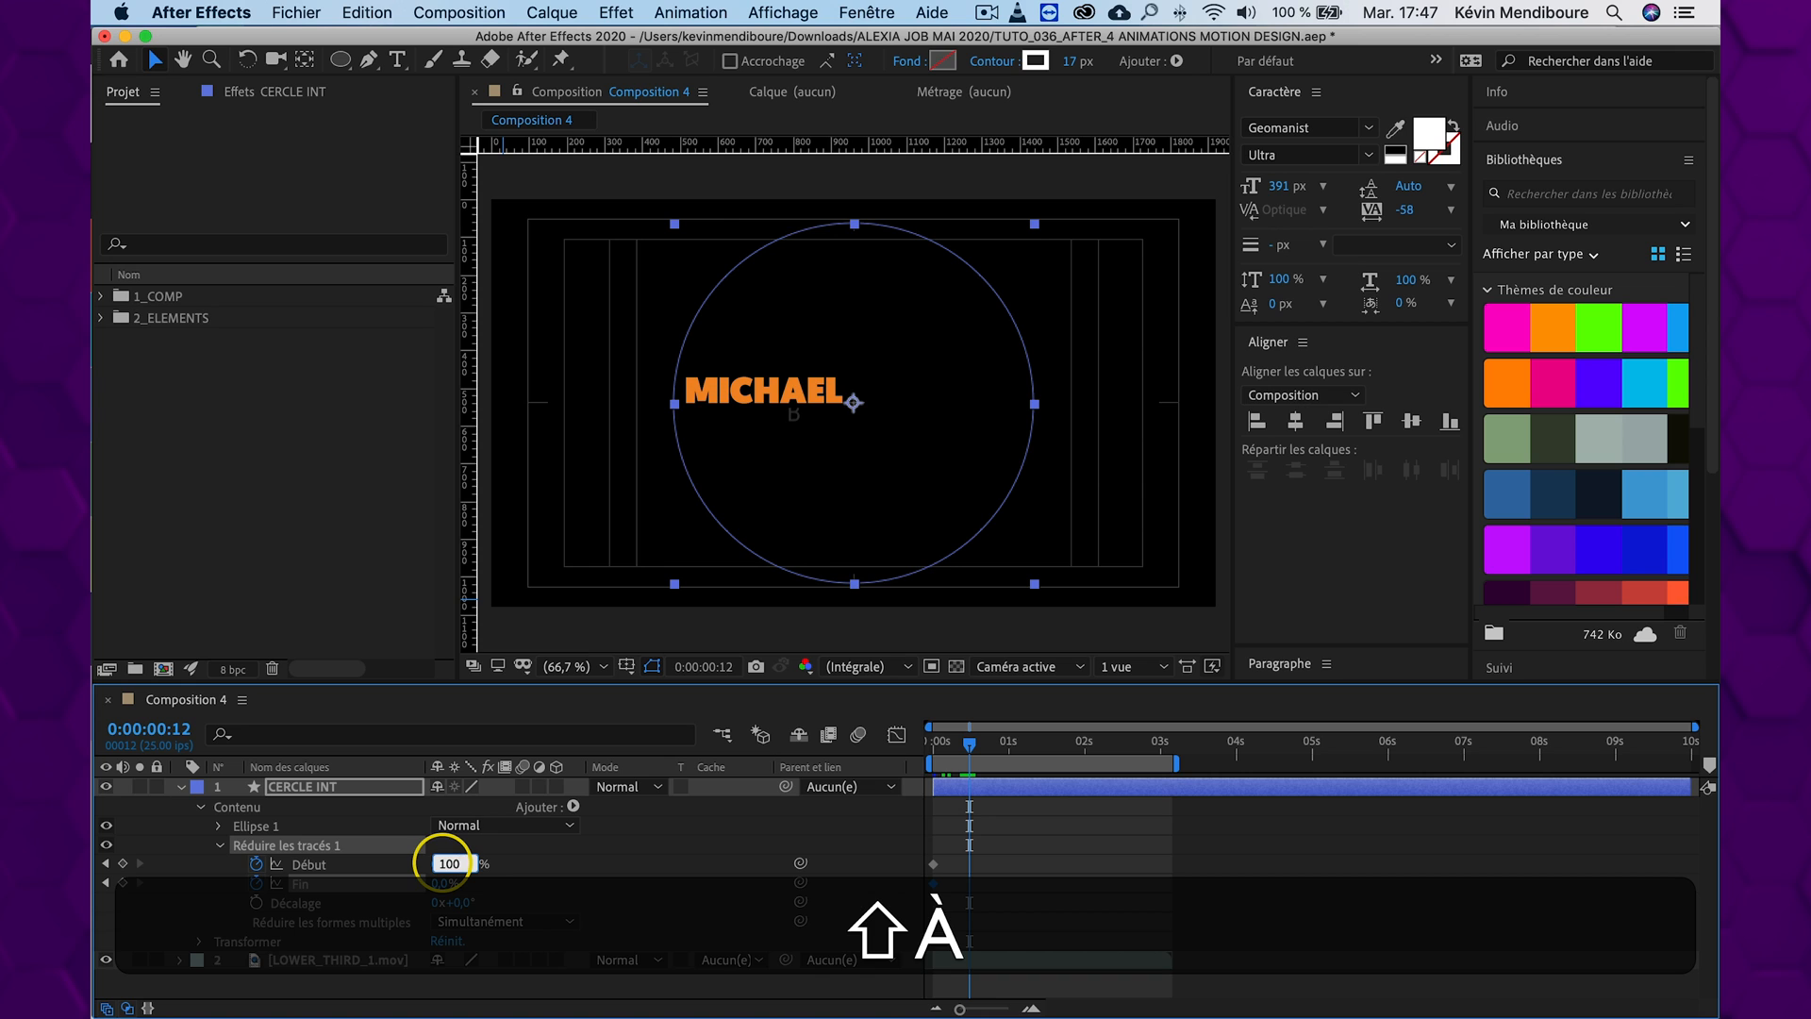
key("shift+Return")
left_click(446, 884)
type("100")
key("shift+Return")
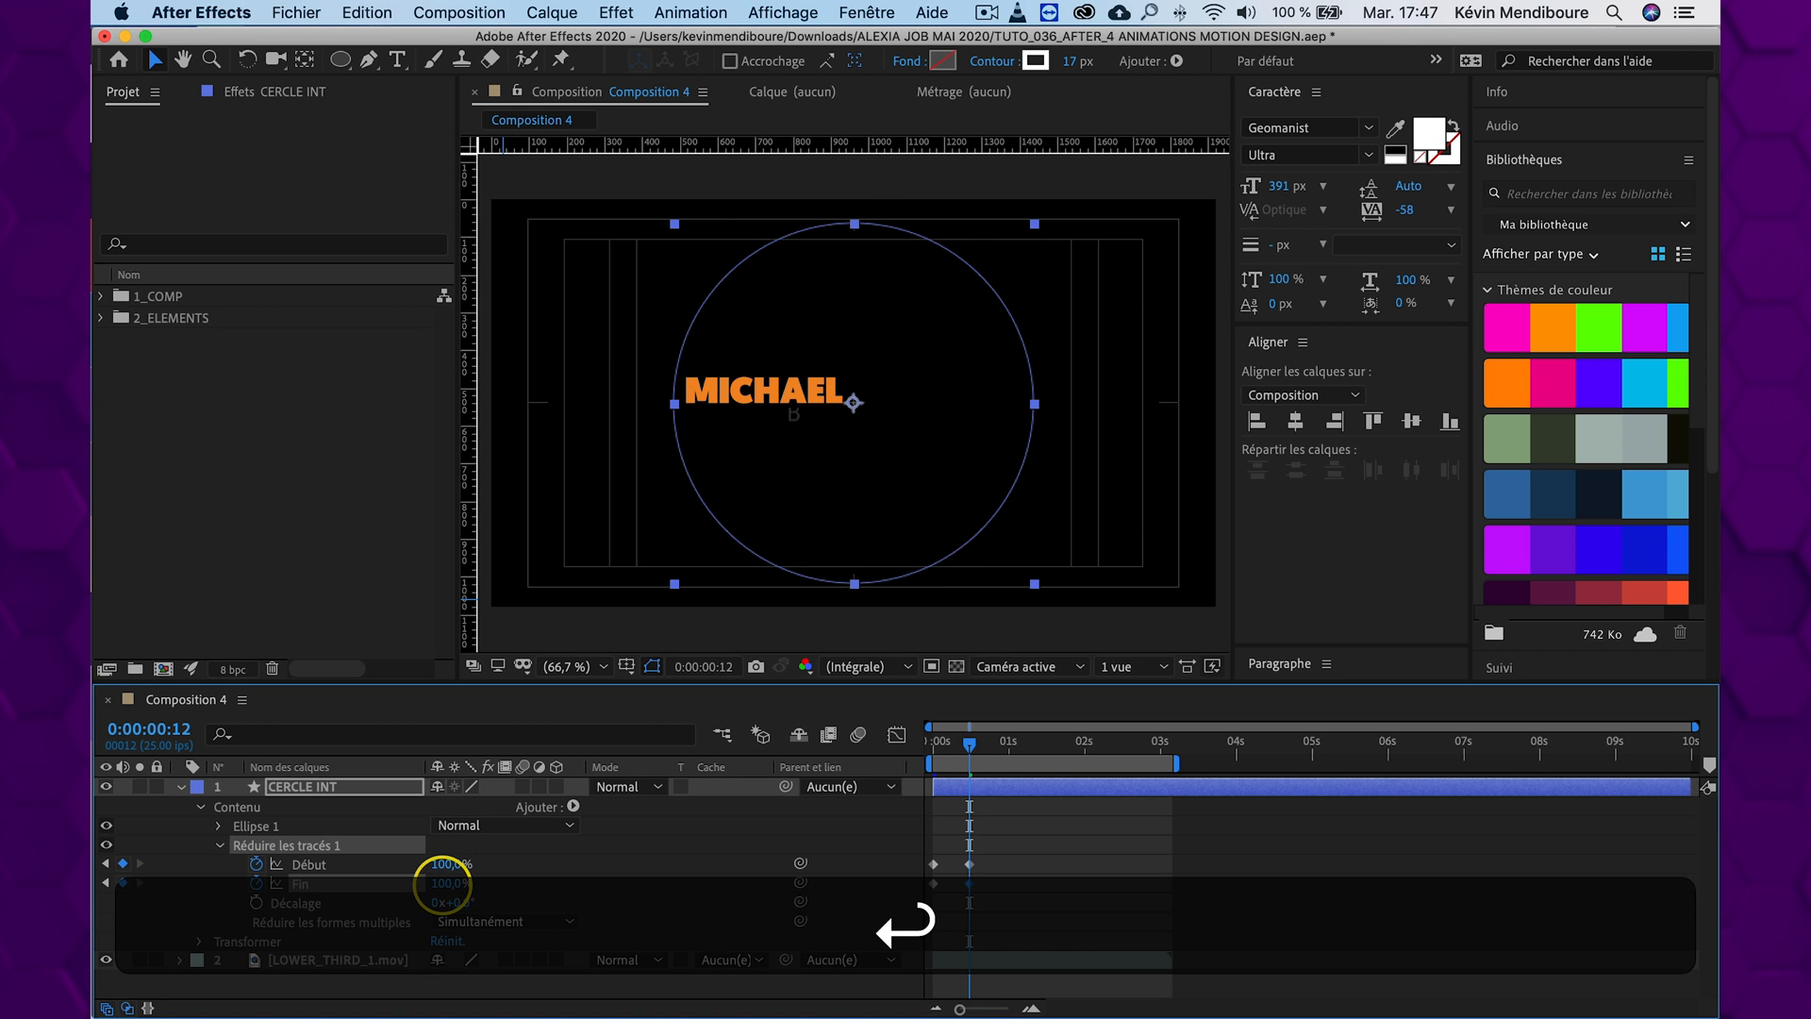
Delay both Fin keyframes by about one frame relative to Début and preview the circle animation
key("equal")
left_click_drag(1052, 880, 942, 883)
left_click(929, 745)
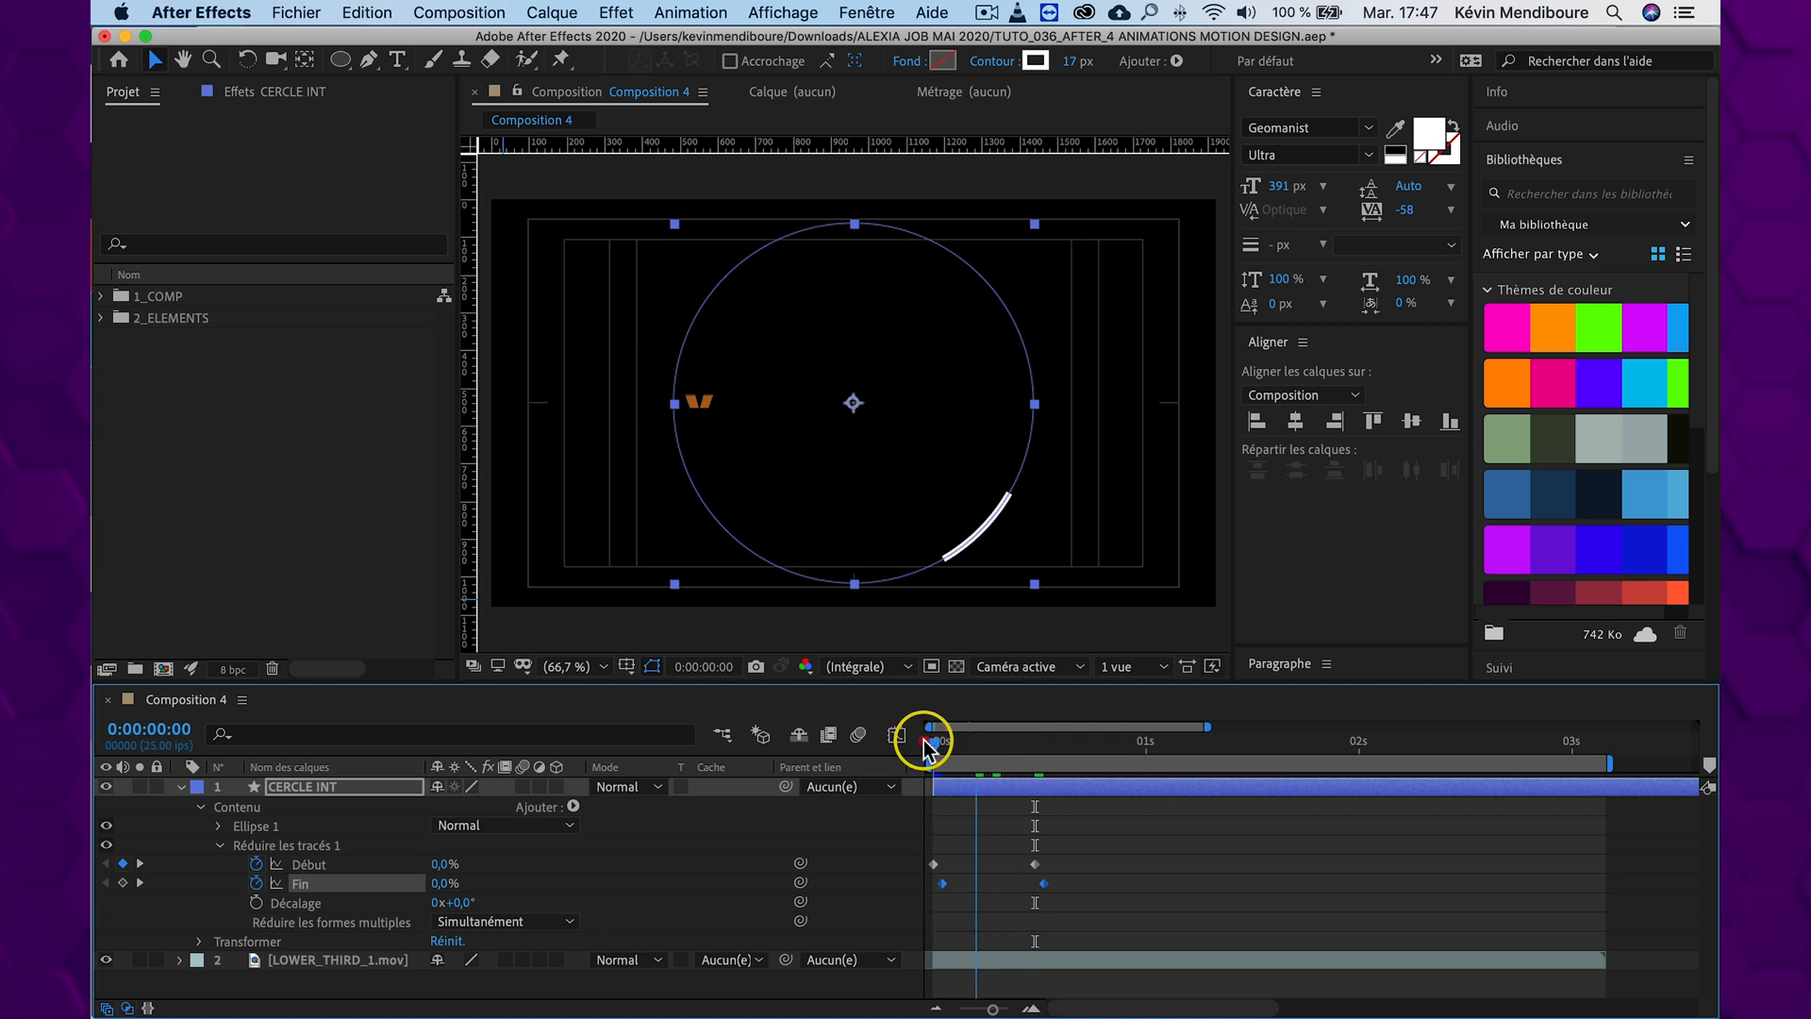
key("space")
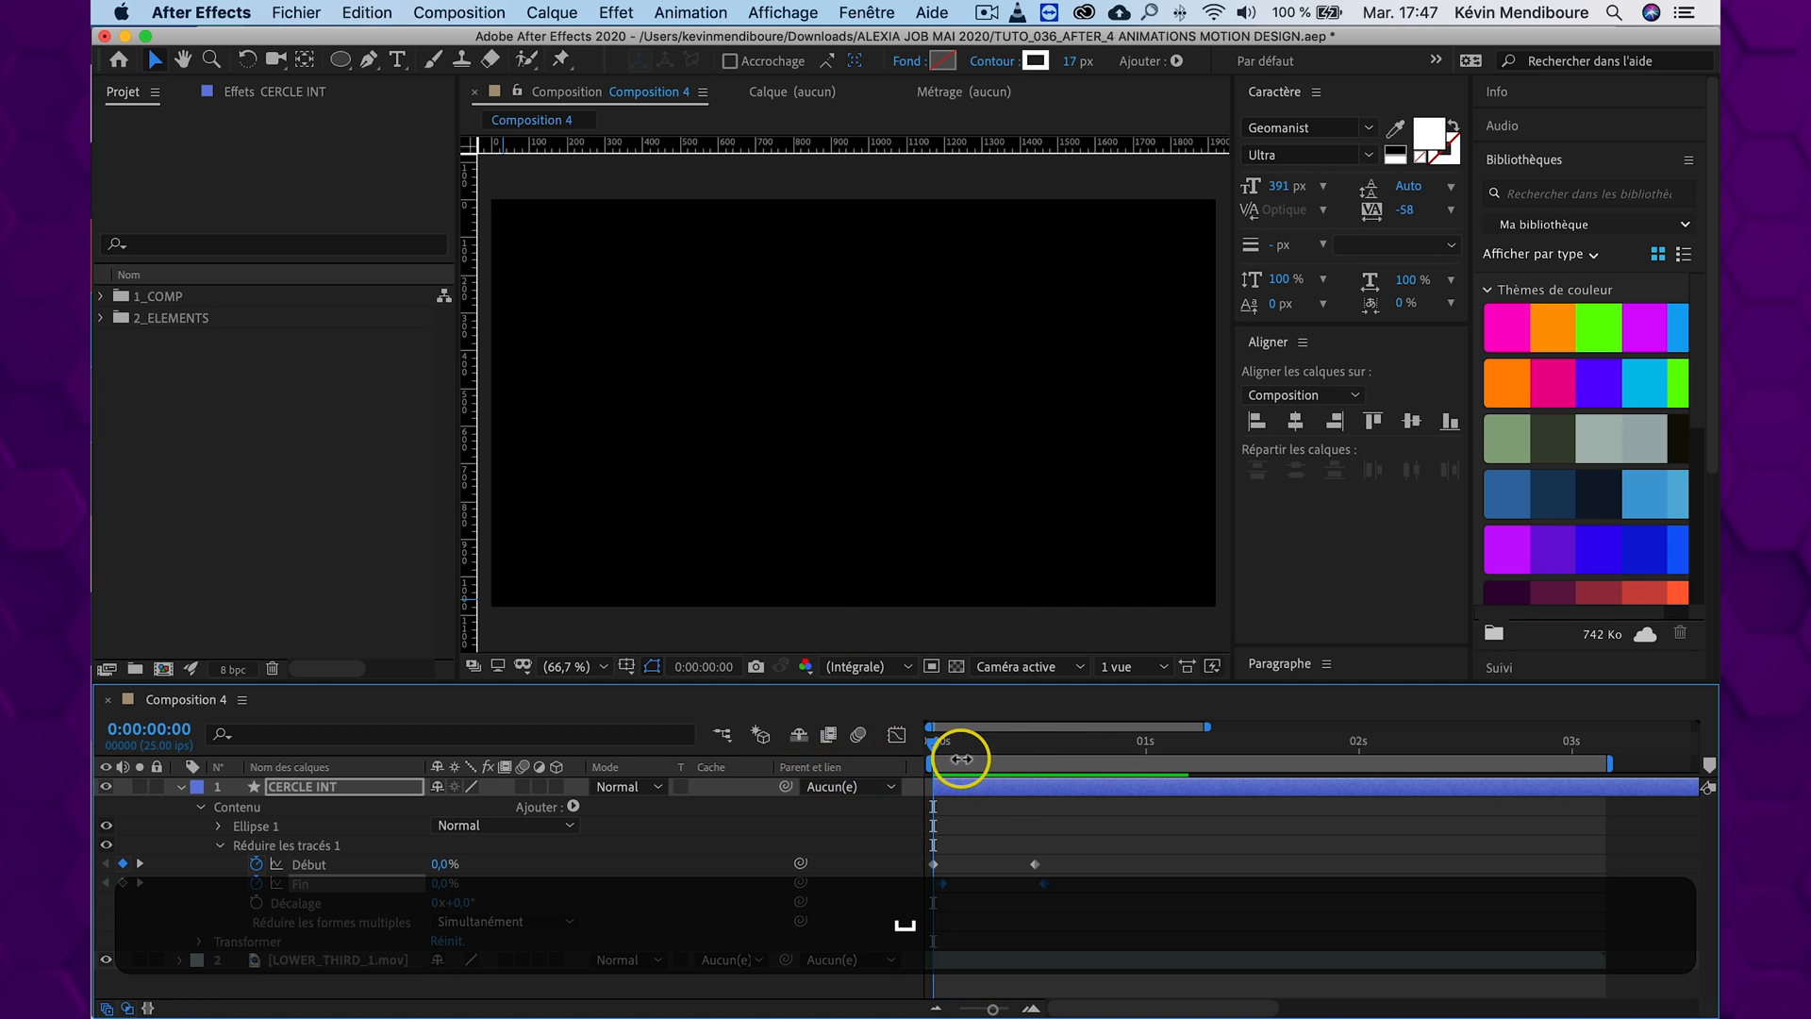
key("space")
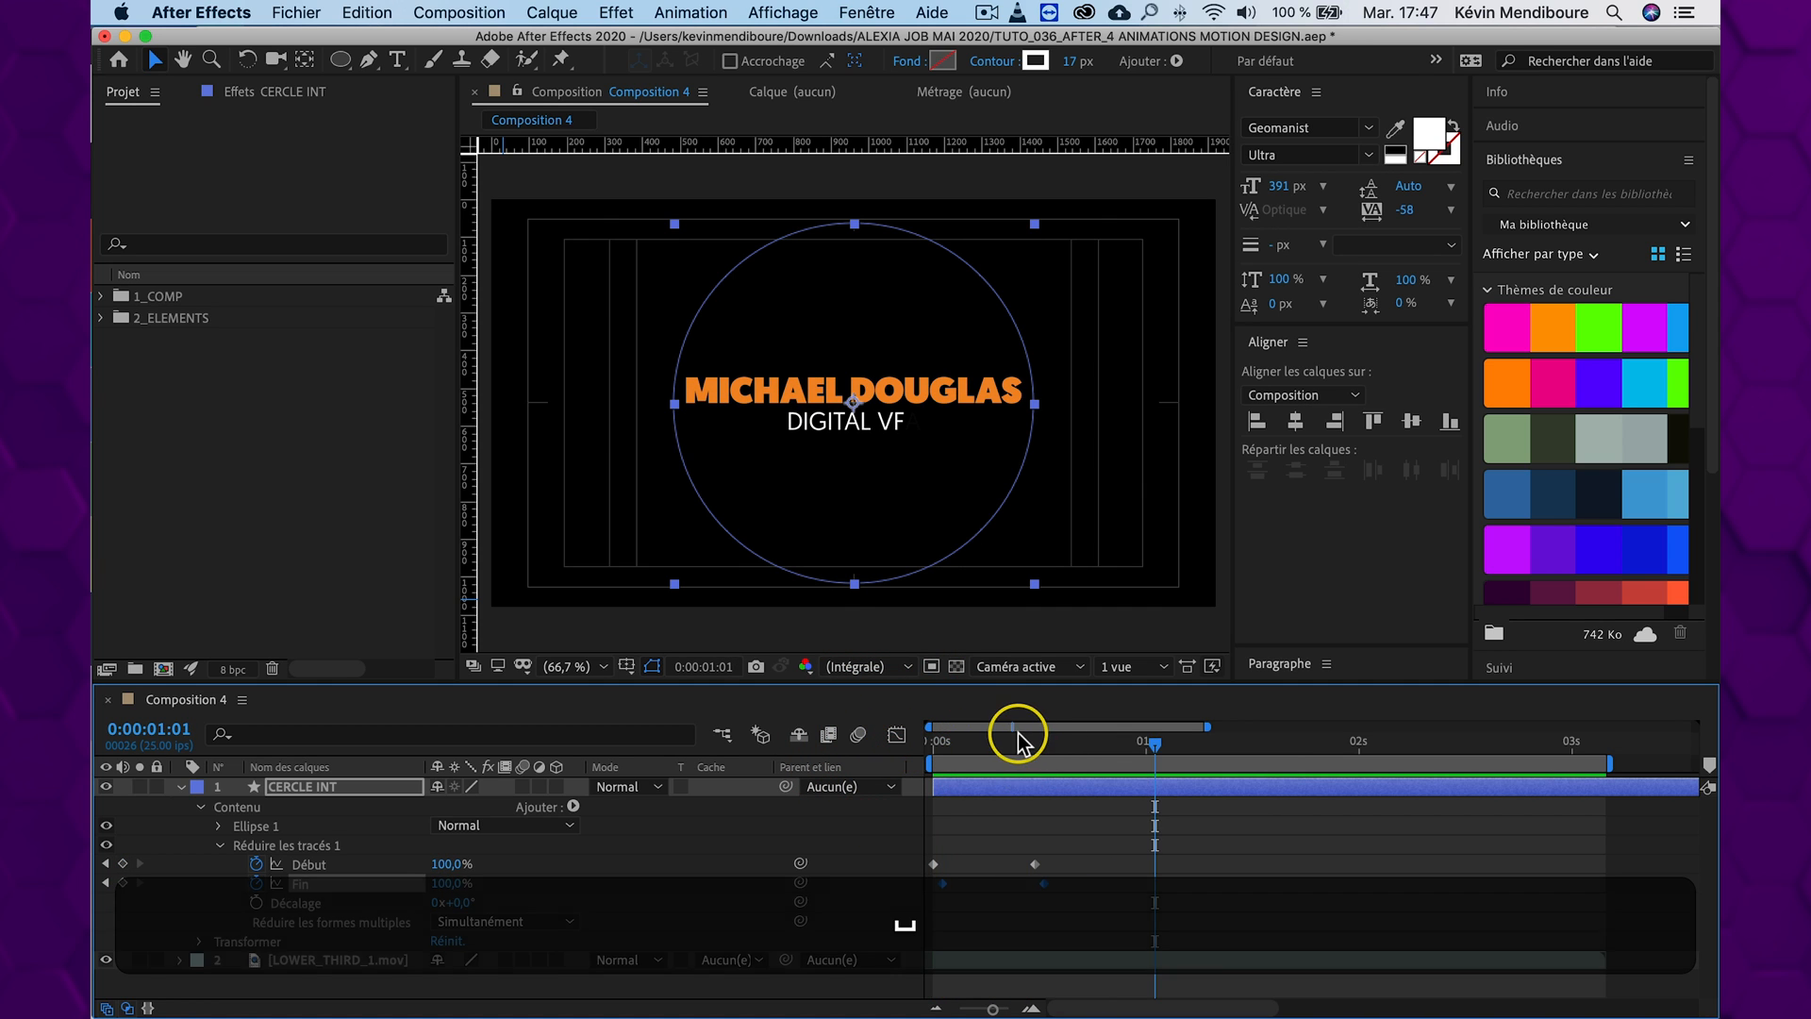
Move the last Début and Fin keyframes to about 0:00:00:19 and 0:00:00:20, and preview the slower arc
left_click_drag(1047, 851, 1099, 882)
left_click_drag(1002, 745, 877, 734)
key("space")
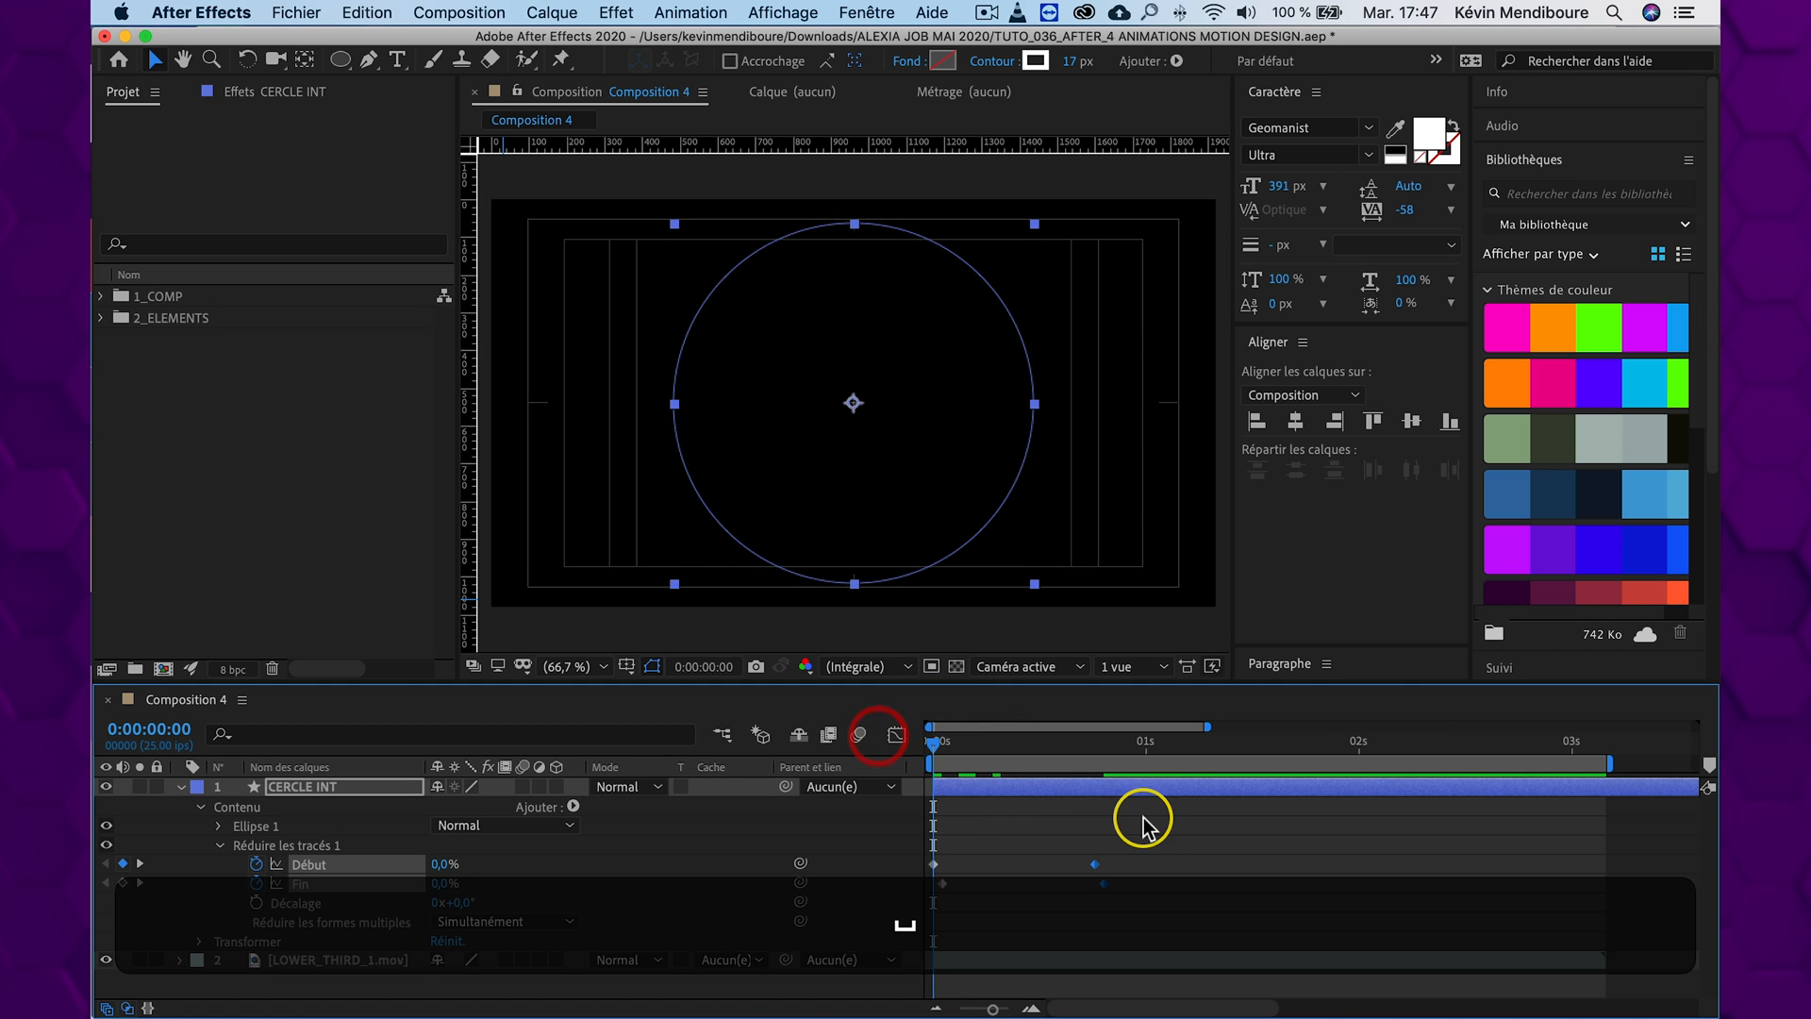
key("space")
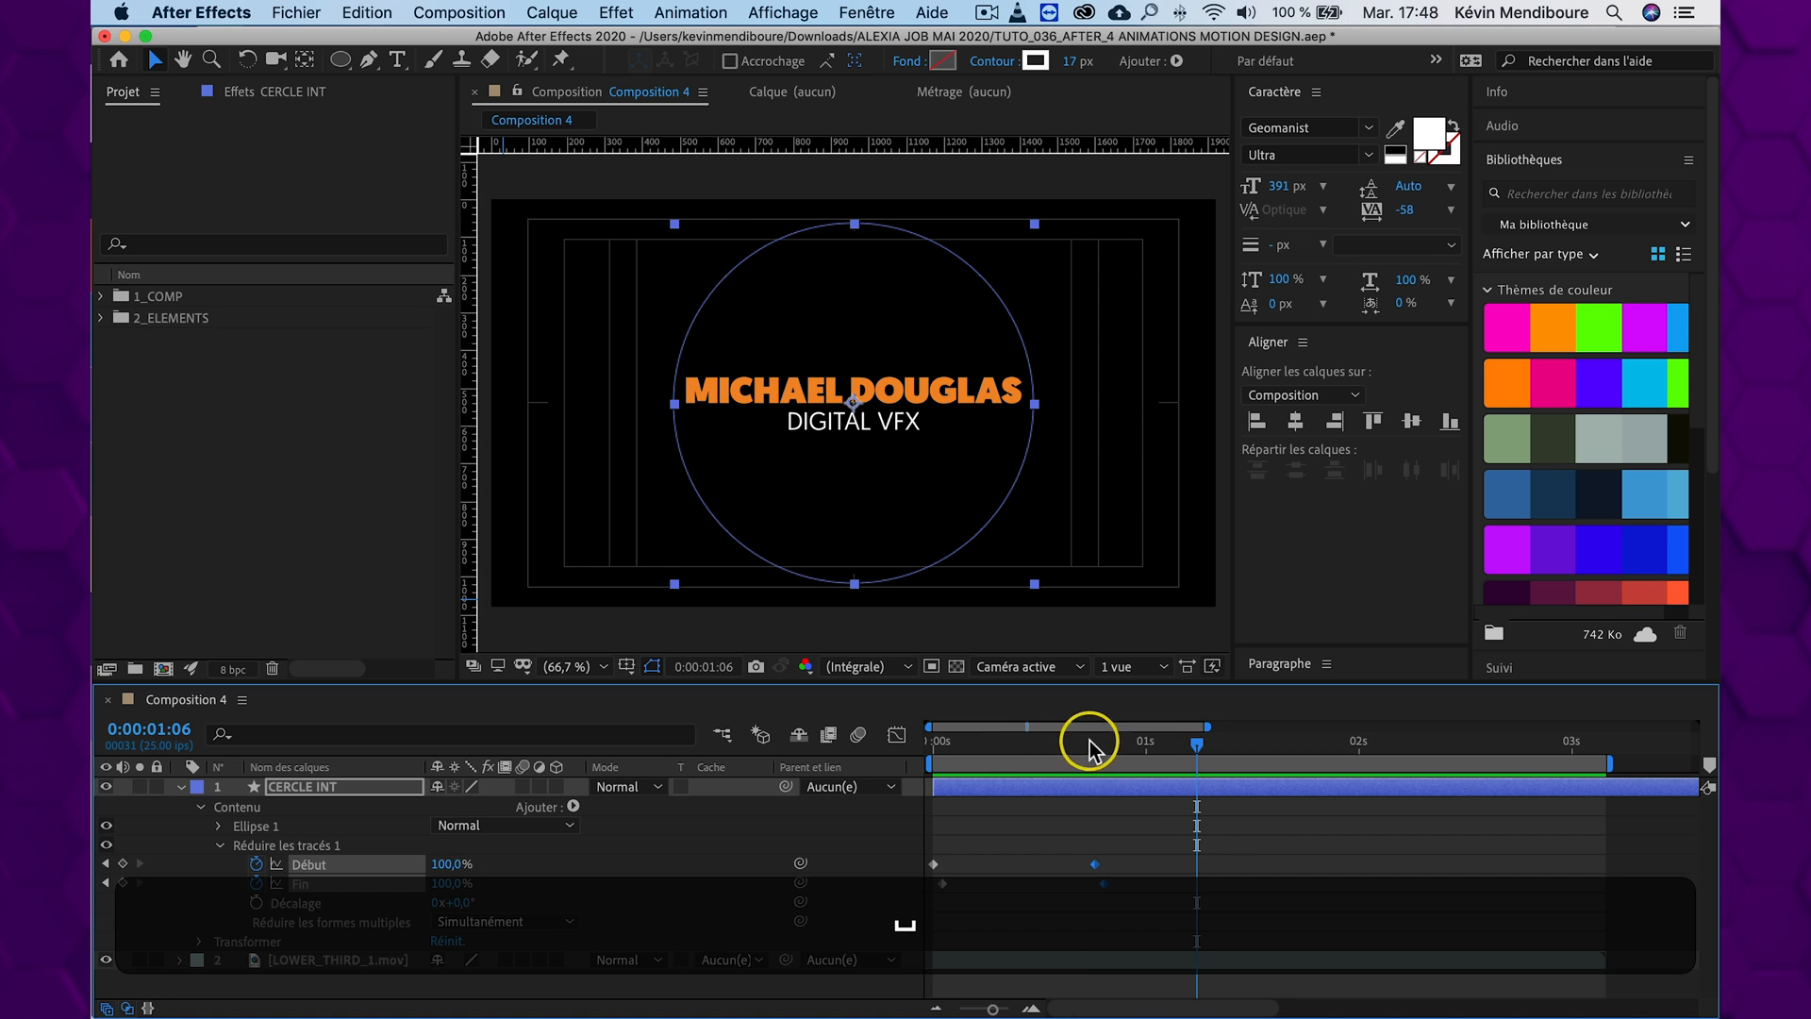
Apply Lissage de vitesse to all Début and Fin keyframes and preview the arc from the start
left_click_drag(1089, 750, 1038, 740)
left_click_drag(1164, 832, 931, 898)
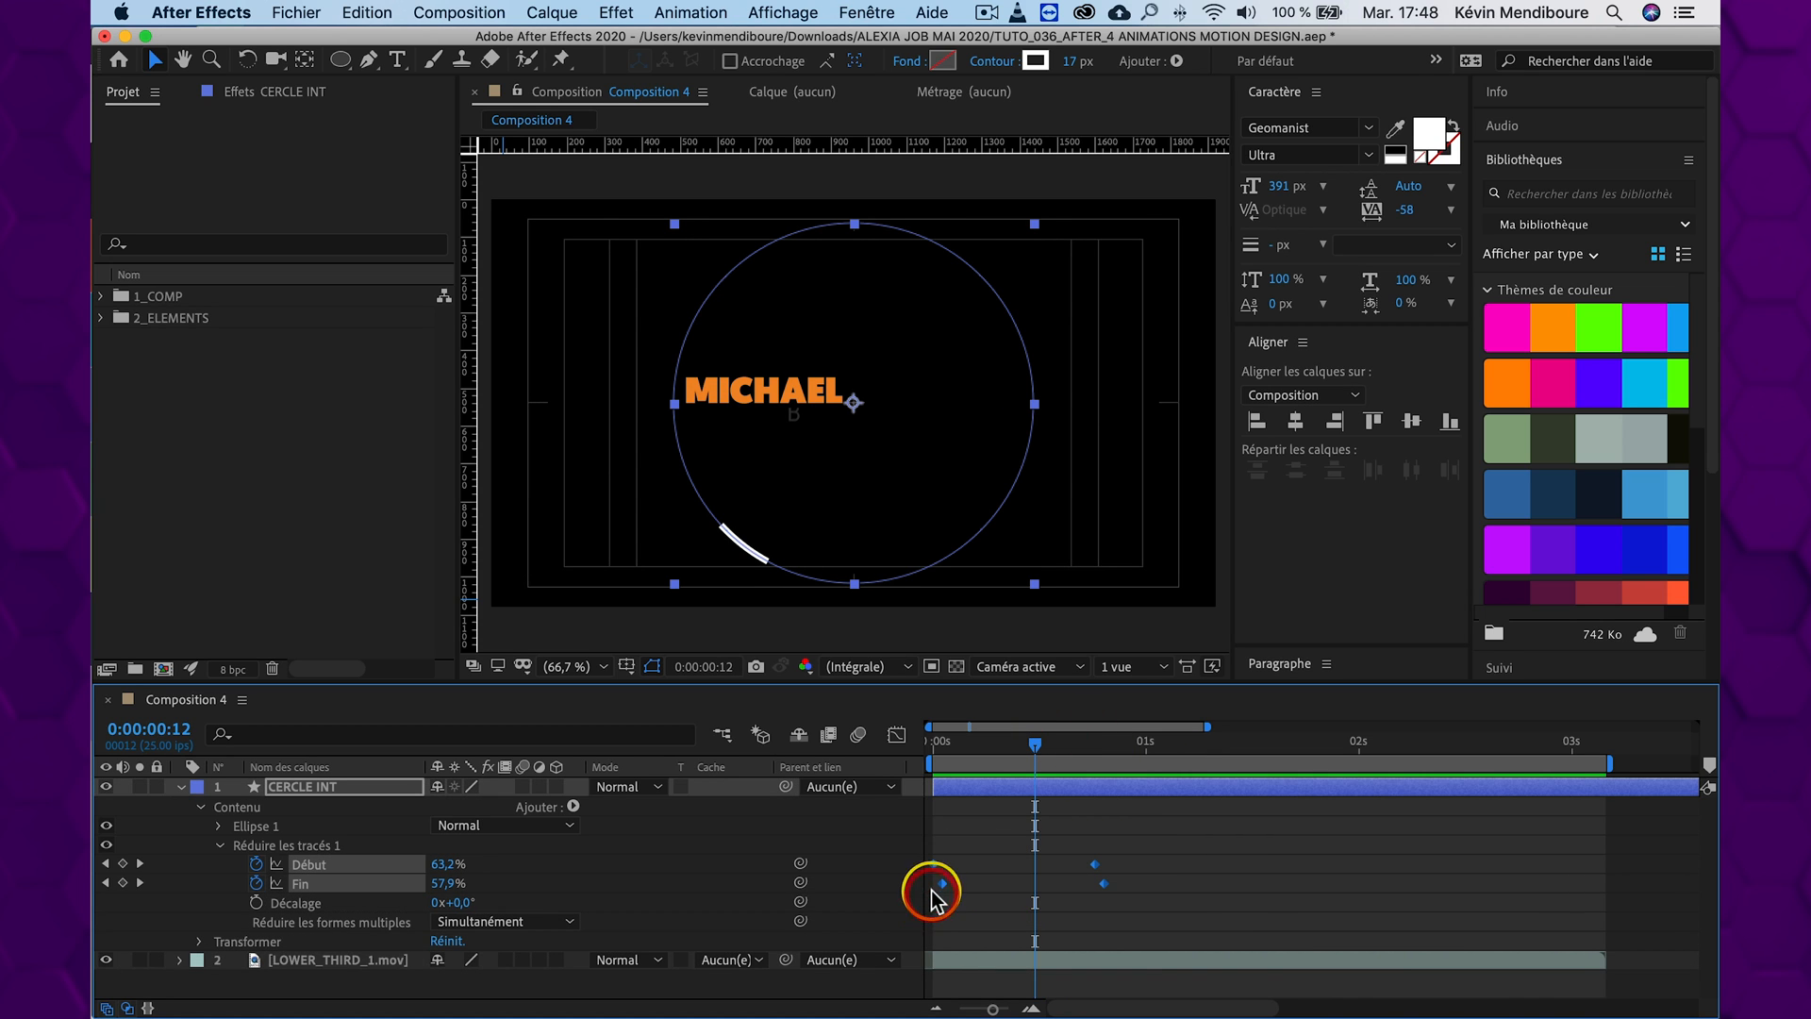
right_click(939, 884)
mouse_move(1085, 996)
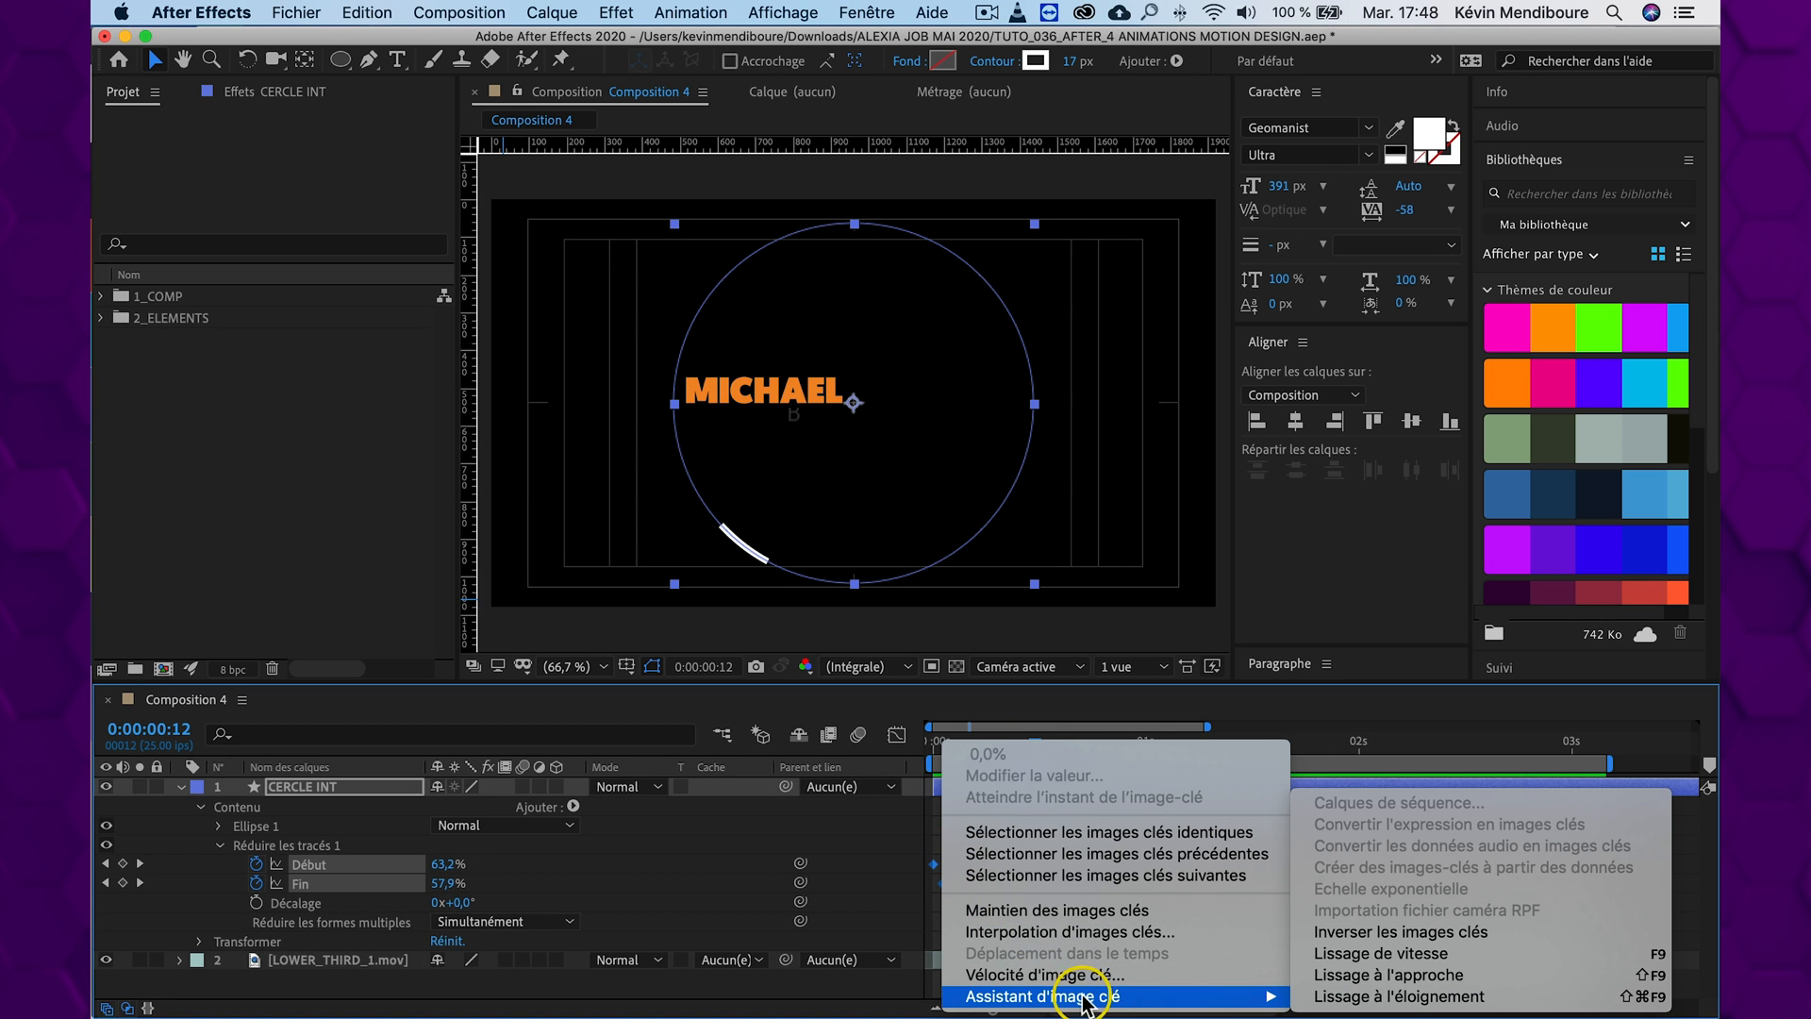
left_click(1419, 976)
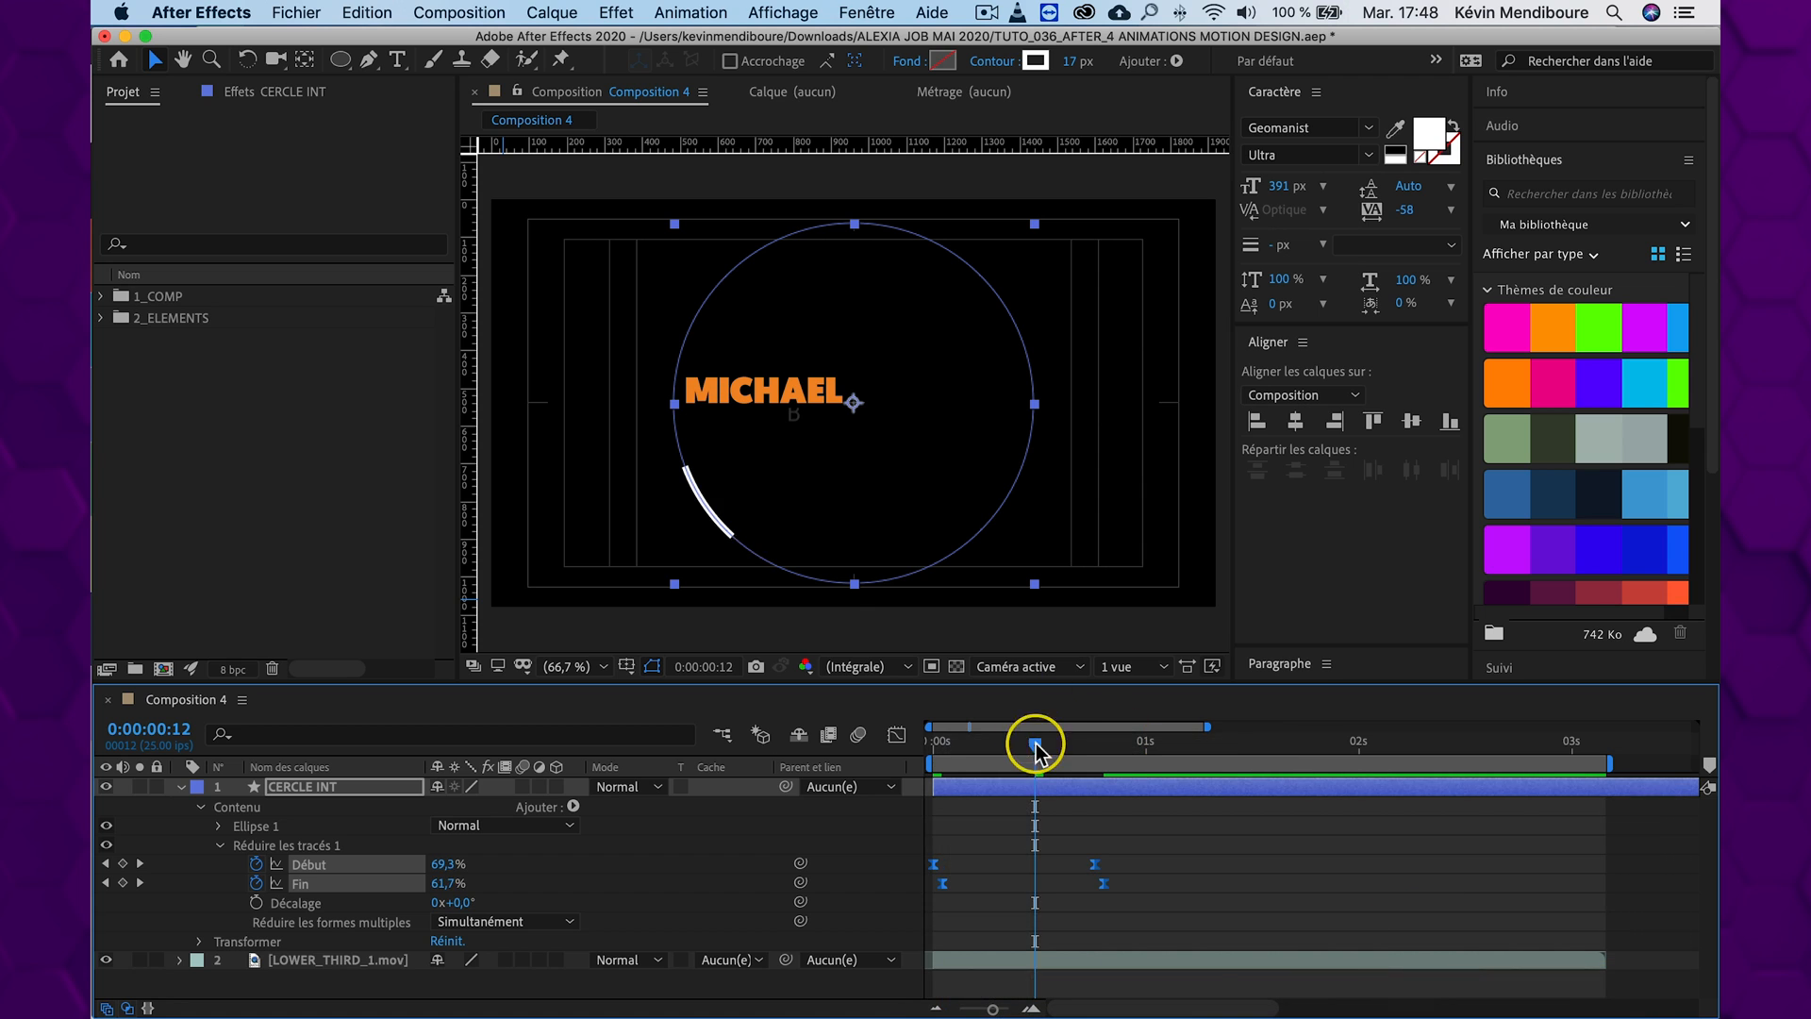
left_click_drag(1038, 741, 811, 745)
key("space")
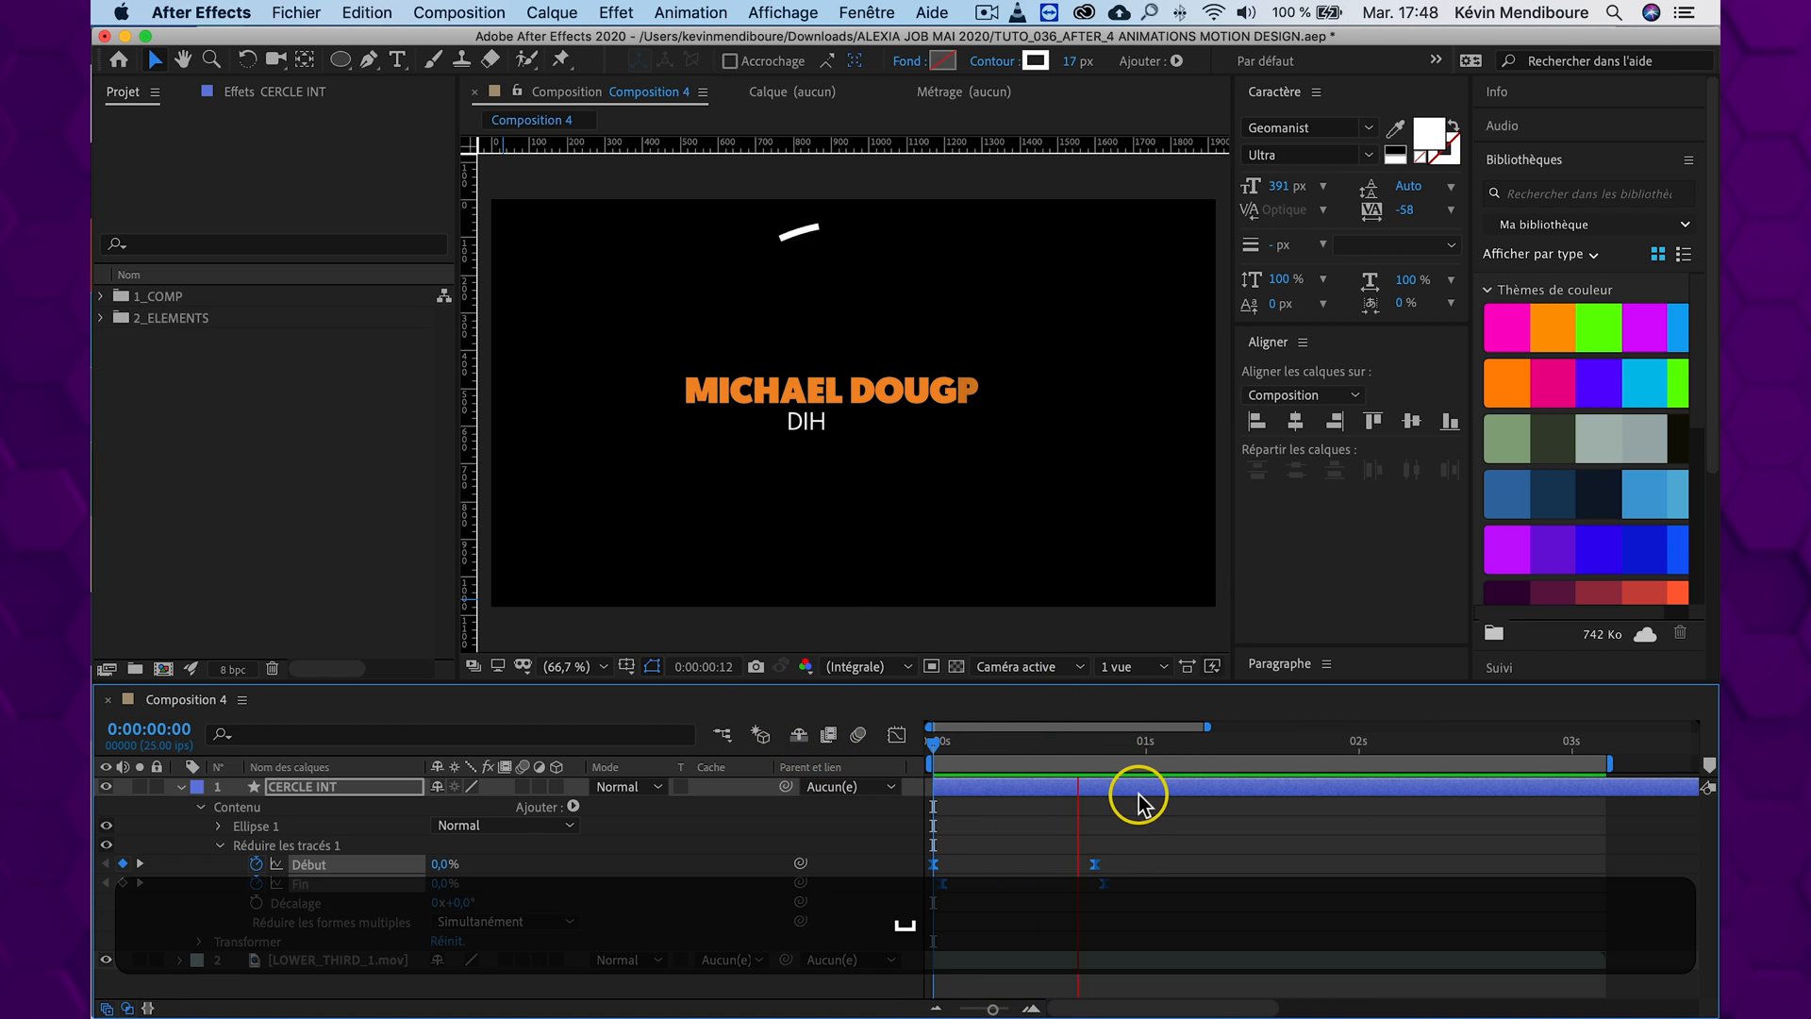
Replay the circle animation several times from the start of the composition to check the arc's timing
key("space")
left_click_drag(1073, 747, 860, 747)
key("space")
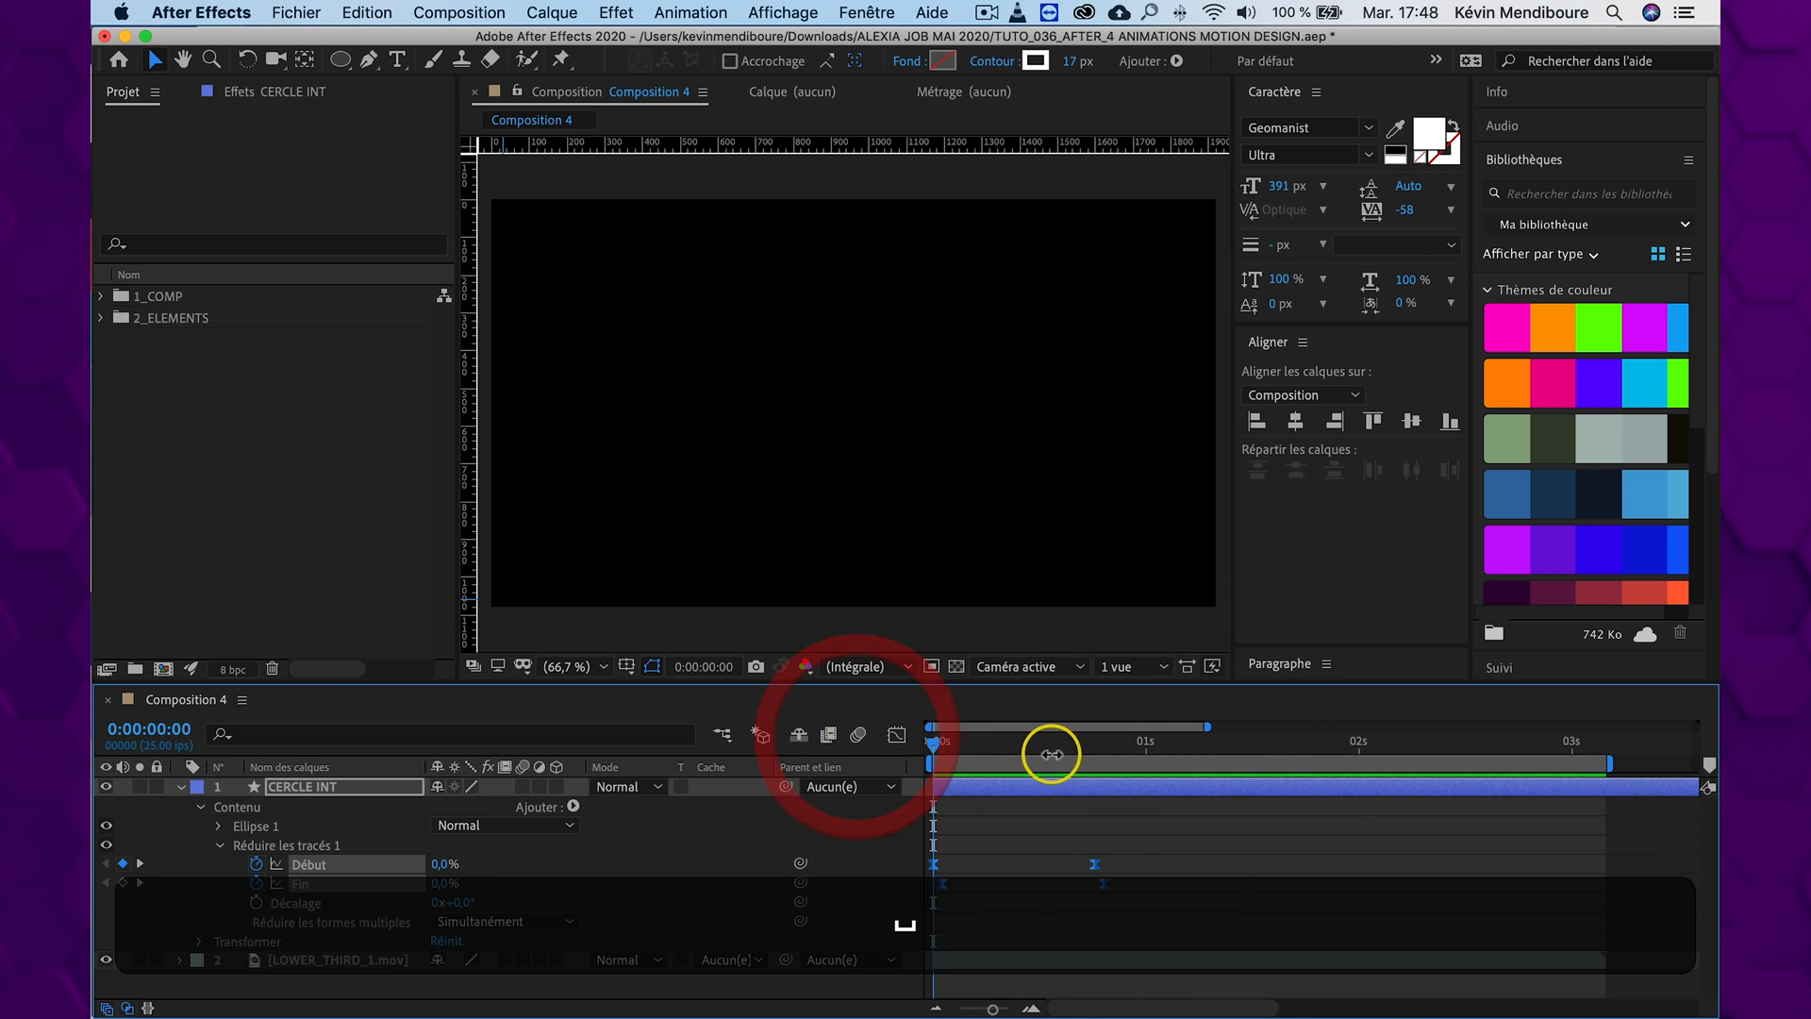
key("space")
left_click_drag(1045, 743, 819, 742)
key("space")
Move the last Début and Fin keyframes of CERCLE INT about one frame later, then preview the arc from the start
key("space")
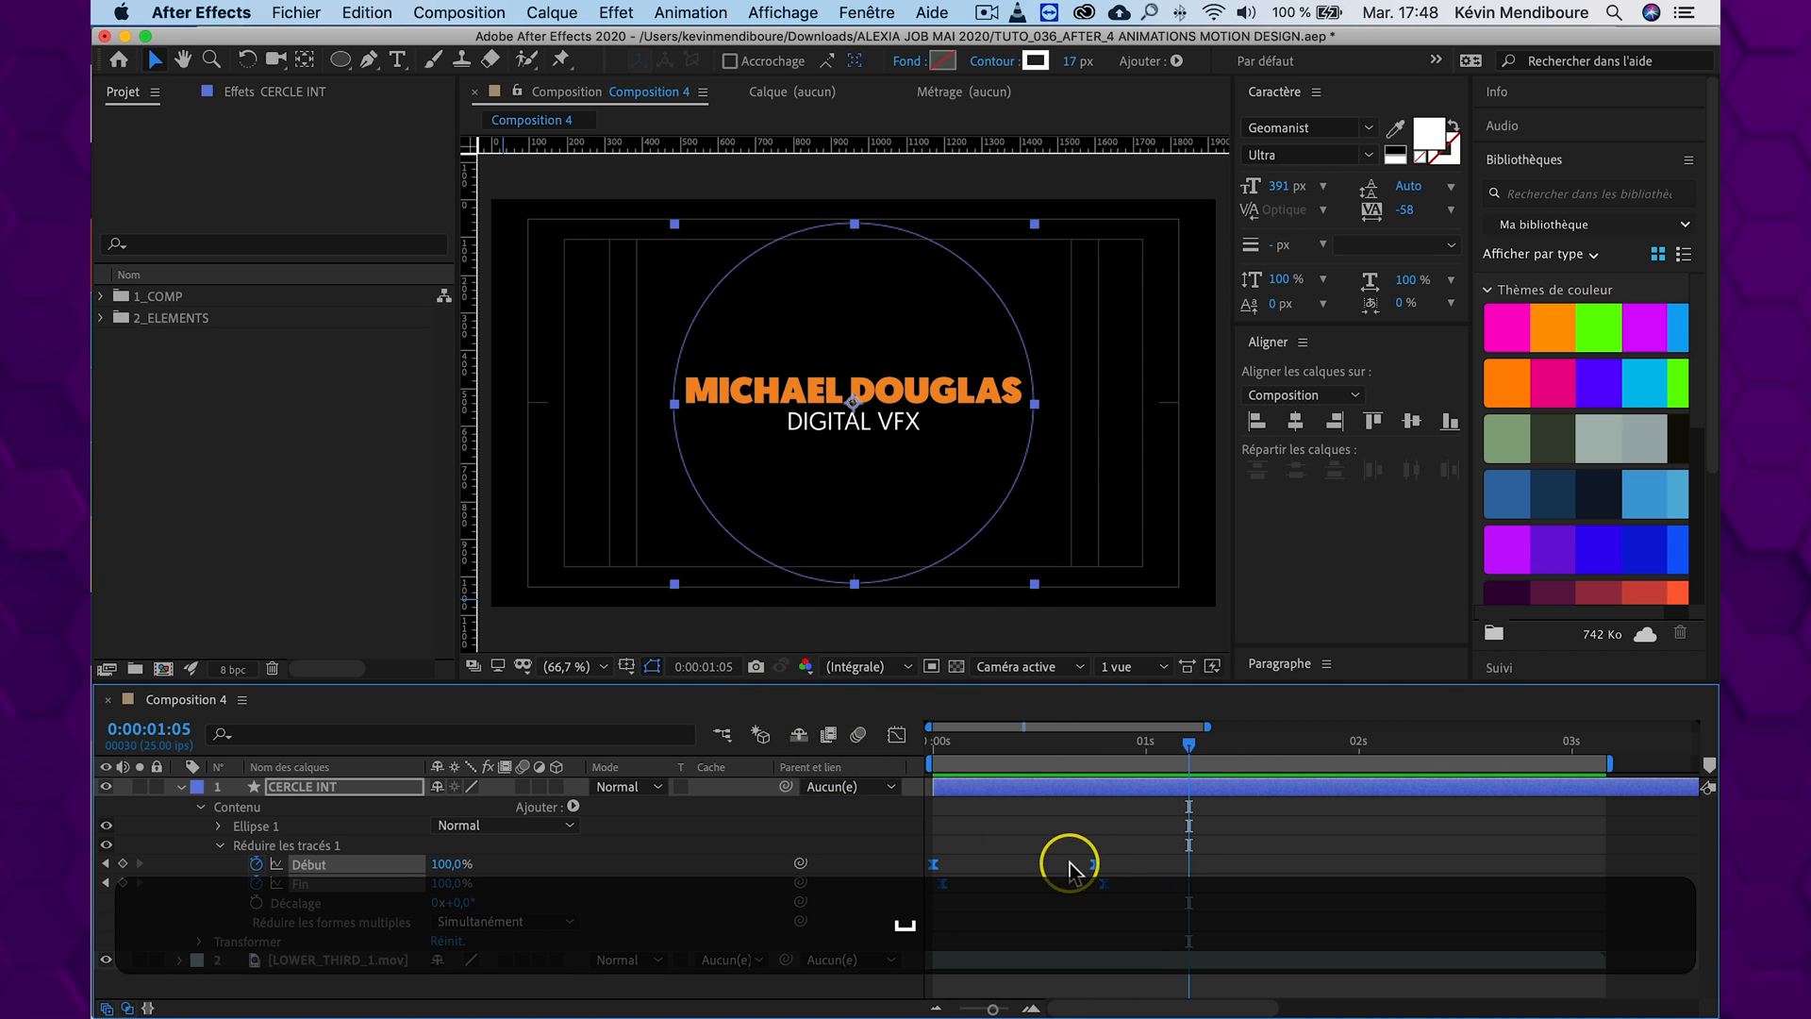
key("super+z")
left_click_drag(1131, 841, 1105, 869)
left_click_drag(1135, 742, 711, 735)
Examine the retimed arc by previewing it repeatedly, including once with the layer deselected
key("space")
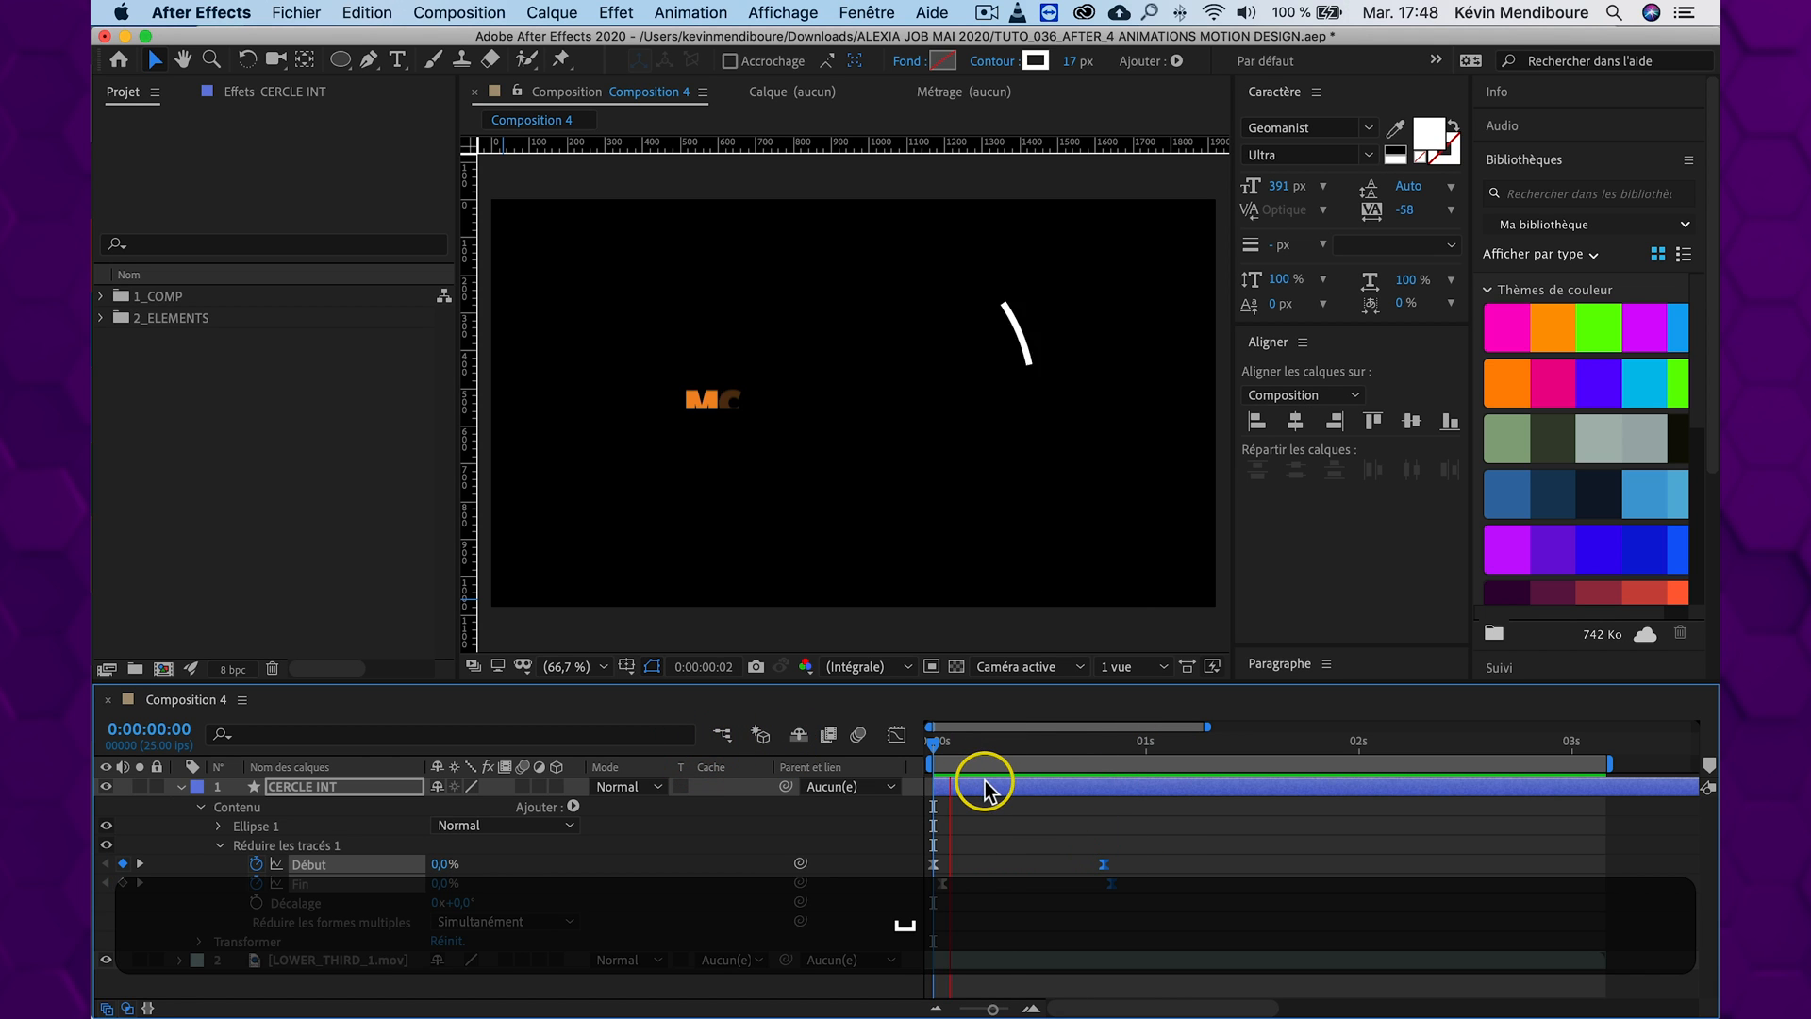
key("space")
left_click_drag(1105, 749, 712, 741)
key("space")
key("space")
left_click_drag(1095, 741, 802, 731)
left_click(1213, 817)
key("space")
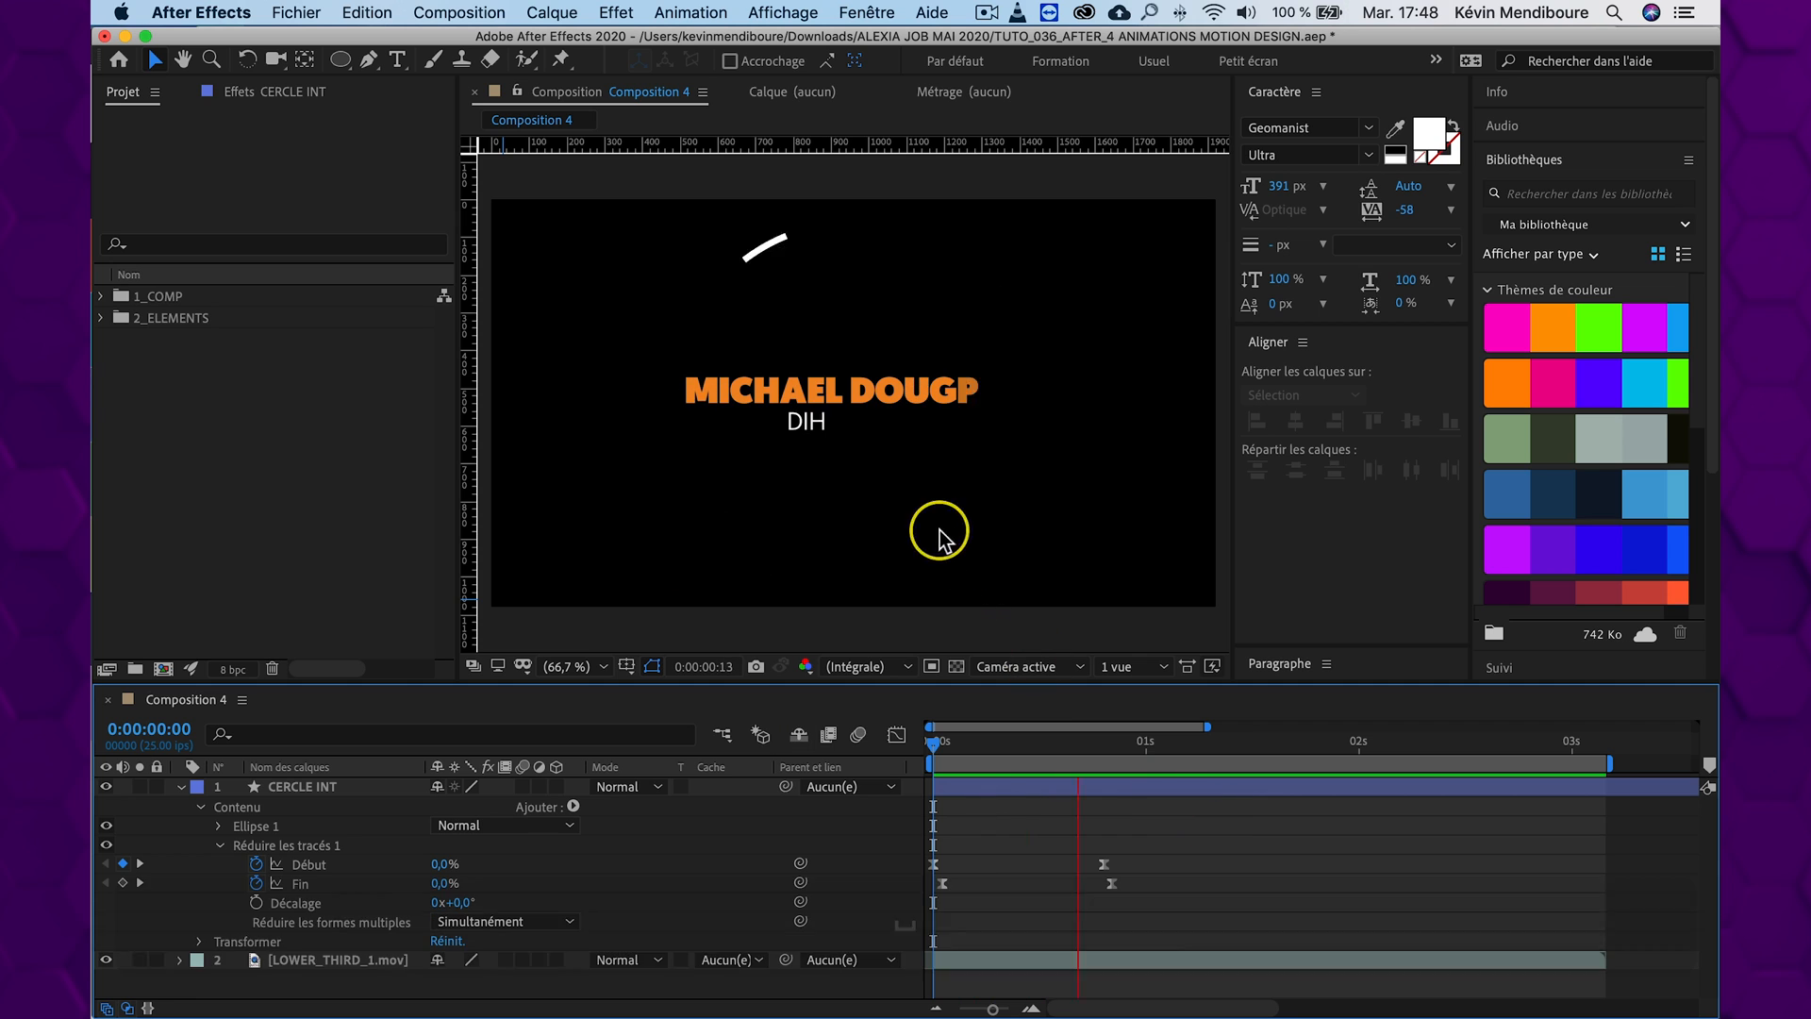
key("space")
Duplicate the CERCLE INT layer at 0:00:00:12 and set the copy's Echelle to 109%
left_click_drag(1156, 750, 1035, 720)
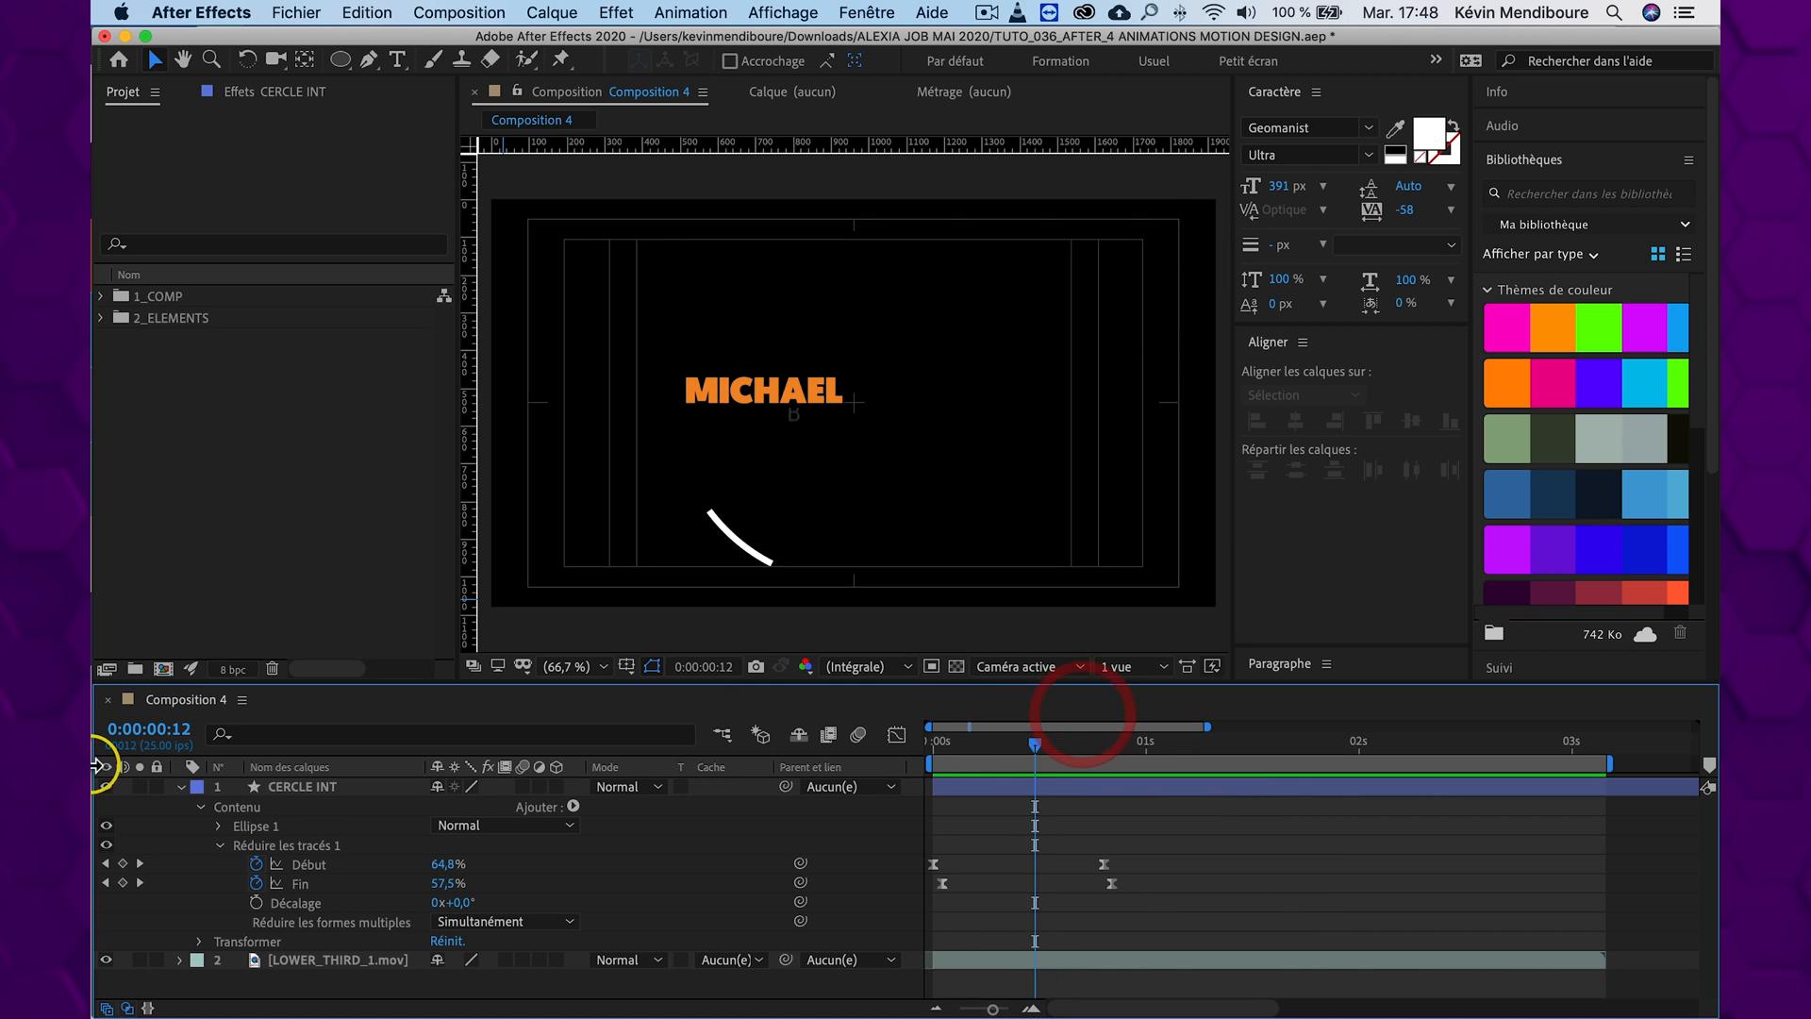
left_click(306, 785)
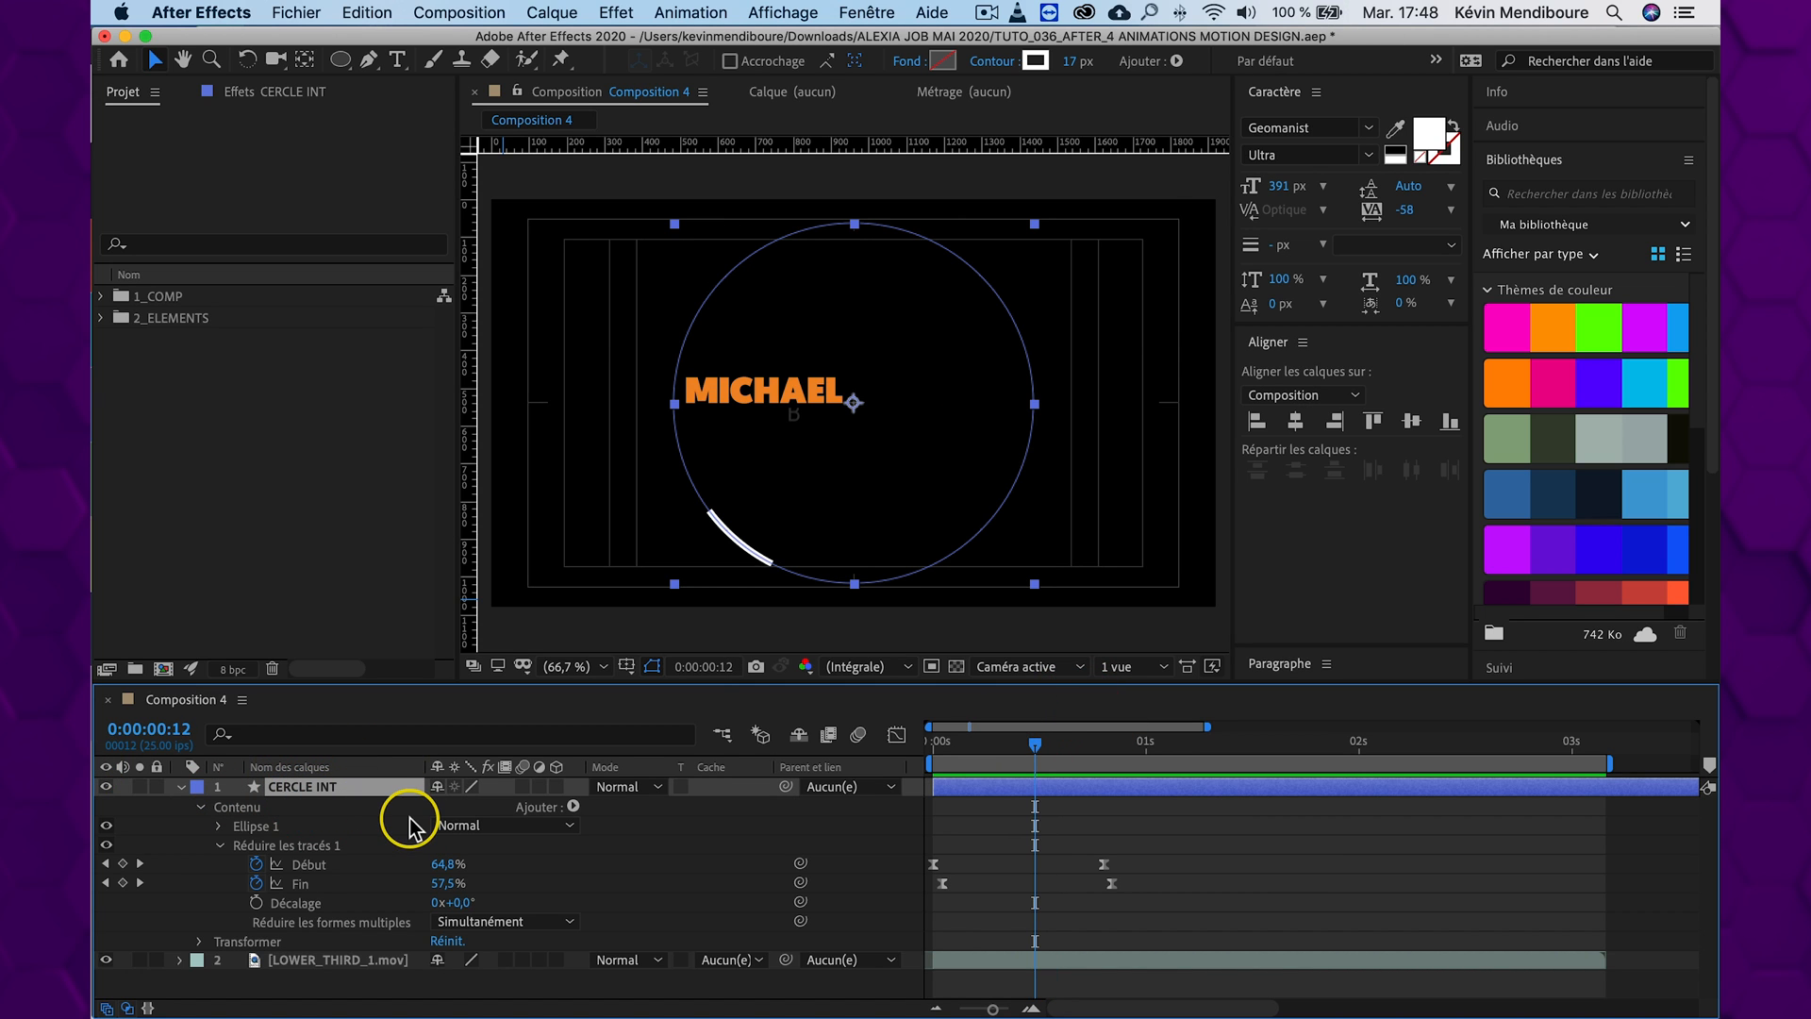
key("super+d")
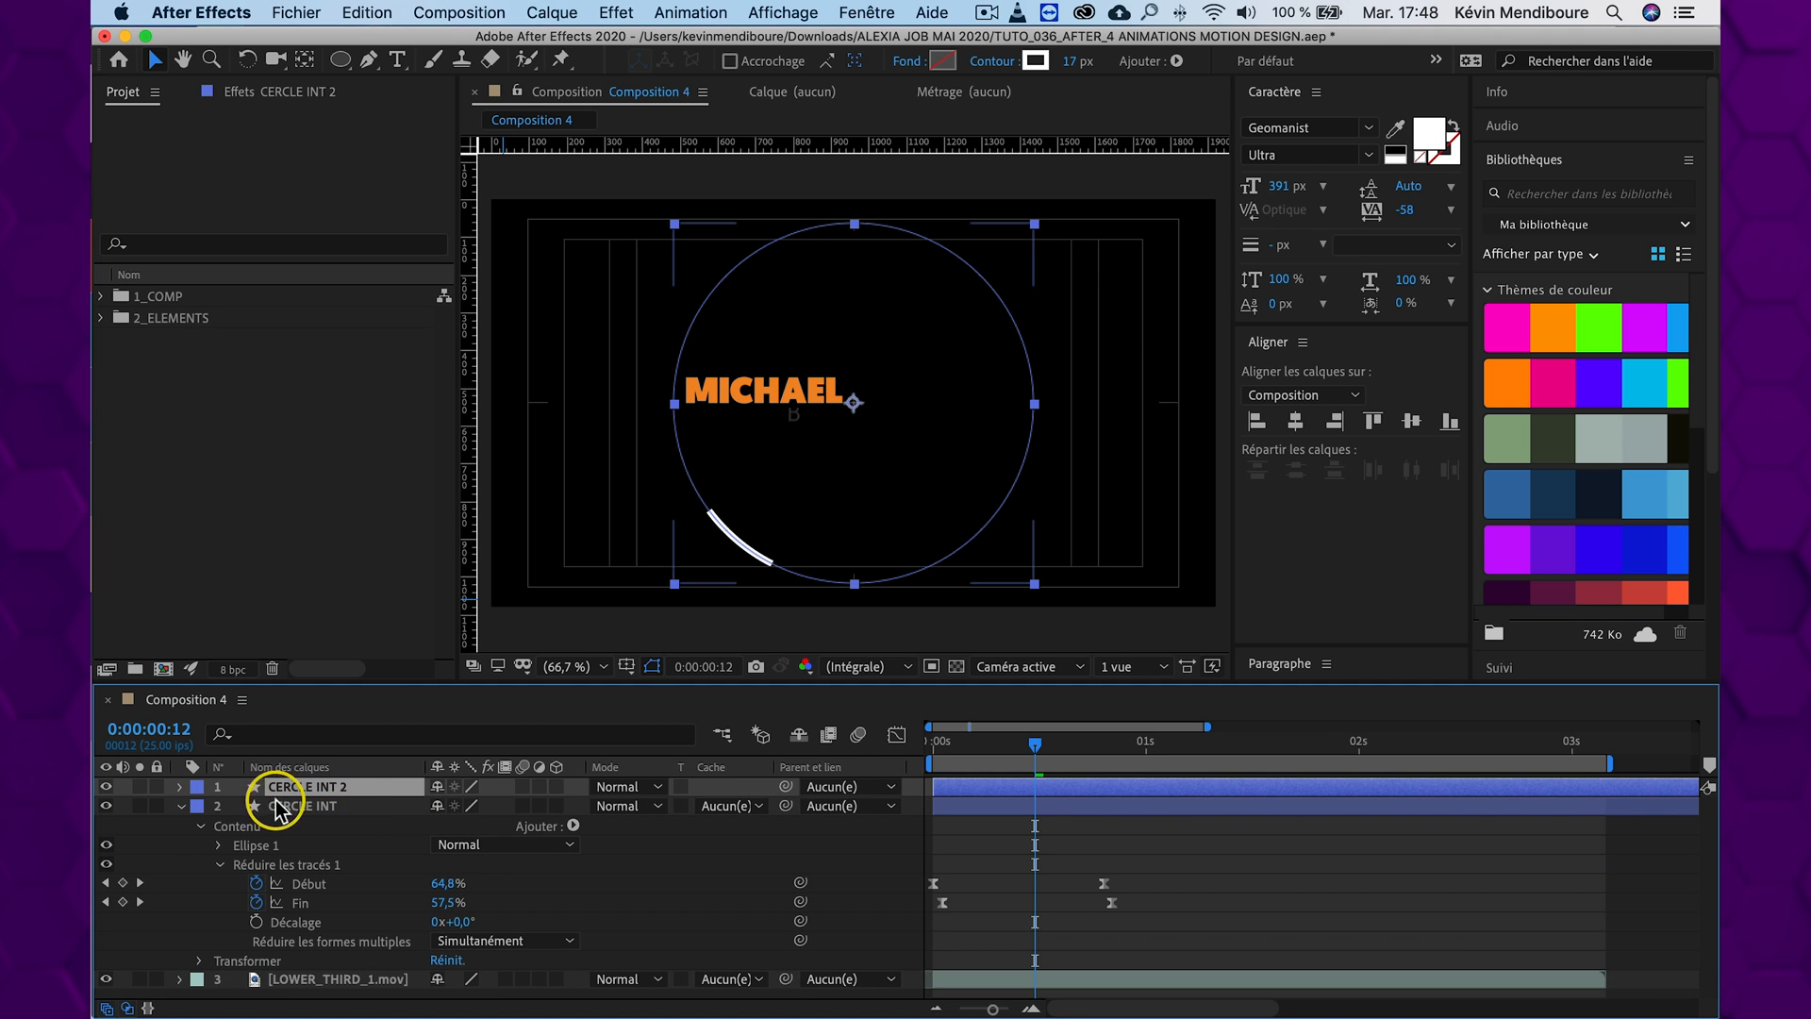
key("s")
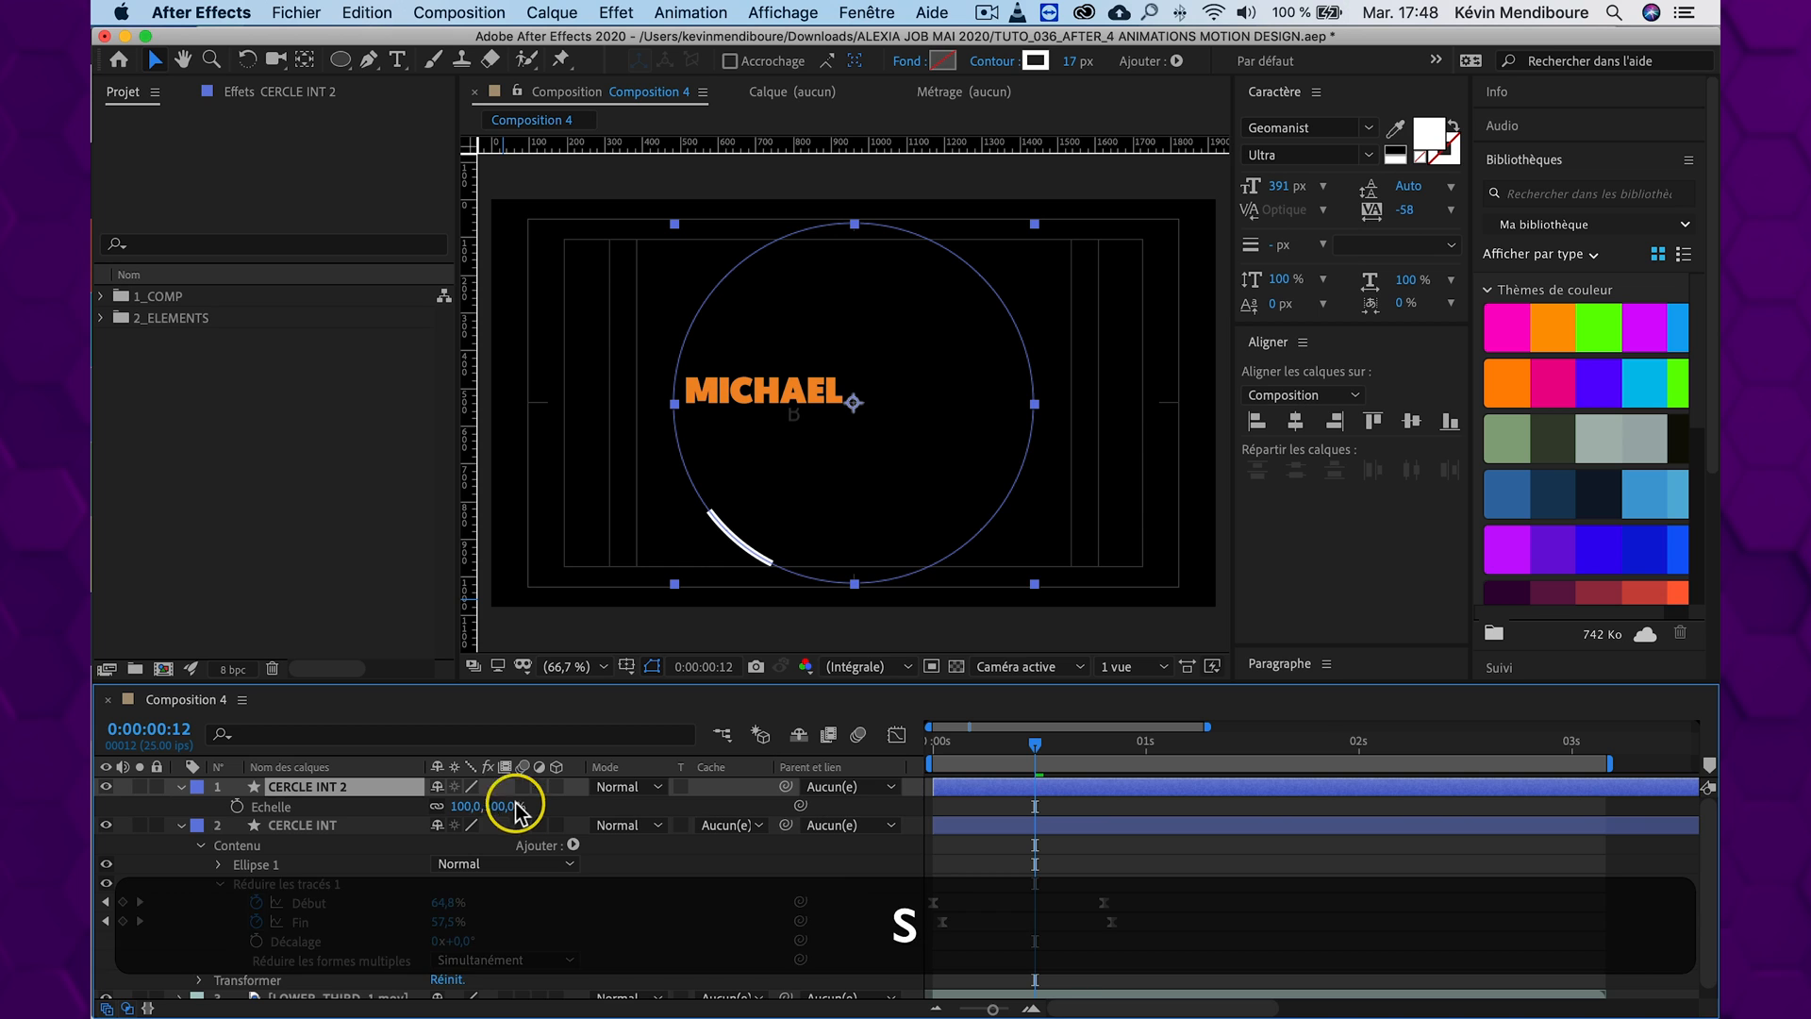
left_click_drag(516, 807, 512, 804)
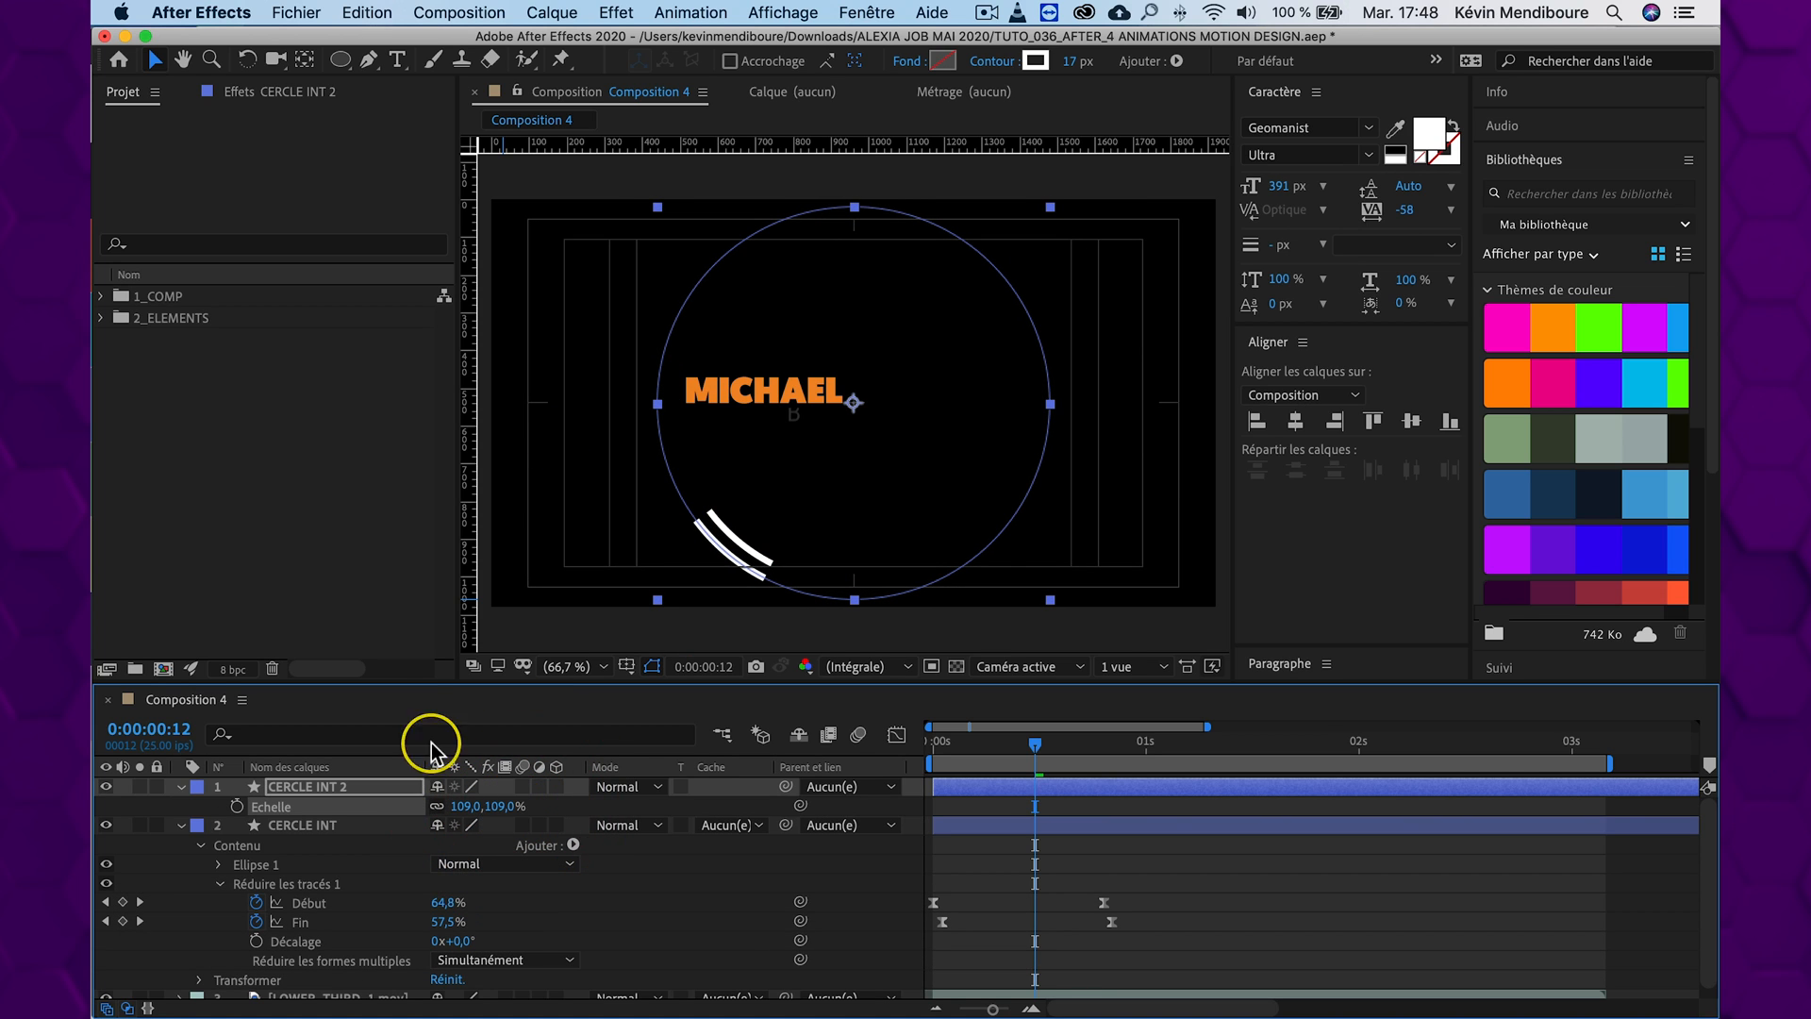
Set the stroke width of the enlarged circle copy, CERCLE INT 2, to 3 px and check it with the layer deselected
left_click_drag(1071, 64, 1024, 61)
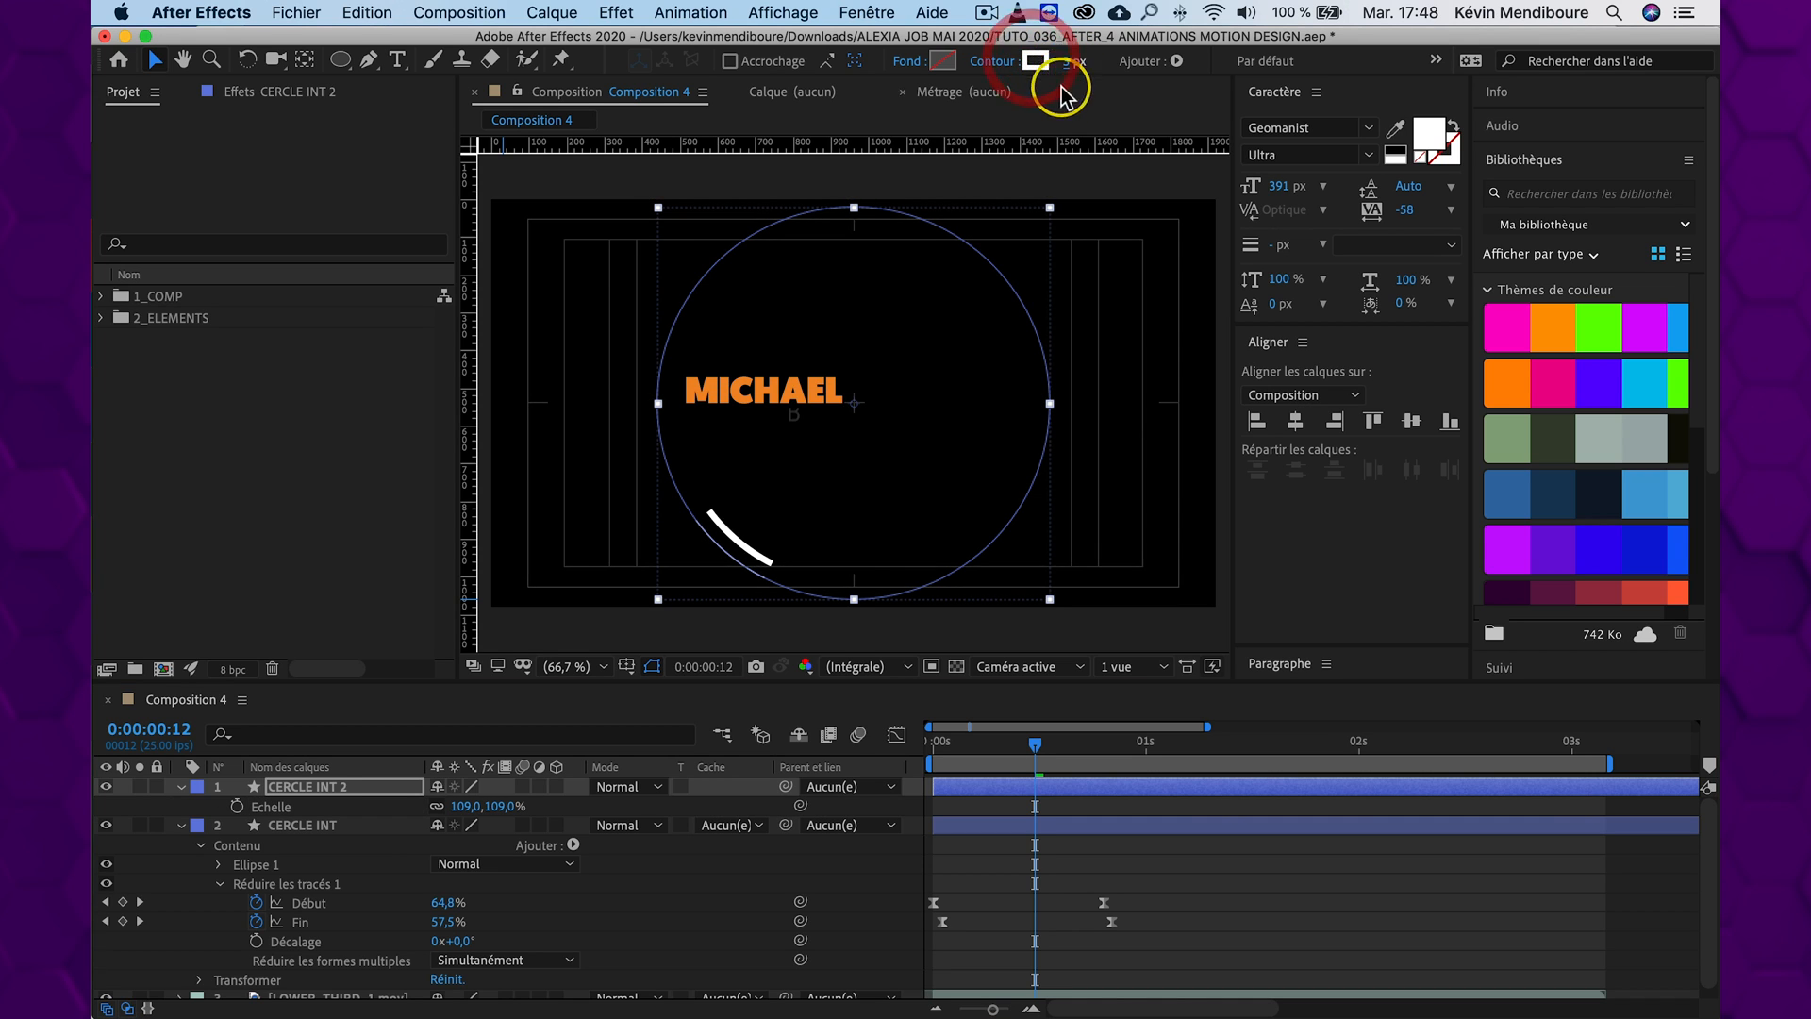
left_click(791, 631)
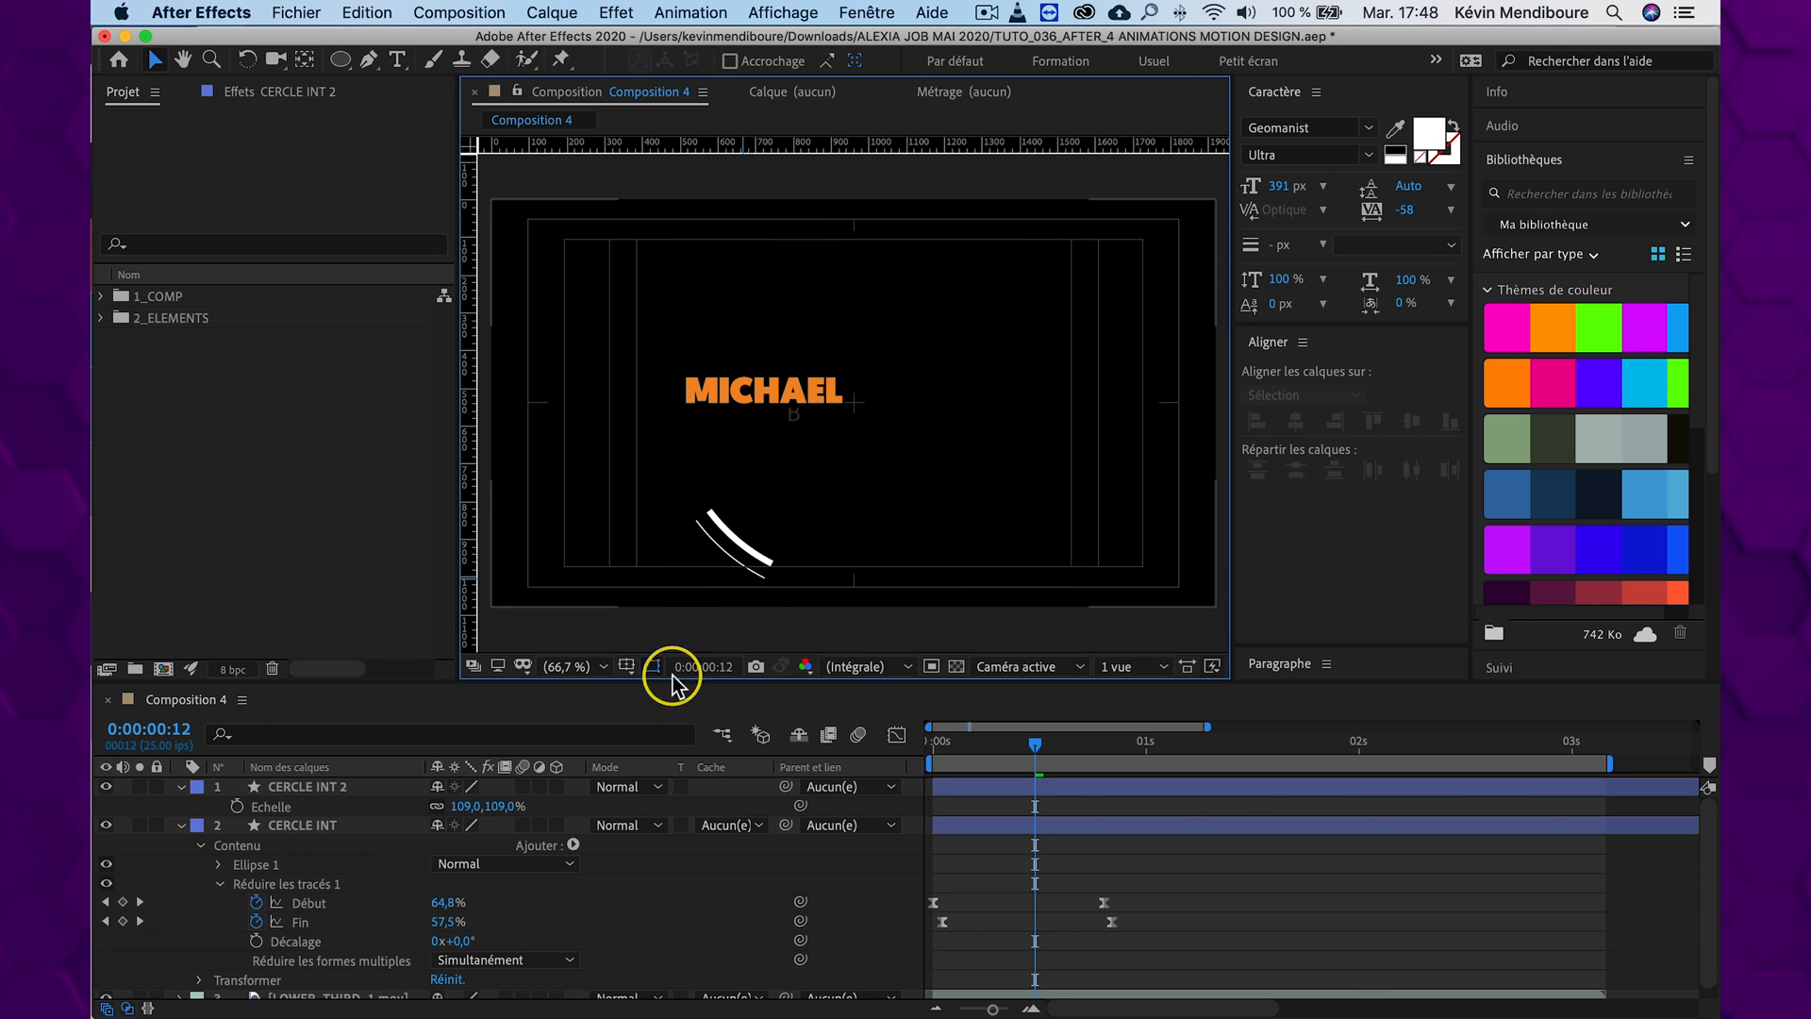
left_click(323, 790)
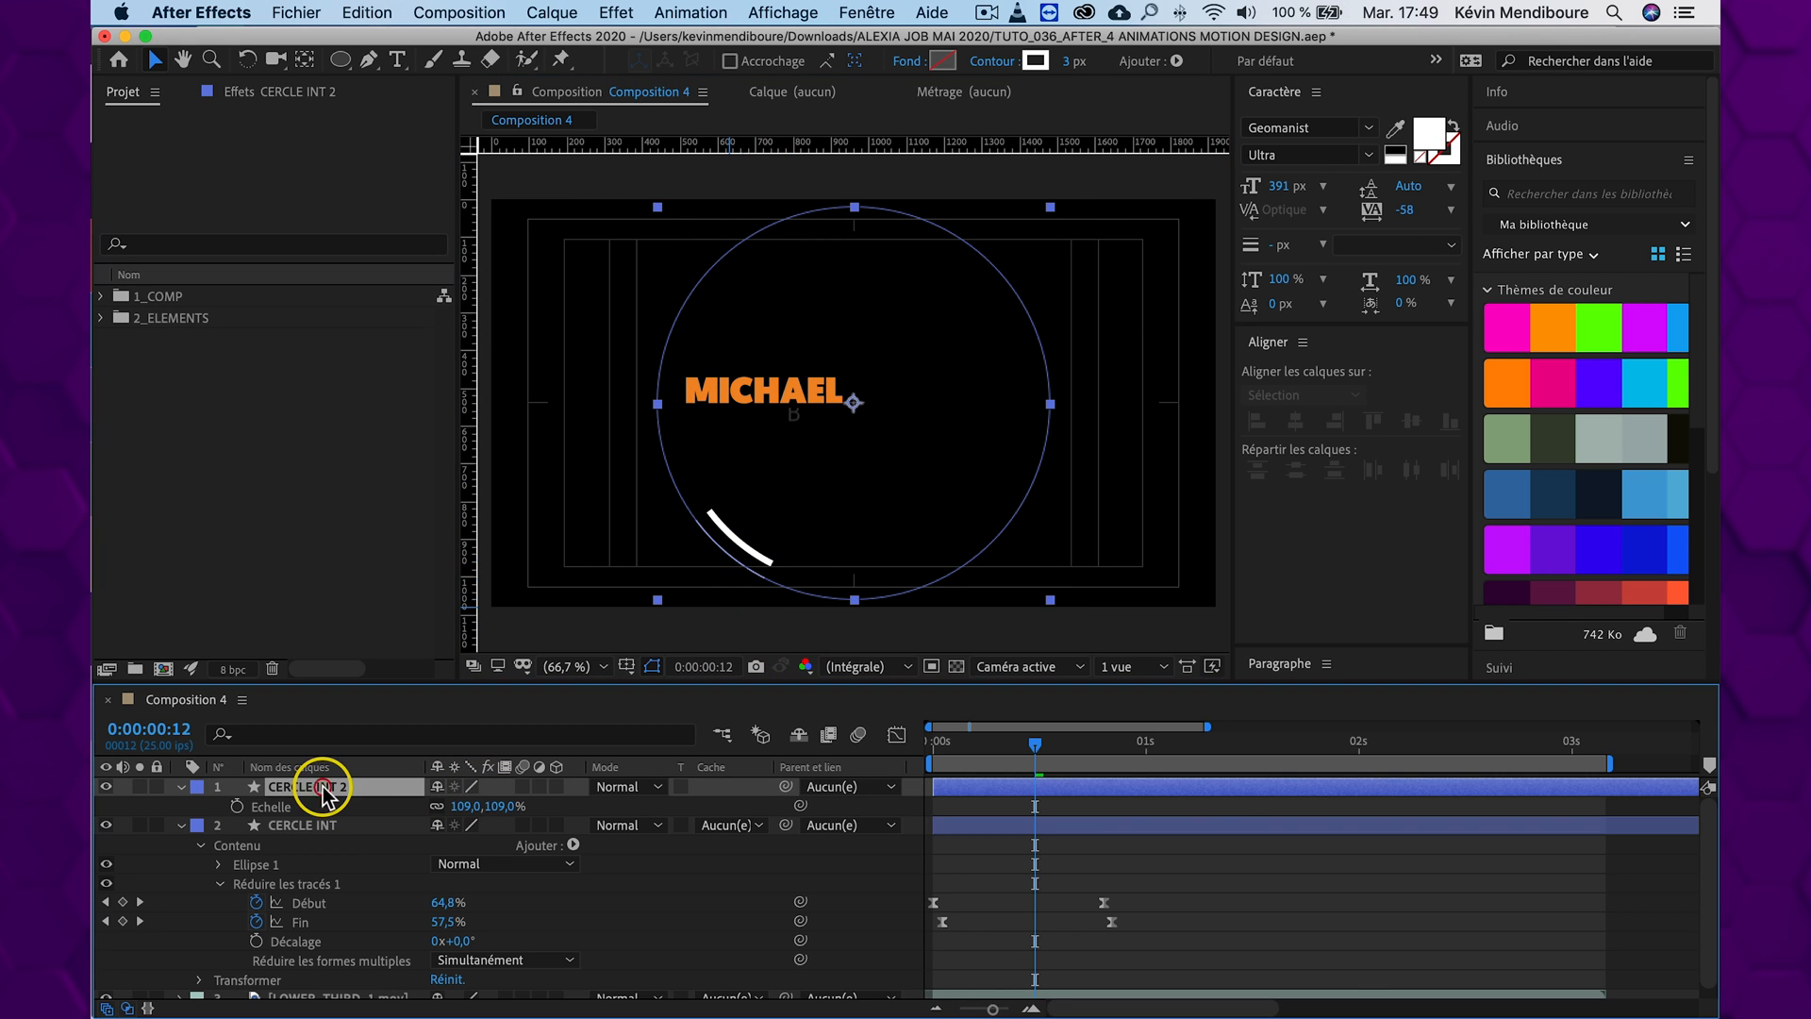
left_click(863, 911)
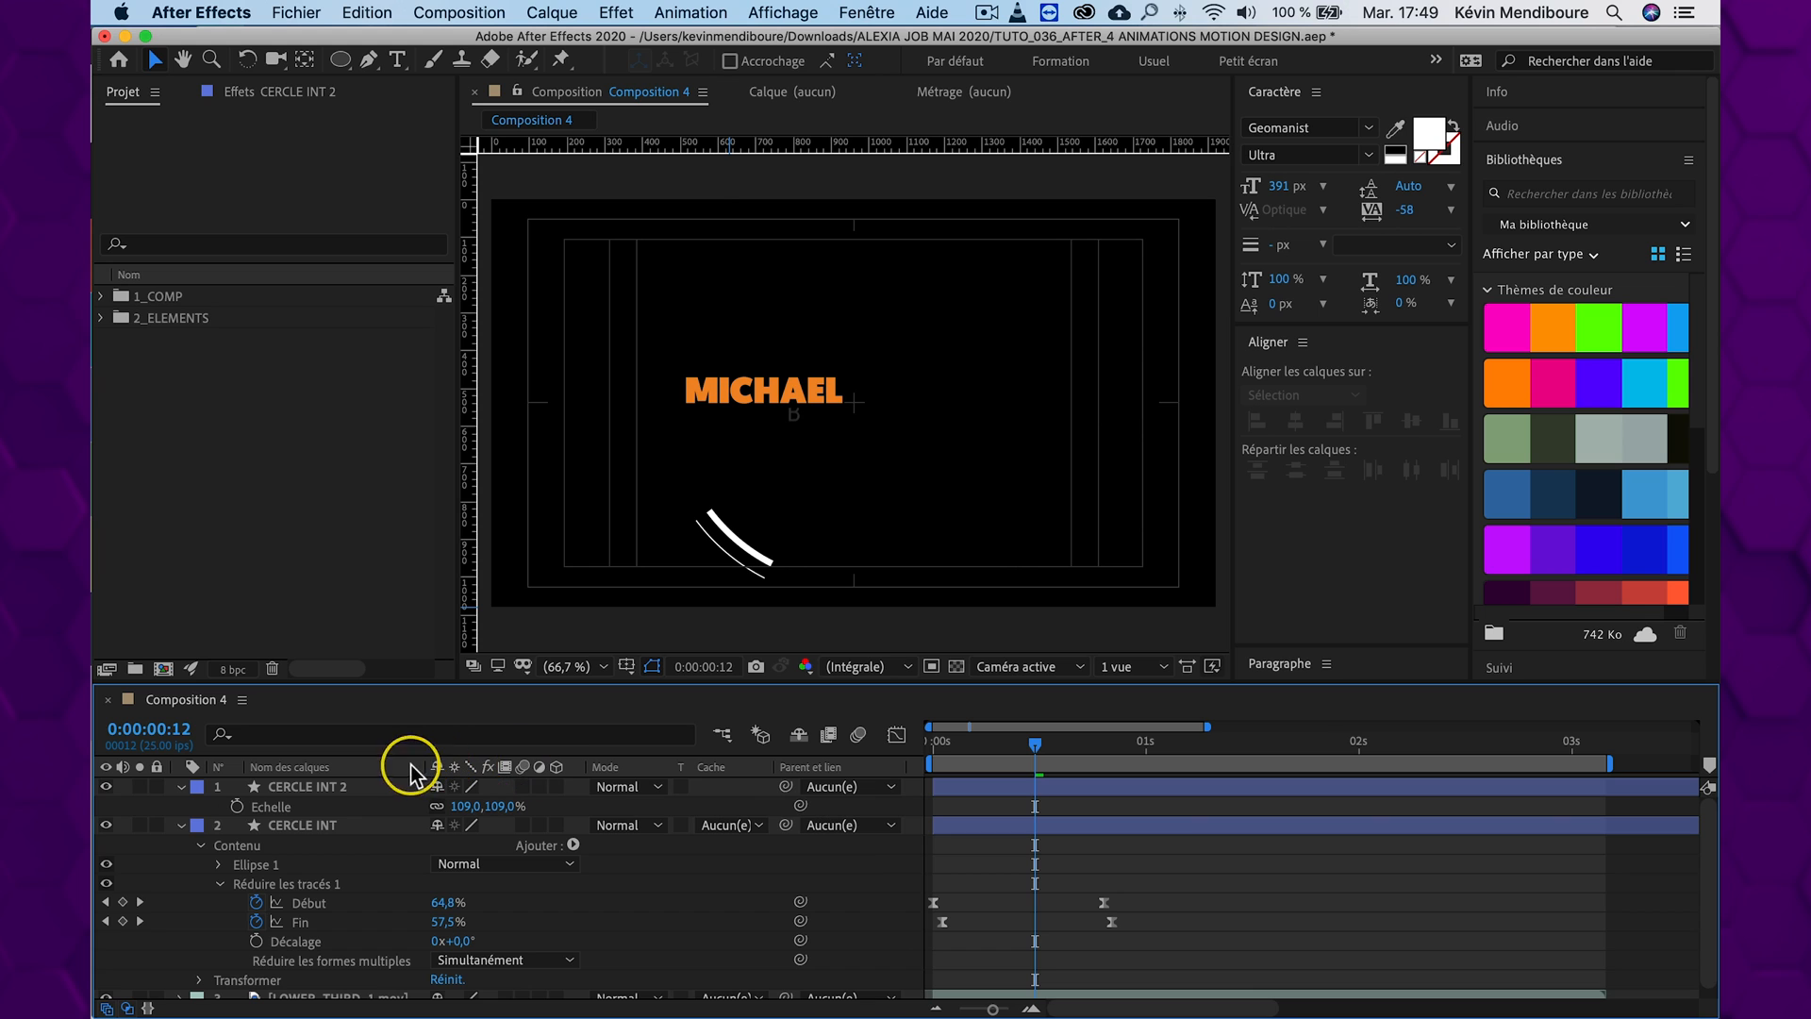
Set the Réduire les tracés Décalage of CERCLE INT 2 to 73° and hide the shape path outlines in the viewer
left_click(183, 789)
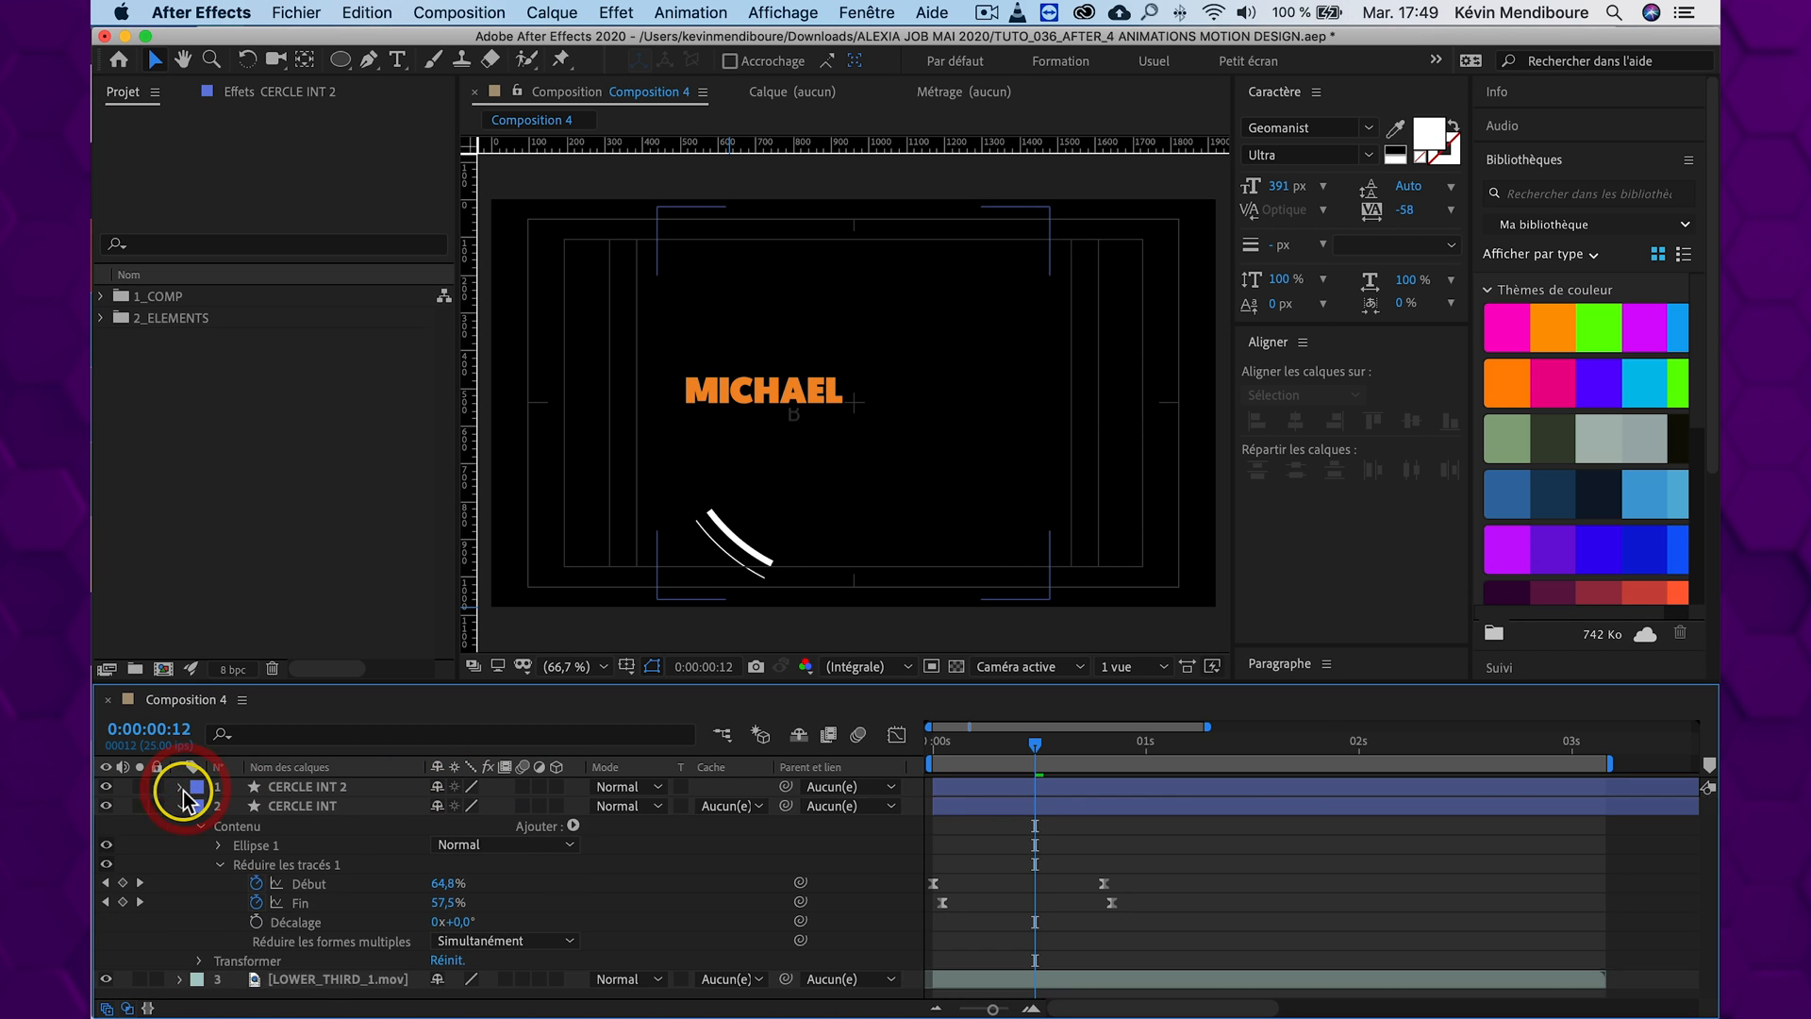
left_click(184, 789)
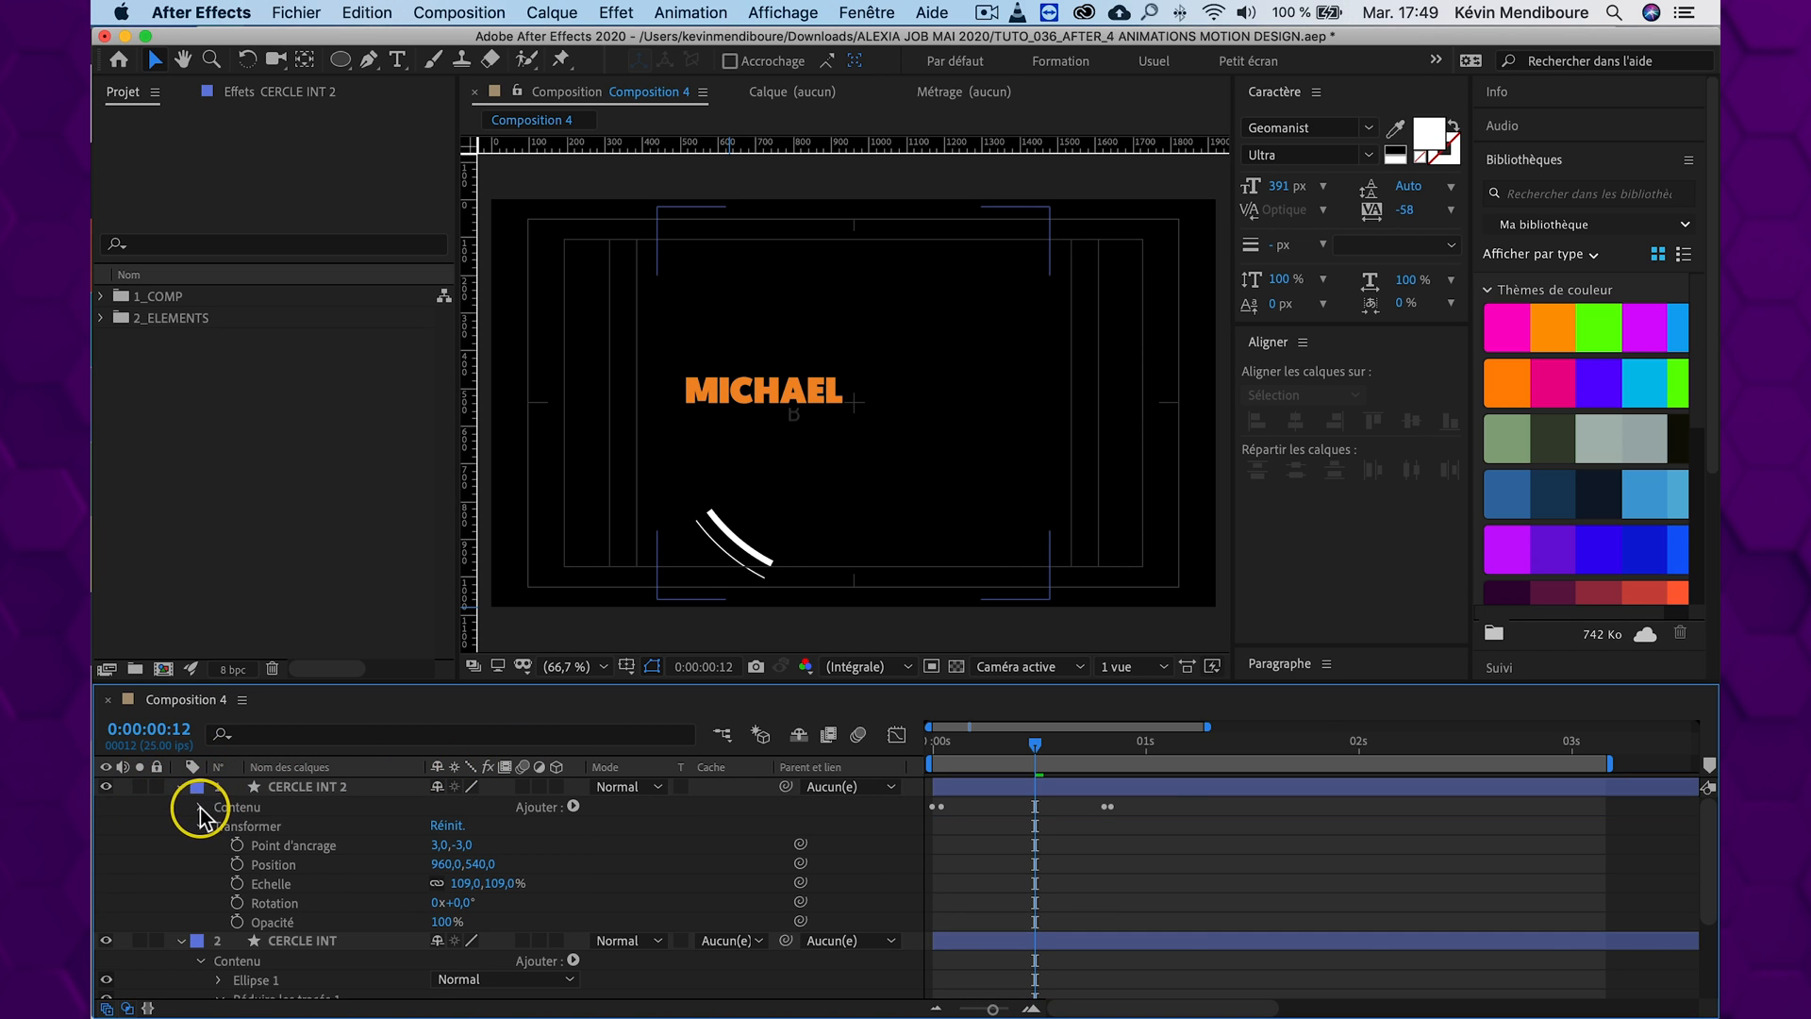
left_click(201, 809)
left_click(218, 846)
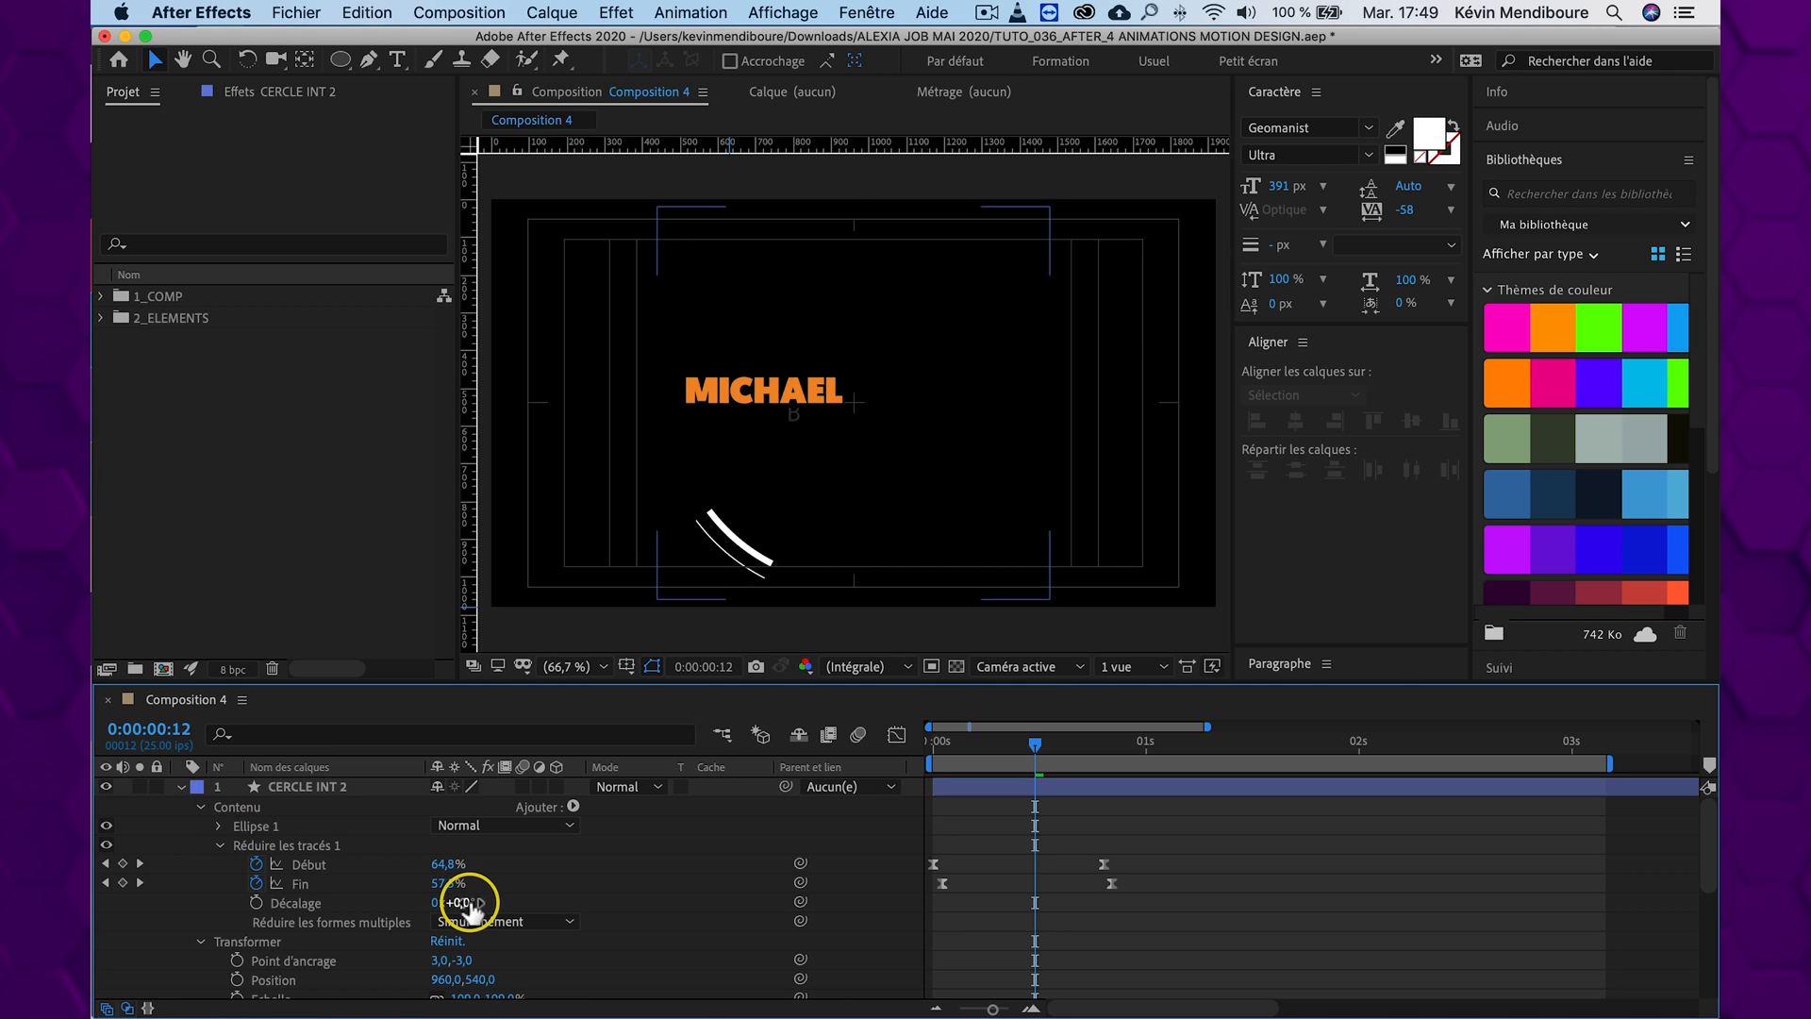
left_click_drag(462, 906, 477, 900)
left_click(653, 667)
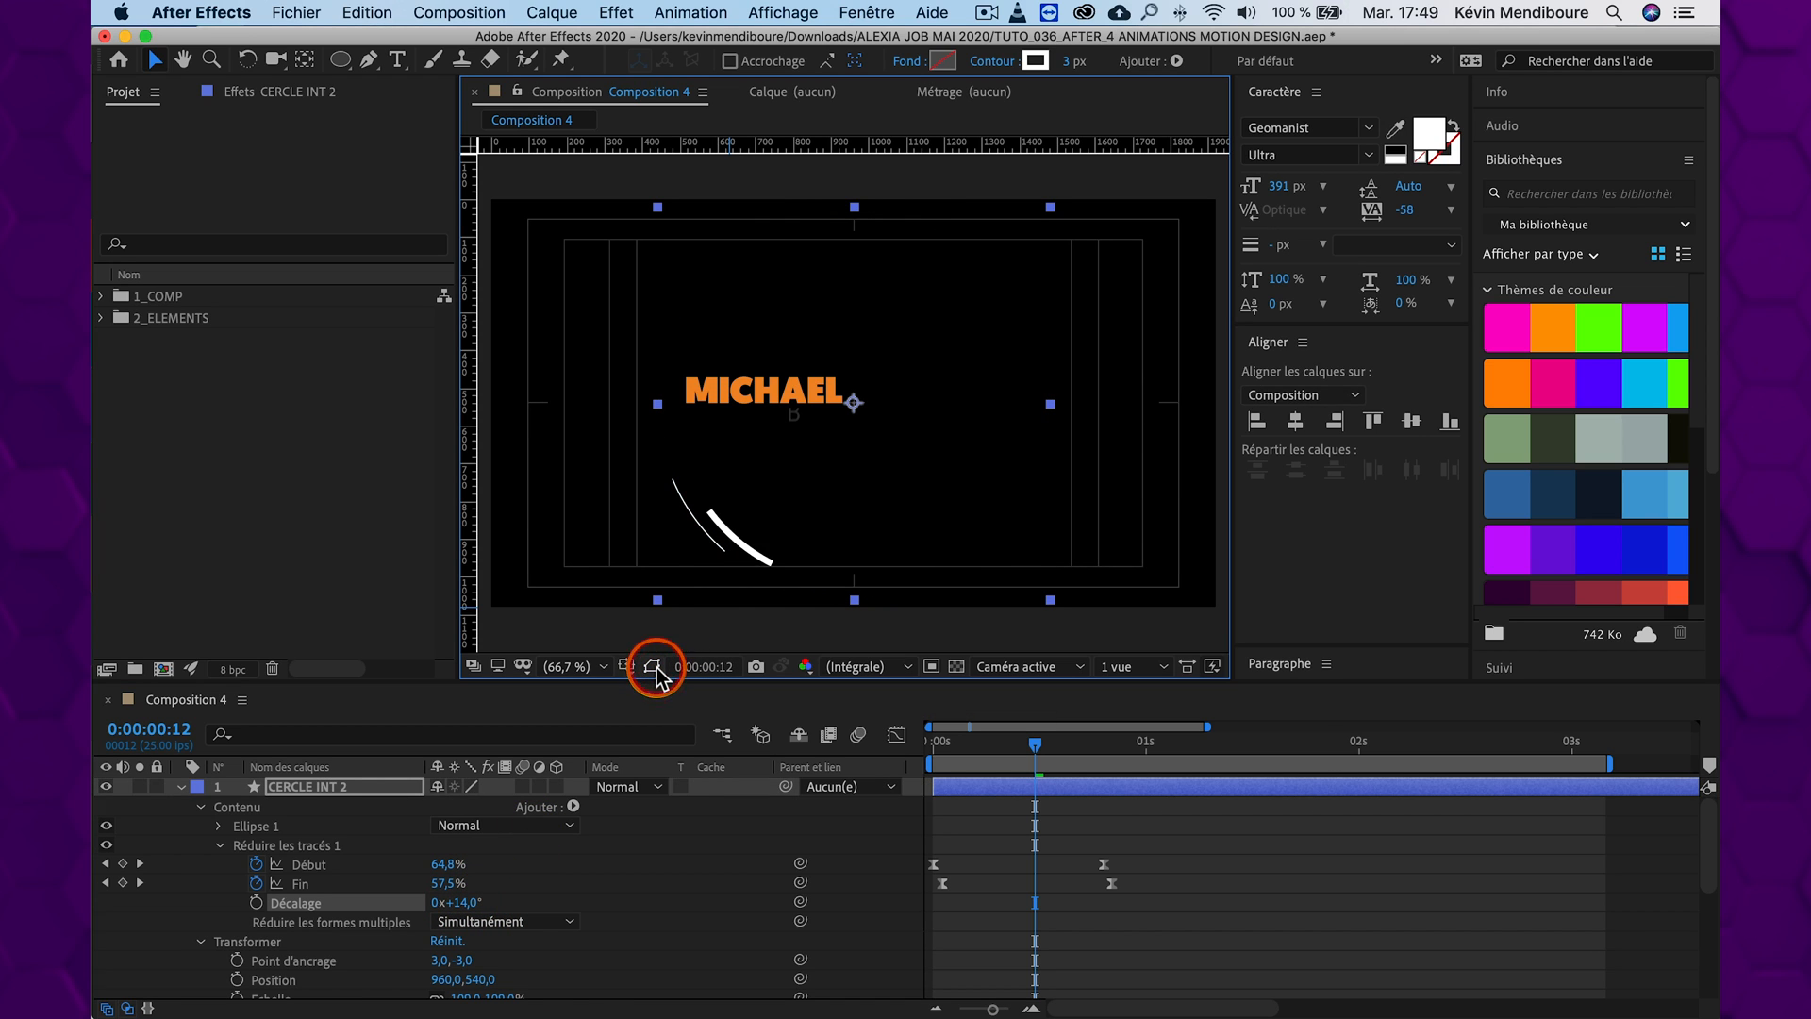
left_click(480, 902)
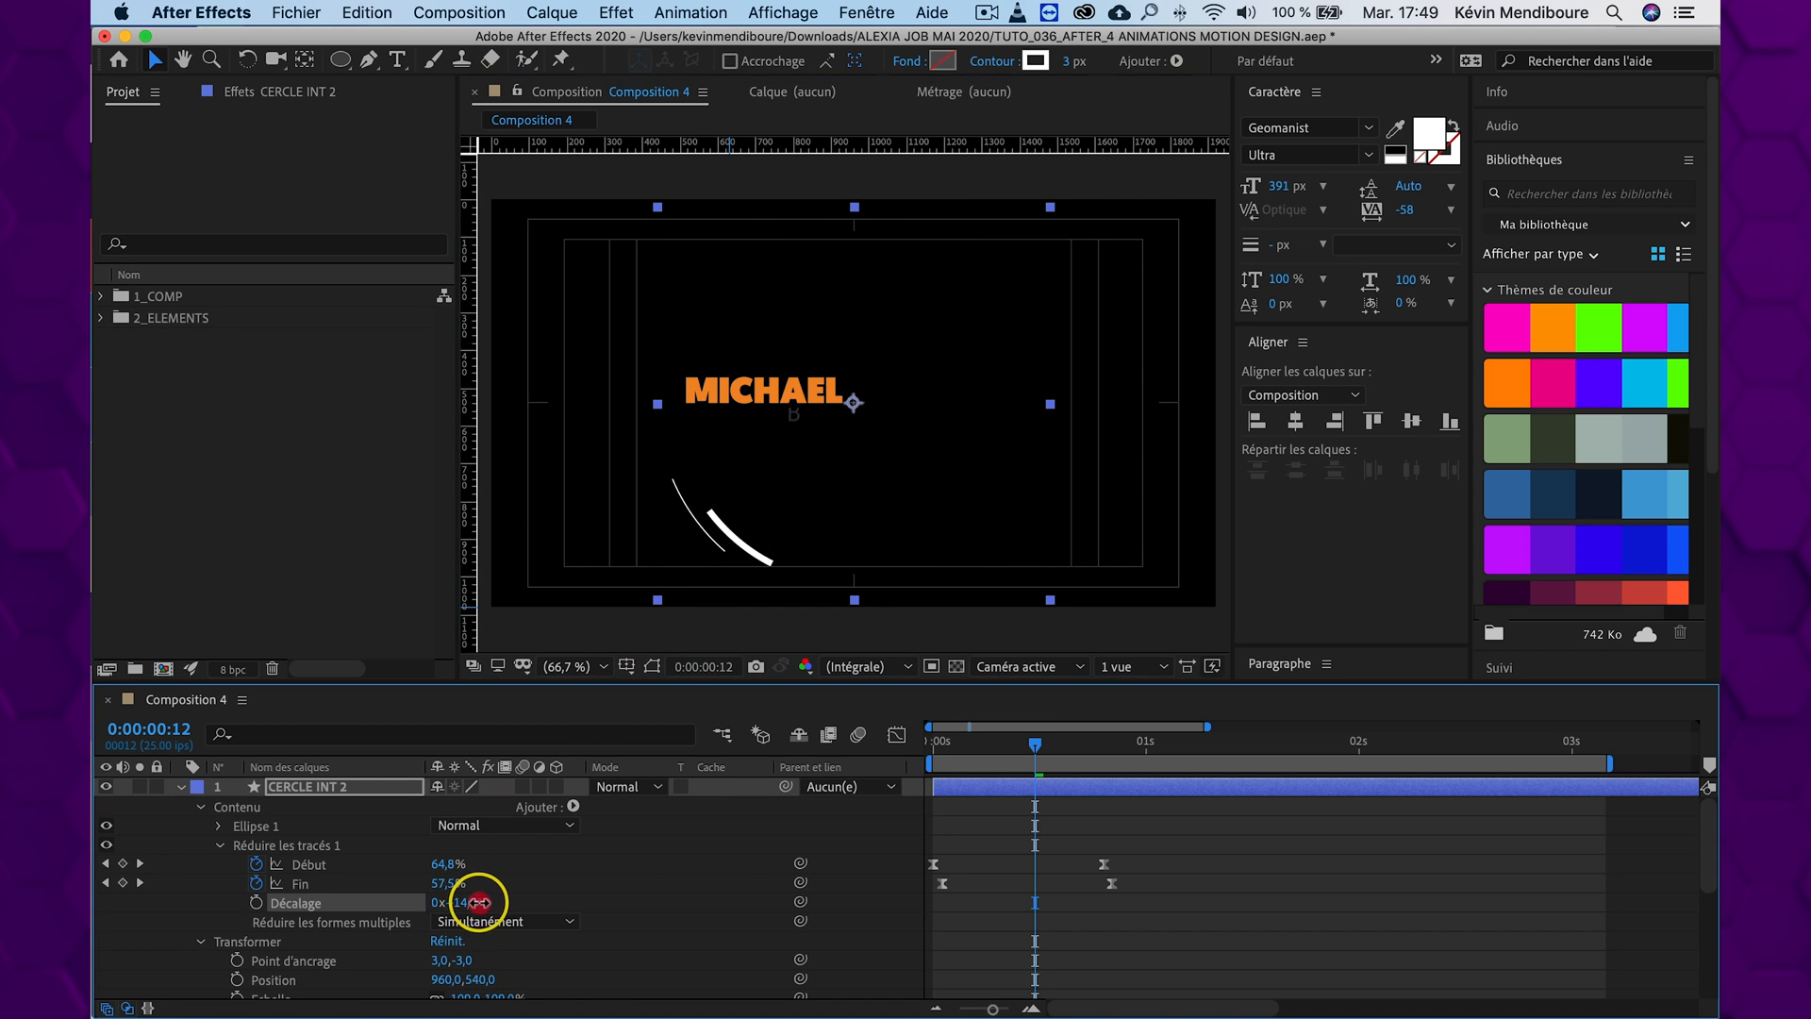
left_click_drag(514, 897, 540, 893)
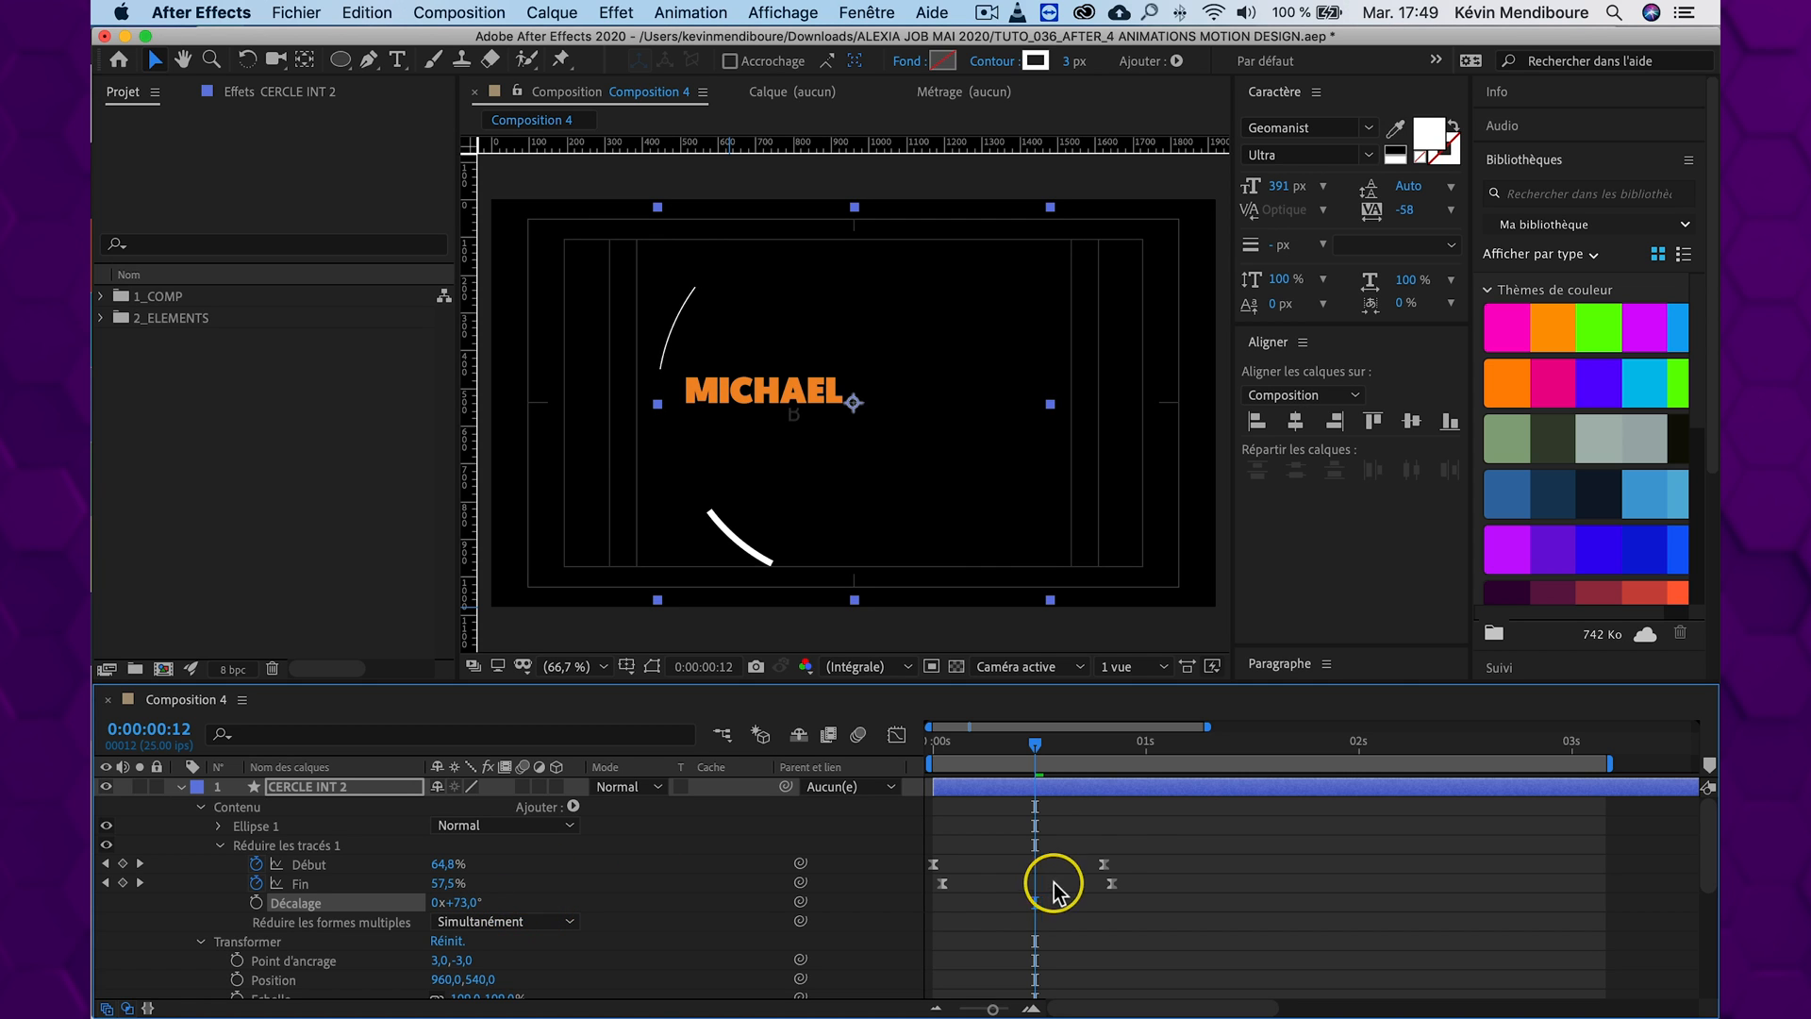
Move the last Début and Fin keyframes of CERCLE INT 2 to about 0:00:01:04 and 0:00:01:05, and preview from the start
left_click_drag(1169, 838, 1184, 886)
left_click_drag(1035, 740, 829, 736)
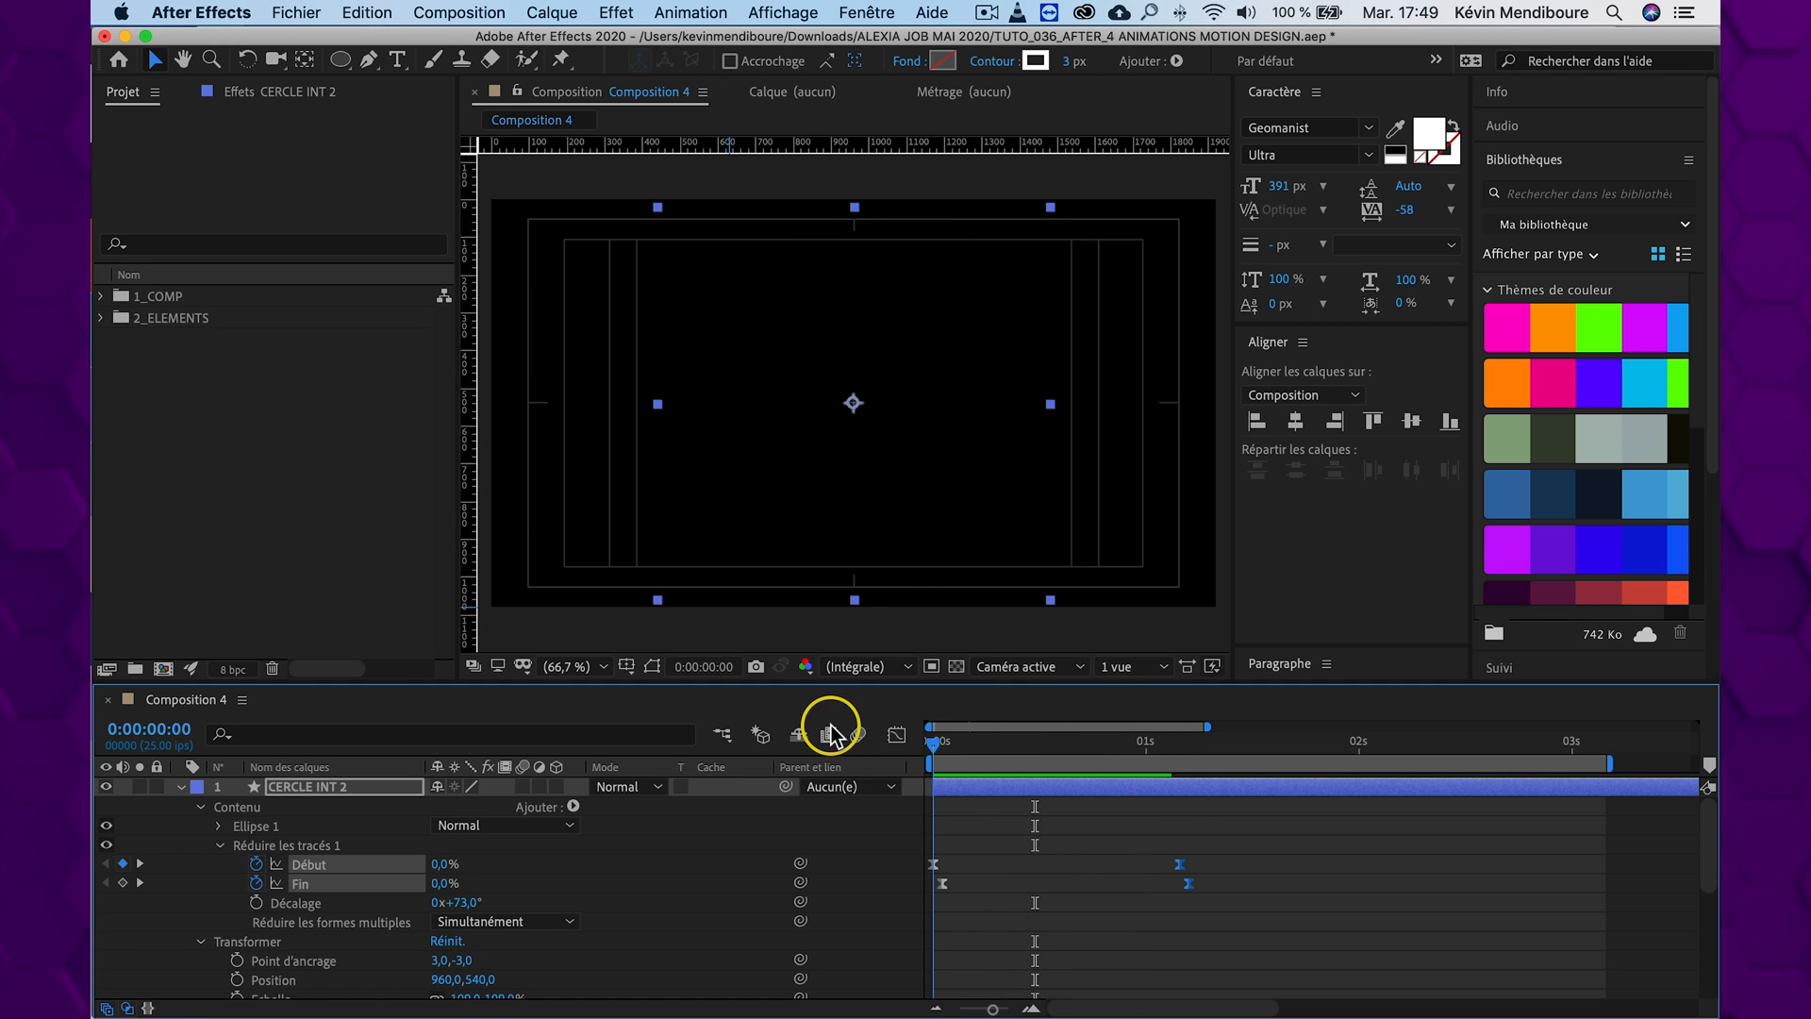
key("space")
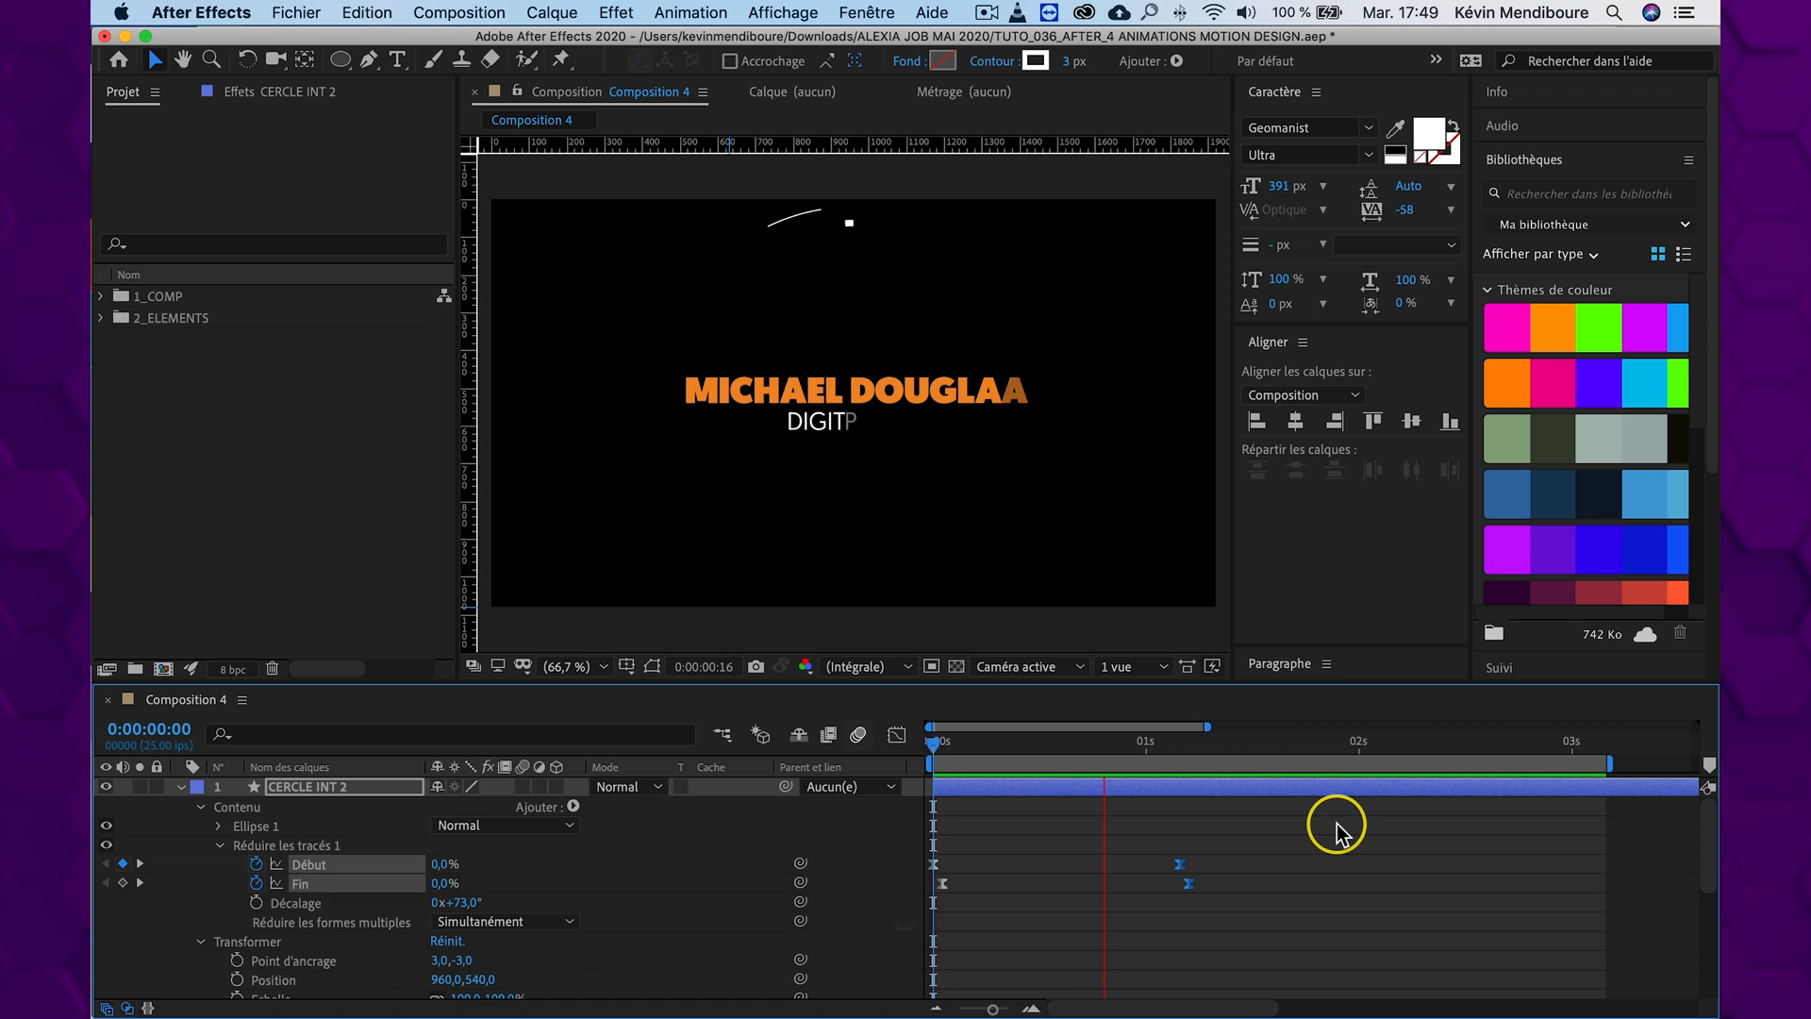
Replay both arcs together from the start to compare the thin outer stroke's timing with the thick inner one
key("space")
left_click(798, 735)
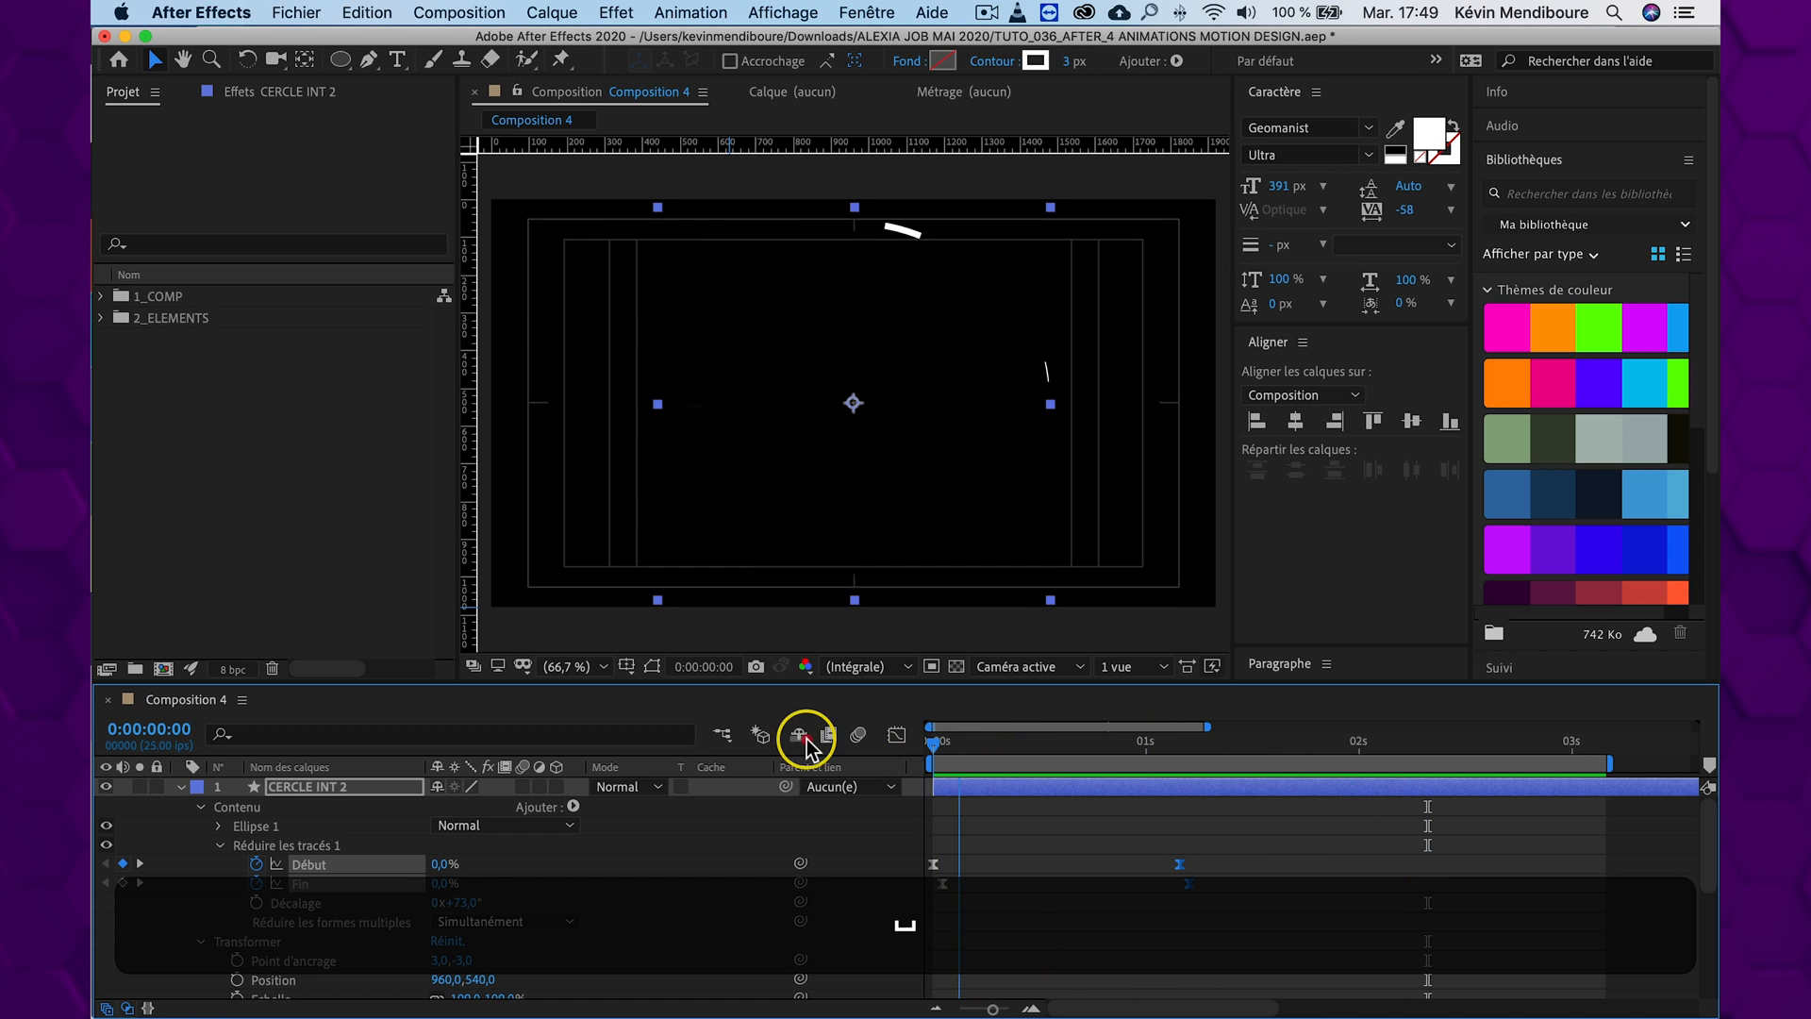
key("space")
left_click_drag(1095, 740, 826, 735)
key("space")
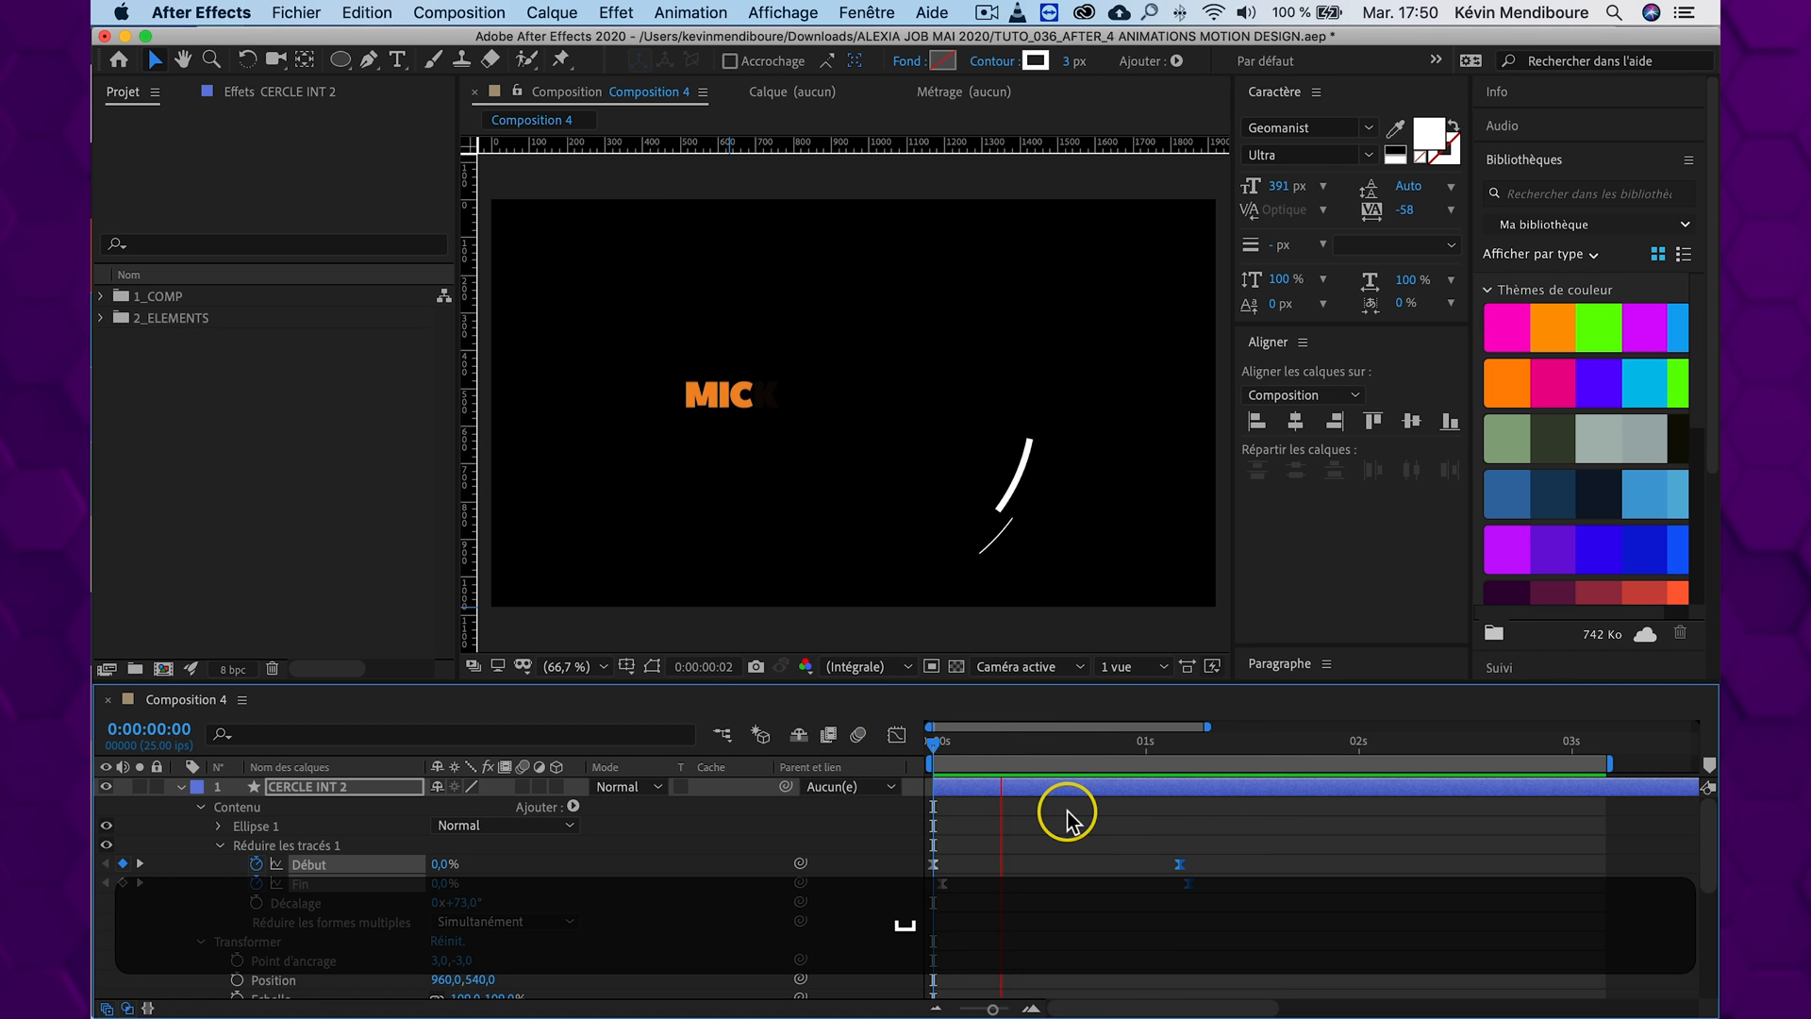
left_click_drag(1141, 741, 755, 740)
key("space")
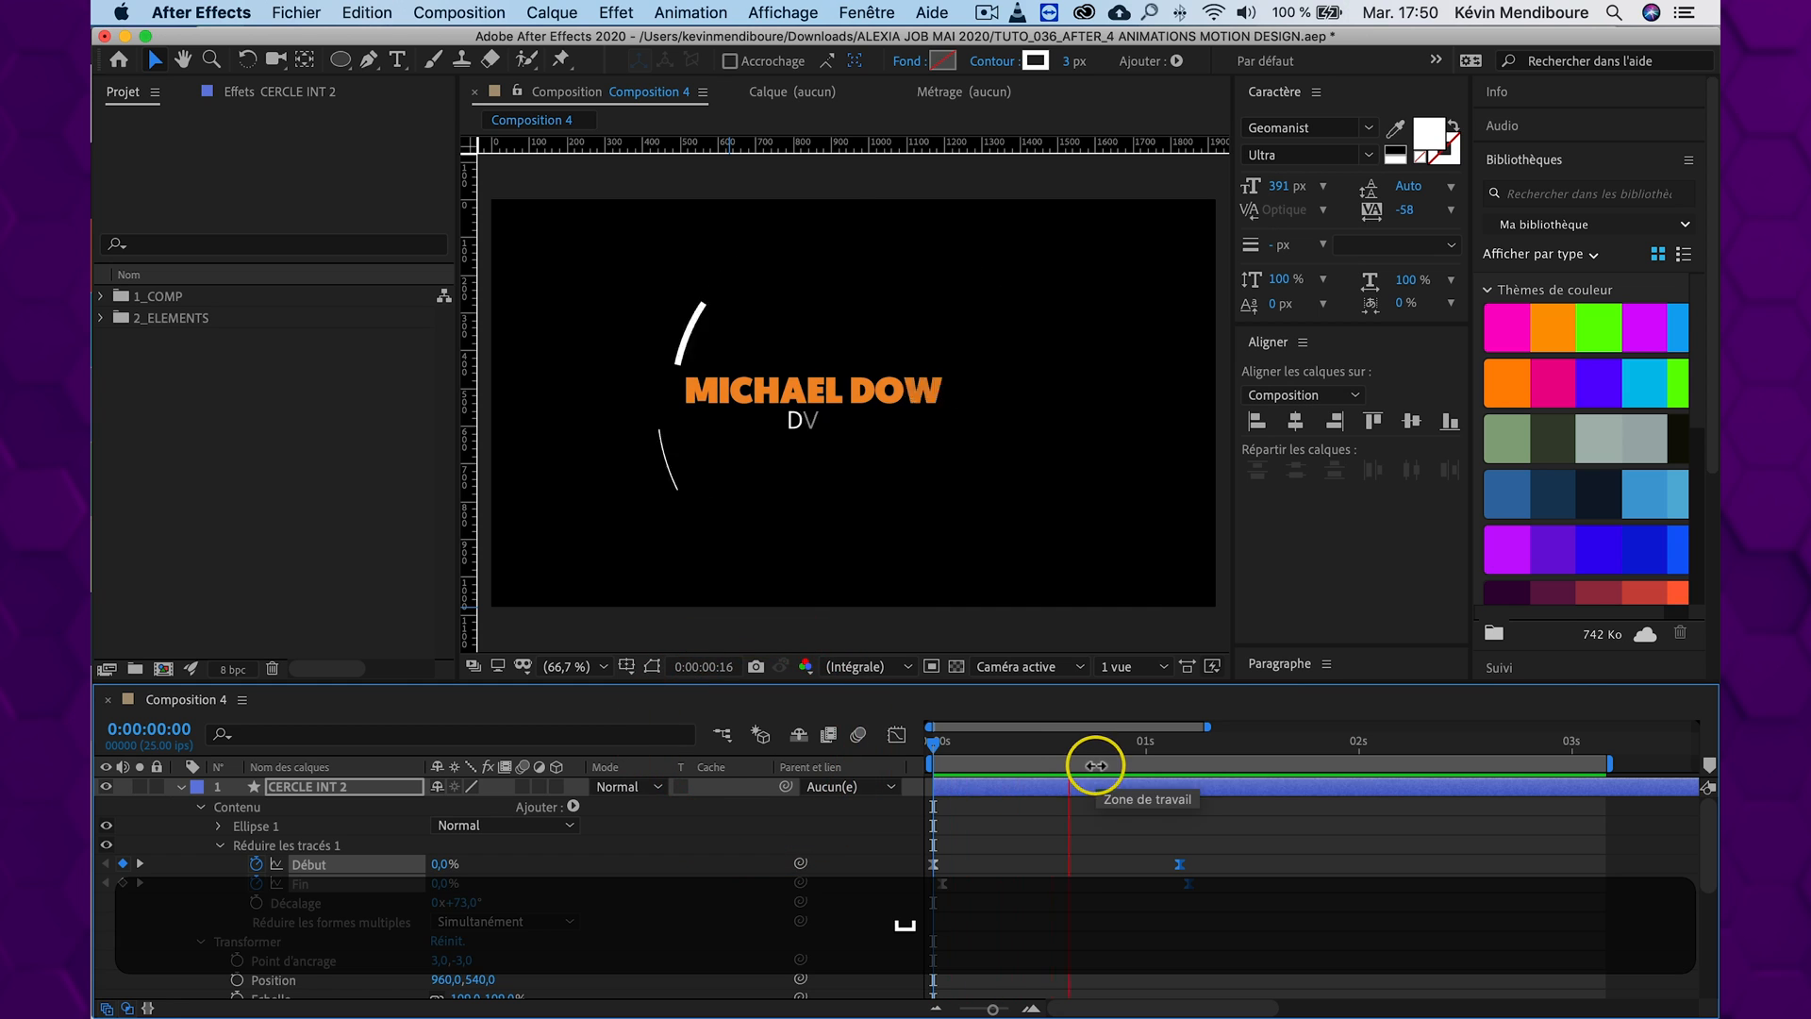
key("space")
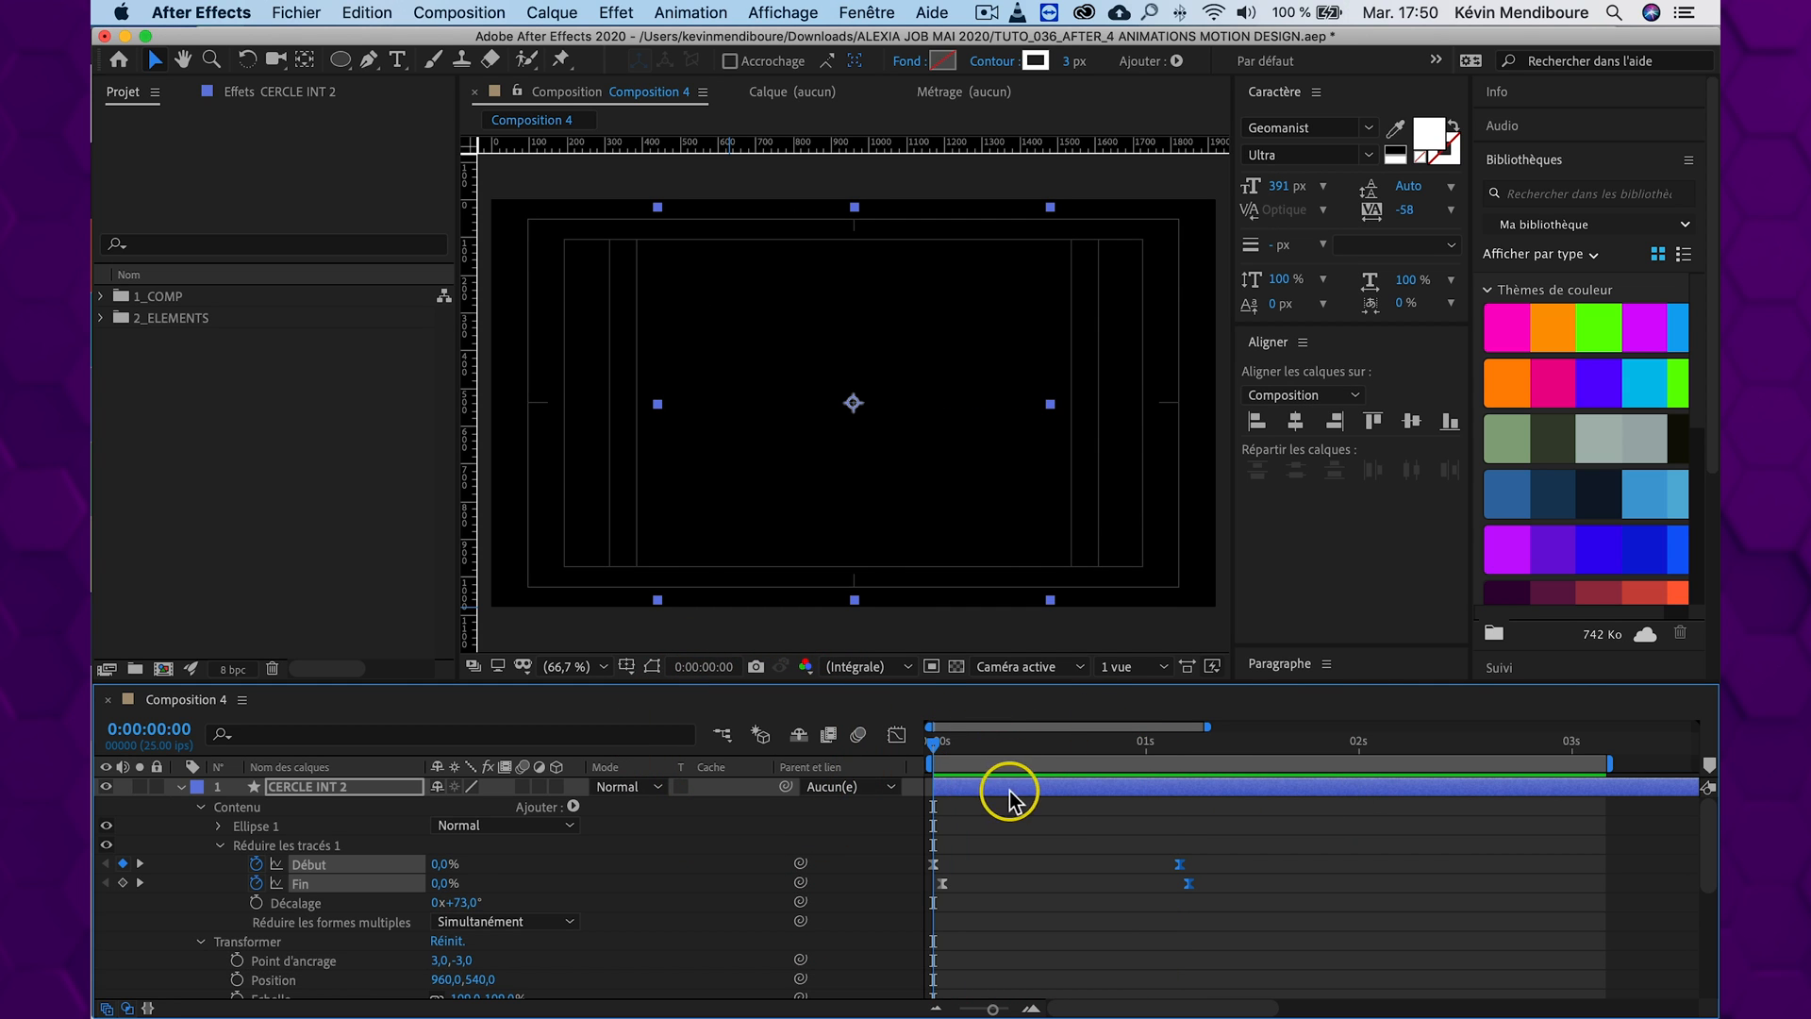
Rename the CERCLE INT 2 layer as CERCLE EXT
left_click_drag(977, 748, 1043, 744)
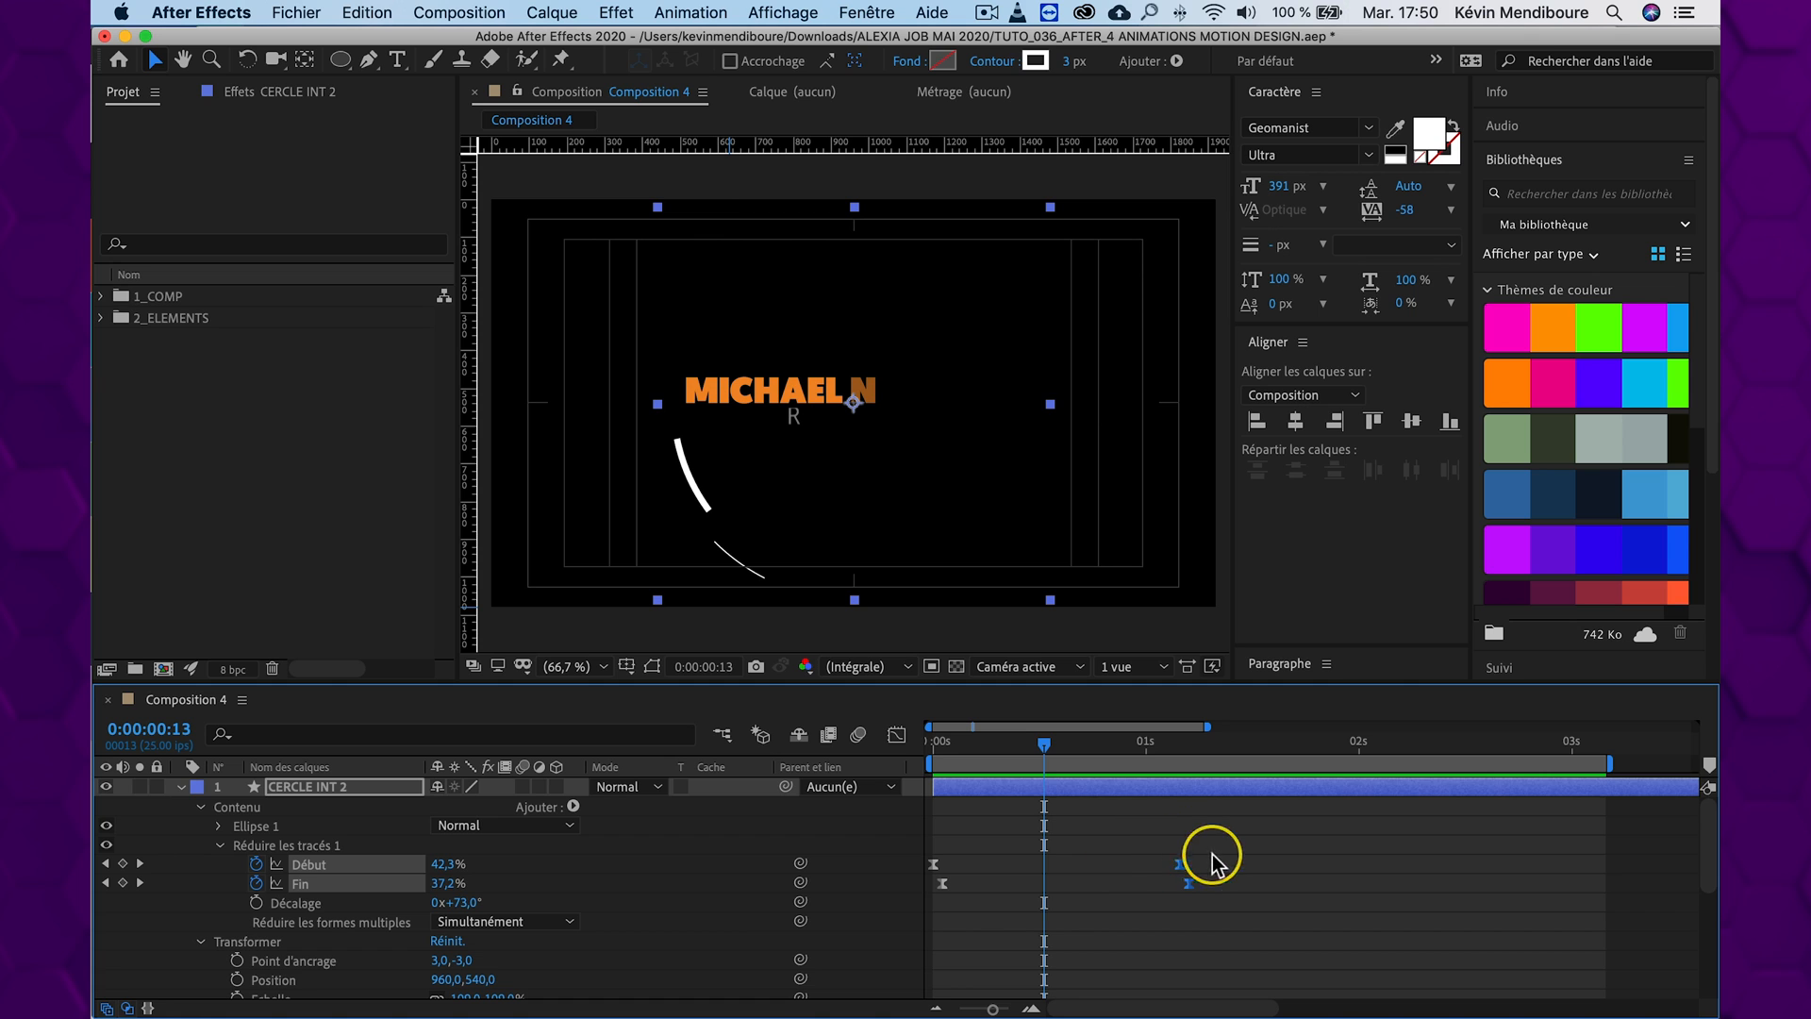
left_click(1107, 901)
scroll(1100, 864, "down", 4)
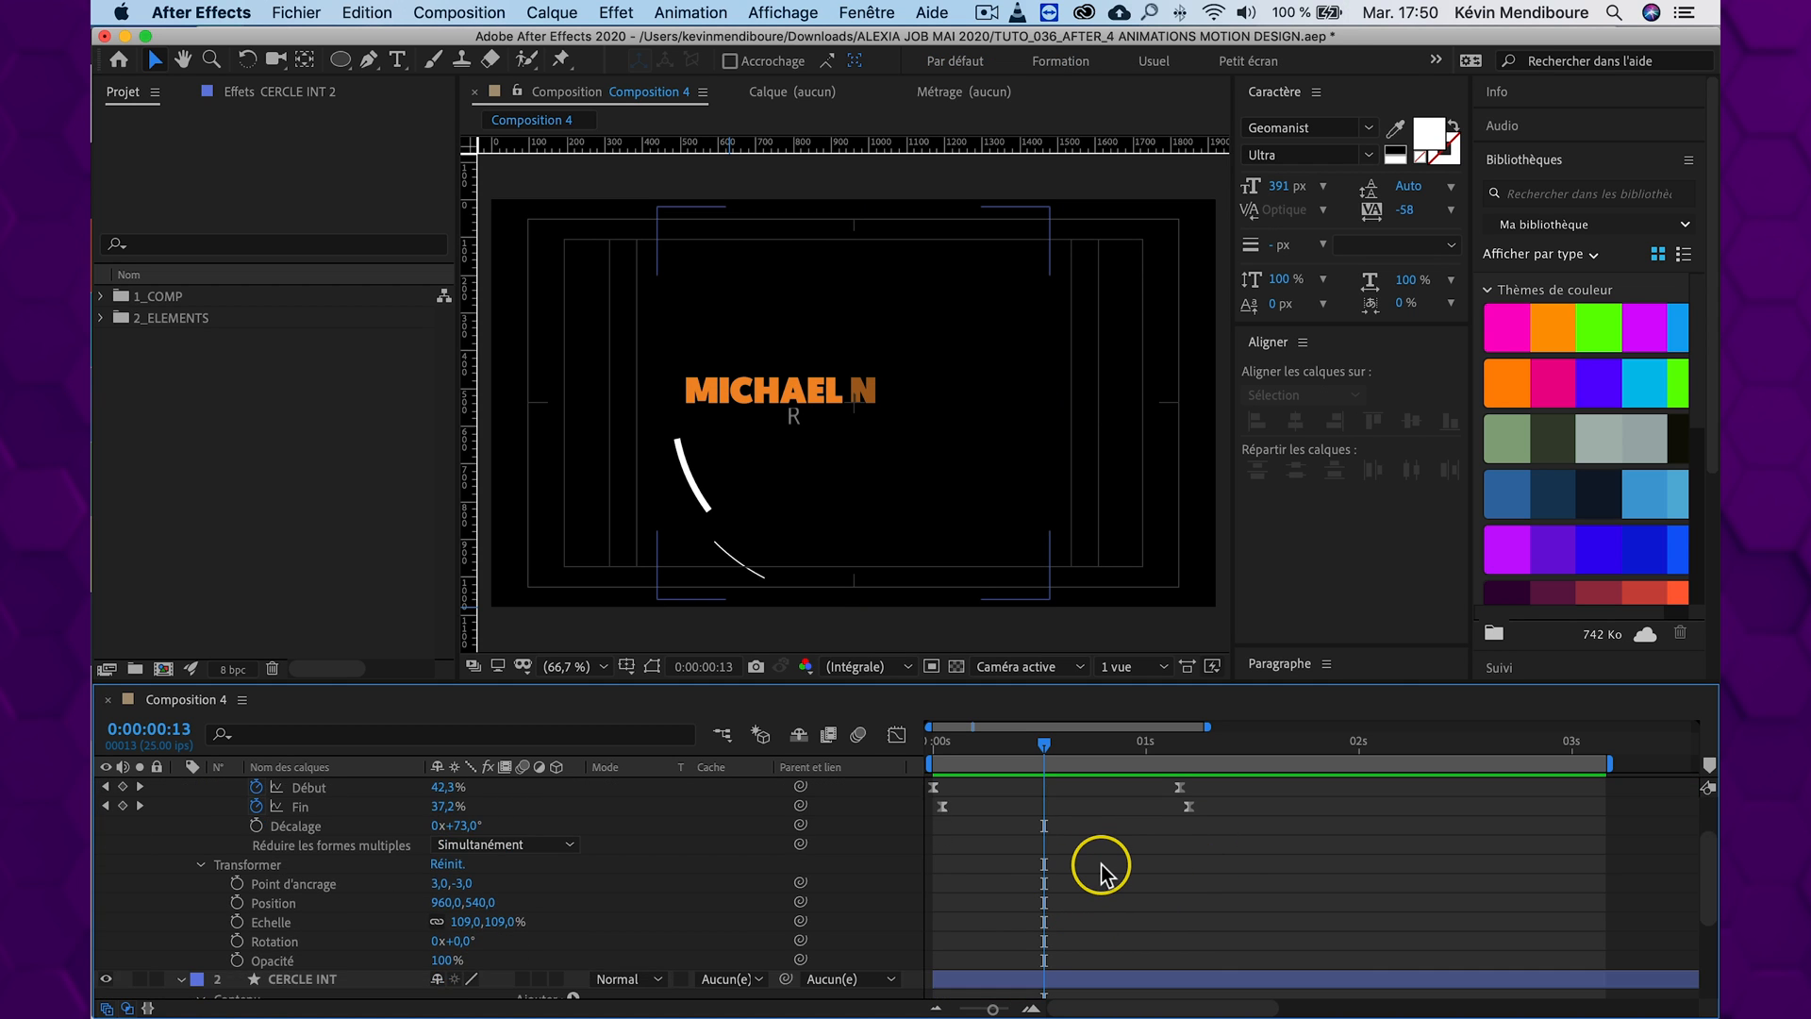
scroll(1100, 863, "down", 3)
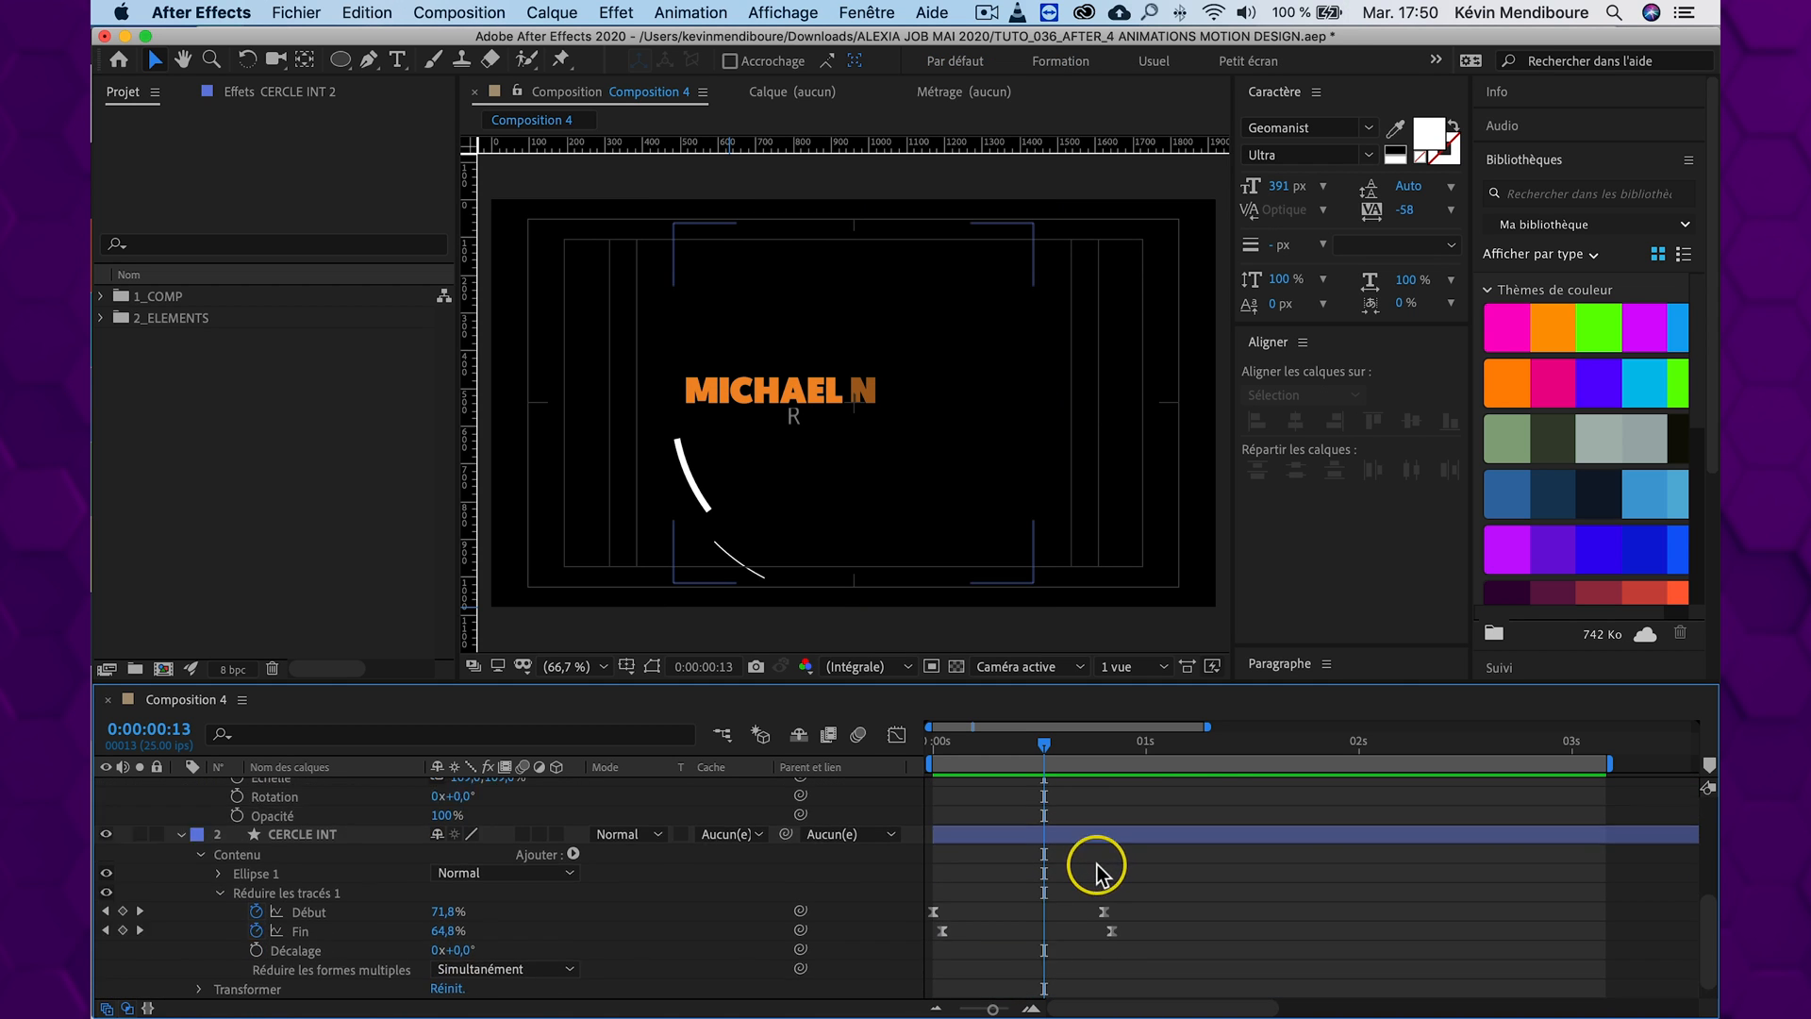
scroll(1097, 861, "up", 6)
left_click(314, 786)
key("Return")
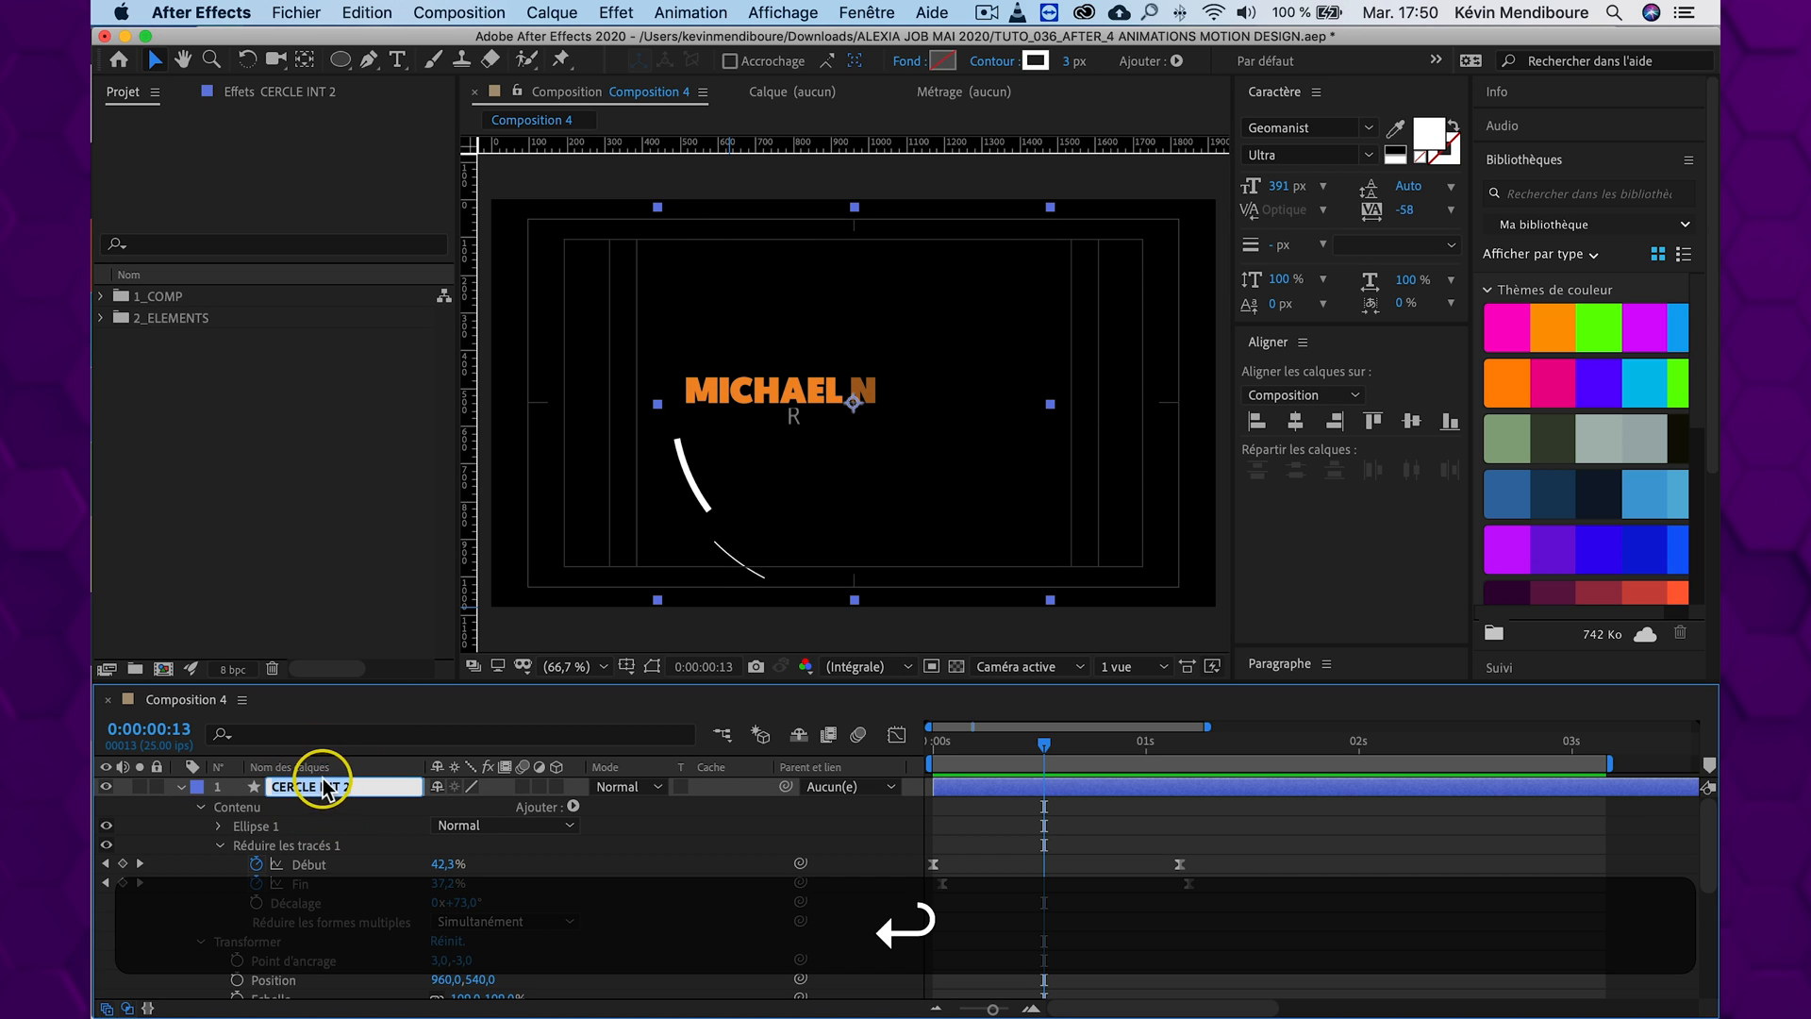
type("CERCLE EXT")
key("Return")
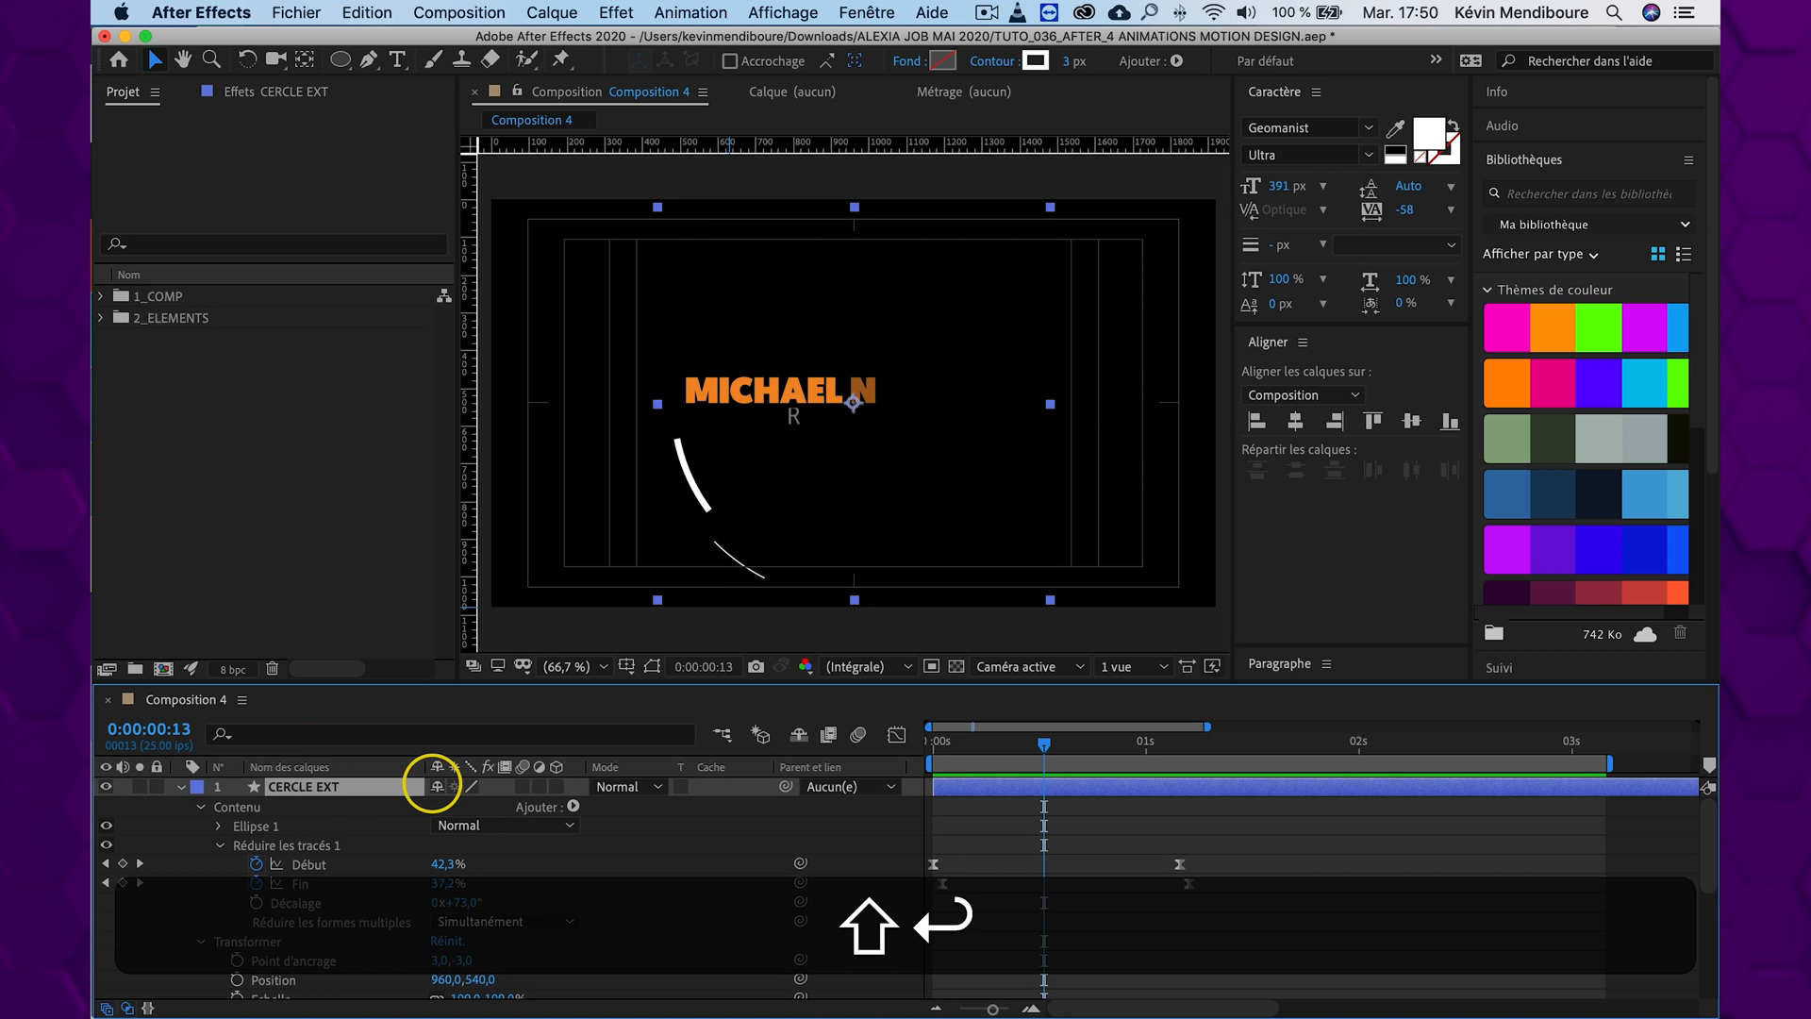
Move the last Fin keyframe of CERCLE INT about two frames later to lengthen the thick arc, and preview from the start
scroll(623, 830, "down", 5)
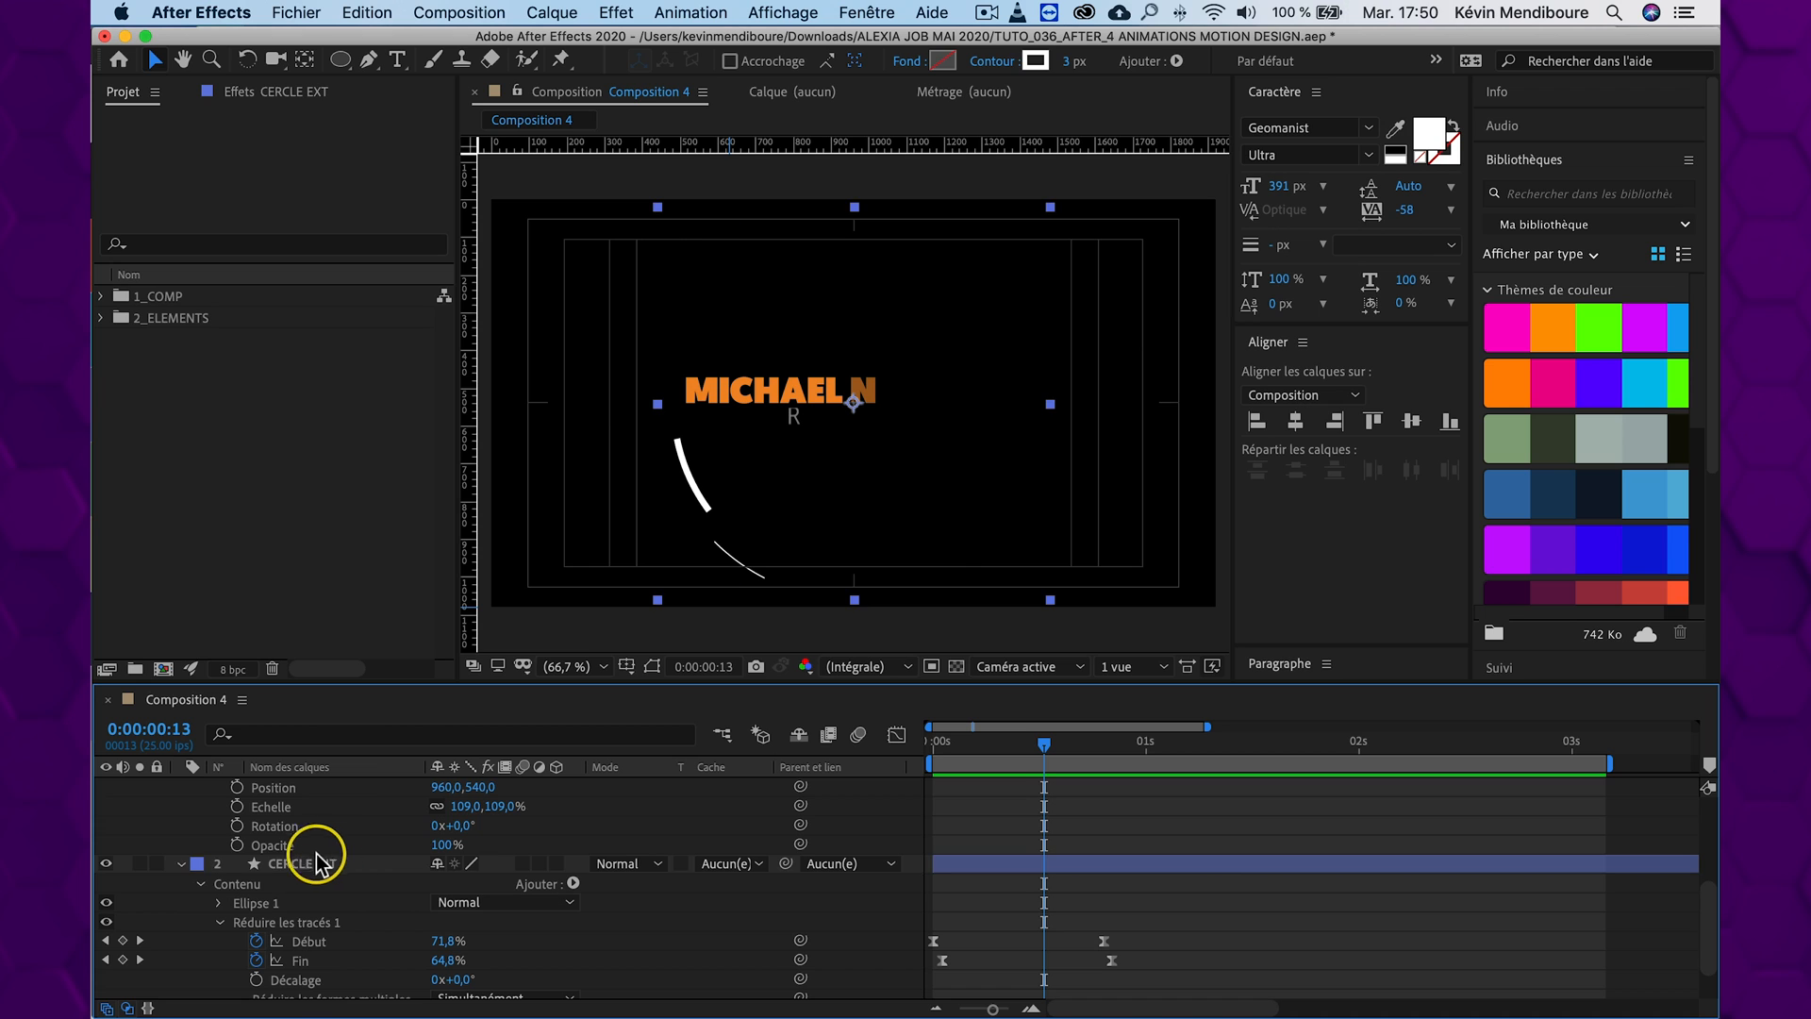
left_click(316, 860)
scroll(651, 886, "down", 1)
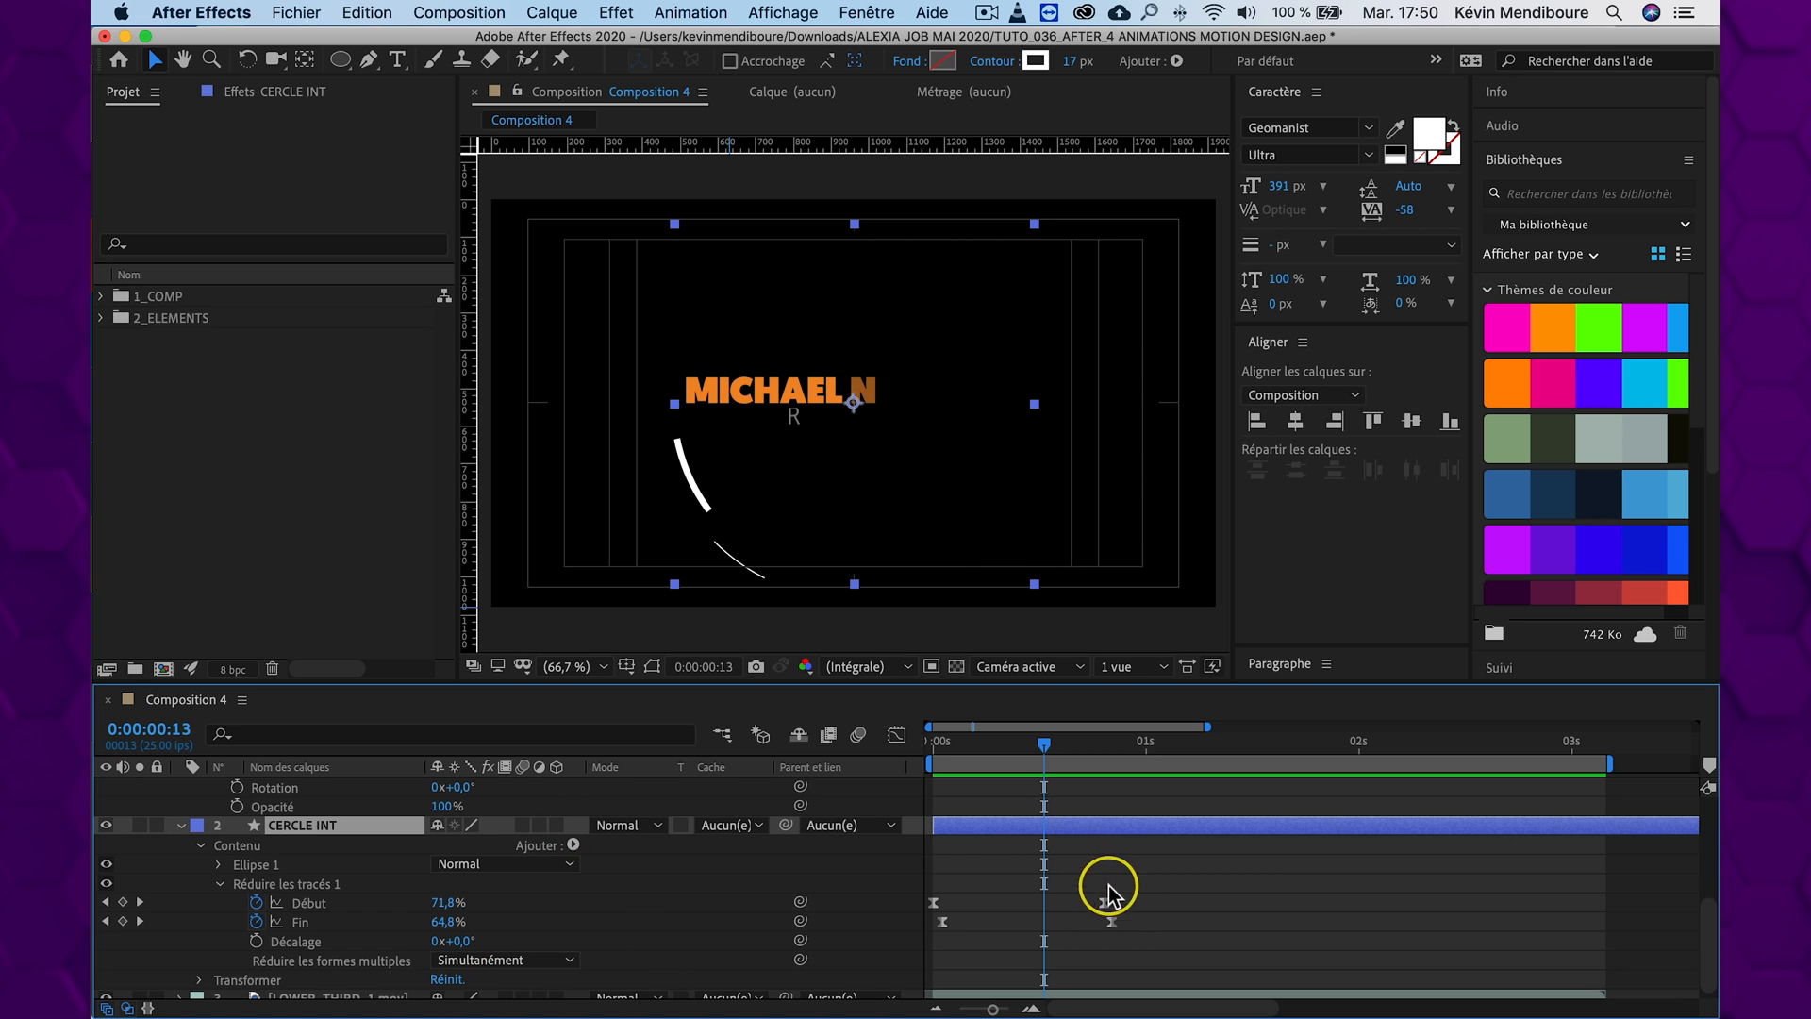
mouse_move(1112, 922)
left_mouse_down()
mouse_move(1091, 922)
mouse_move(1122, 925)
left_mouse_up()
key("super+z")
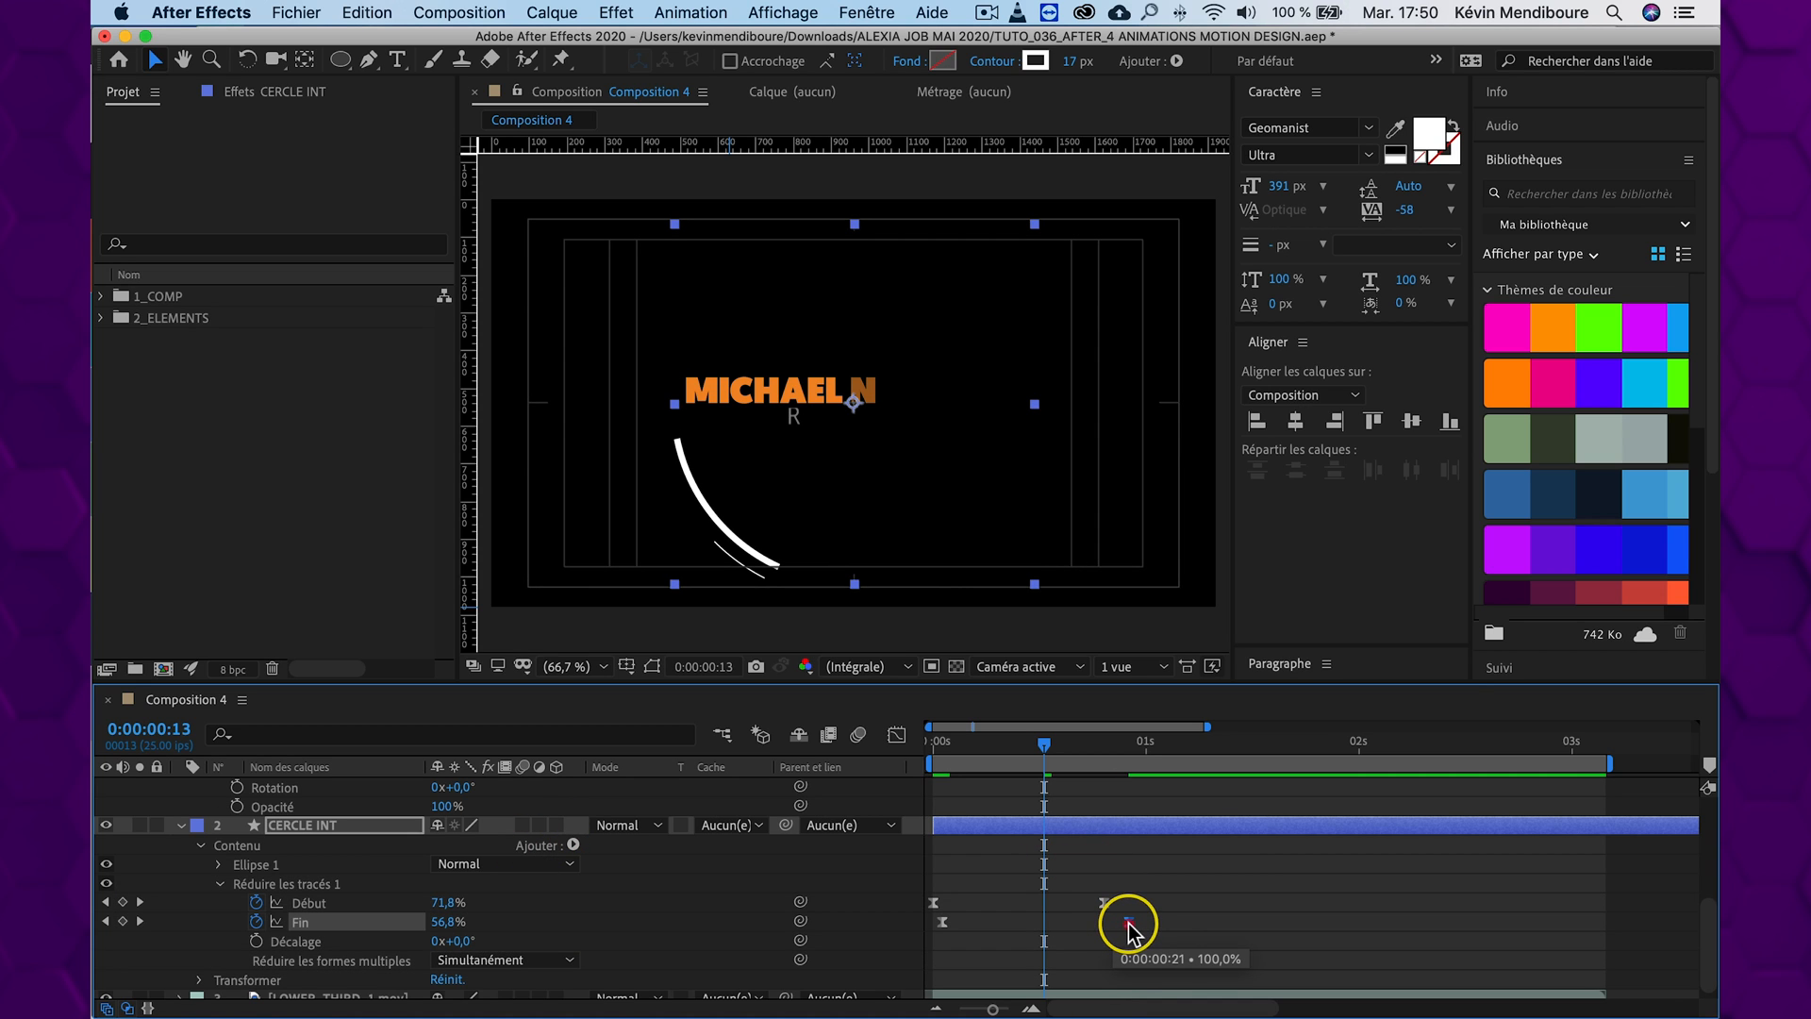
left_click_drag(1041, 740, 972, 726)
key("space")
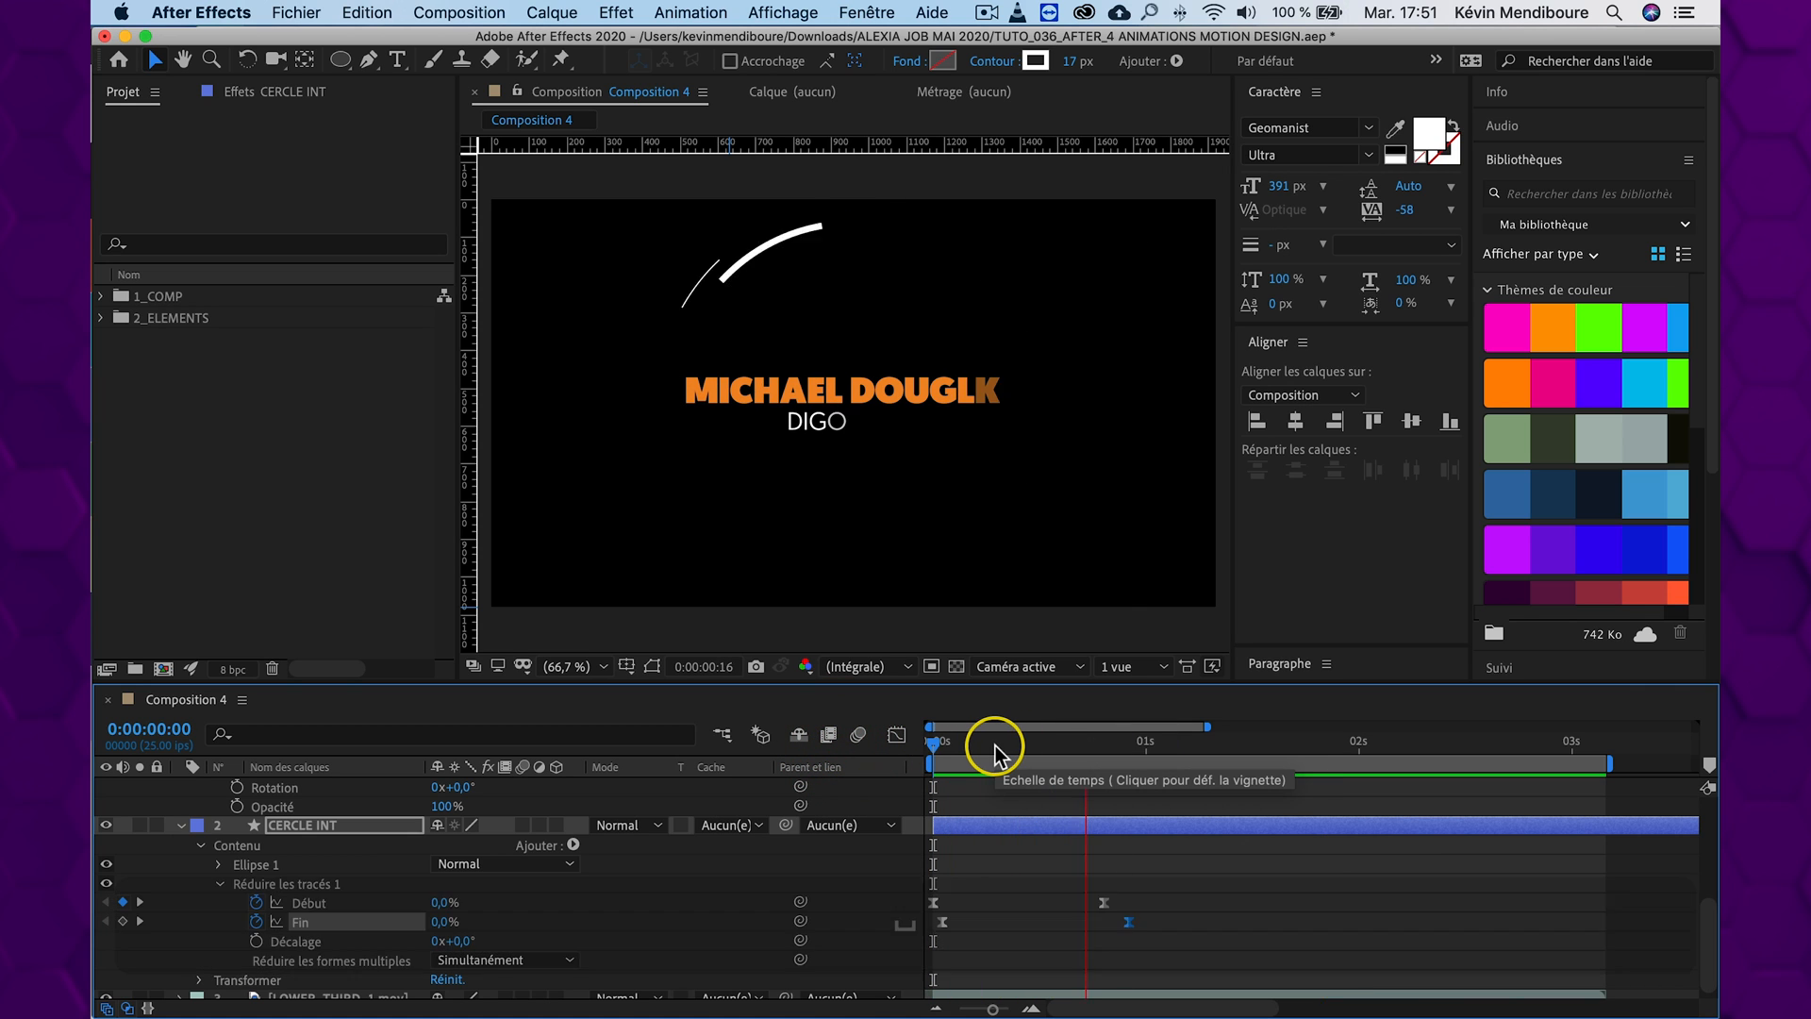
left_click_drag(1056, 741, 861, 739)
key("space")
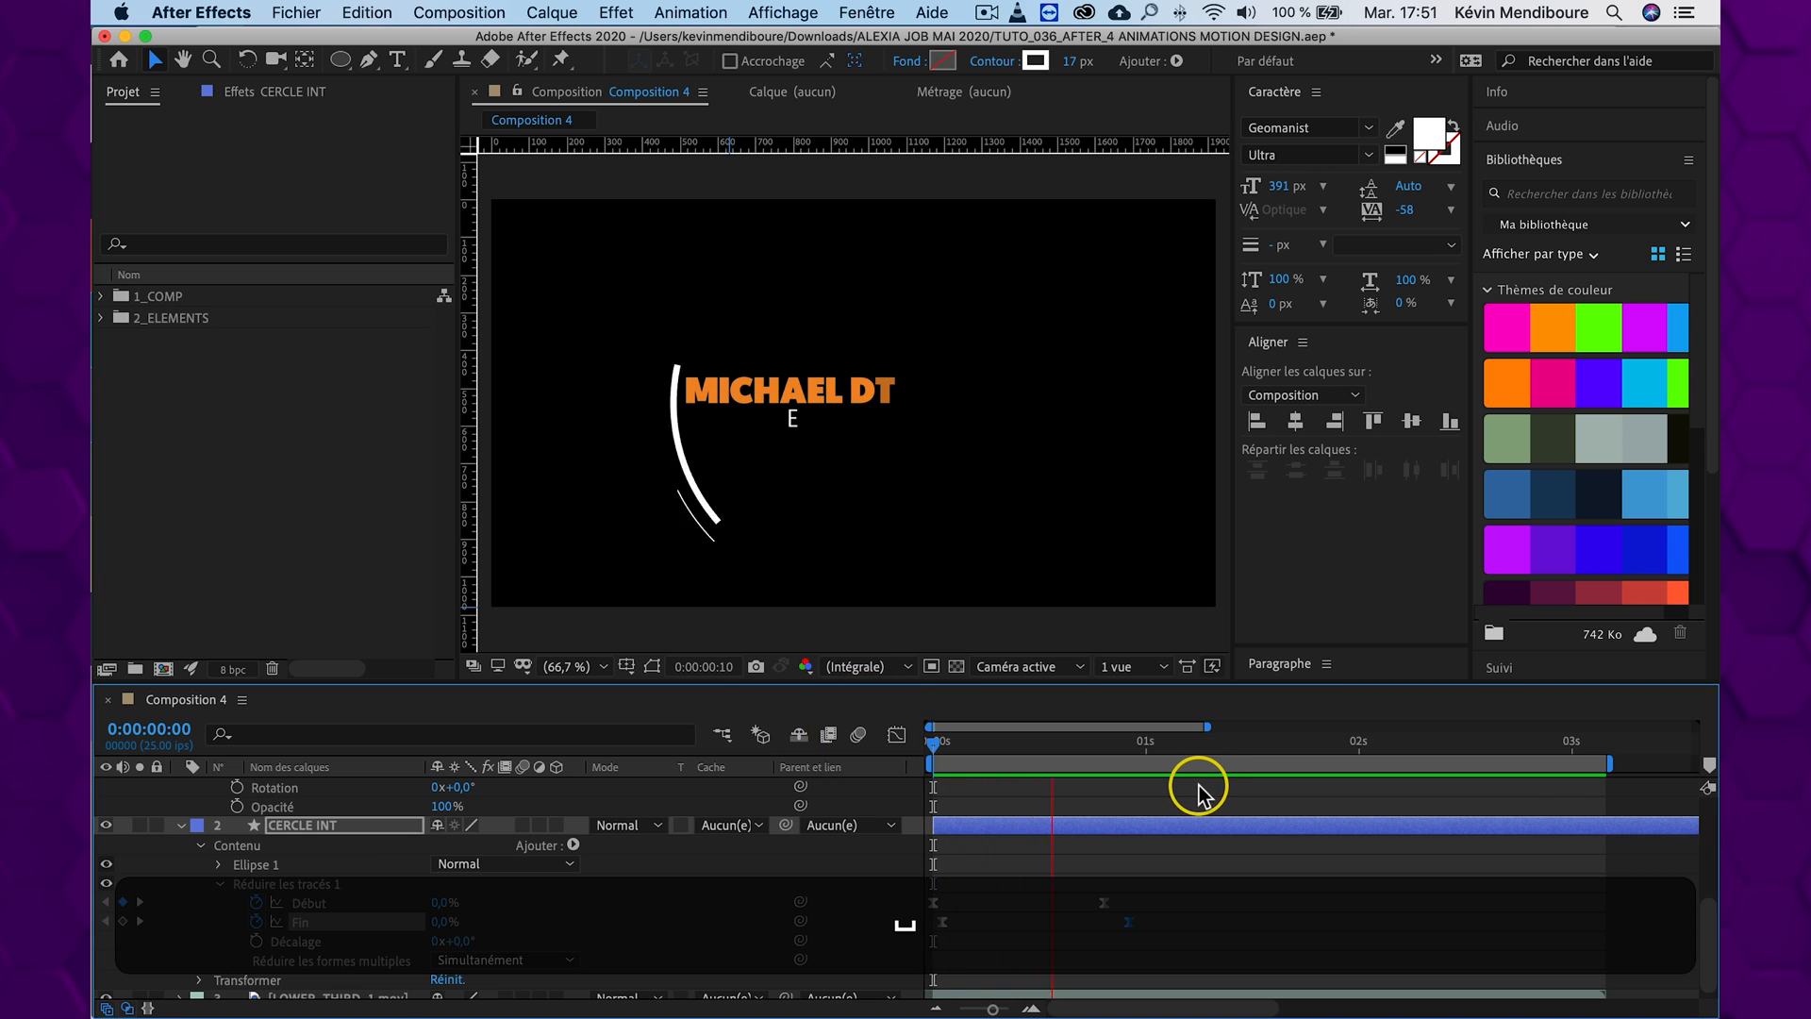
Replay the arc animation from the start to check the timing of both strokes around the title
left_click(1269, 747)
left_click_drag(1268, 747, 857, 738)
key("space")
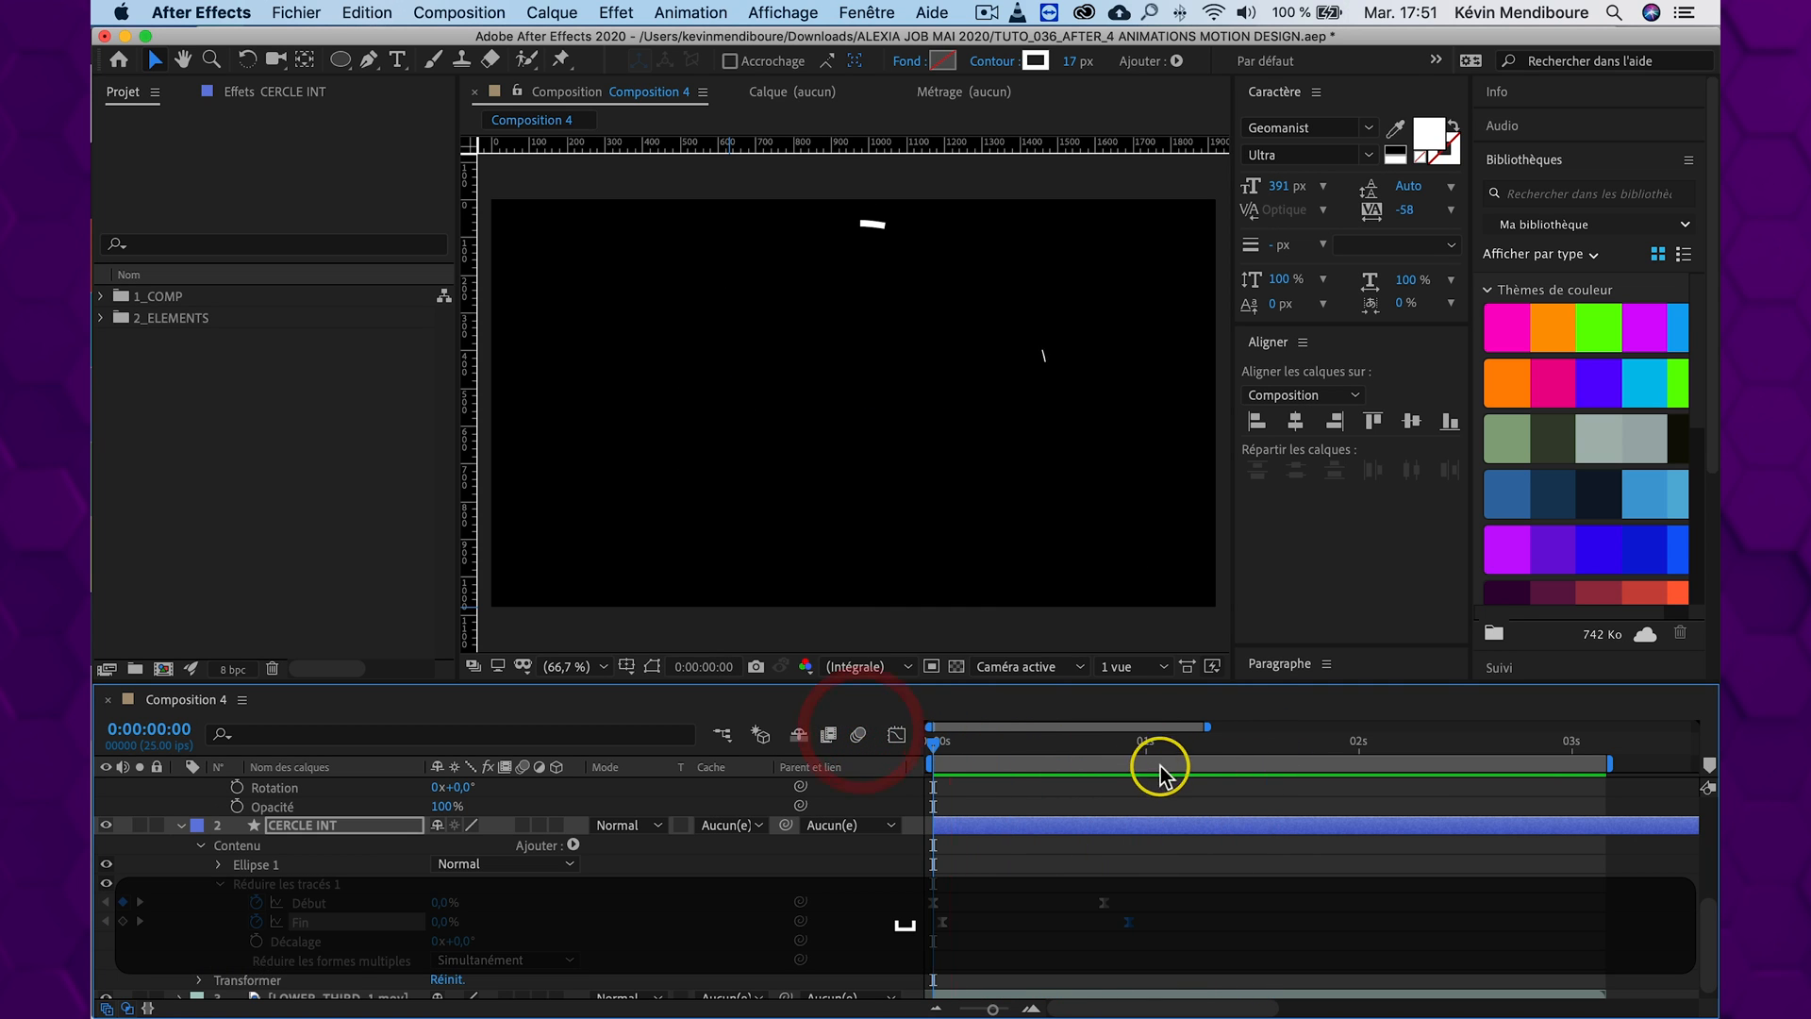
key("space")
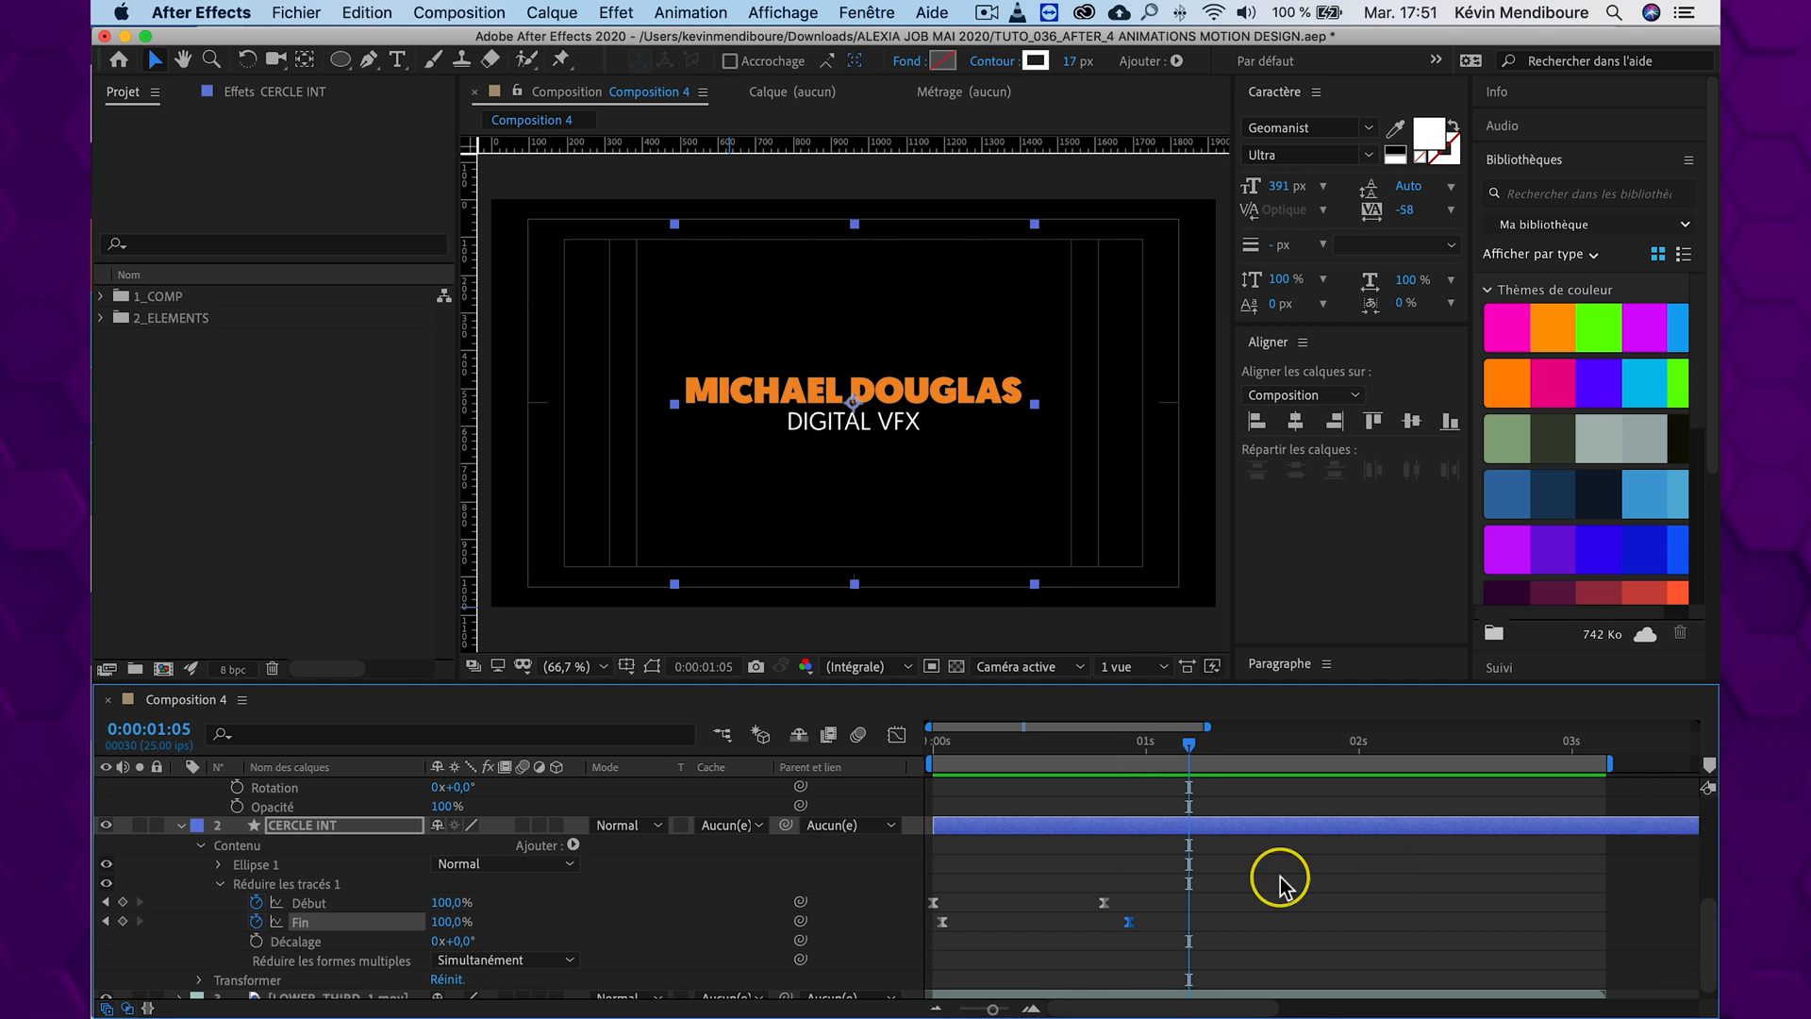
Collapse all the layers, and reveal only the keyframed properties of CERCLE EXT and CERCLE INT
scroll(283, 849, "up", 5)
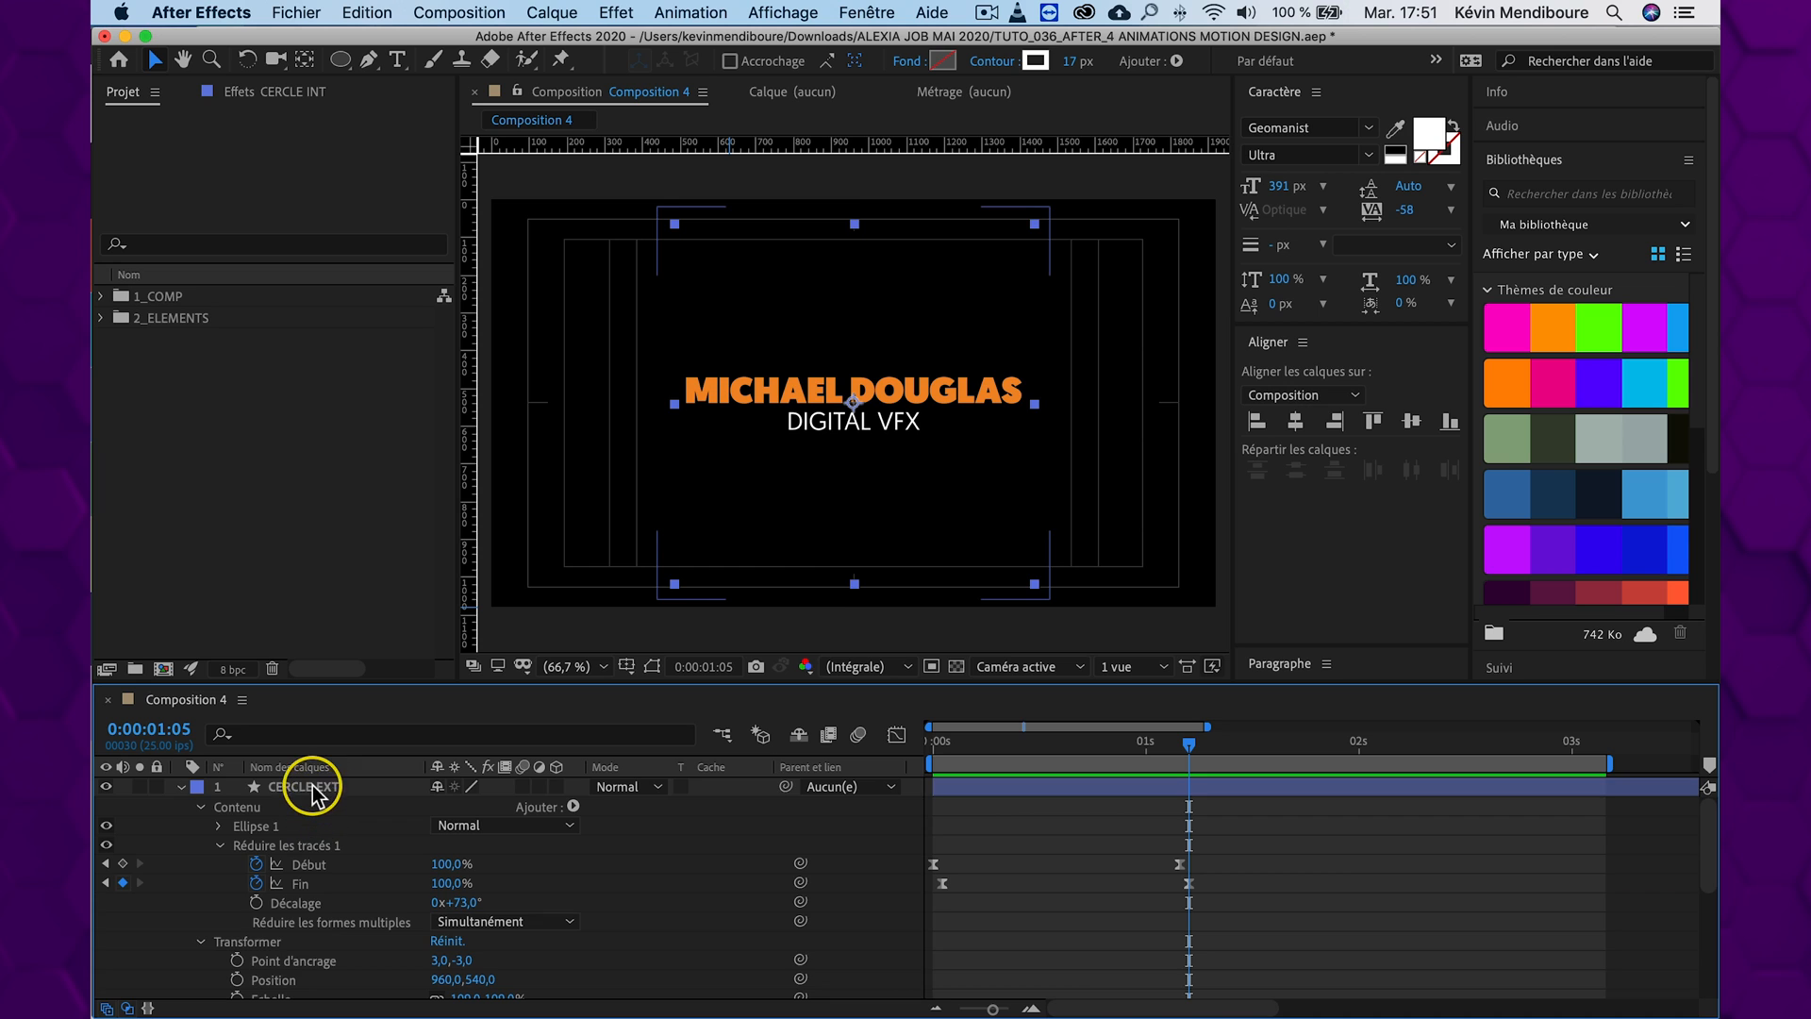
key("super+a")
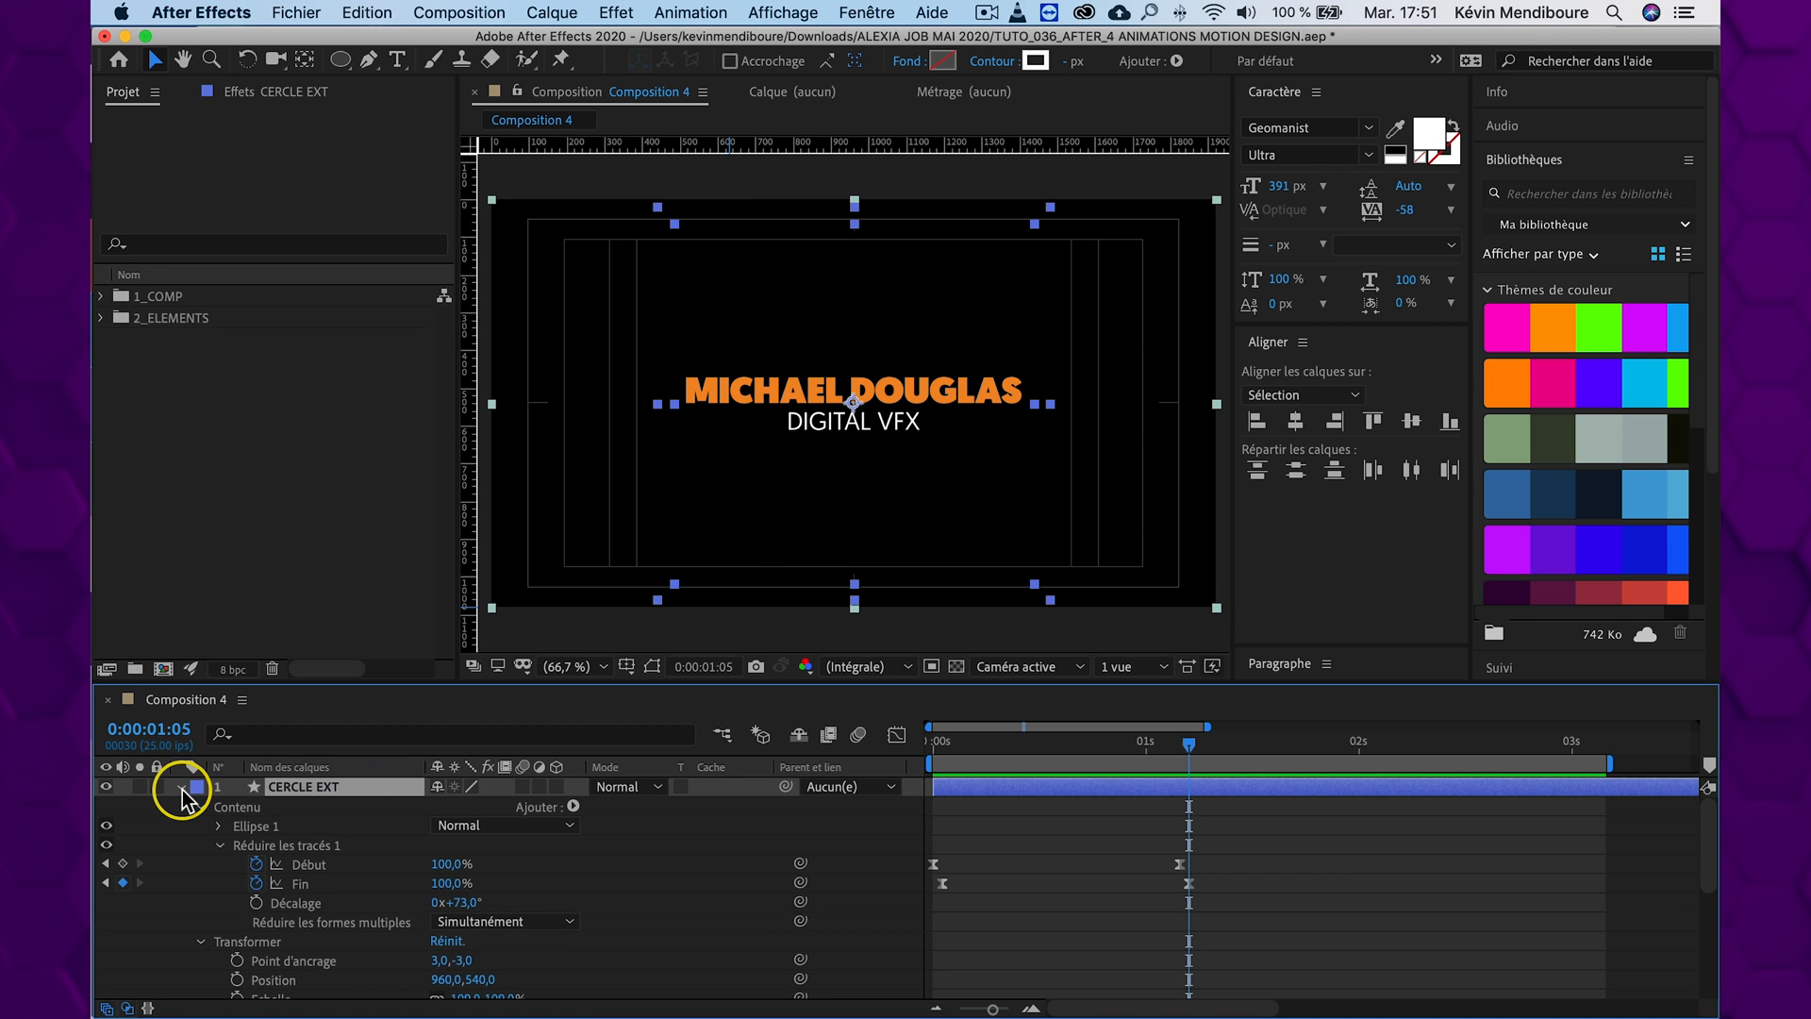
left_click(182, 789)
left_click(364, 872)
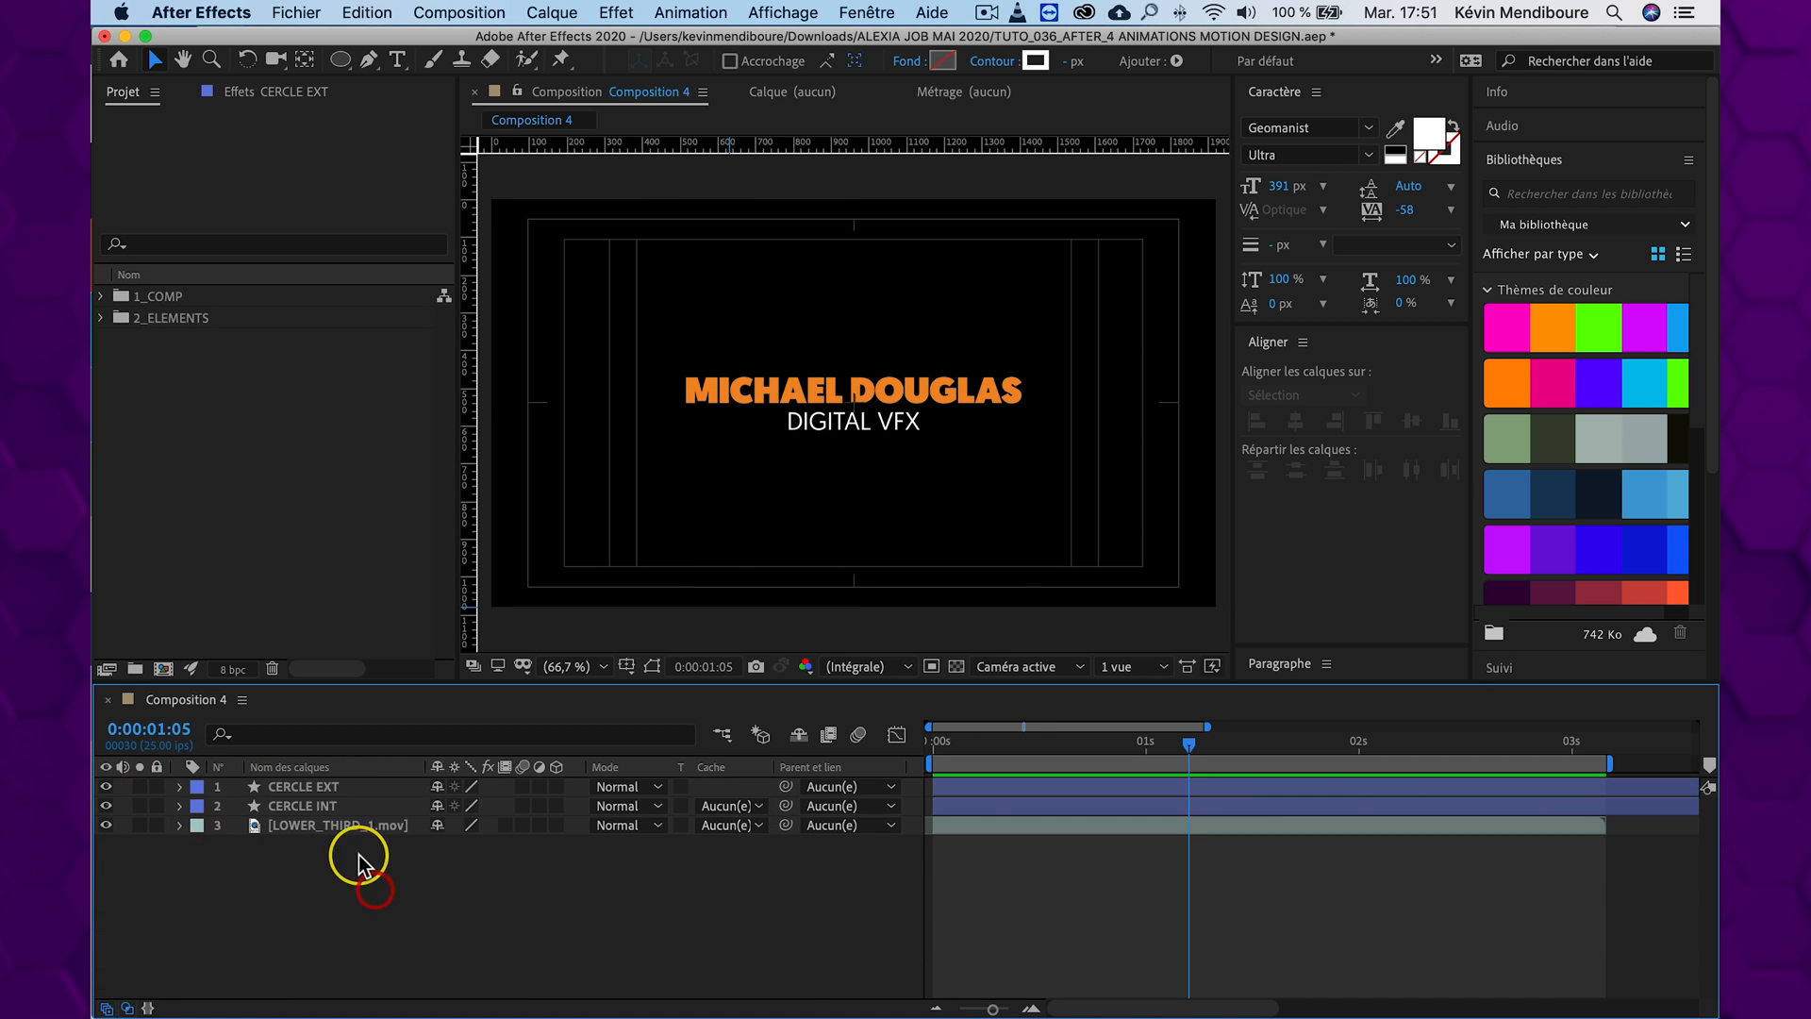
left_click(324, 788)
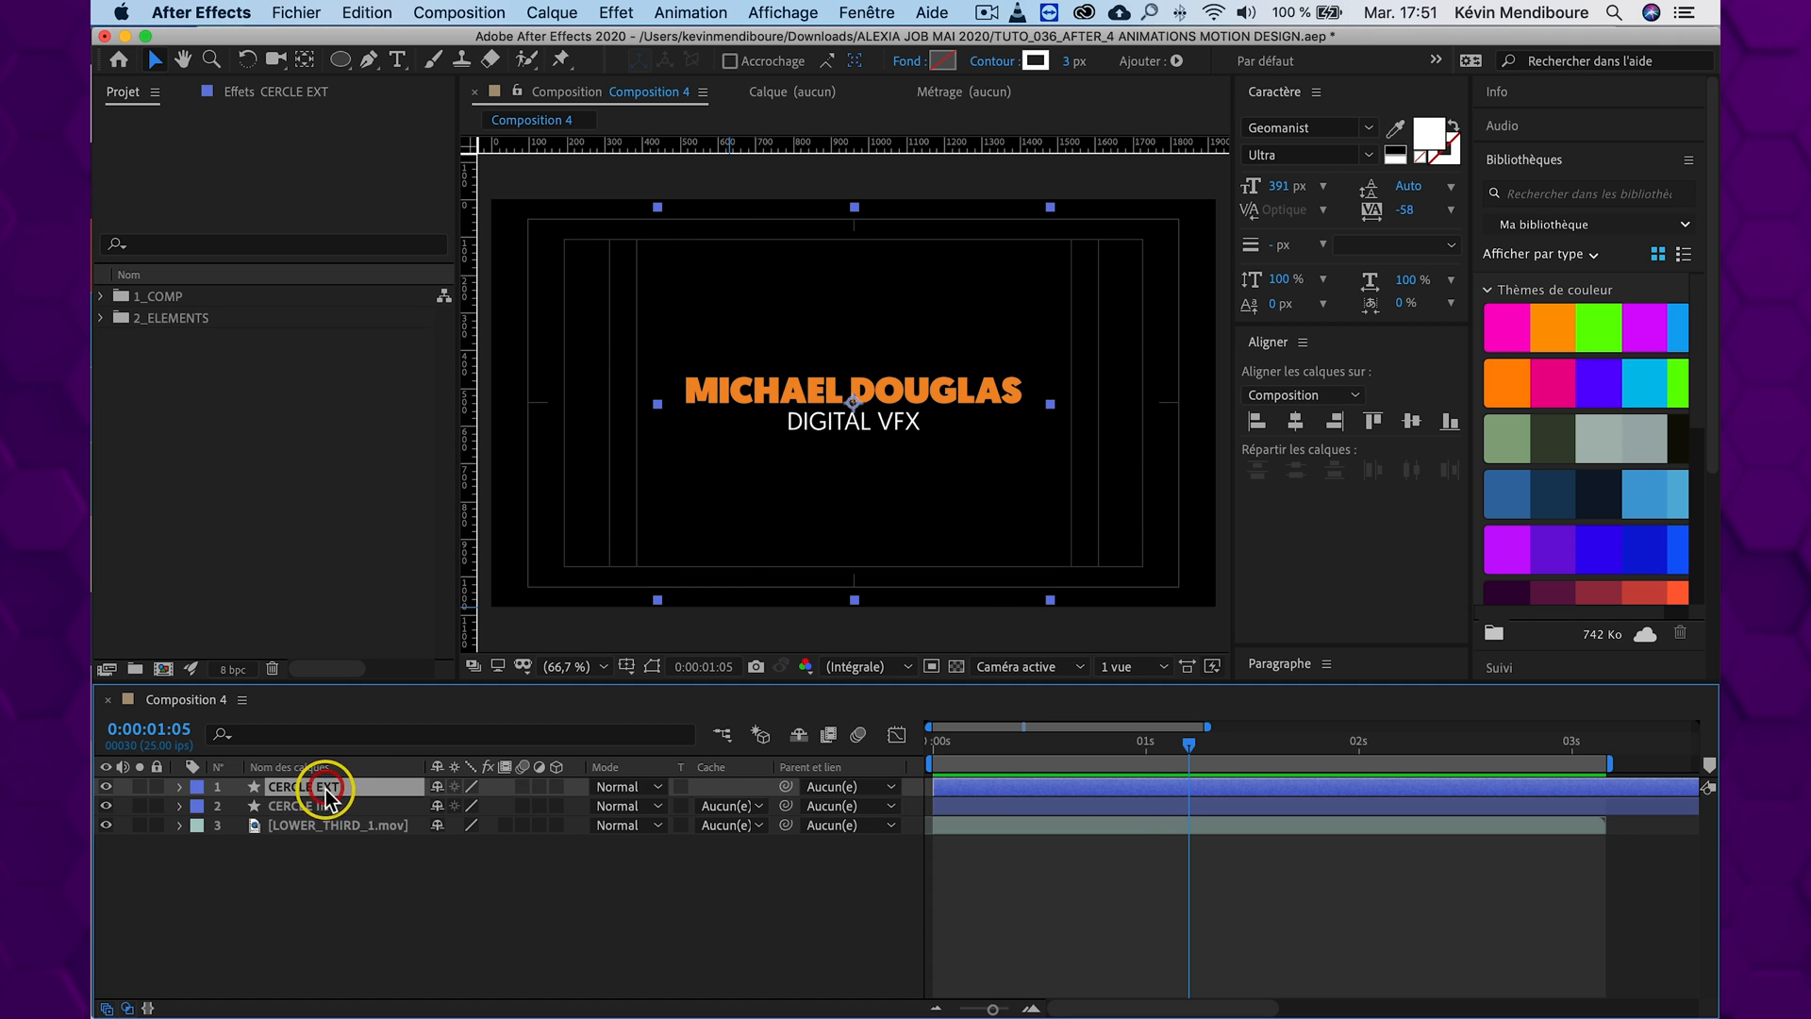
left_click(324, 809, "shift")
key("u")
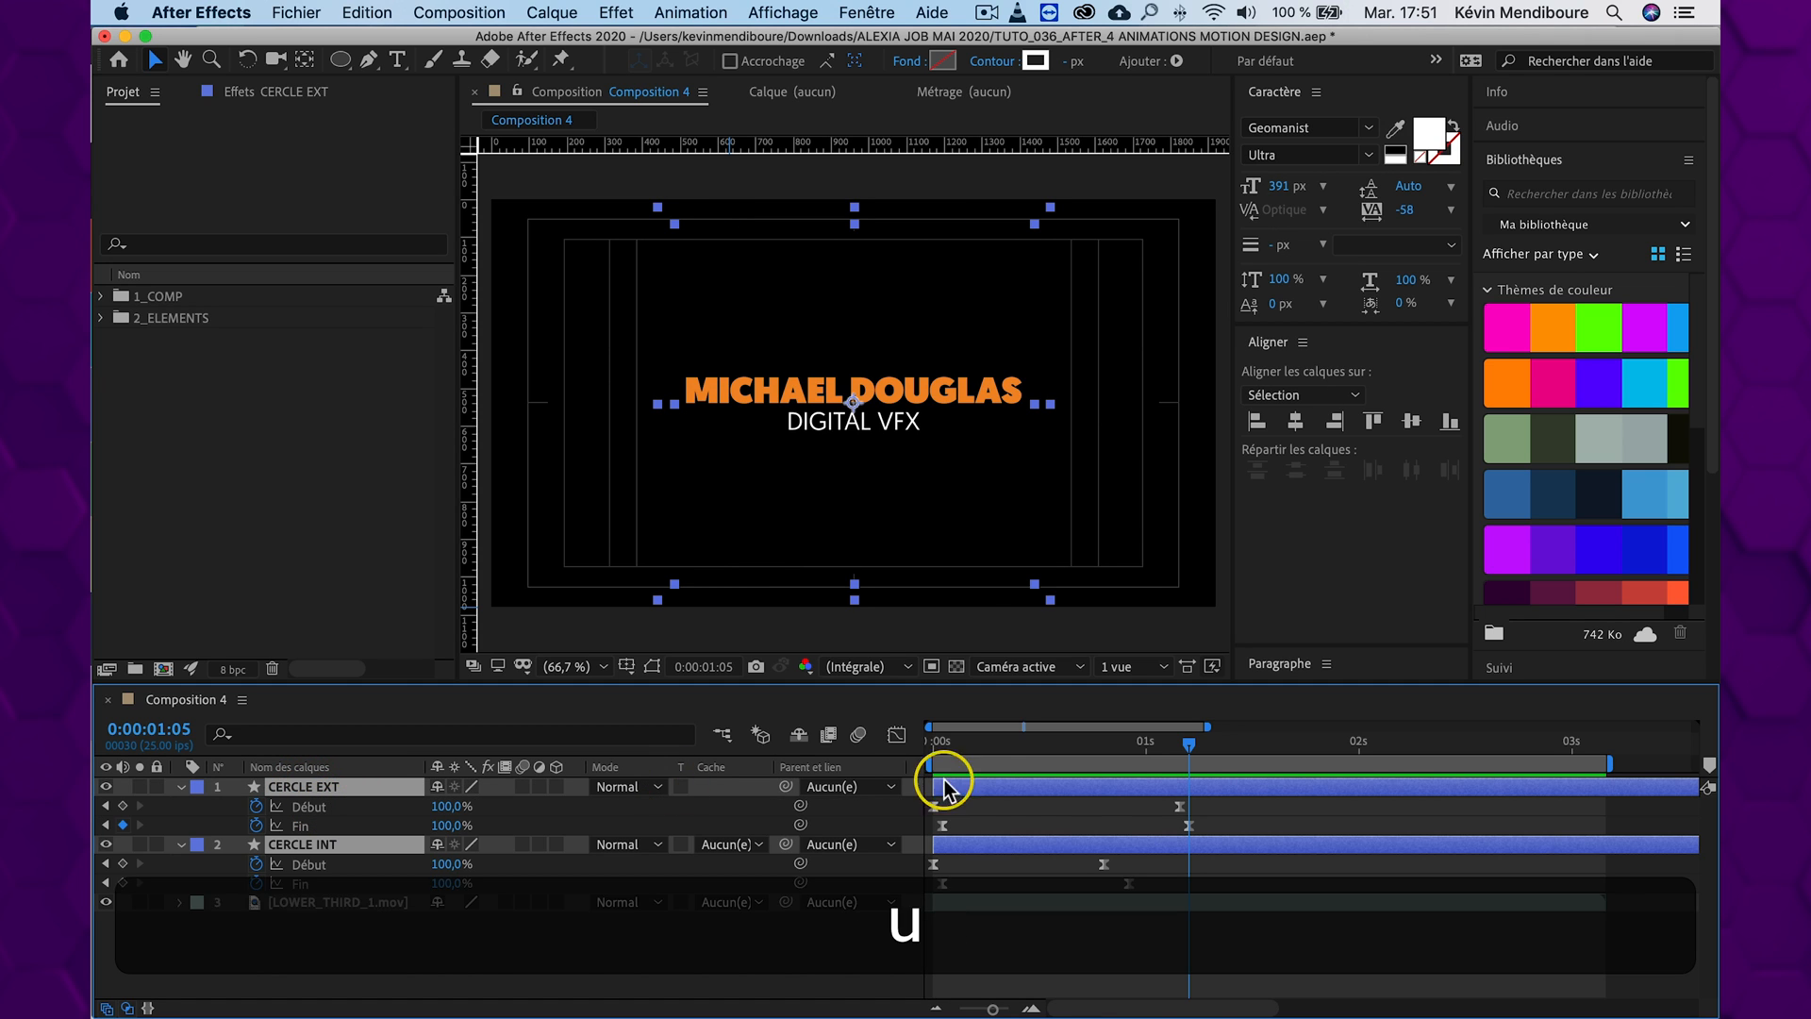
Copy all Début and Fin keyframes of CERCLE EXT, paste them at 0:00:01:23, and reverse the pasted keyframes in time
left_click_drag(1230, 804, 919, 826)
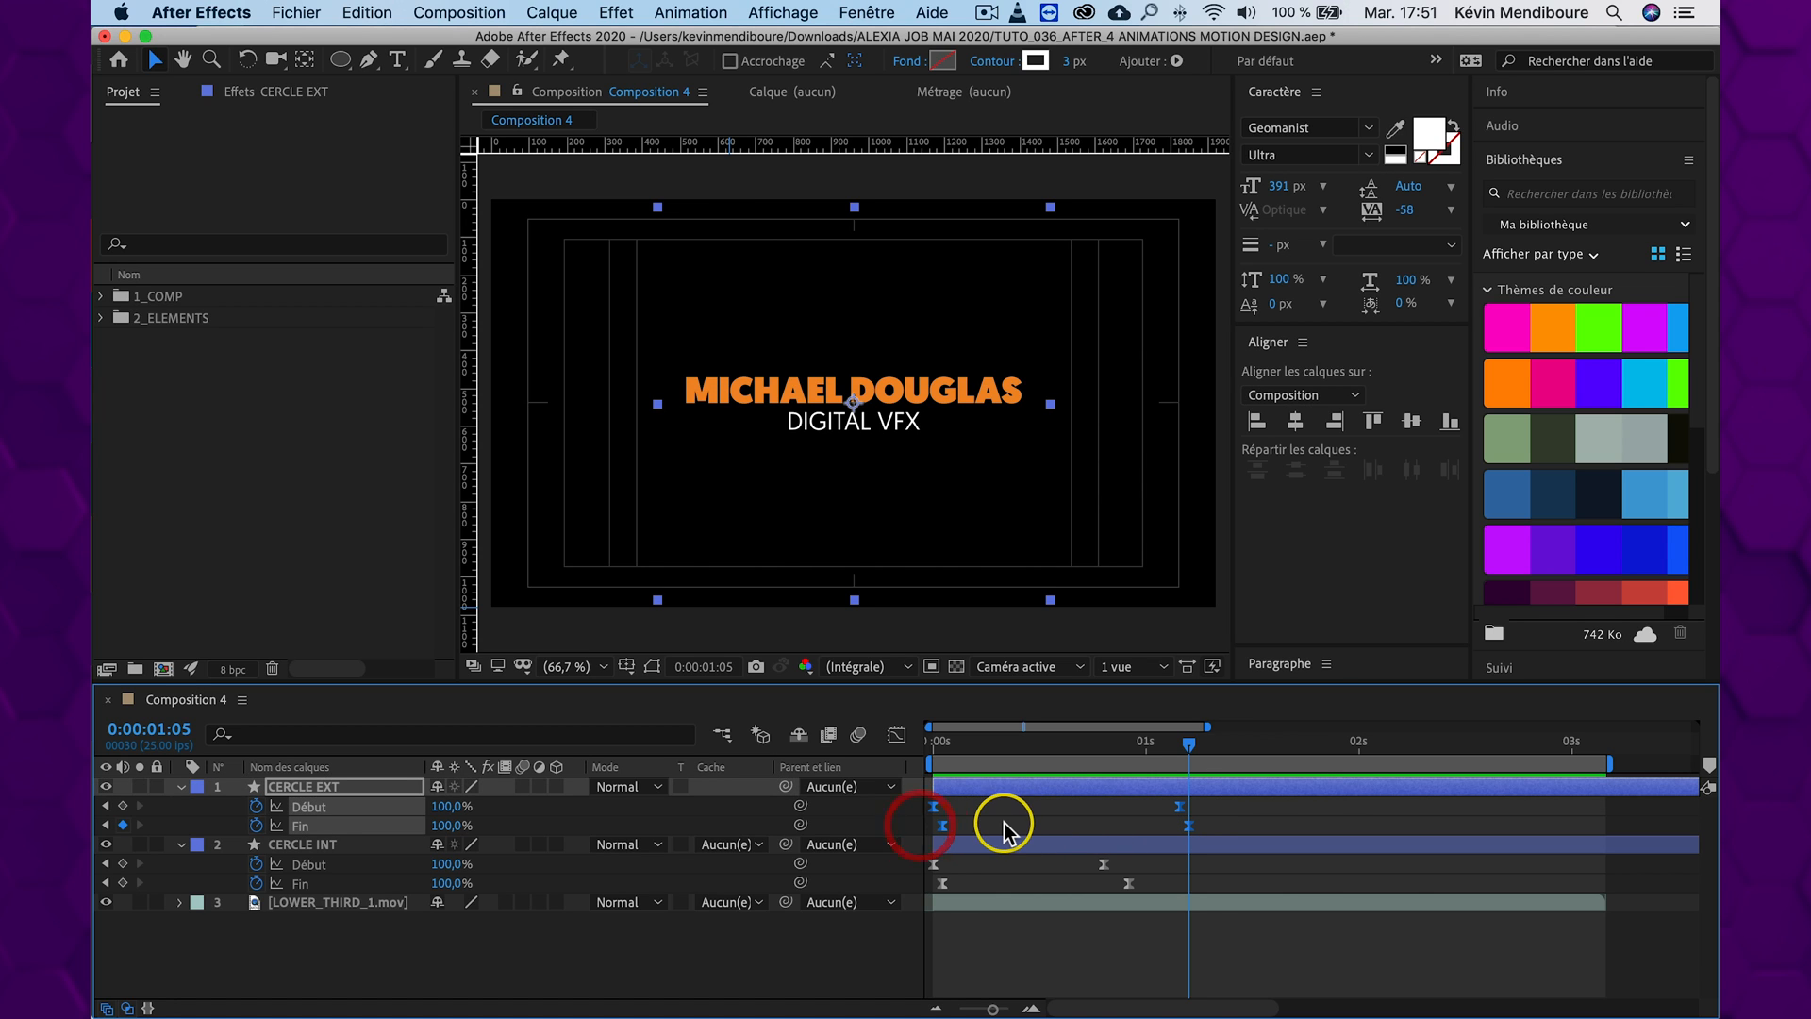
key("super+c")
left_click_drag(1265, 748, 1344, 747)
key("super+v")
right_click(1343, 809)
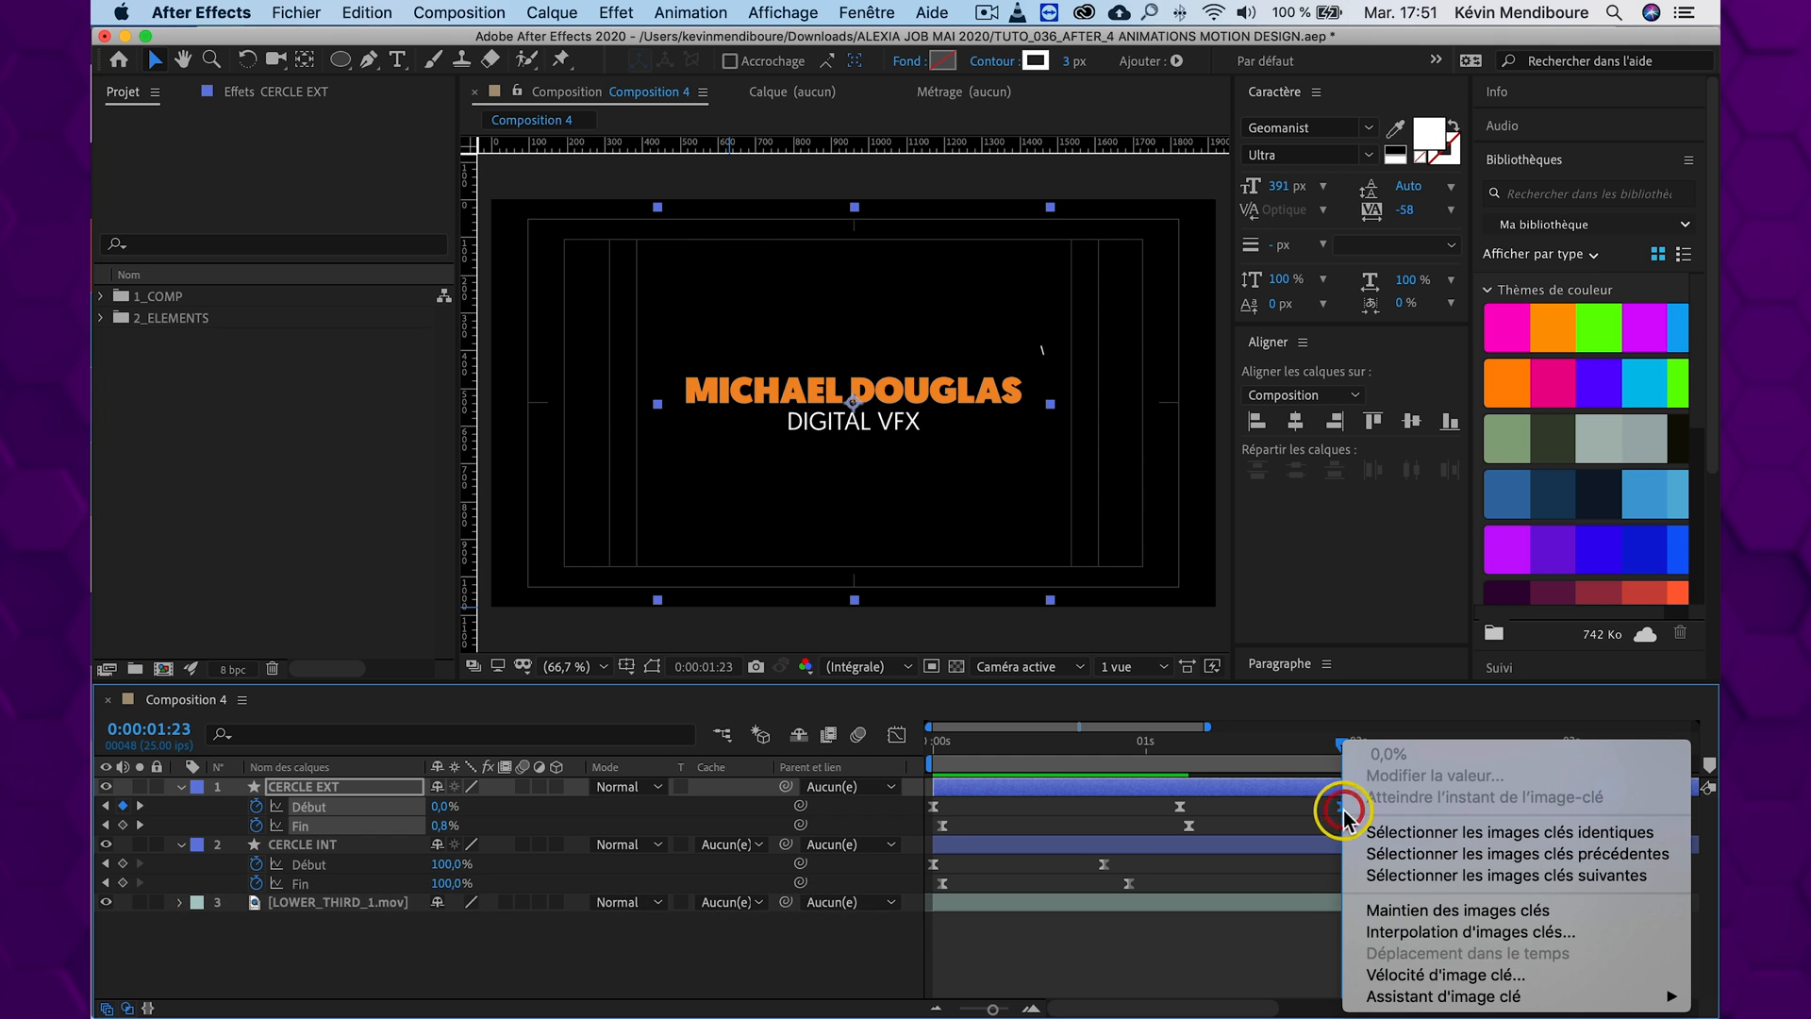
mouse_move(1417, 999)
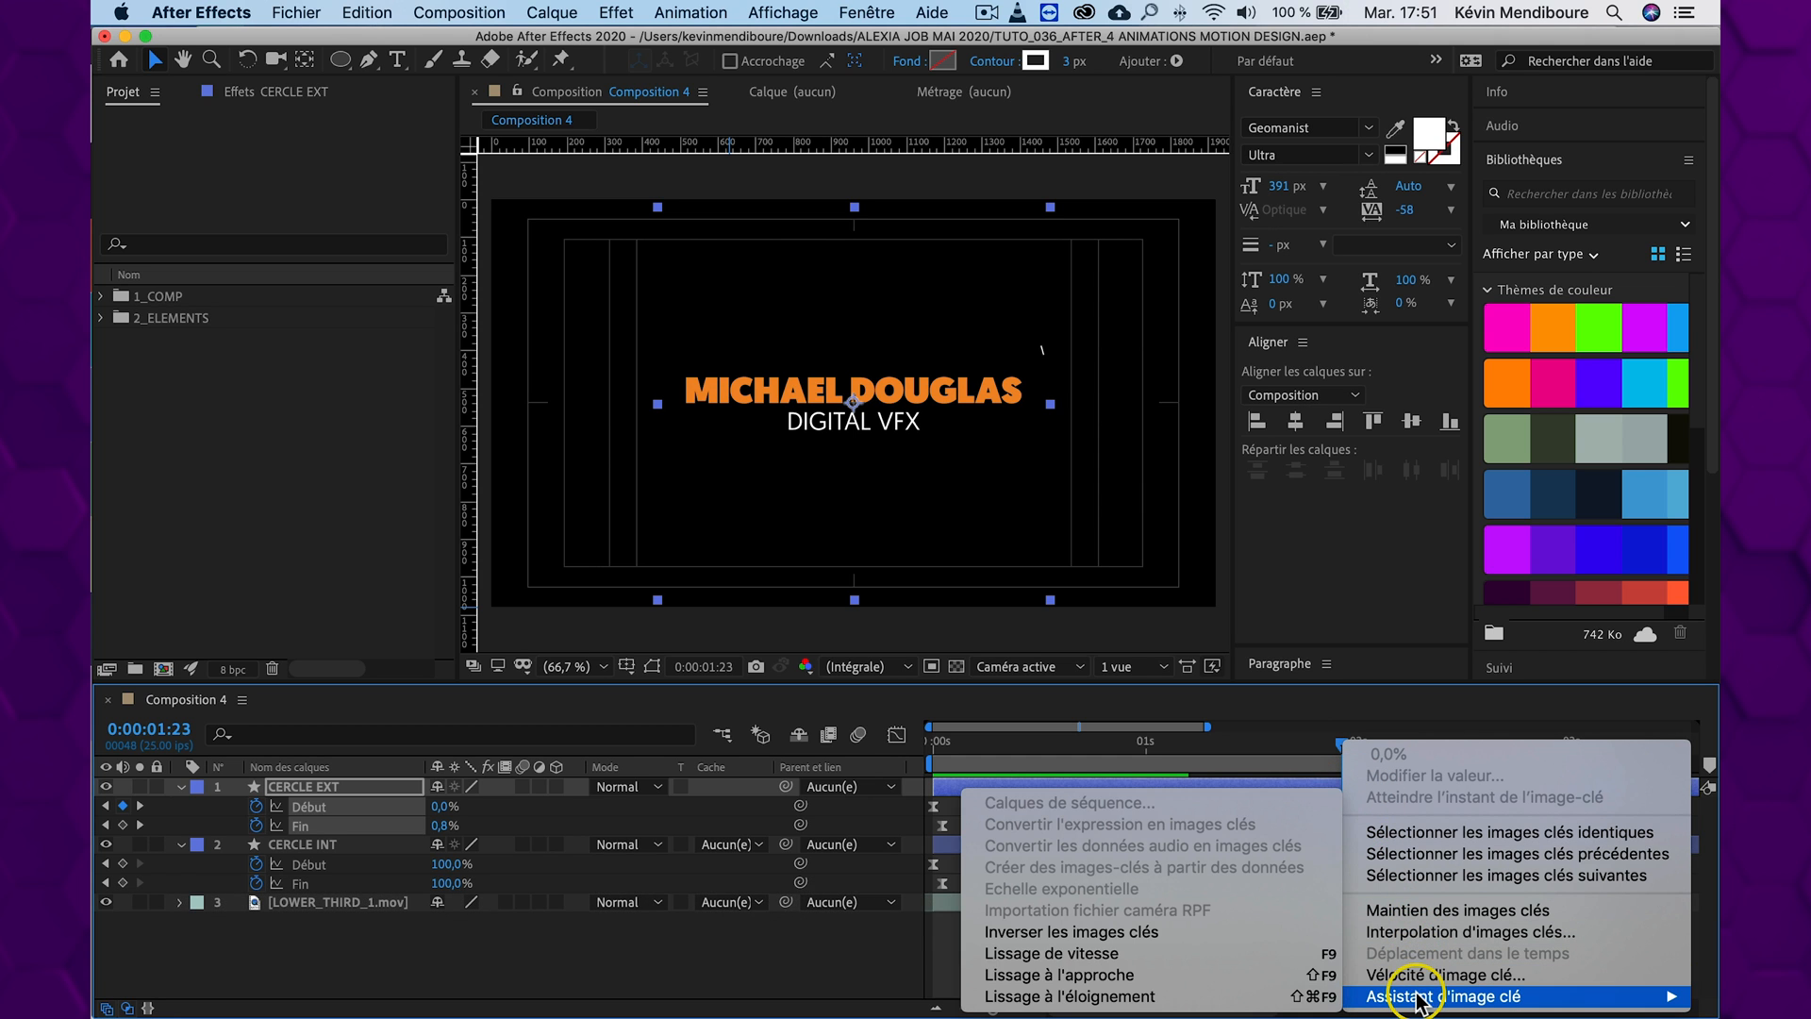
left_click(1152, 932)
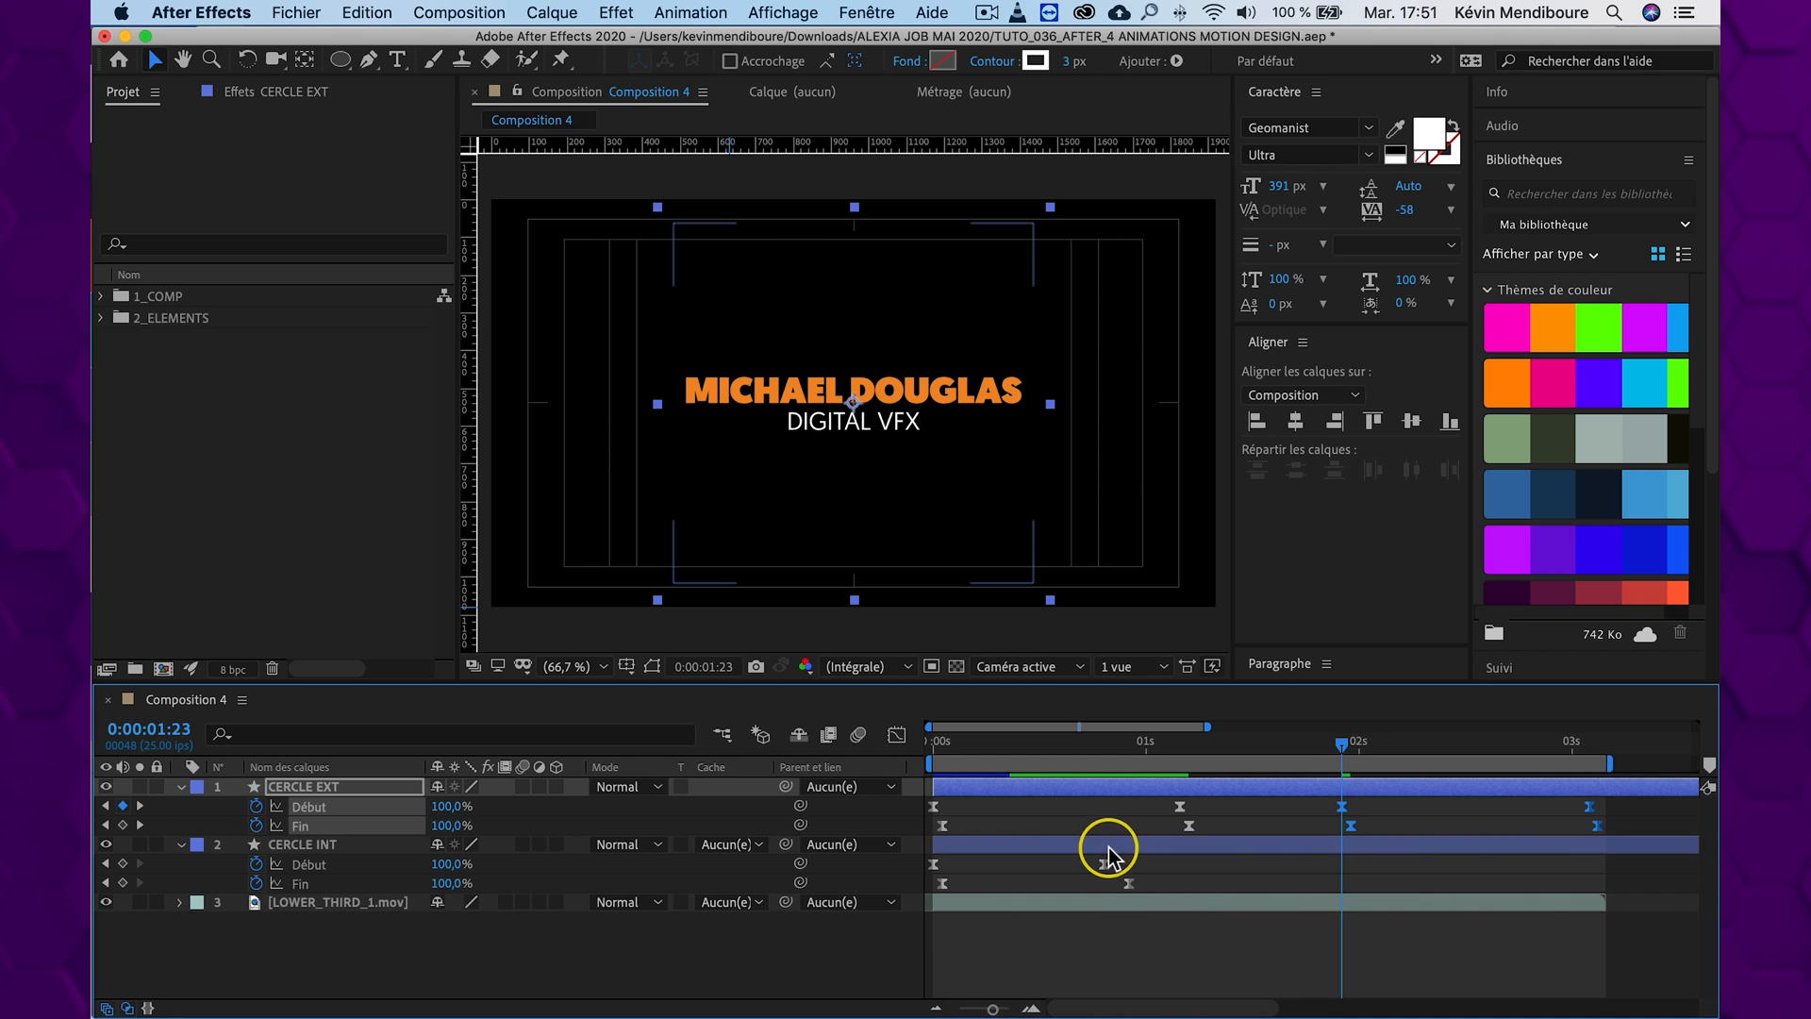
Duplicate the four Début and Fin keyframes of CERCLE INT at 0:00:01:23 and reverse the copies in time
left_click_drag(1174, 854, 897, 884)
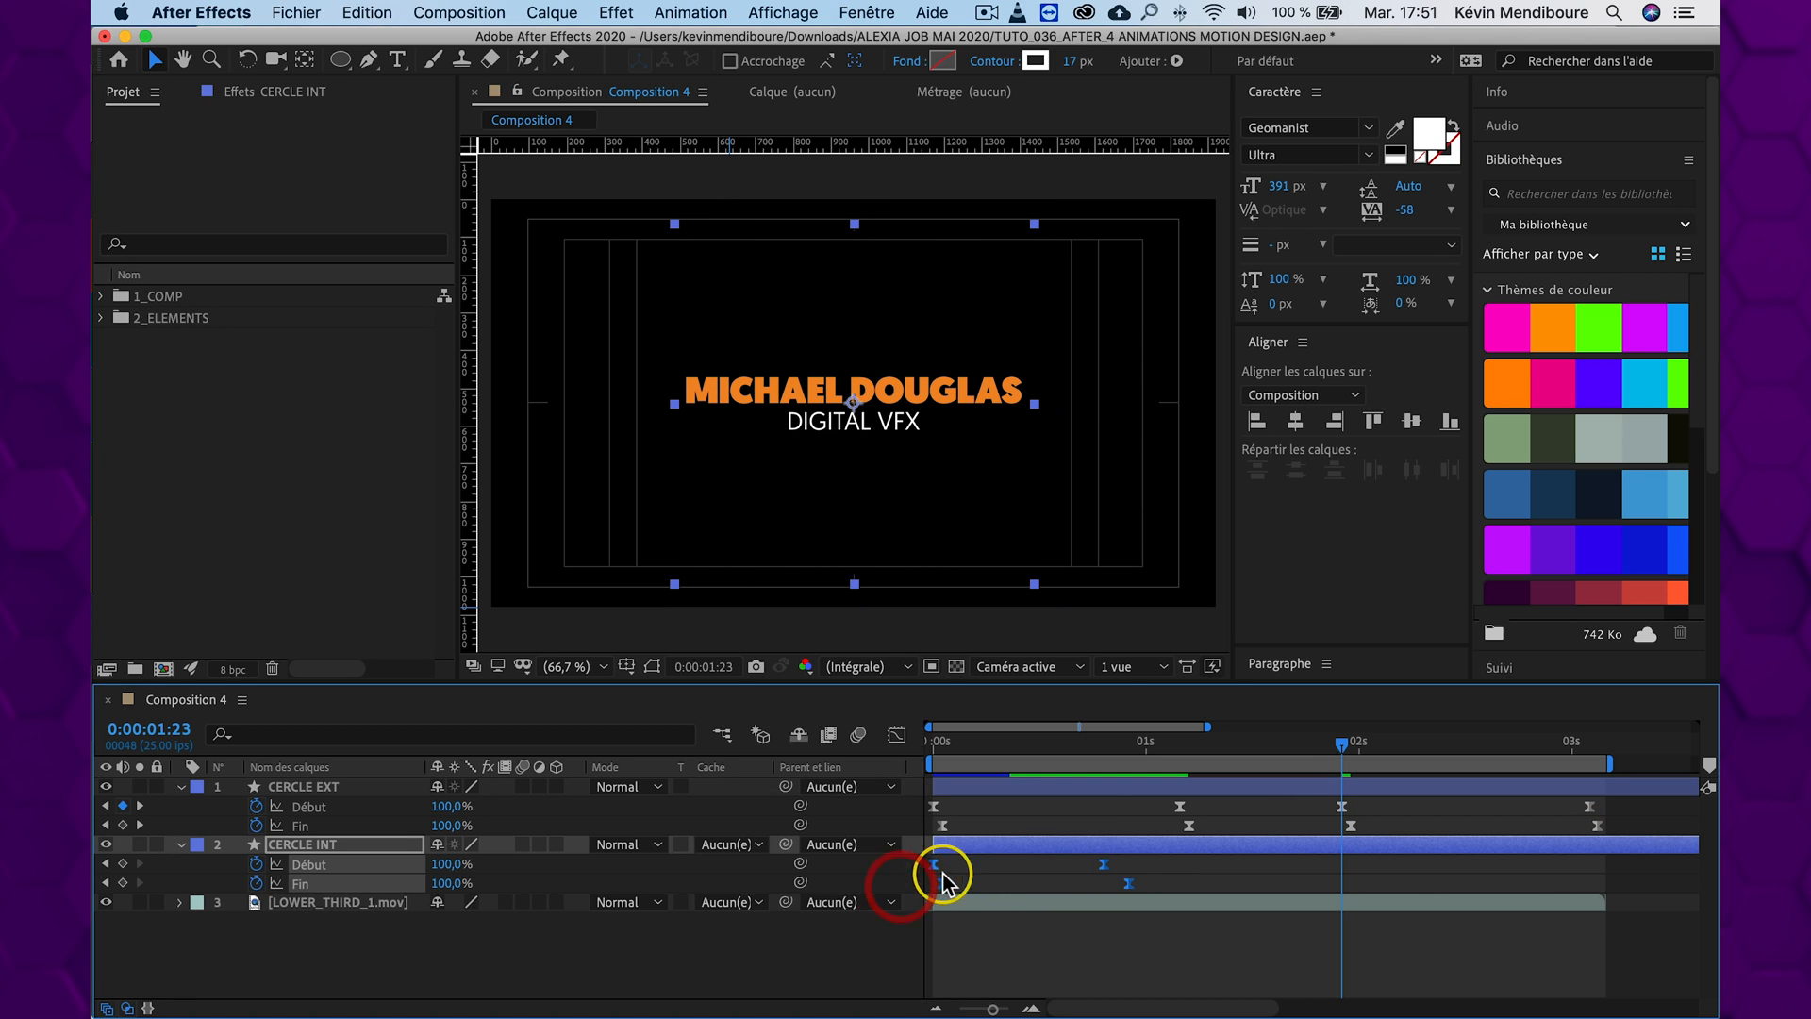
key("super+c")
key("super+v")
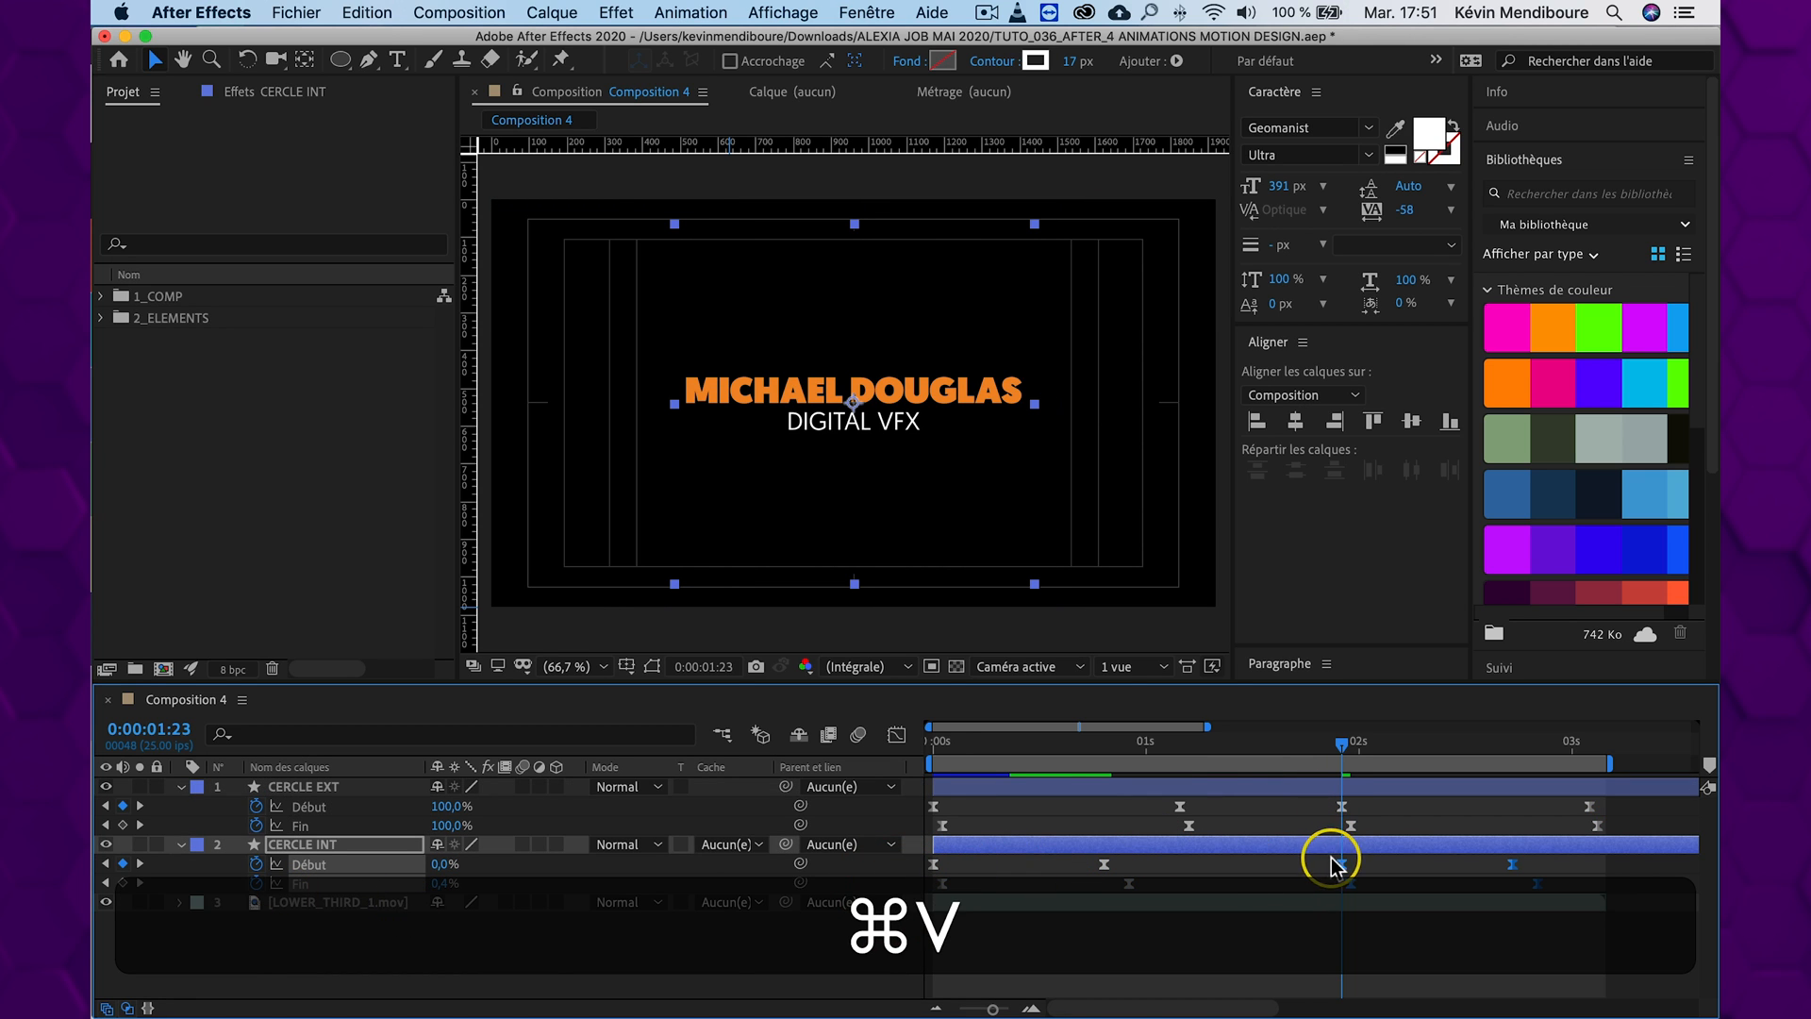
right_click(1343, 866)
mouse_move(1372, 996)
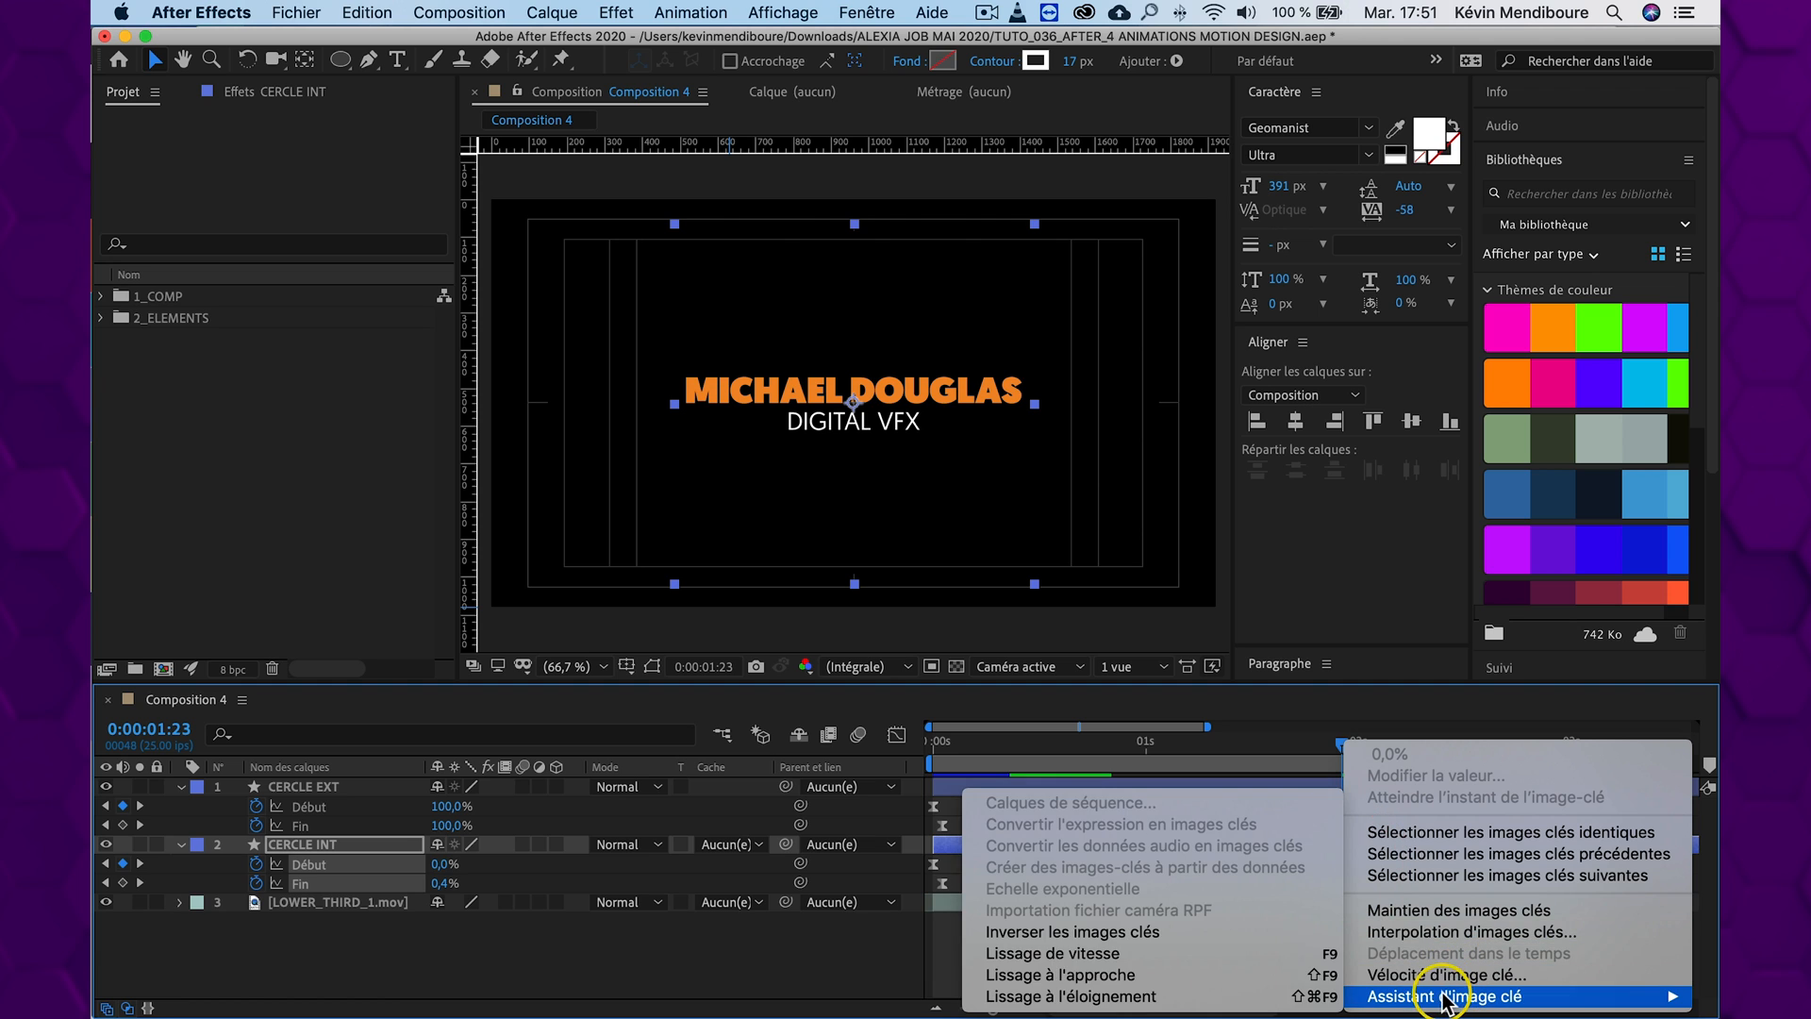
left_click(1152, 932)
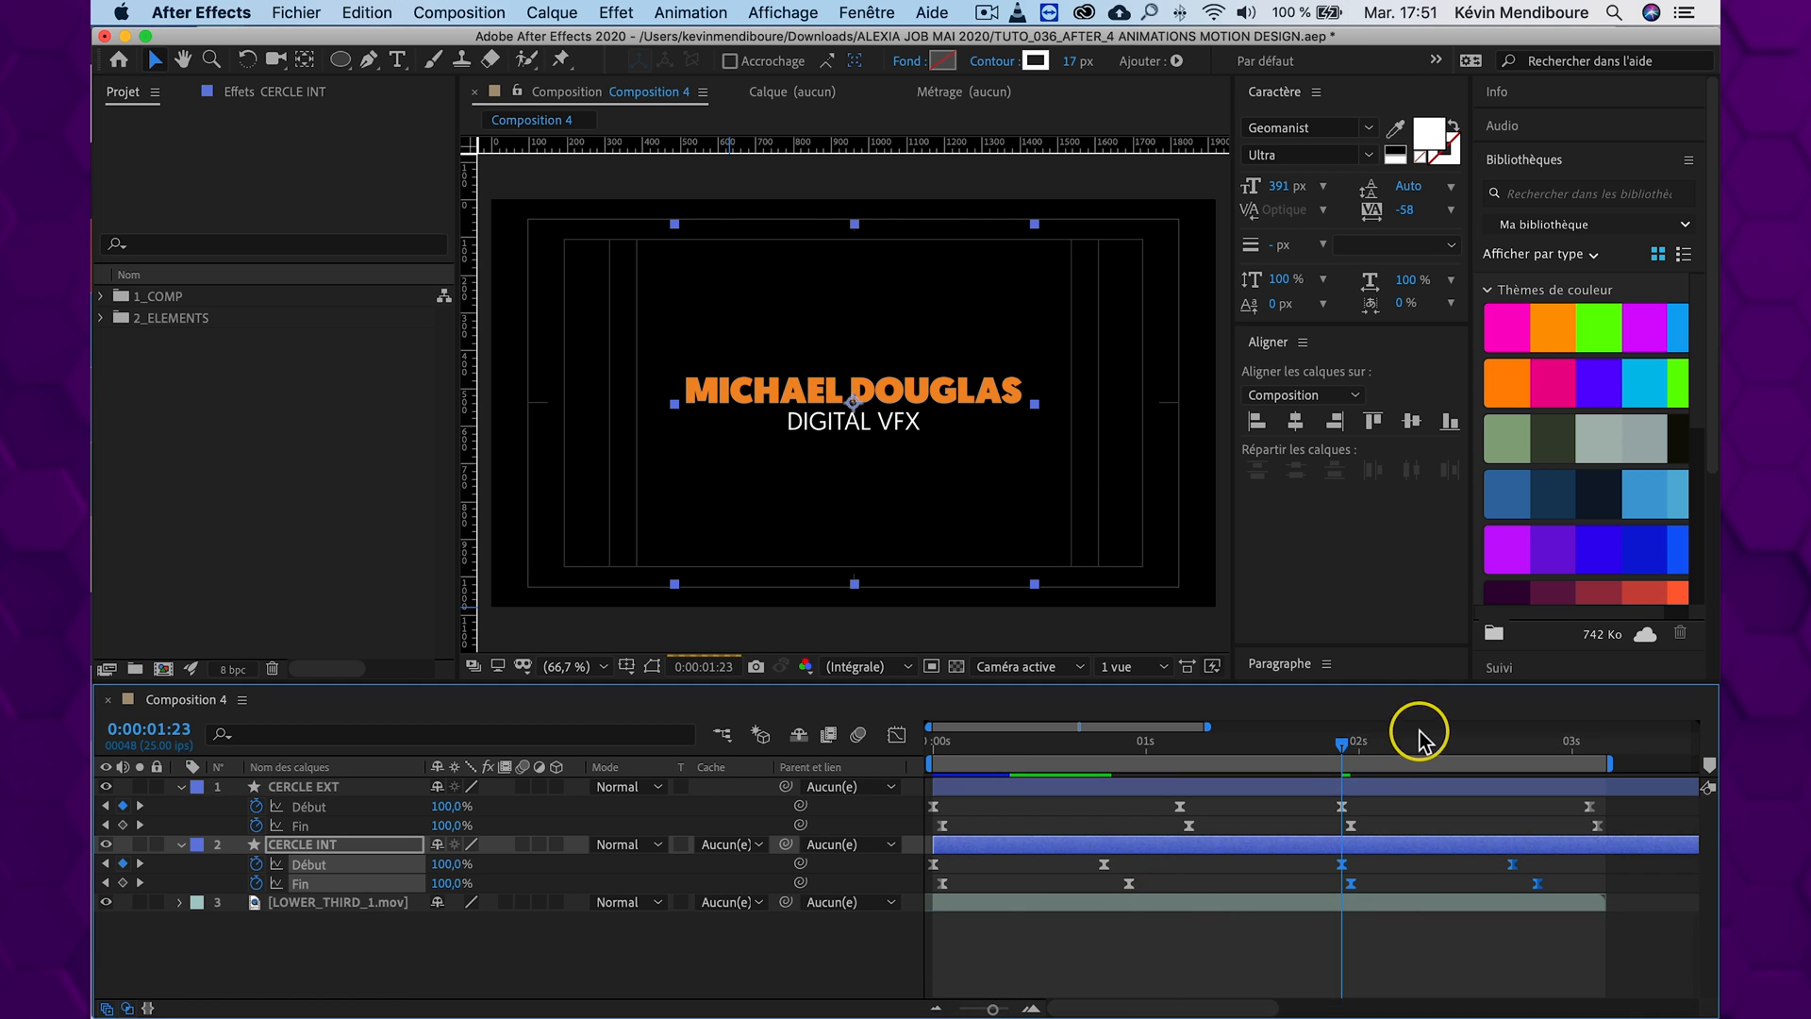
Preview the outgoing and returning motion of both arcs, and set the current time to 0:00:02:05
key("space")
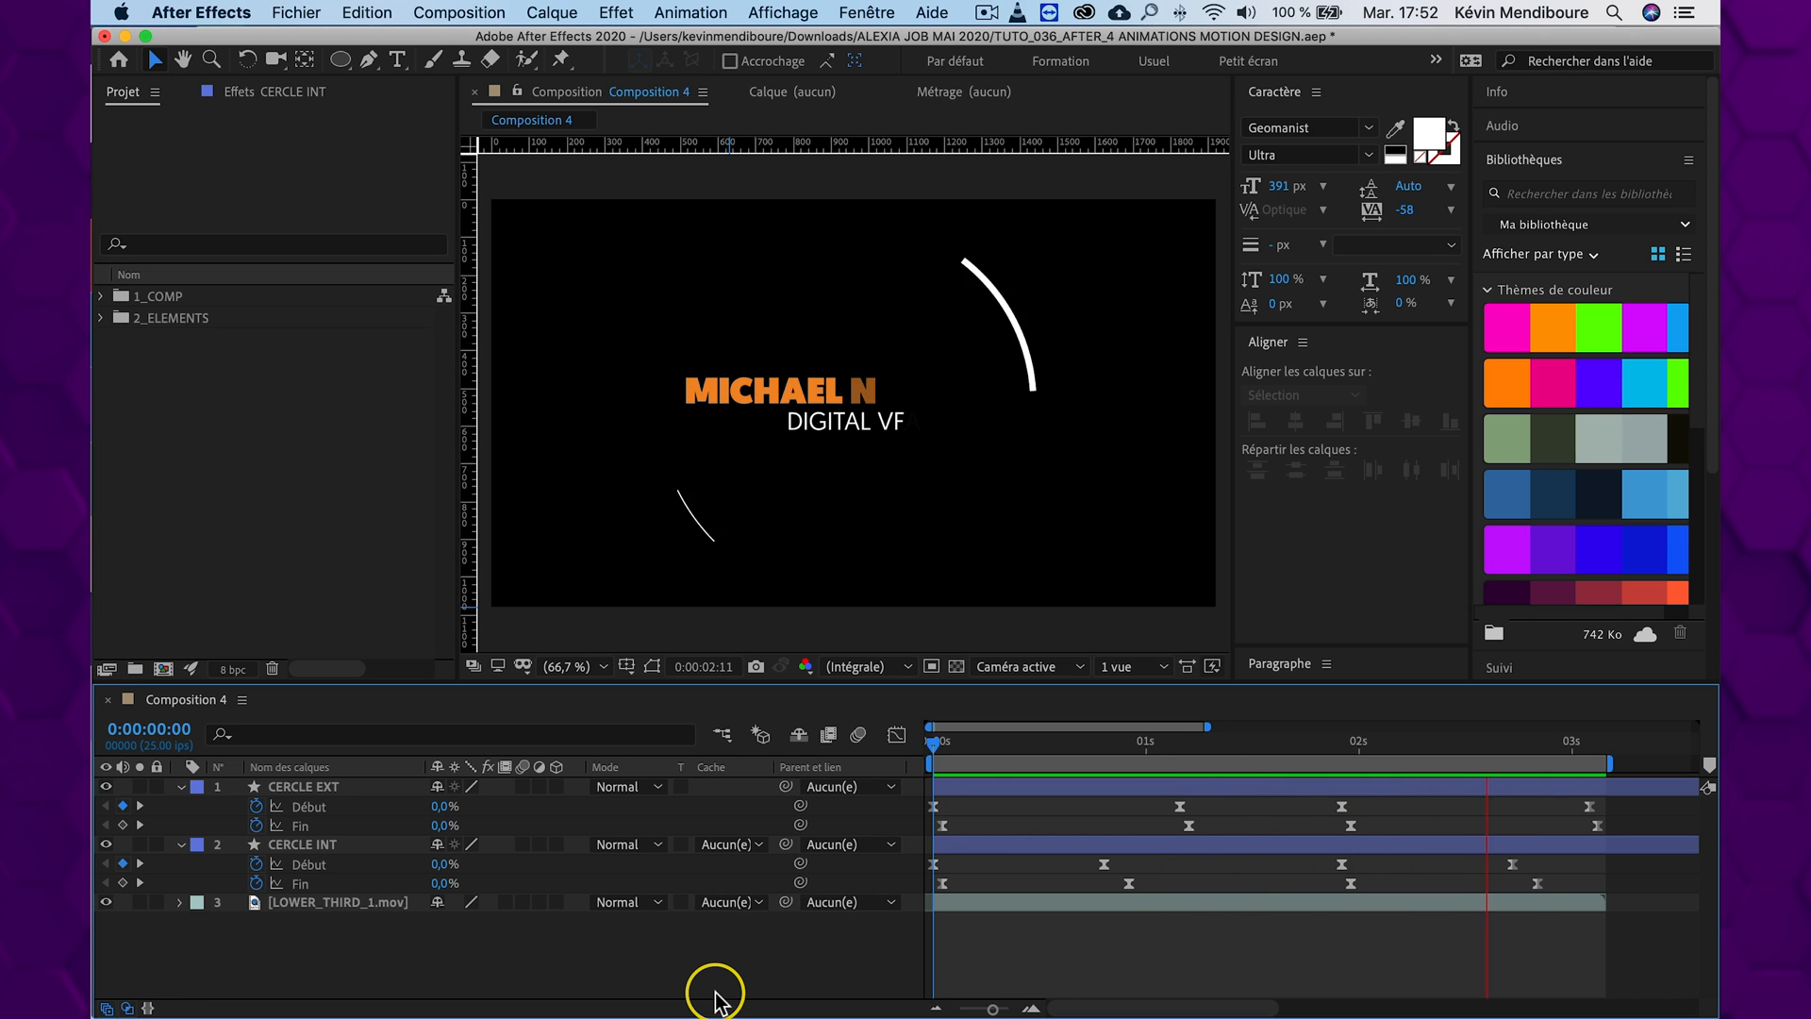
key("space")
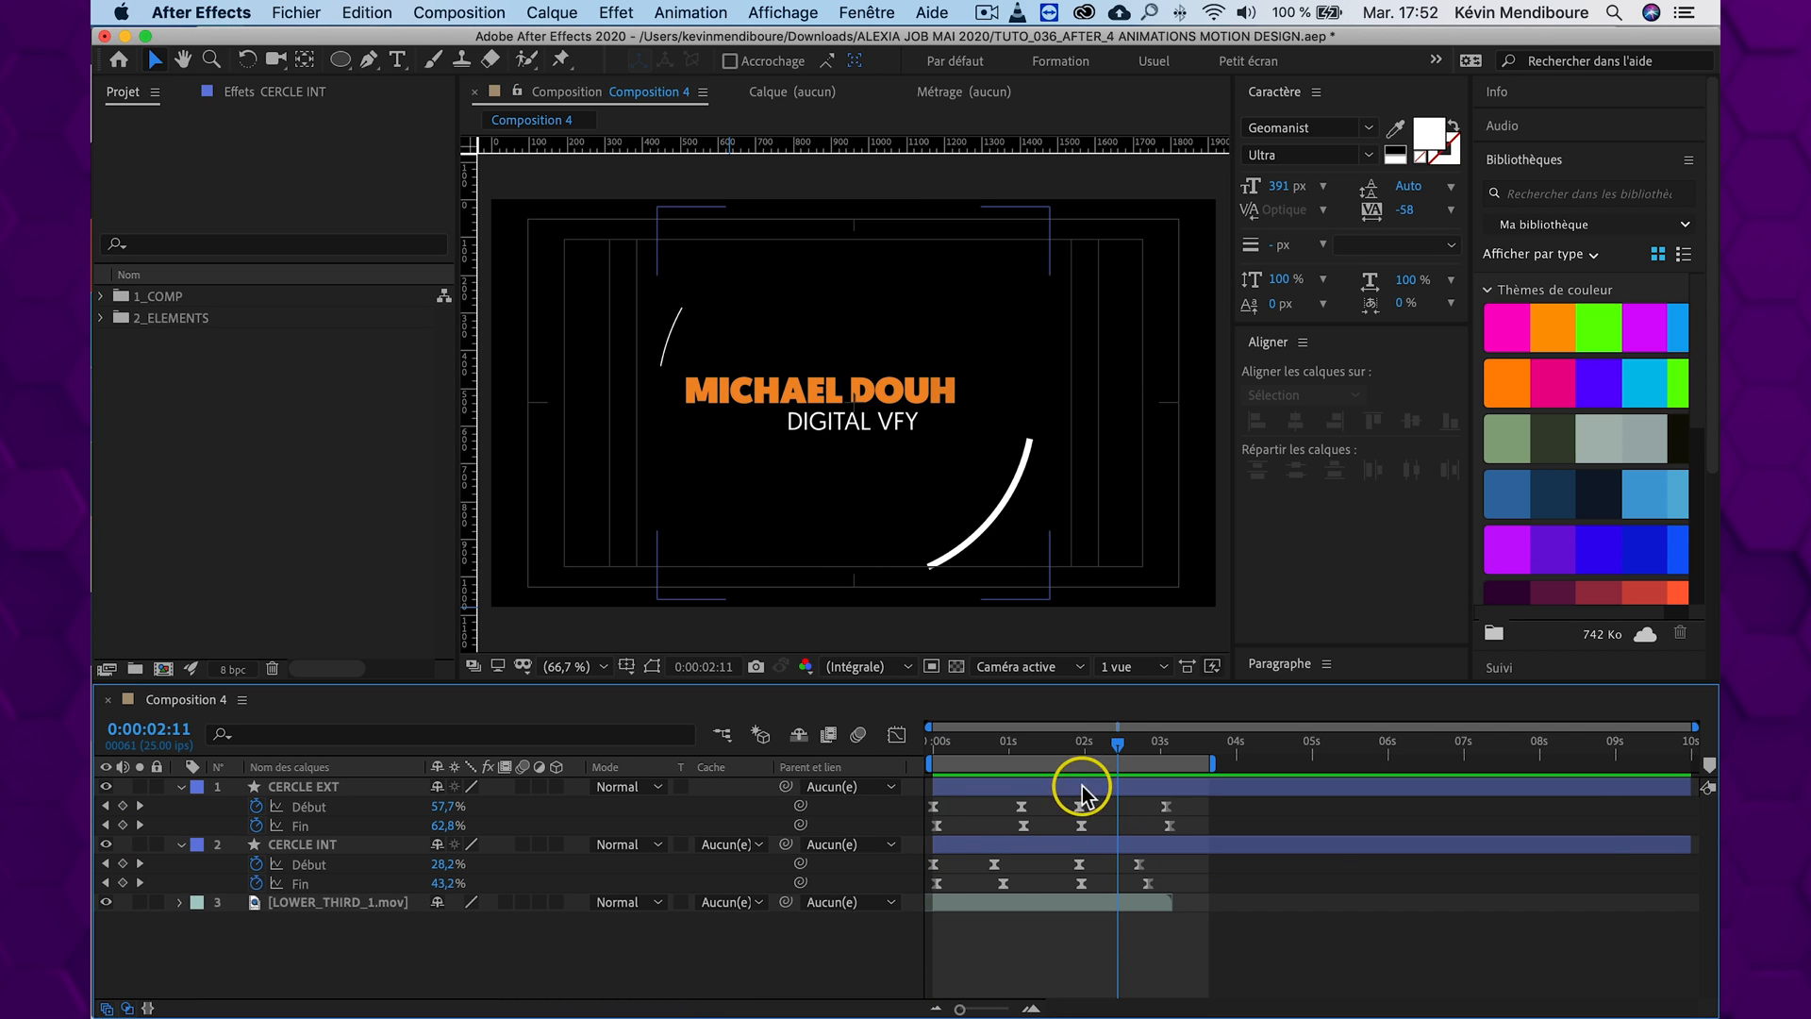
mouse_move(1097, 750)
left_mouse_down()
mouse_move(1075, 750)
mouse_move(1098, 748)
left_mouse_up()
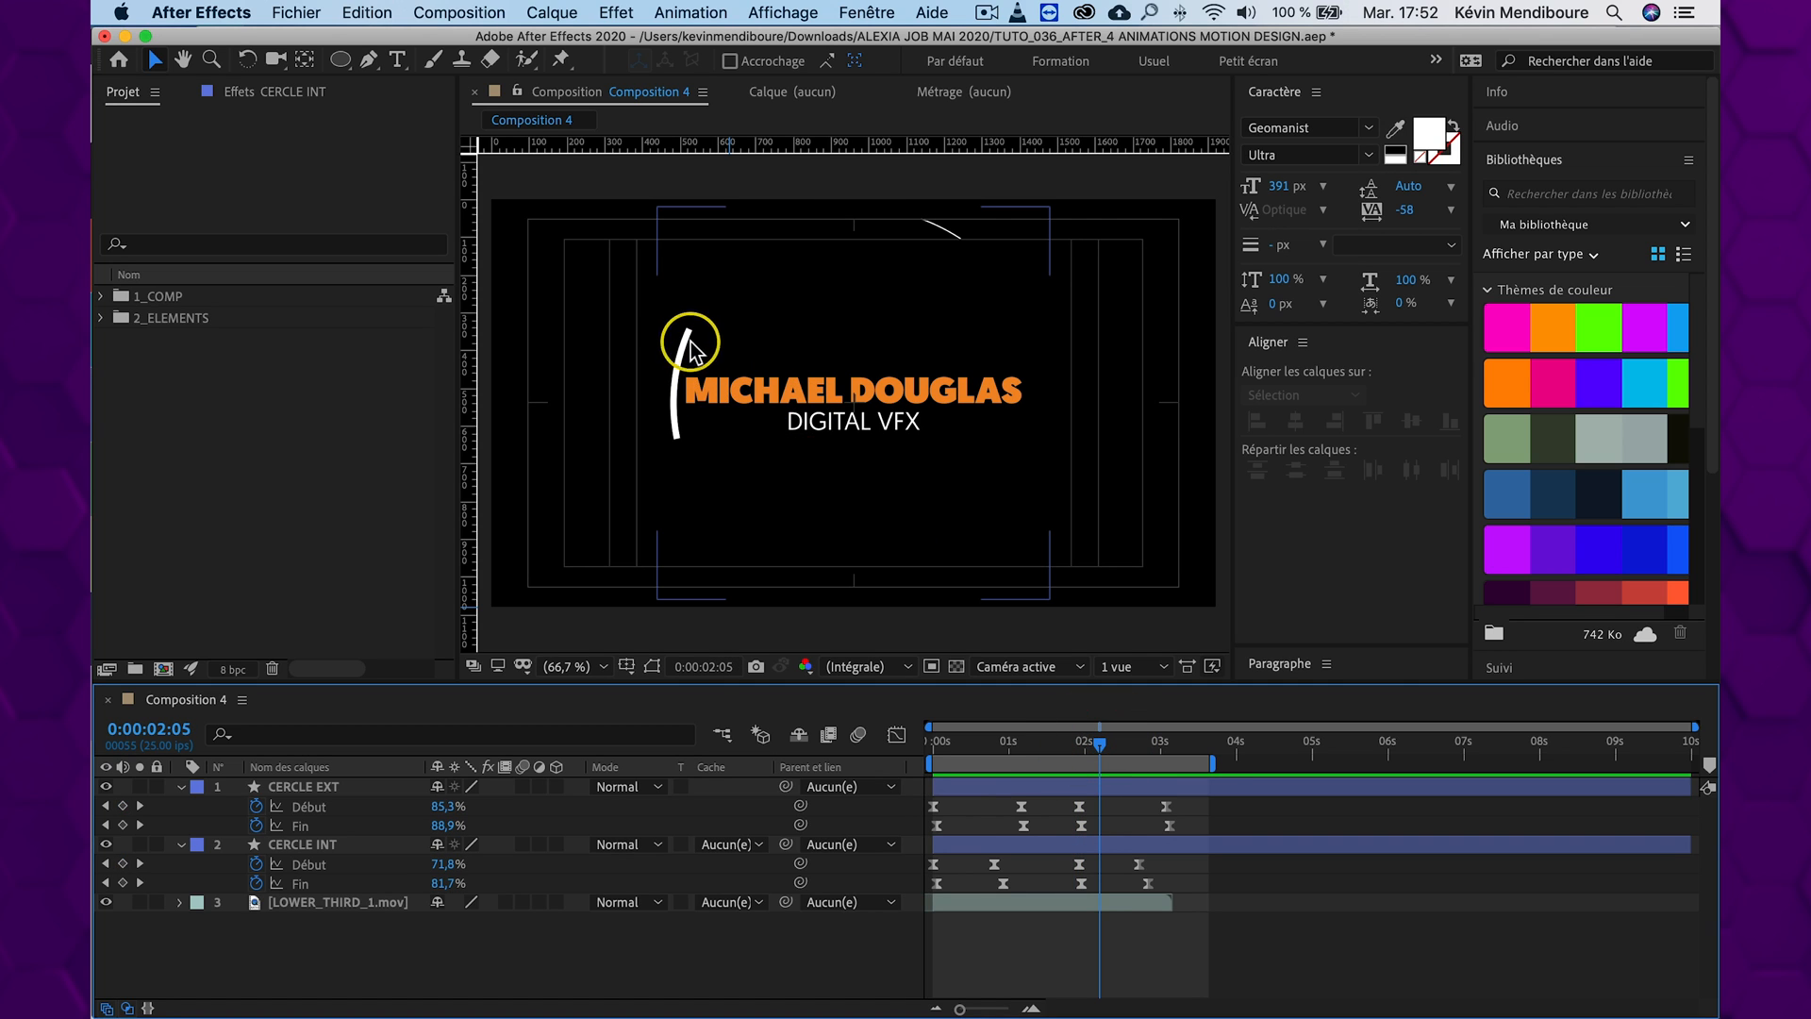
Set the line cap of the Contour 1 stroke in CERCLE INT to Extrémité arrondie
scroll(666, 332, "up", 5)
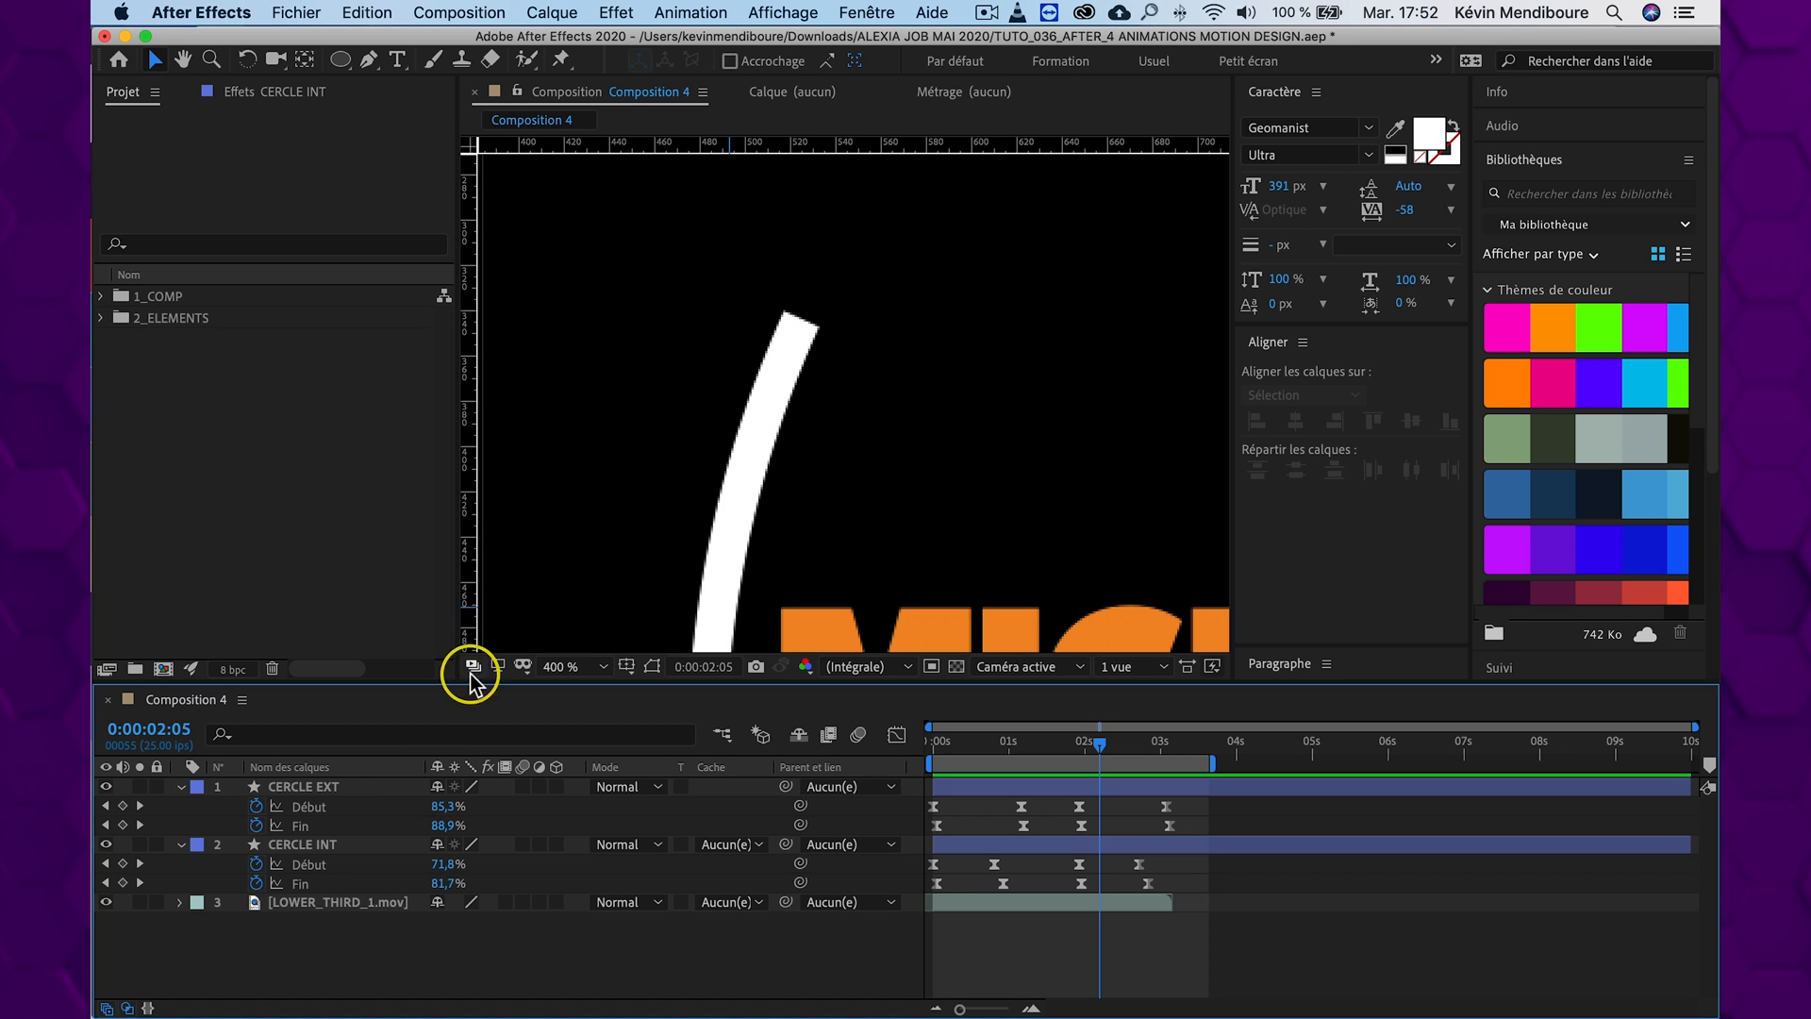
left_click(311, 845)
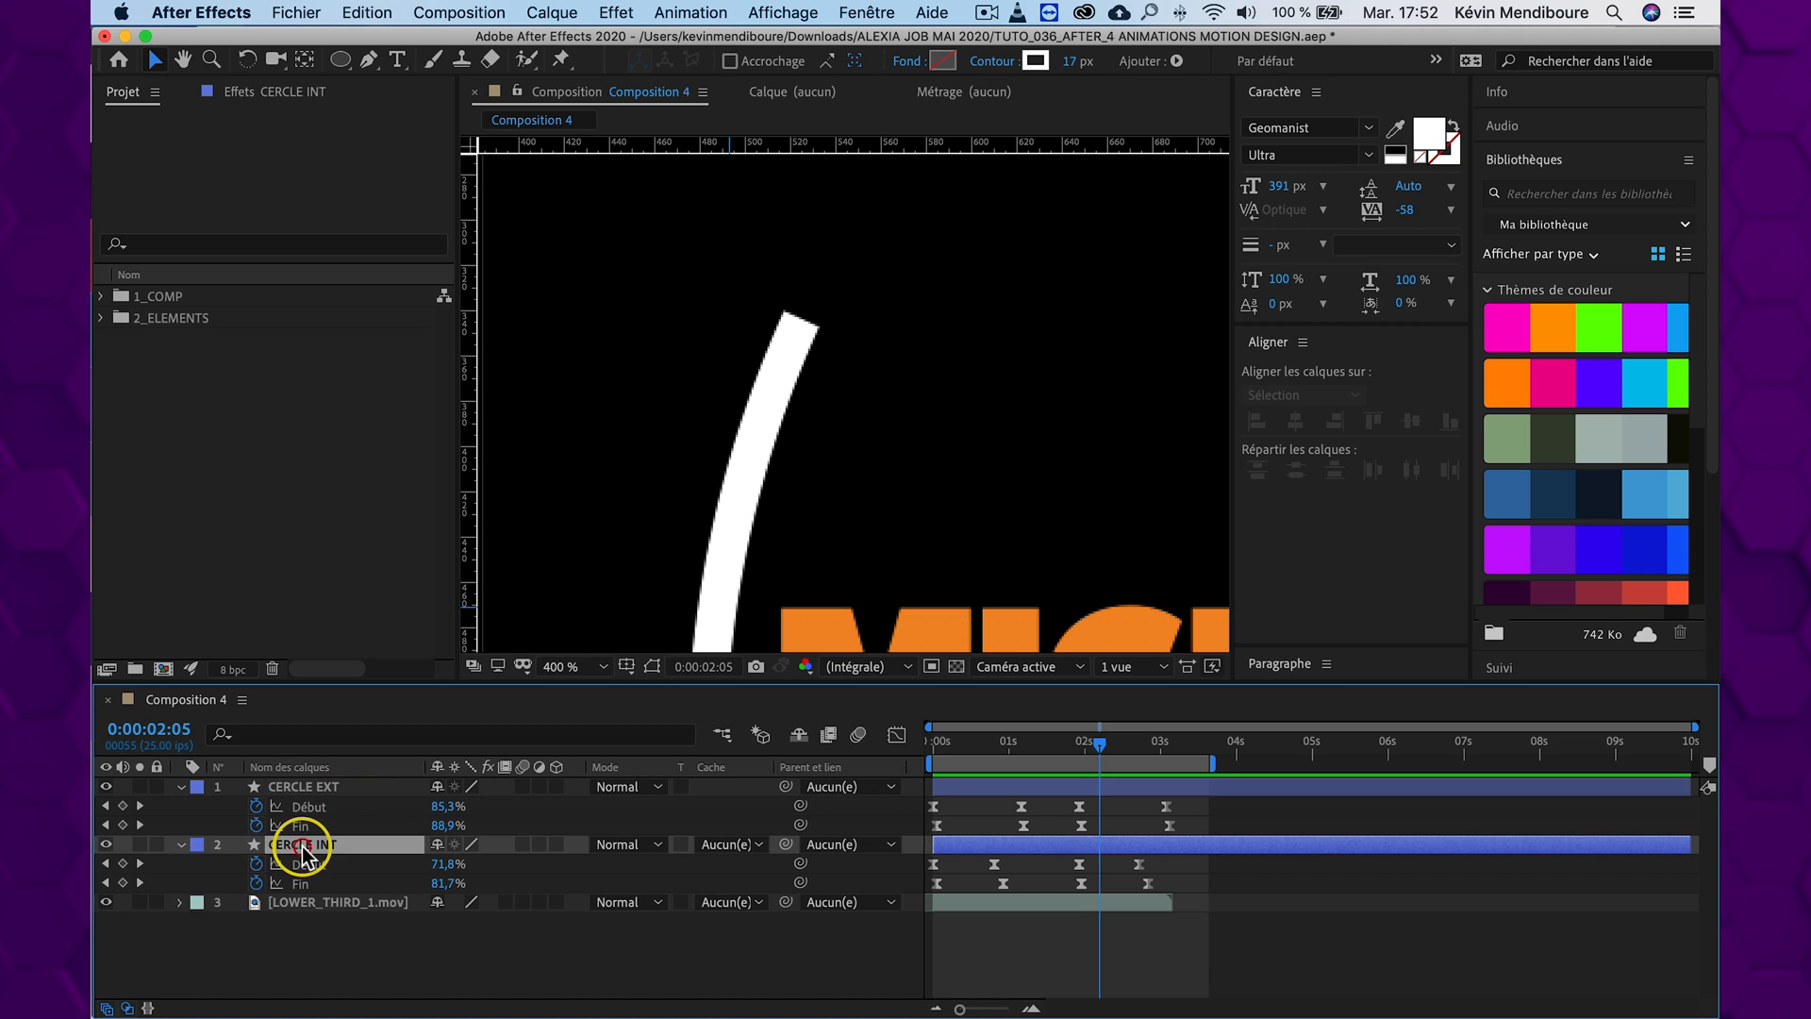
left_click(182, 844)
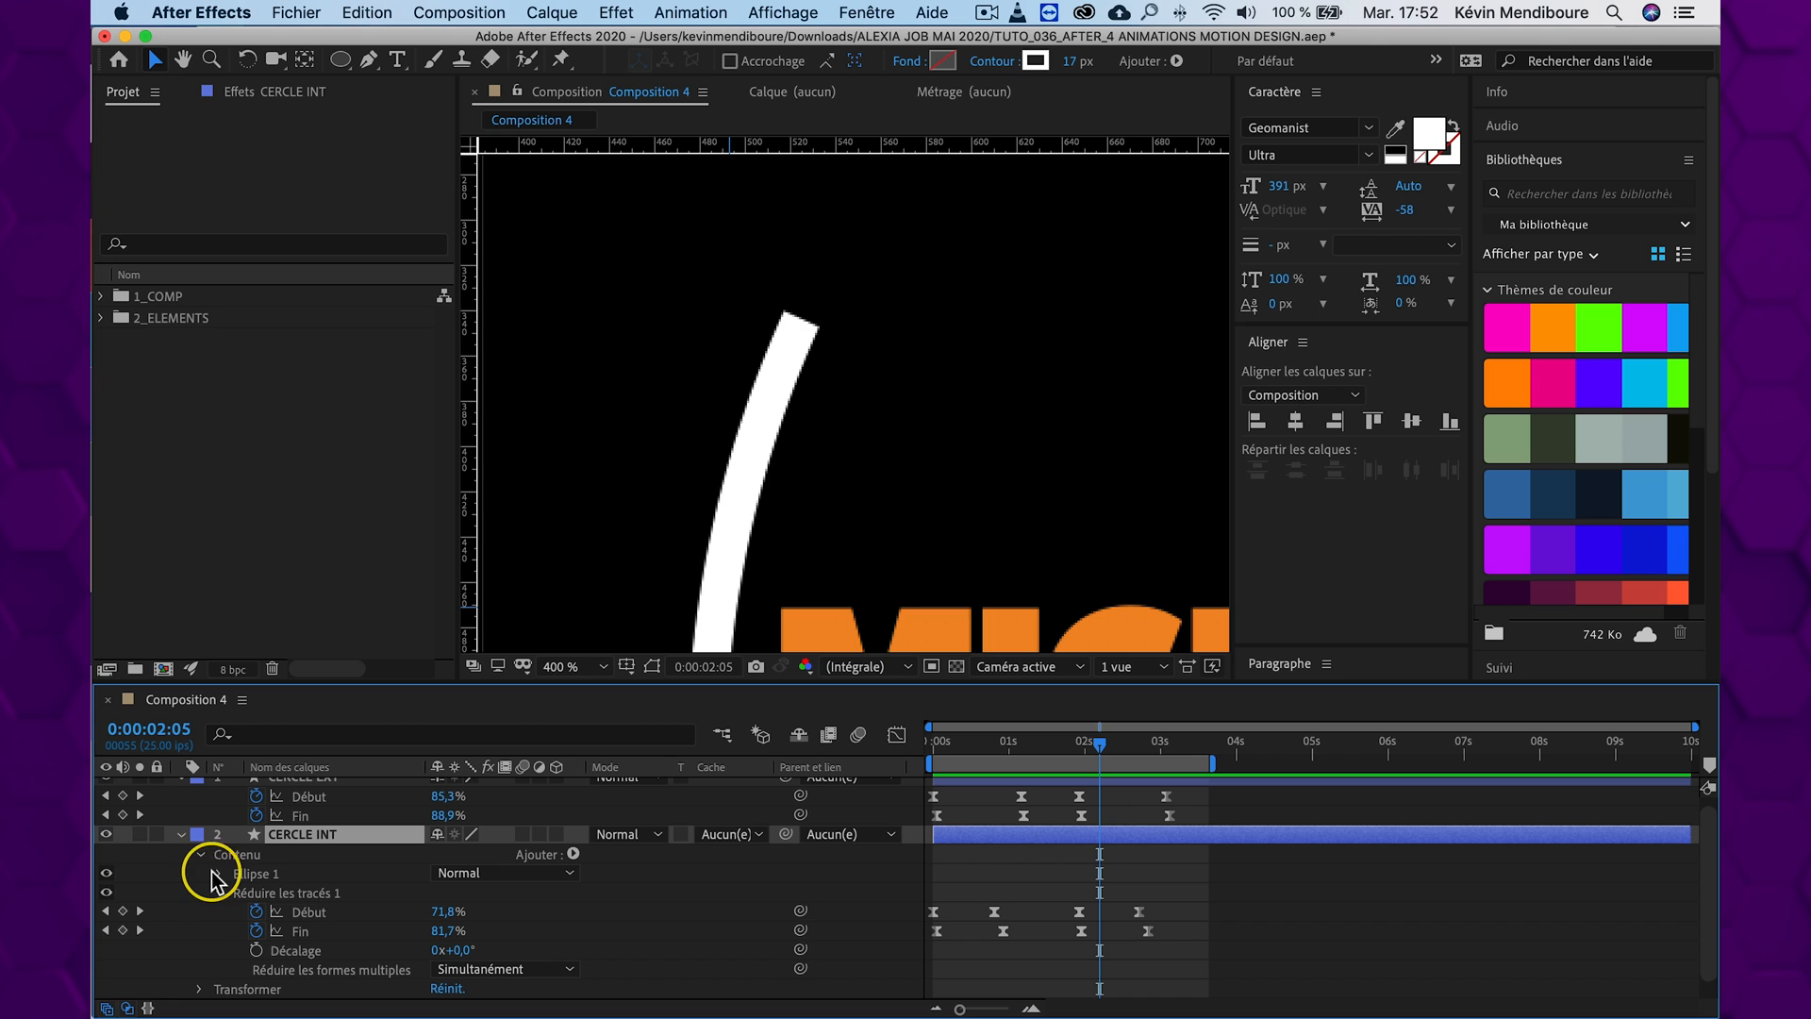
left_click(216, 873)
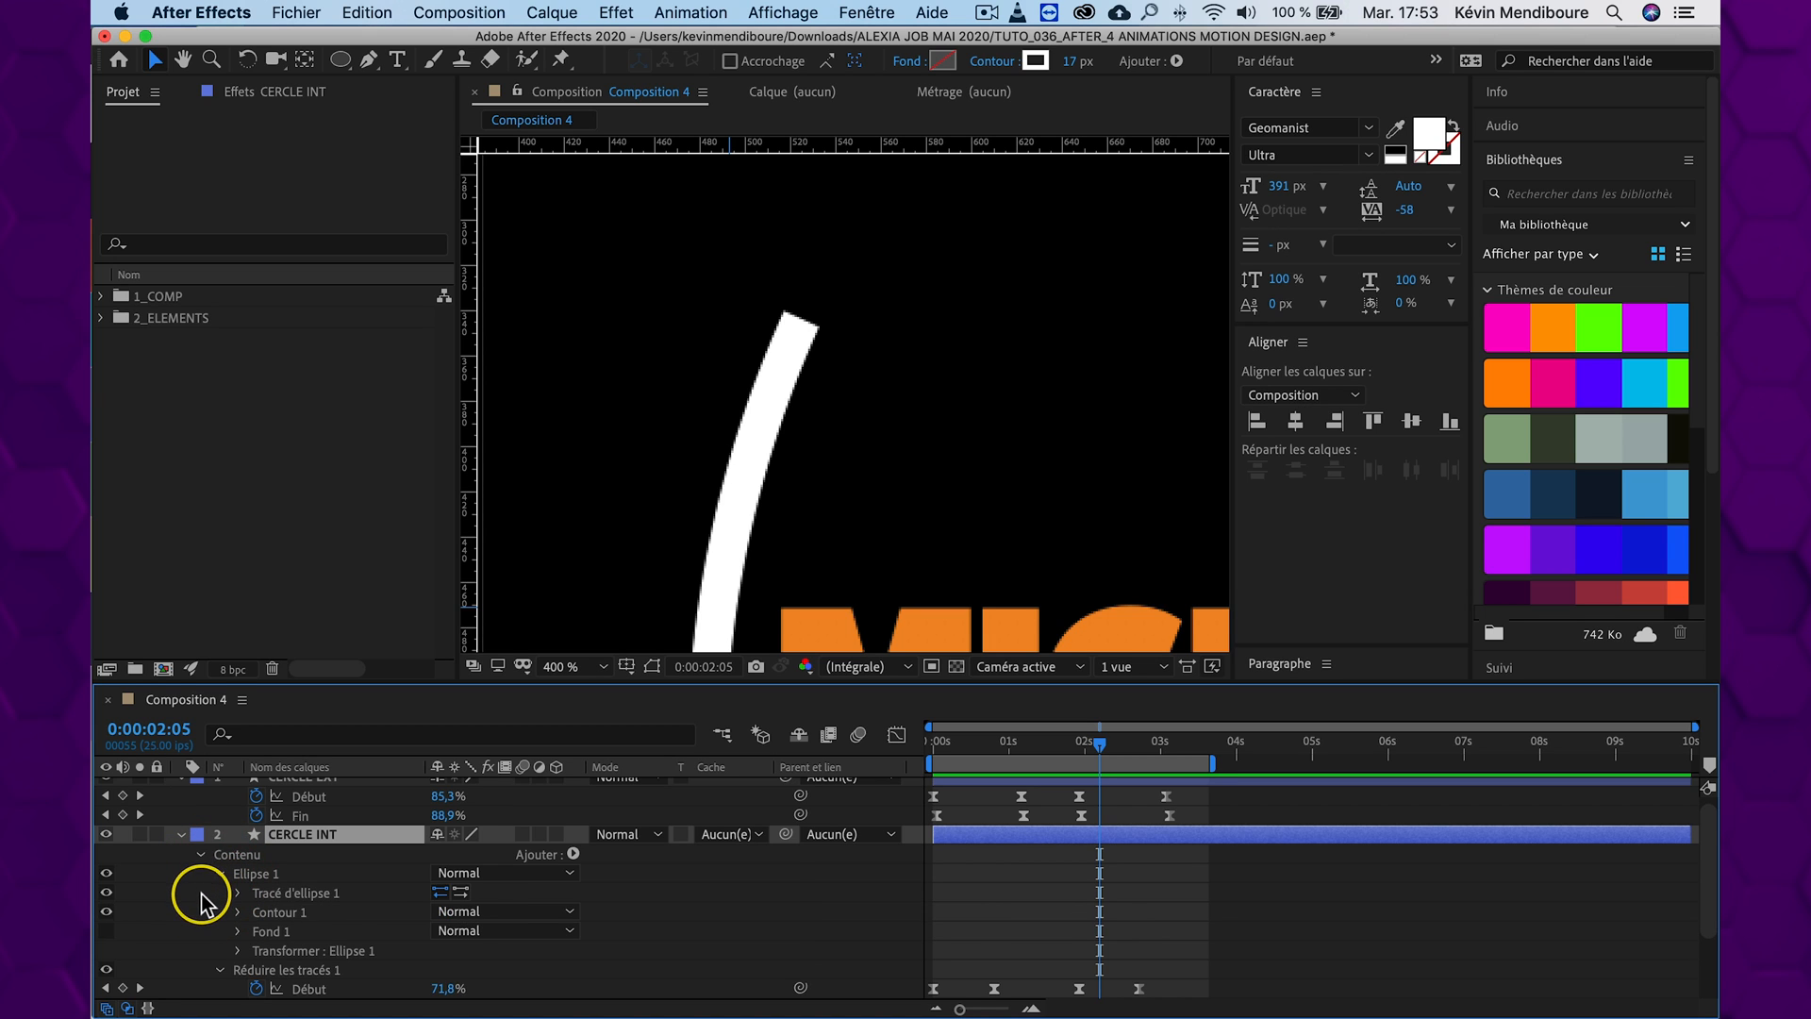
left_click(237, 912)
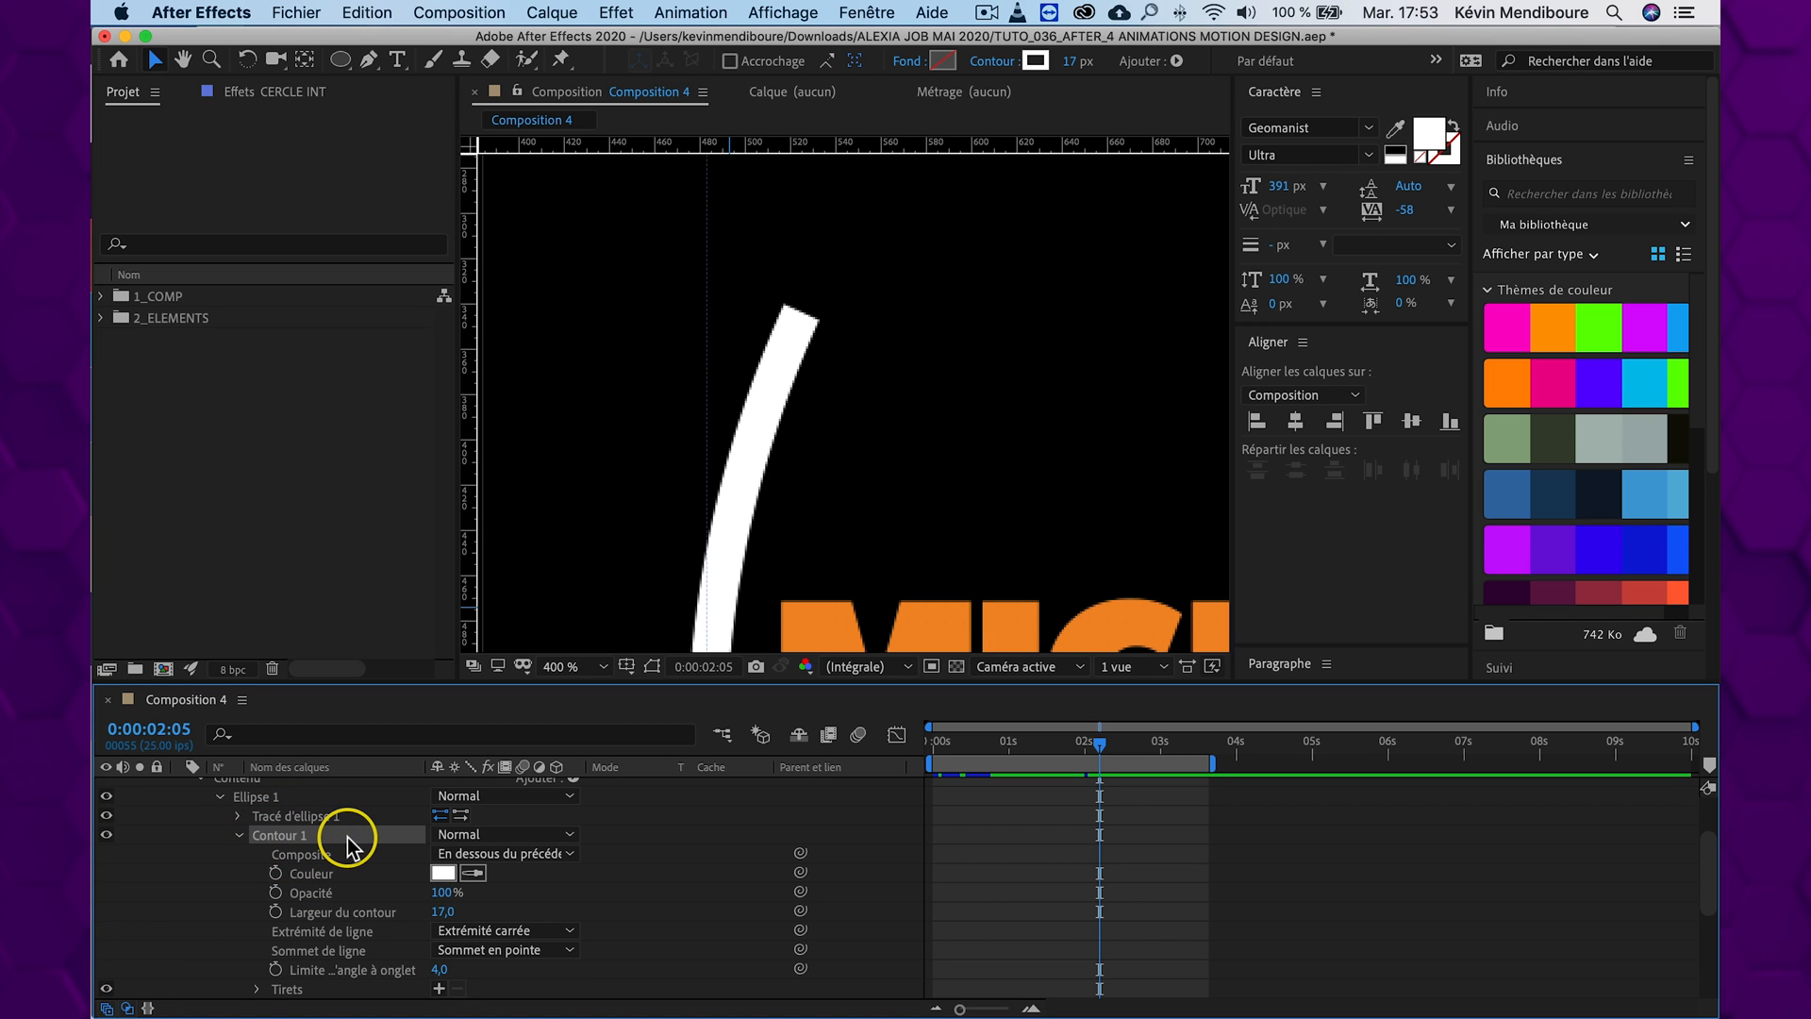
left_click(525, 937)
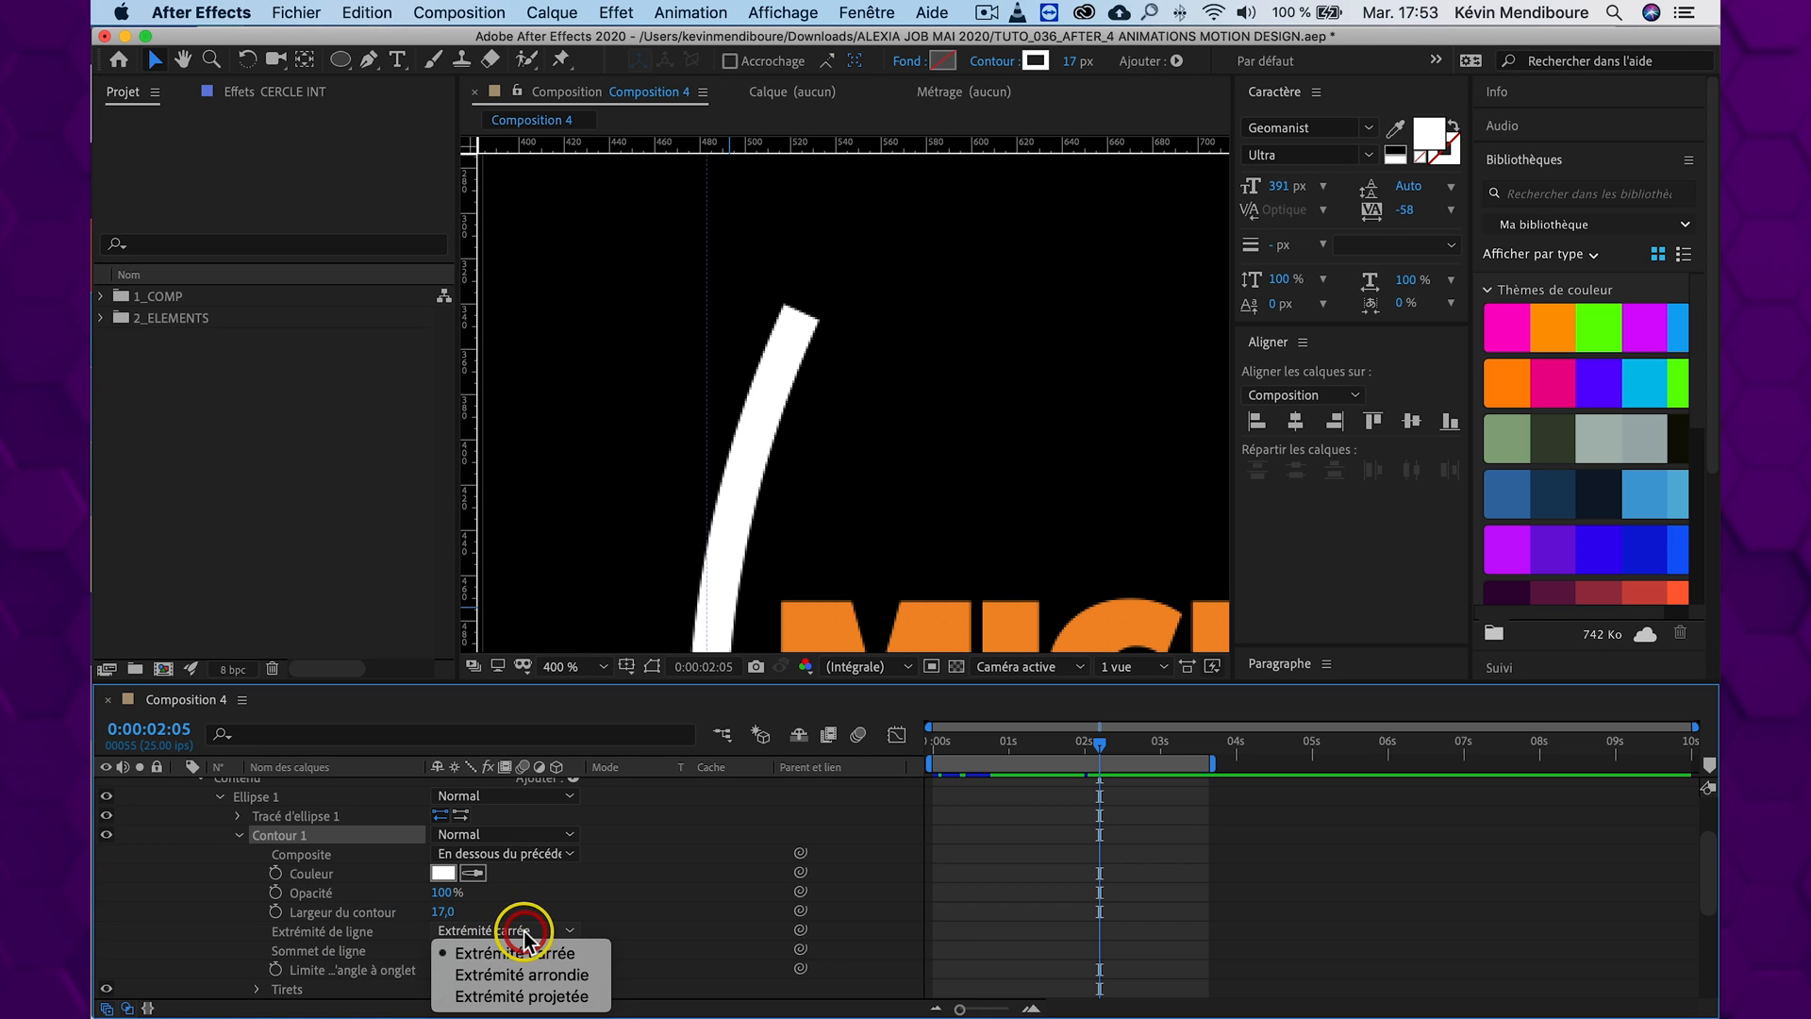
left_click(579, 977)
Undo and redo the cap change on CERCLE INT to compare the square and rounded ends of the thick arc
key("super+z")
key("super+z")
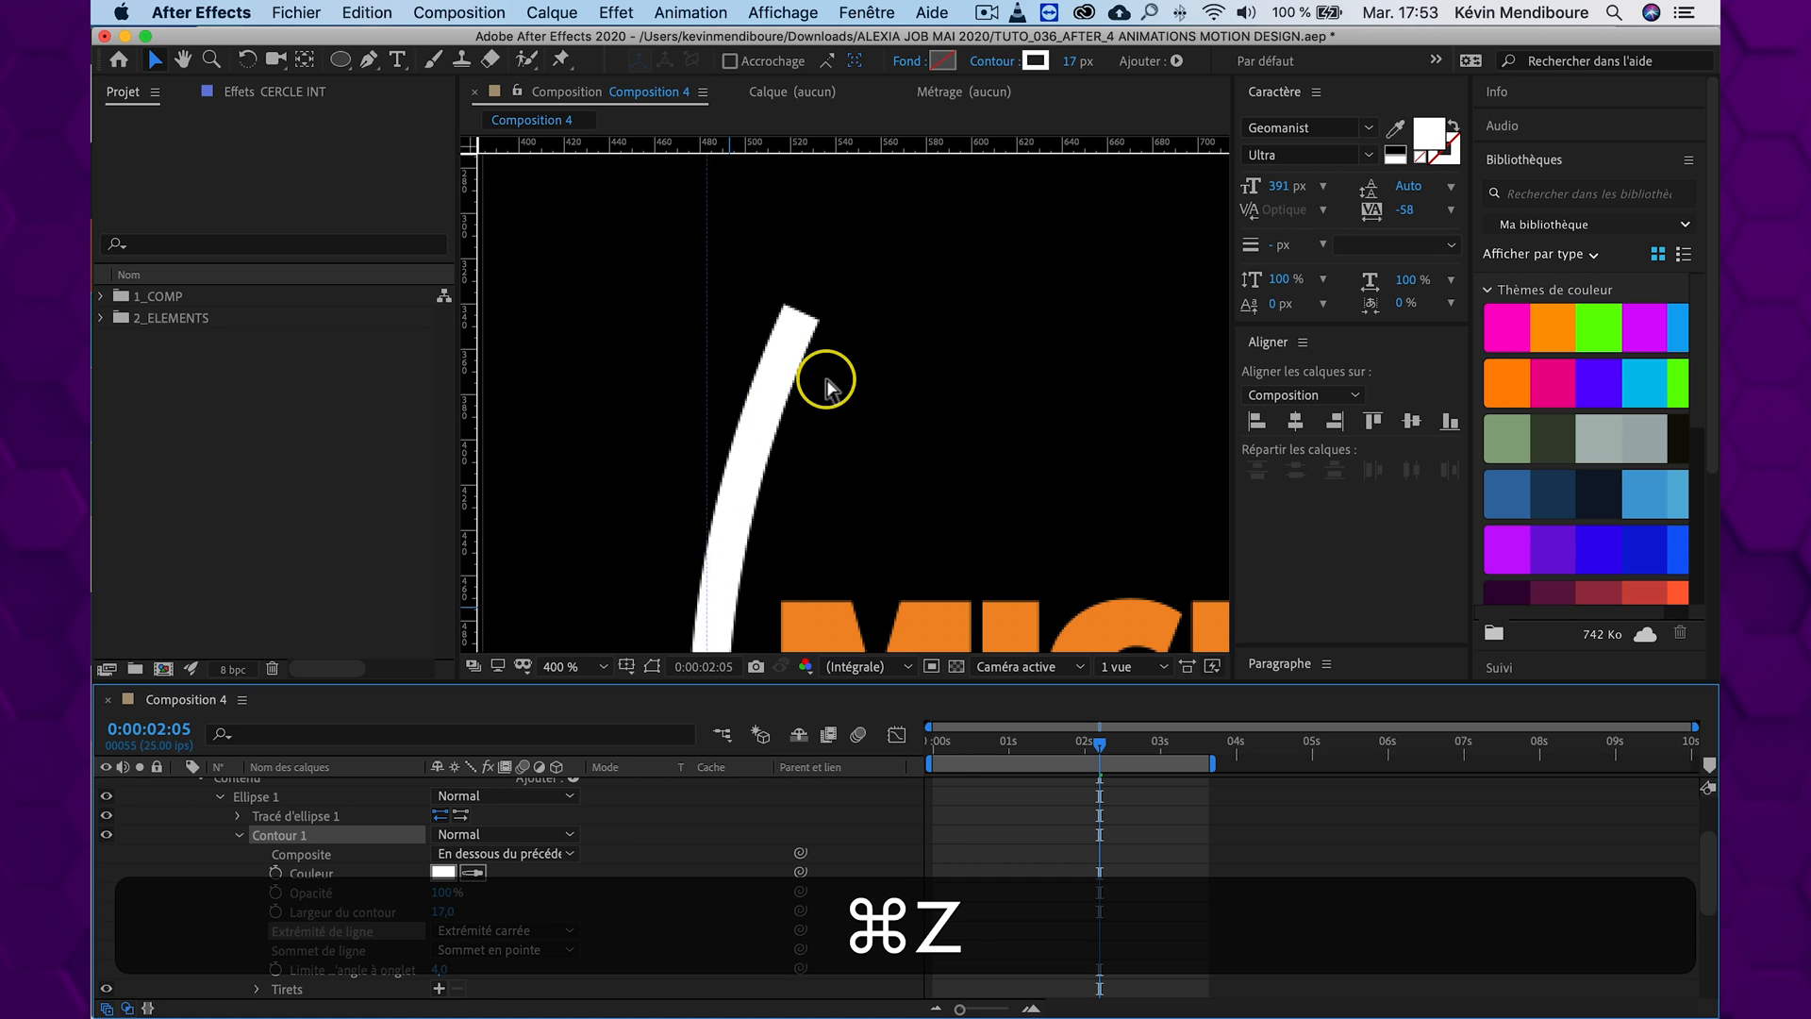
key("shift+super+z")
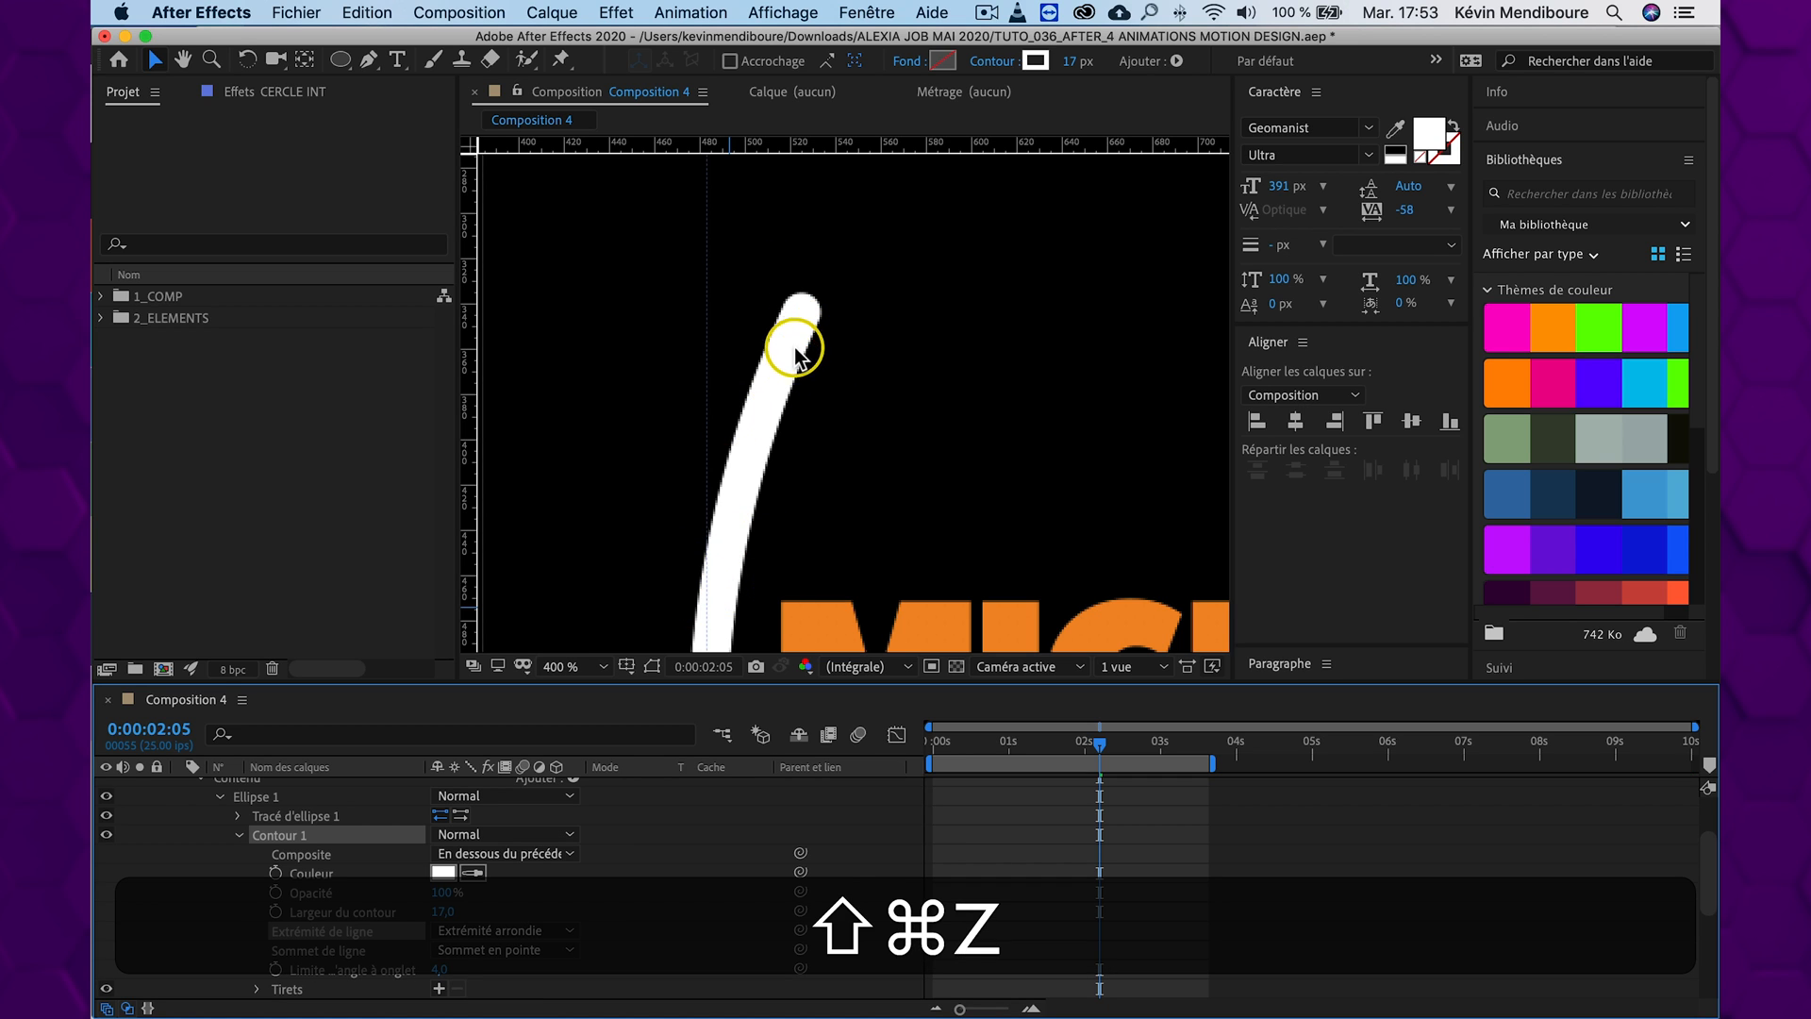
scroll(828, 354, "down", 3)
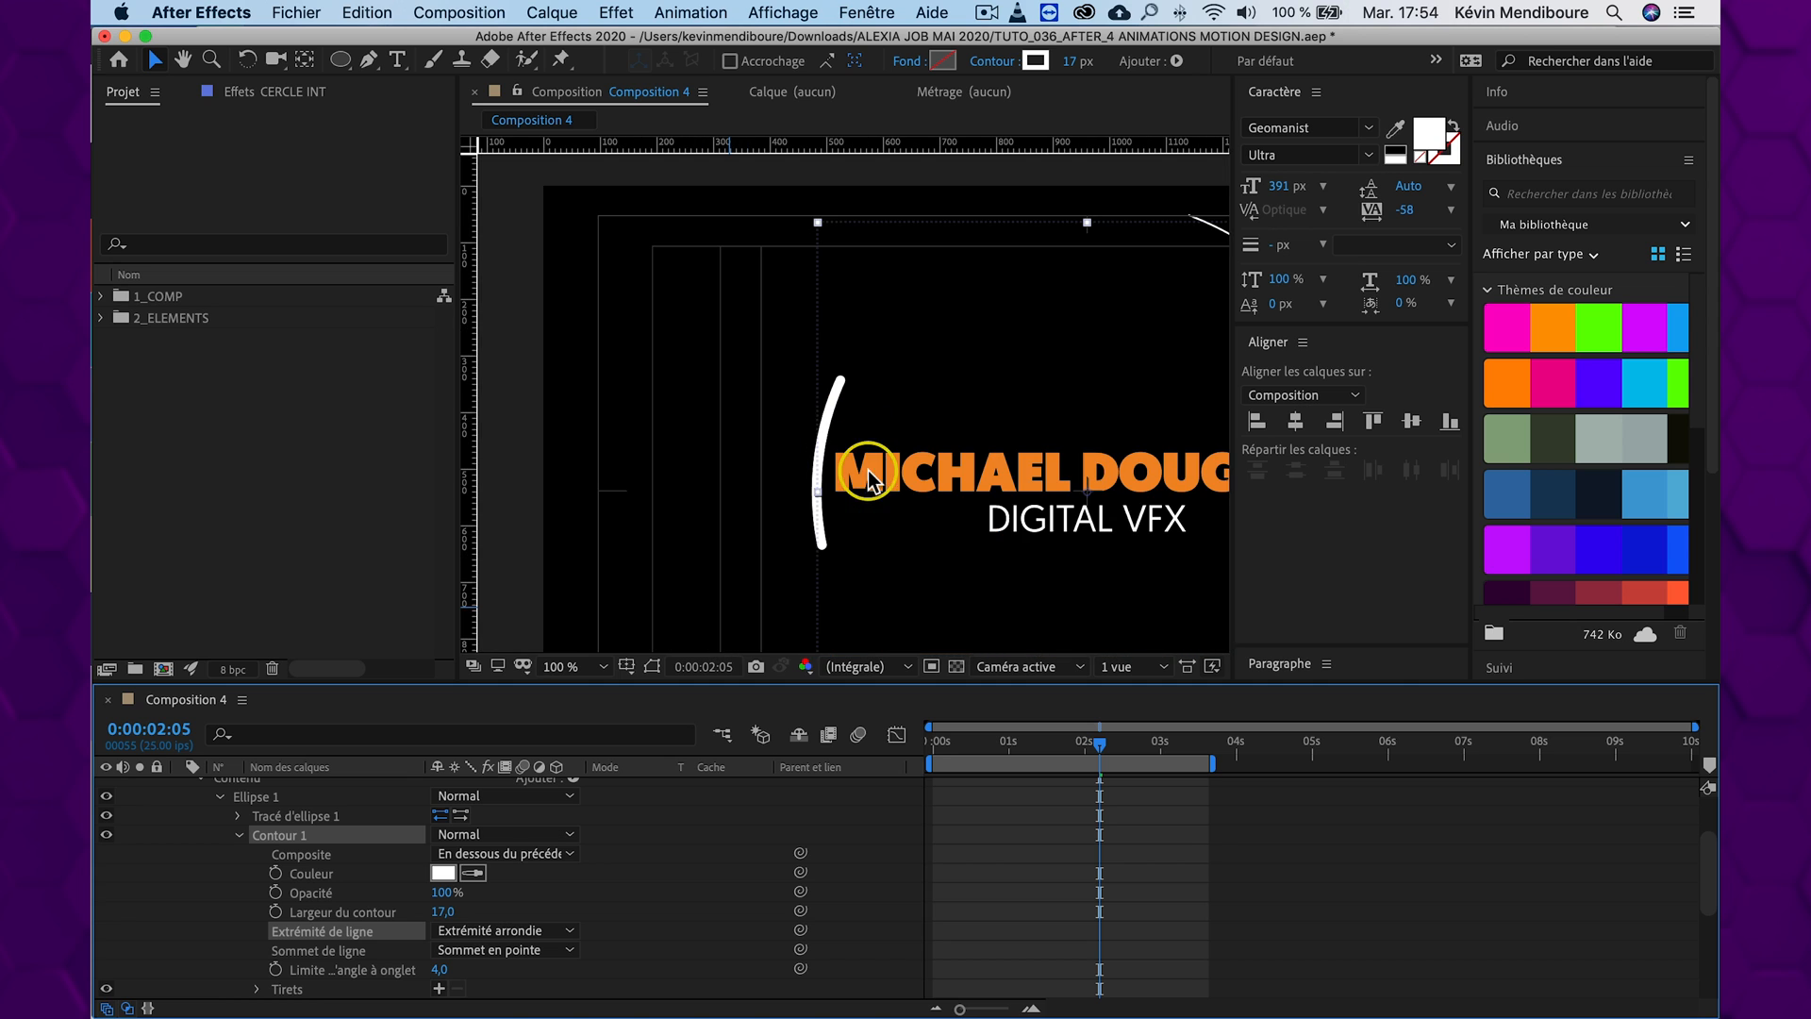
scroll(833, 566, "up", 1)
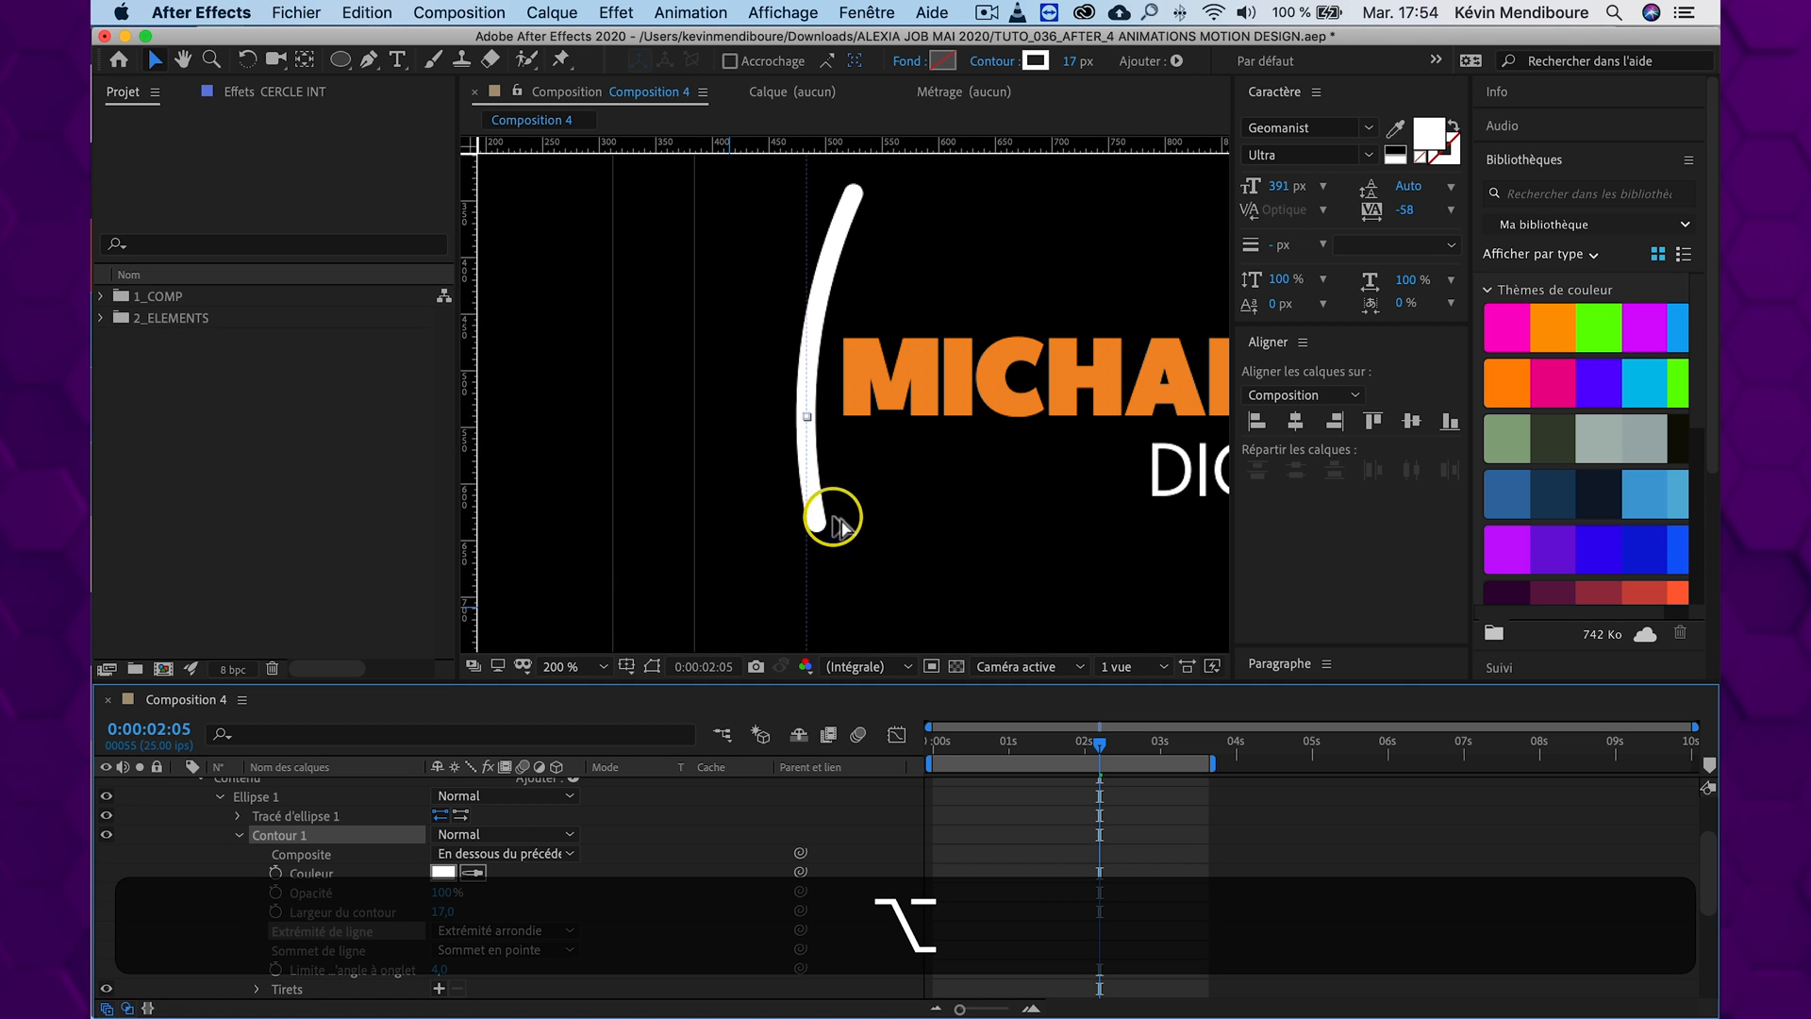
scroll(828, 496, "down", 1)
left_click(570, 666)
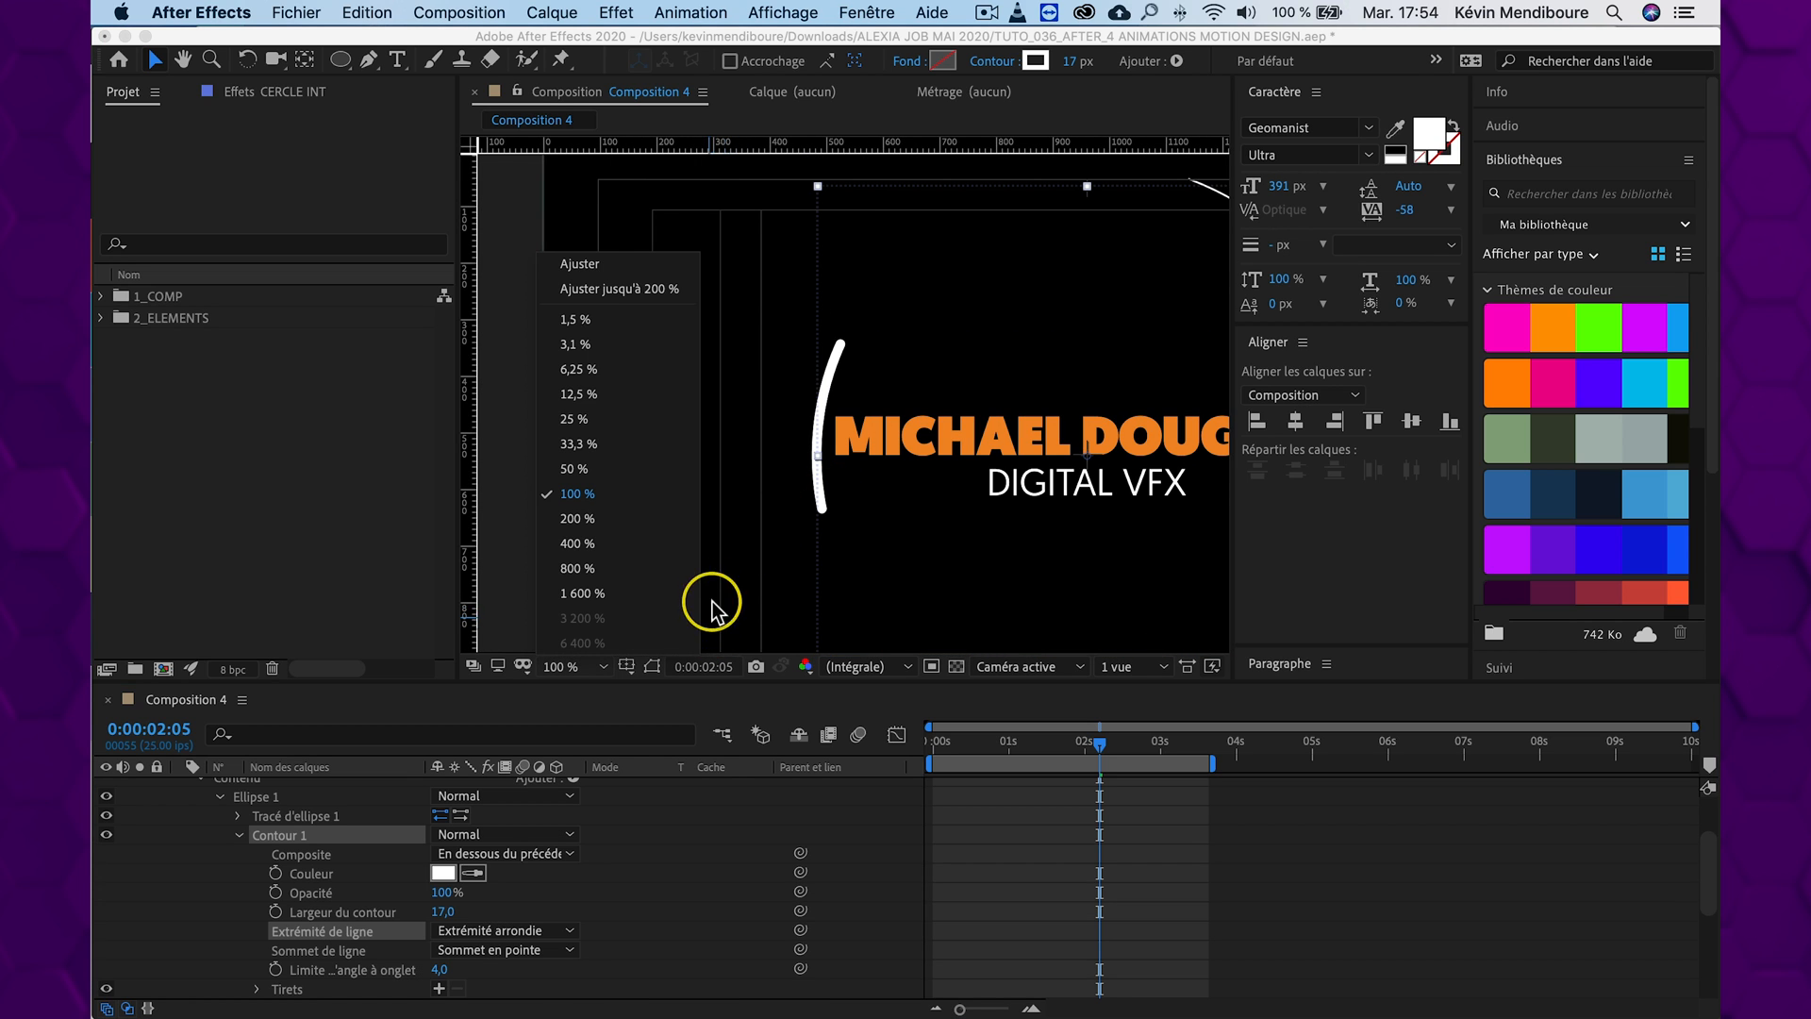
left_click(603, 267)
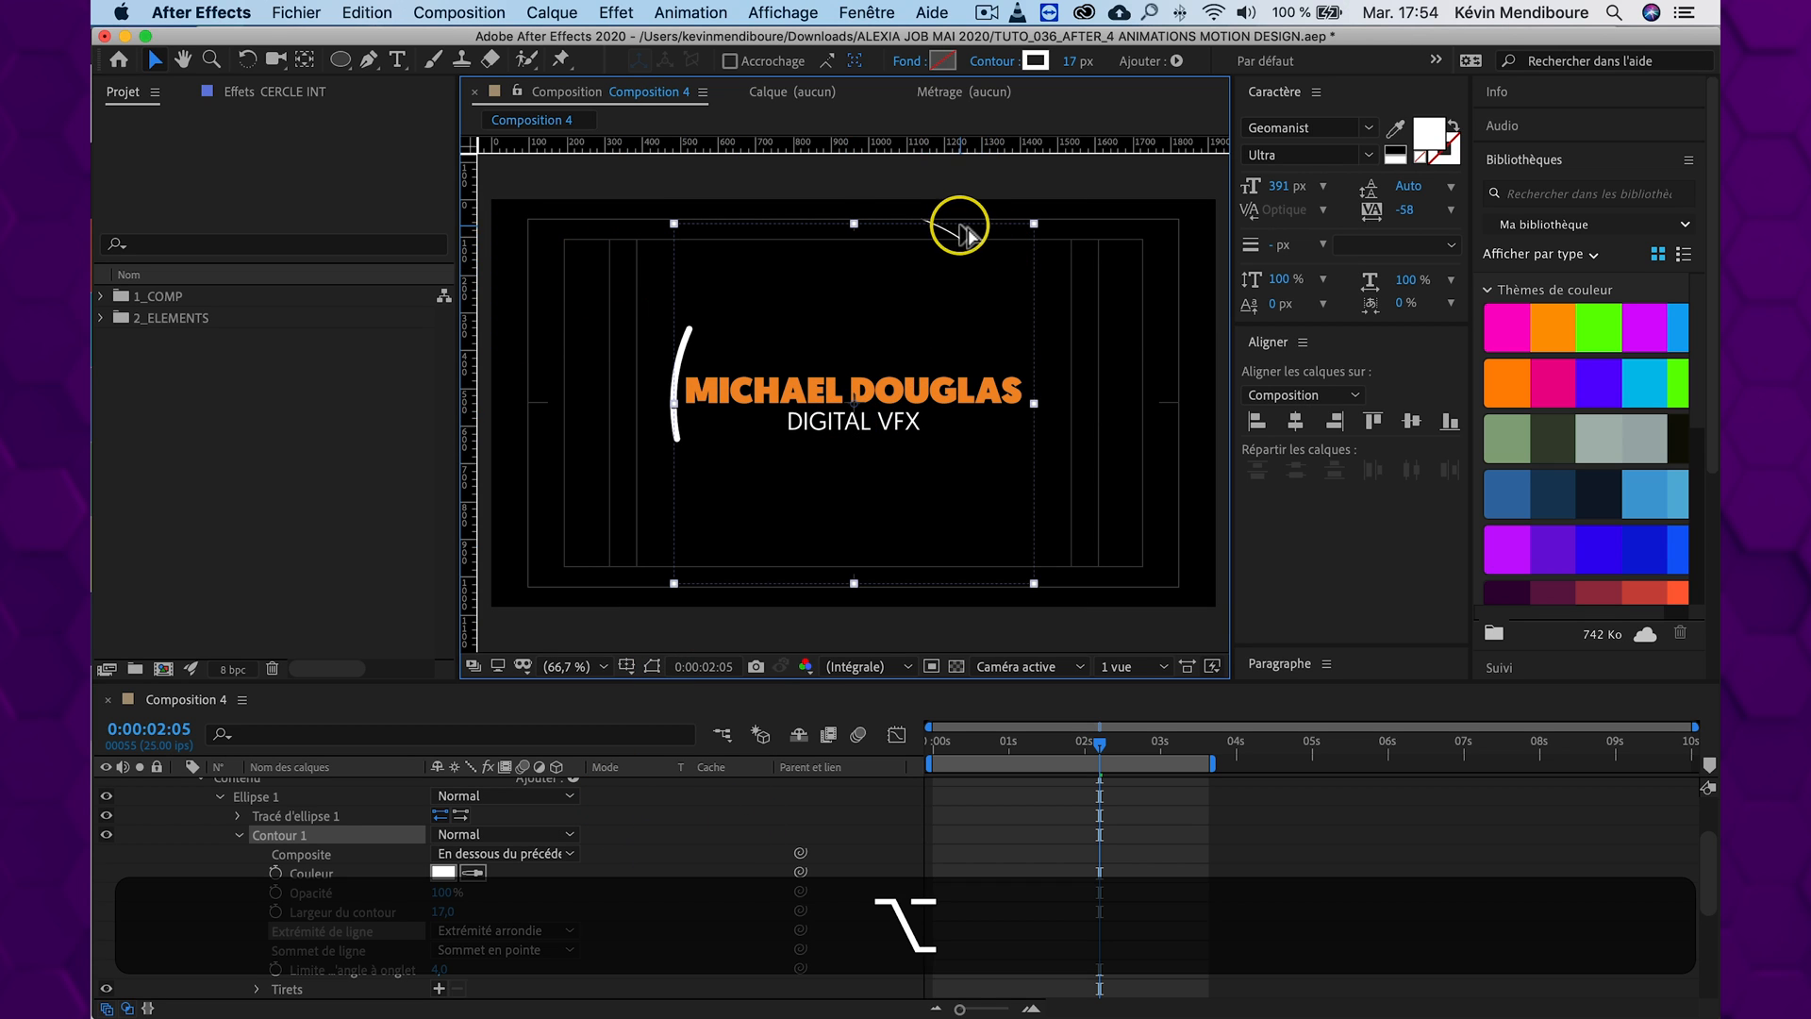
Set the line cap of the Contour 1 stroke in CERCLE EXT to Extrémité arrondie, and preview the animation from the start
scroll(962, 243, "up", 5)
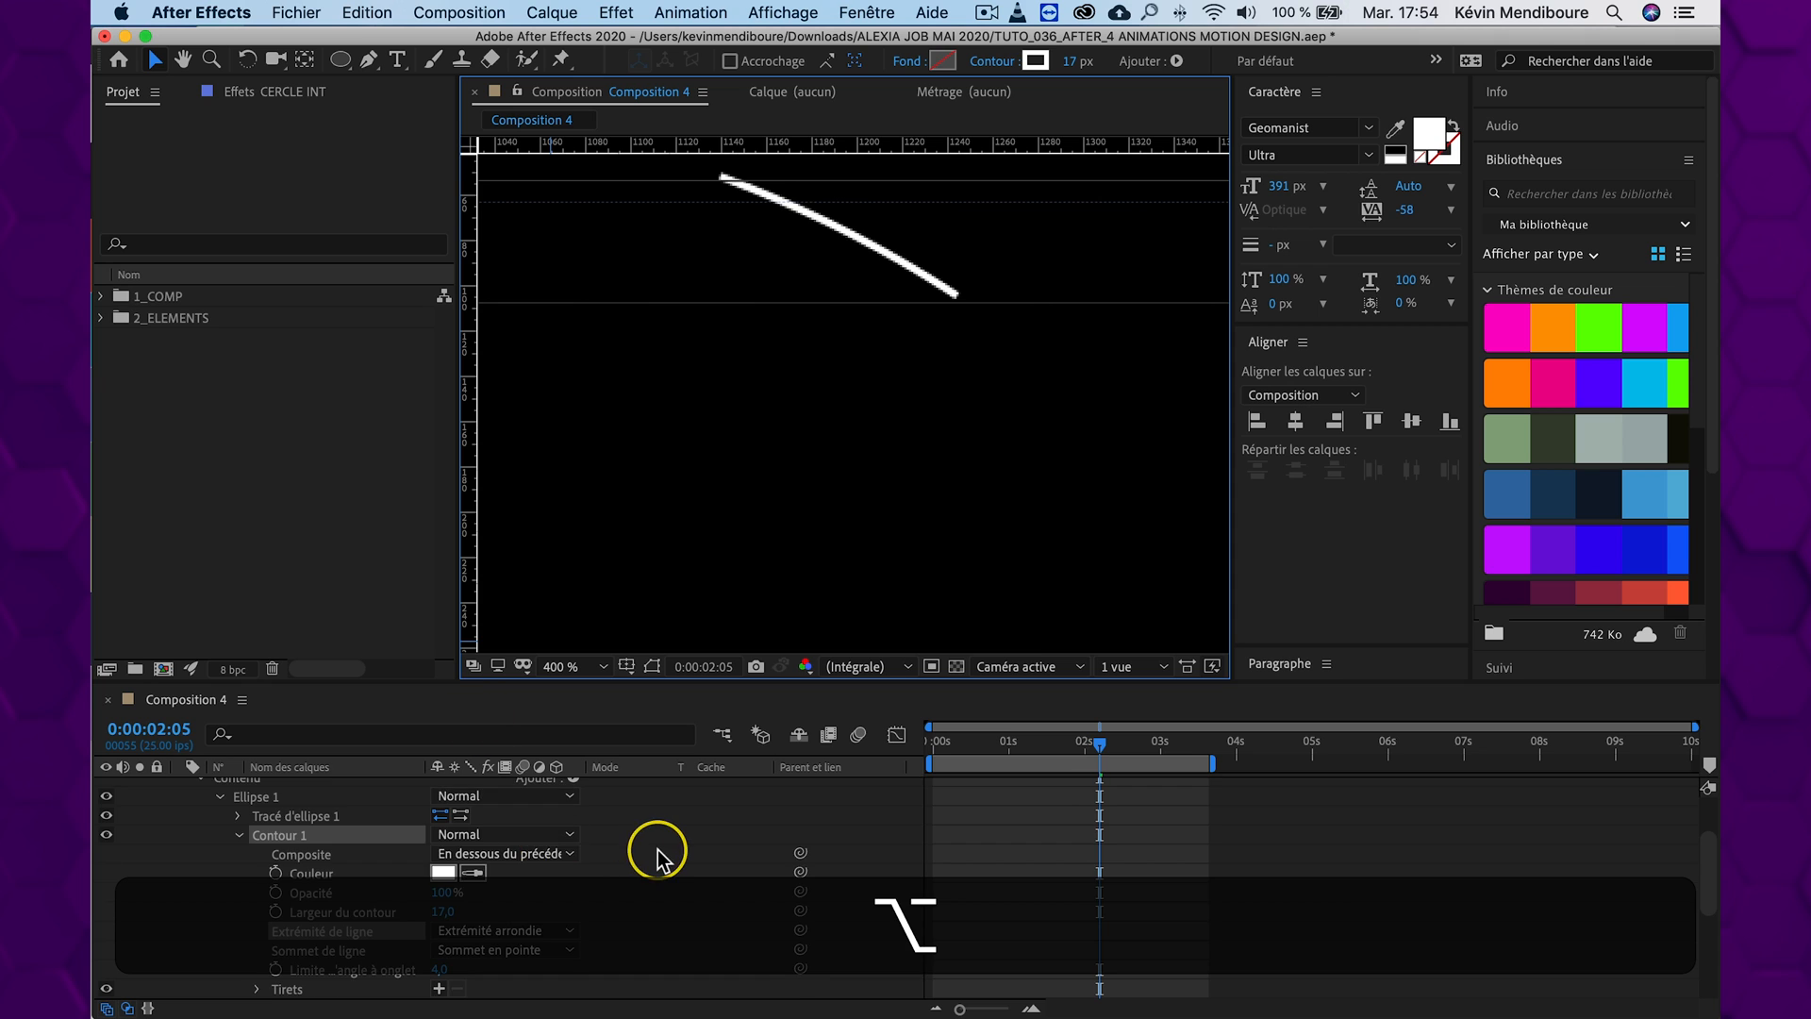
scroll(594, 852, "up", 2)
left_click(298, 786)
left_click(181, 787)
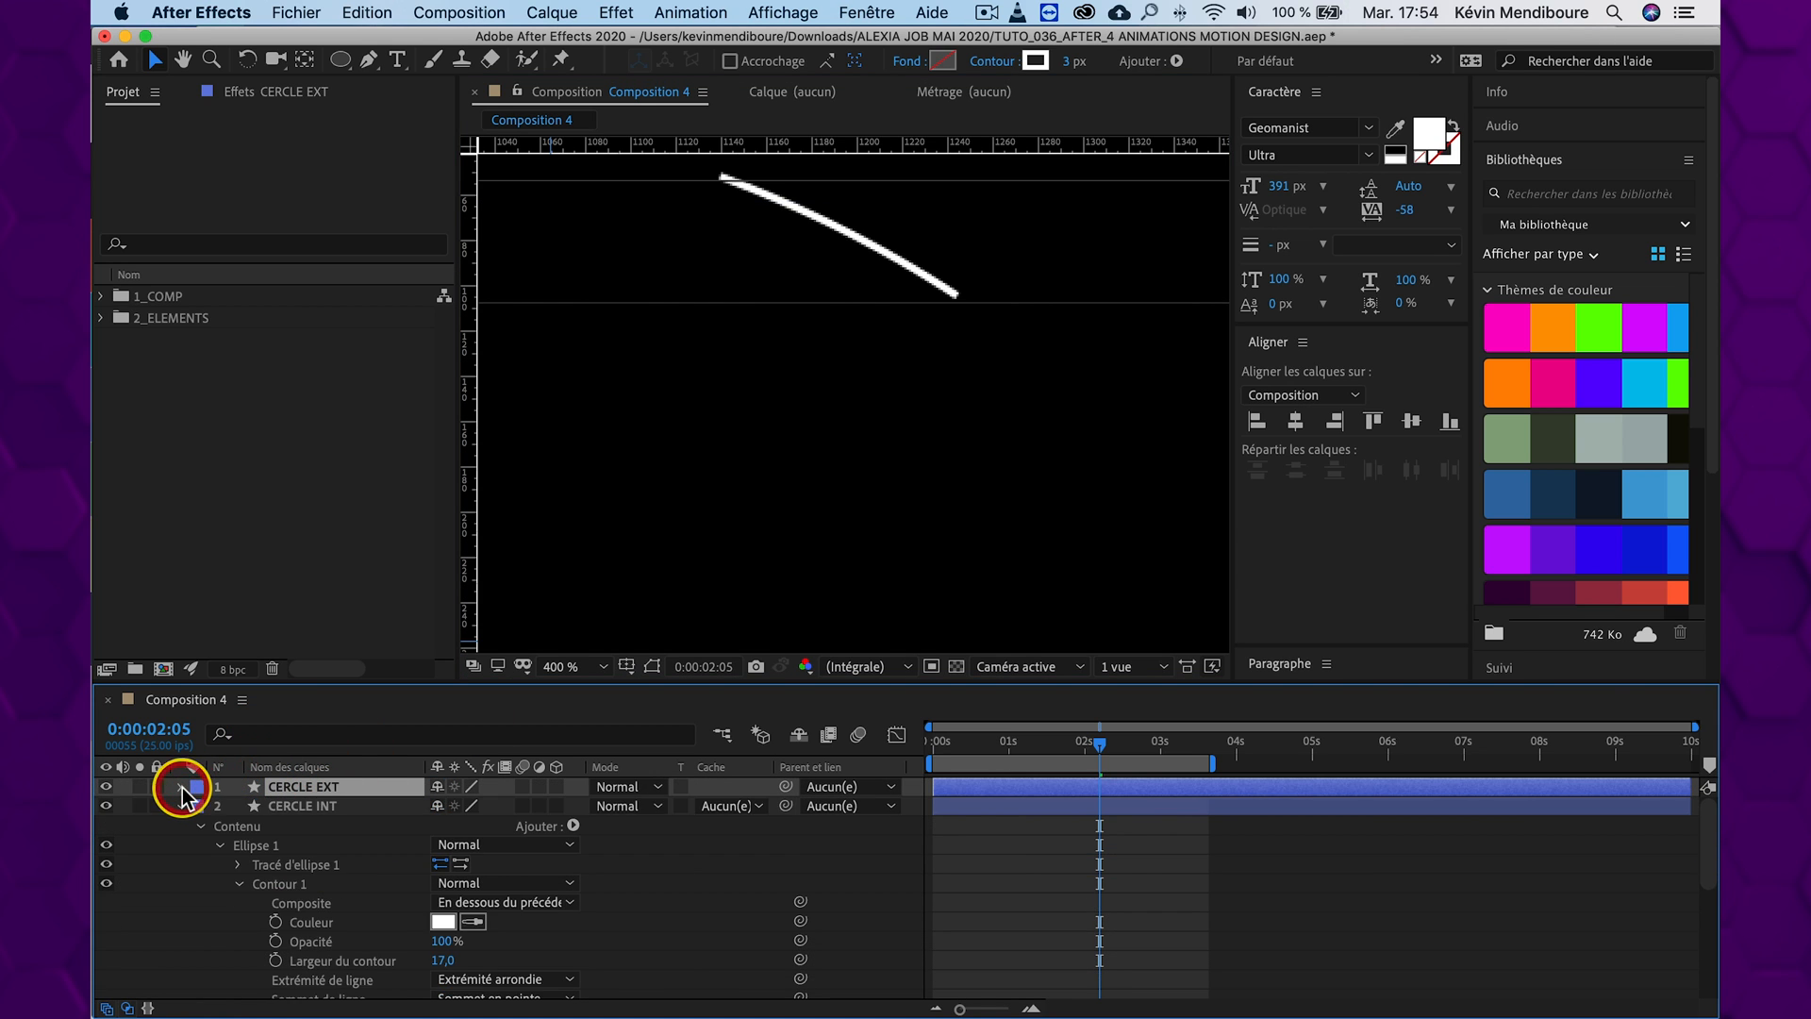
left_click(175, 789)
left_click(218, 827)
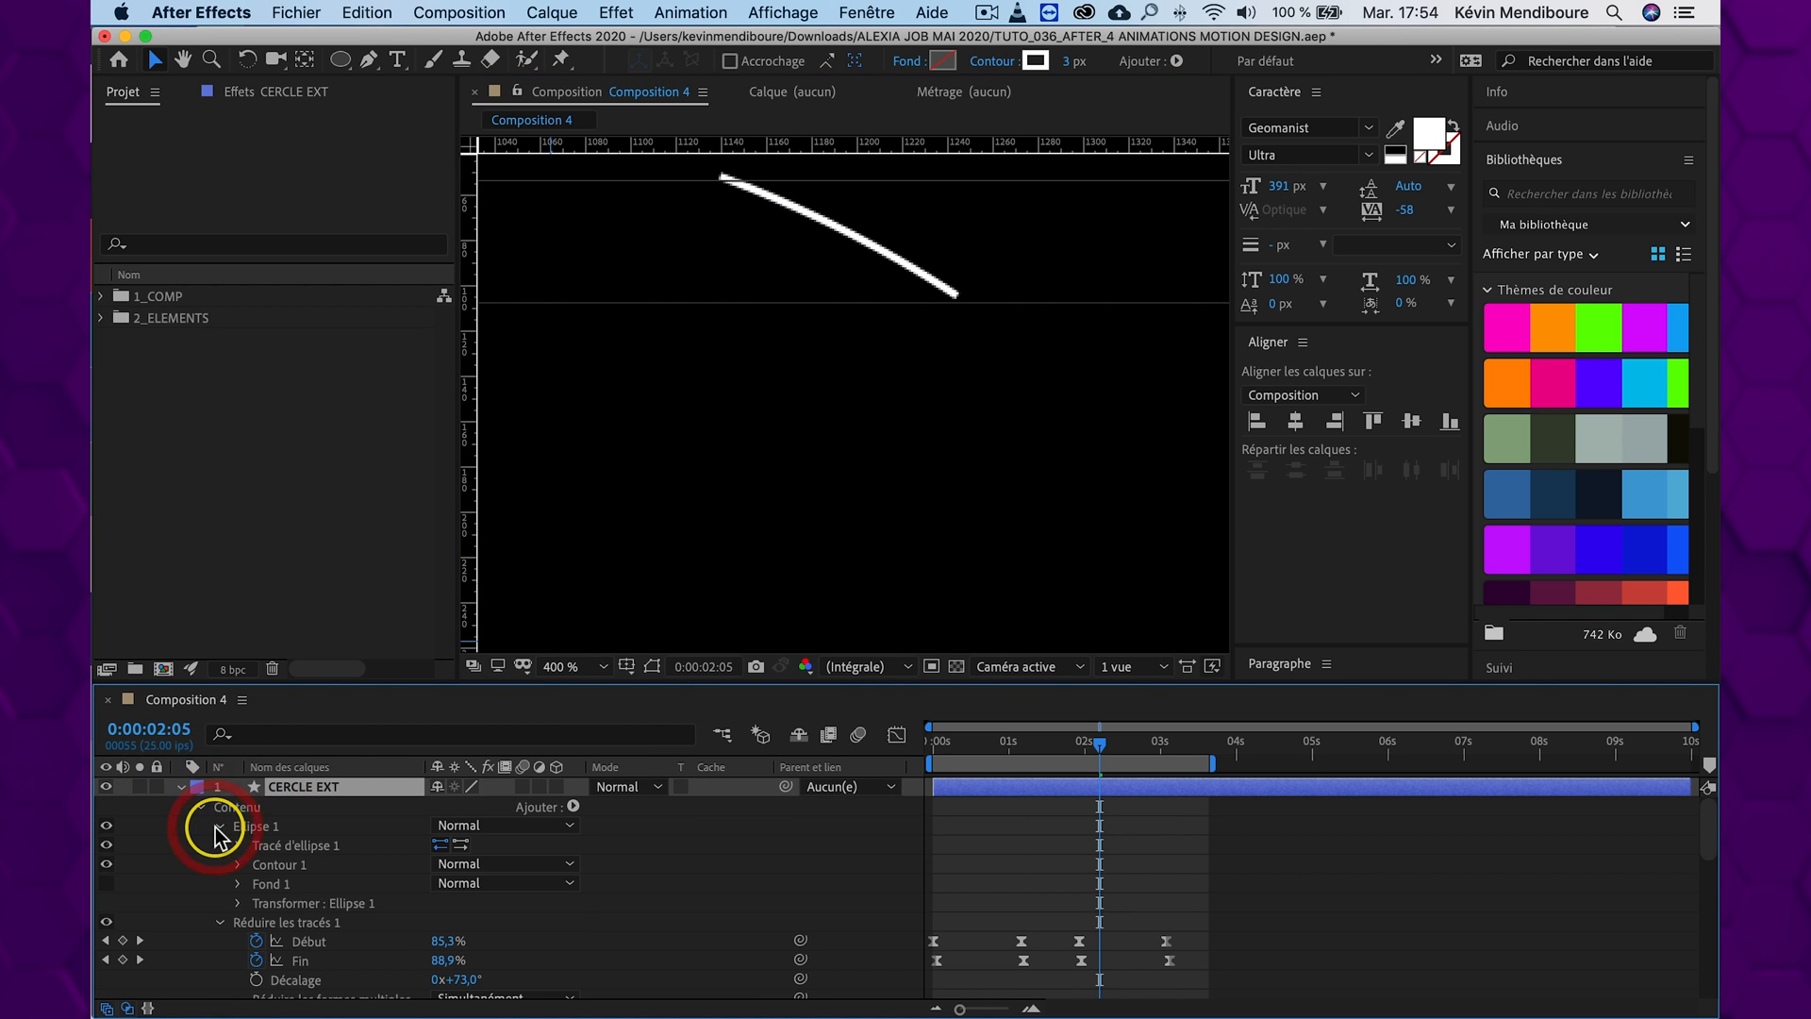
left_click(237, 865)
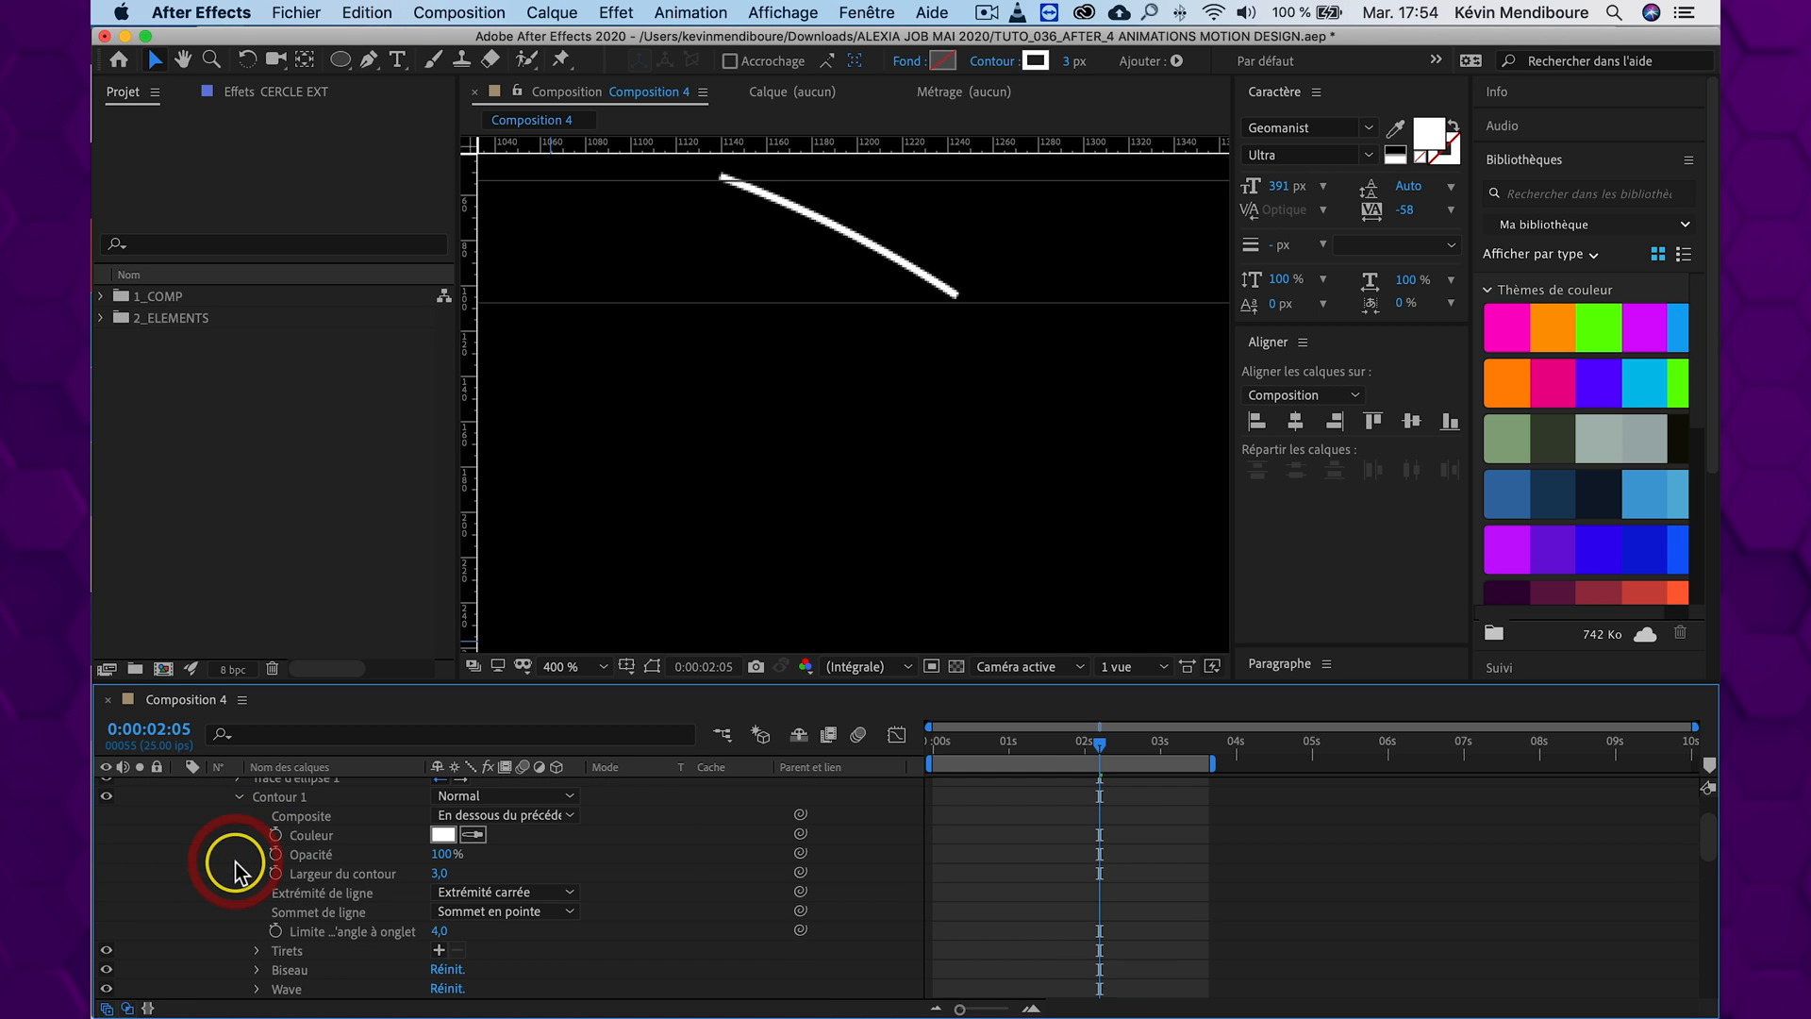
left_click(500, 892)
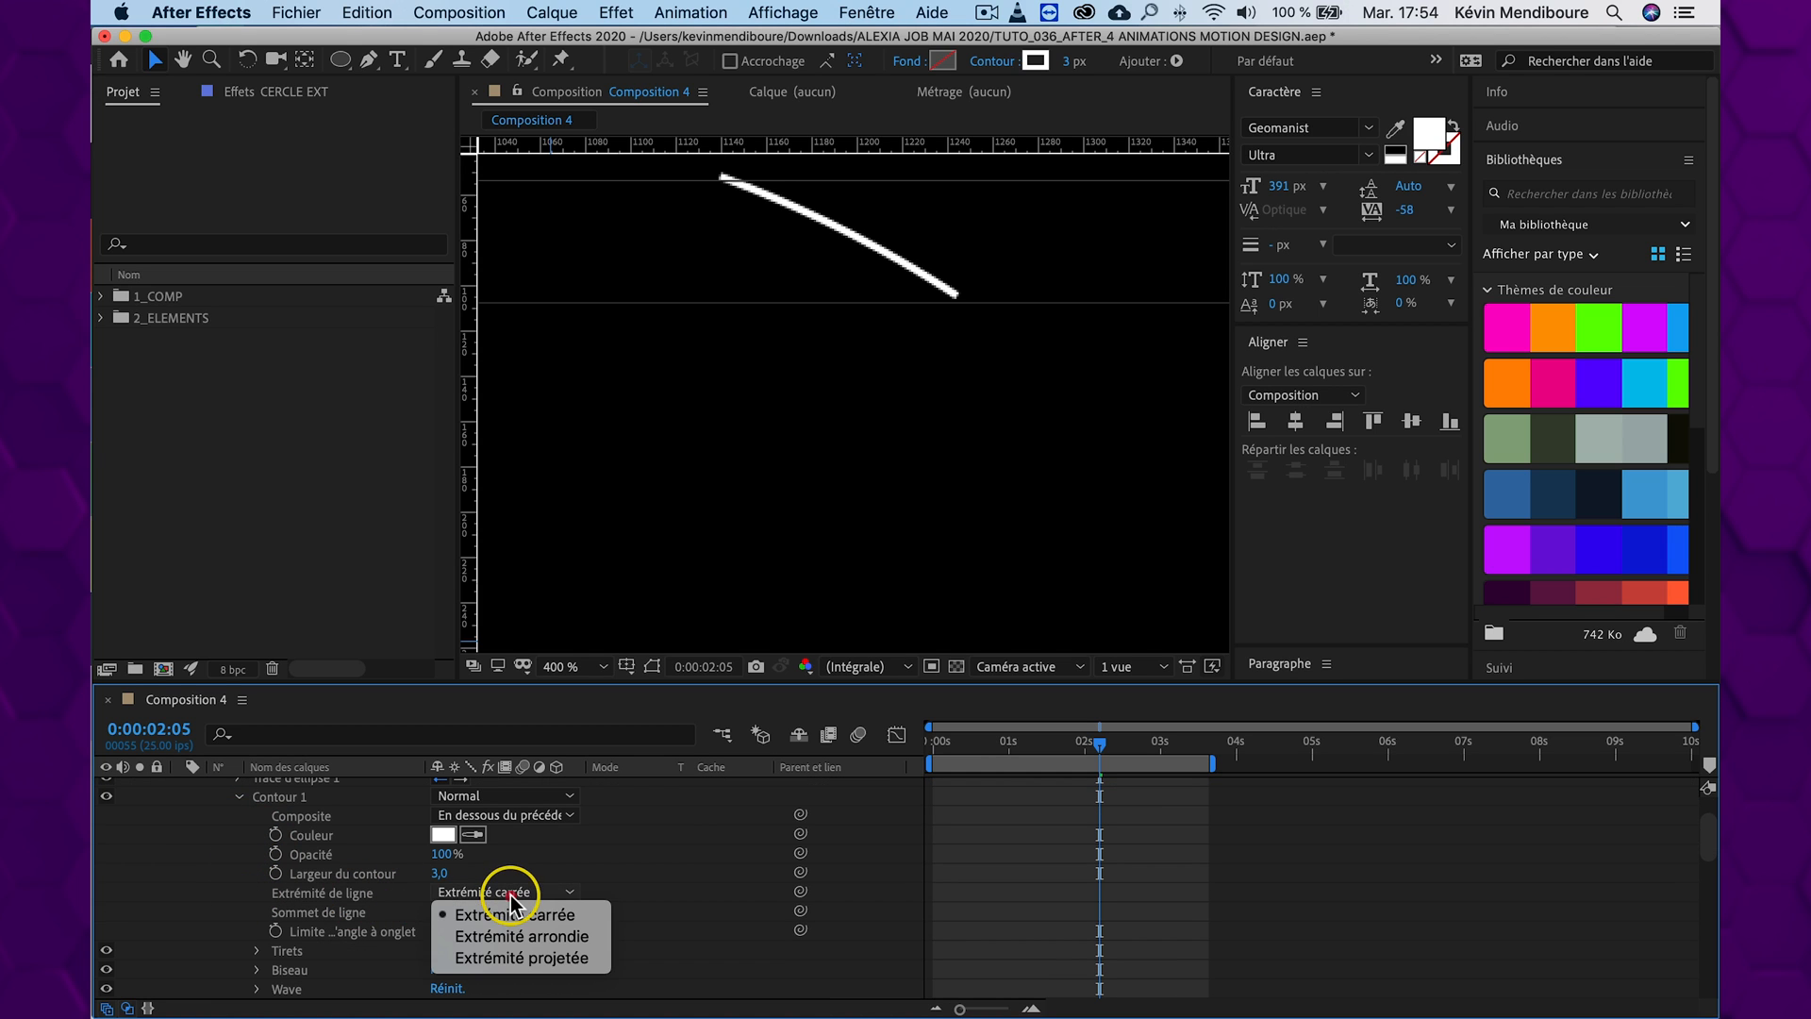
left_click(544, 943)
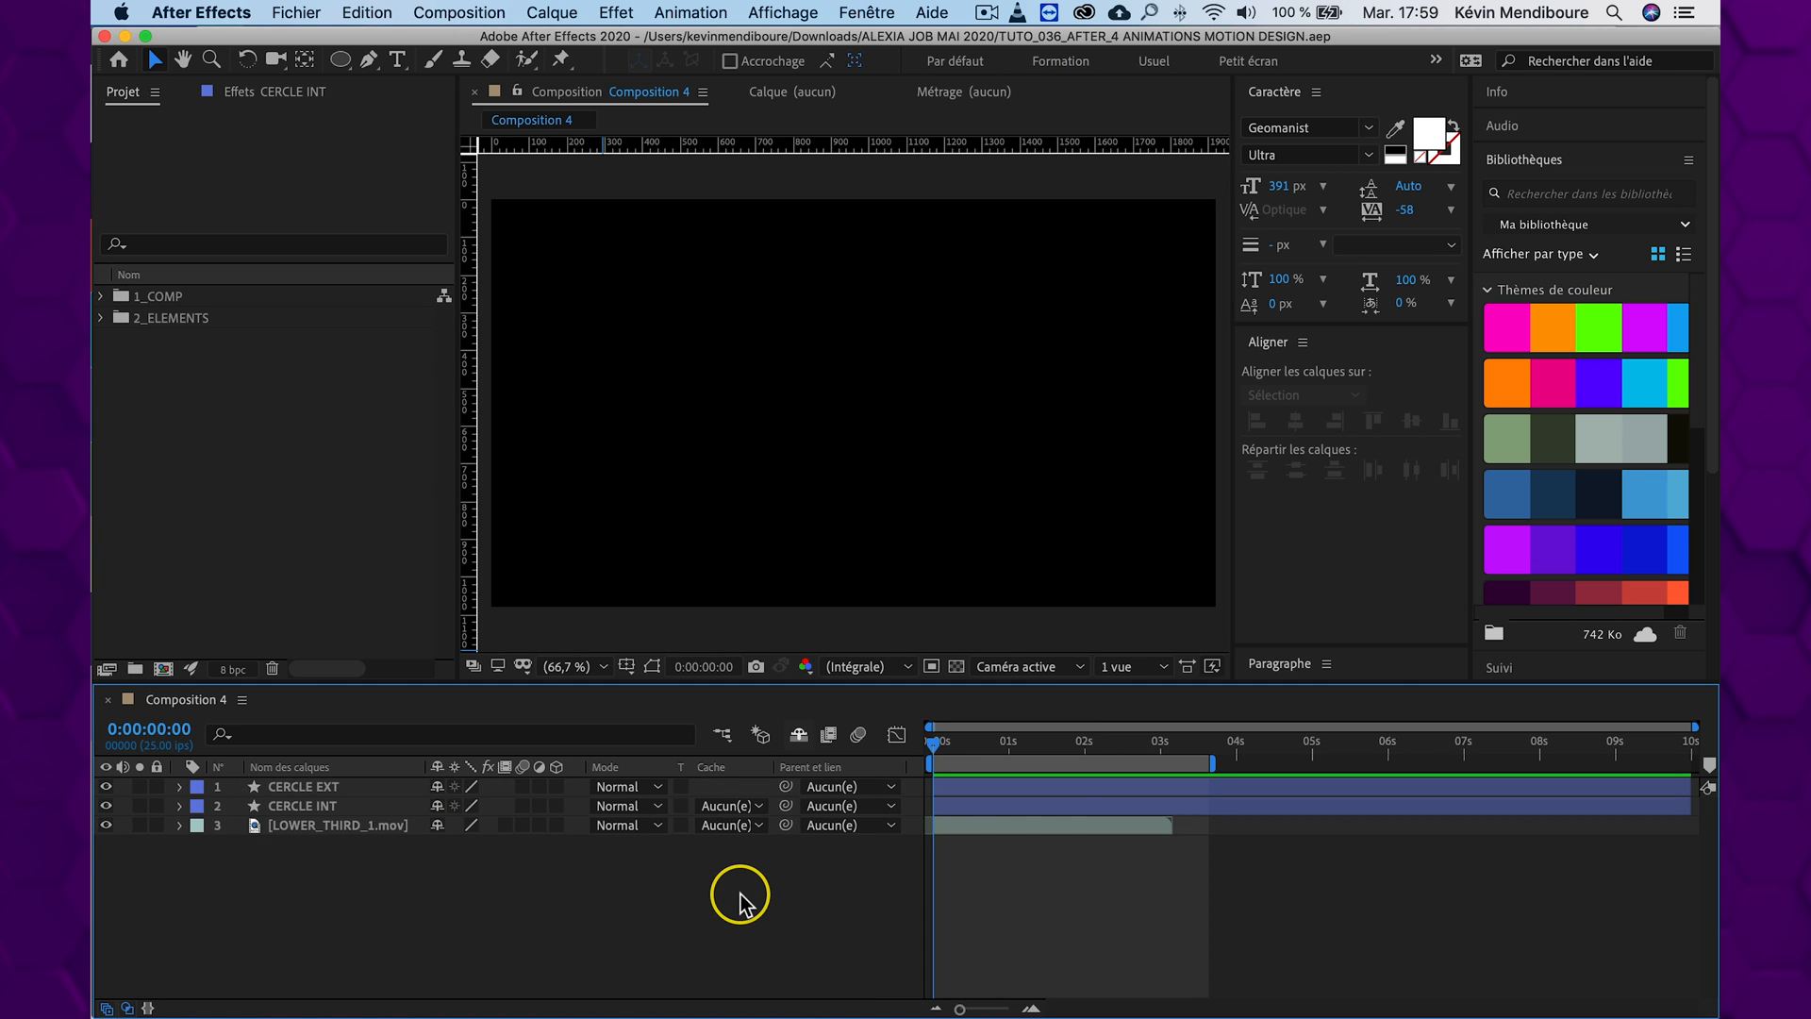
key("space")
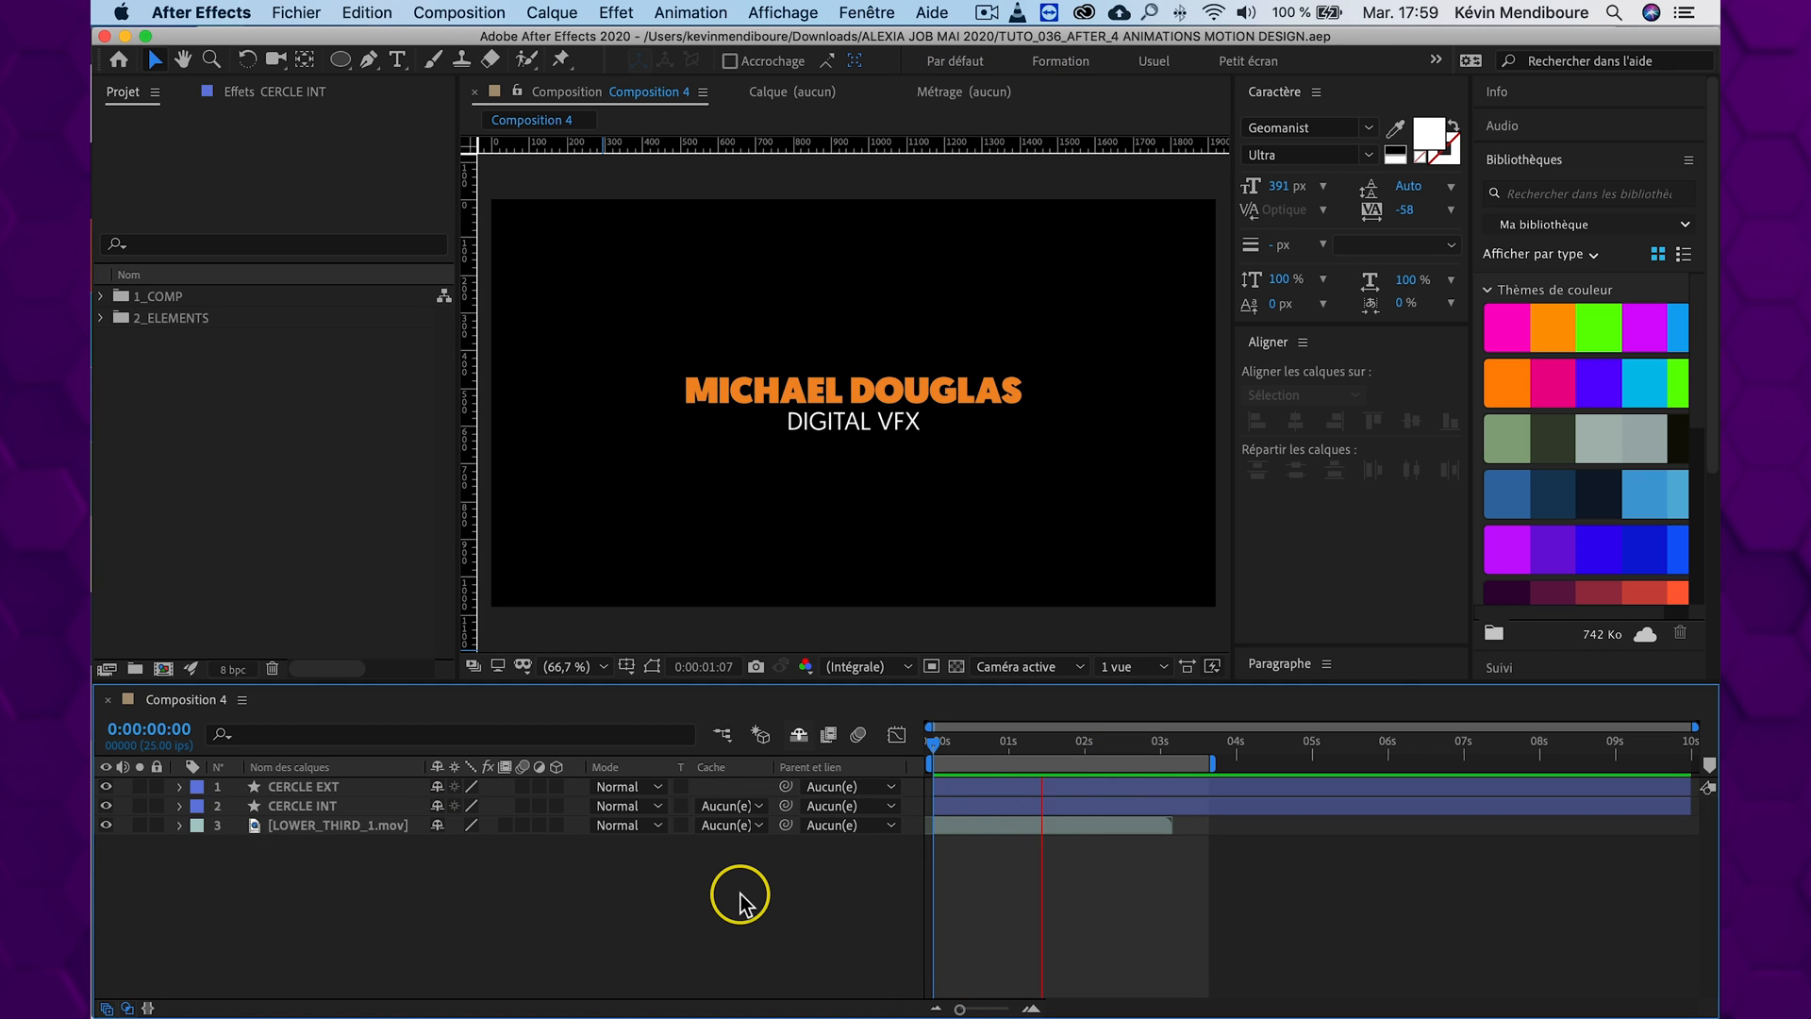